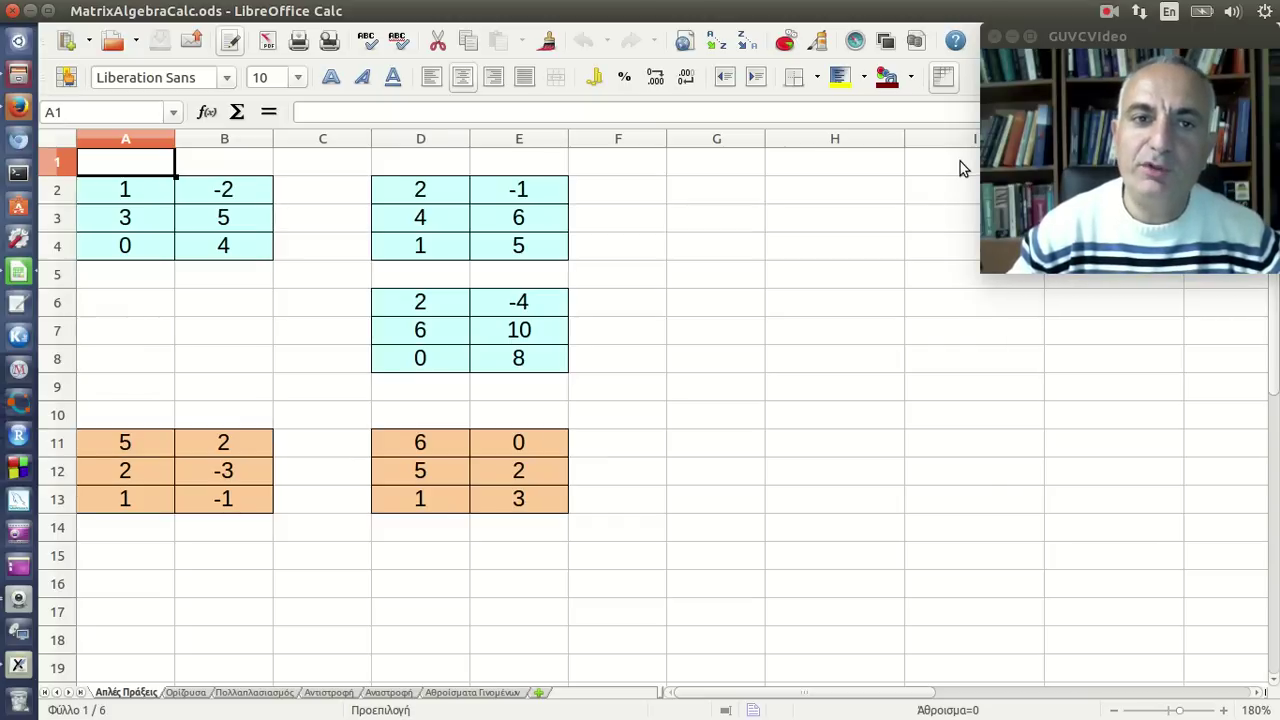
# Enter the reminder words CTRL, SHIFT and ENTER into cells H1, H2 and H3.
pyautogui.click(858, 170)
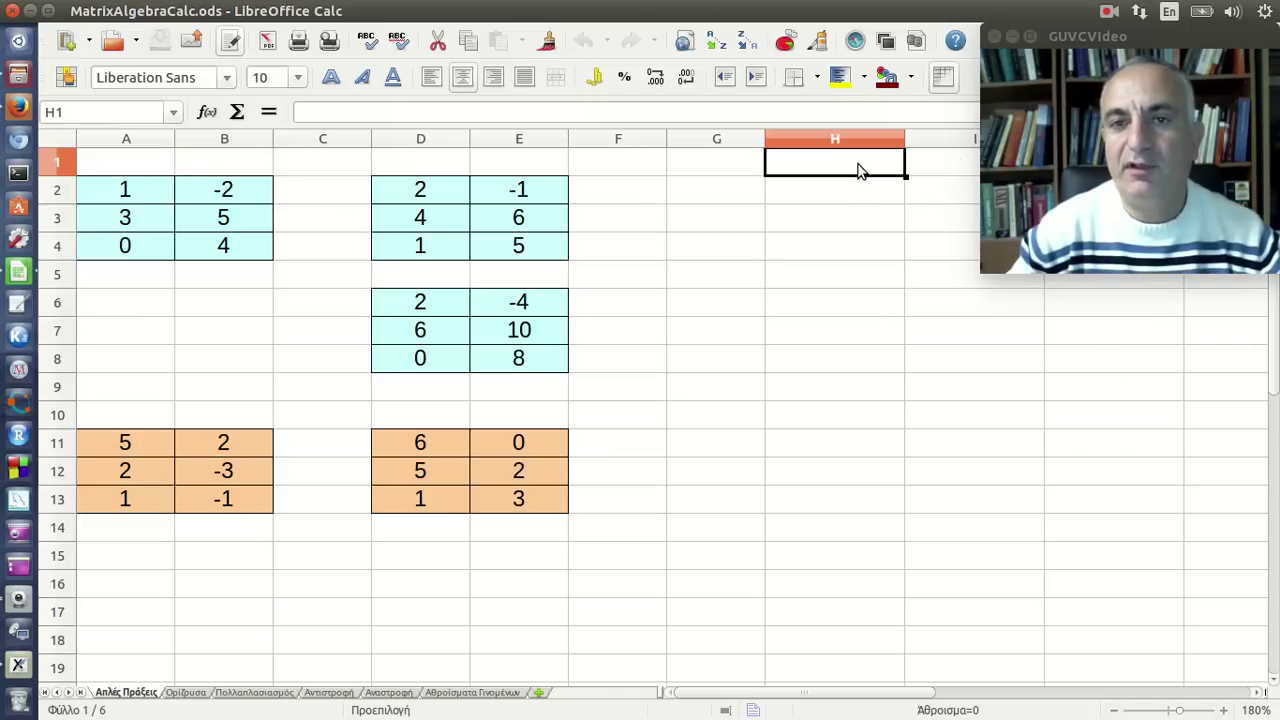
pyautogui.write('CT')
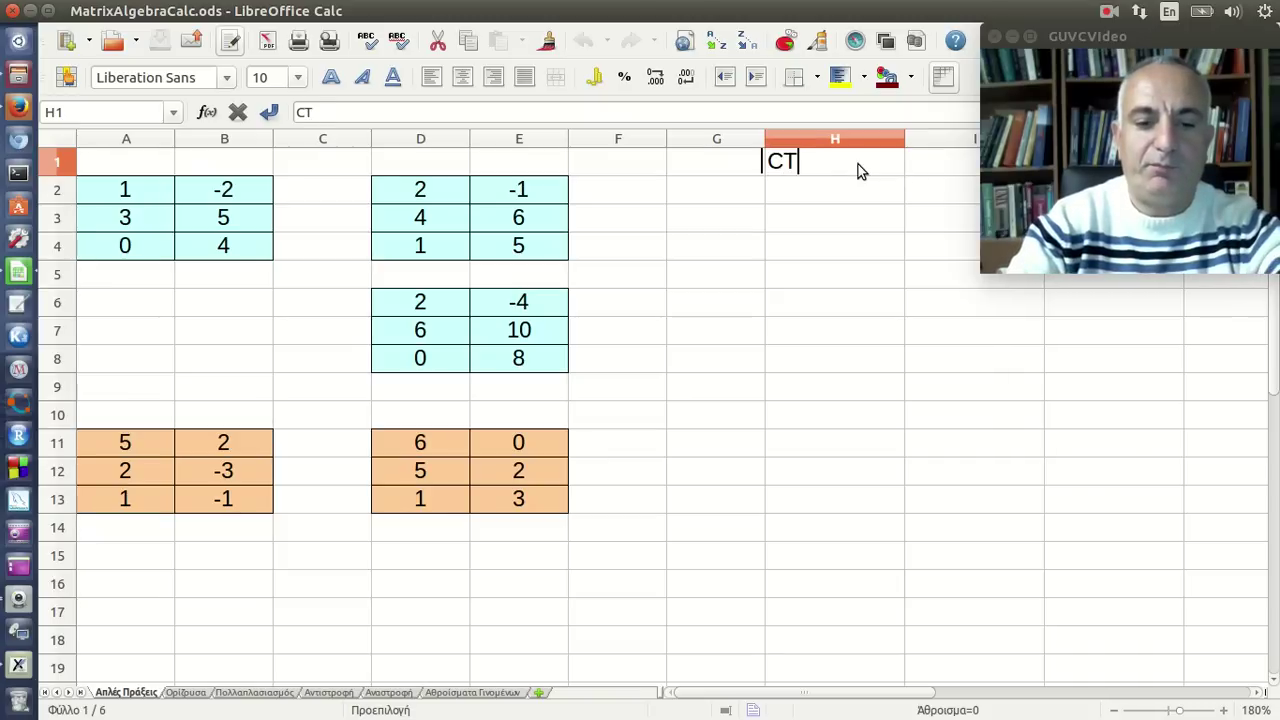
pyautogui.write('RL')
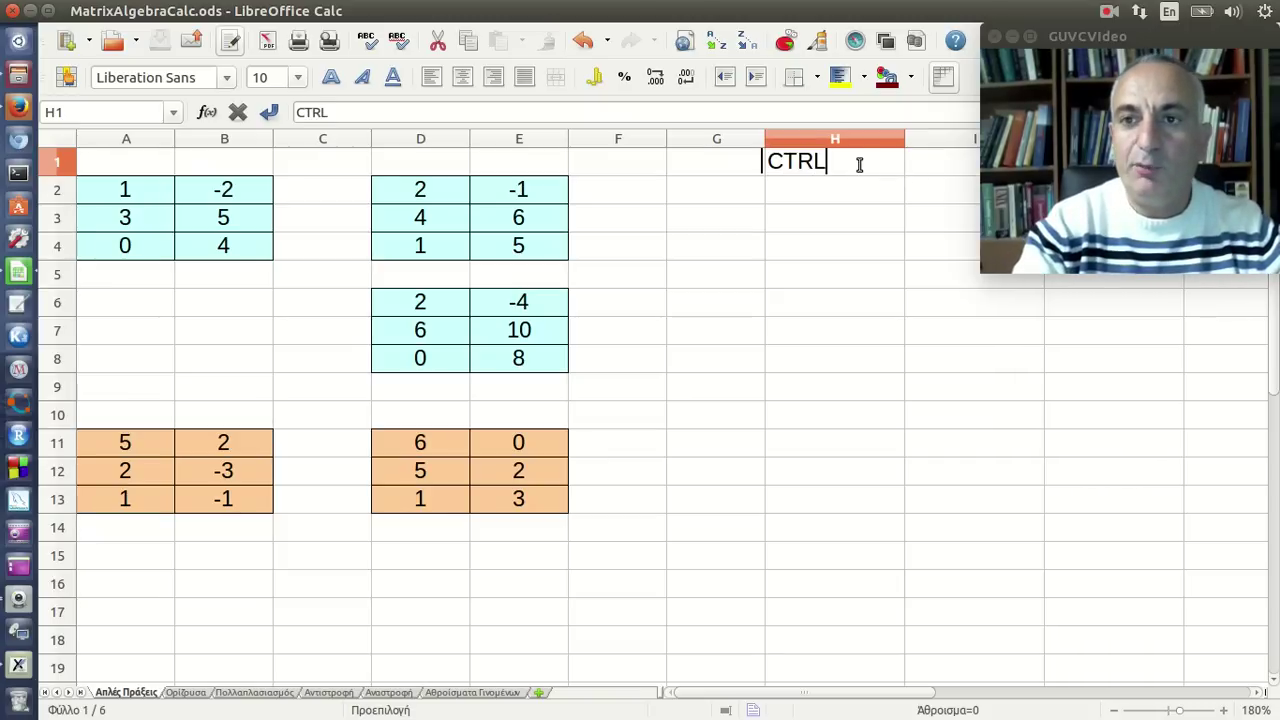
pyautogui.press('Return')
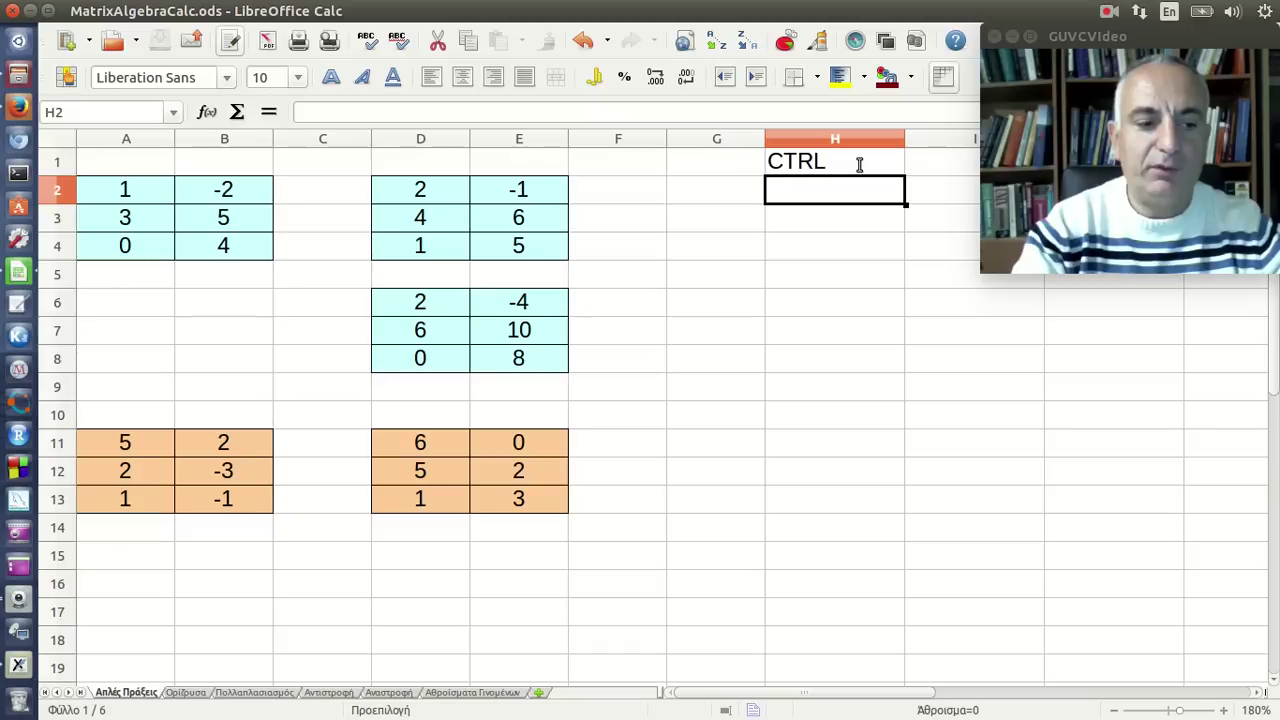
pyautogui.write('S')
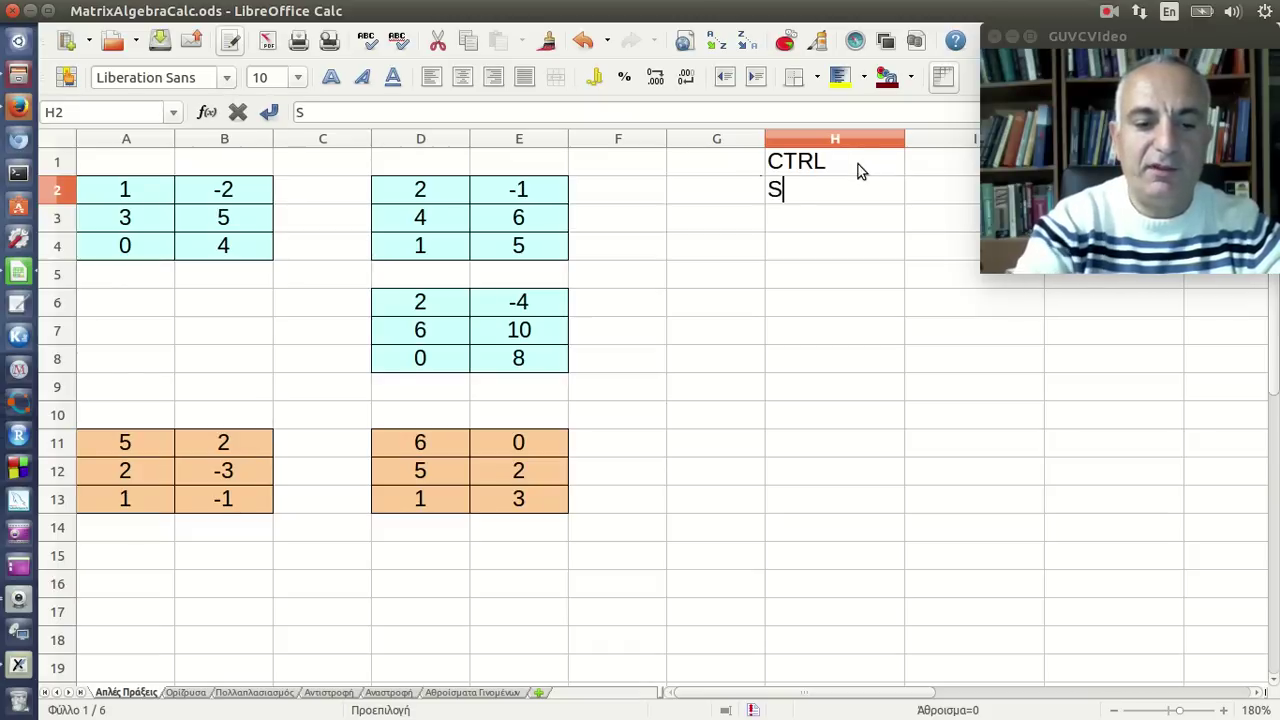
pyautogui.write('HIFT')
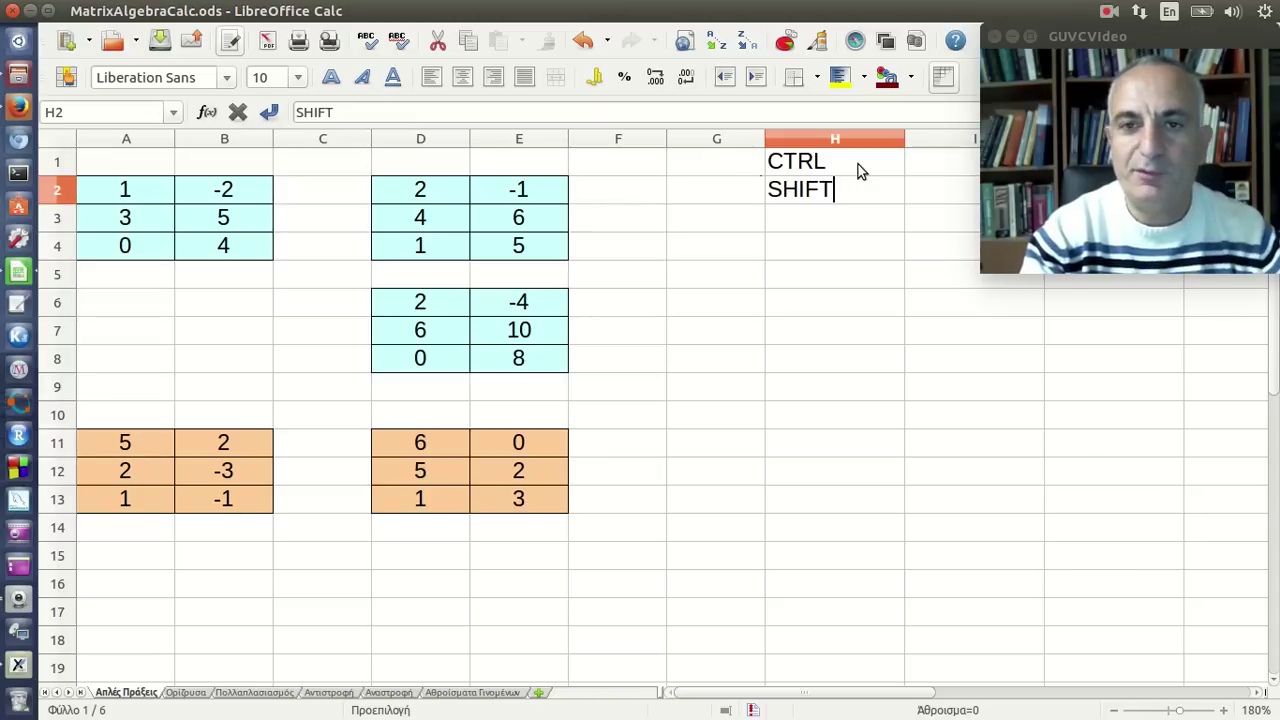
pyautogui.press('Return')
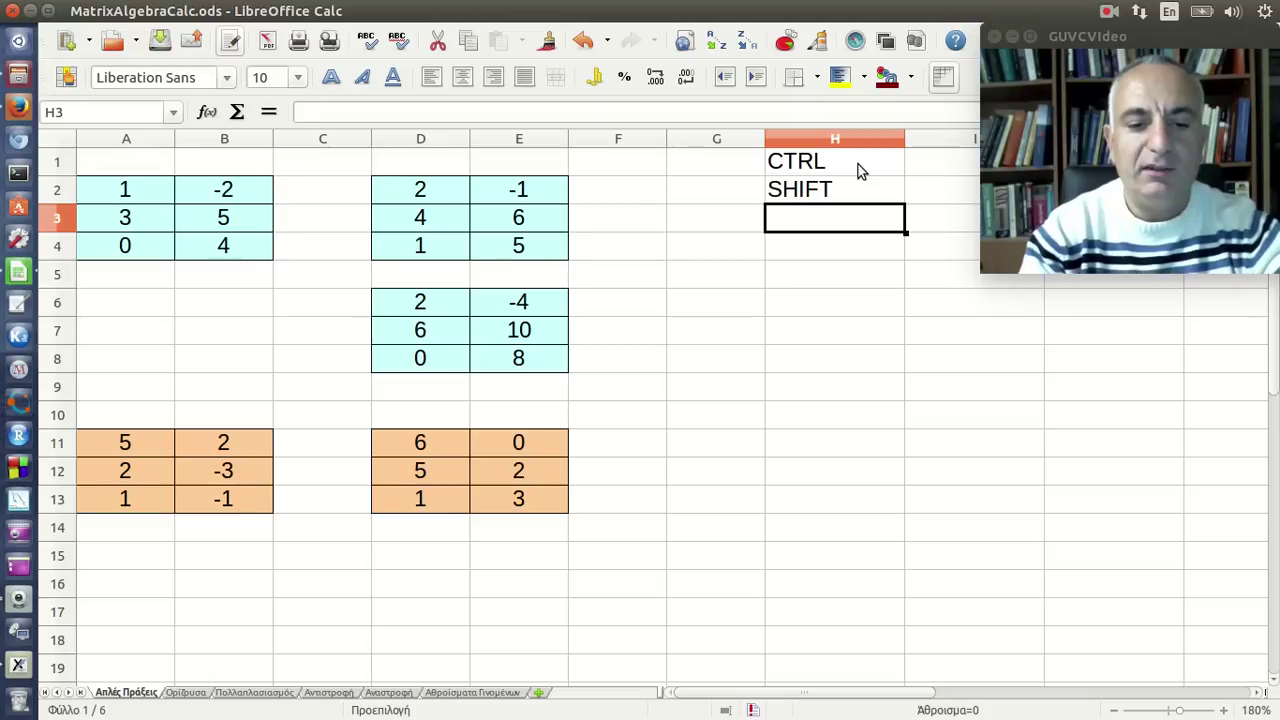
pyautogui.write('ENT')
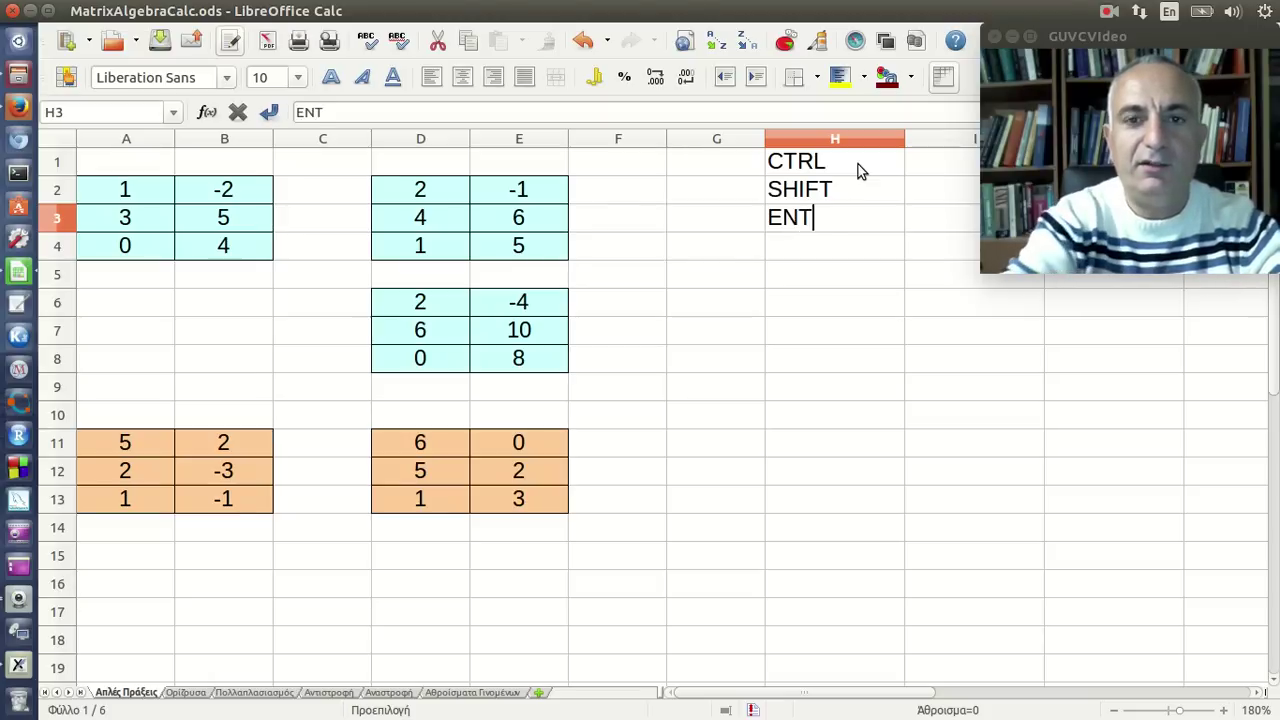
pyautogui.write('ER')
pyautogui.press('Return')
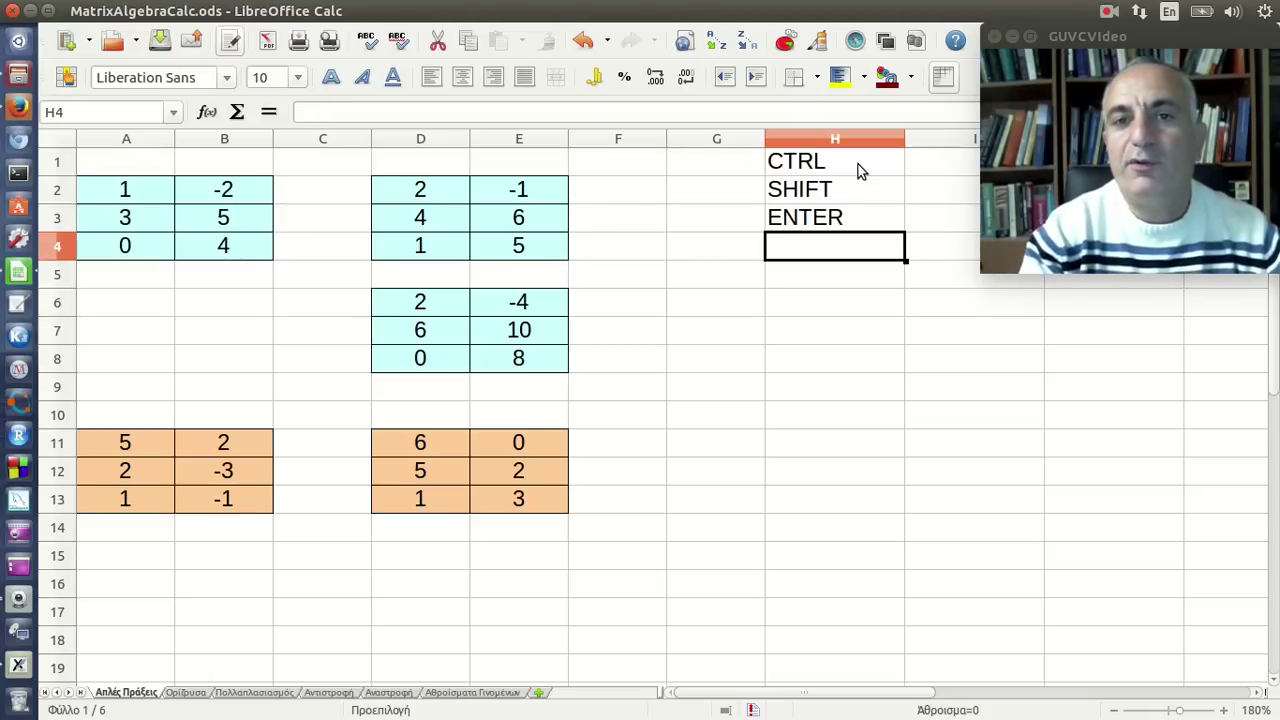
pyautogui.moveTo(858, 164); pyautogui.dragTo(856, 217)
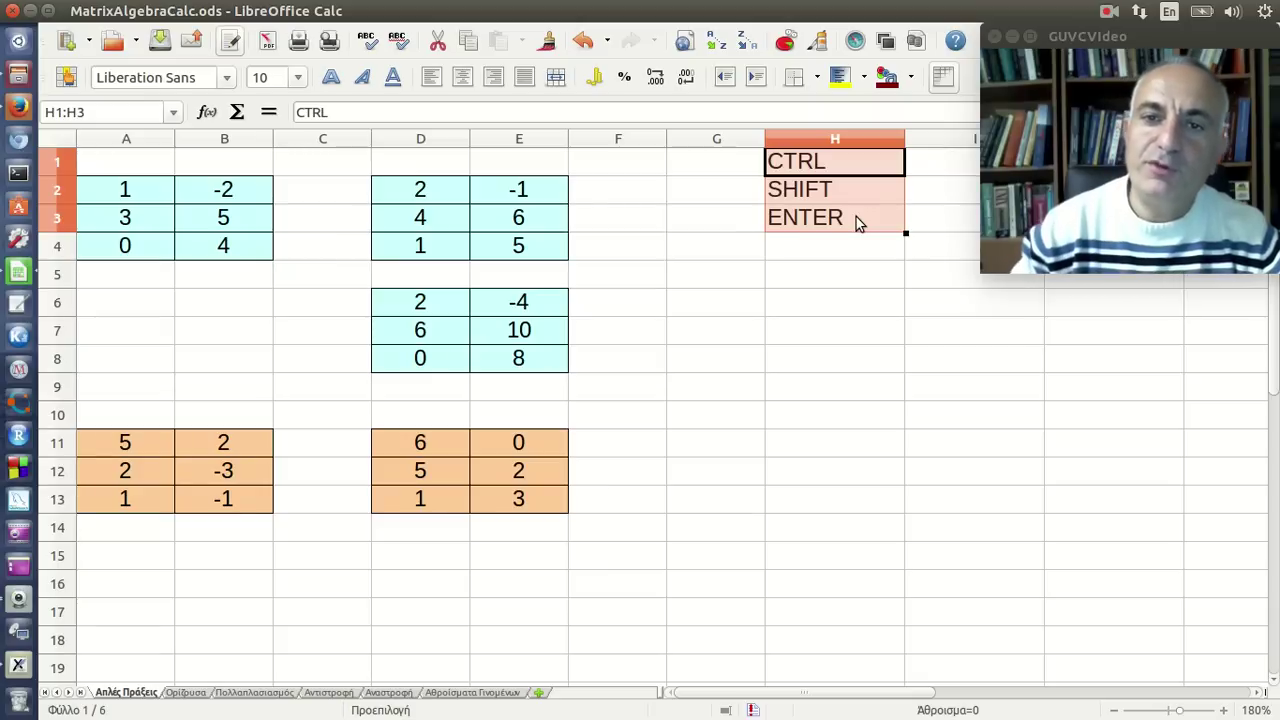
pyautogui.click(824, 250)
pyautogui.moveTo(818, 165); pyautogui.dragTo(820, 195)
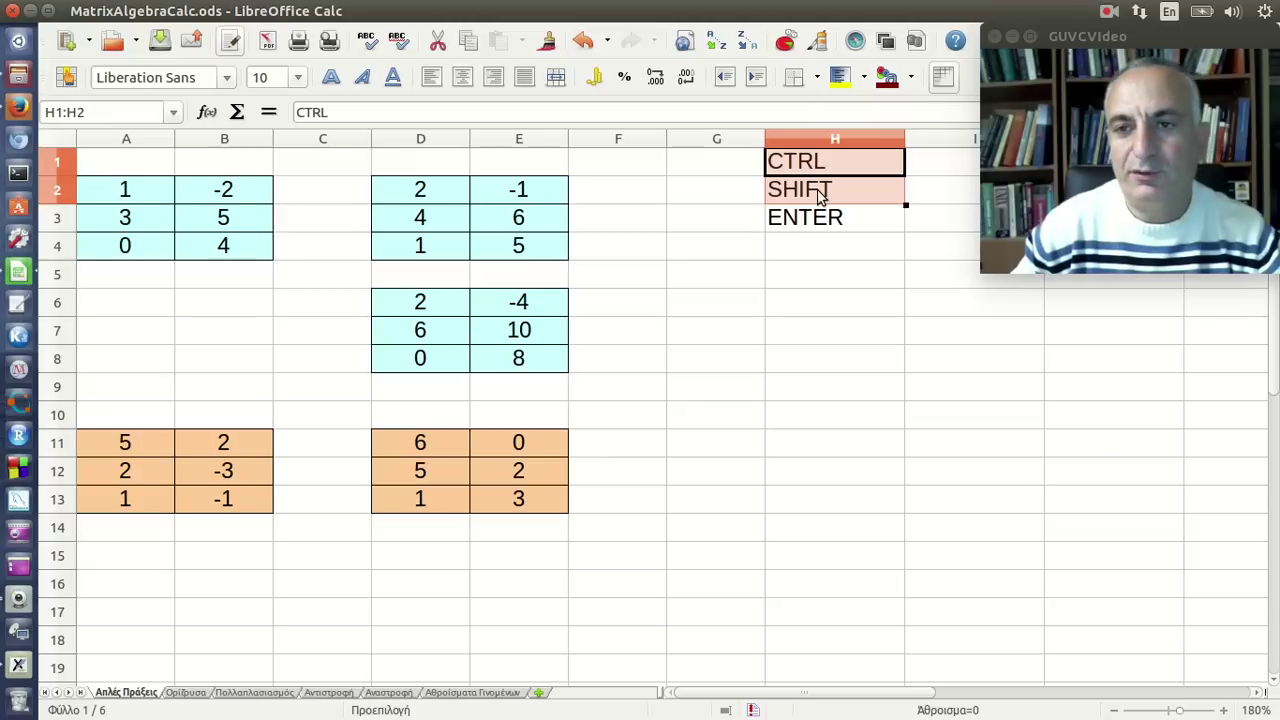
pyautogui.click(849, 213)
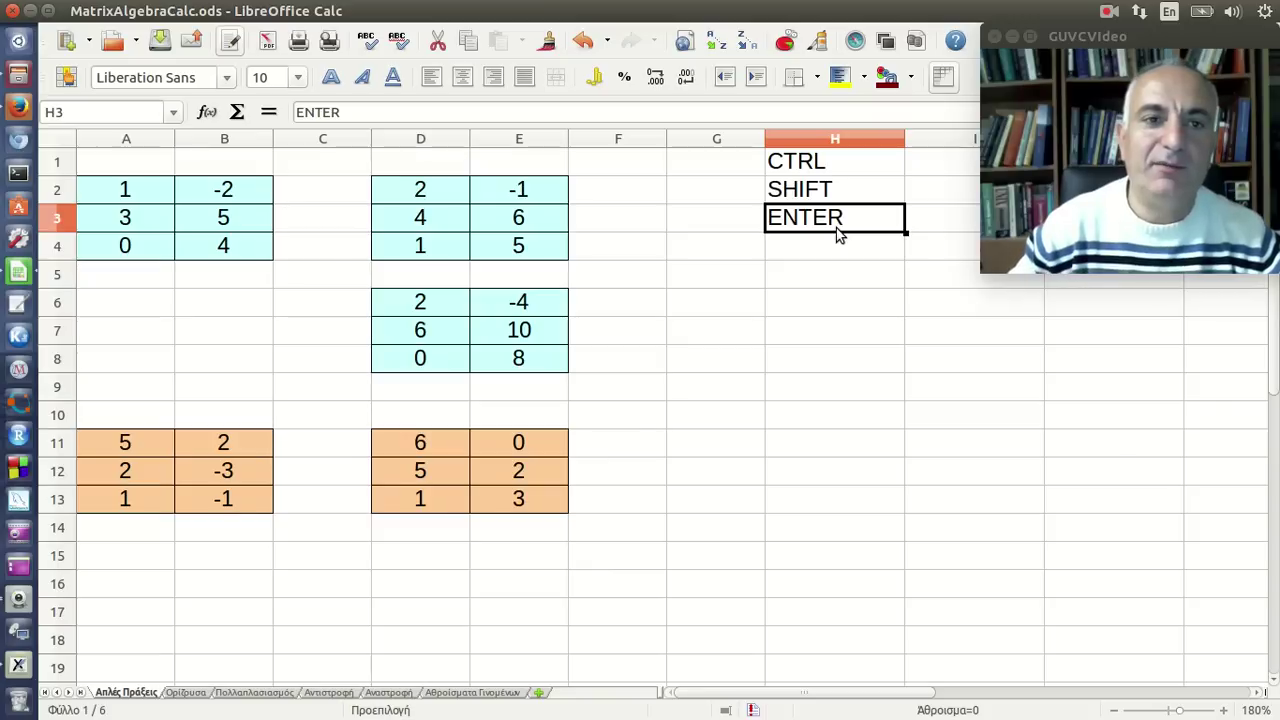
pyautogui.moveTo(157, 200)
pyautogui.mouseDown()
pyautogui.moveTo(205, 220)
pyautogui.moveTo(214, 251)
pyautogui.mouseUp()
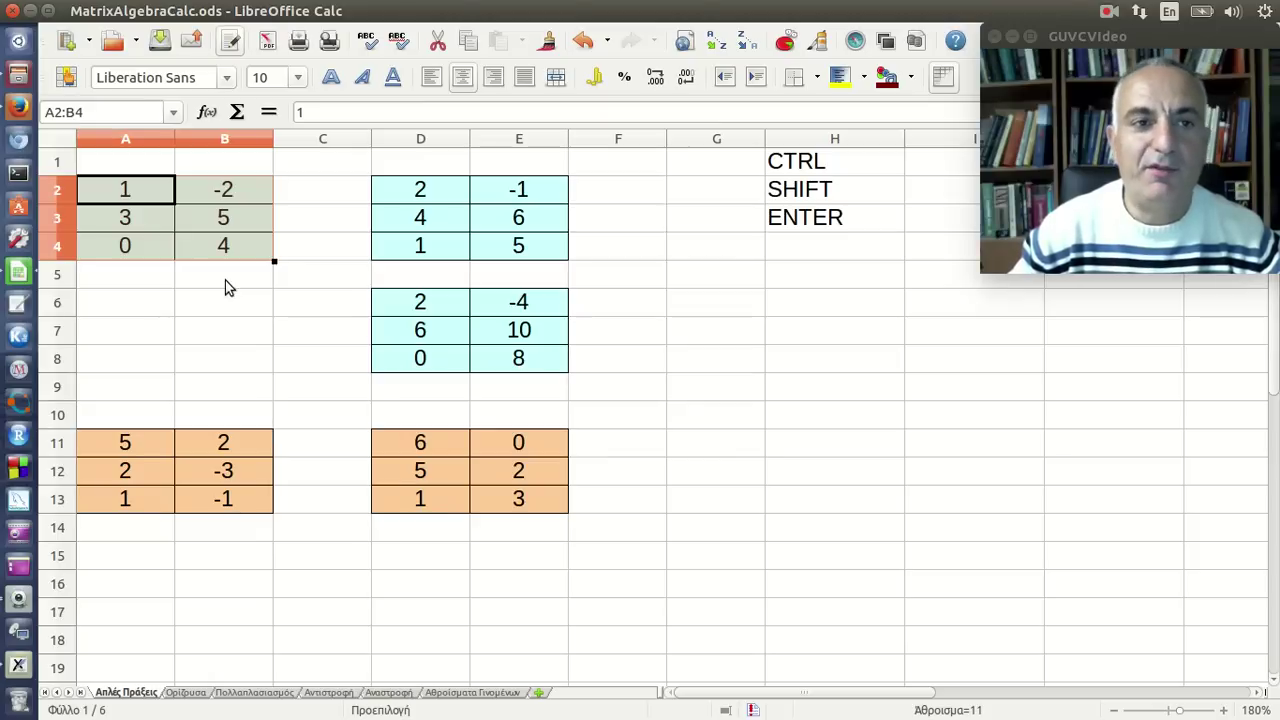
pyautogui.click(225, 287)
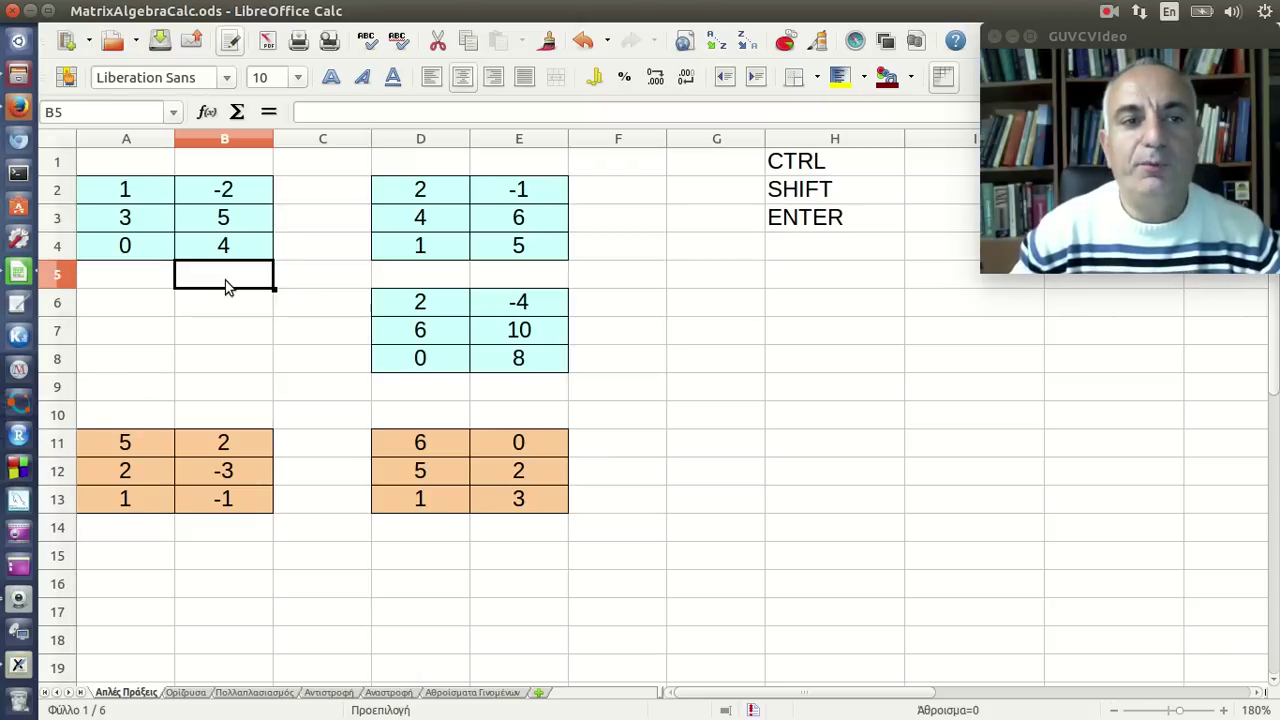
pyautogui.click(150, 195)
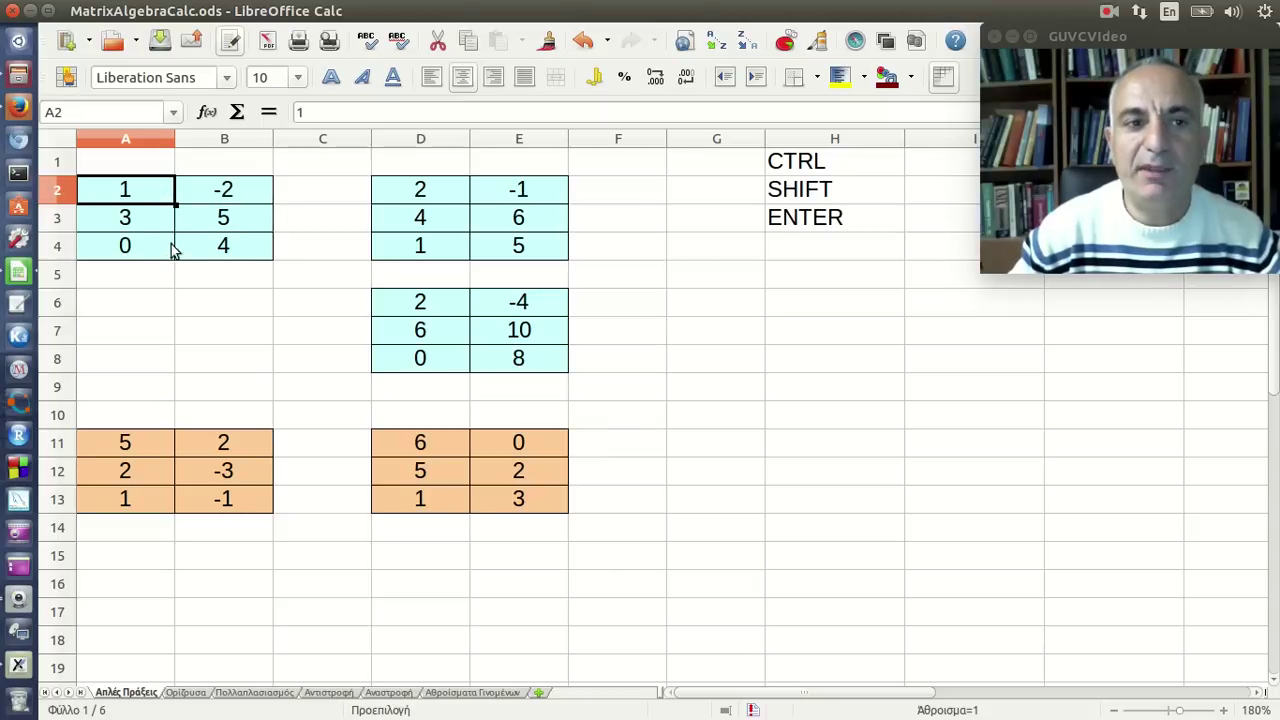
# Inspect the {=1+A2:B4} array formula in D2:E4, then delete the whole block.
pyautogui.click(410, 200)
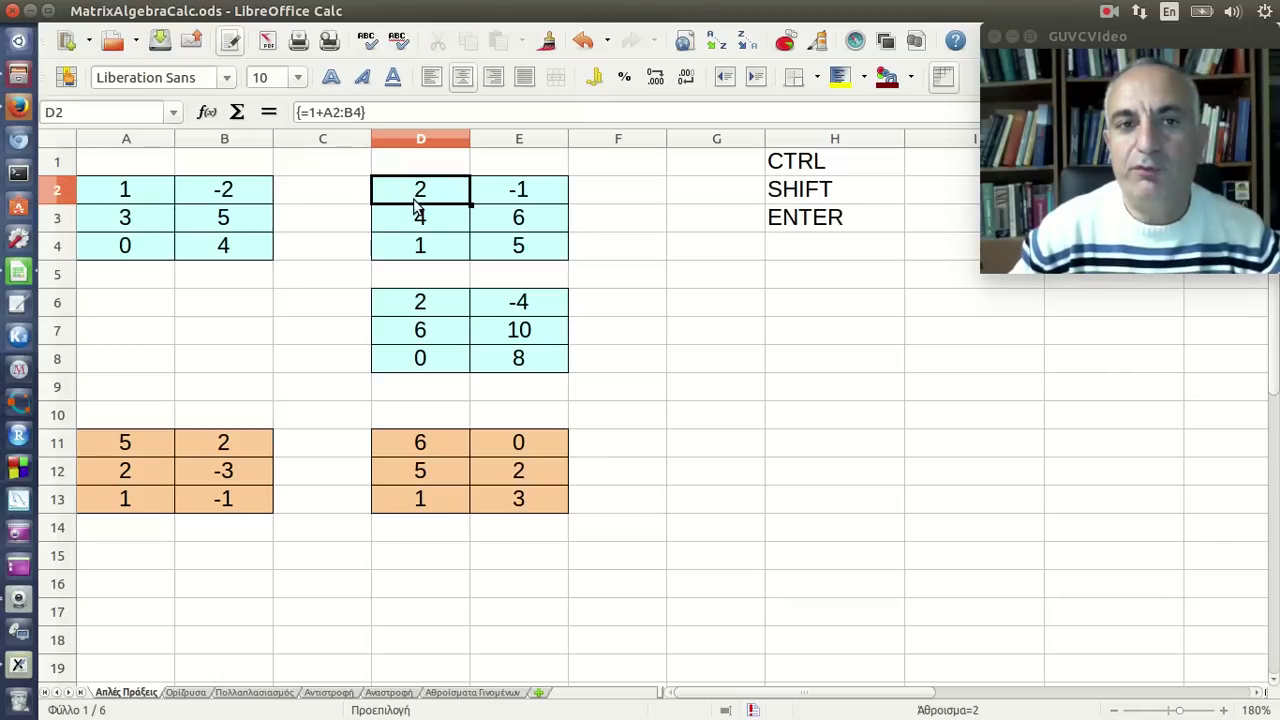
pyautogui.moveTo(440, 200); pyautogui.dragTo(508, 246)
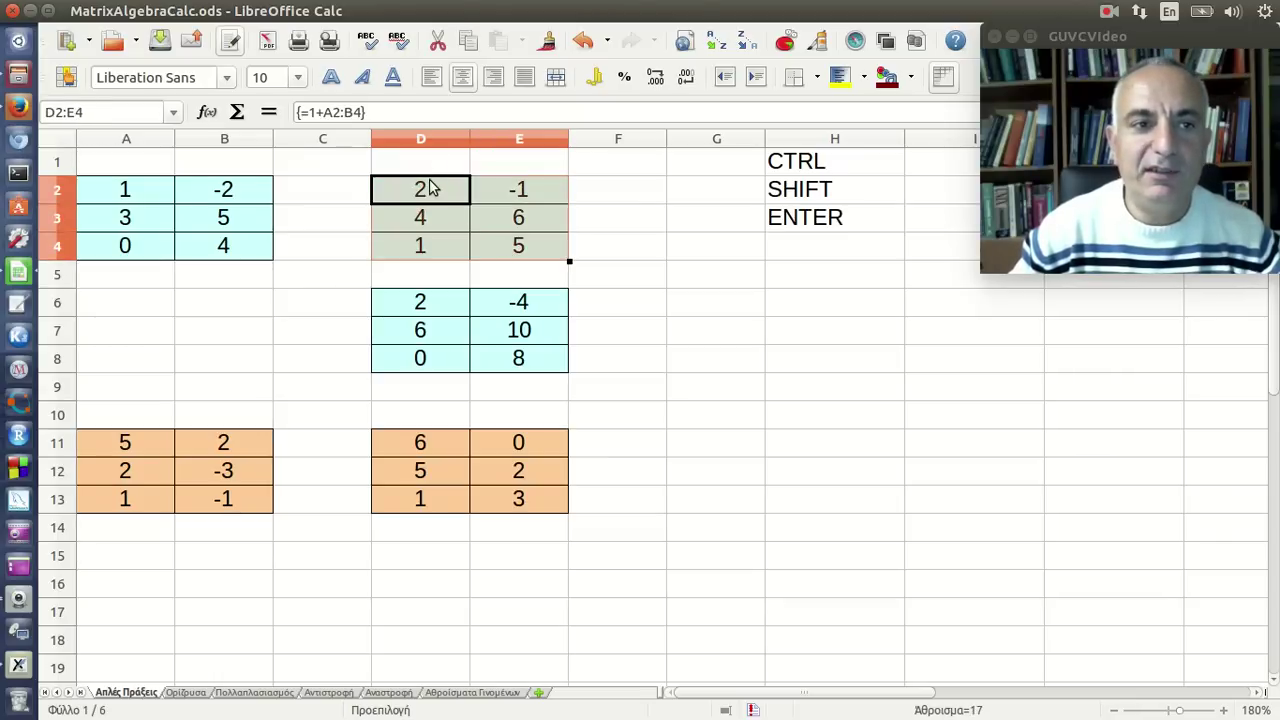
pyautogui.click(525, 256)
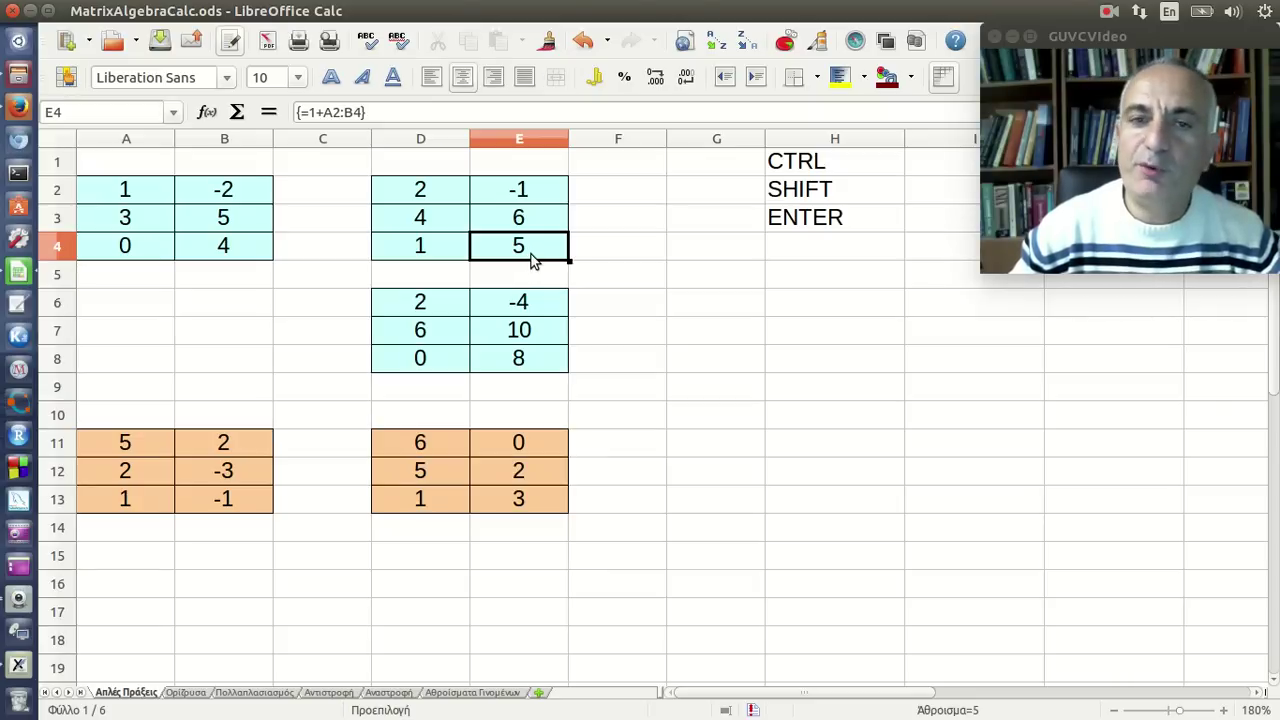
pyautogui.click(148, 203)
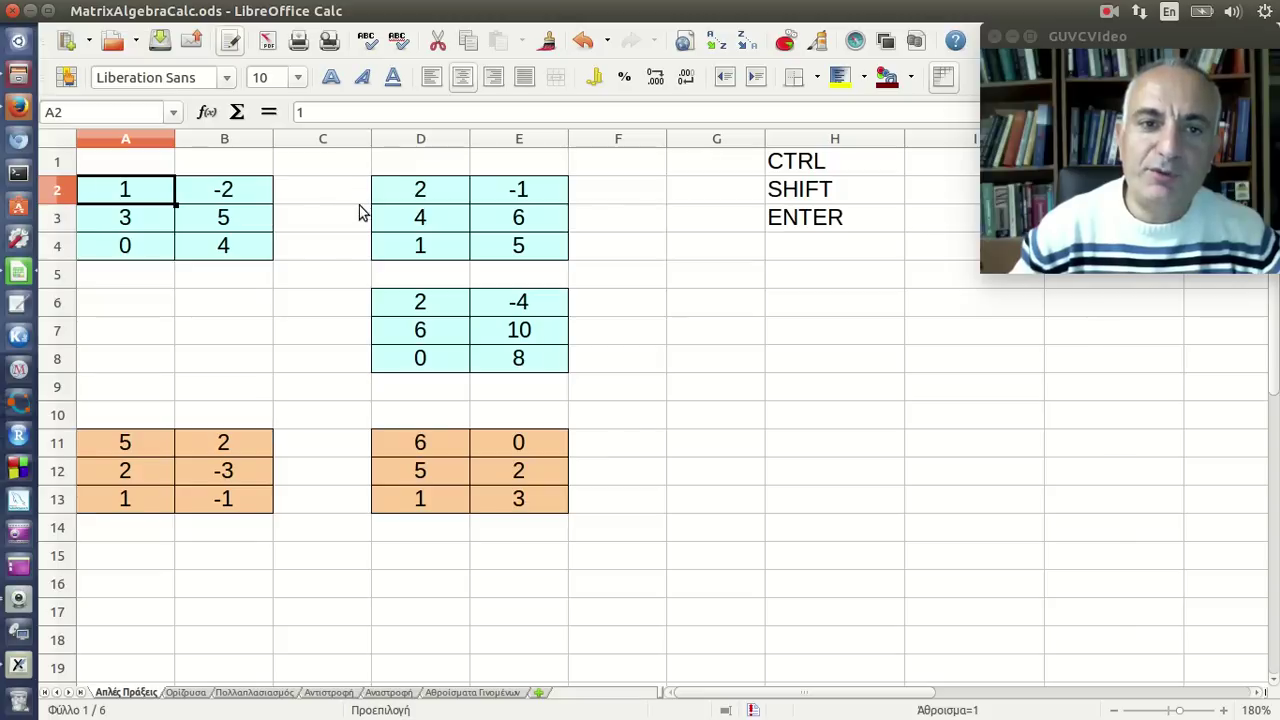
pyautogui.moveTo(427, 197); pyautogui.dragTo(510, 249)
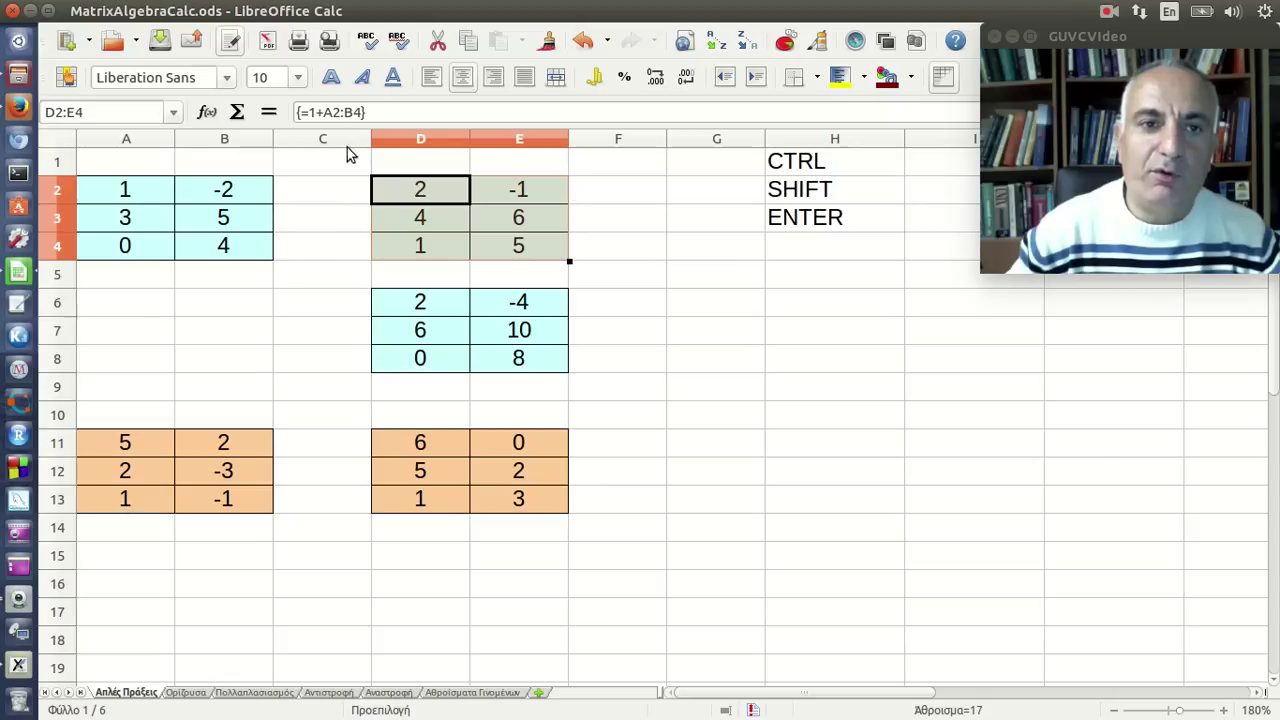
pyautogui.click(383, 113)
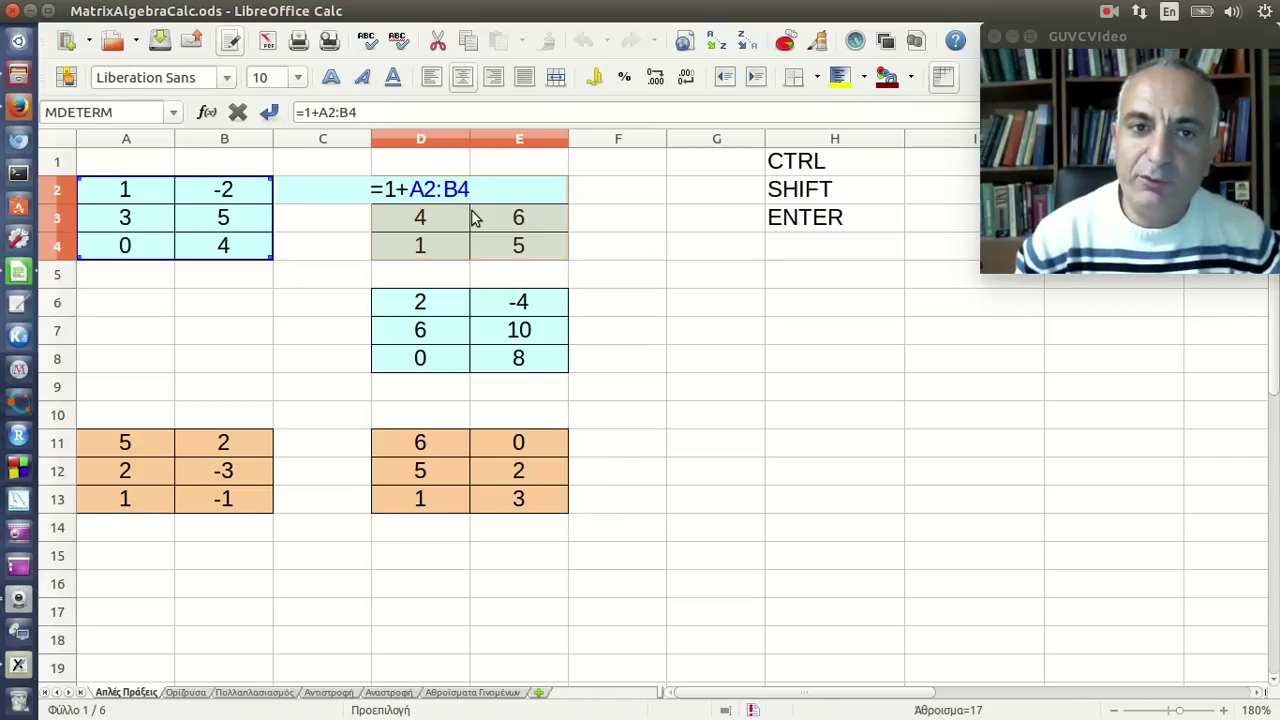
pyautogui.hotkey('ctrl', 'shift', 'Return')
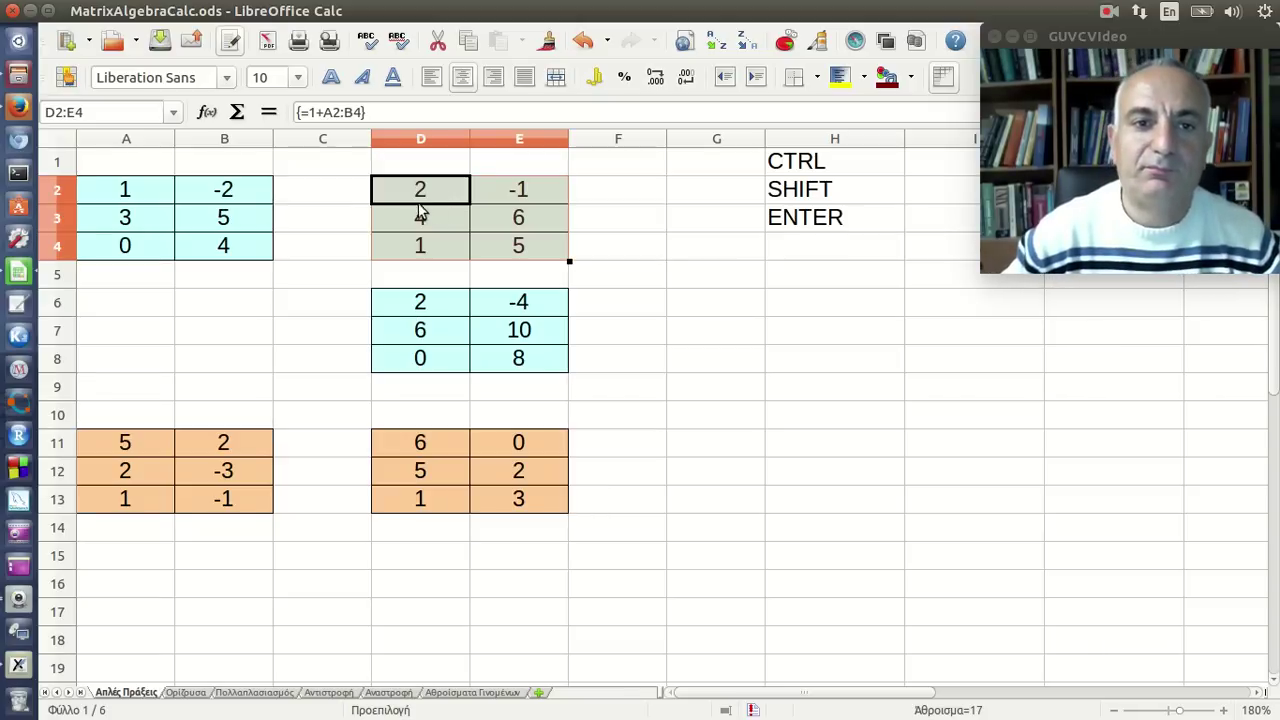
pyautogui.moveTo(434, 194)
pyautogui.mouseDown()
pyautogui.moveTo(503, 235)
pyautogui.moveTo(450, 200)
pyautogui.mouseUp()
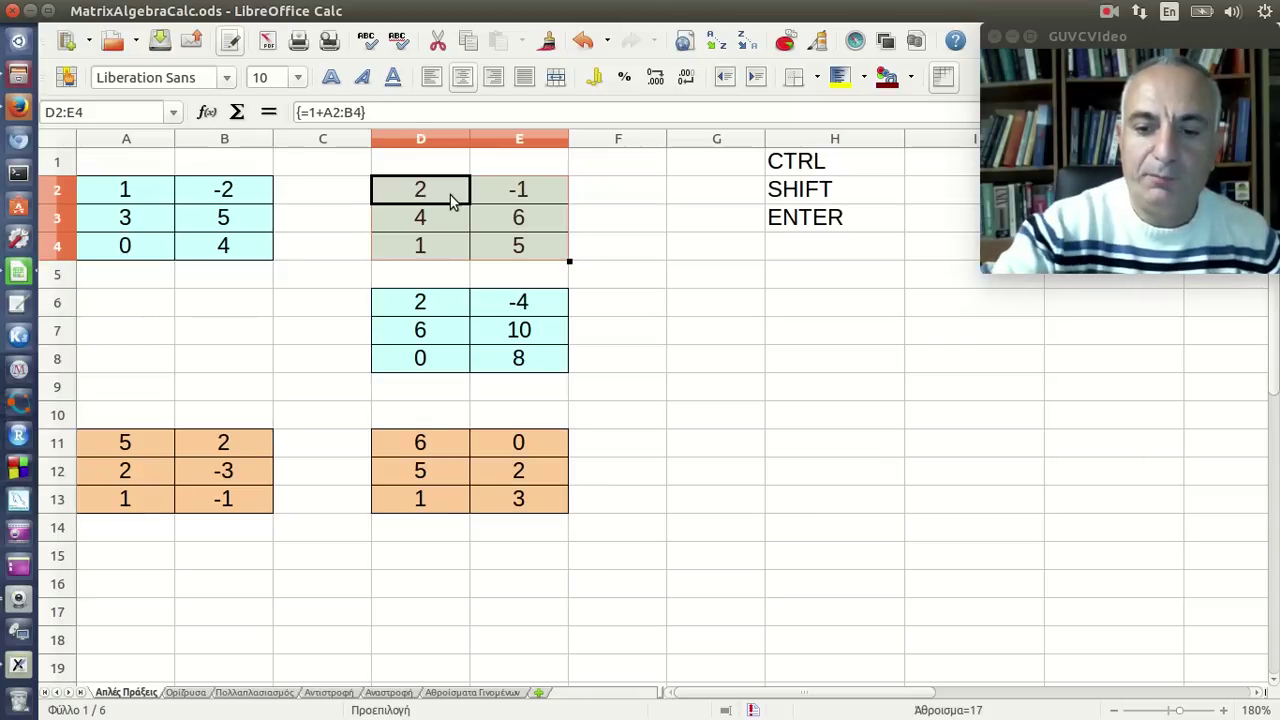
pyautogui.press('Delete')
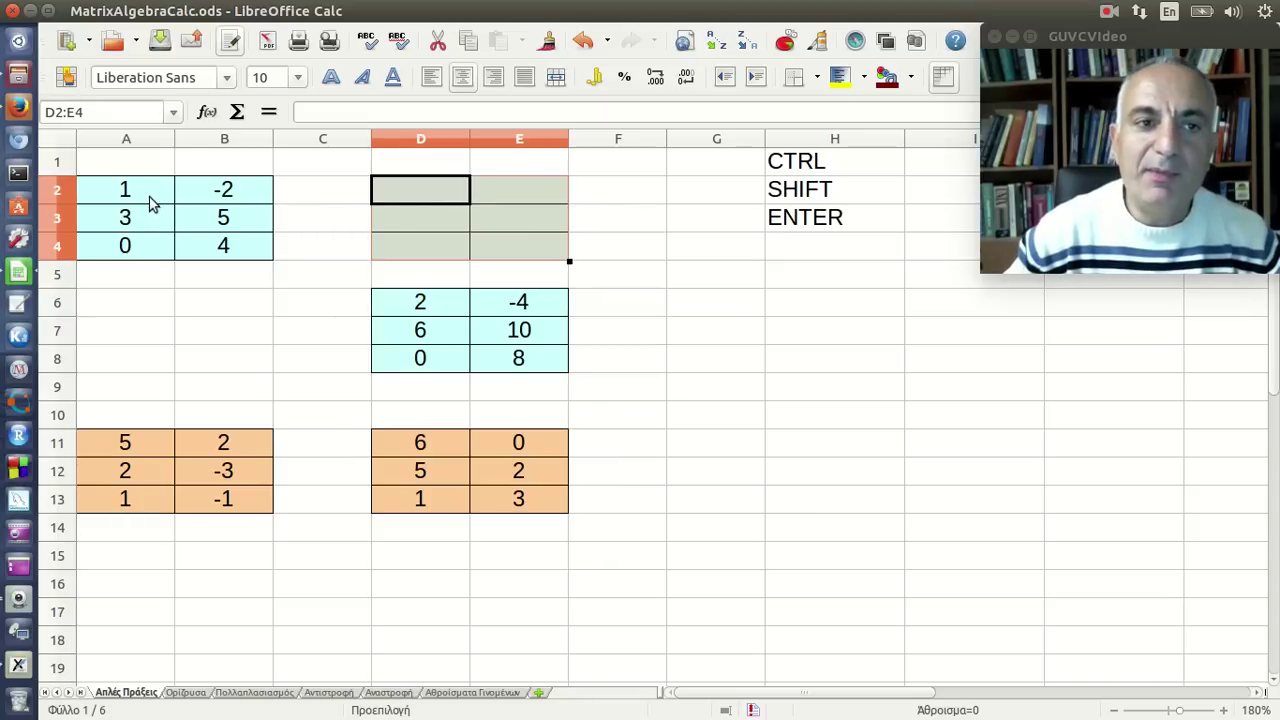
# Enter {=1+A2:B4} as an array formula over D2:E4, giving 2, -1, 4, 6, 1, 5.
pyautogui.moveTo(150, 196); pyautogui.dragTo(208, 250)
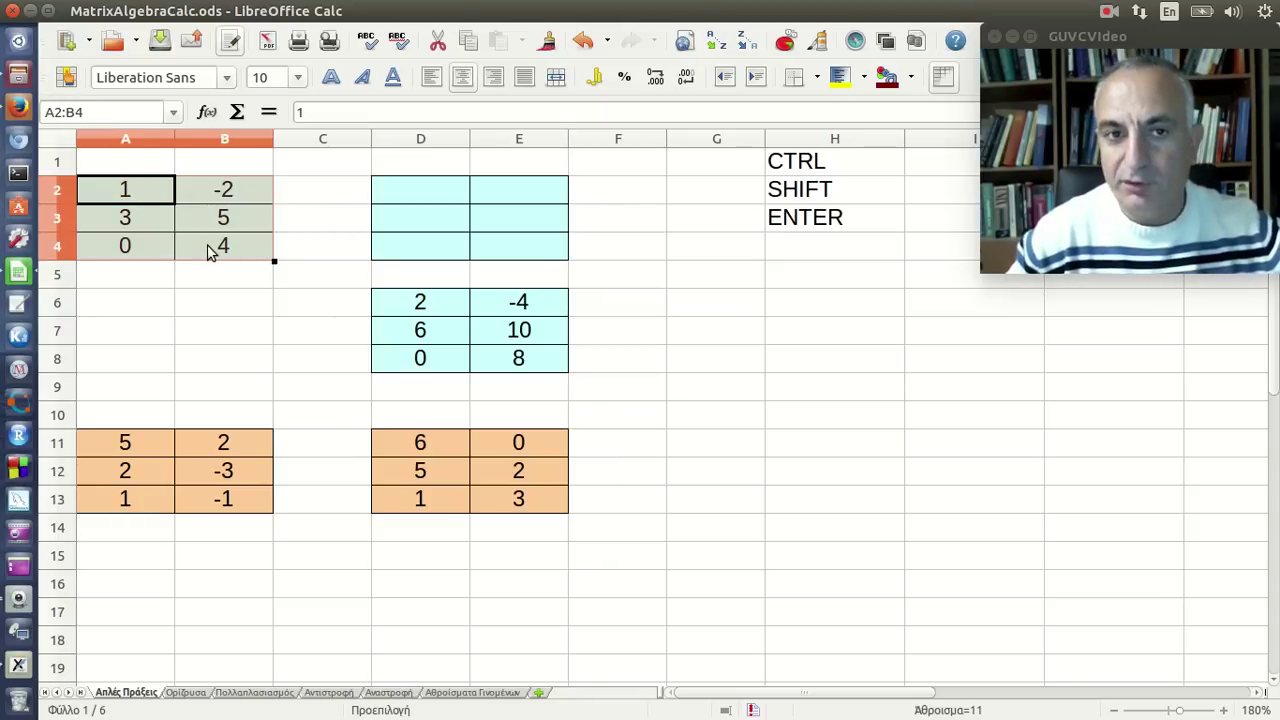
pyautogui.moveTo(400, 194); pyautogui.dragTo(507, 255)
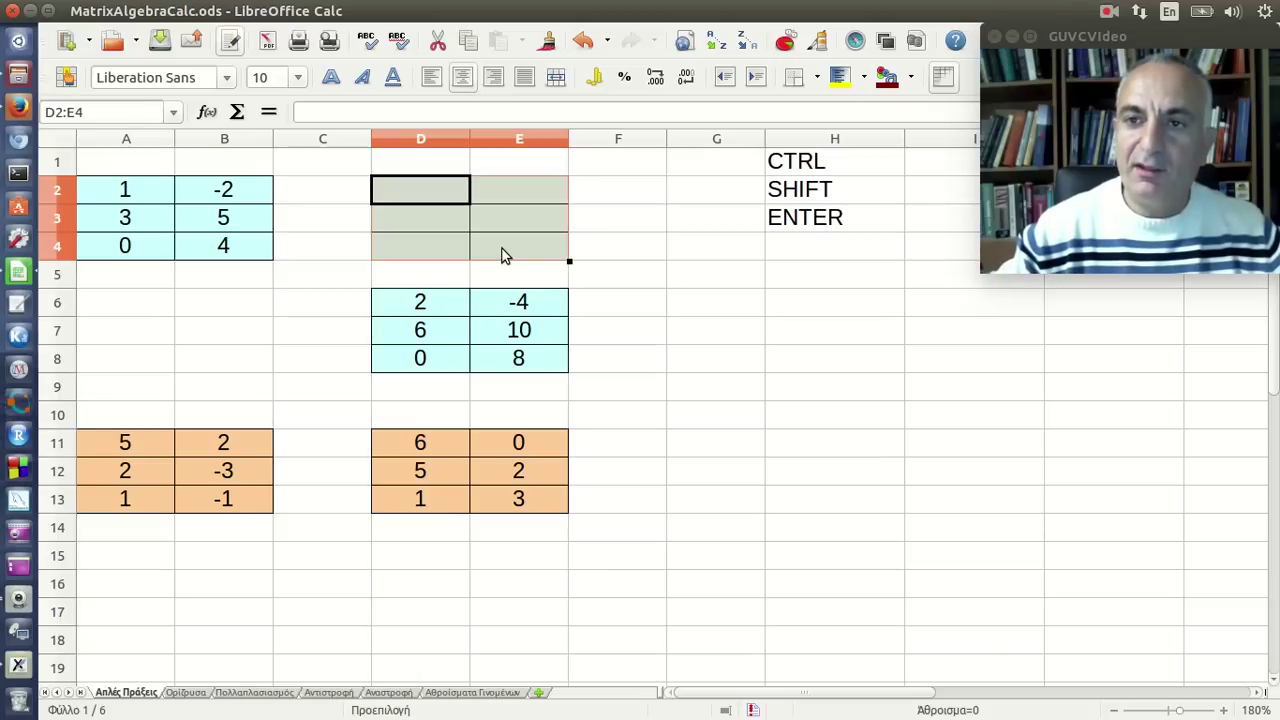
pyautogui.write('=')
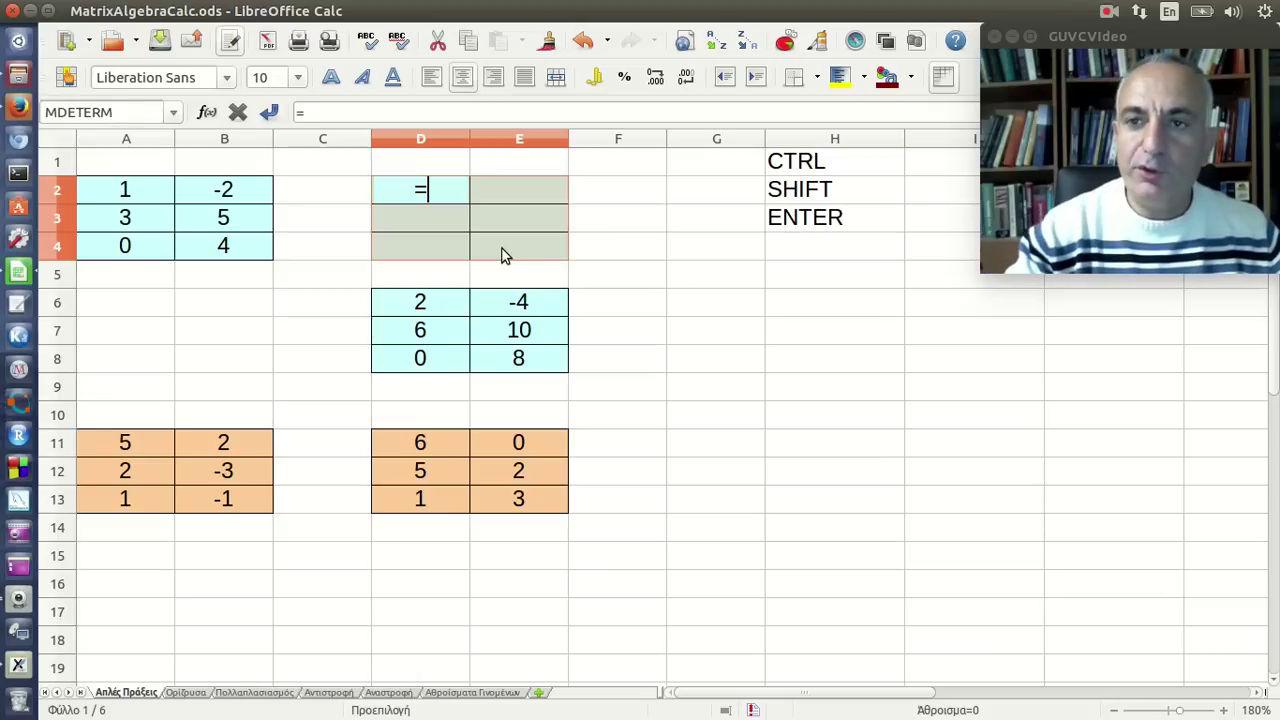
pyautogui.write('1')
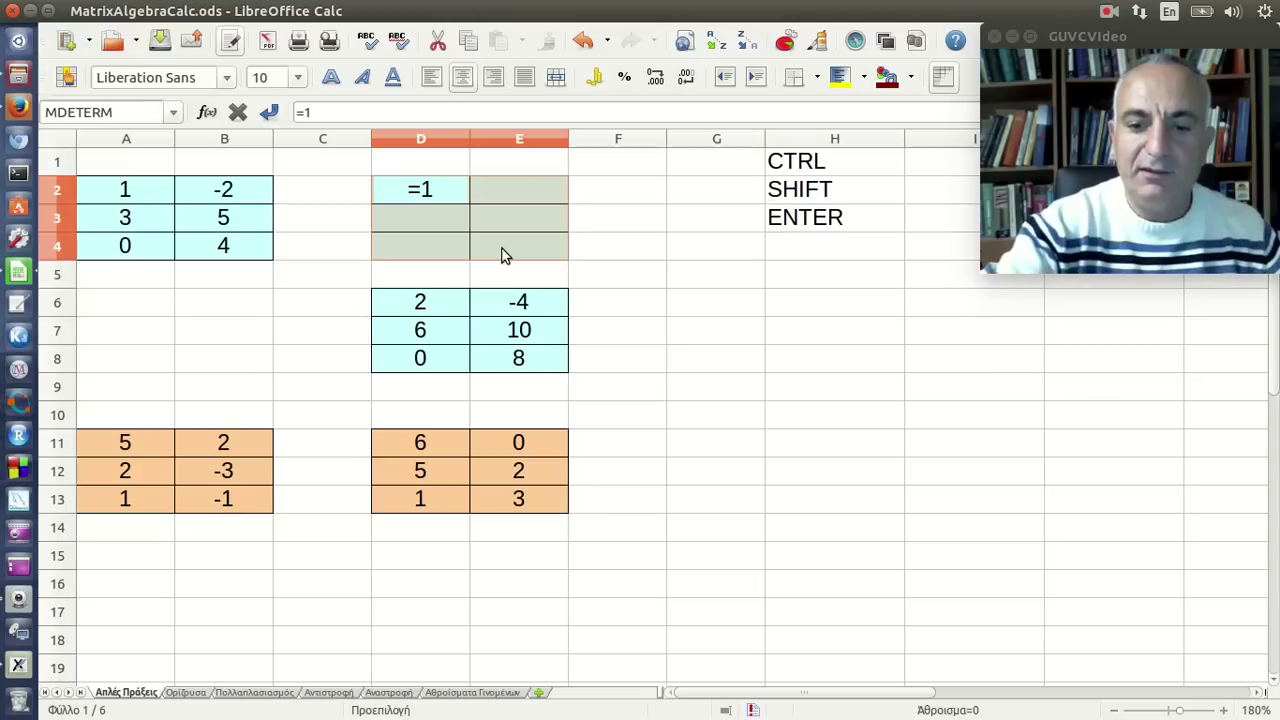
pyautogui.write('+')
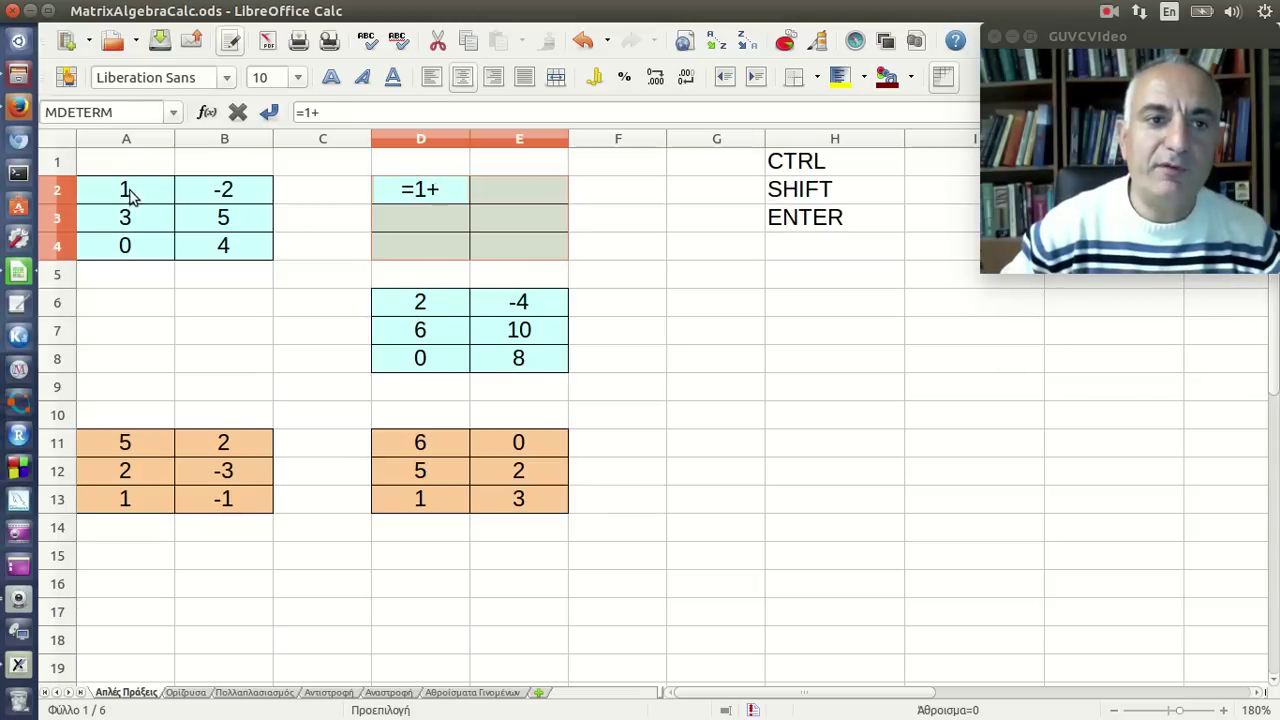
pyautogui.moveTo(126, 190); pyautogui.dragTo(210, 248)
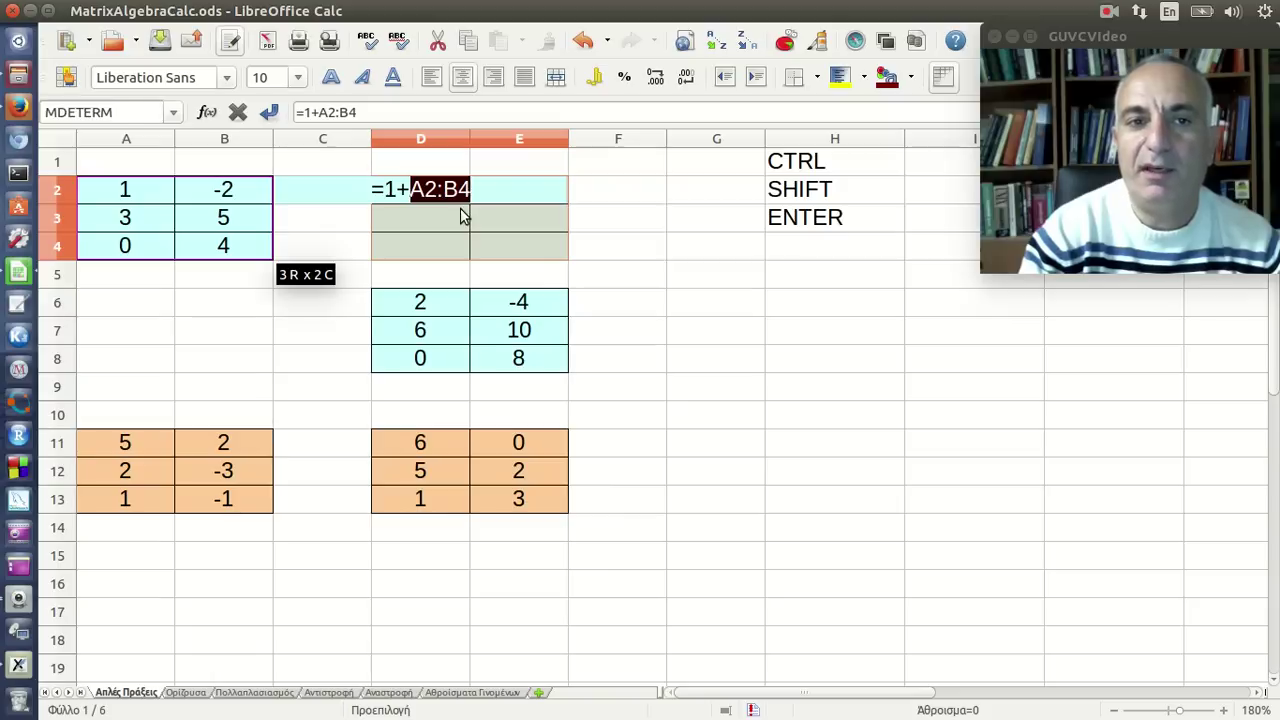
pyautogui.hotkey('ctrl', 'shift', 'Return')
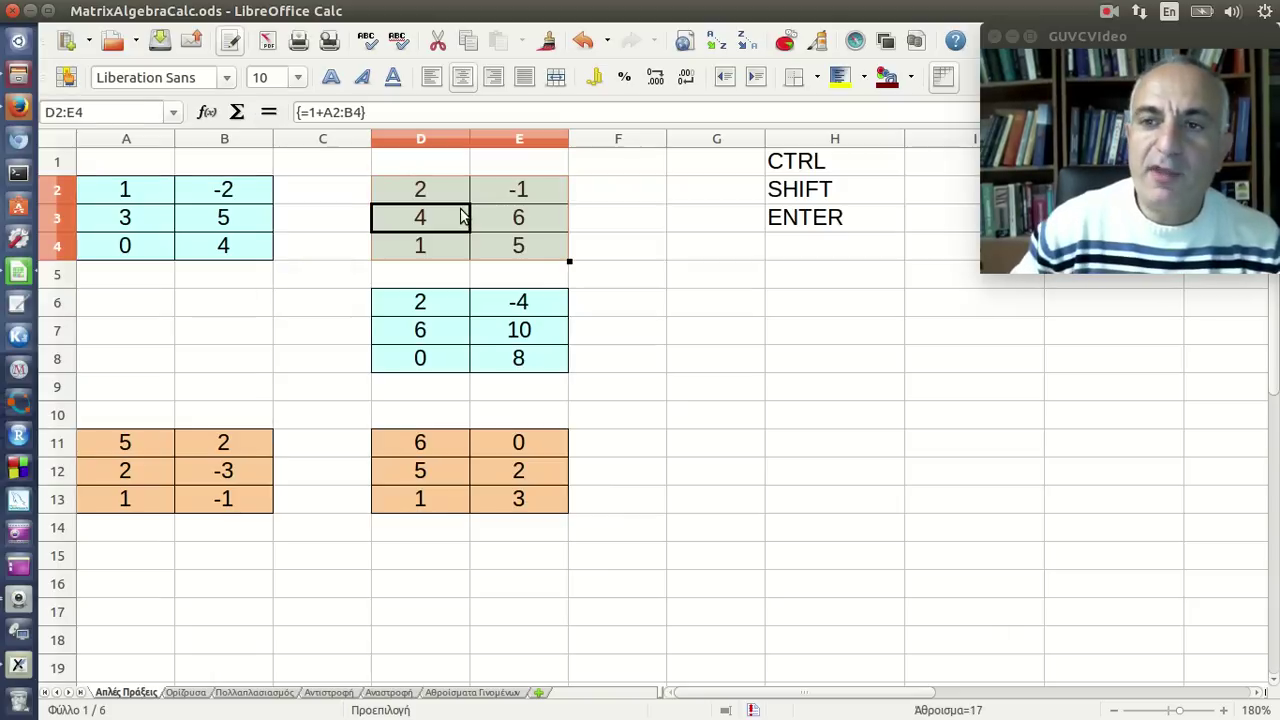
pyautogui.click(451, 192)
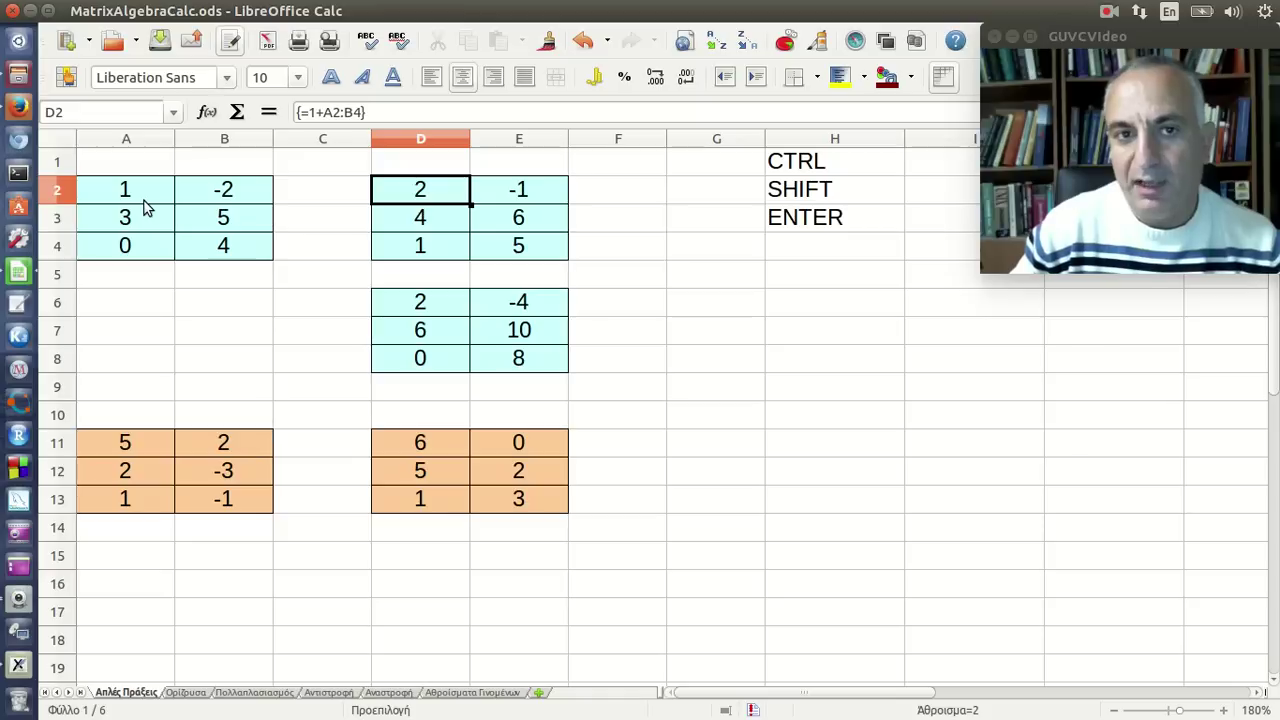
pyautogui.click(242, 200)
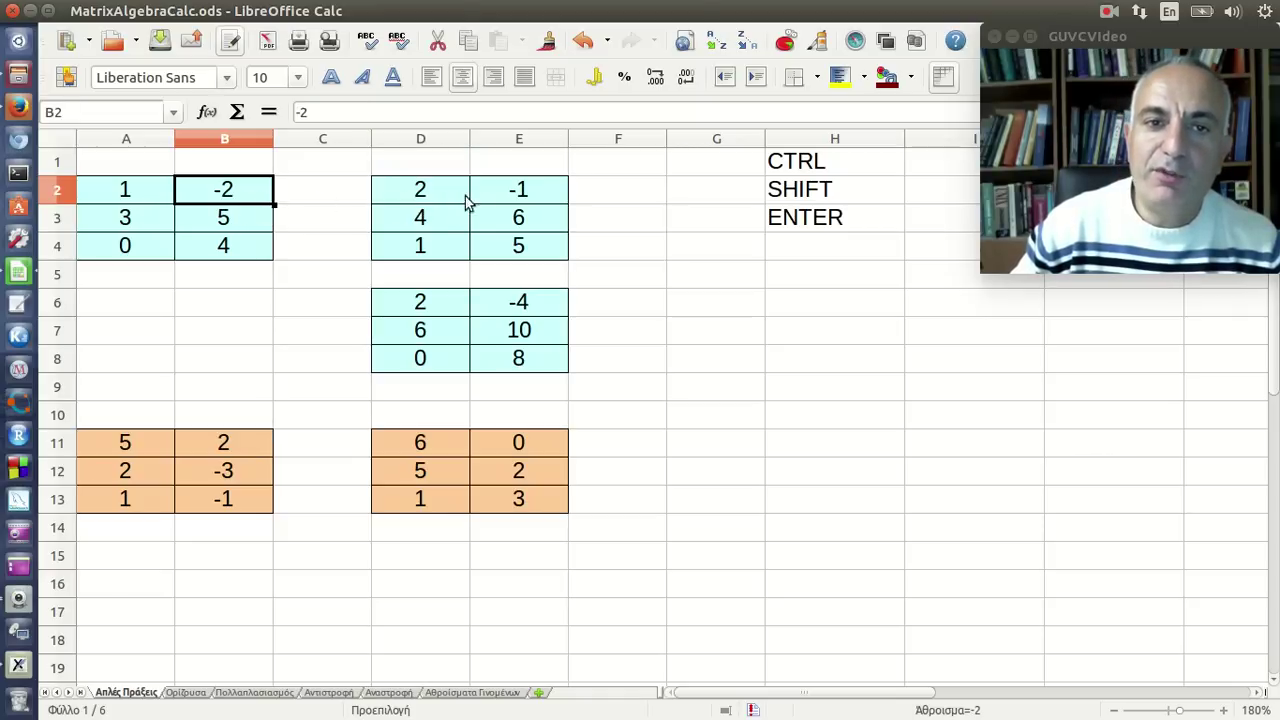
pyautogui.click(495, 200)
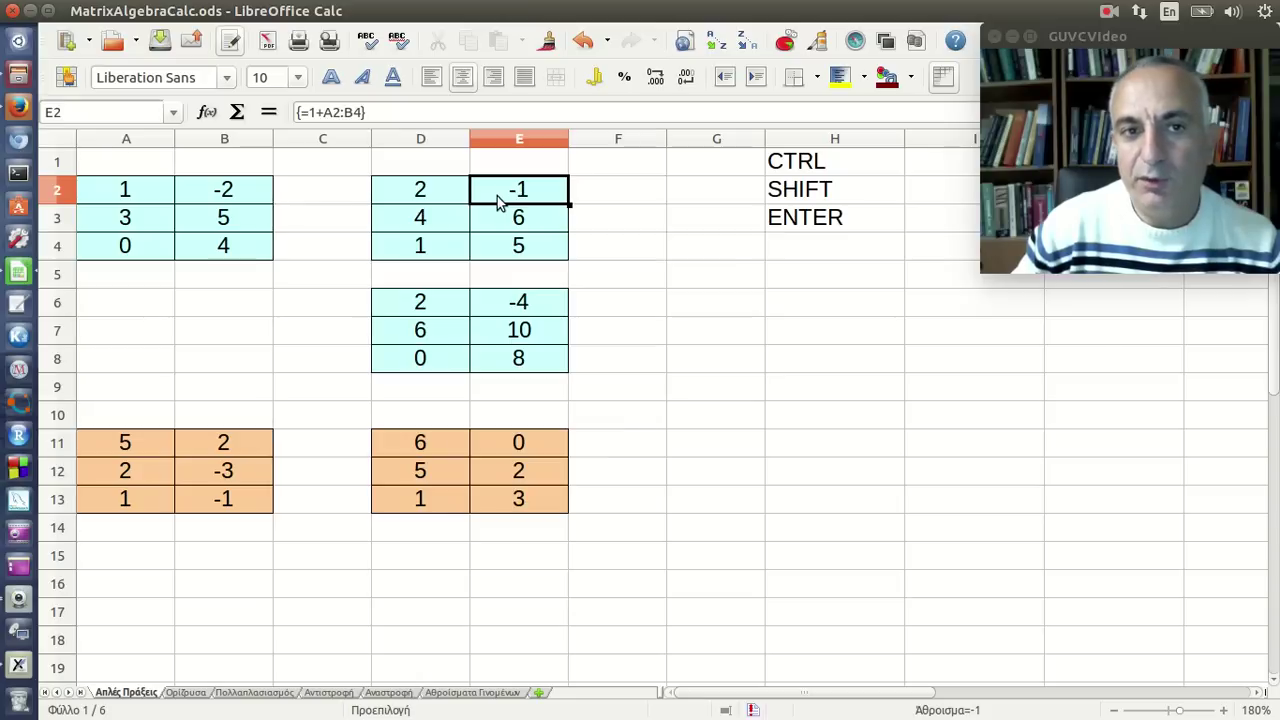
pyautogui.click(419, 230)
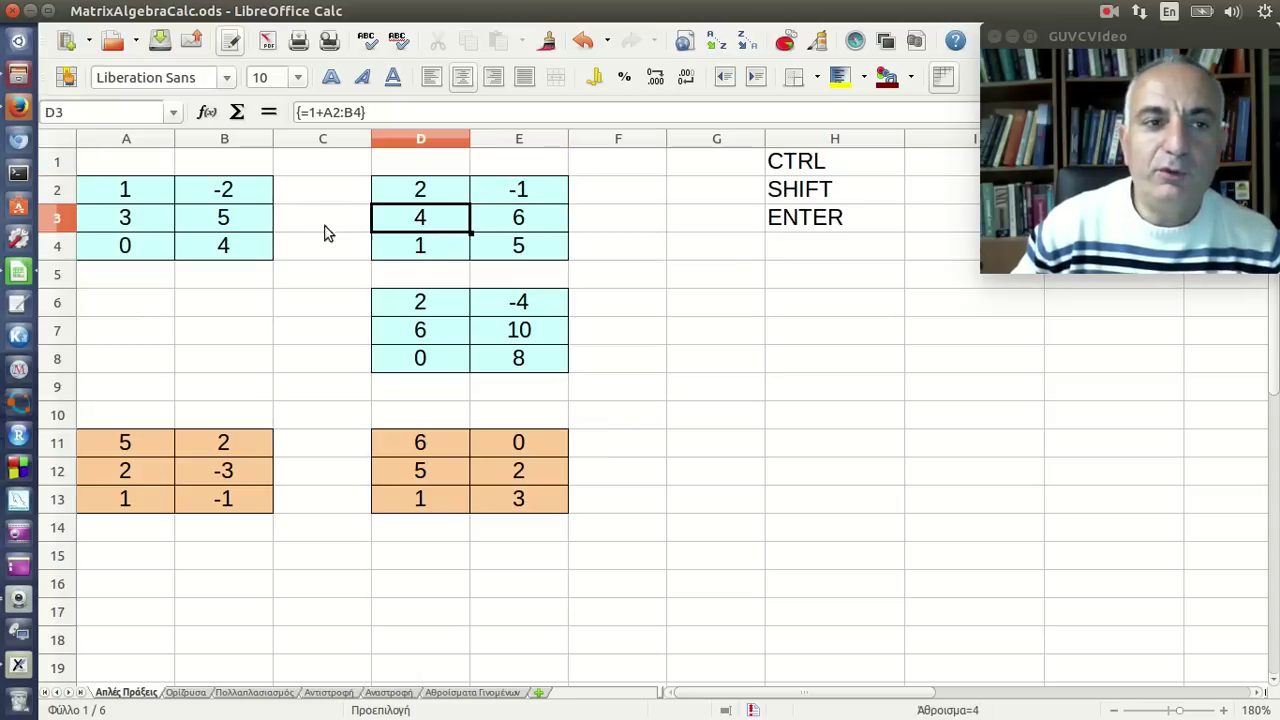
pyautogui.click(510, 228)
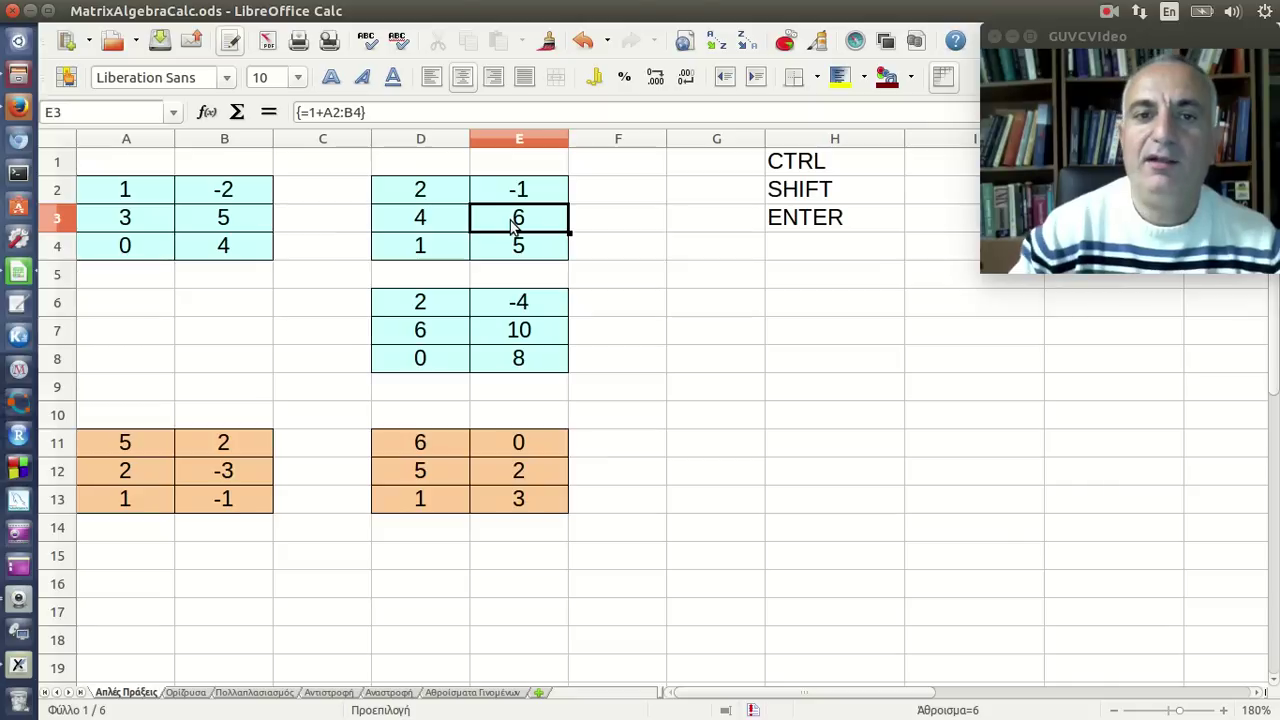
pyautogui.click(578, 200)
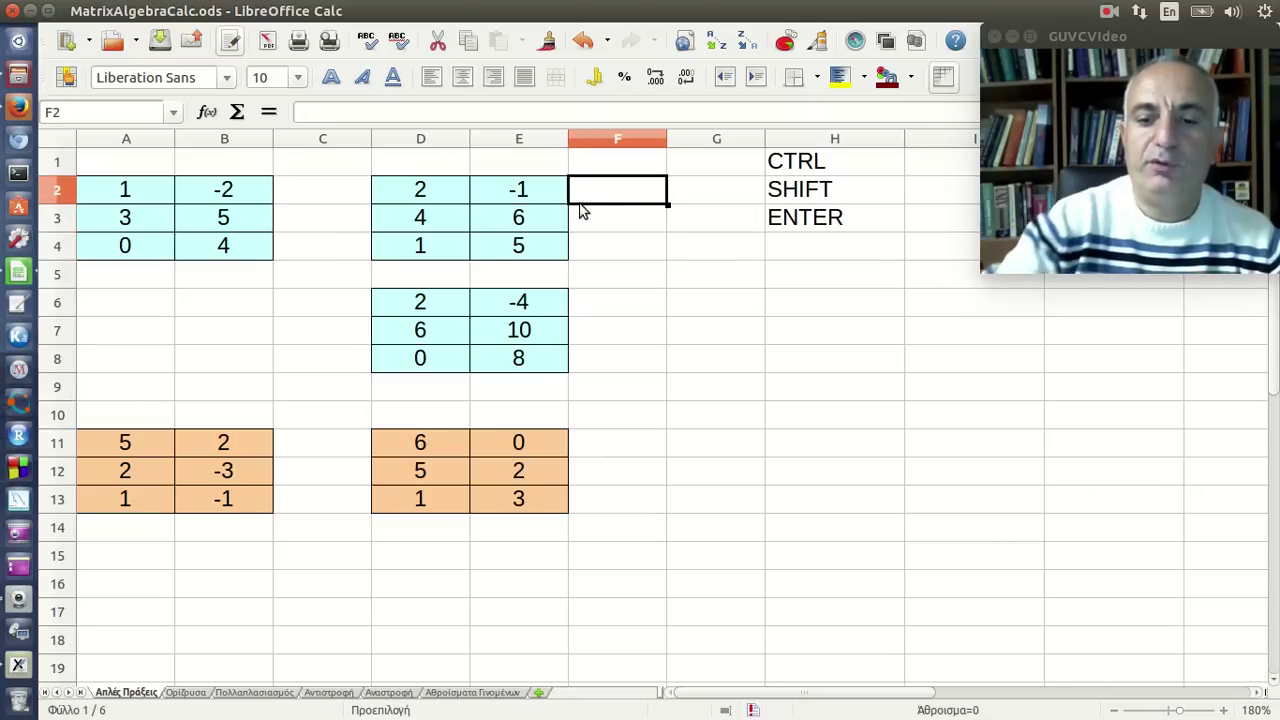
pyautogui.write('=1+')
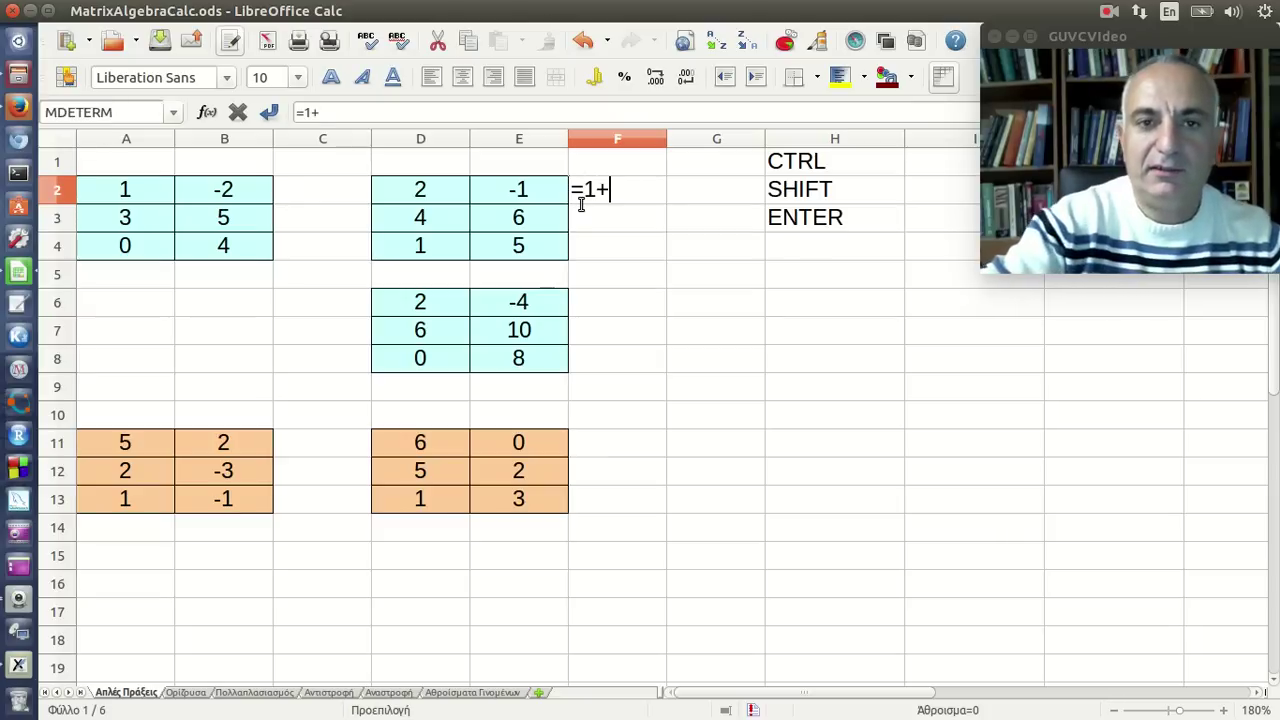
pyautogui.moveTo(122, 198); pyautogui.dragTo(210, 268)
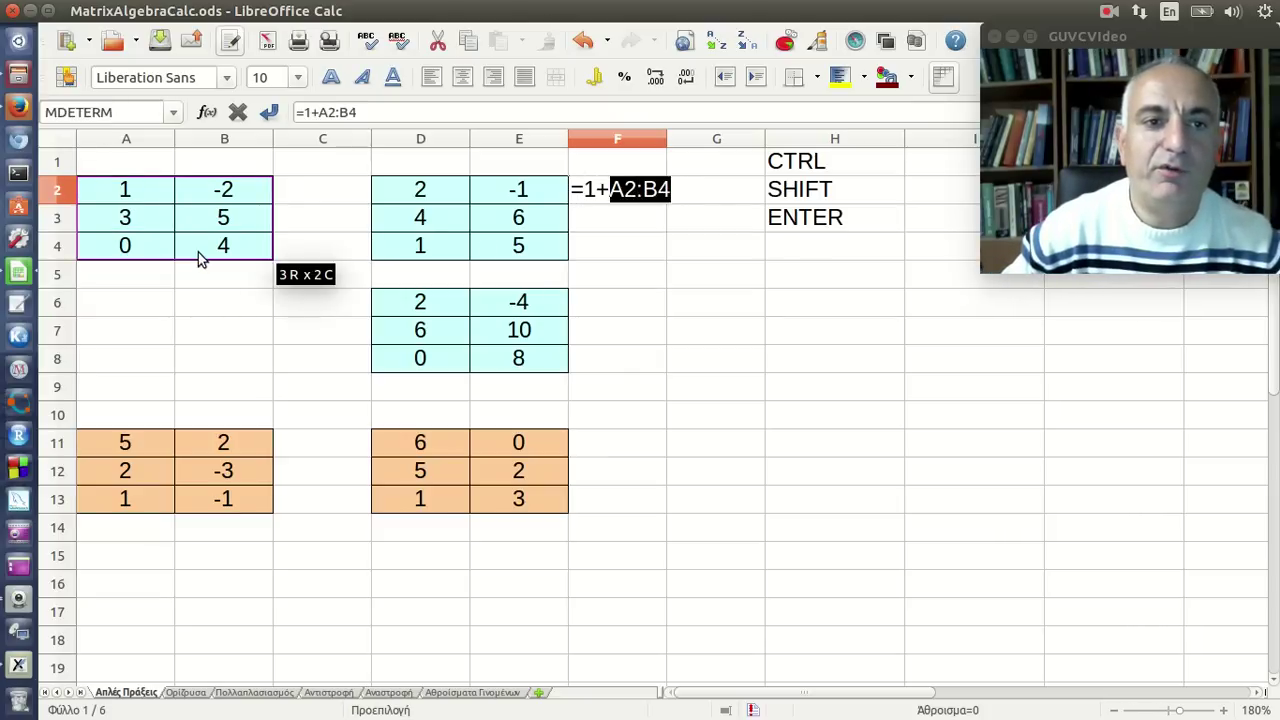
pyautogui.press('Return')
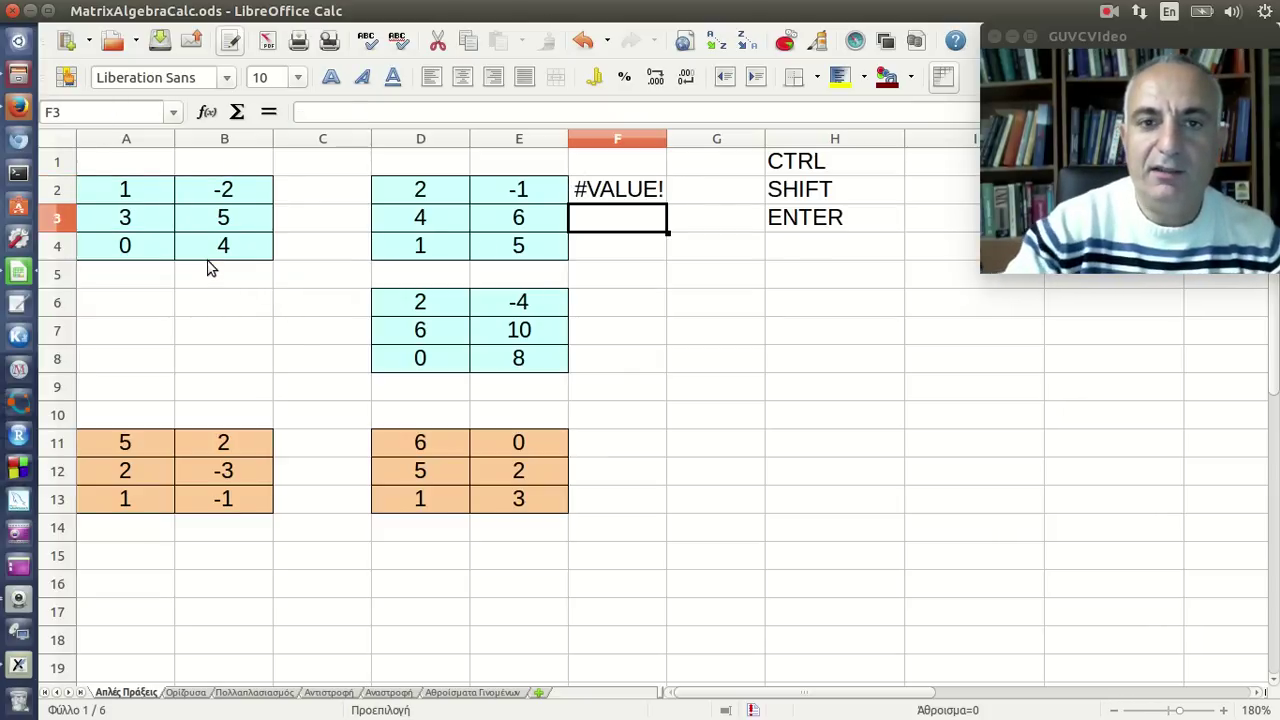
pyautogui.press('Up')
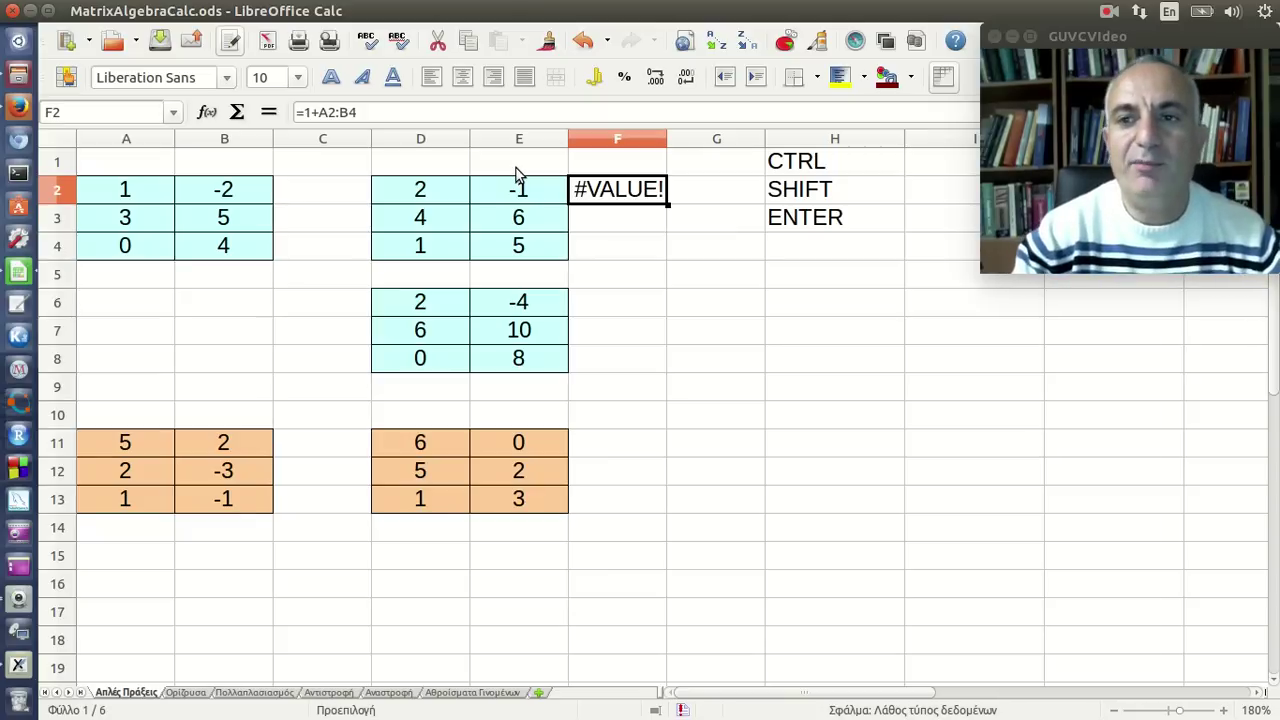
pyautogui.press('Delete')
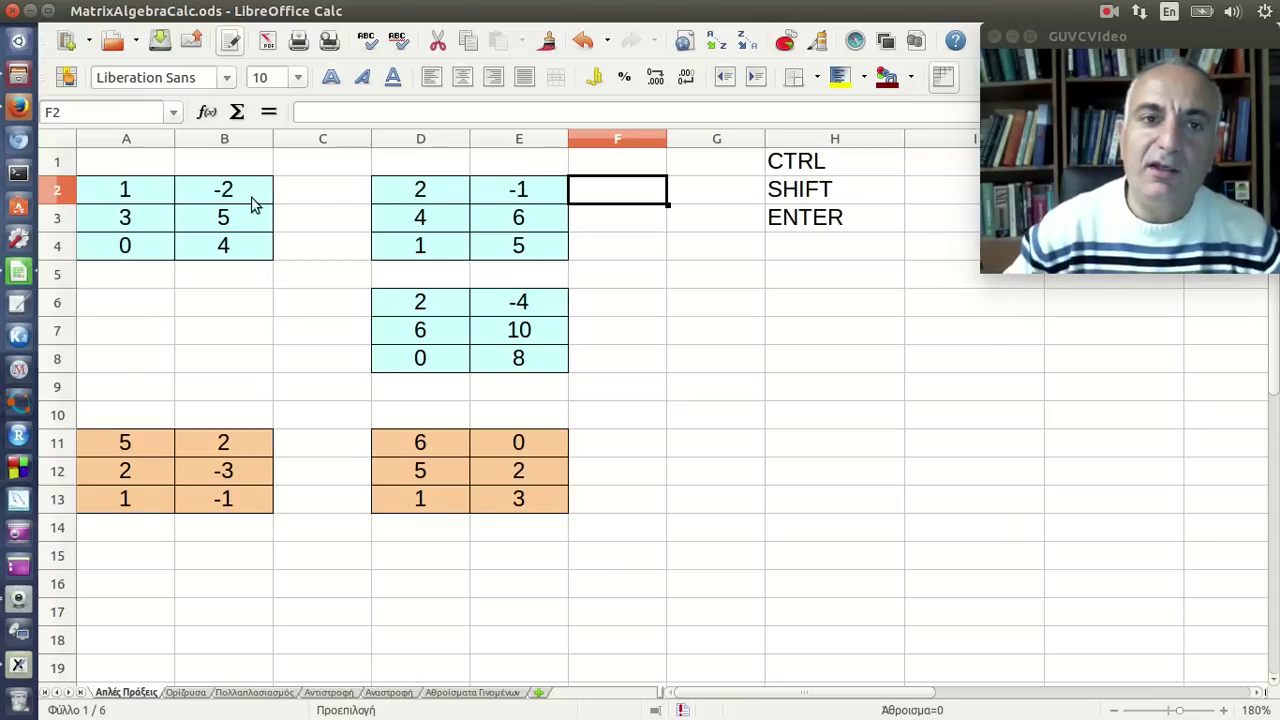
pyautogui.moveTo(154, 192); pyautogui.dragTo(210, 250)
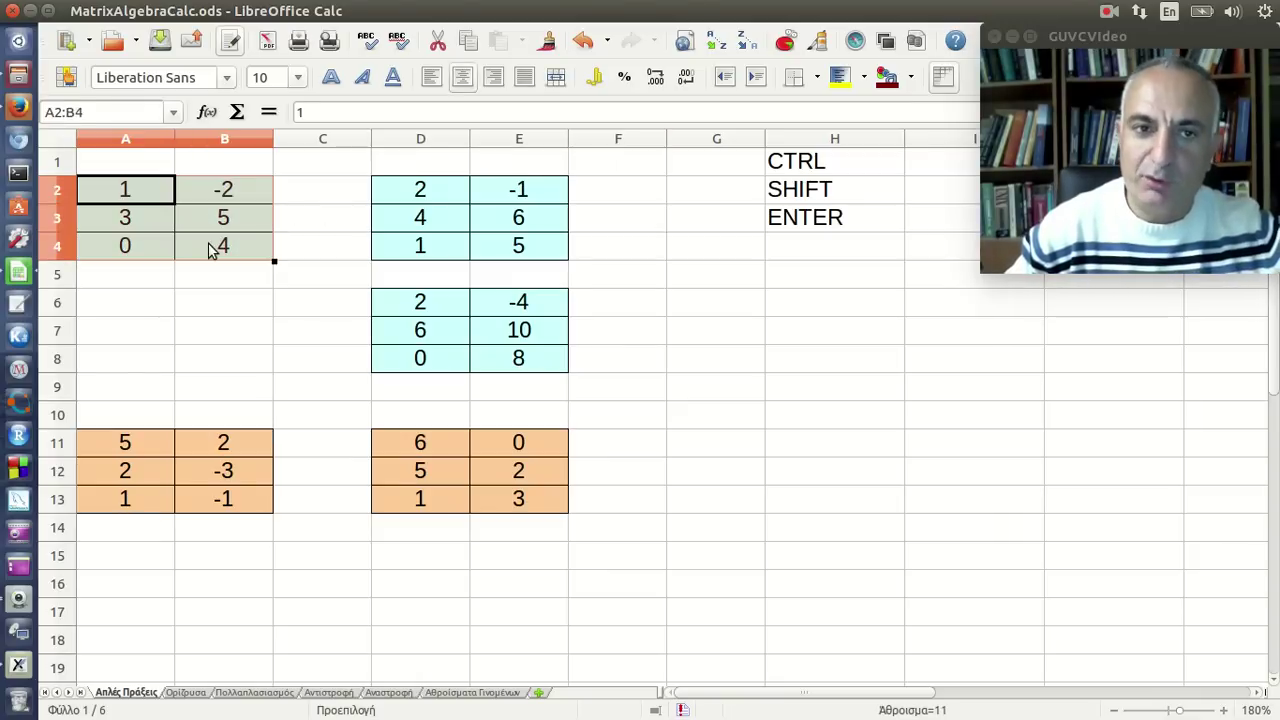
# Clear all of column H to remove the CTRL, SHIFT, ENTER notes.
pyautogui.moveTo(415, 192); pyautogui.dragTo(495, 253)
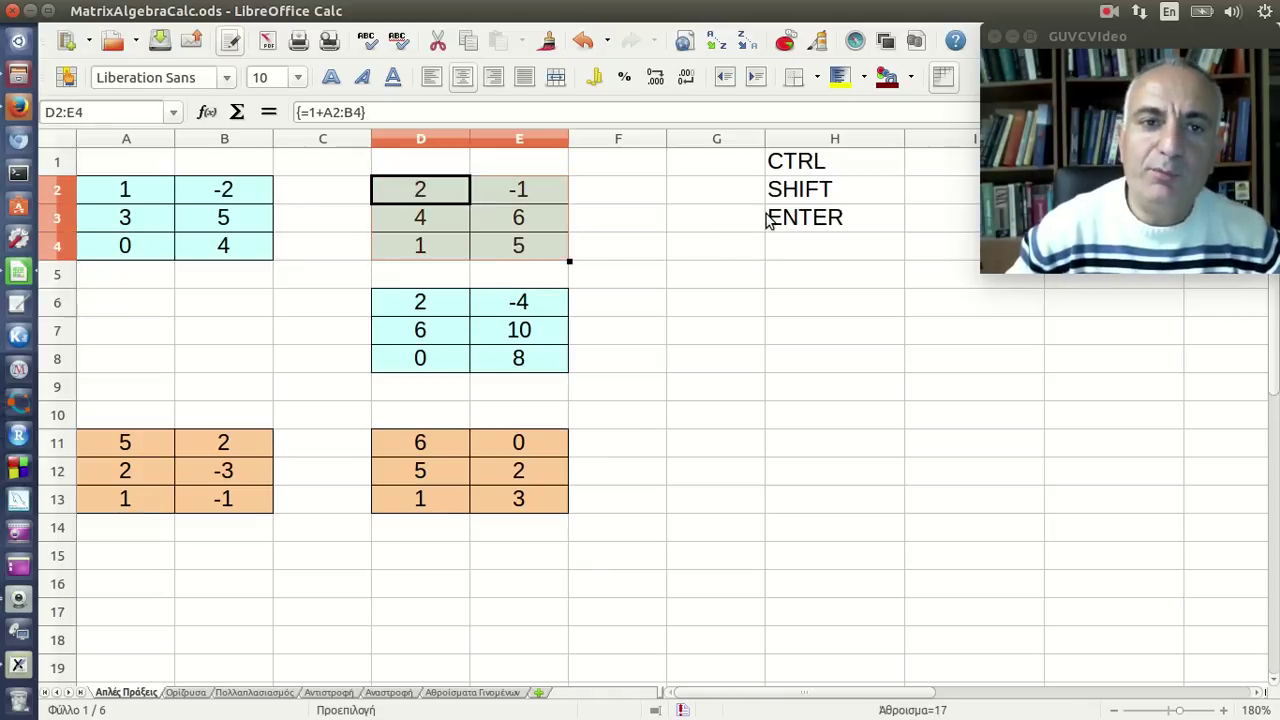
pyautogui.click(808, 139)
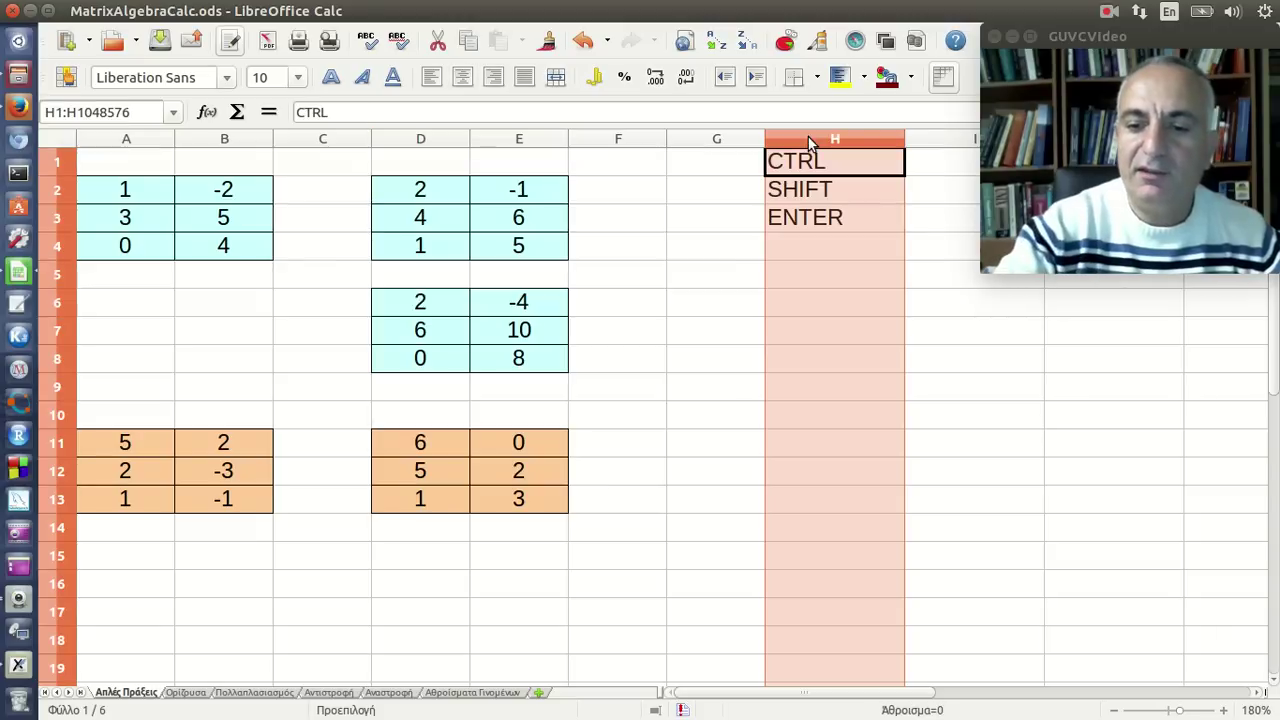
pyautogui.press('Delete')
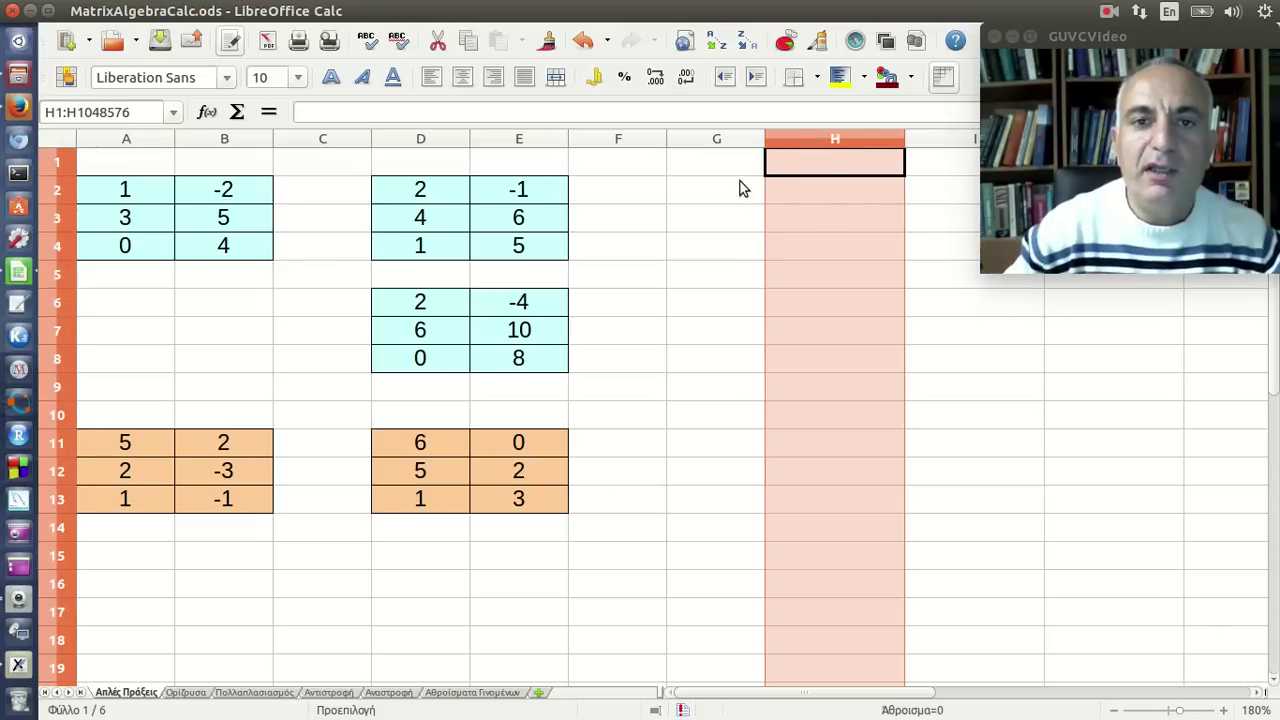
pyautogui.click(740, 190)
pyautogui.write('=')
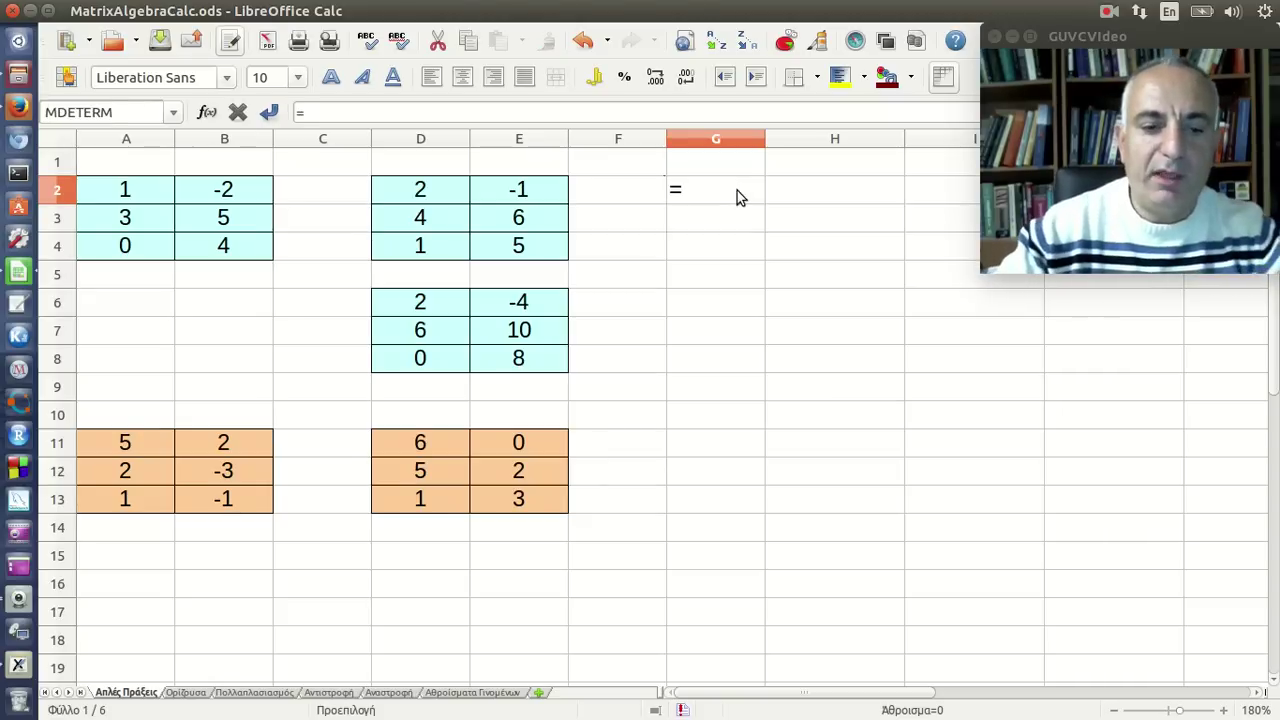
pyautogui.write('1+')
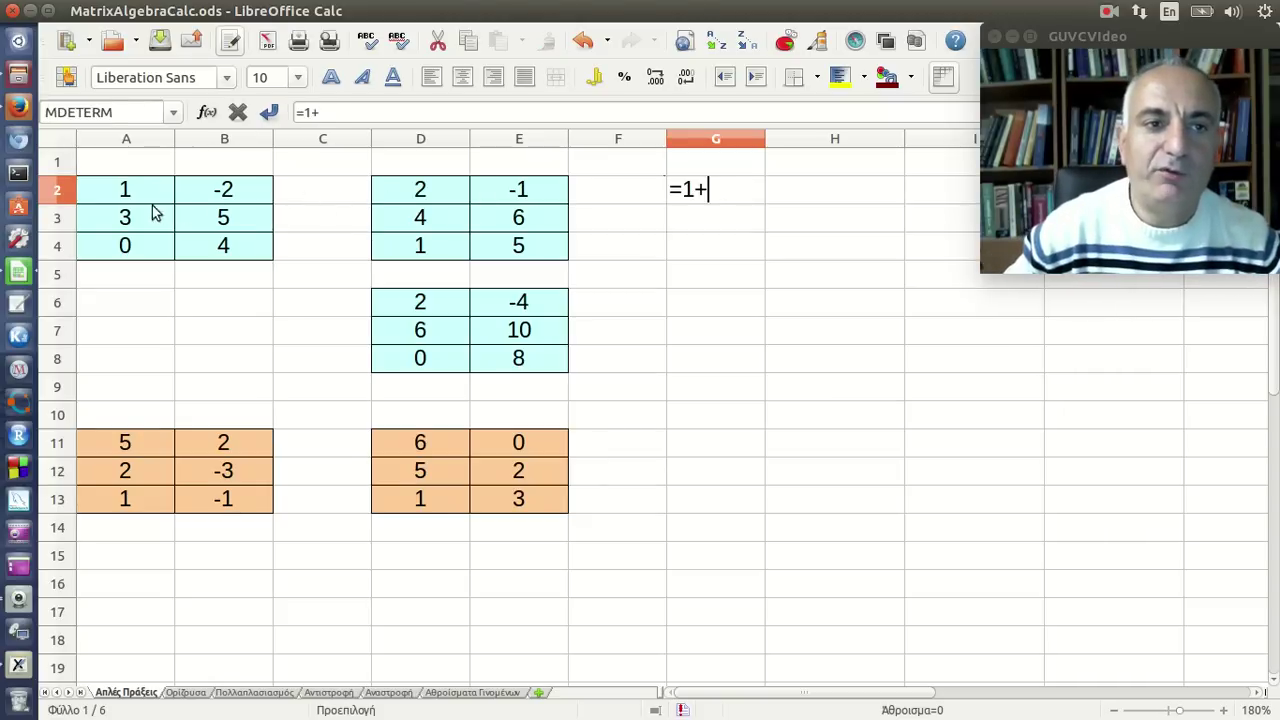
pyautogui.click(133, 189)
pyautogui.press('Return')
pyautogui.press('Up')
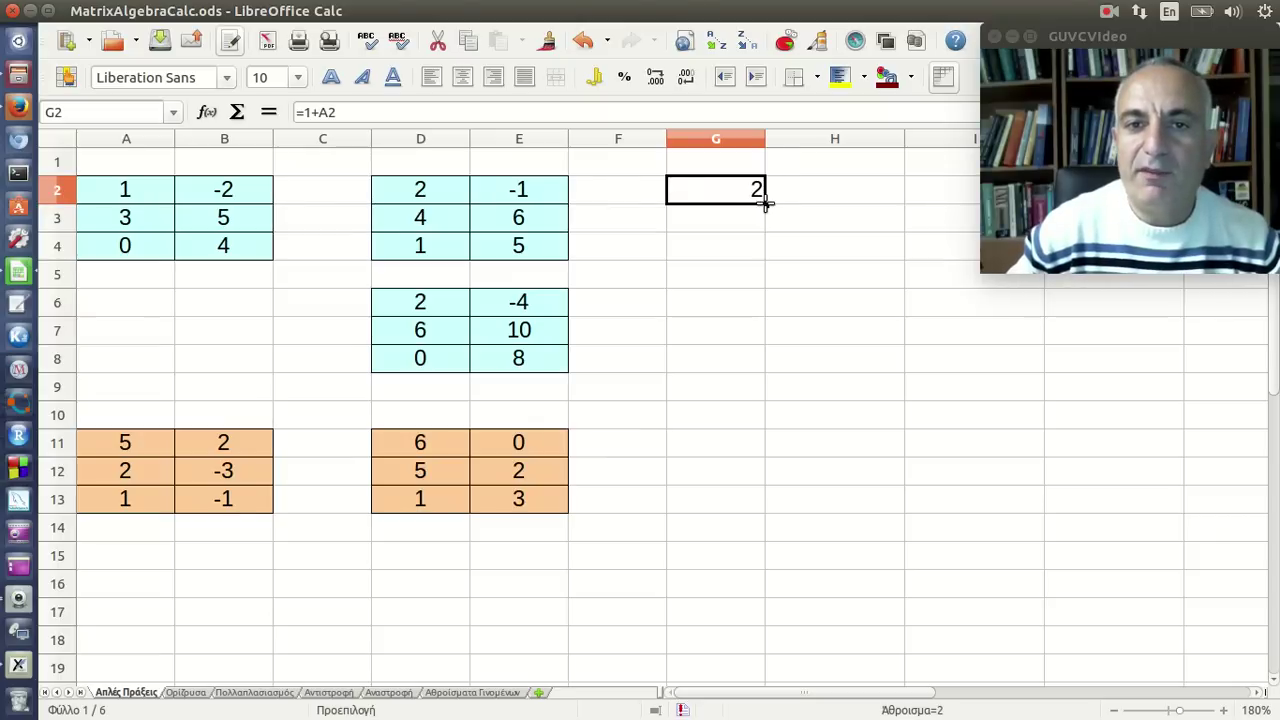
pyautogui.moveTo(765, 203); pyautogui.dragTo(857, 205)
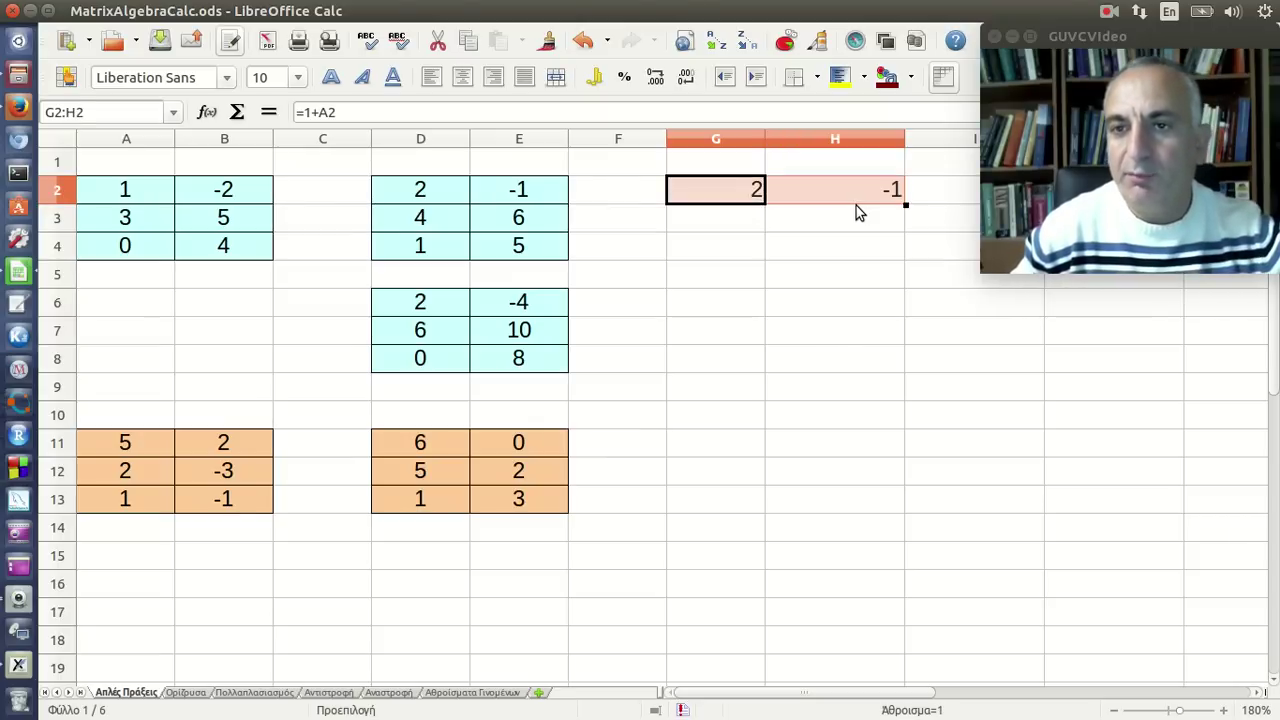
pyautogui.click(856, 205)
pyautogui.click(732, 195)
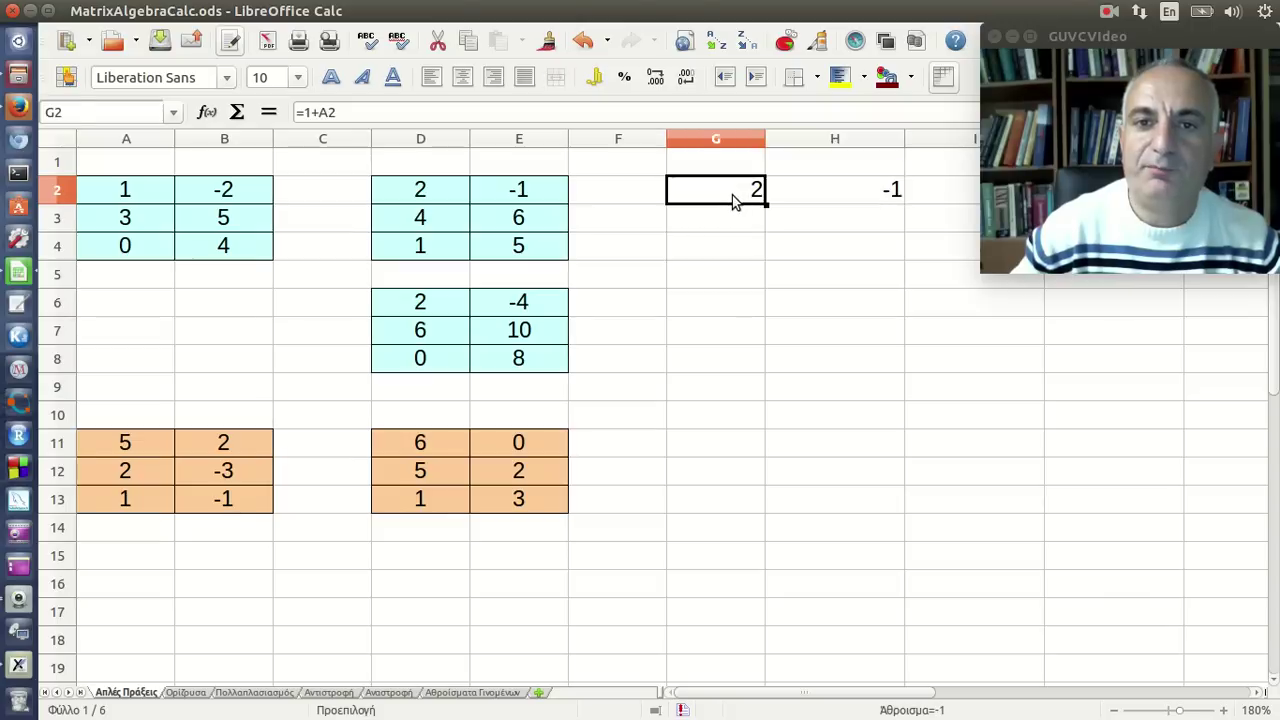
pyautogui.moveTo(732, 195); pyautogui.dragTo(817, 211)
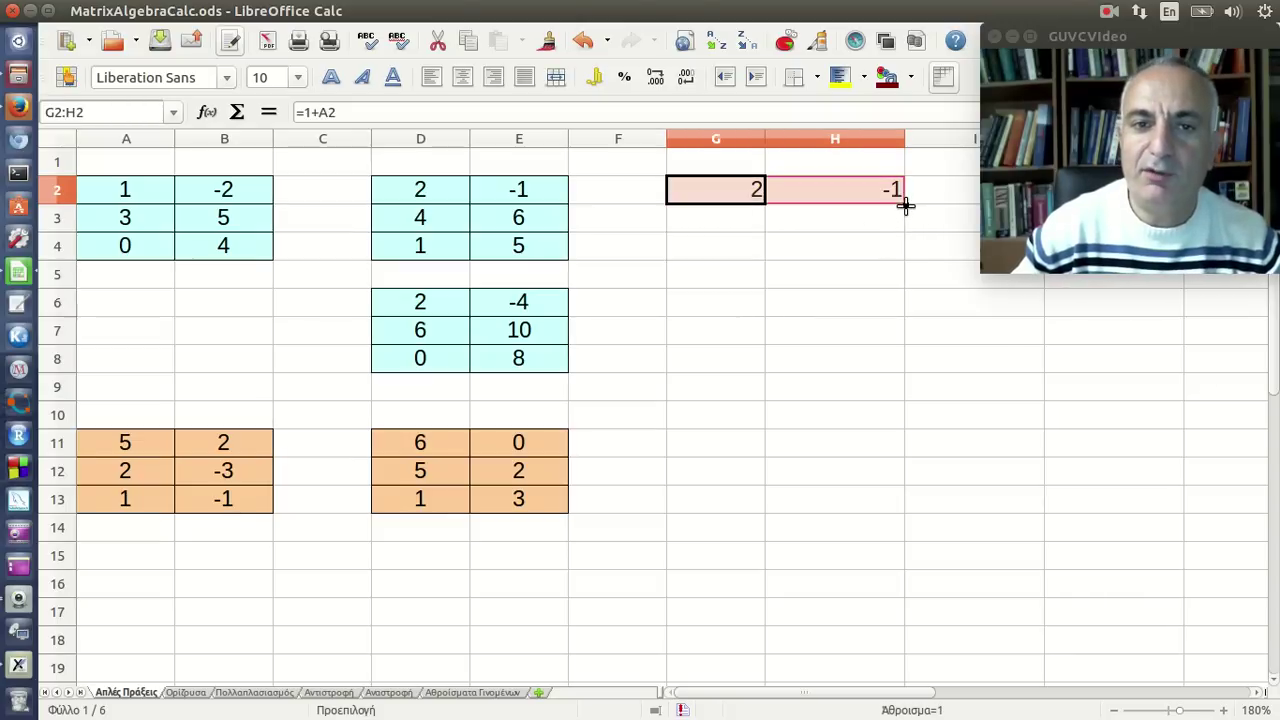
pyautogui.moveTo(905, 204); pyautogui.dragTo(905, 262)
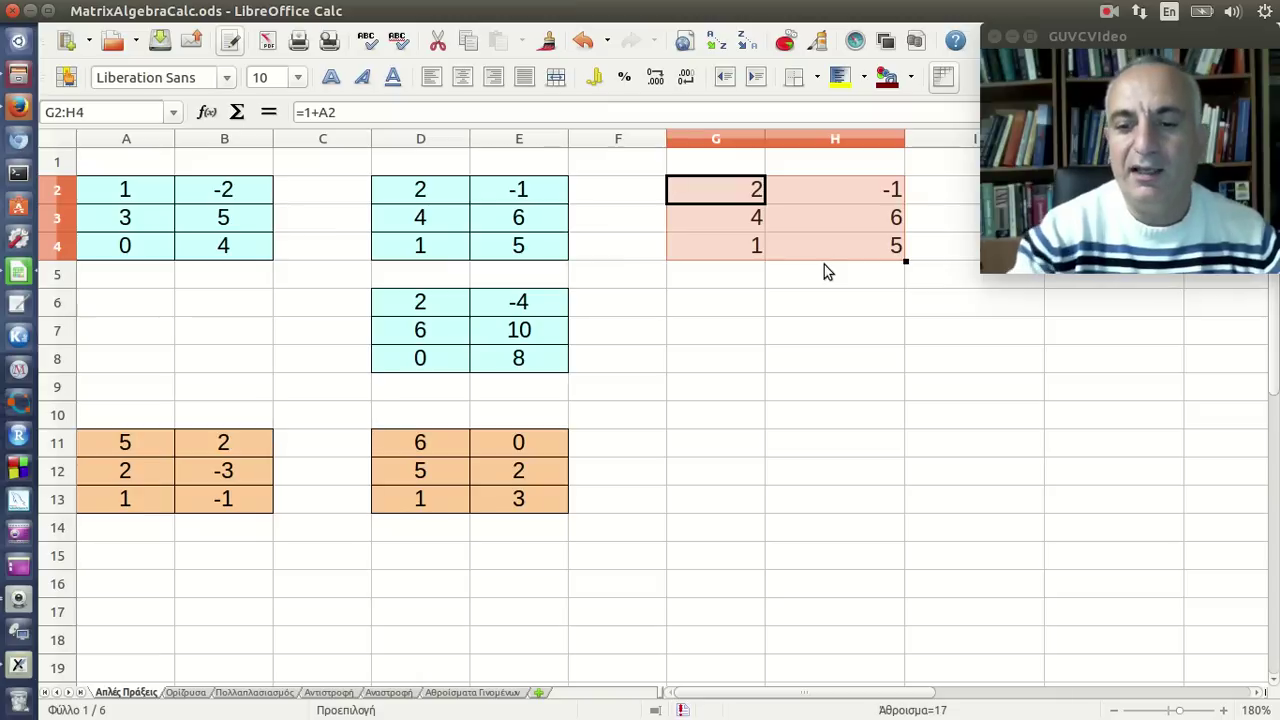
pyautogui.press('Delete')
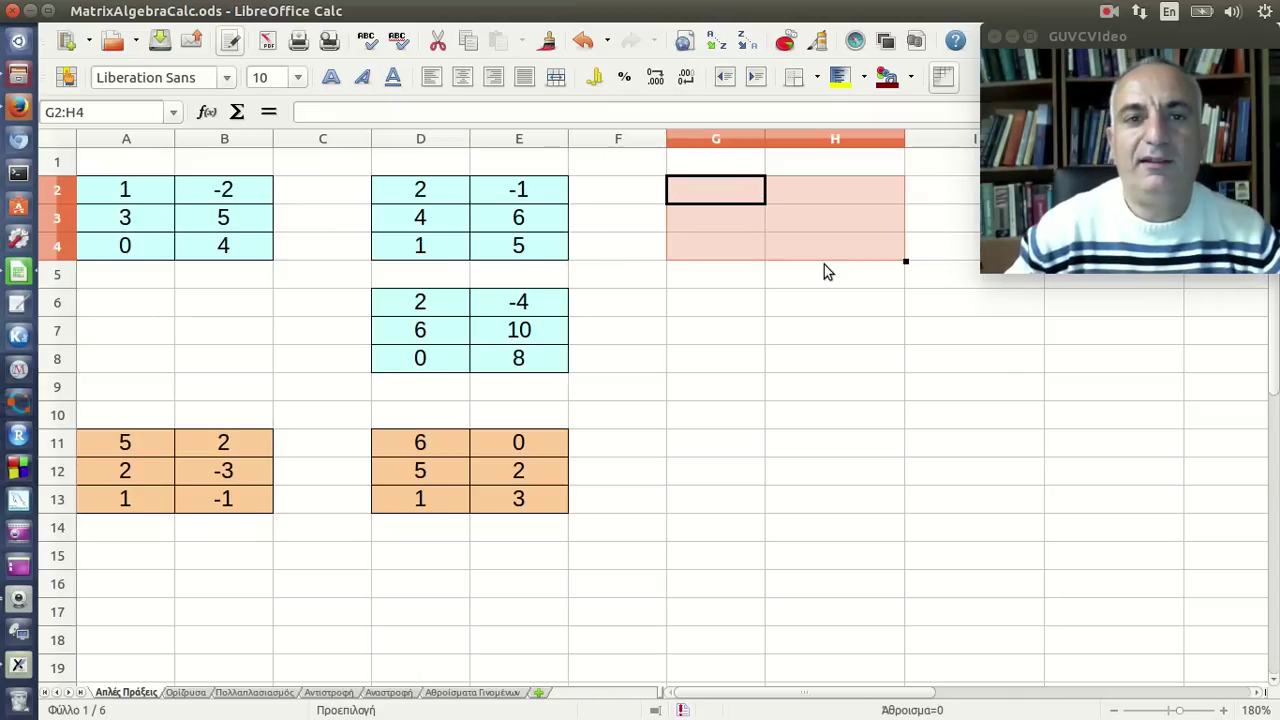
pyautogui.click(820, 251)
pyautogui.moveTo(457, 198); pyautogui.dragTo(527, 258)
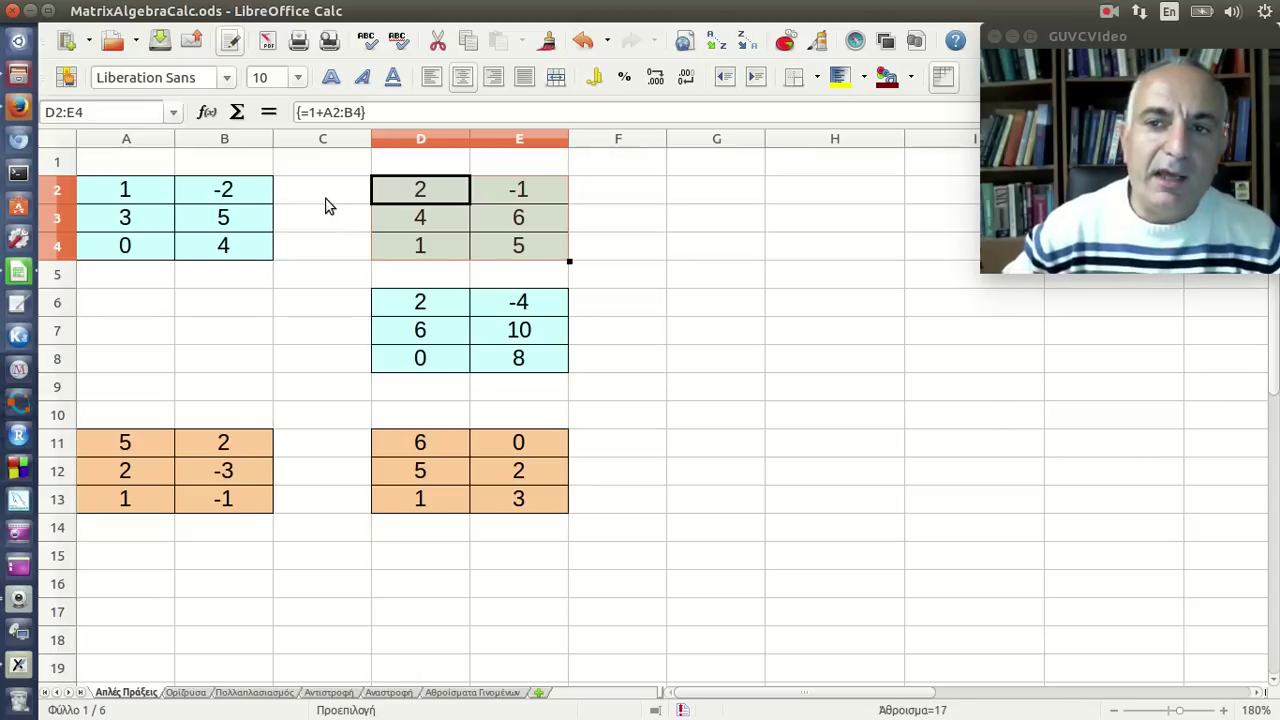
pyautogui.click(466, 305)
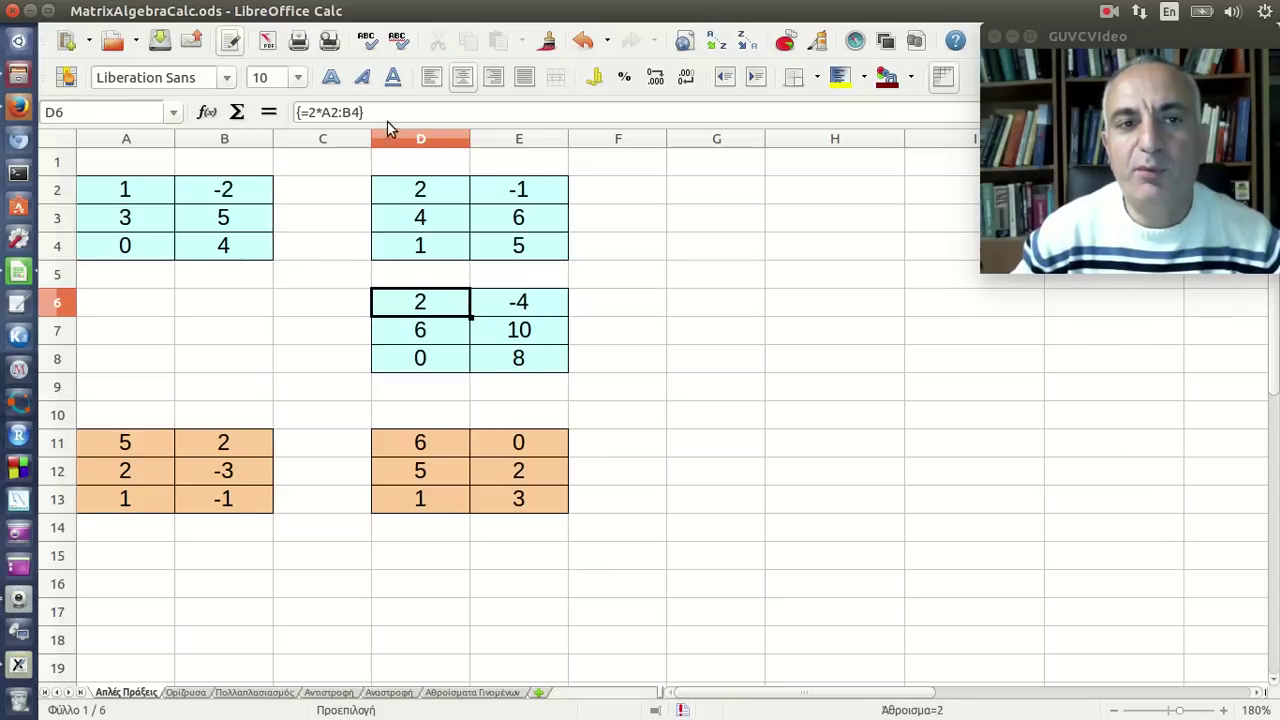
pyautogui.click(384, 115)
pyautogui.click(661, 421)
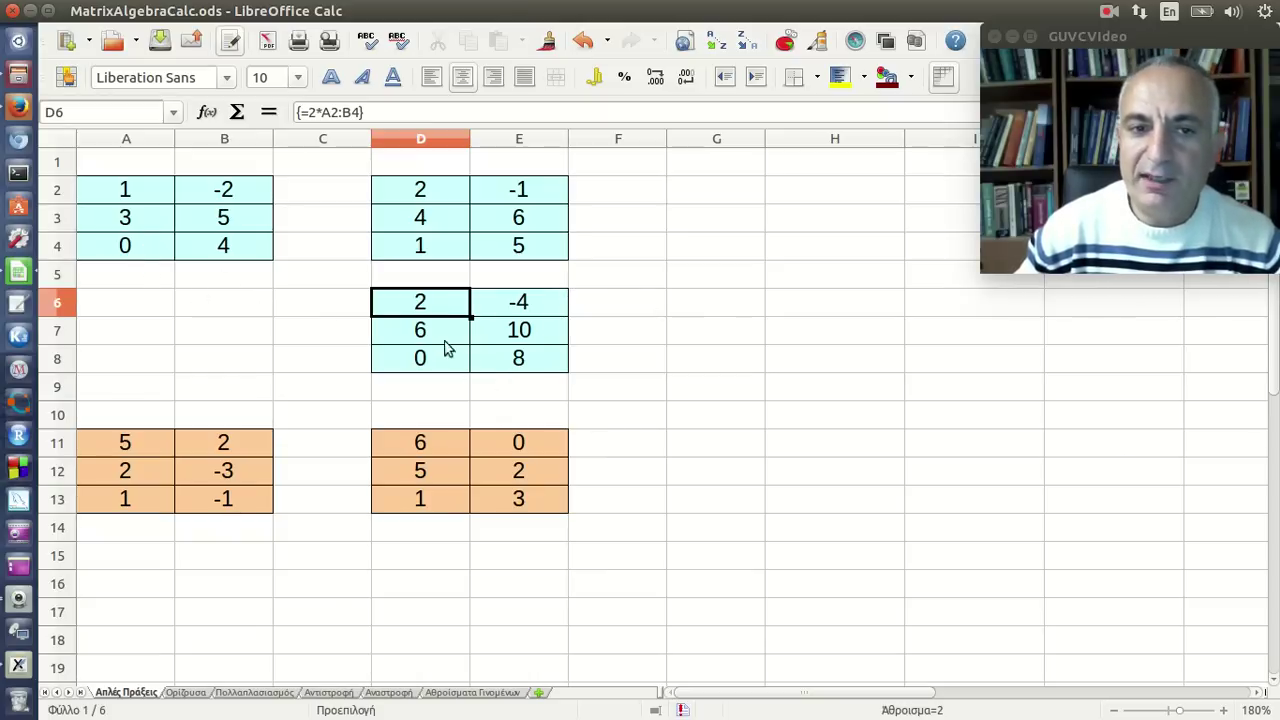
pyautogui.moveTo(440, 306); pyautogui.dragTo(520, 358)
# Clear D6:E8 and re-enter {=2*A2:B4} there as an array, giving 2, -4, 6, 10, 0, 8.
pyautogui.press('Delete')
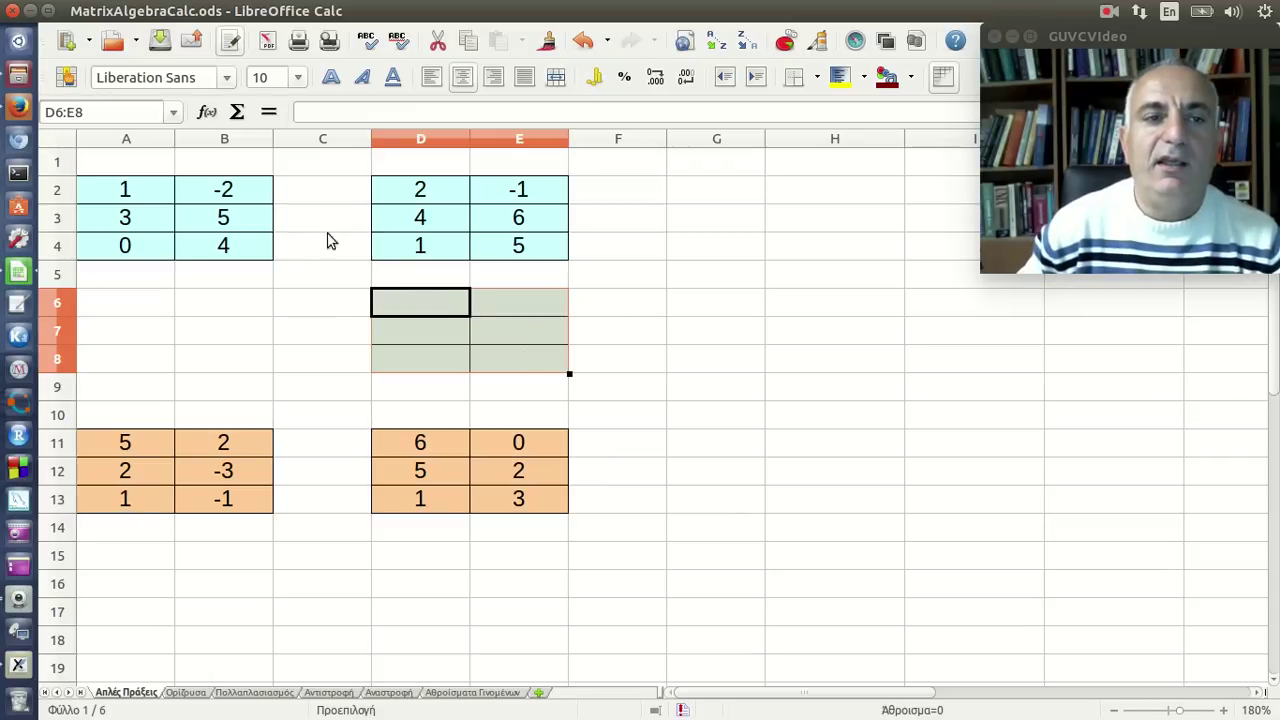
pyautogui.moveTo(143, 190); pyautogui.dragTo(222, 250)
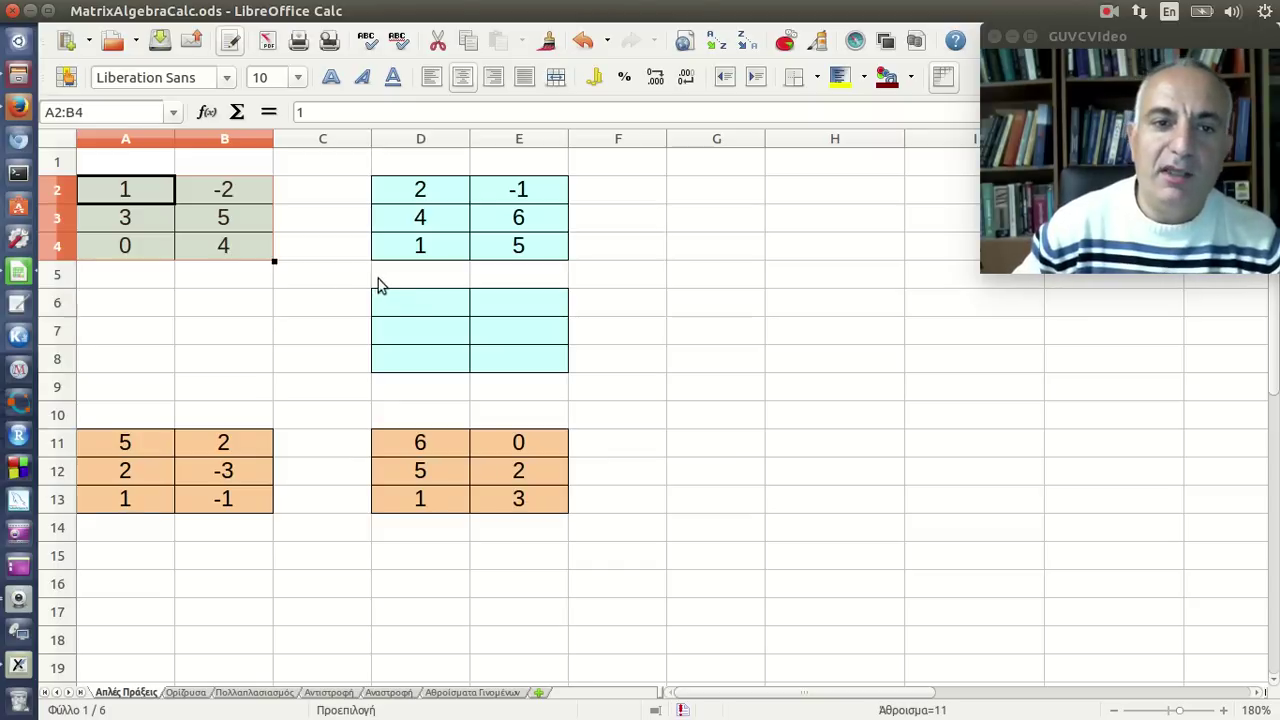
pyautogui.moveTo(406, 297); pyautogui.dragTo(510, 362)
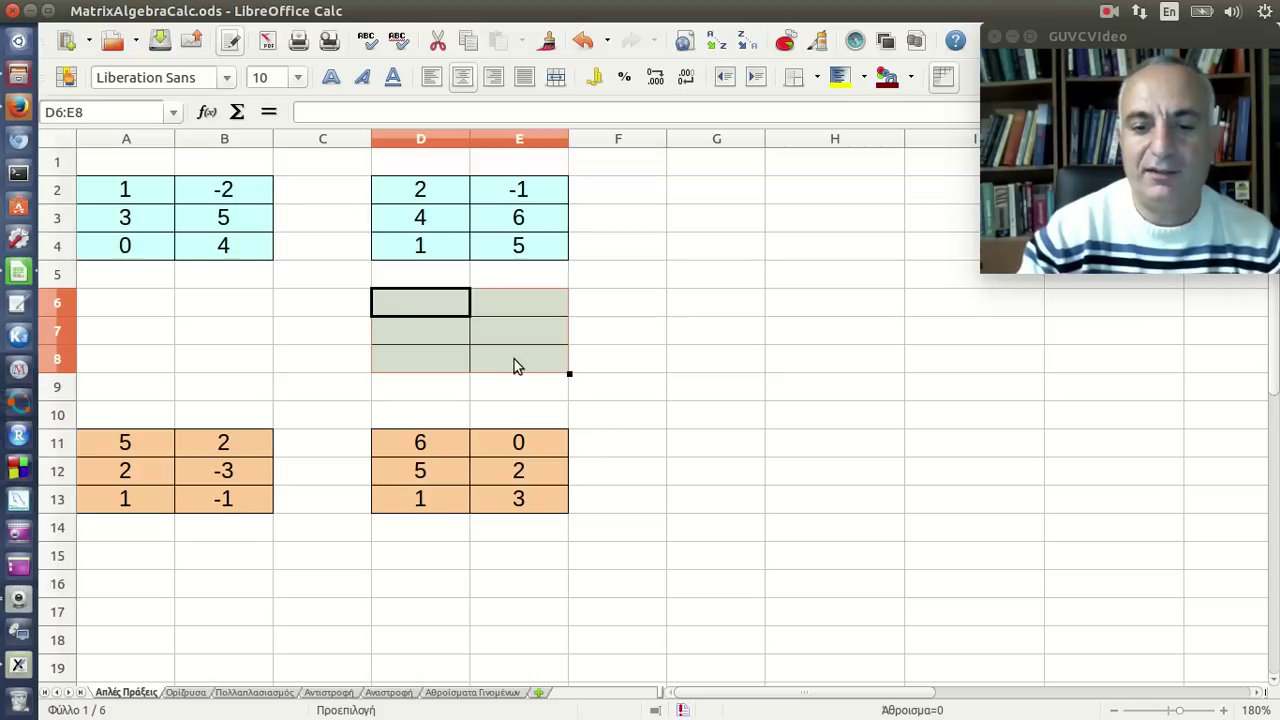
pyautogui.write('=2')
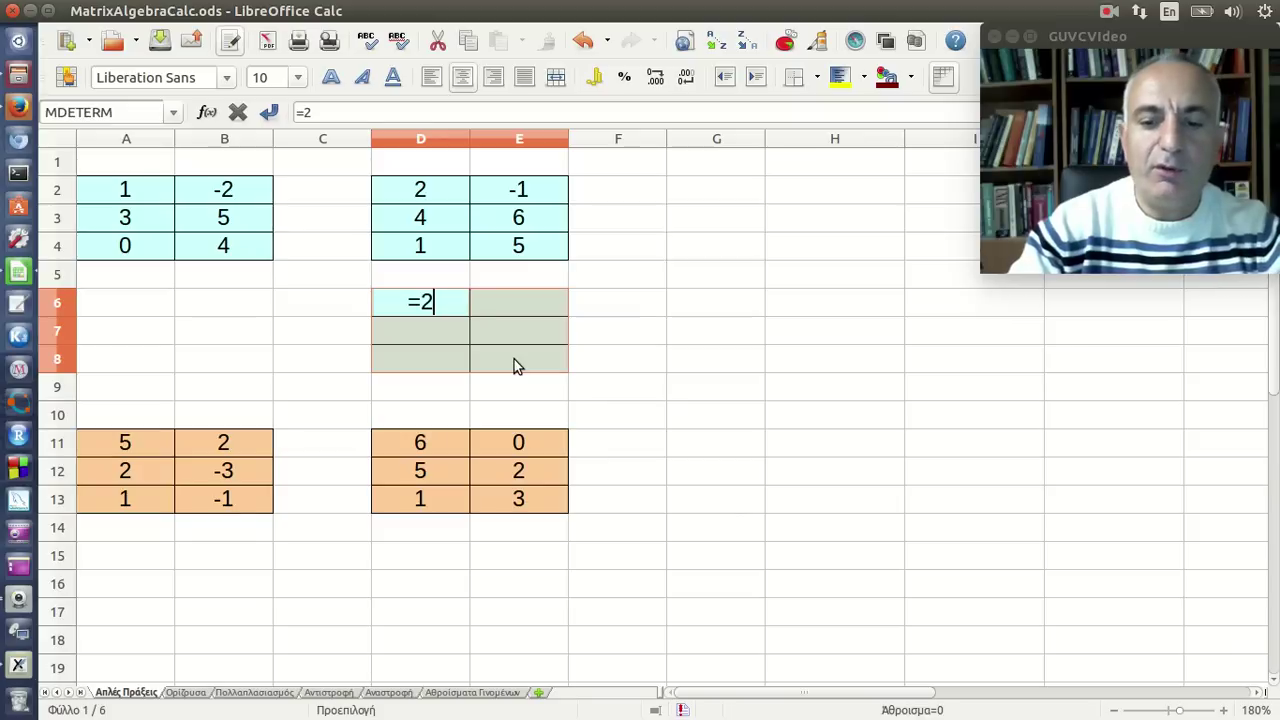
pyautogui.write('*')
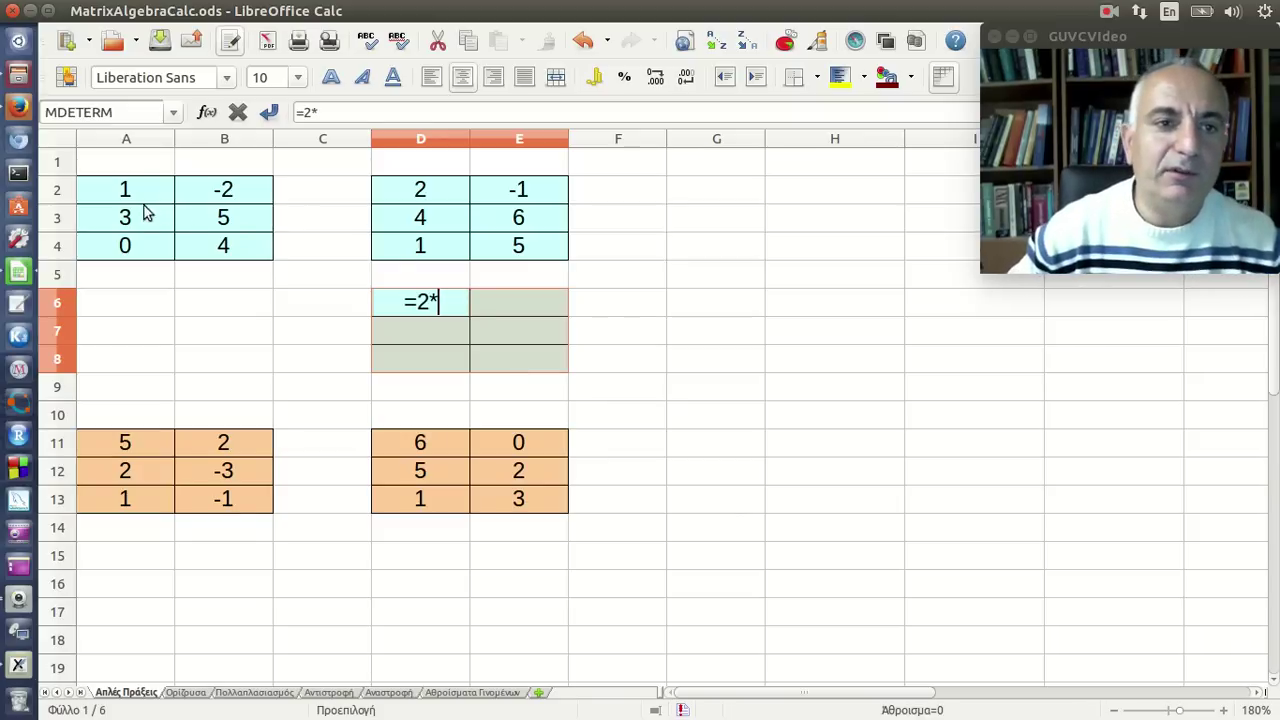
pyautogui.moveTo(143, 203); pyautogui.dragTo(220, 253)
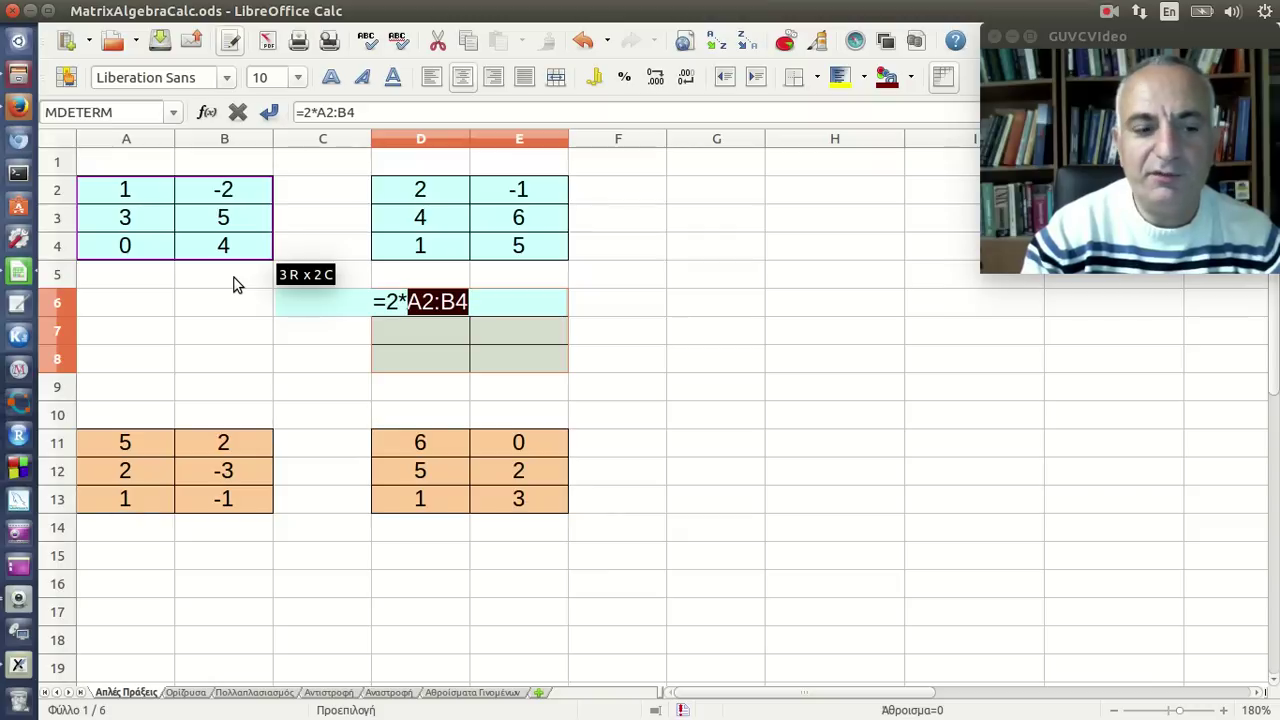
pyautogui.hotkey('ctrl', 'shift', 'Return')
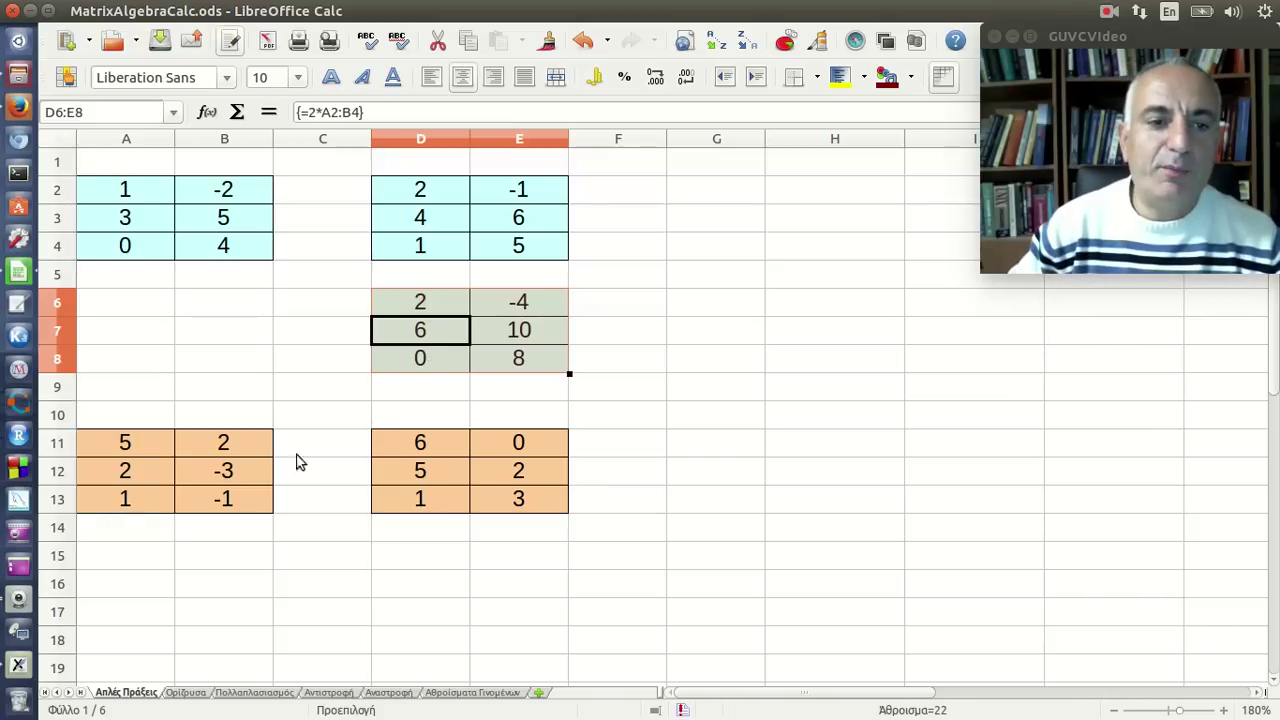
# Compare cells of the sum array D11:E13 with matching cells of A2:B4 and A11:B13.
pyautogui.click(118, 452)
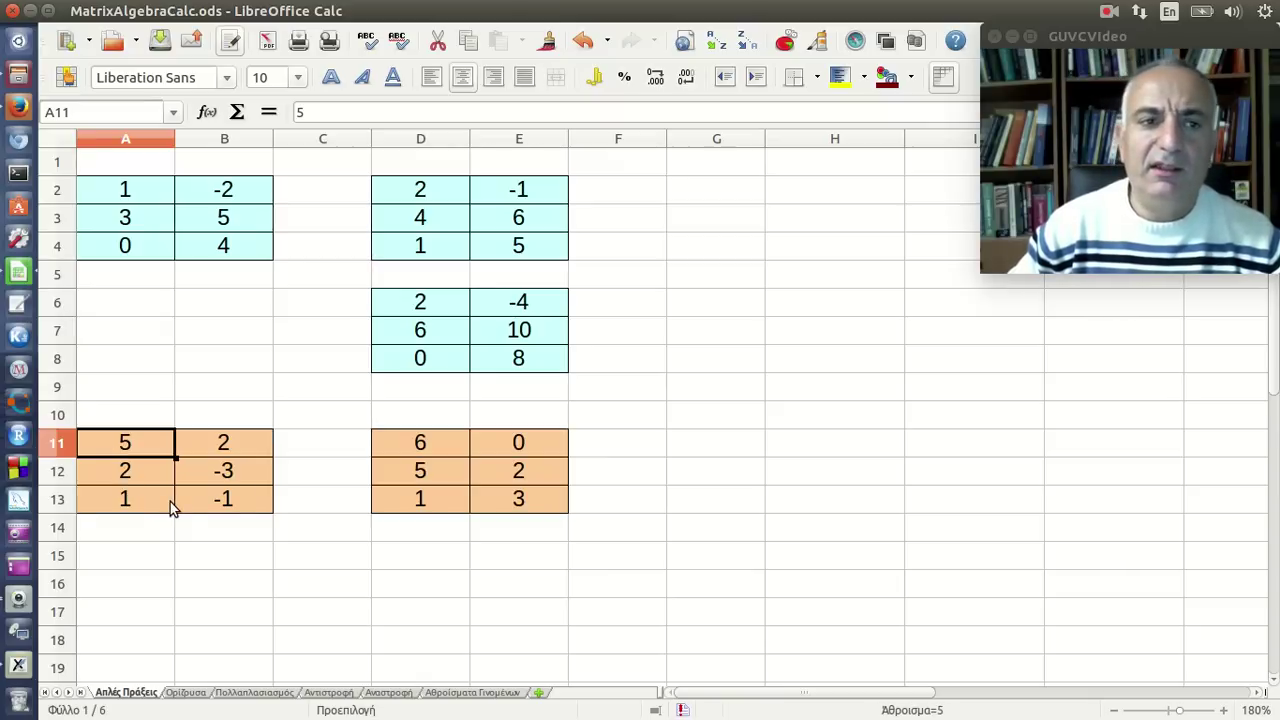
pyautogui.click(142, 193)
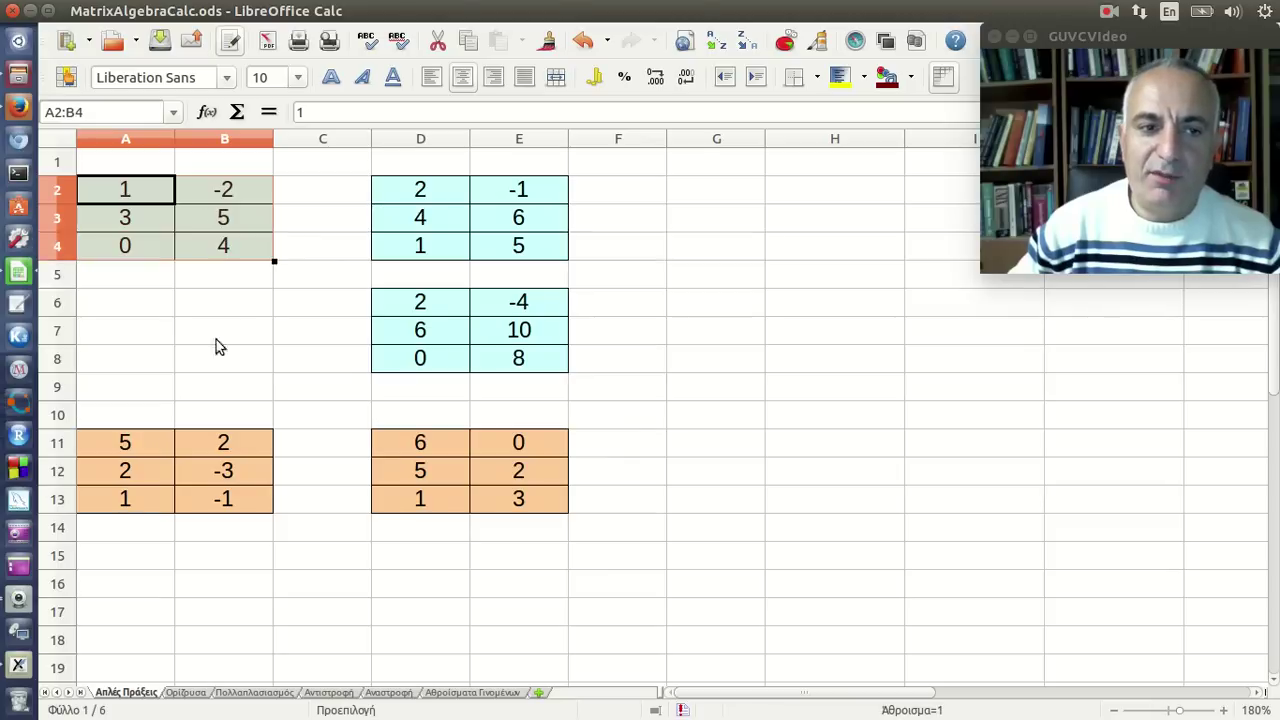
pyautogui.moveTo(165, 450); pyautogui.dragTo(221, 505)
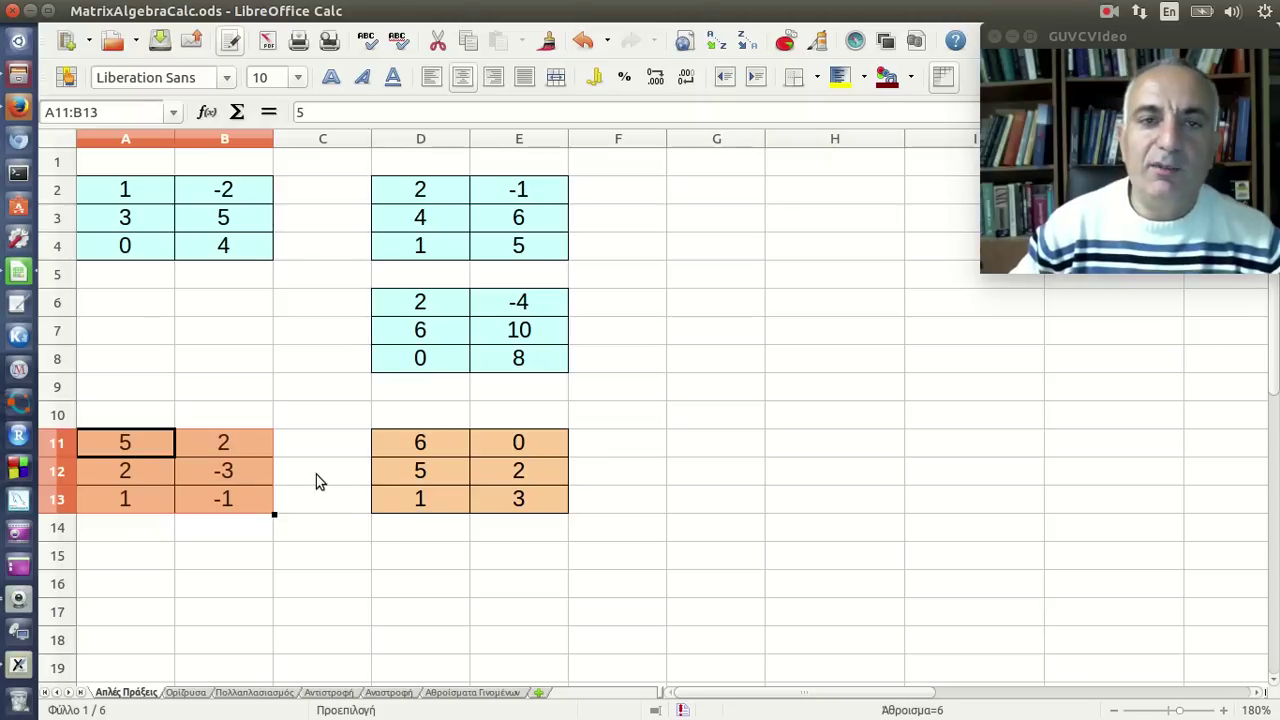
pyautogui.click(420, 456)
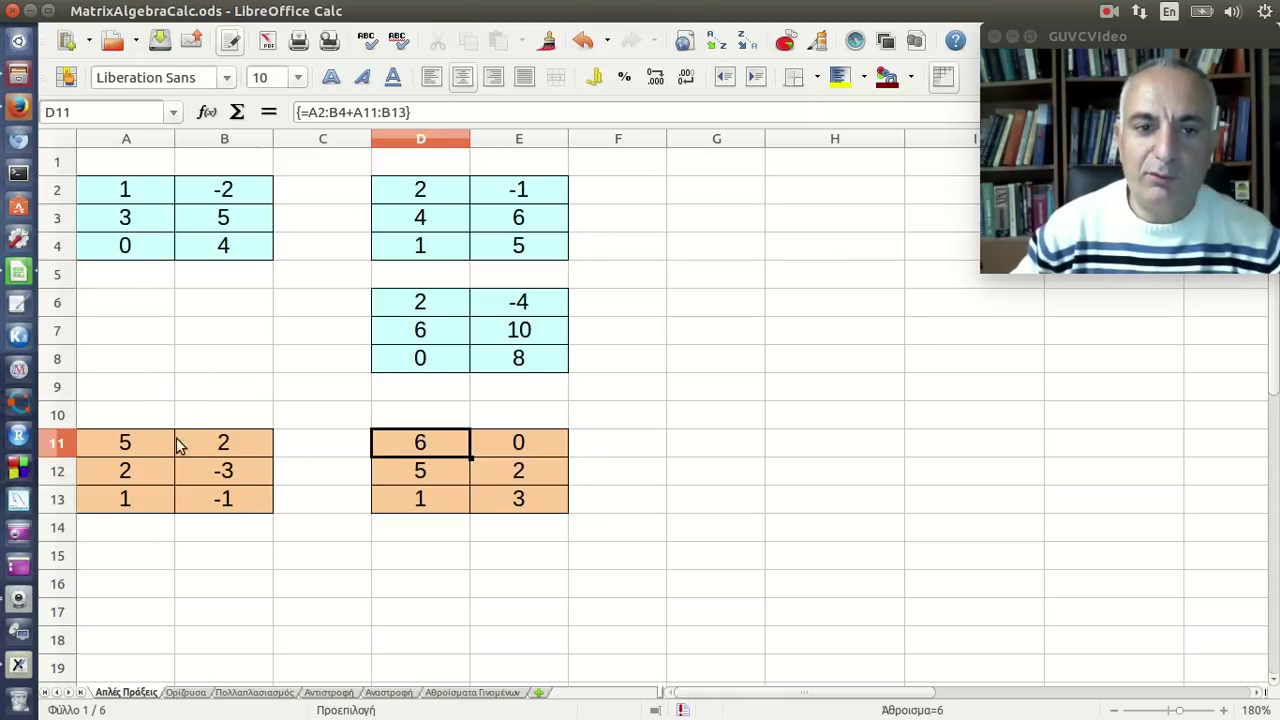
pyautogui.click(505, 444)
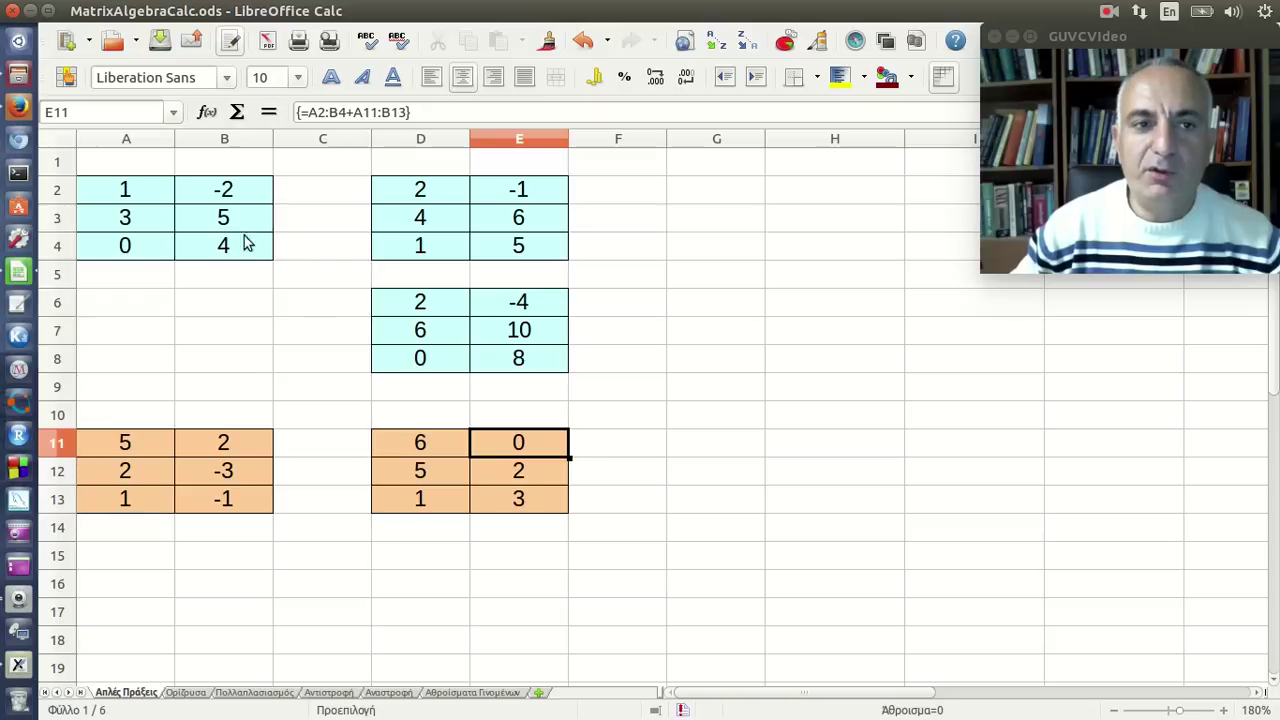
pyautogui.click(414, 482)
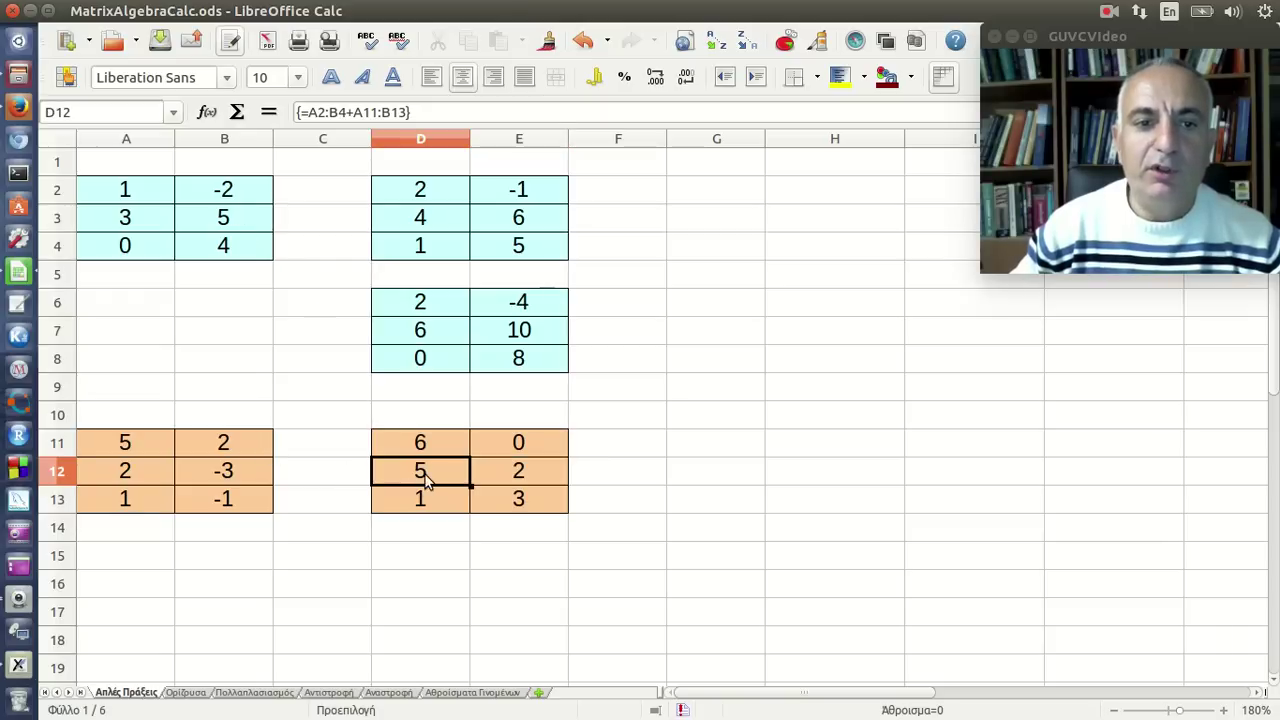
pyautogui.click(141, 224)
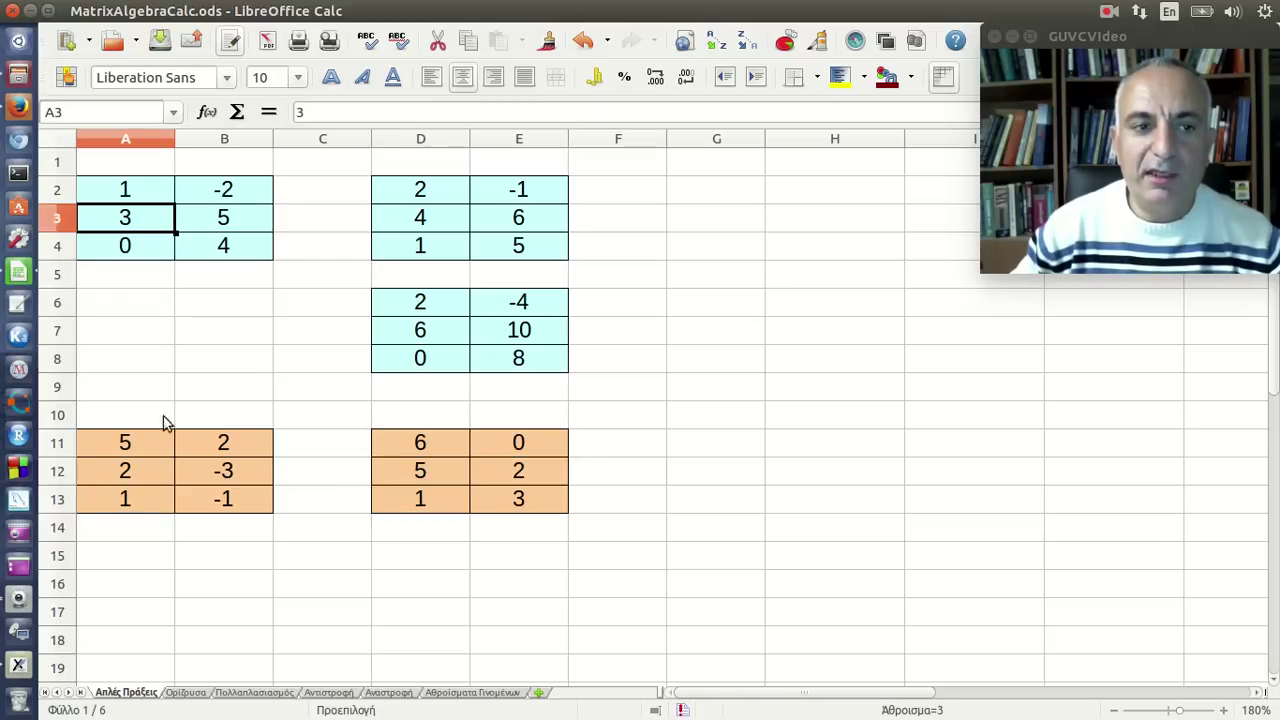
pyautogui.click(170, 474)
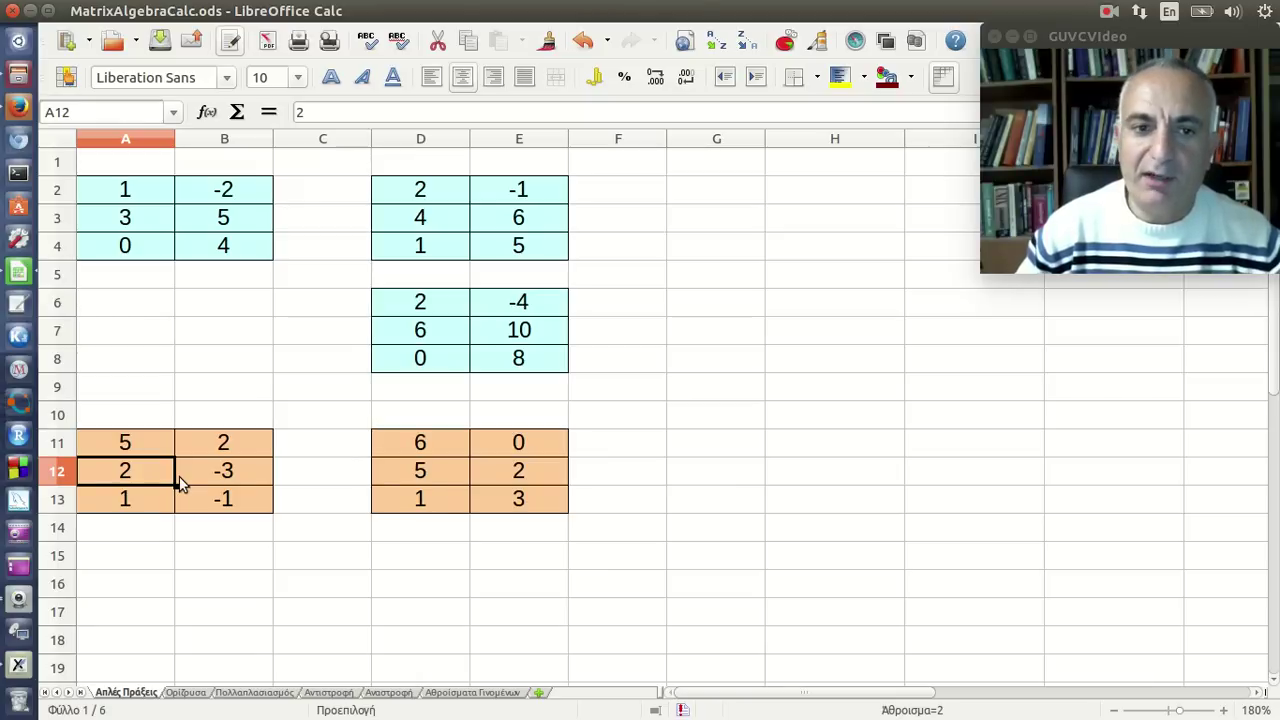
# Try editing D11, dismiss the partial-array warning, and select the whole D11:E13 block.
pyautogui.click(440, 445)
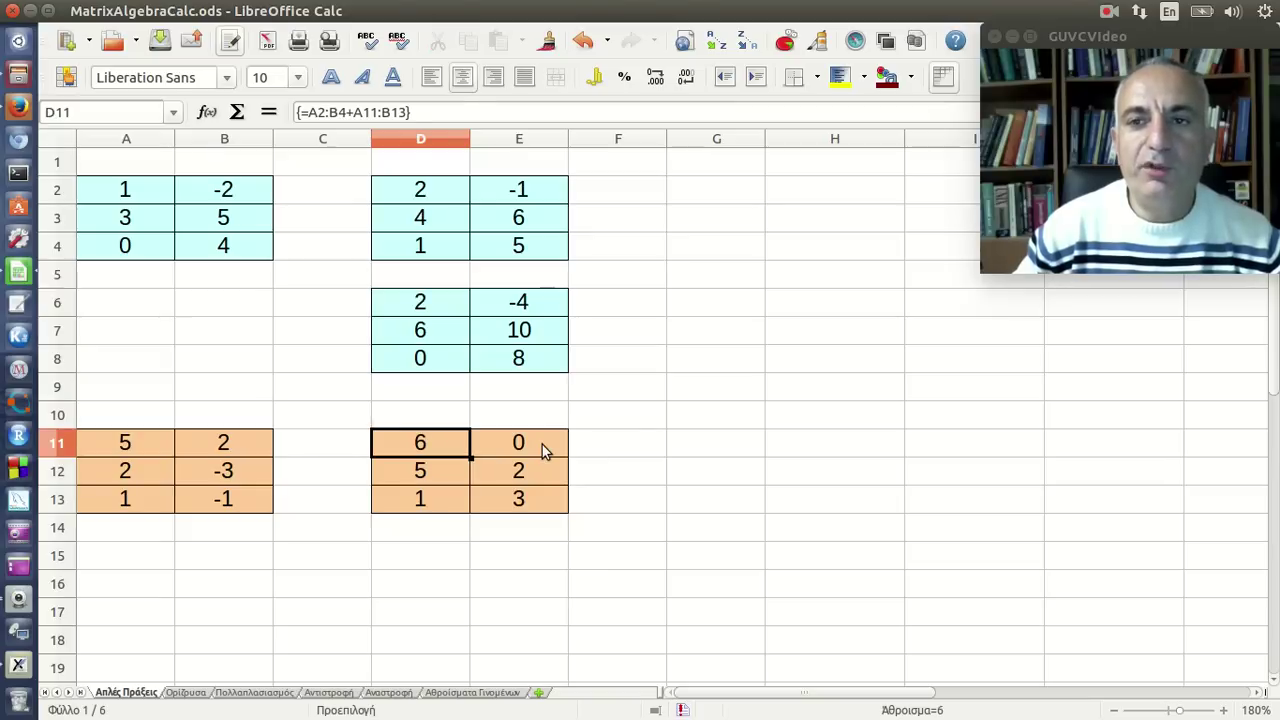
pyautogui.click(426, 115)
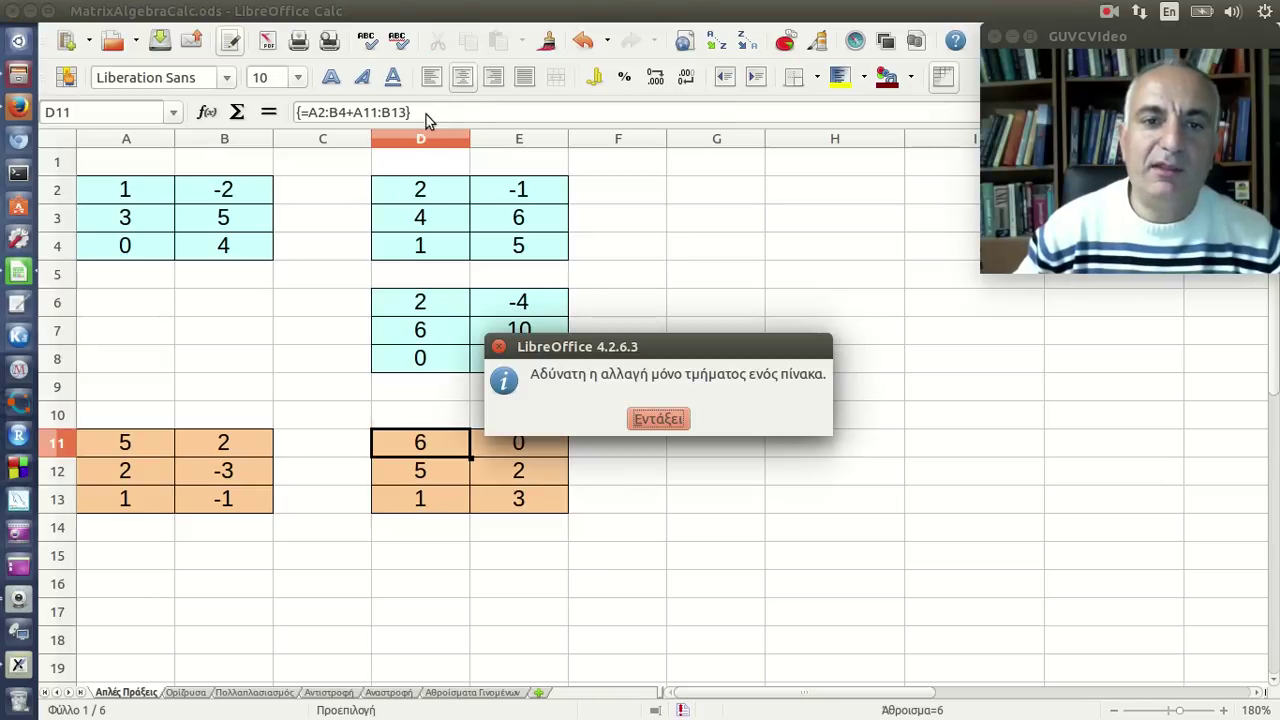
pyautogui.click(663, 421)
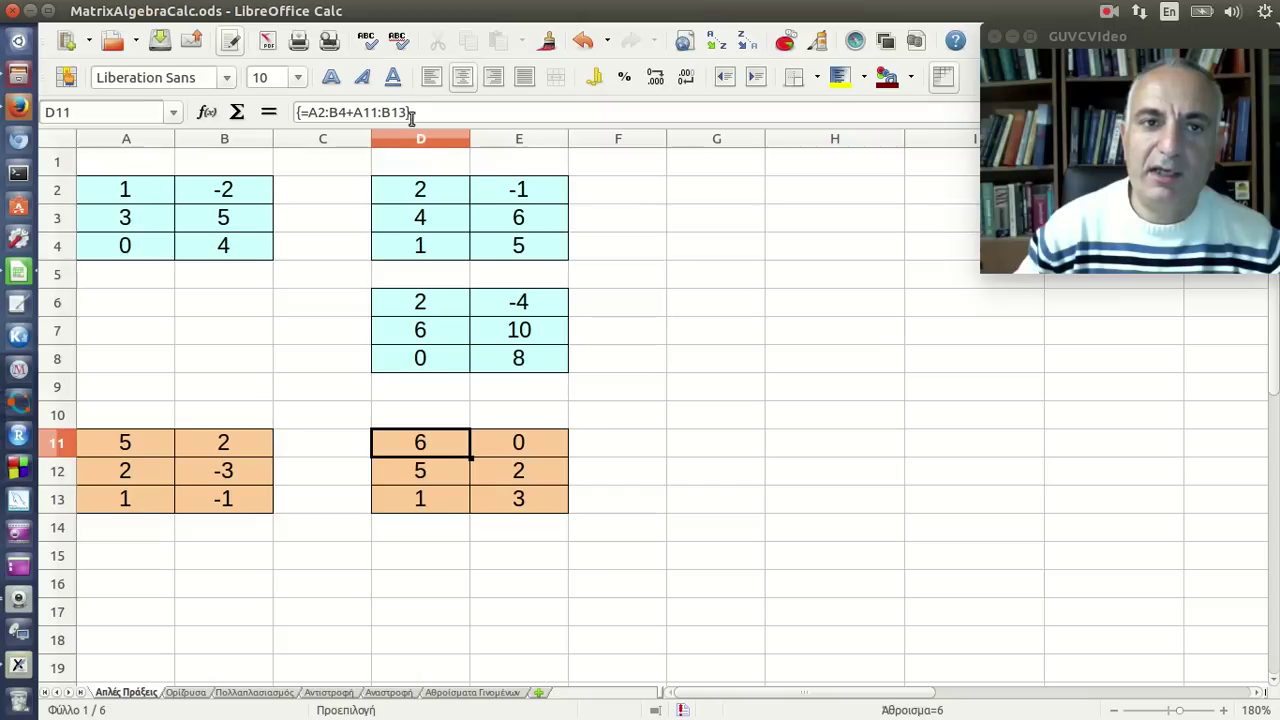
pyautogui.click(628, 435)
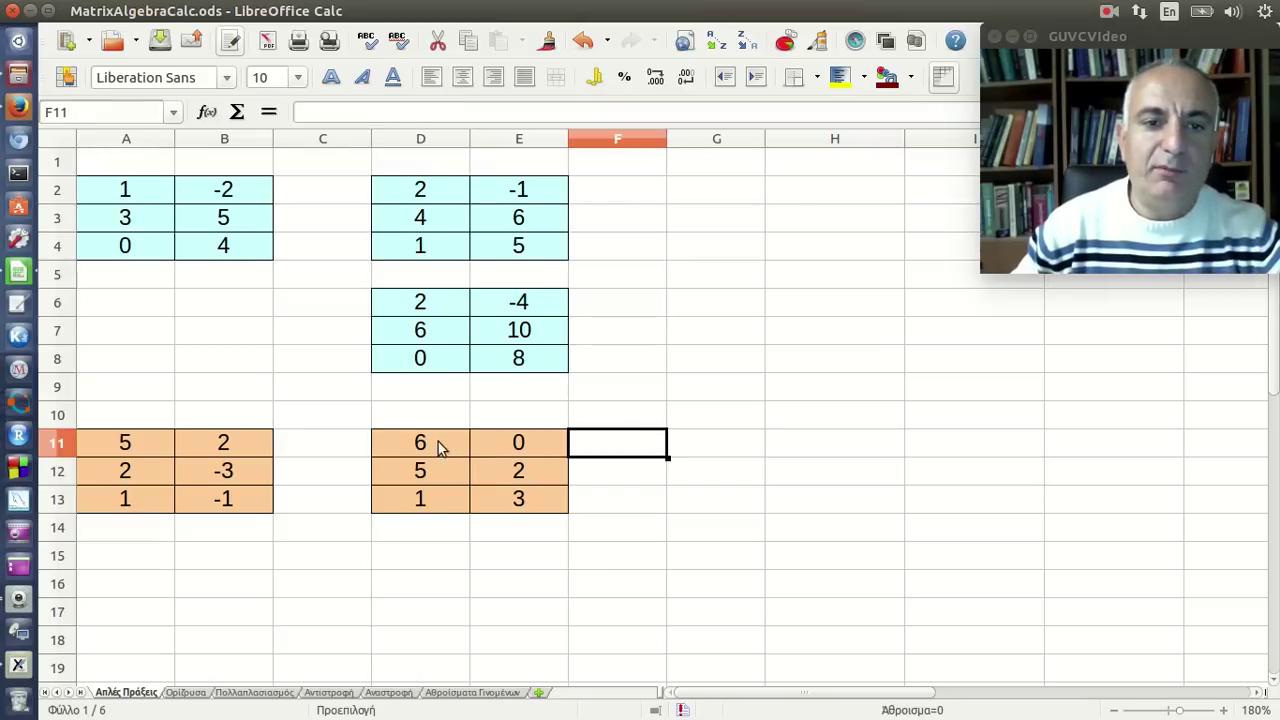
pyautogui.click(440, 447)
pyautogui.click(406, 115)
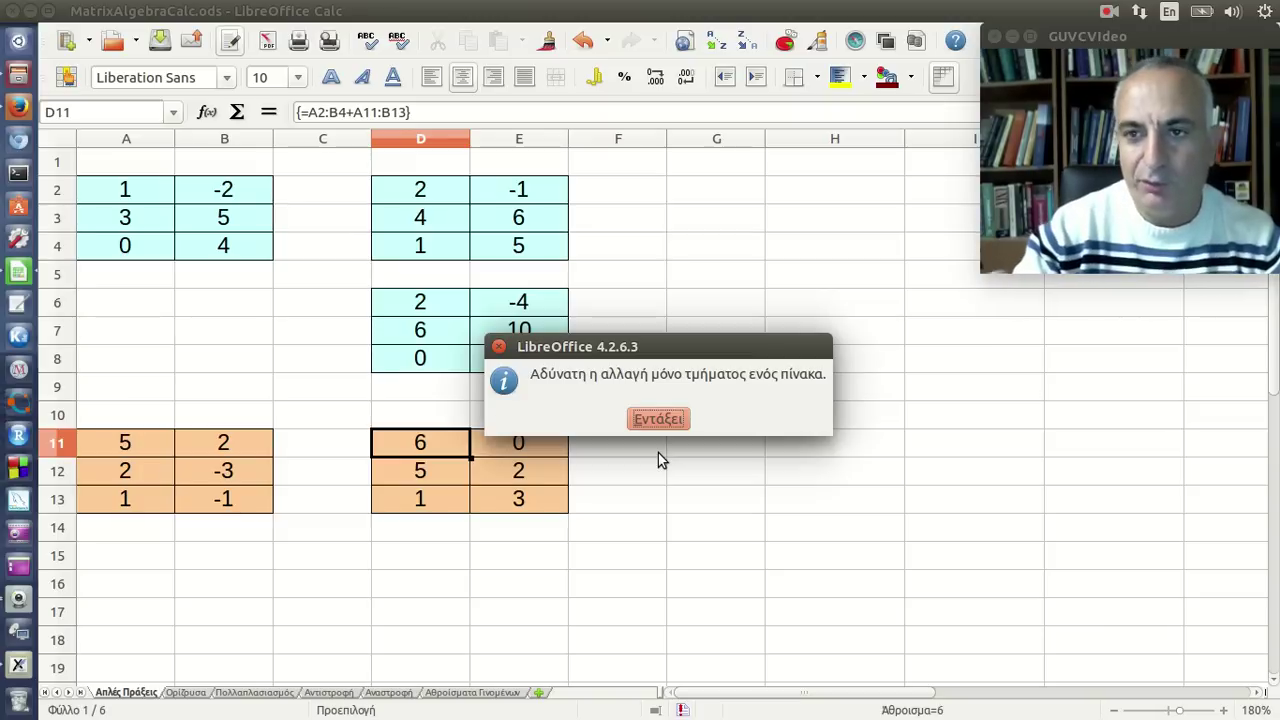
pyautogui.press('Return')
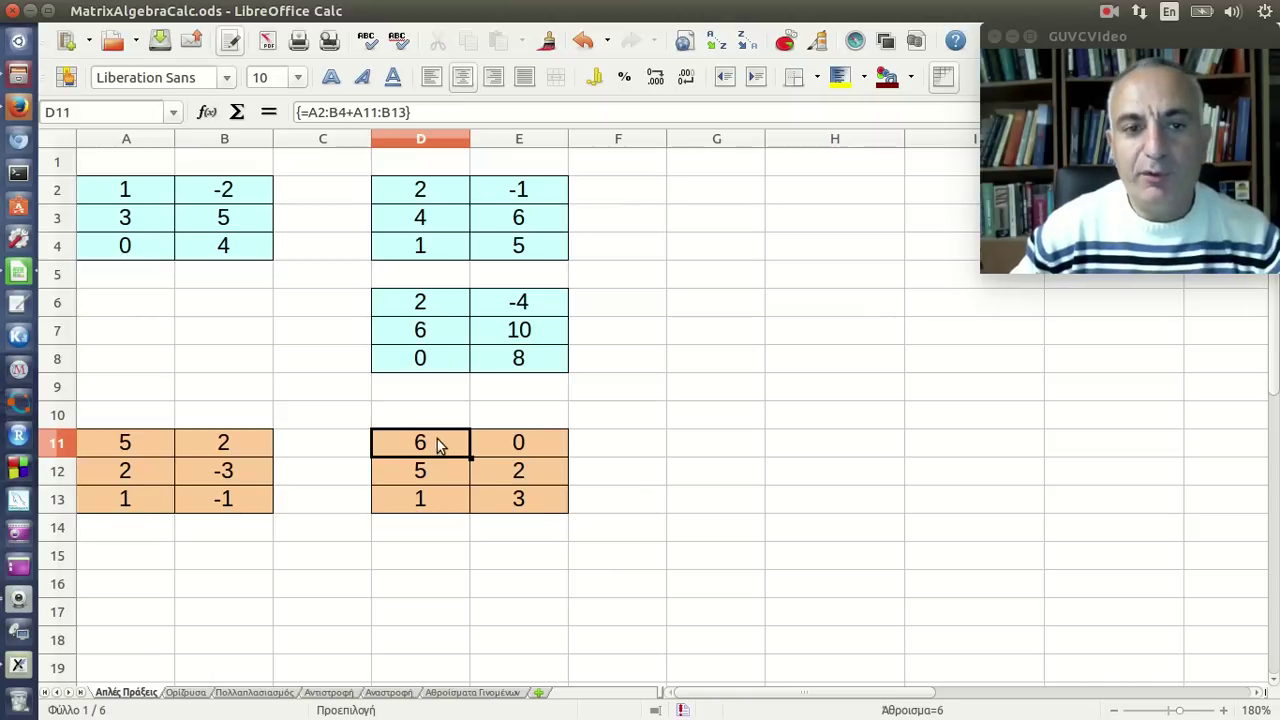
pyautogui.moveTo(440, 449); pyautogui.dragTo(503, 500)
# Clear D11:E13 and enter {=A2:B4+A11:B13} as an array, giving 6, 0, 5, 2, 1, 3.
pyautogui.press('Delete')
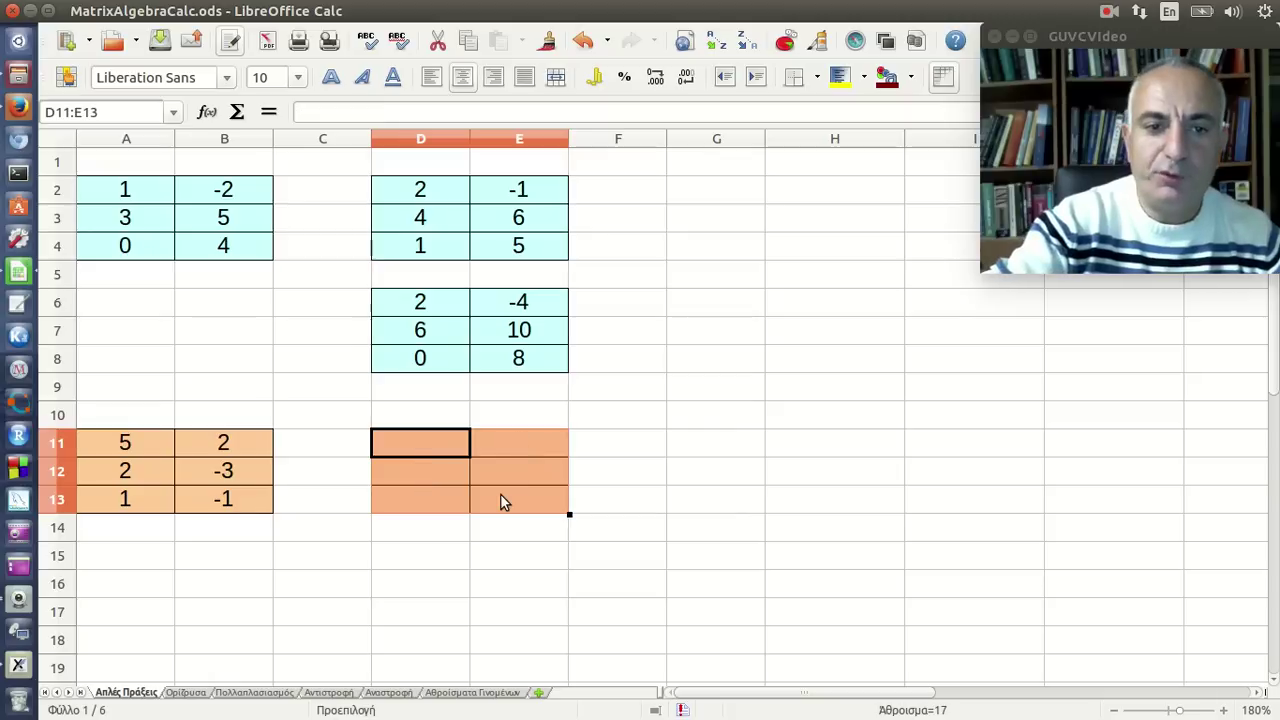
pyautogui.click(708, 449)
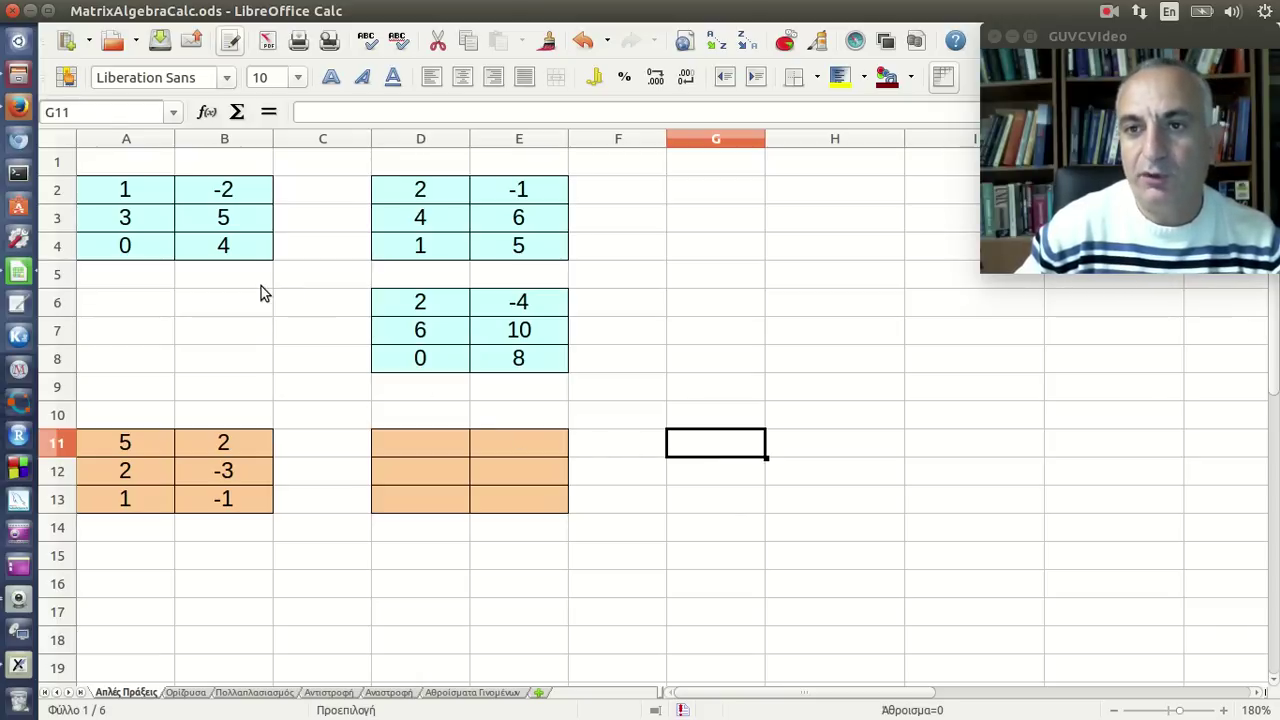
pyautogui.click(425, 455)
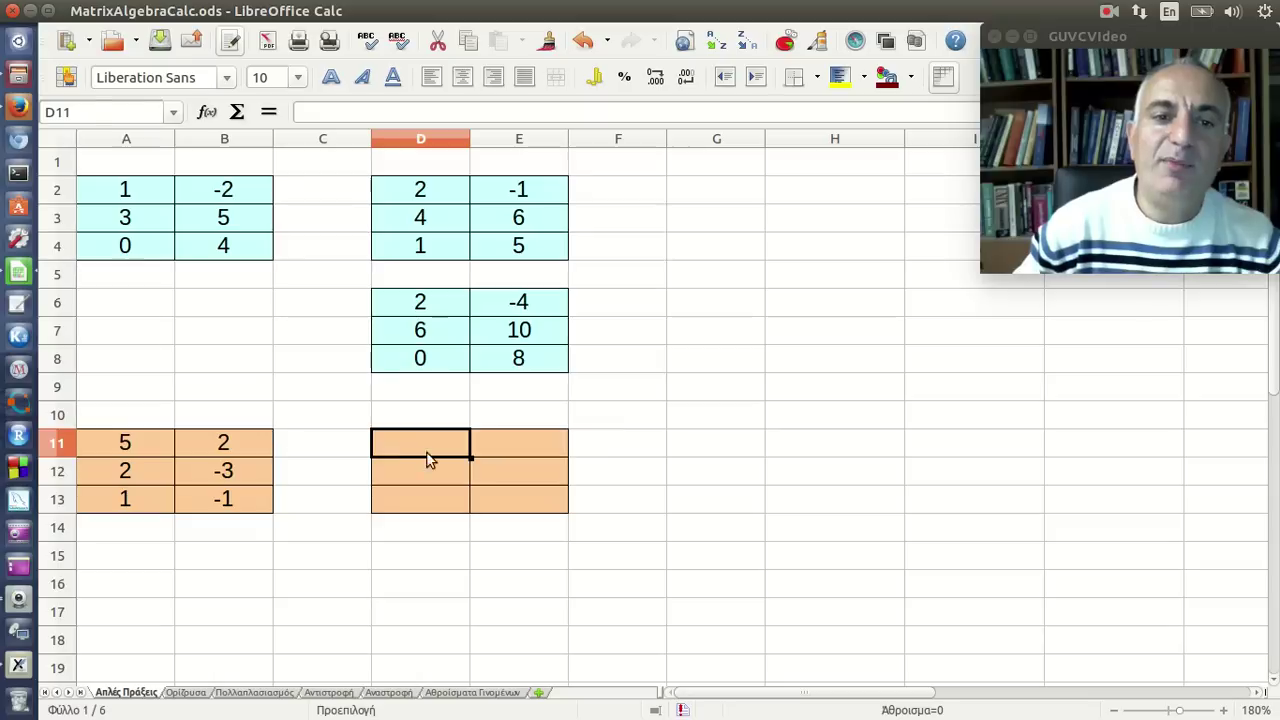
pyautogui.moveTo(428, 459); pyautogui.dragTo(500, 497)
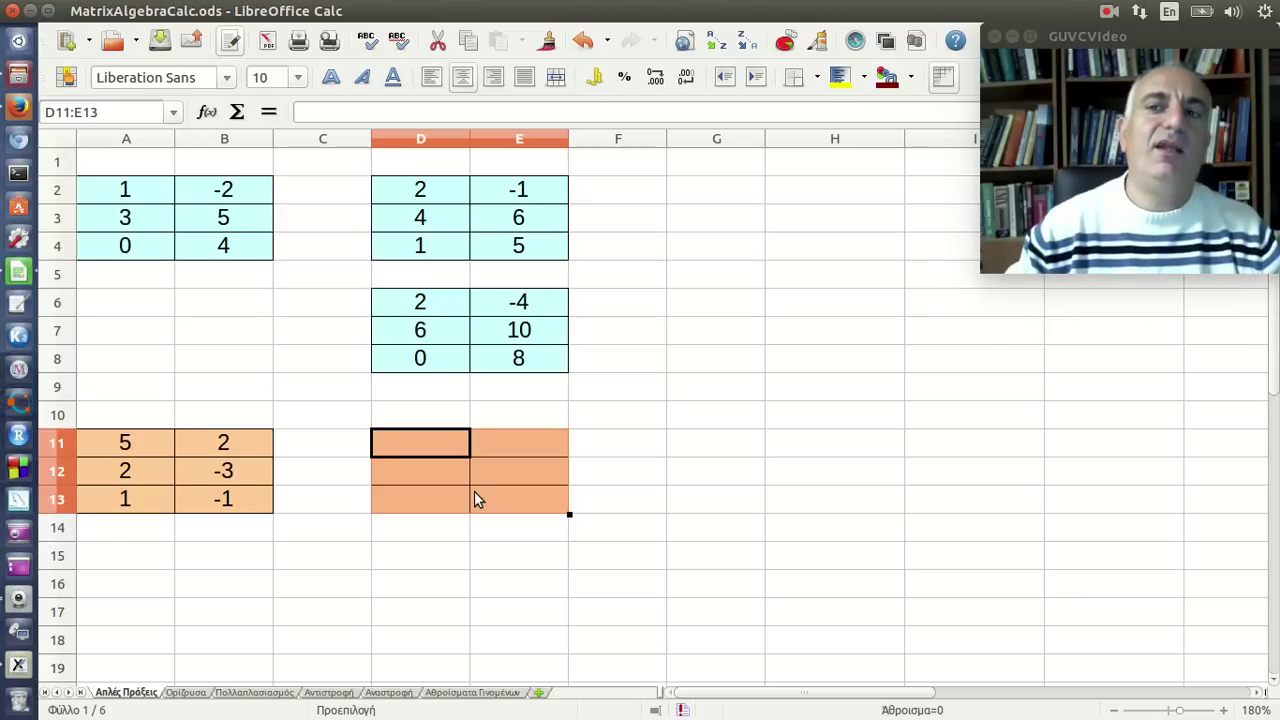
pyautogui.write('=')
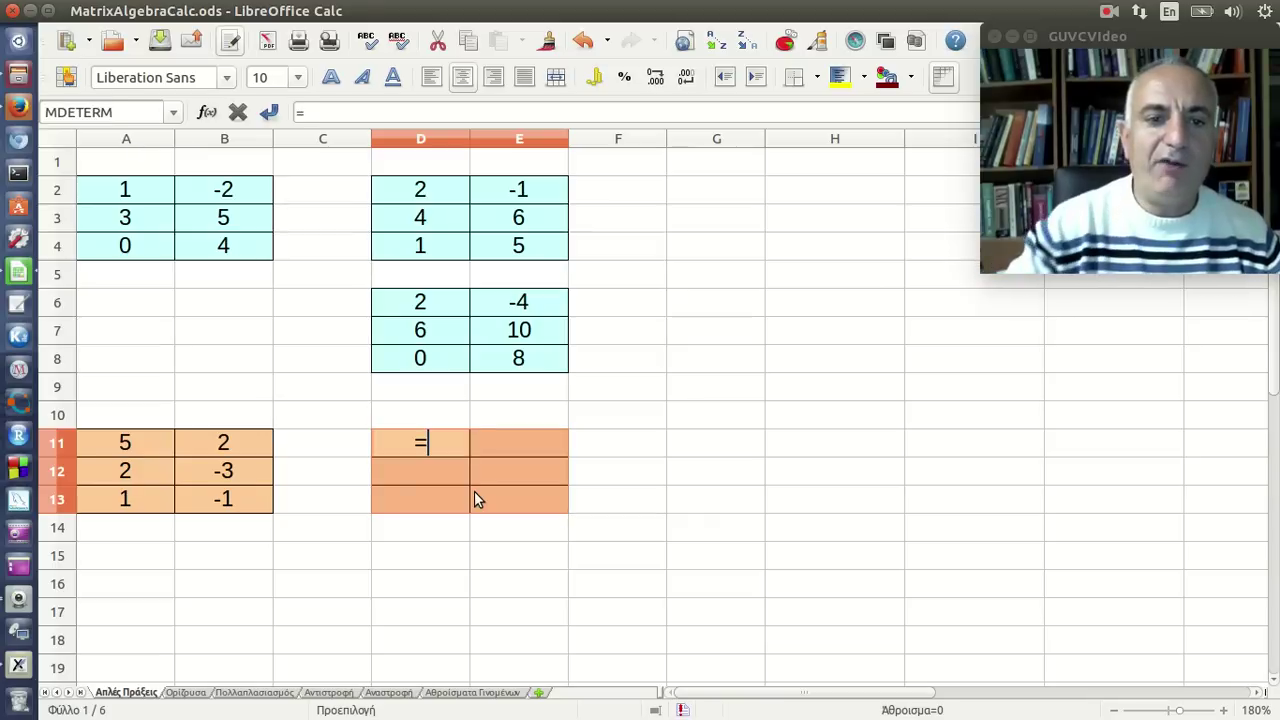
pyautogui.moveTo(130, 190); pyautogui.dragTo(212, 252)
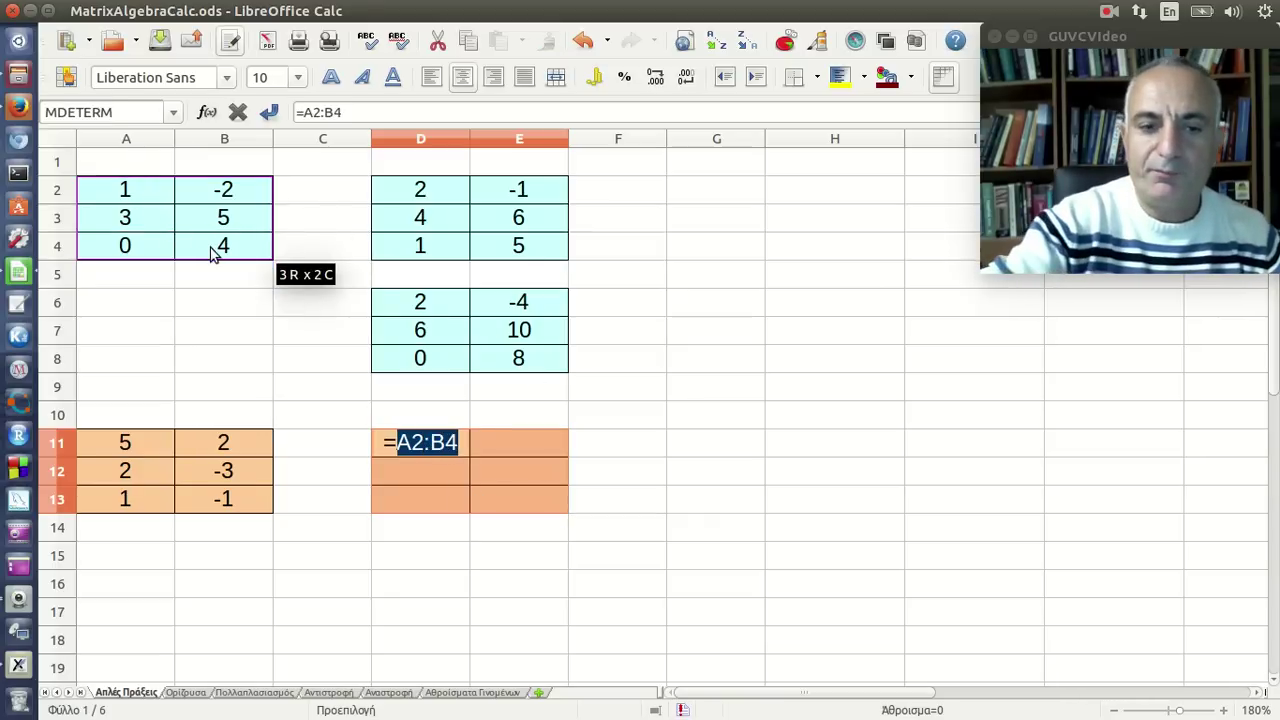
pyautogui.write('+')
pyautogui.moveTo(165, 440); pyautogui.dragTo(212, 500)
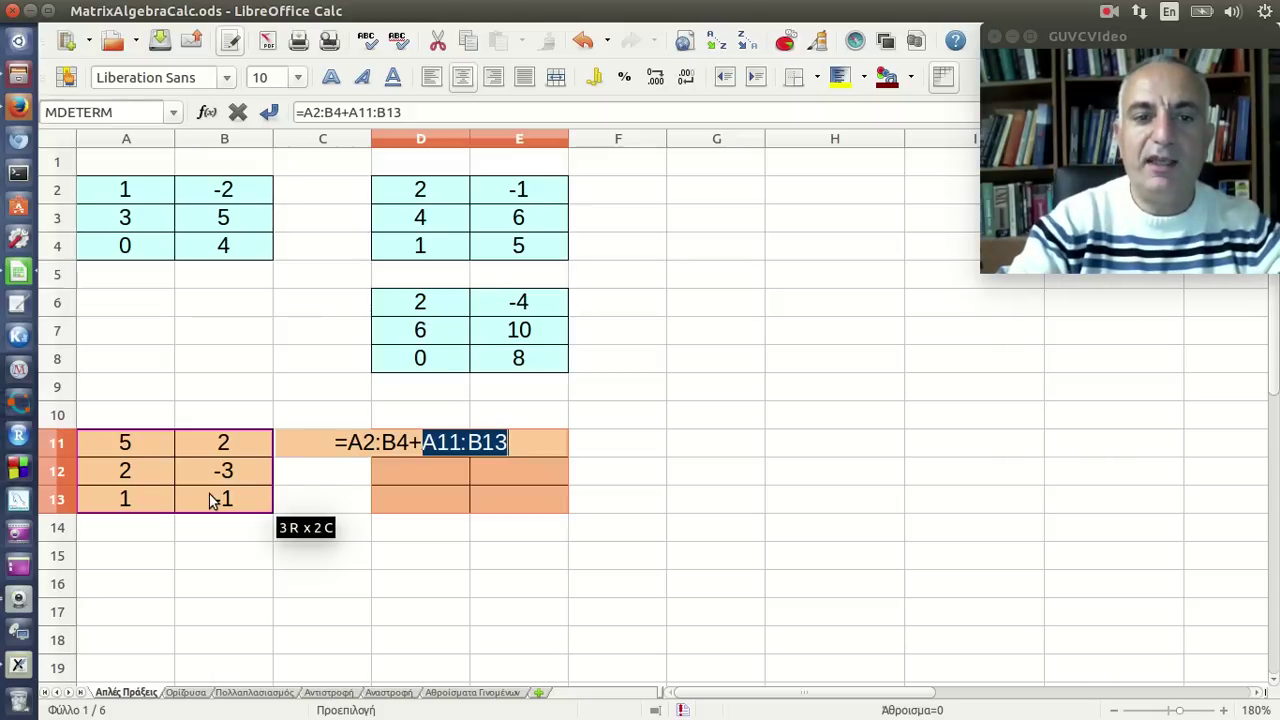
pyautogui.hotkey('ctrl', 'shift', 'Return')
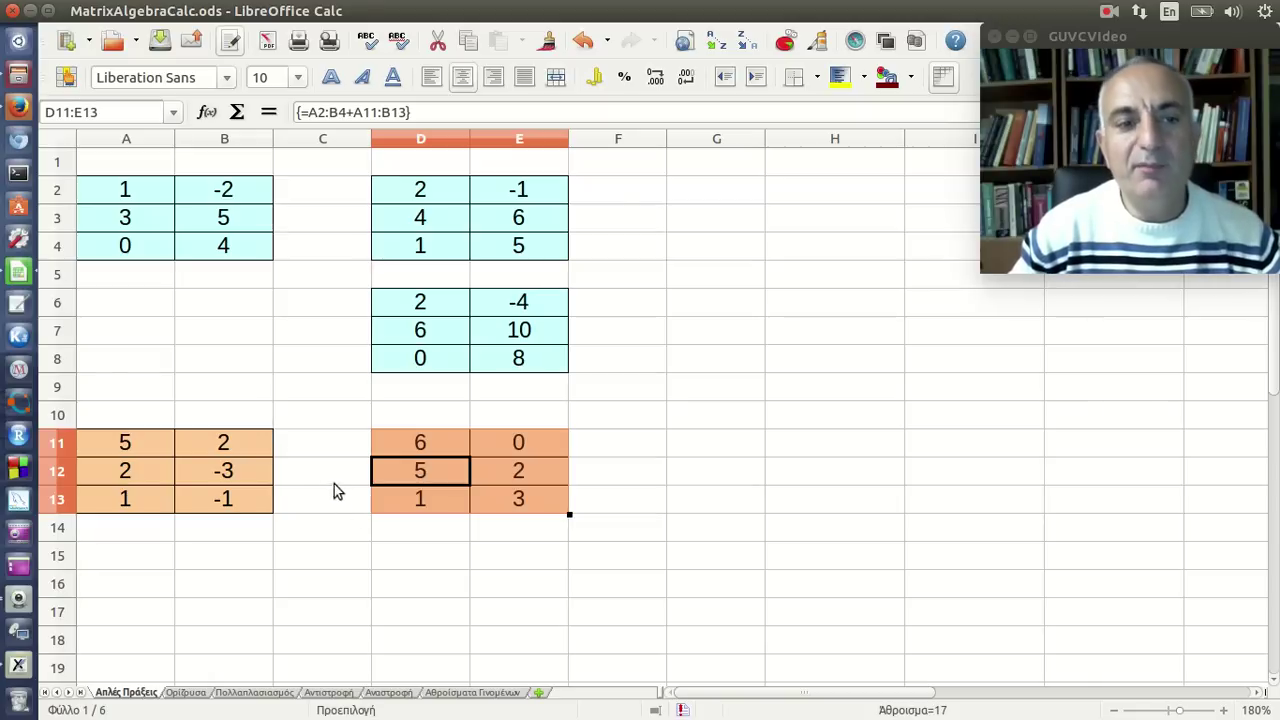
pyautogui.click(161, 449)
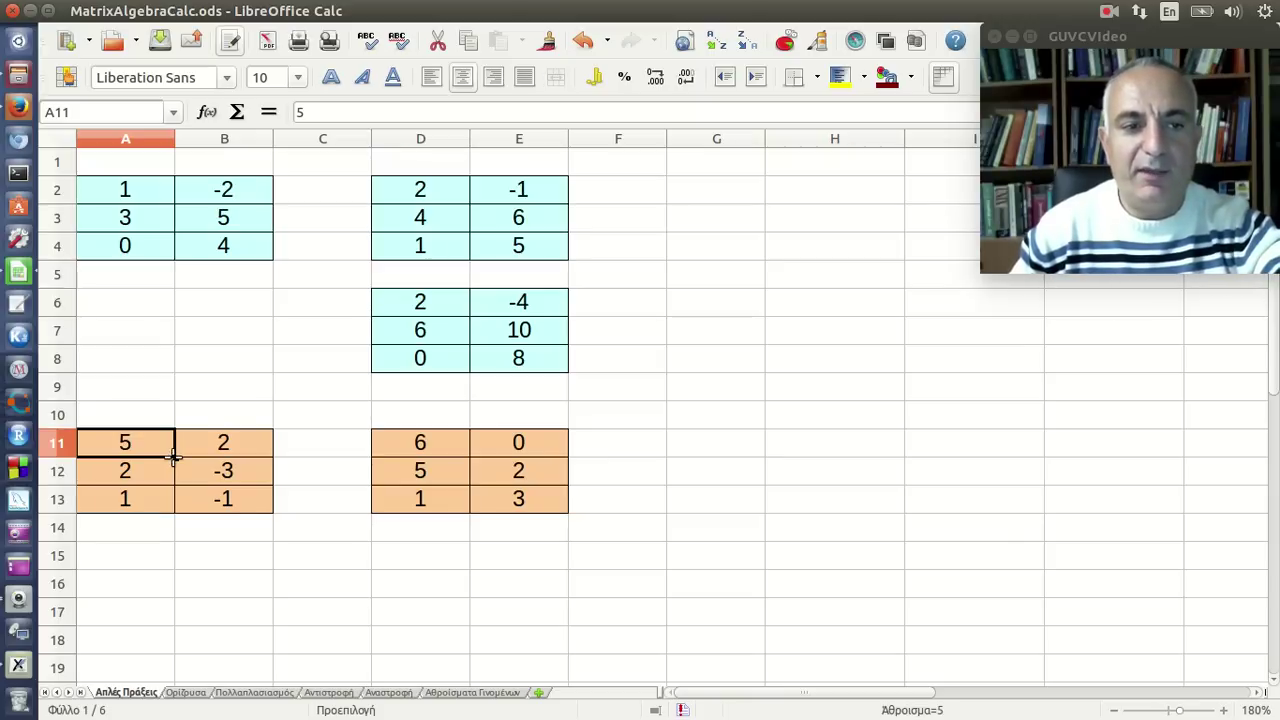
pyautogui.write('6')
pyautogui.press('Return')
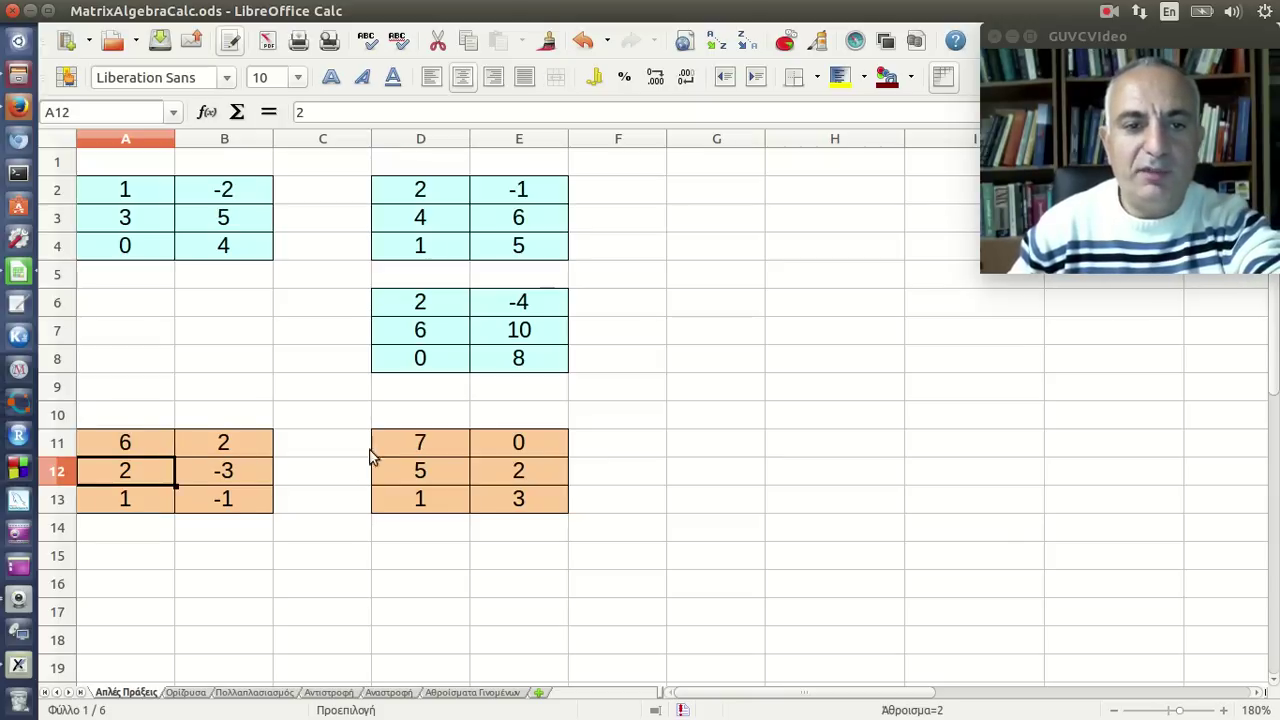
pyautogui.click(385, 446)
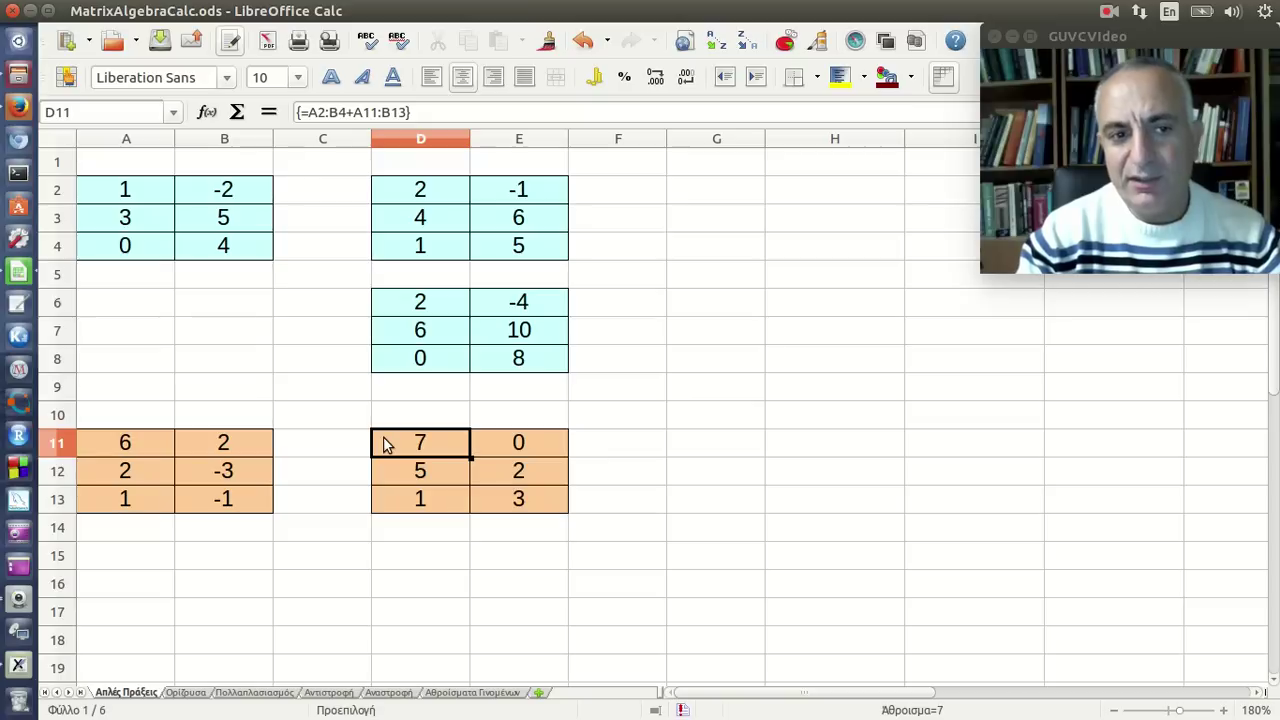
pyautogui.press('Left')
pyautogui.press('Left')
pyautogui.press('Left')
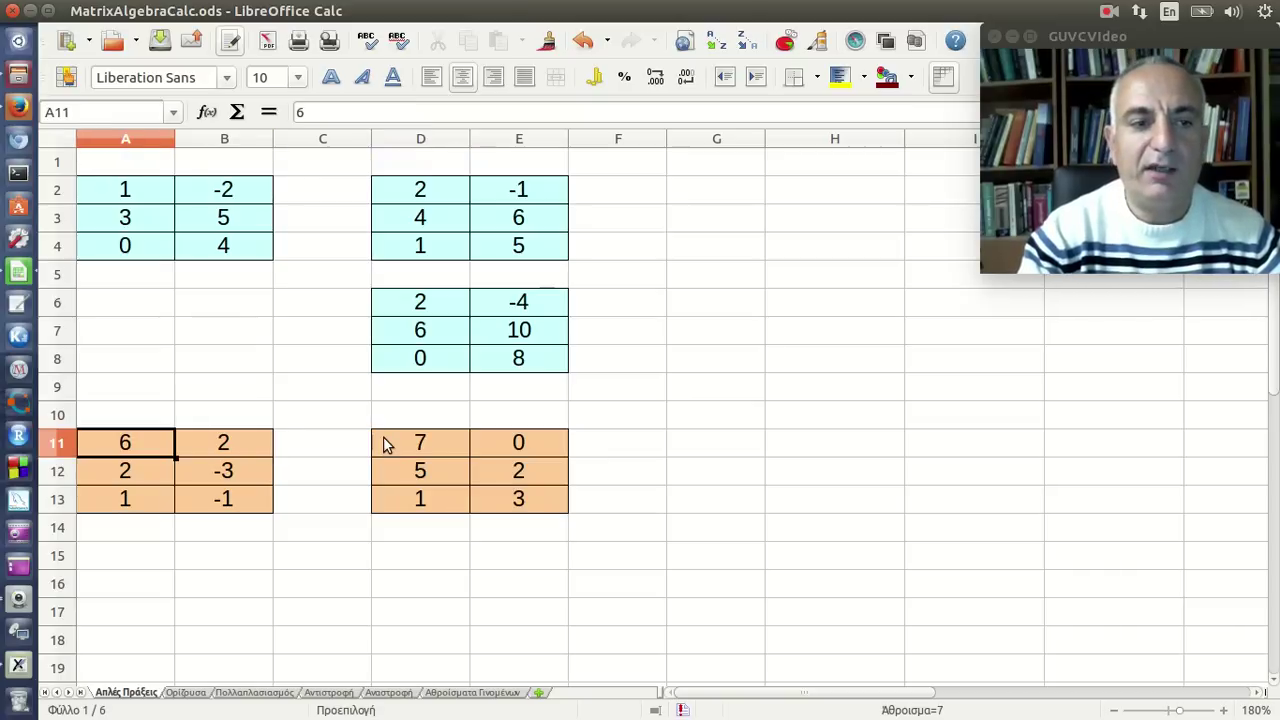
pyautogui.write('5')
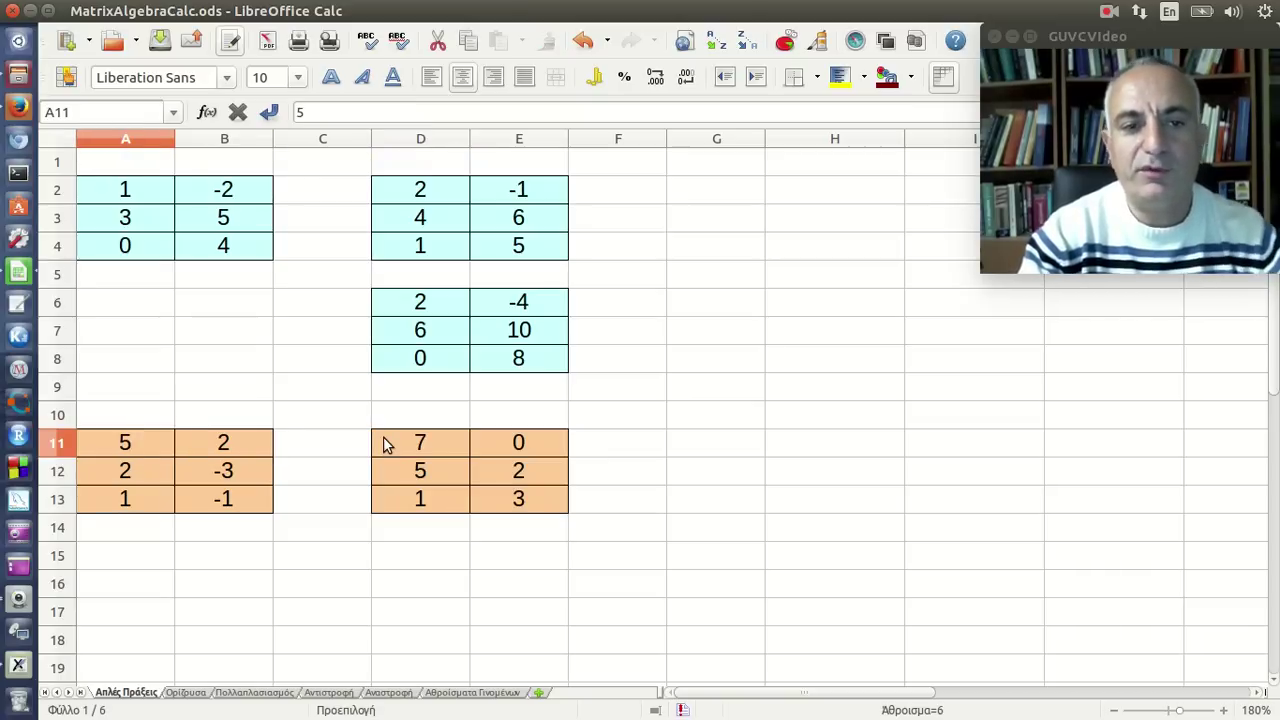
pyautogui.press('Return')
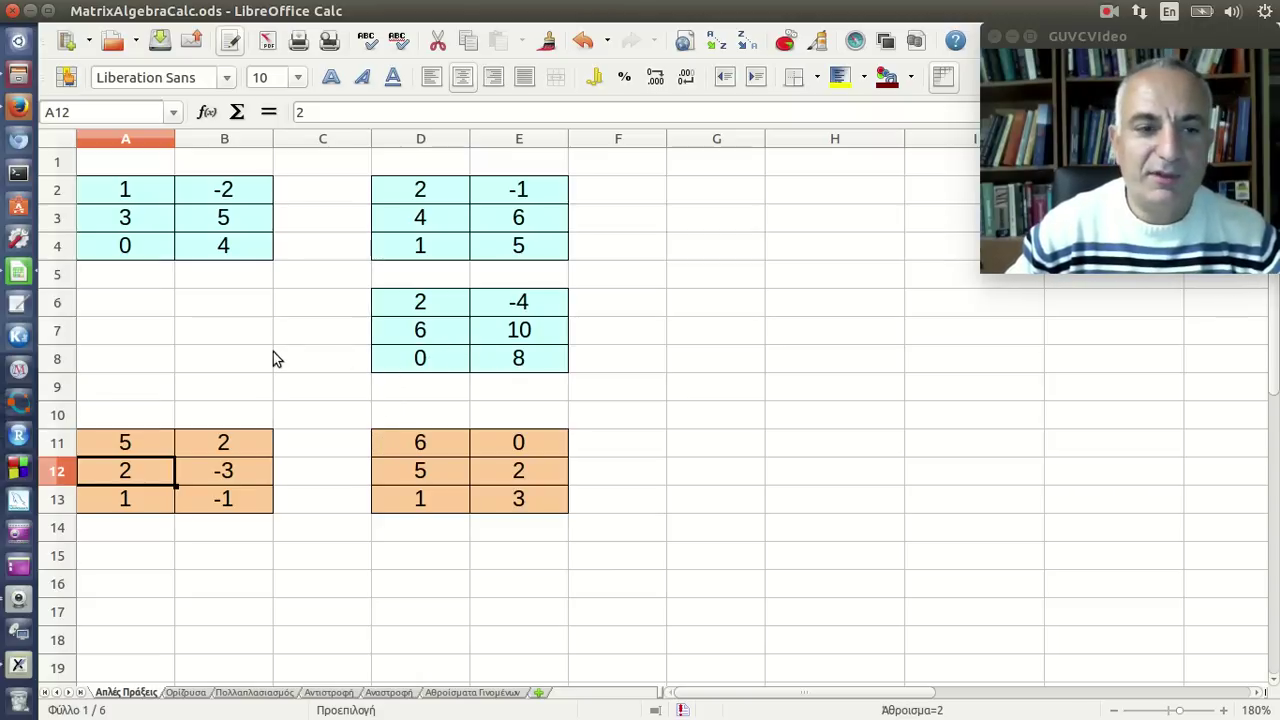
# Enter =0 as an array formula across the 5×2 block A15:B19.
pyautogui.scroll(-1, 268, 355)
pyautogui.scroll(-1, 258, 365)
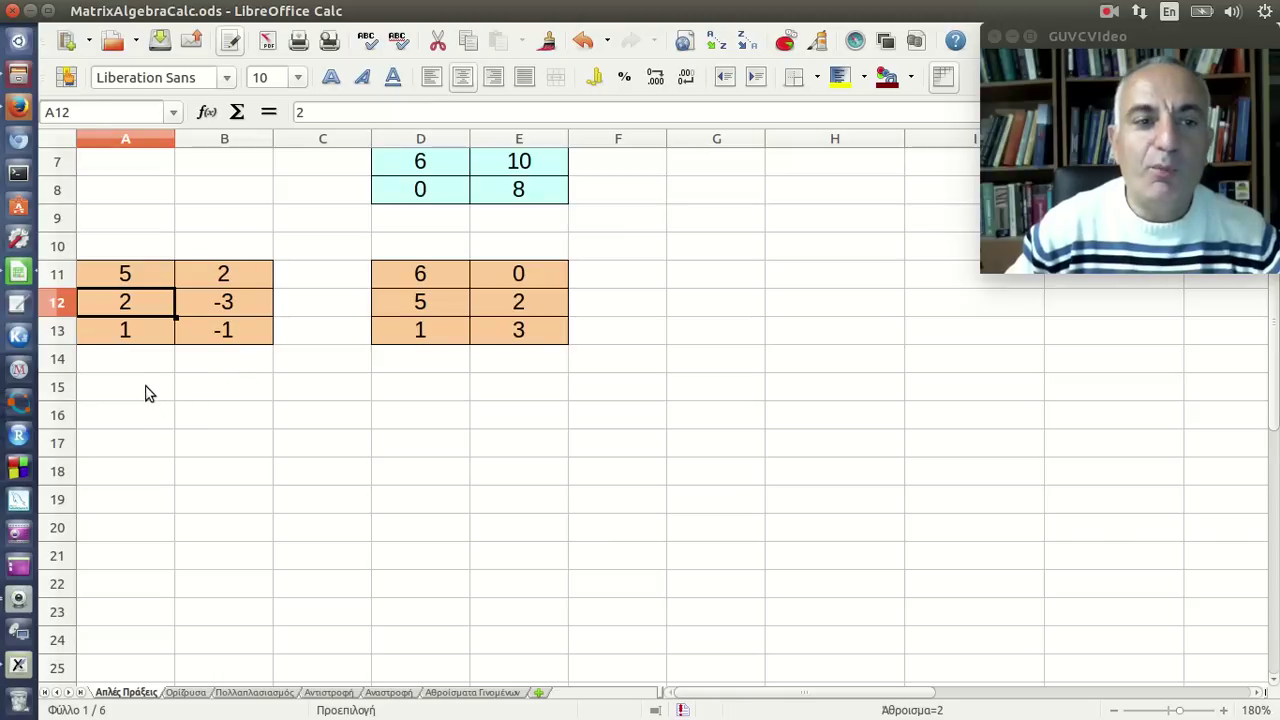
pyautogui.moveTo(145, 393)
pyautogui.mouseDown()
pyautogui.moveTo(174, 498)
pyautogui.moveTo(184, 459)
pyautogui.mouseUp()
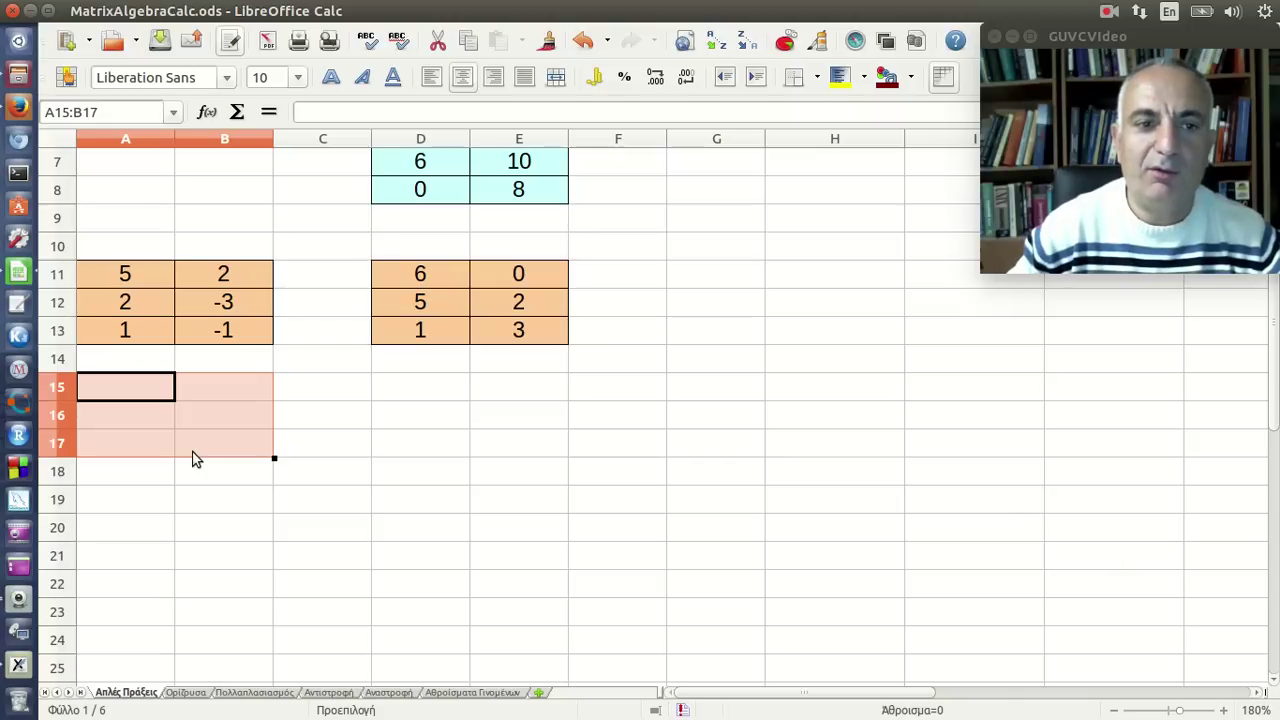
pyautogui.moveTo(274, 458); pyautogui.dragTo(266, 531)
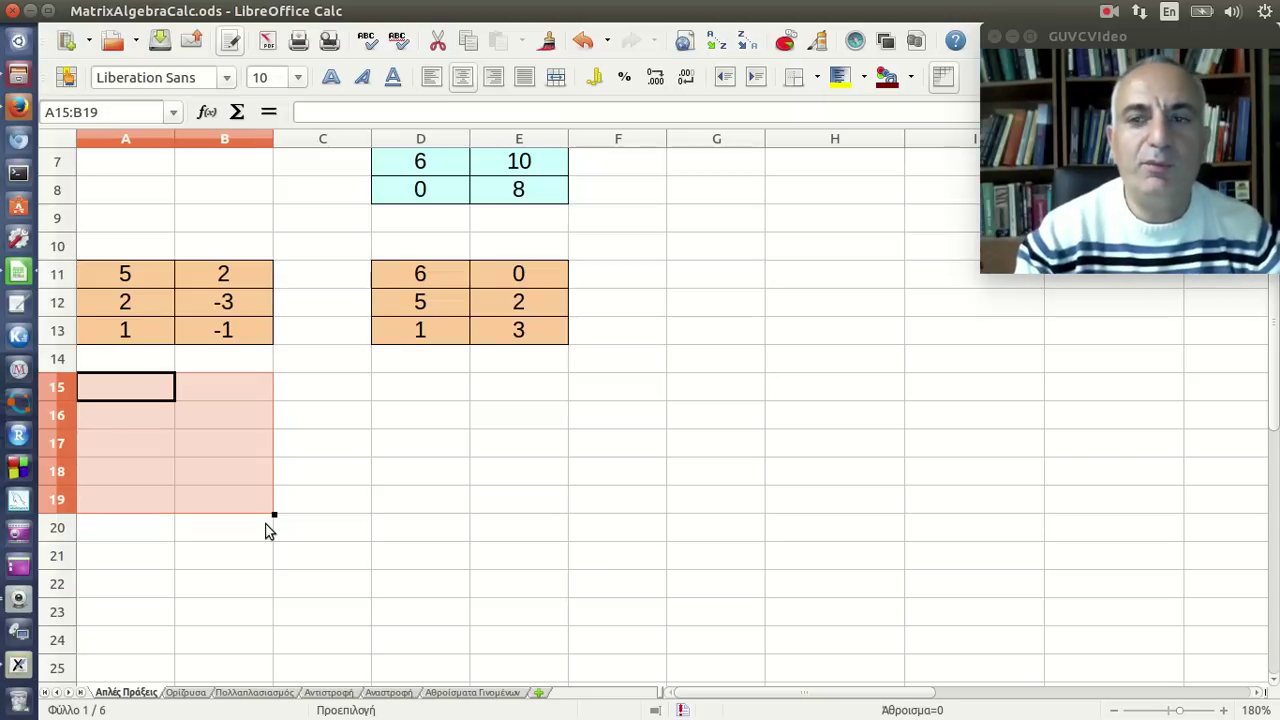
pyautogui.write('=0')
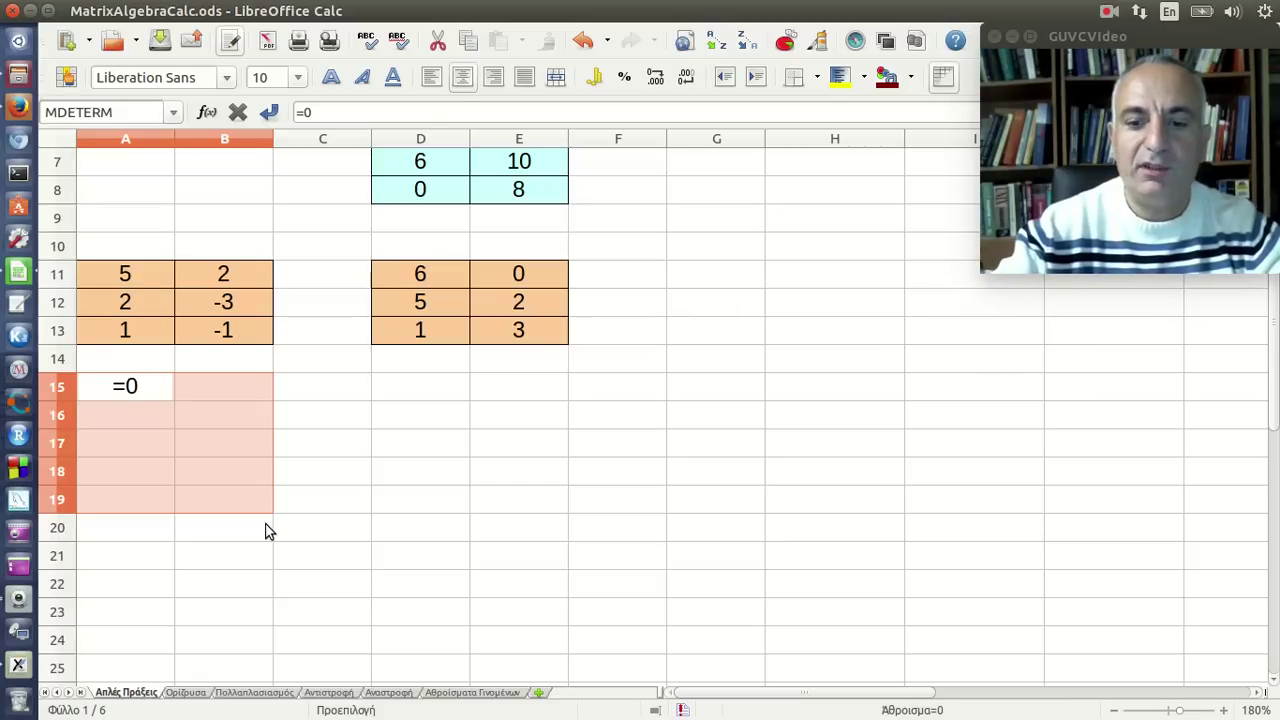
pyautogui.hotkey('ctrl', 'shift', 'Return')
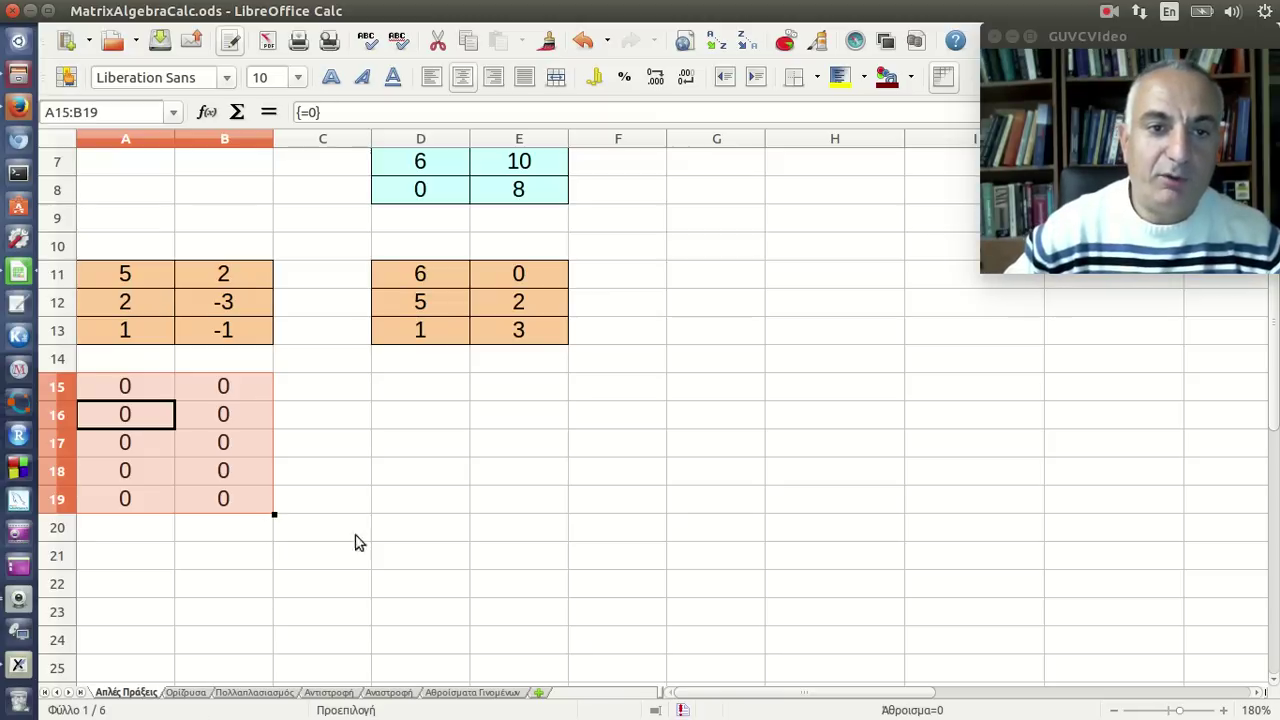
# Test a fill series from 0 in D15 into E15, then delete both values.
pyautogui.click(423, 400)
pyautogui.write('0')
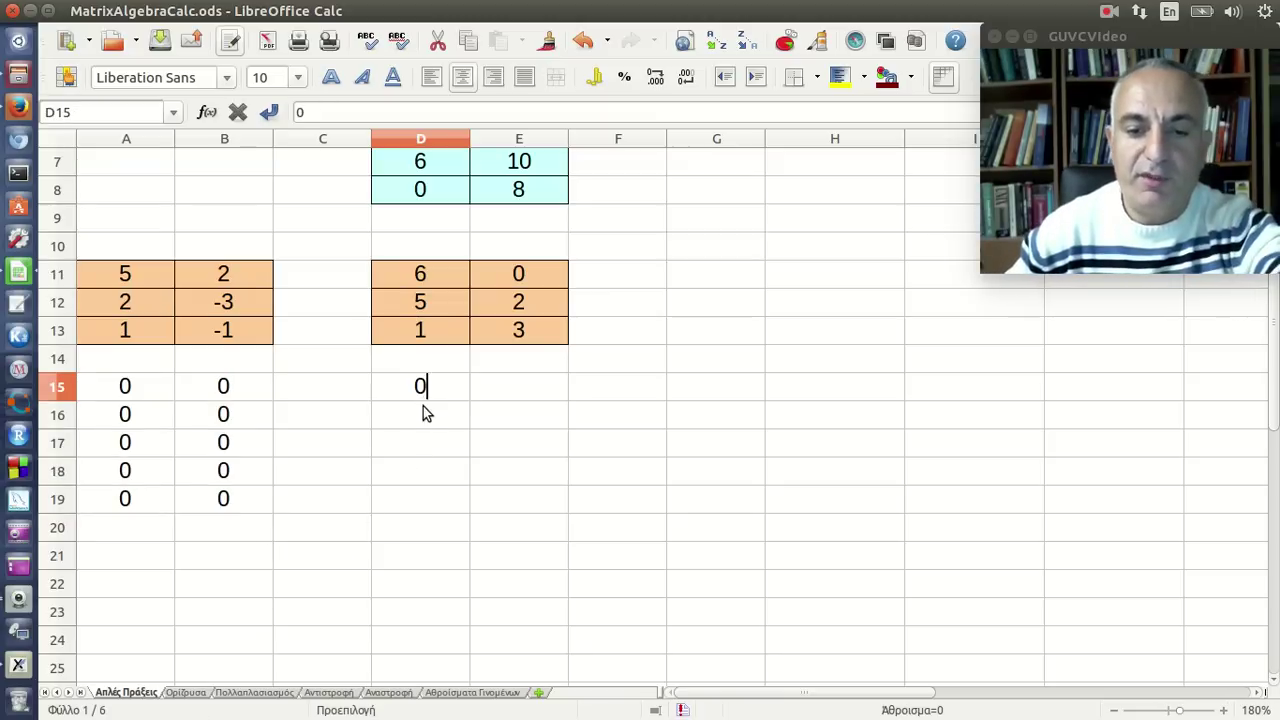
pyautogui.press('Return')
pyautogui.click(430, 395)
pyautogui.moveTo(469, 401); pyautogui.dragTo(527, 405)
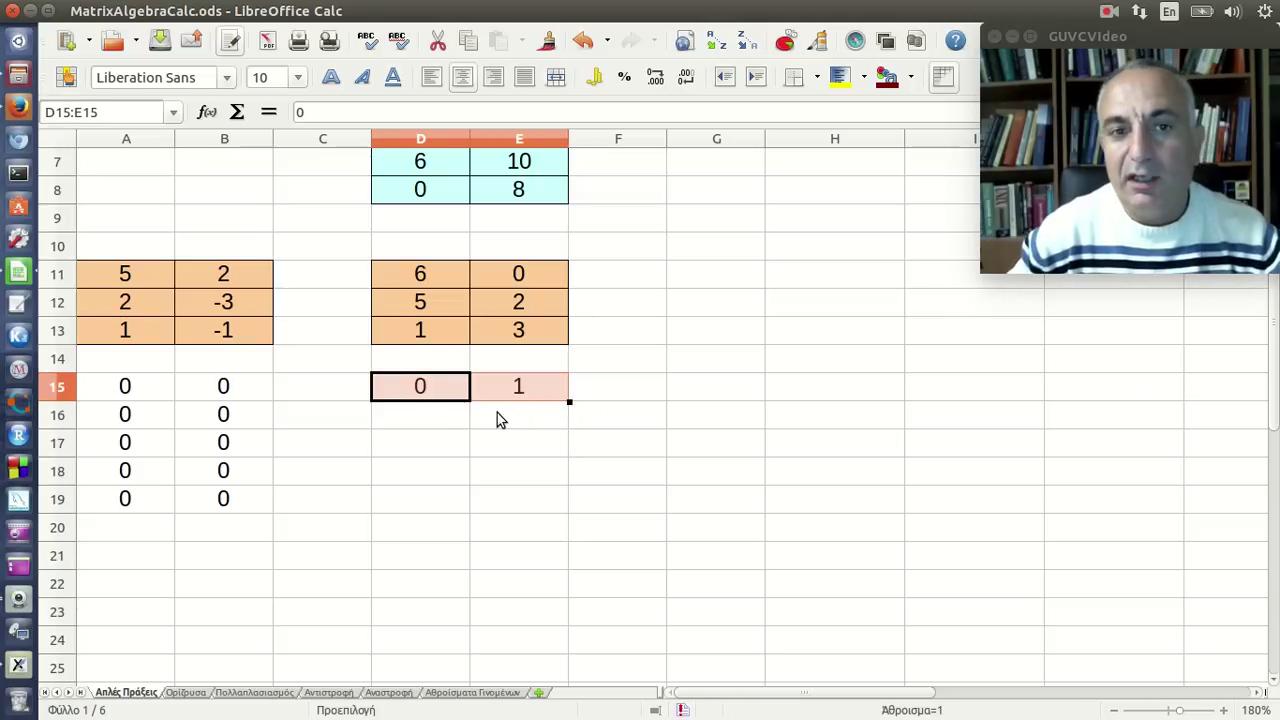
pyautogui.click(452, 400)
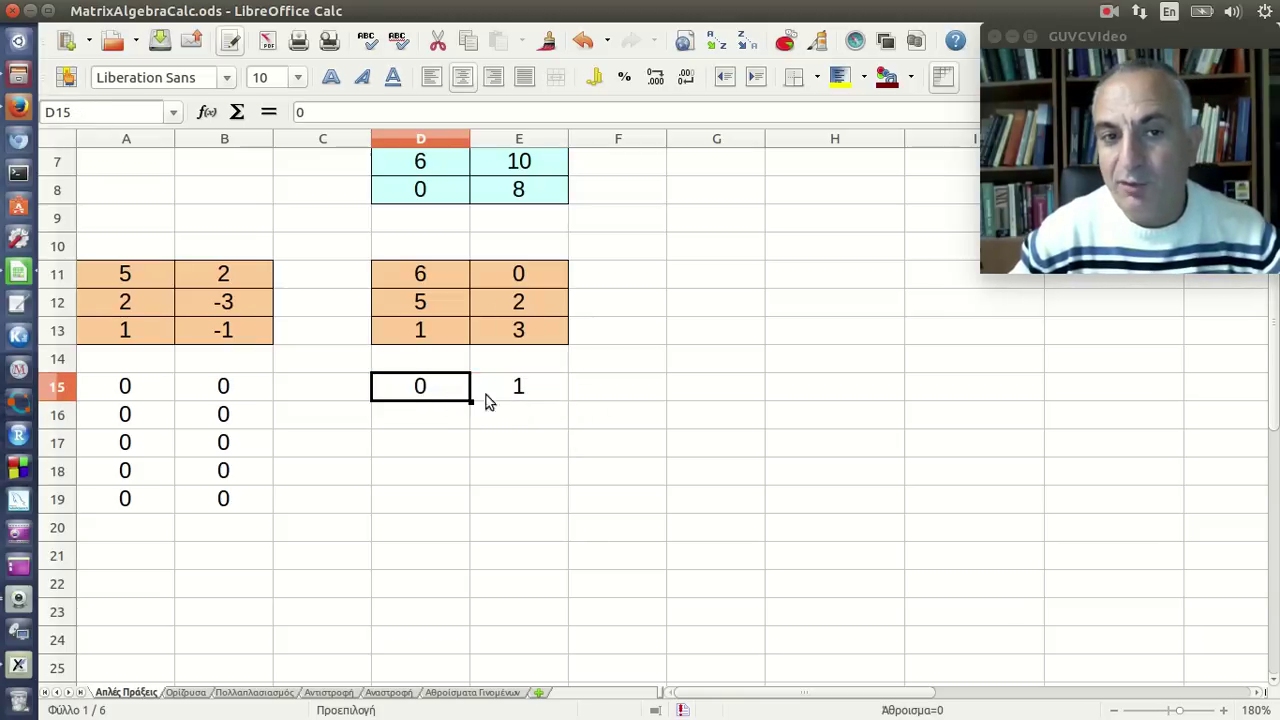
pyautogui.click(531, 400)
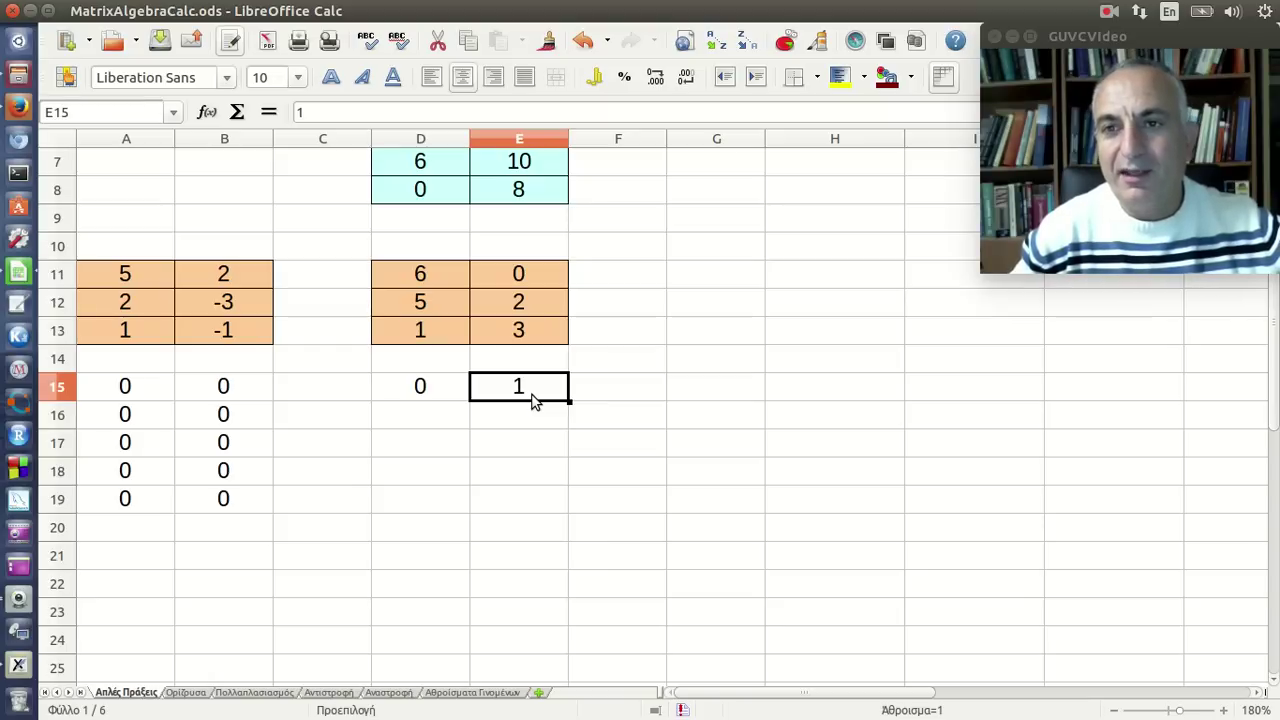
pyautogui.moveTo(457, 397); pyautogui.dragTo(528, 400)
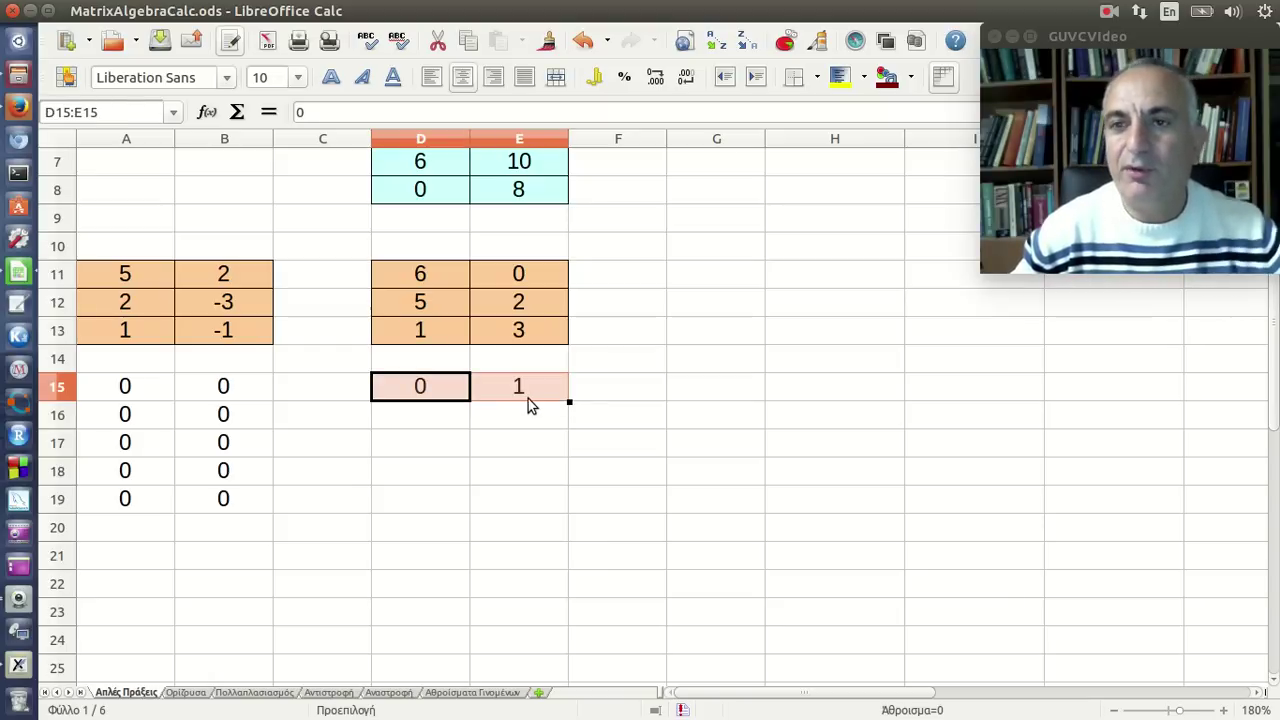
pyautogui.press('Delete')
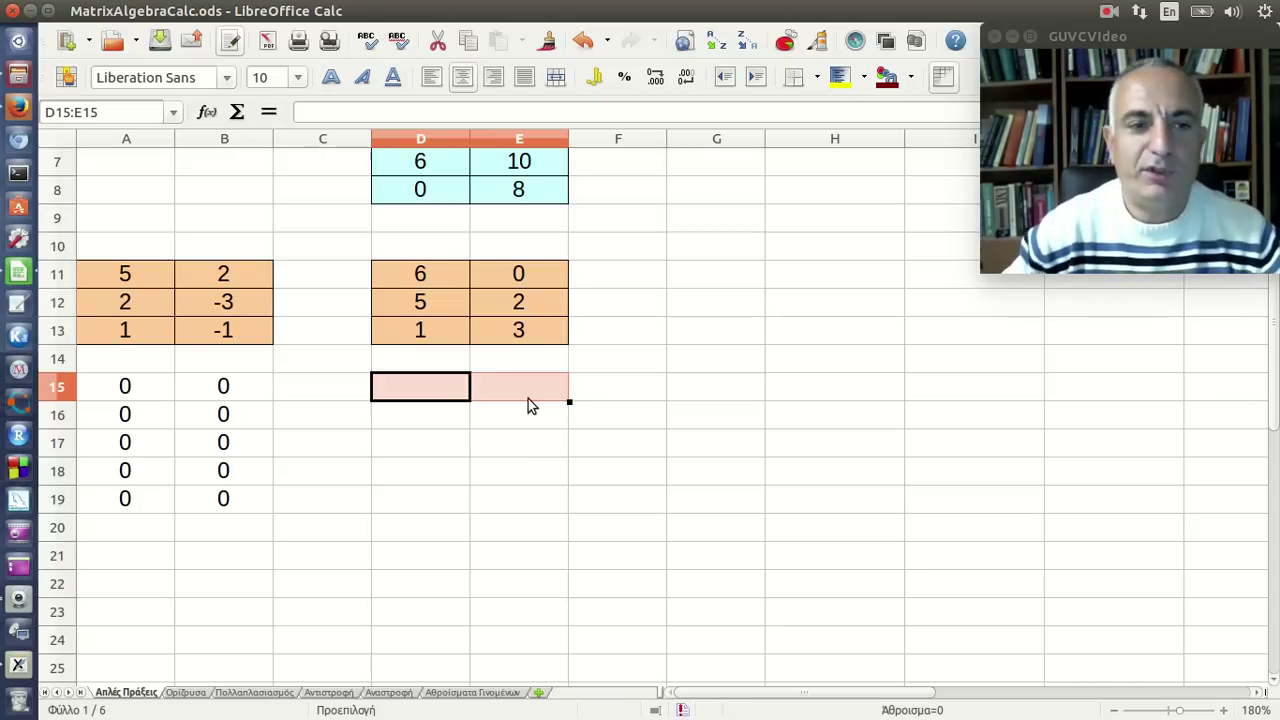
# Delete the {=0} array from A15:B19.
pyautogui.click(125, 403)
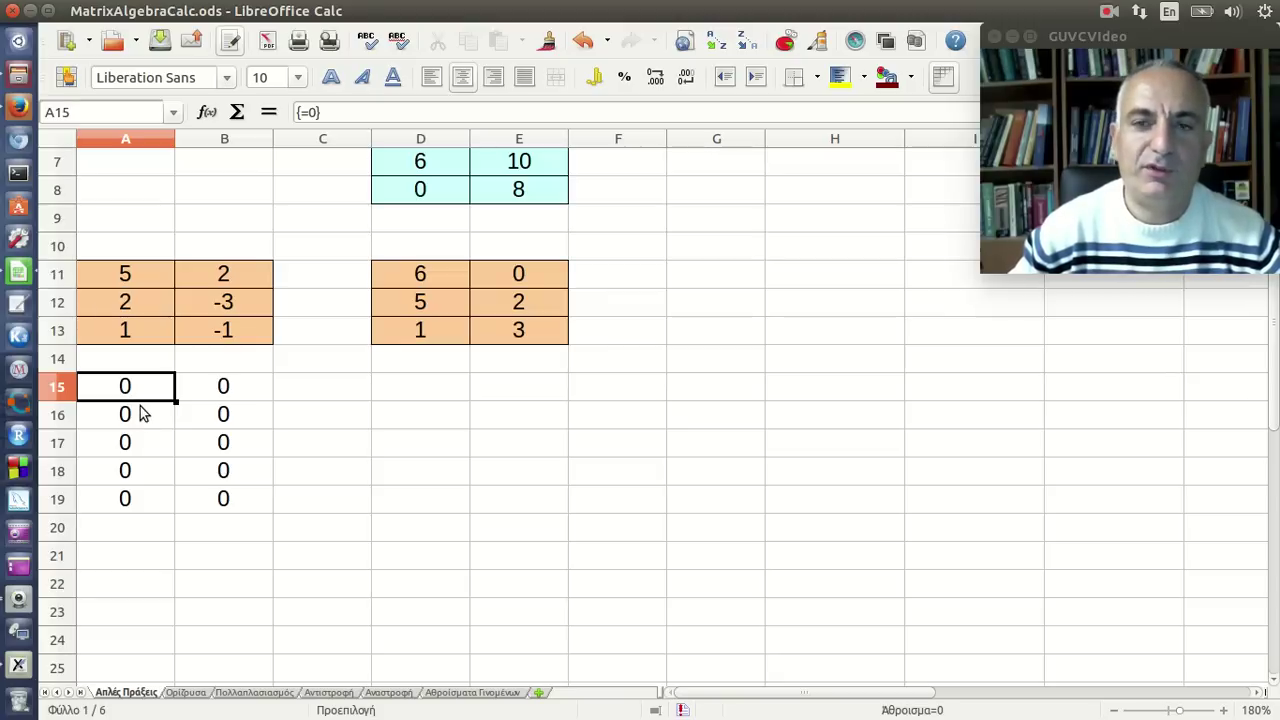
pyautogui.moveTo(141, 390); pyautogui.dragTo(228, 505)
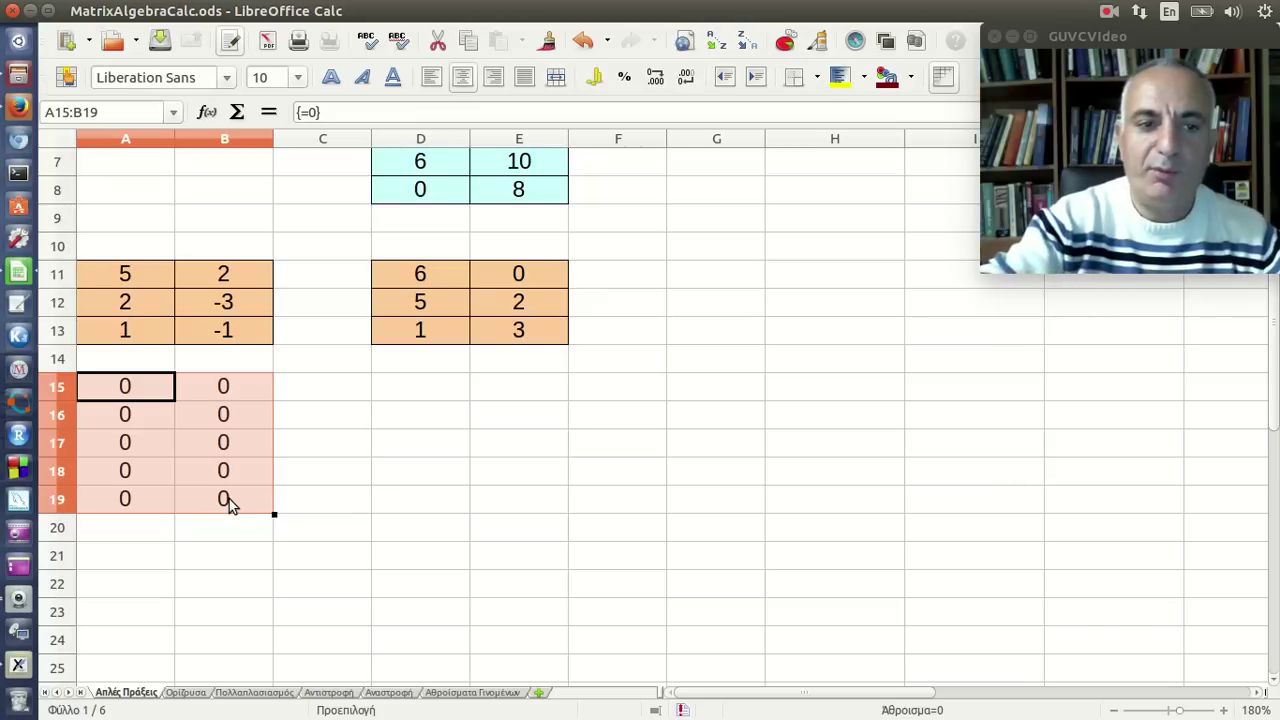
pyautogui.press('Delete')
pyautogui.scroll(2, 229, 505)
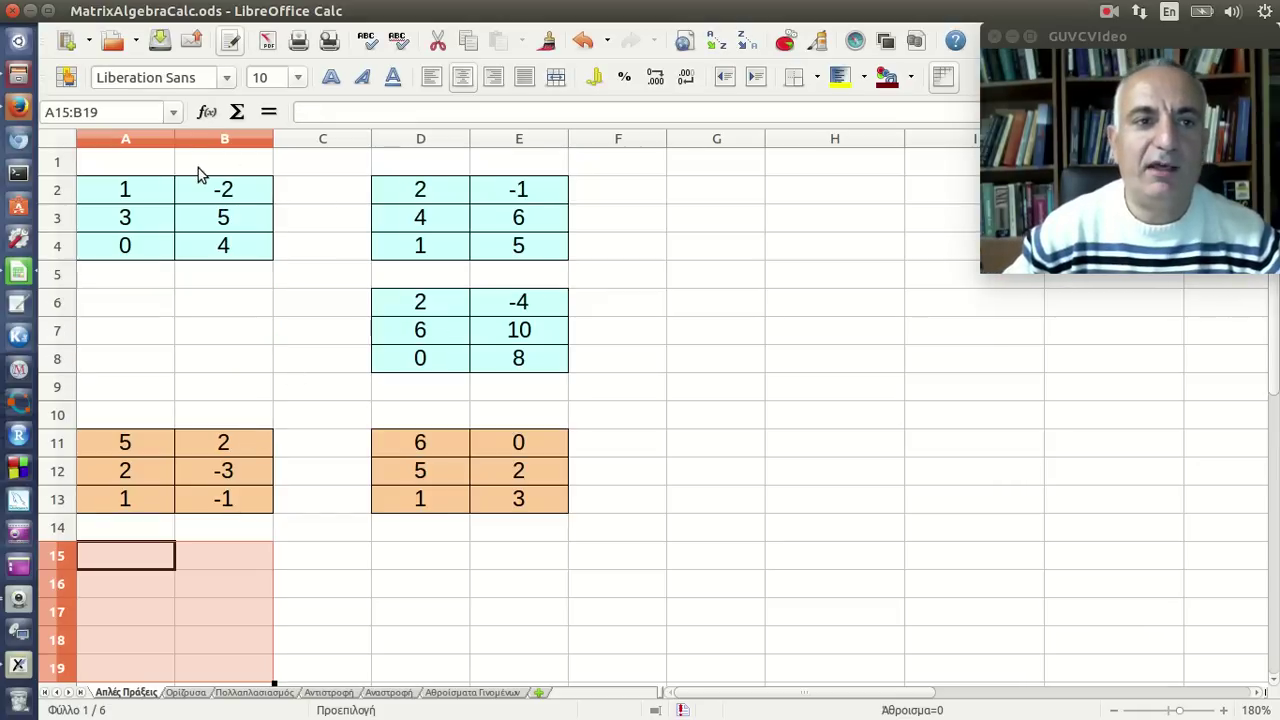
pyautogui.click(140, 161)
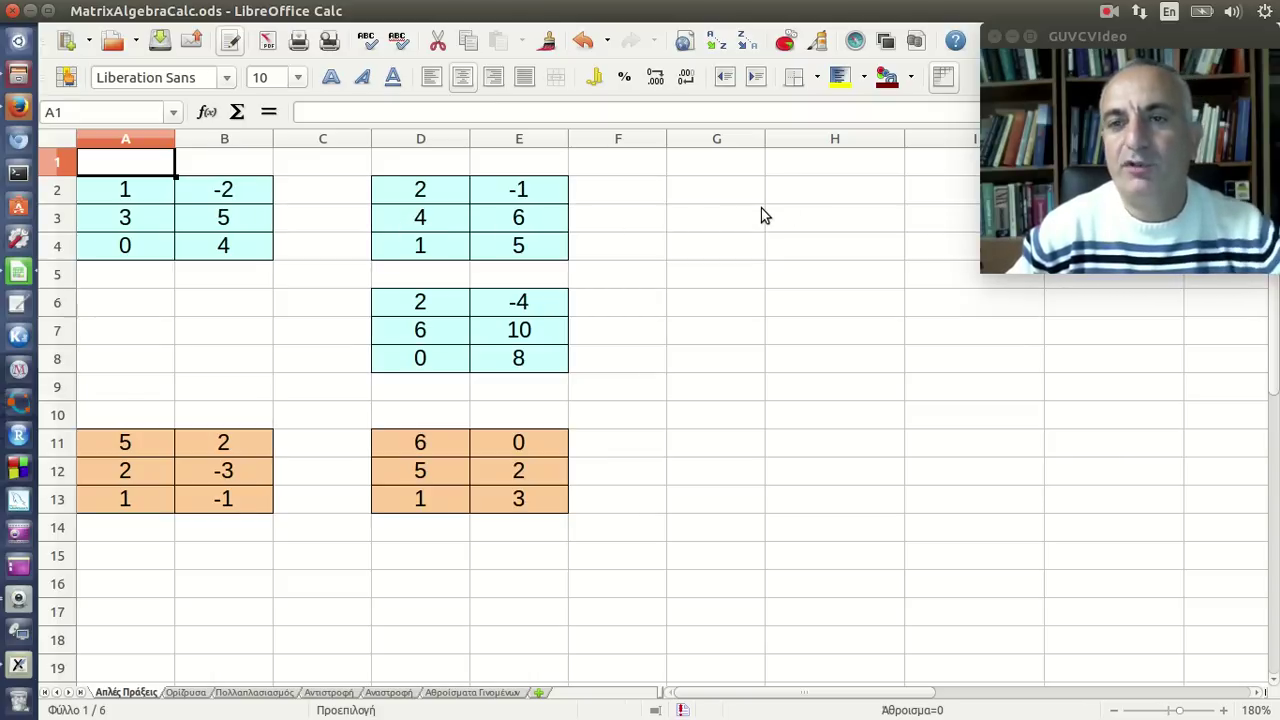
pyautogui.click(1108, 11)
pyautogui.click(1097, 50)
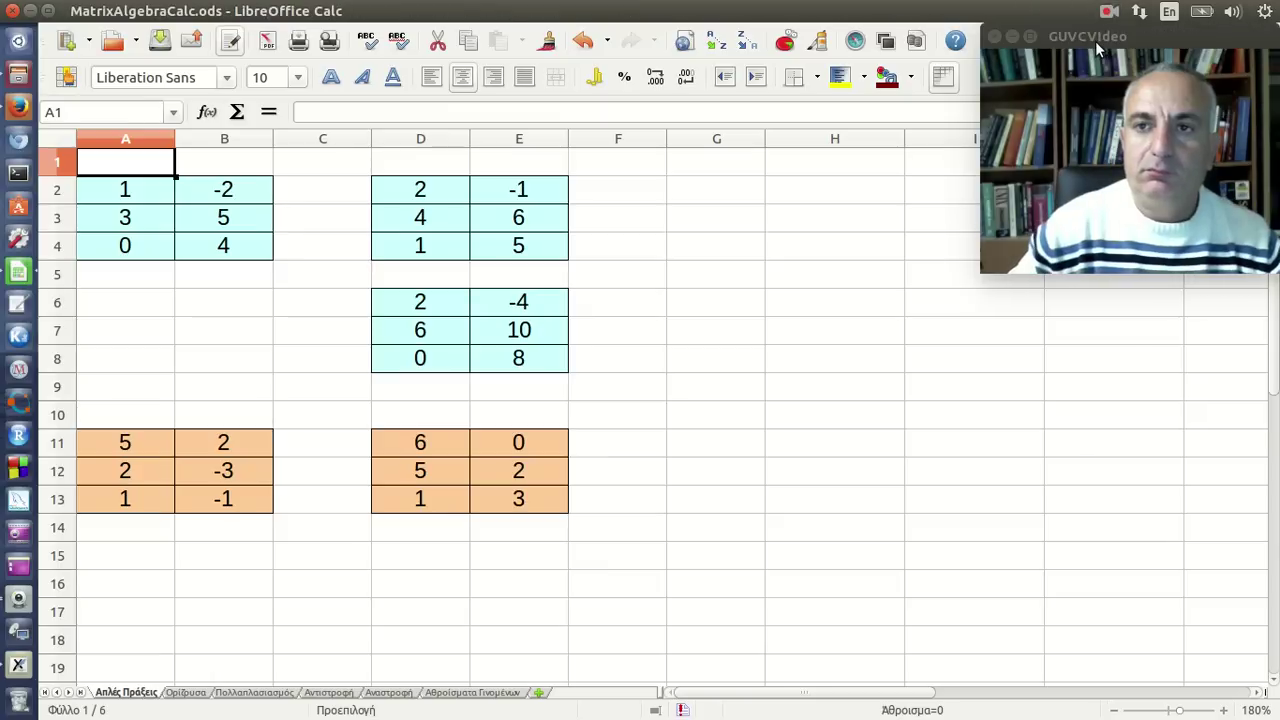
# Open the Ορίζουσα sheet showing the determinants 9, 9 and -4.
pyautogui.click(190, 692)
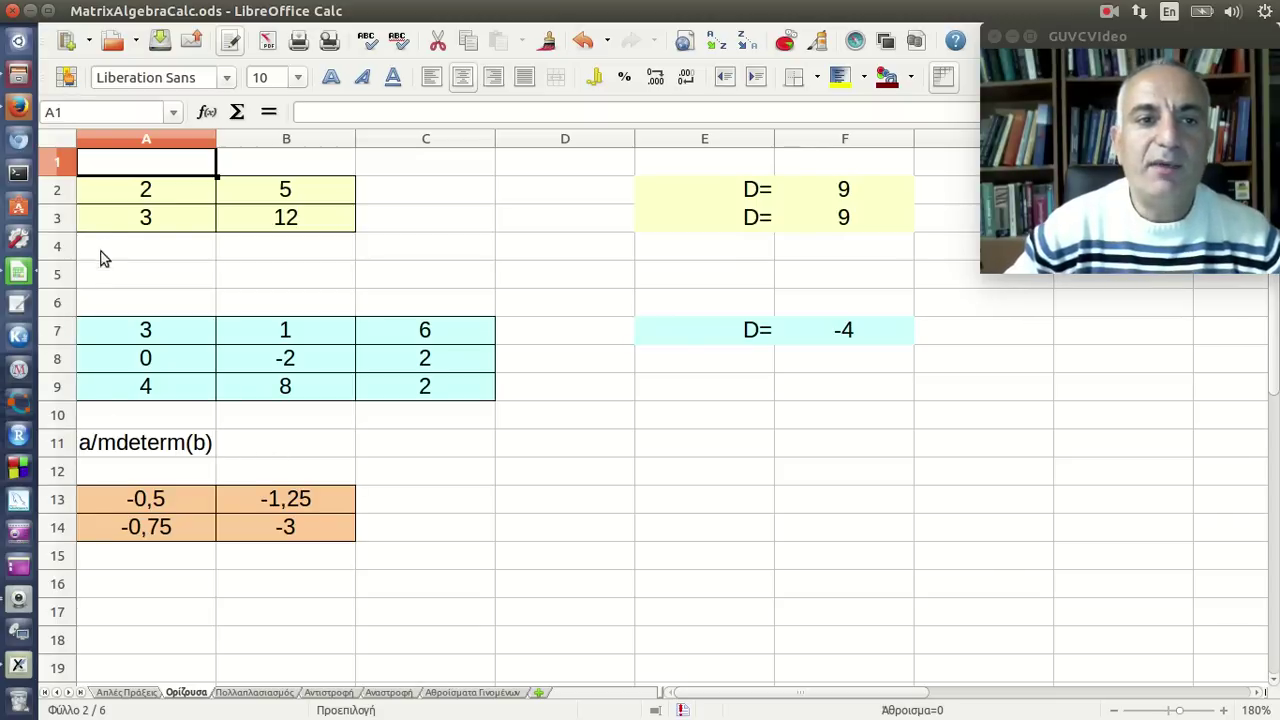
# Review the yellow matrix A2:B3 and F2's MDETERM formula, which gives 9.
pyautogui.click(120, 195)
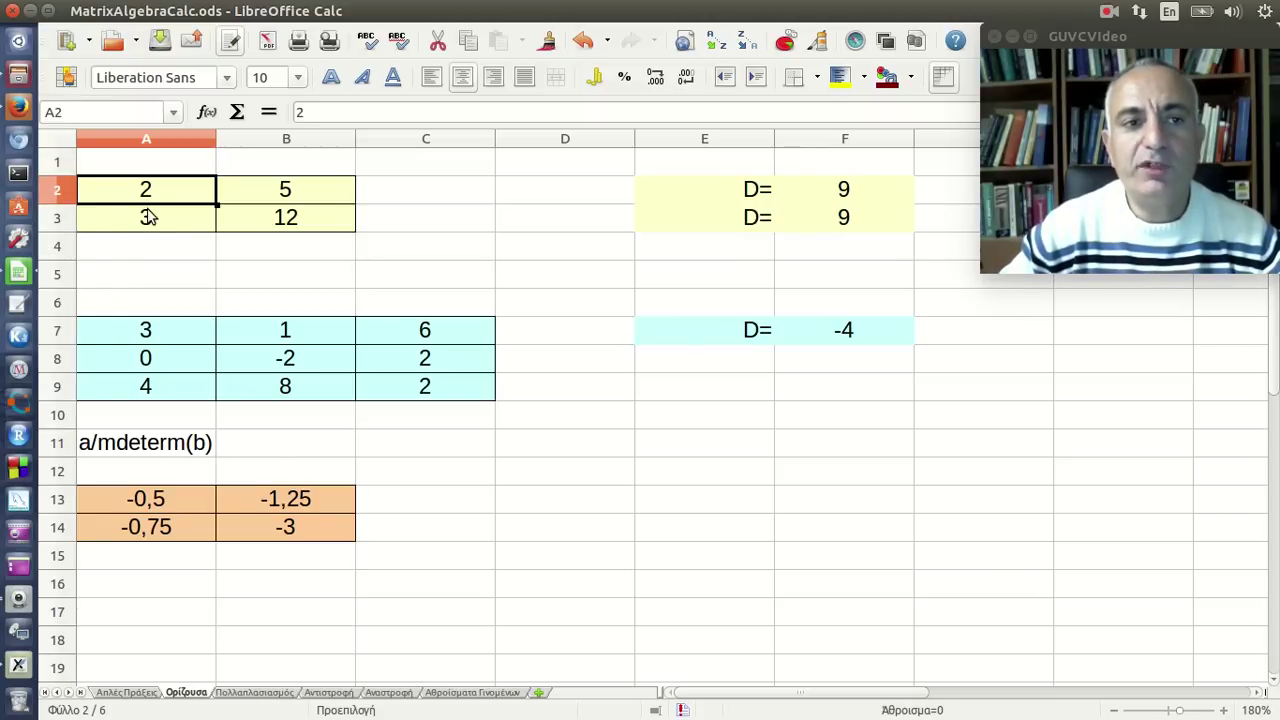
pyautogui.moveTo(166, 200); pyautogui.dragTo(245, 222)
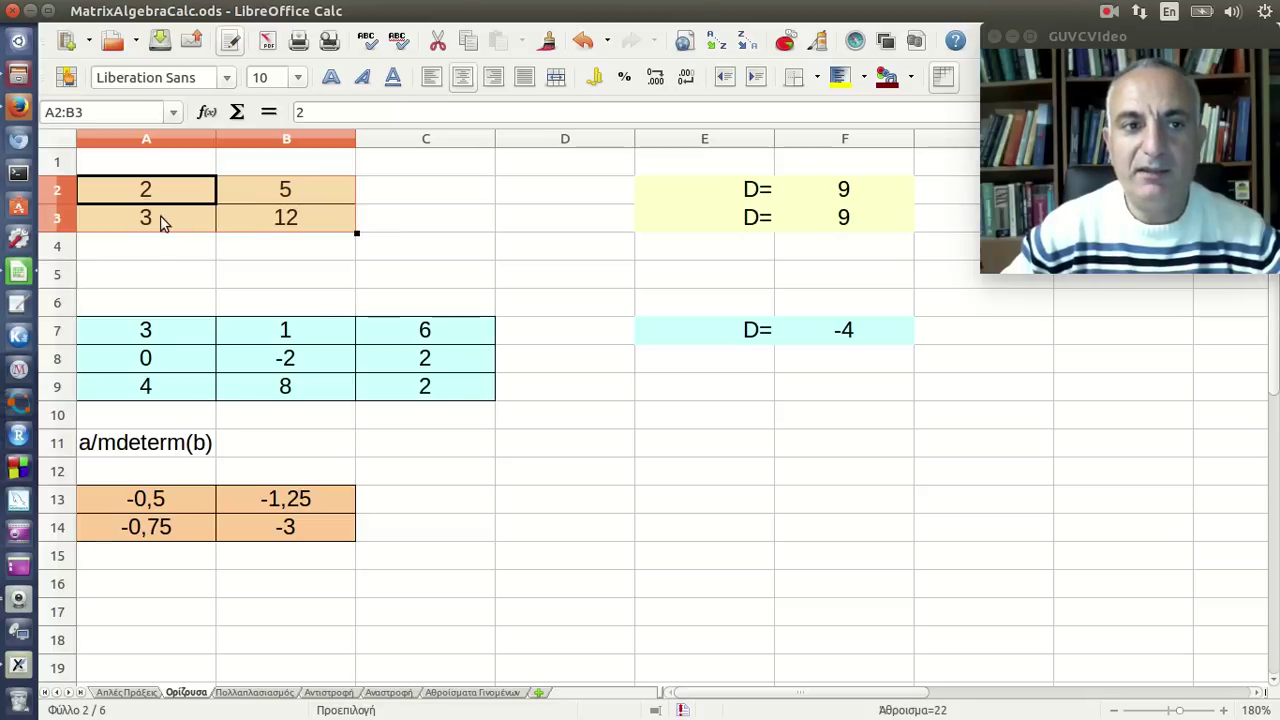
pyautogui.click(835, 200)
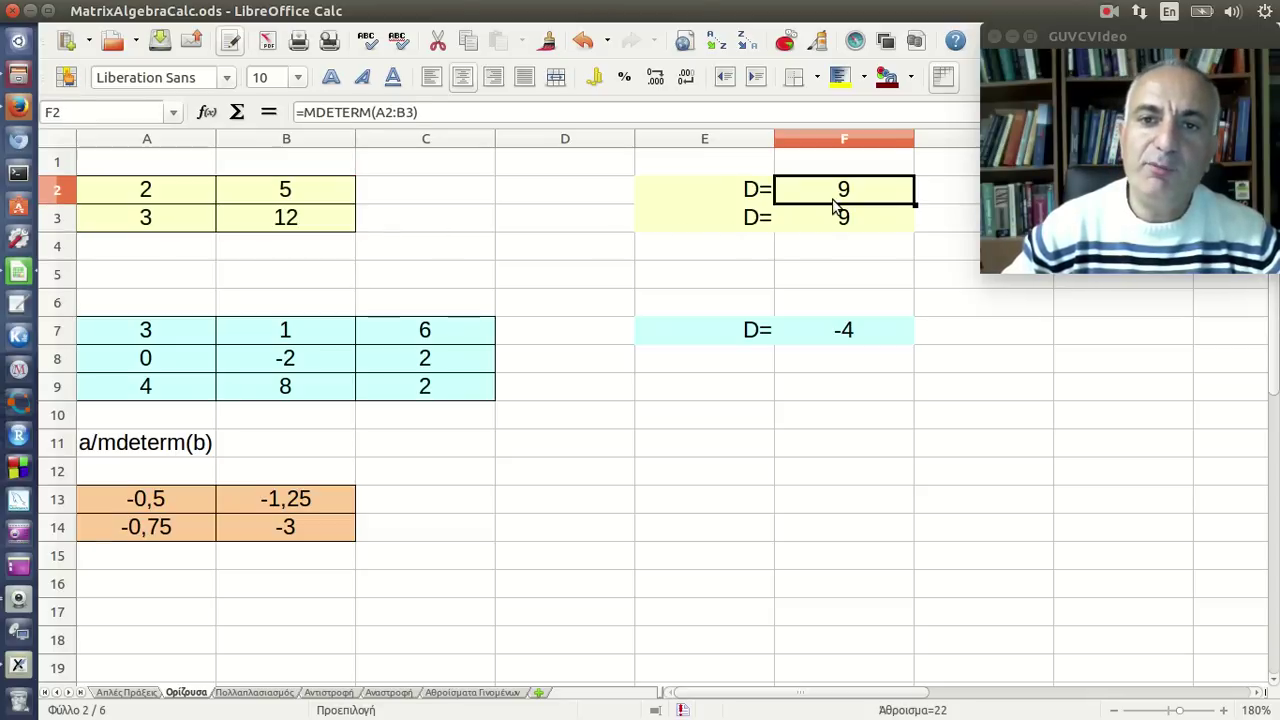
pyautogui.click(449, 114)
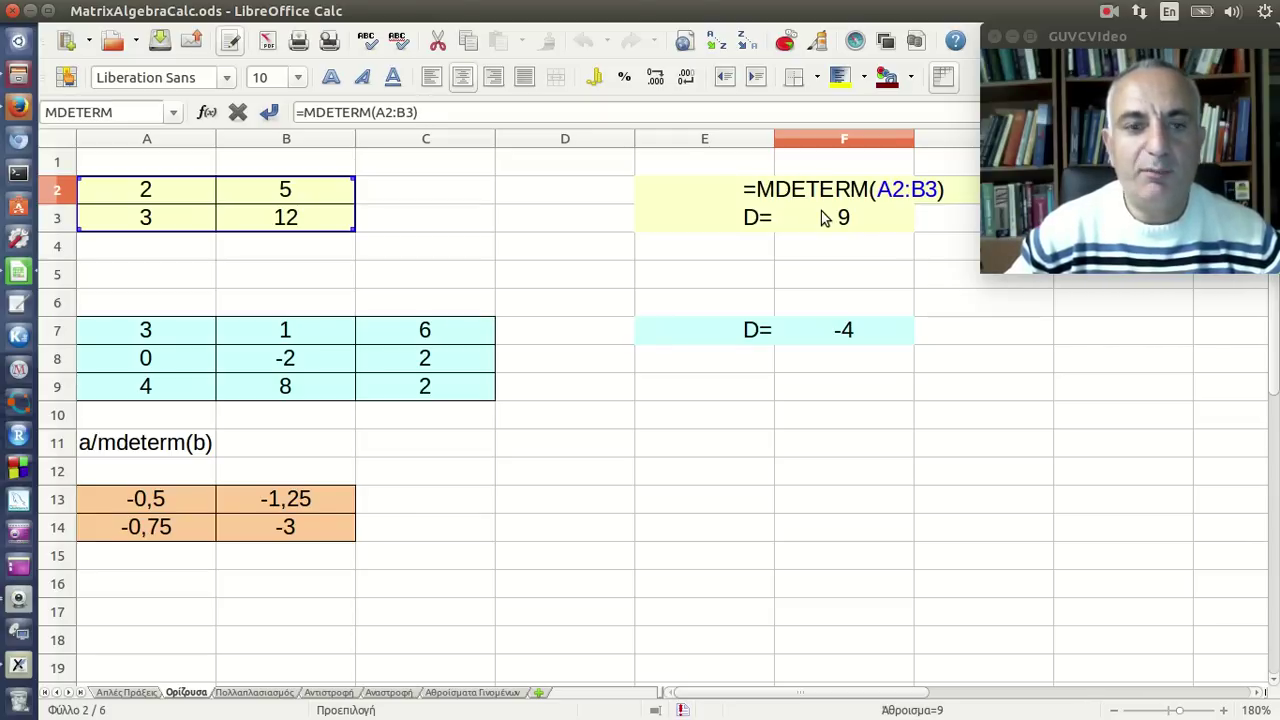
pyautogui.press('Return')
# Confirm F3's manual formula =A2*B3-A3*B2 also gives 9.
pyautogui.click(843, 220)
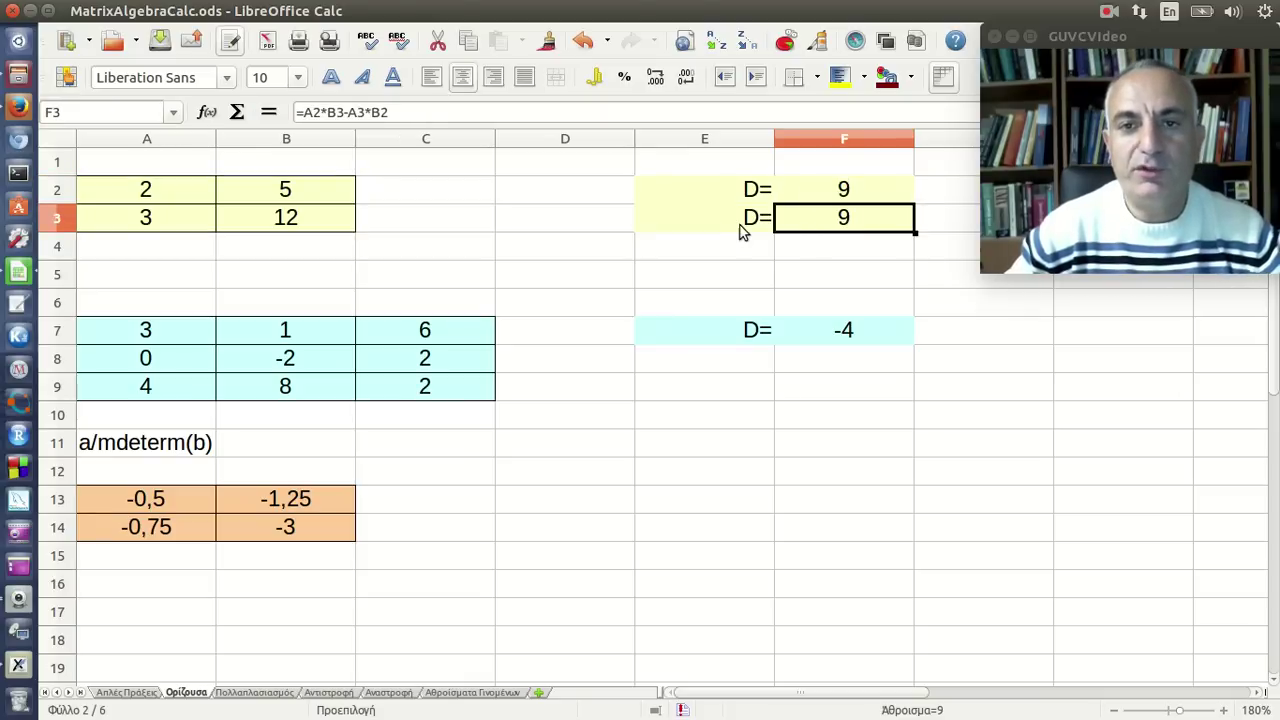
pyautogui.click(450, 113)
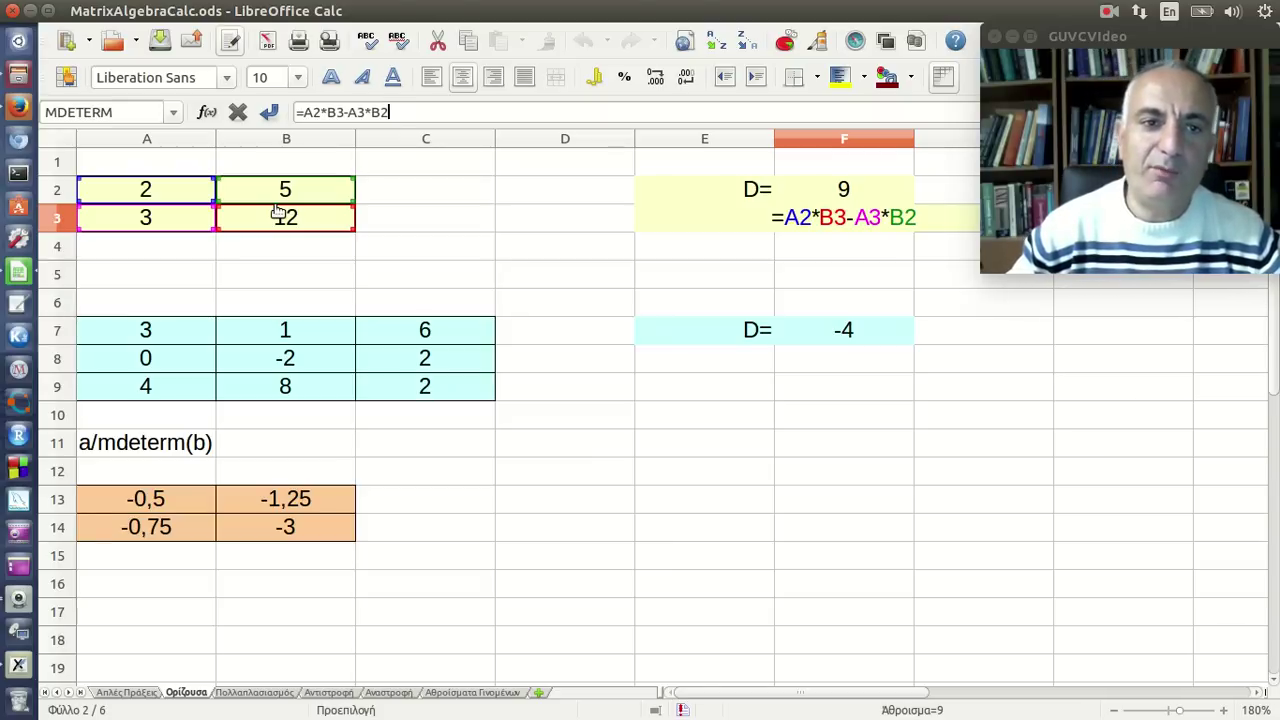
pyautogui.press('Return')
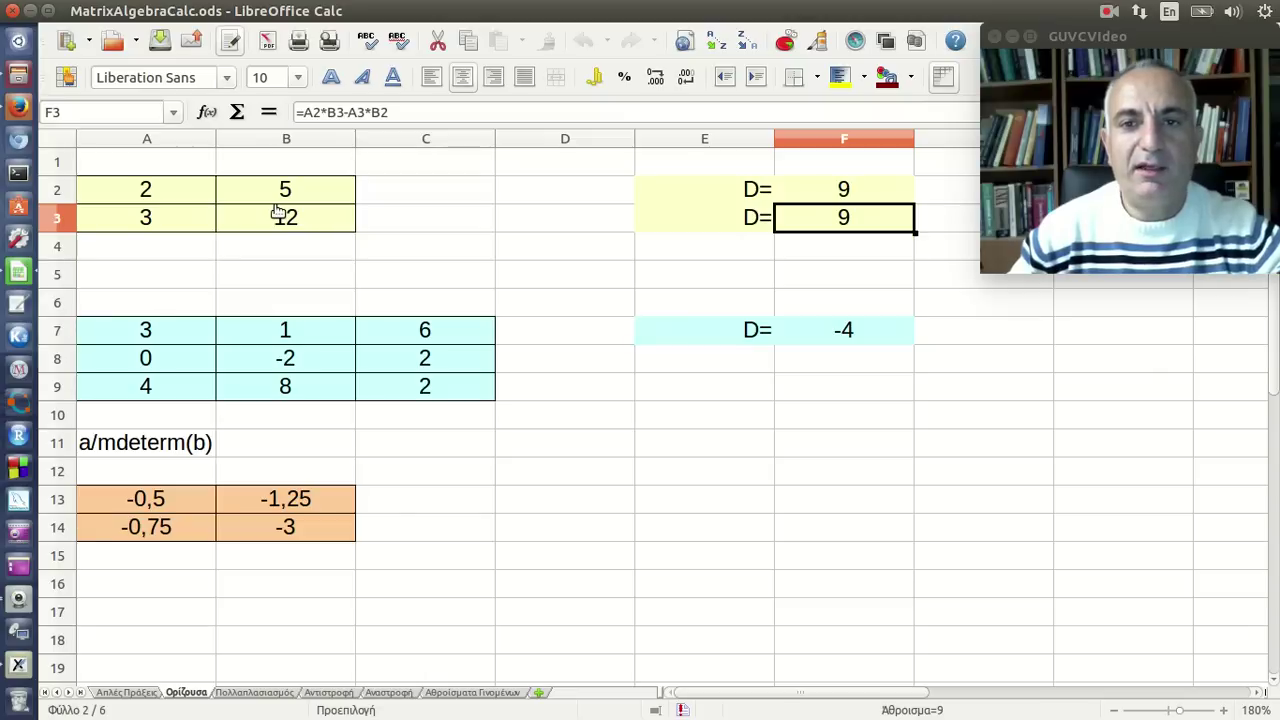
# Start a fresh Xournal page with the black pen, discarding the test mark.
pyautogui.click(19, 665)
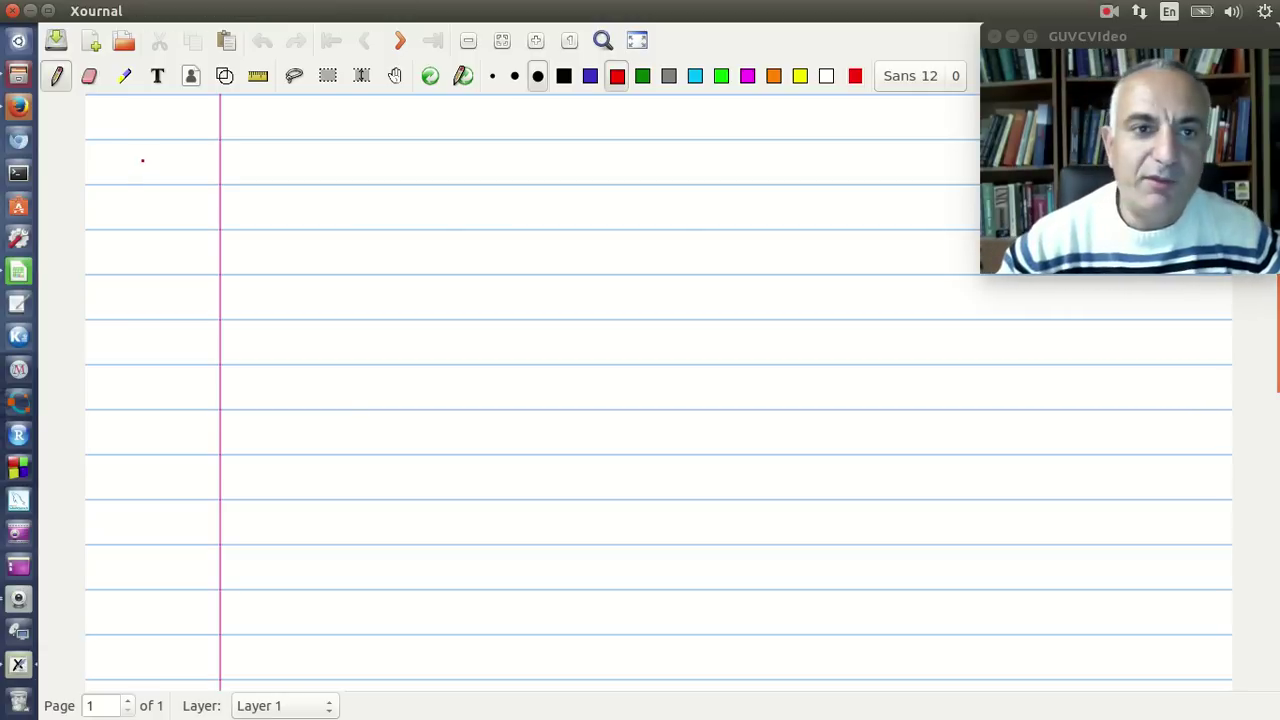
pyautogui.moveTo(304, 137); pyautogui.dragTo(327, 229)
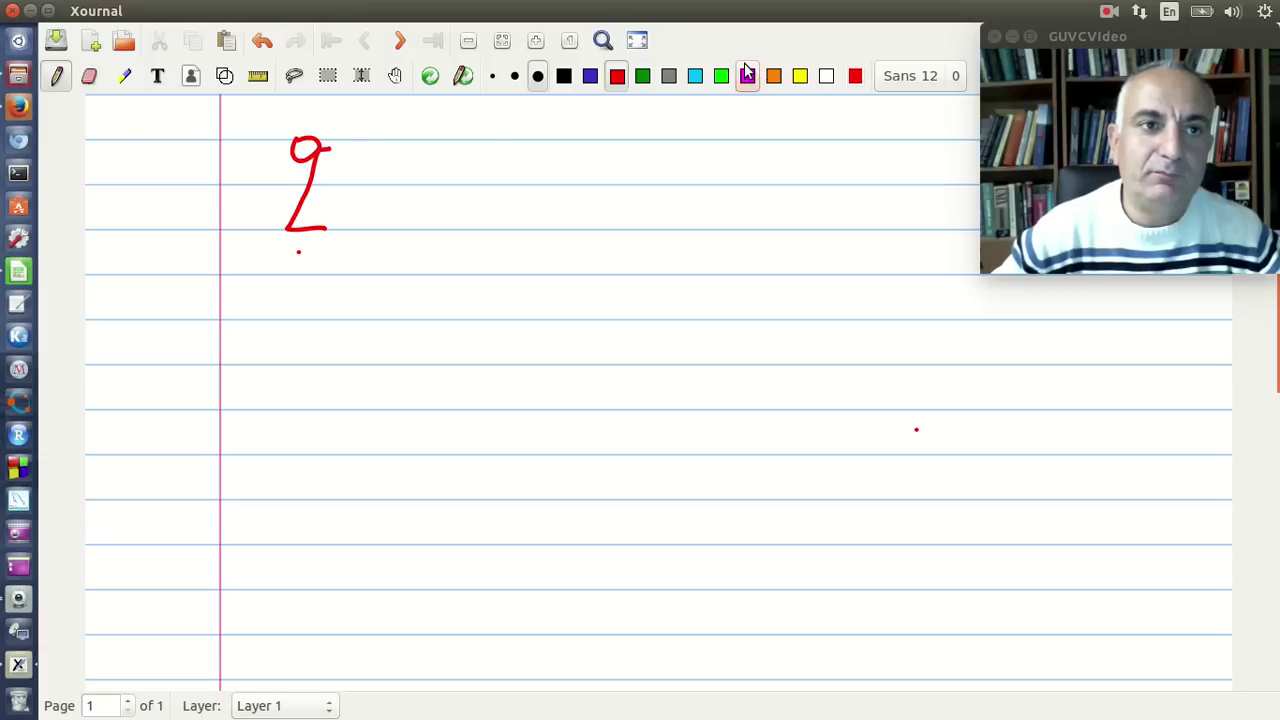
pyautogui.click(91, 42)
pyautogui.click(574, 444)
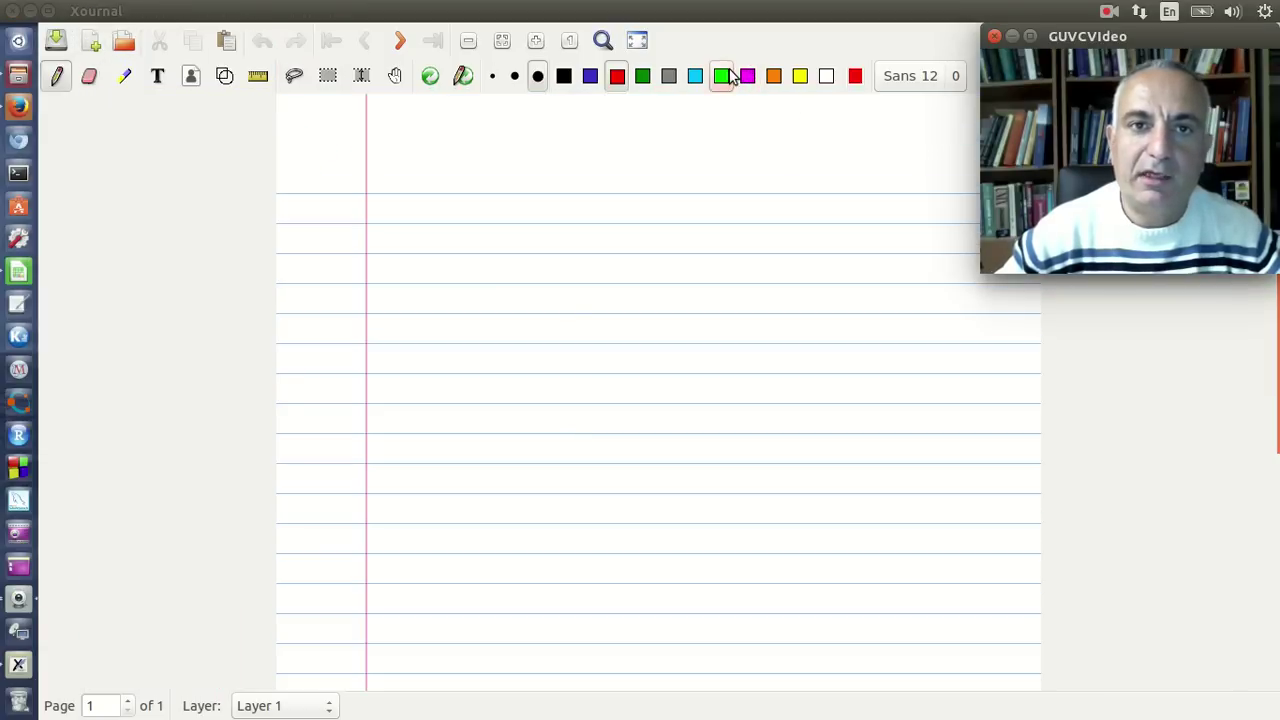
pyautogui.click(517, 80)
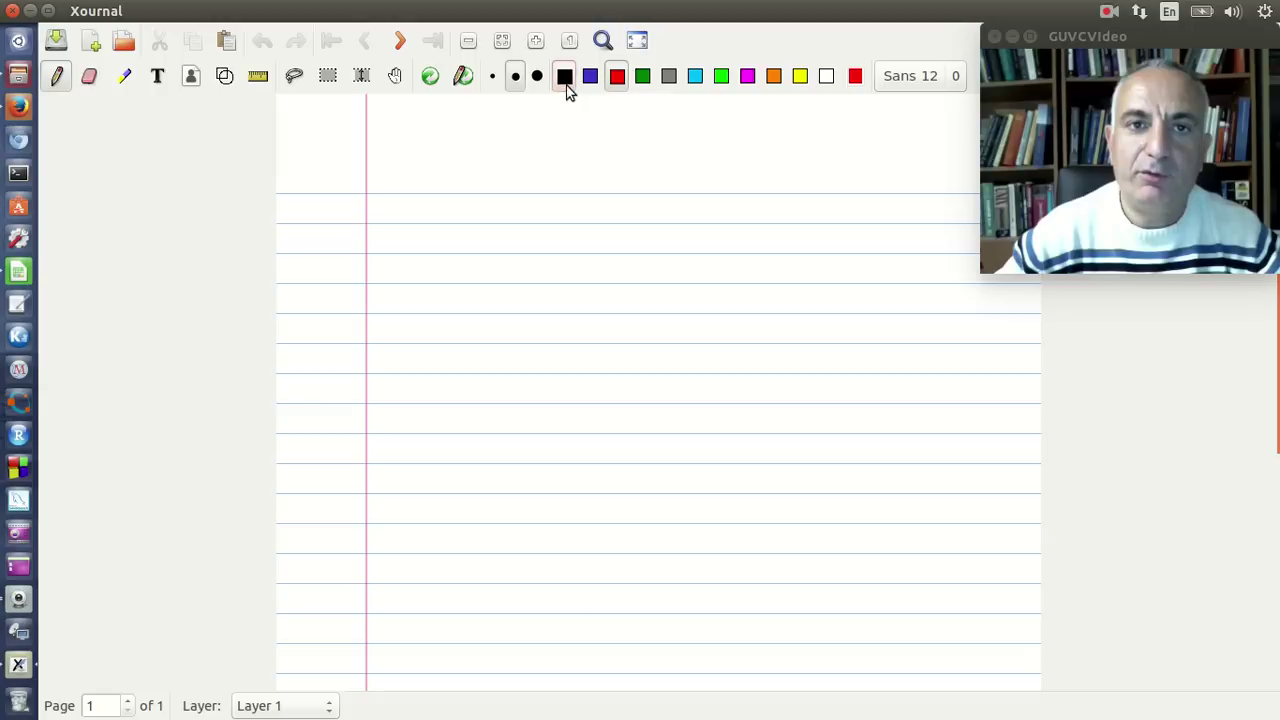
pyautogui.click(565, 79)
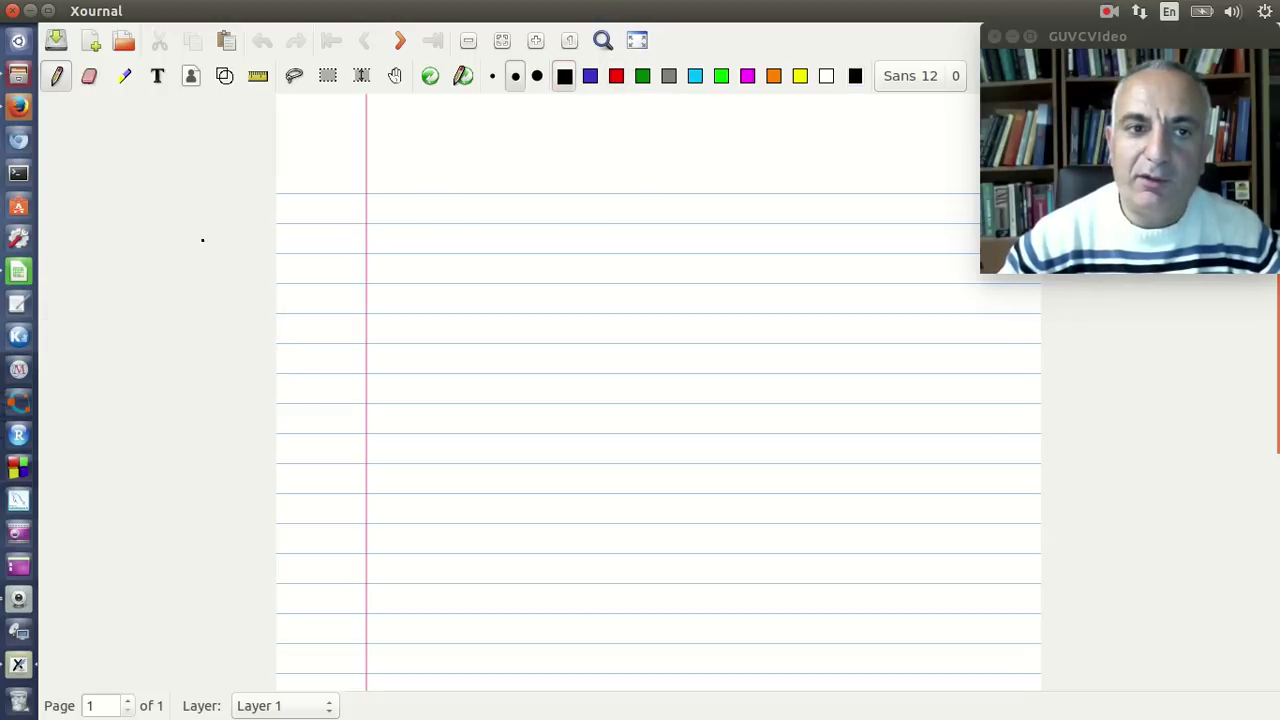
# Handwrite the bracketed matrix [2 5; 3 12], checking its values in Calc.
pyautogui.click(20, 287)
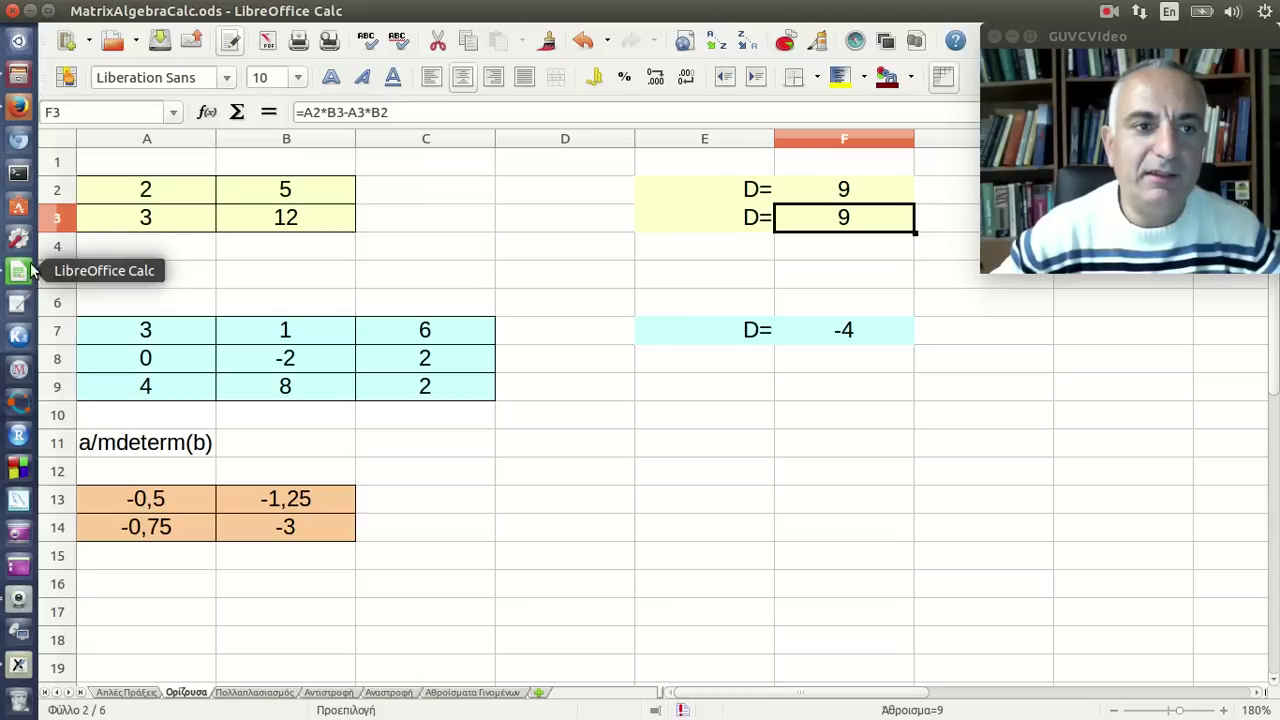
pyautogui.click(18, 664)
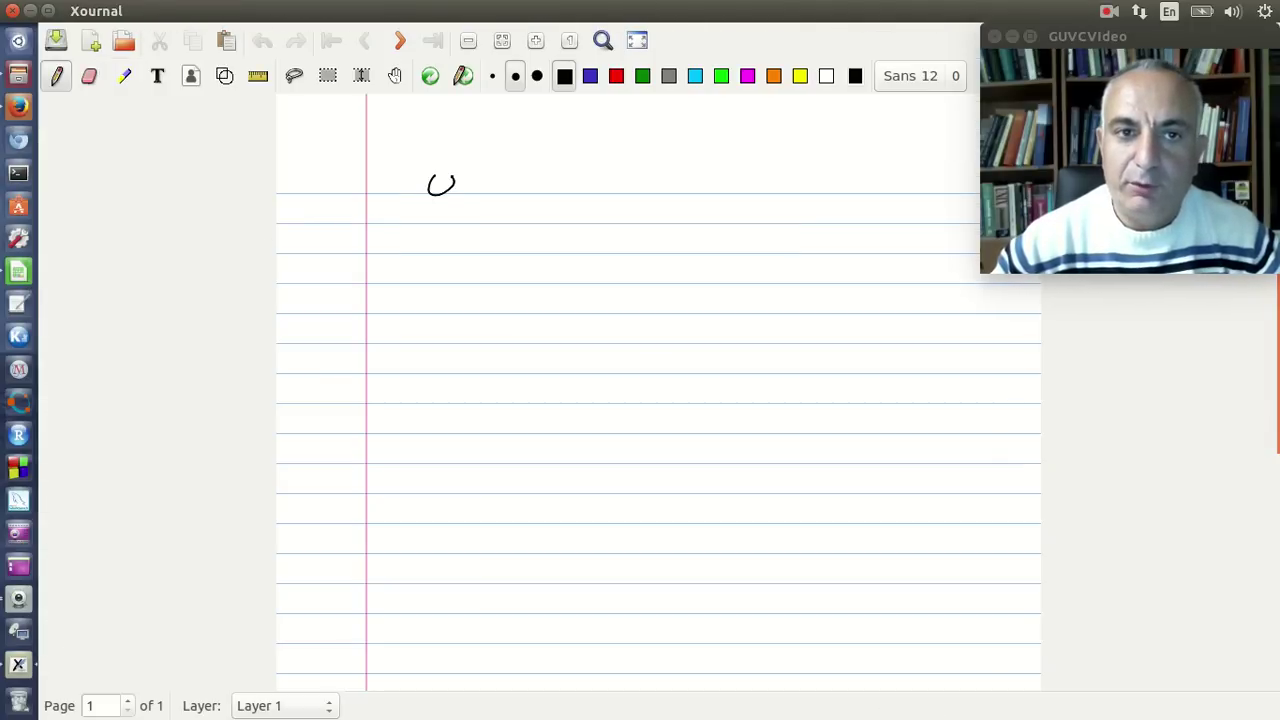
pyautogui.moveTo(454, 177); pyautogui.dragTo(426, 180)
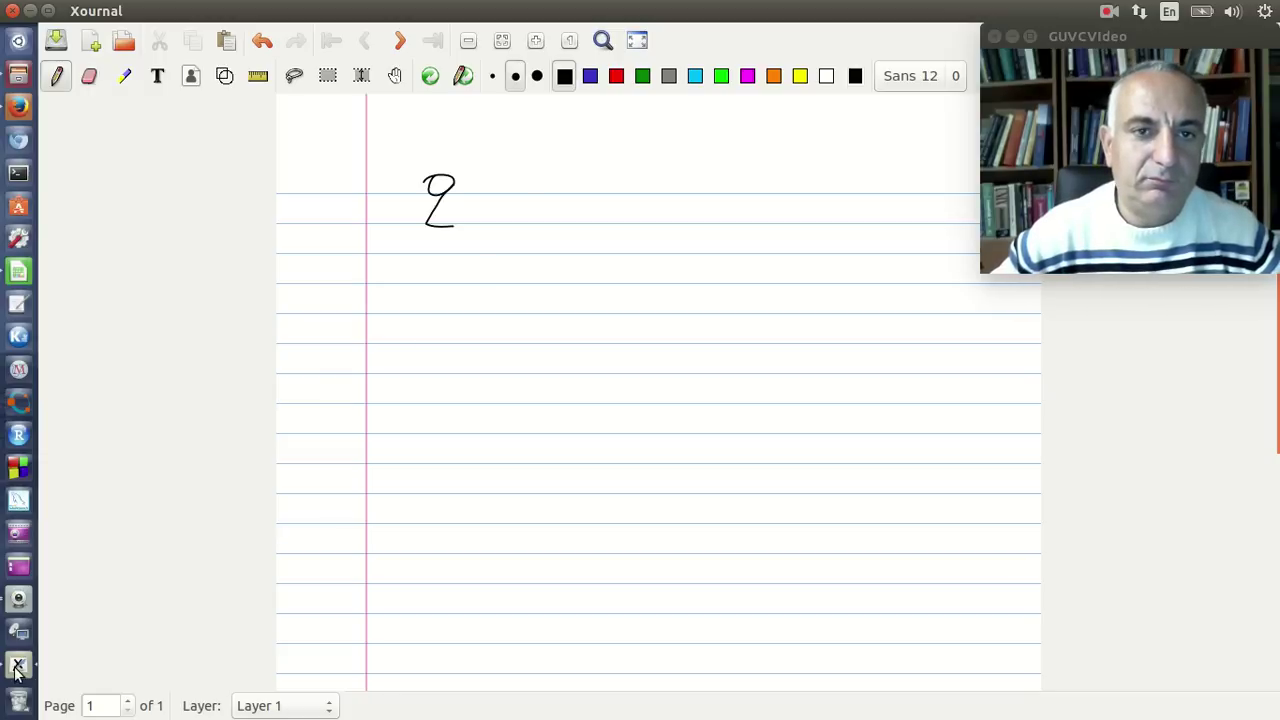
pyautogui.click(22, 279)
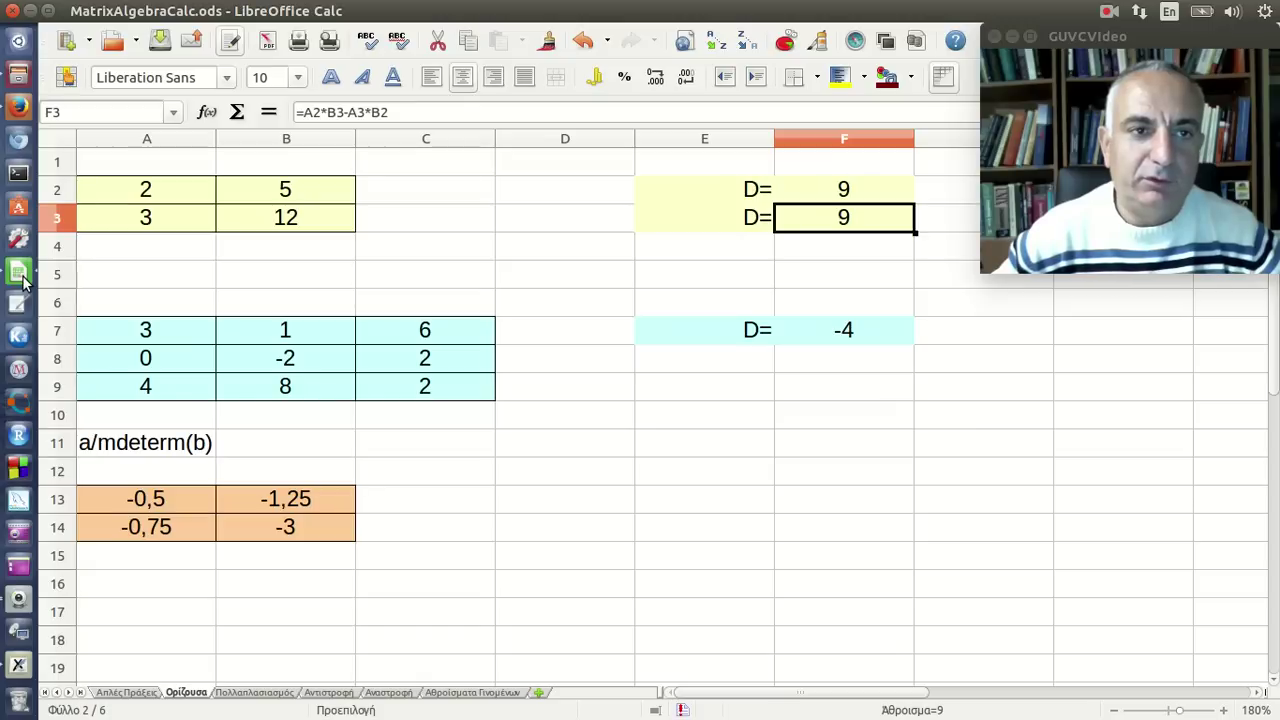
pyautogui.click(17, 670)
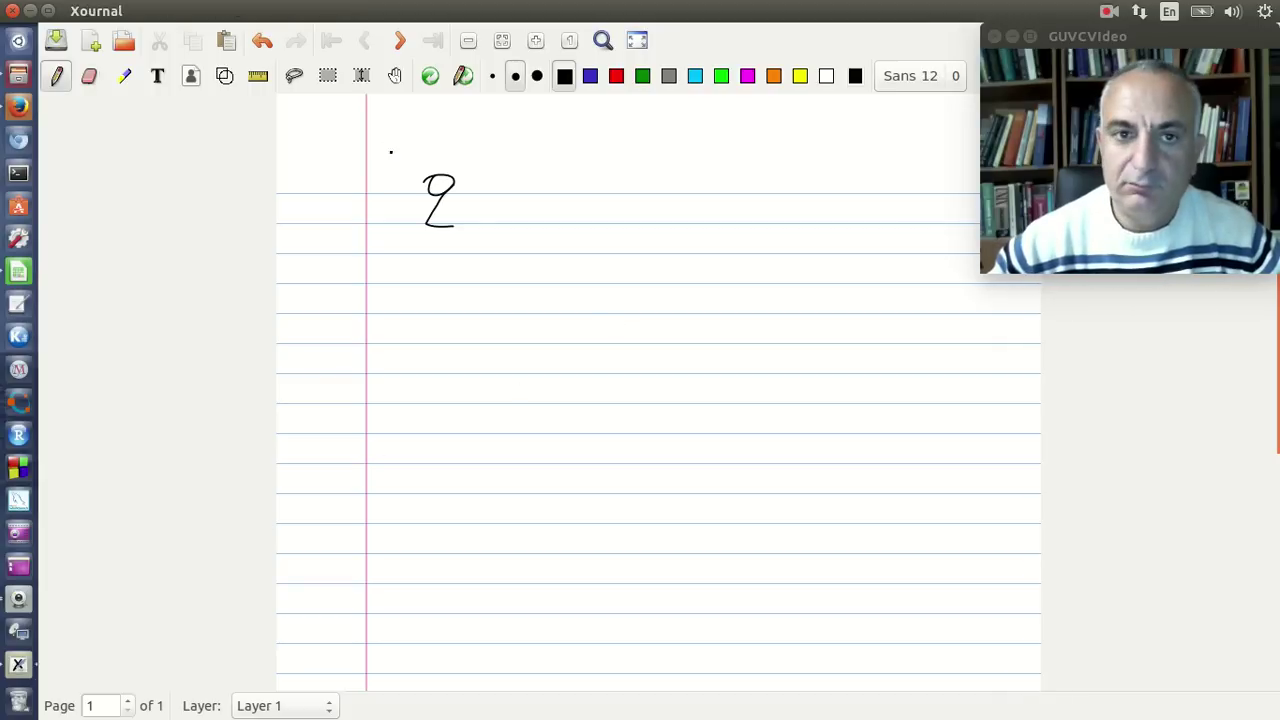
pyautogui.moveTo(525, 190); pyautogui.dragTo(522, 217)
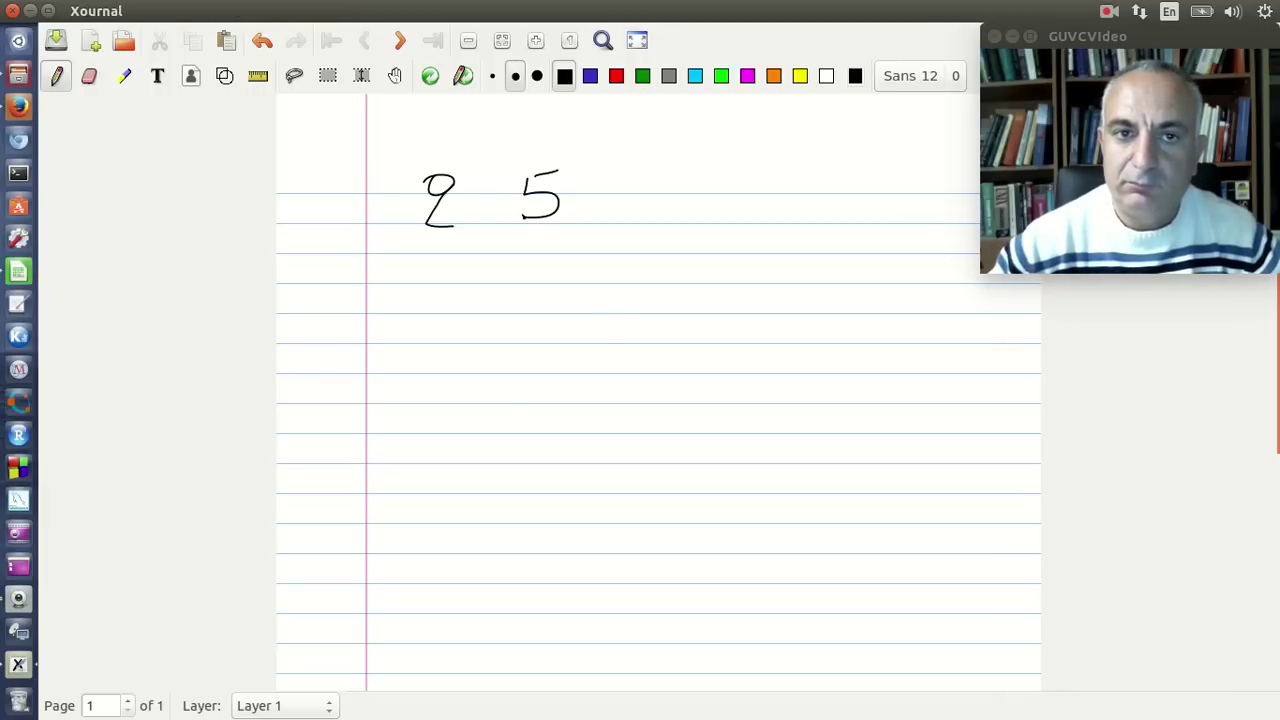
pyautogui.moveTo(427, 264); pyautogui.dragTo(434, 299)
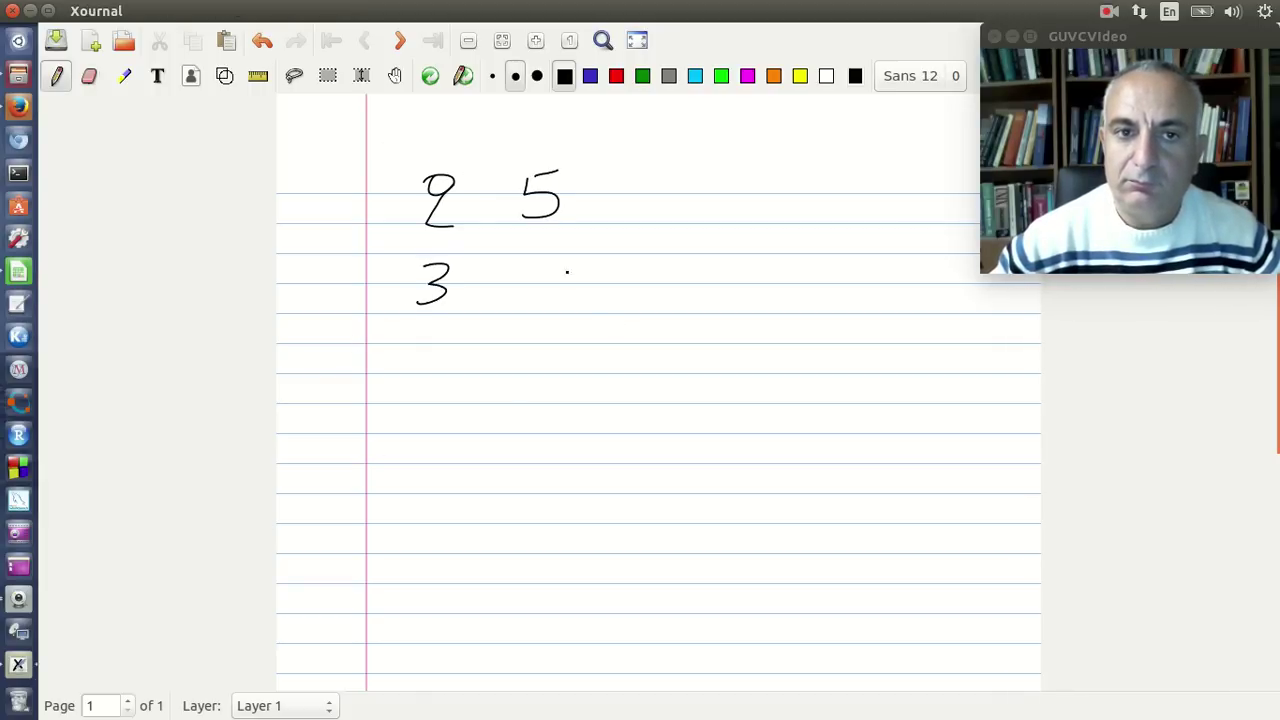
pyautogui.moveTo(576, 267)
pyautogui.mouseDown()
pyautogui.moveTo(560, 303)
pyautogui.moveTo(586, 304)
pyautogui.mouseUp()
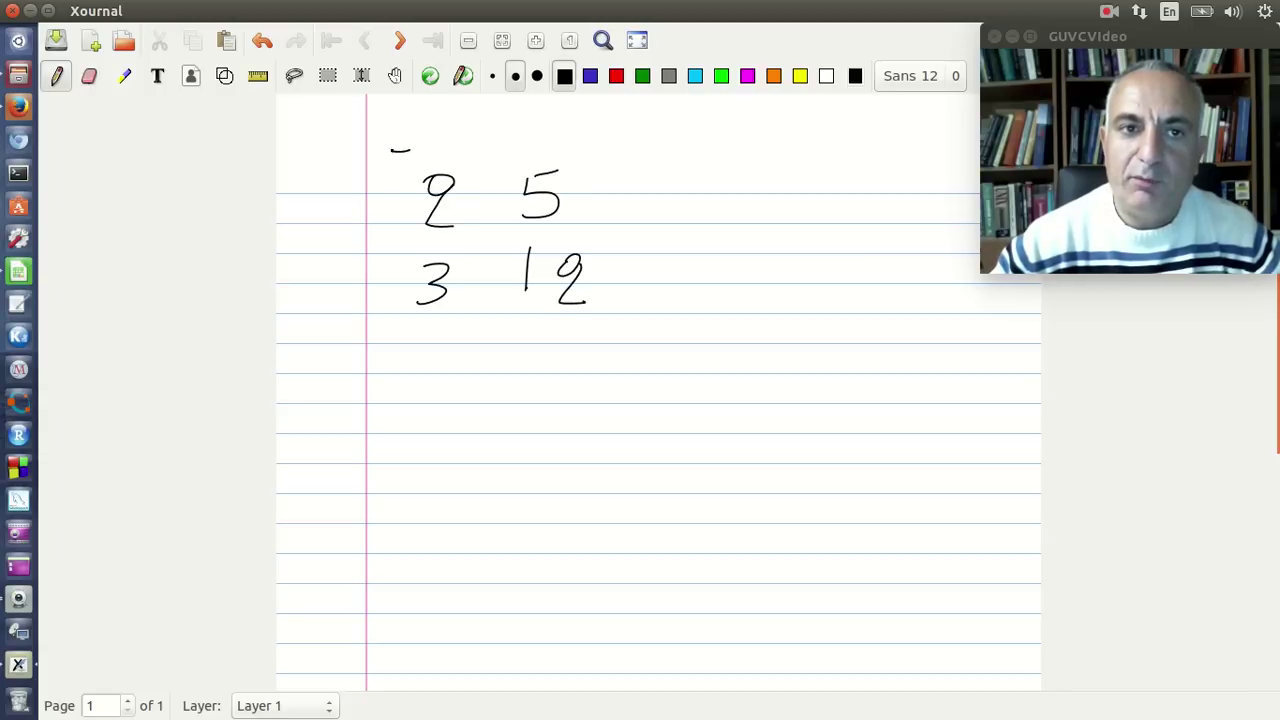
pyautogui.moveTo(391, 150); pyautogui.dragTo(394, 323)
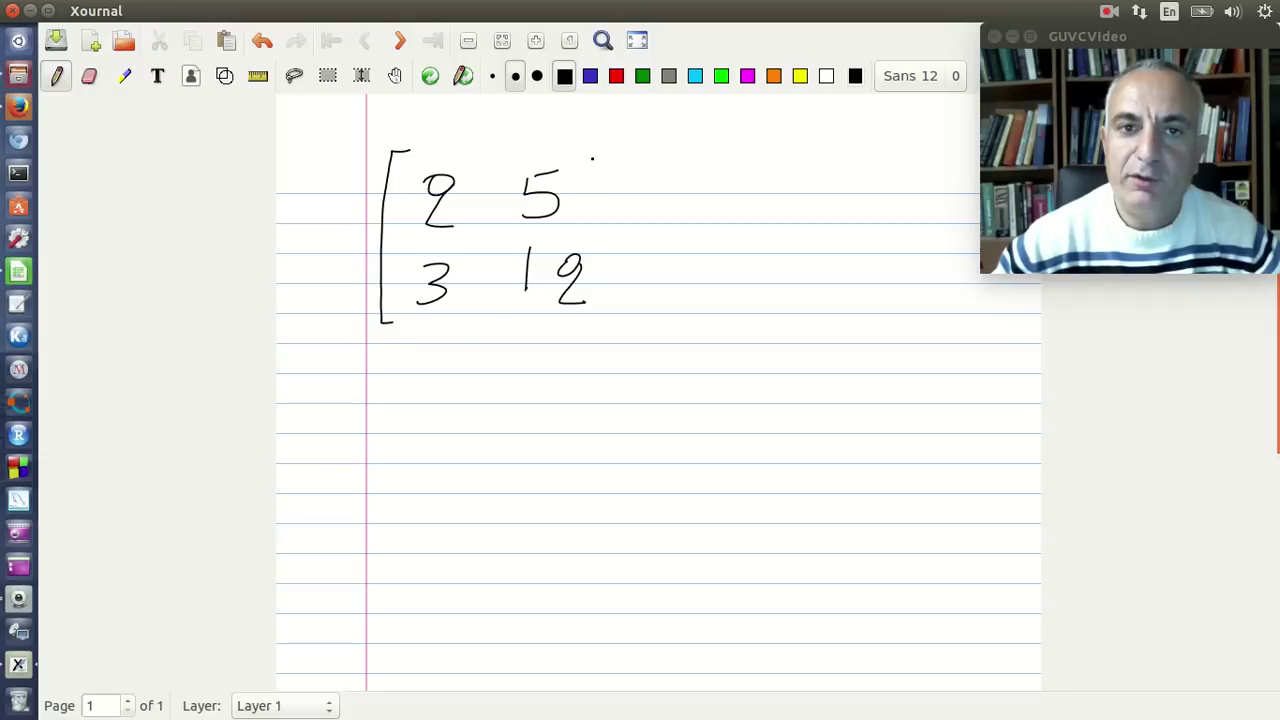
pyautogui.moveTo(610, 180); pyautogui.dragTo(586, 303)
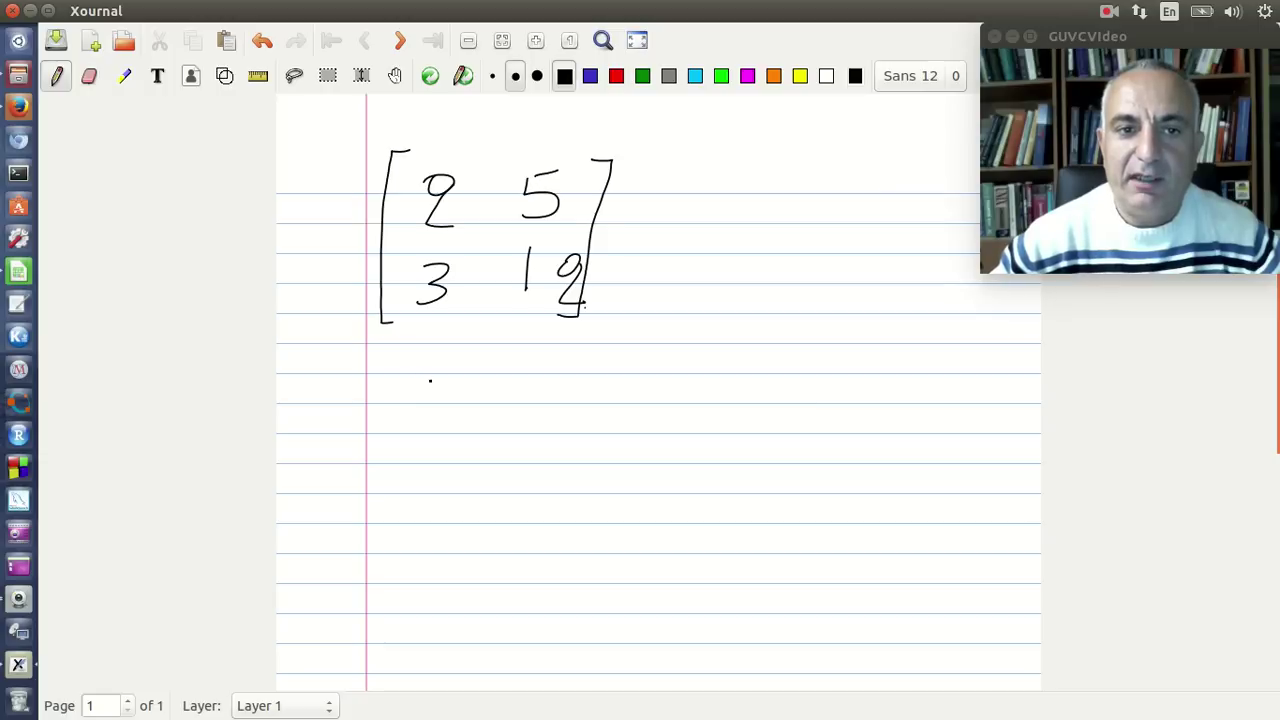
# Rewrite the matrix below as a determinant between vertical bars.
pyautogui.moveTo(425, 380)
pyautogui.mouseDown()
pyautogui.moveTo(444, 413)
pyautogui.moveTo(422, 478)
pyautogui.mouseUp()
pyautogui.moveTo(525, 380); pyautogui.dragTo(544, 375)
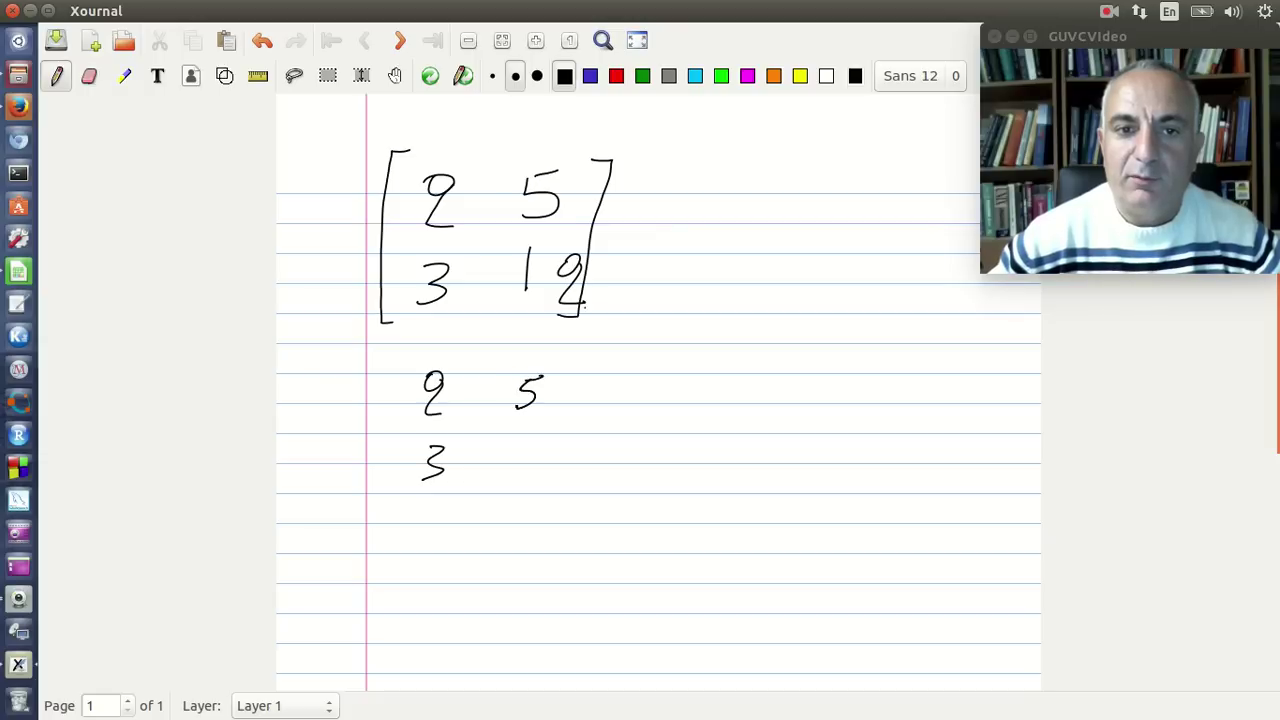
pyautogui.moveTo(532, 438); pyautogui.dragTo(540, 463)
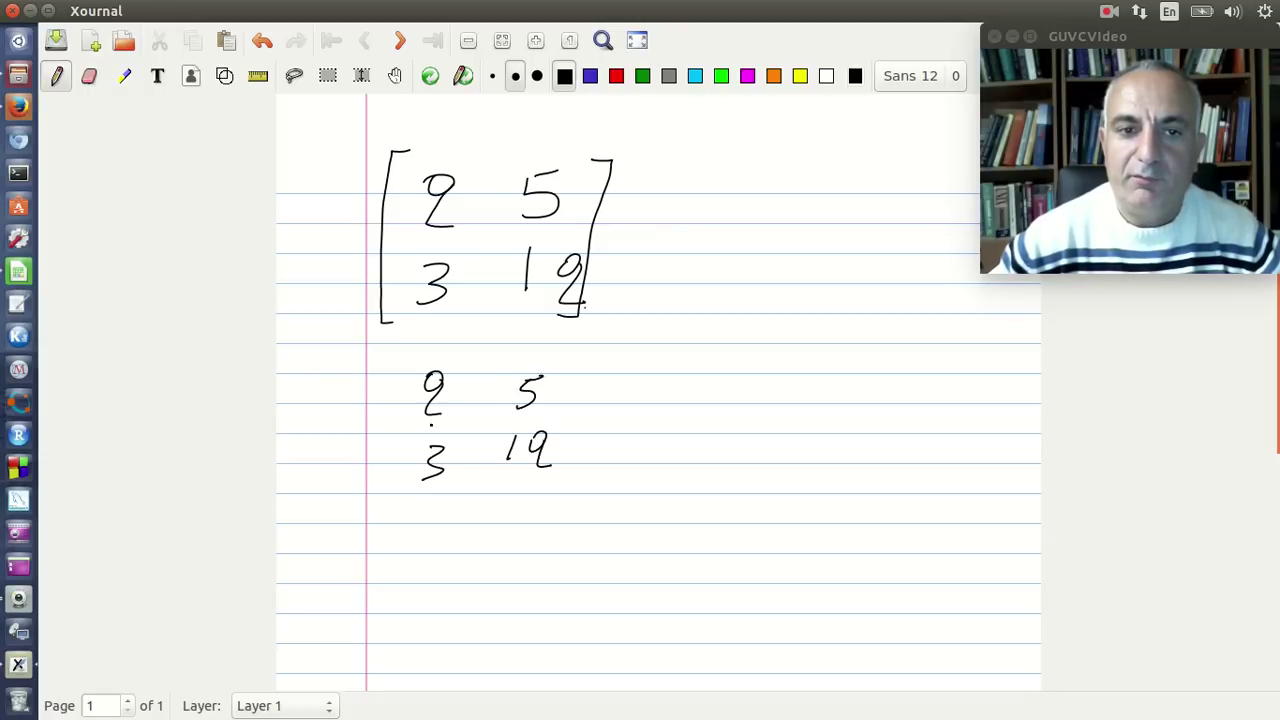
pyautogui.moveTo(400, 357); pyautogui.dragTo(388, 497)
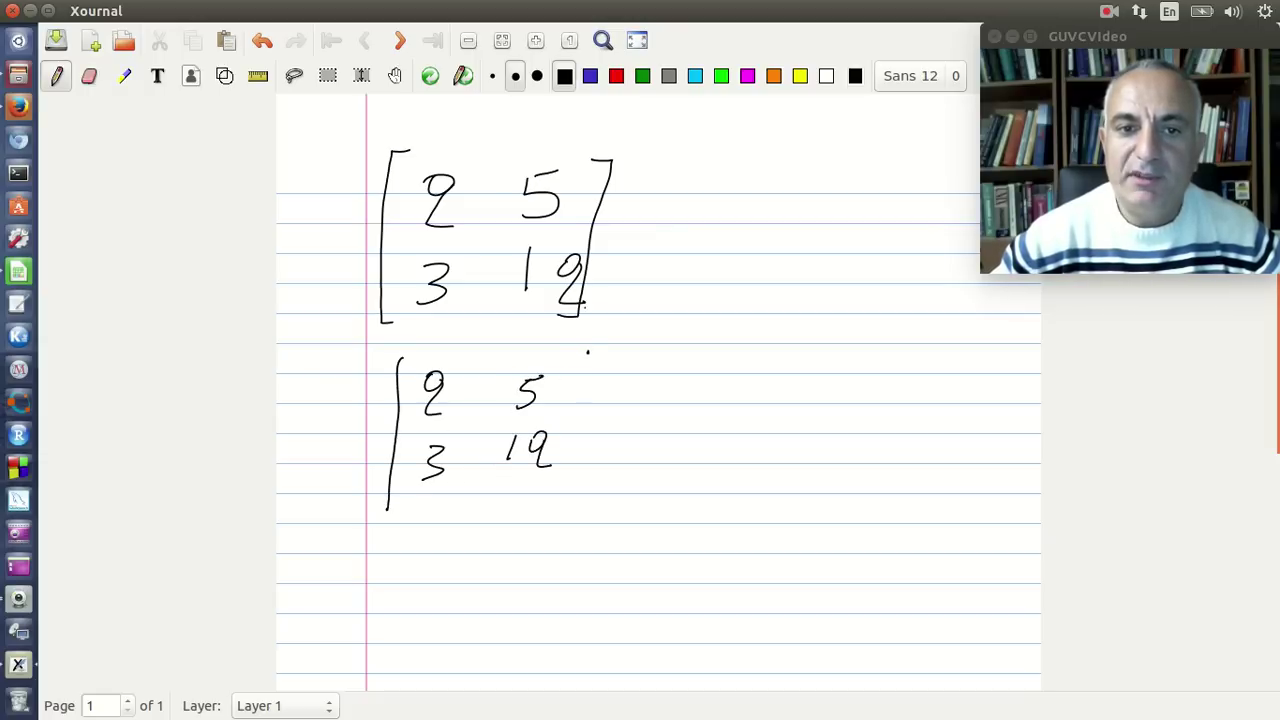
pyautogui.moveTo(588, 352); pyautogui.dragTo(559, 488)
# Write the working 2×12 − 3×5 = 24 − 15 = 9 beside the determinant.
pyautogui.moveTo(598, 426); pyautogui.dragTo(692, 431)
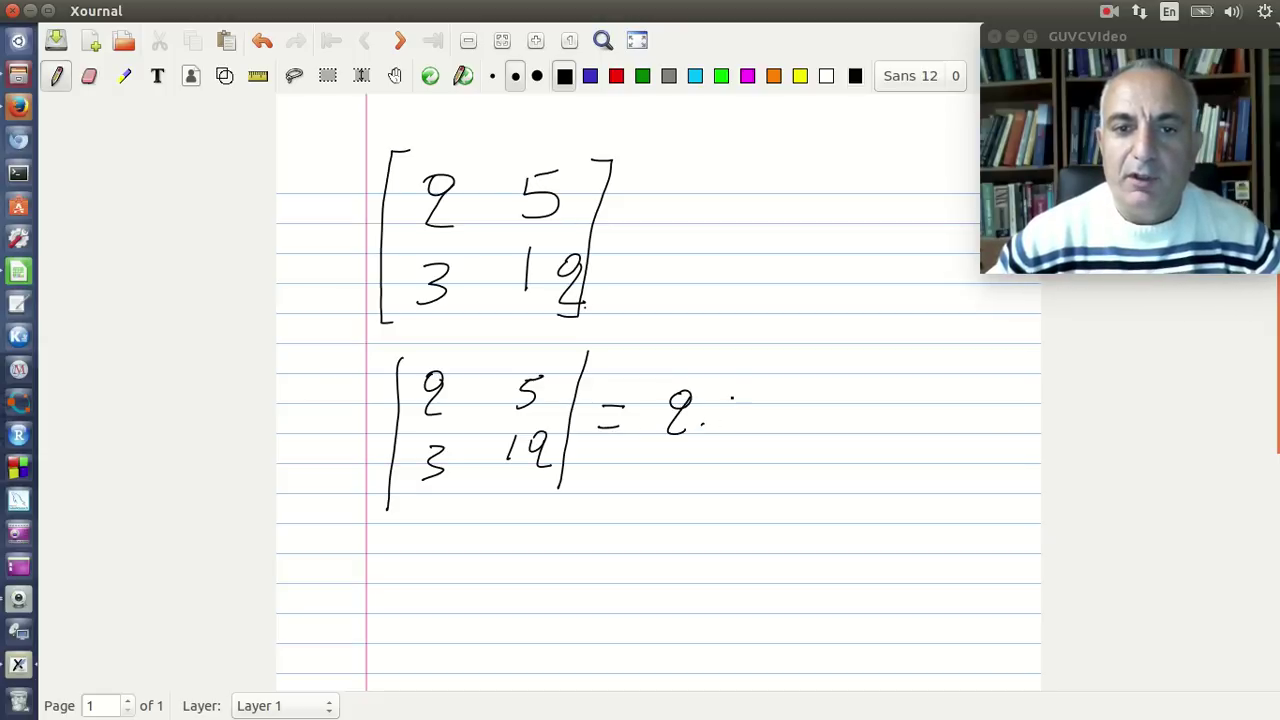
pyautogui.moveTo(738, 392); pyautogui.dragTo(725, 428)
pyautogui.moveTo(746, 404); pyautogui.dragTo(768, 430)
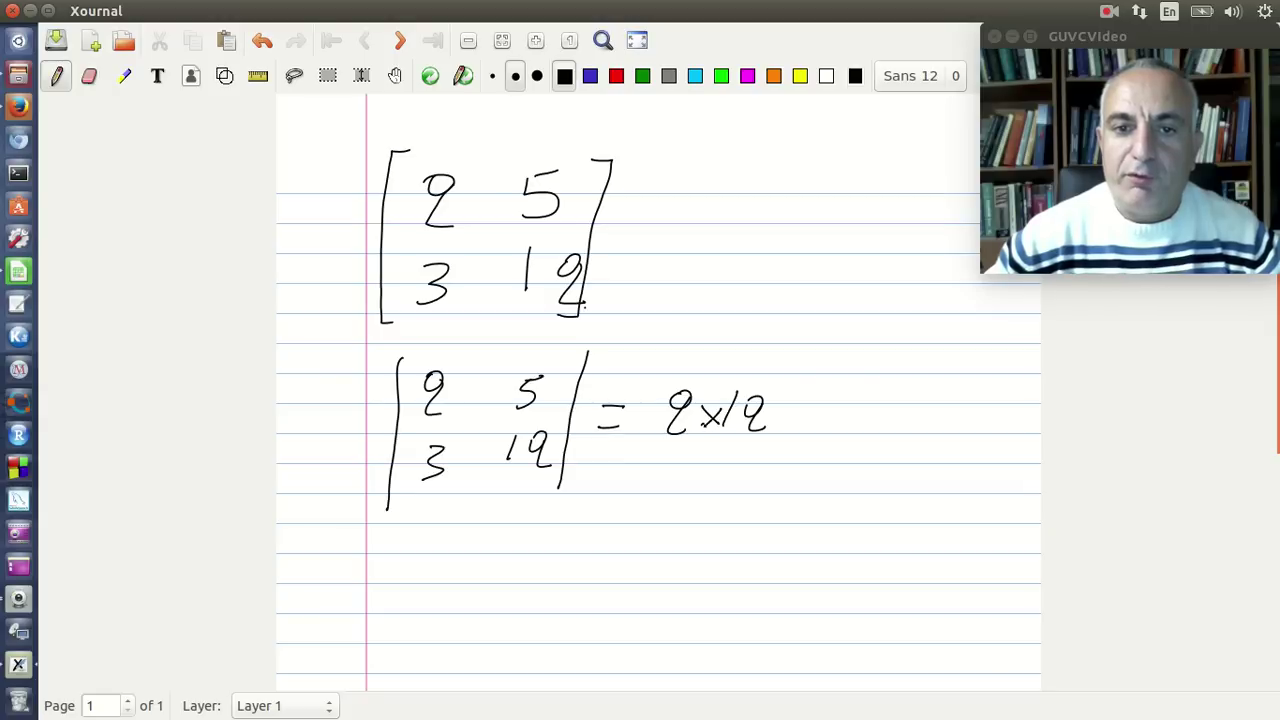
pyautogui.click(782, 420)
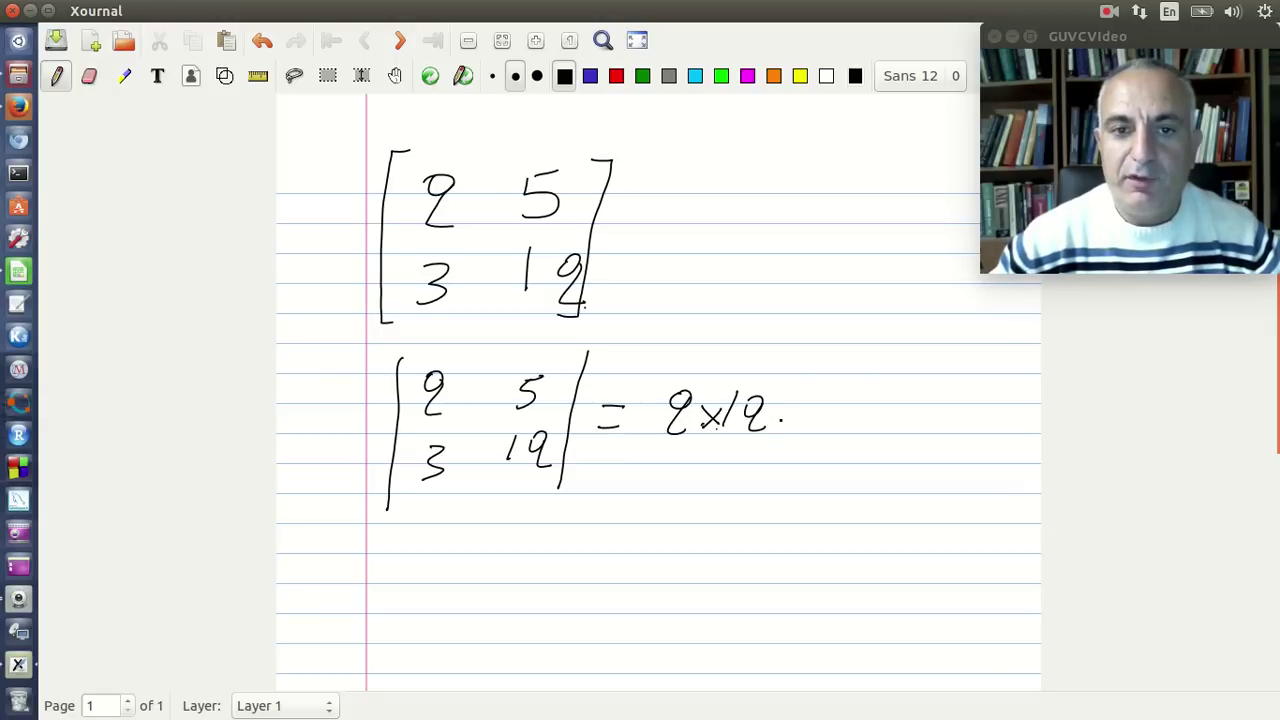
pyautogui.moveTo(783, 419); pyautogui.dragTo(824, 431)
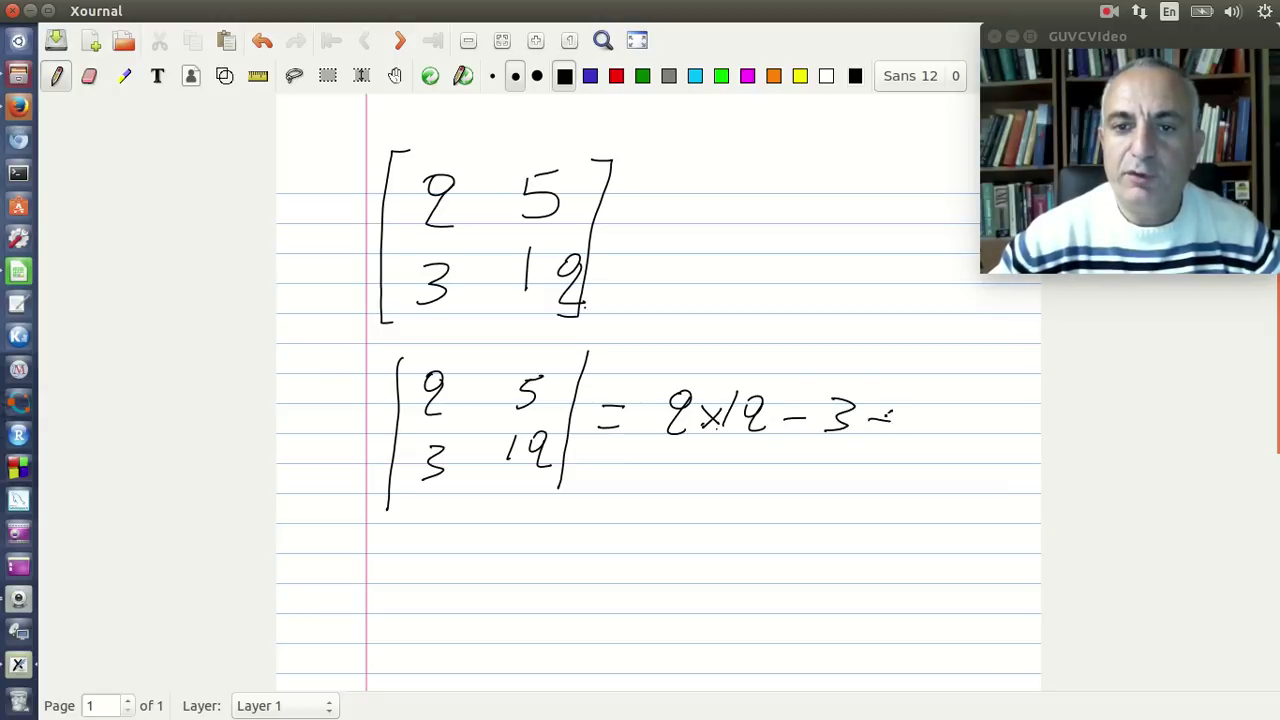
pyautogui.moveTo(916, 400); pyautogui.dragTo(912, 440)
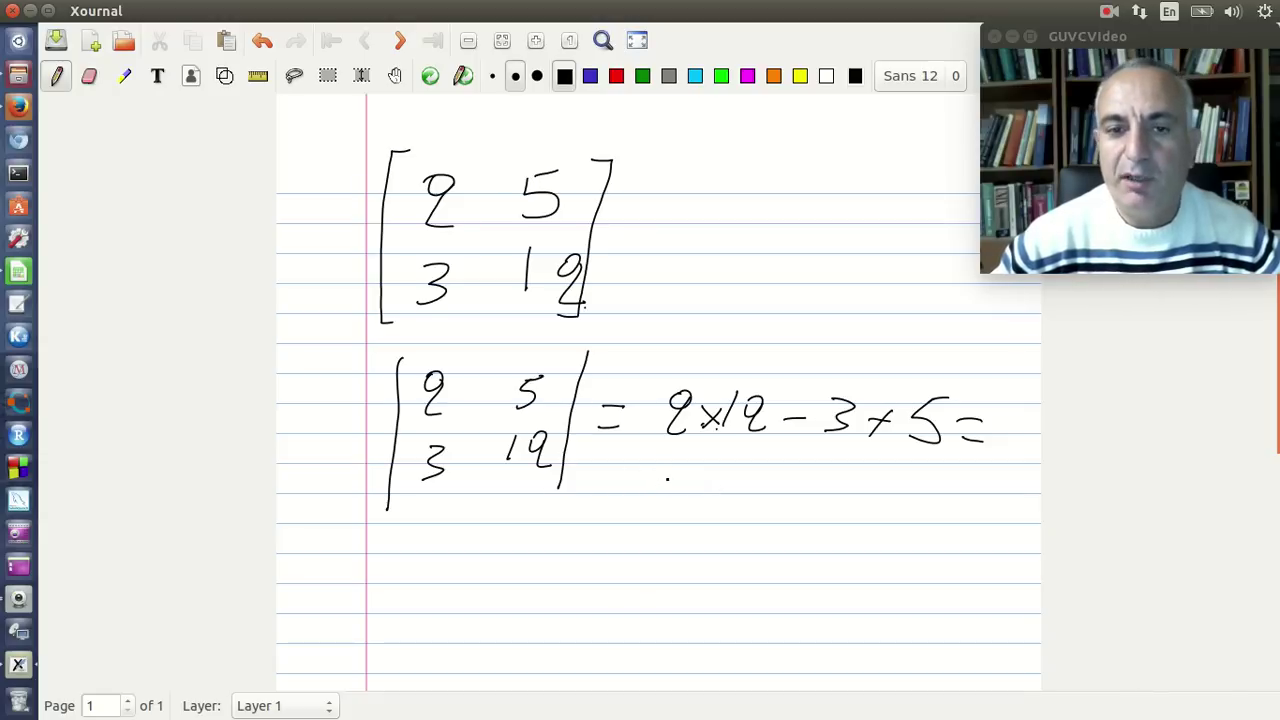
pyautogui.moveTo(681, 461); pyautogui.dragTo(682, 463)
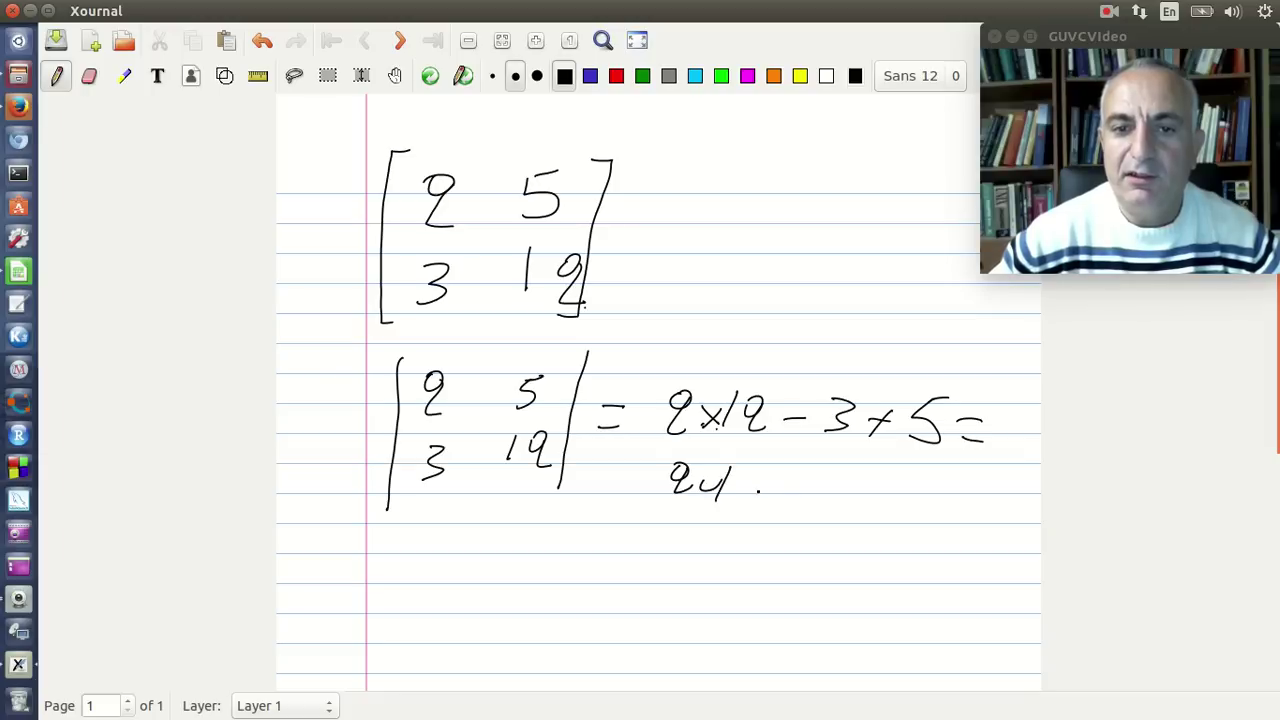
pyautogui.moveTo(880, 476); pyautogui.dragTo(852, 507)
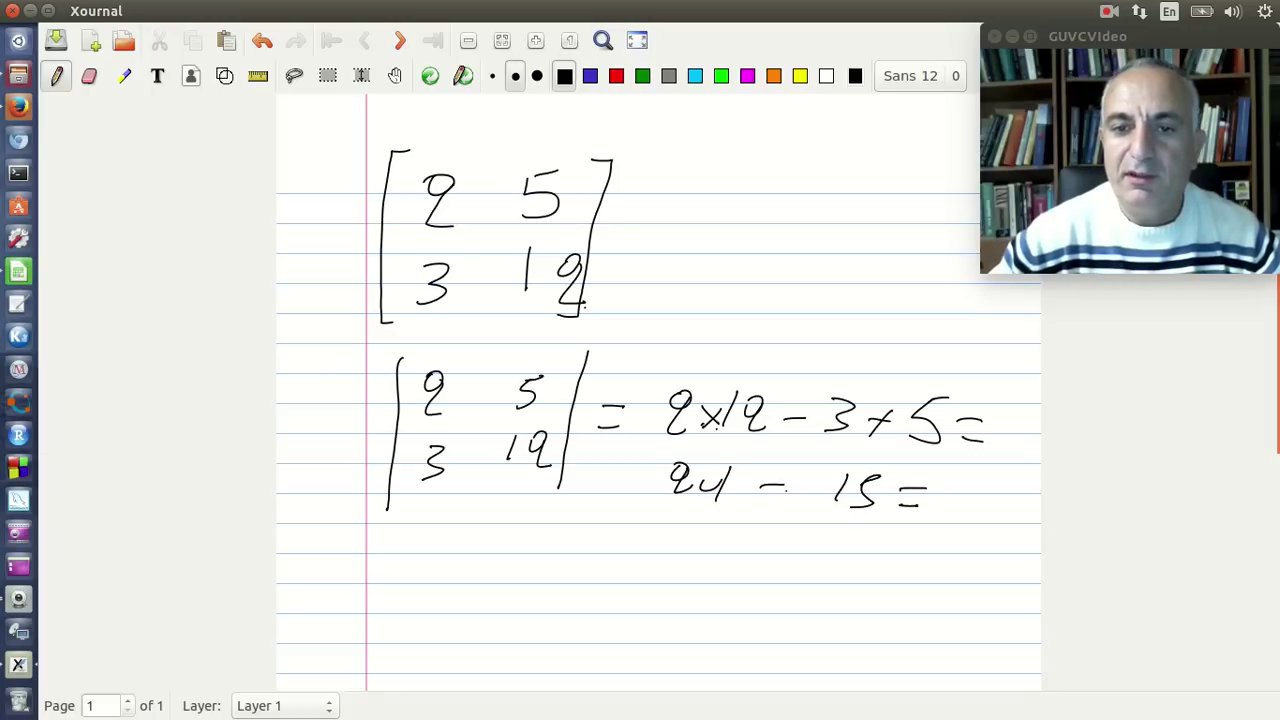
pyautogui.moveTo(973, 488)
pyautogui.mouseDown()
pyautogui.moveTo(994, 478)
pyautogui.moveTo(960, 526)
pyautogui.mouseUp()
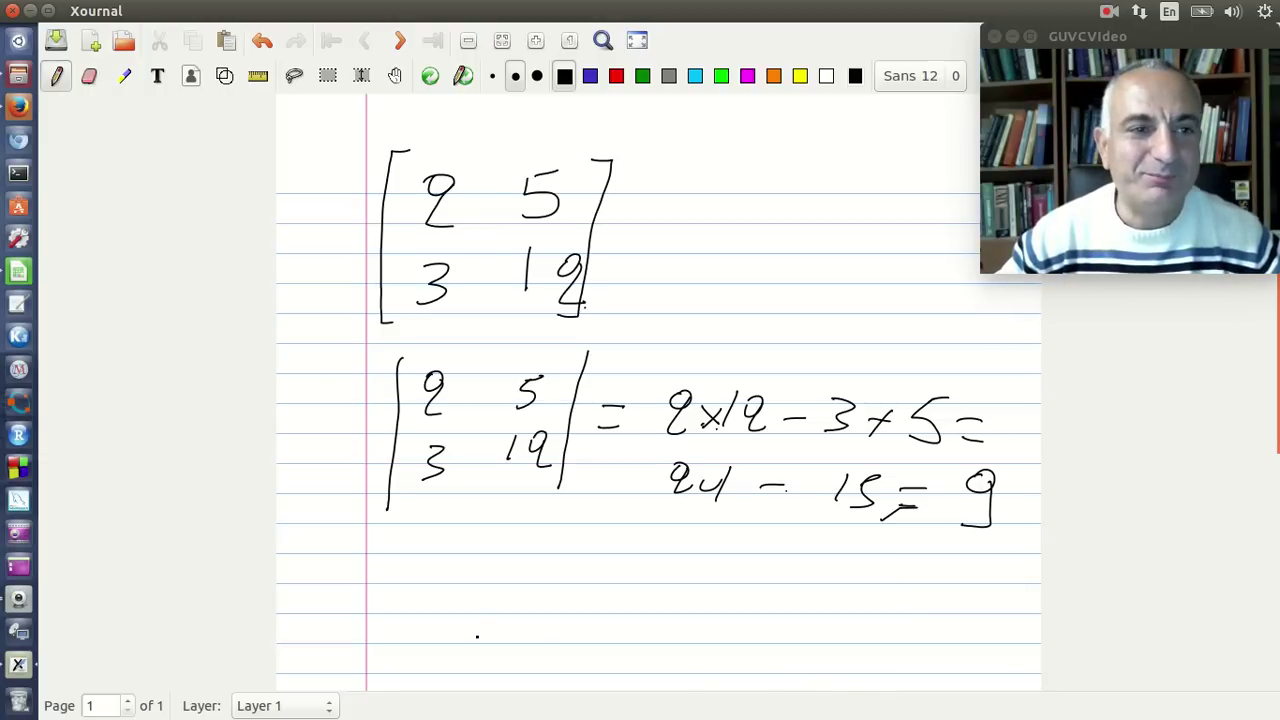
# Retype F2 as =MDETERM(A2:B3) to confirm 9, then clear F2.
pyautogui.click(22, 281)
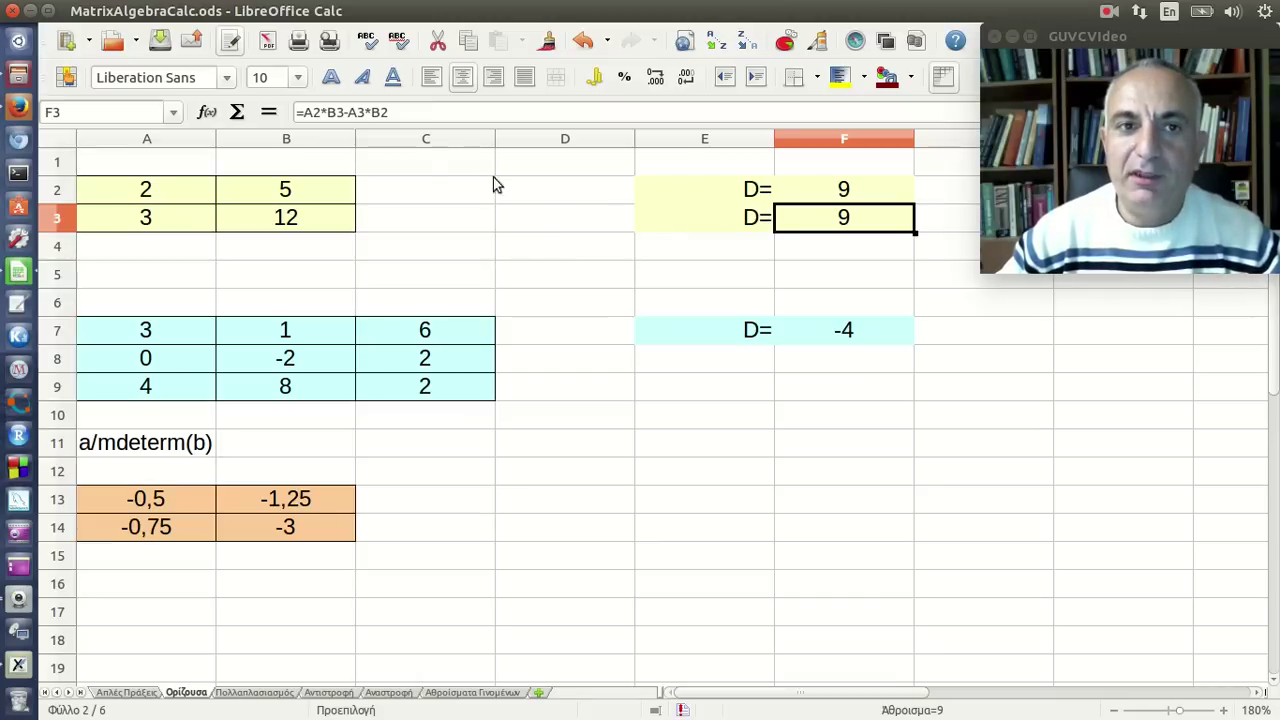
pyautogui.click(410, 112)
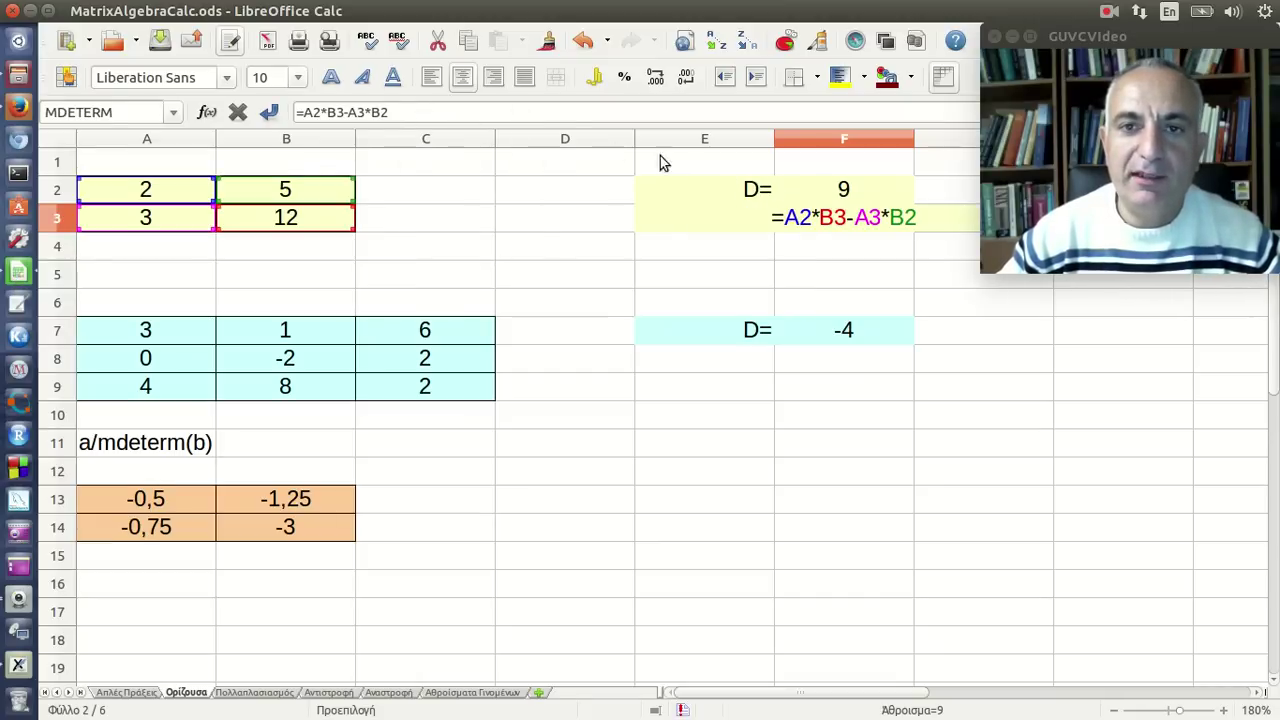
pyautogui.click(822, 195)
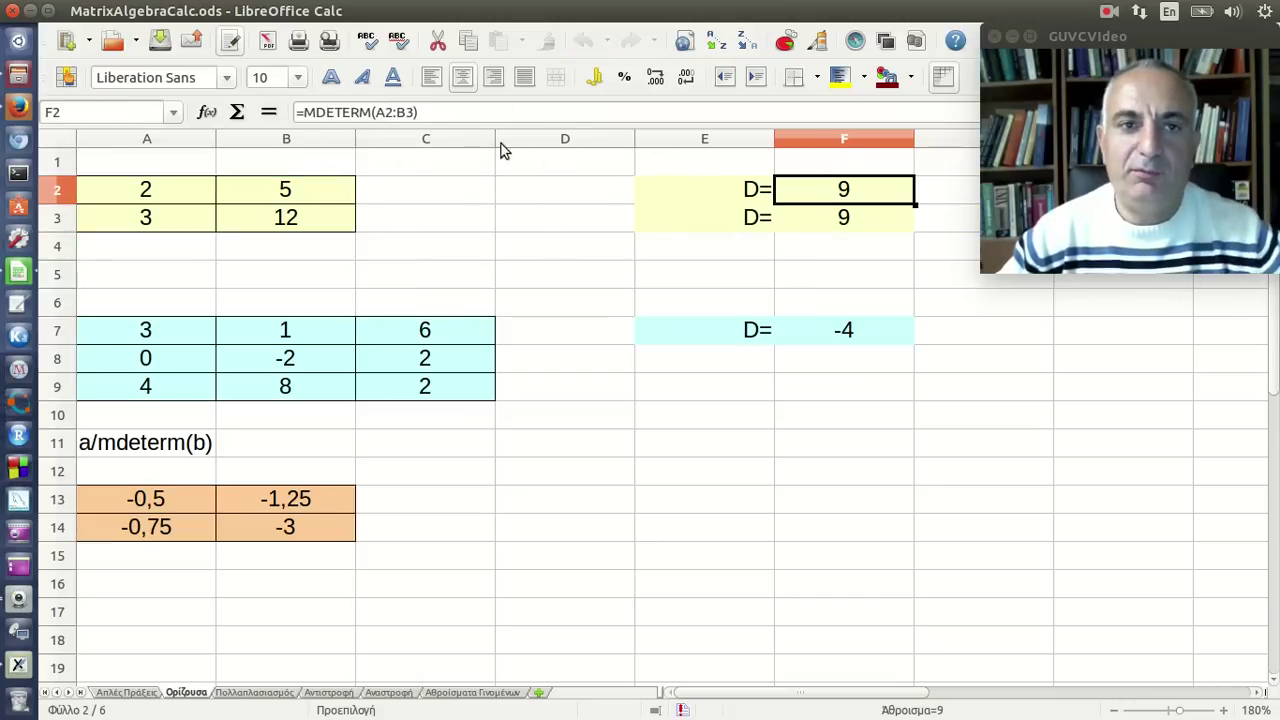
pyautogui.click(479, 118)
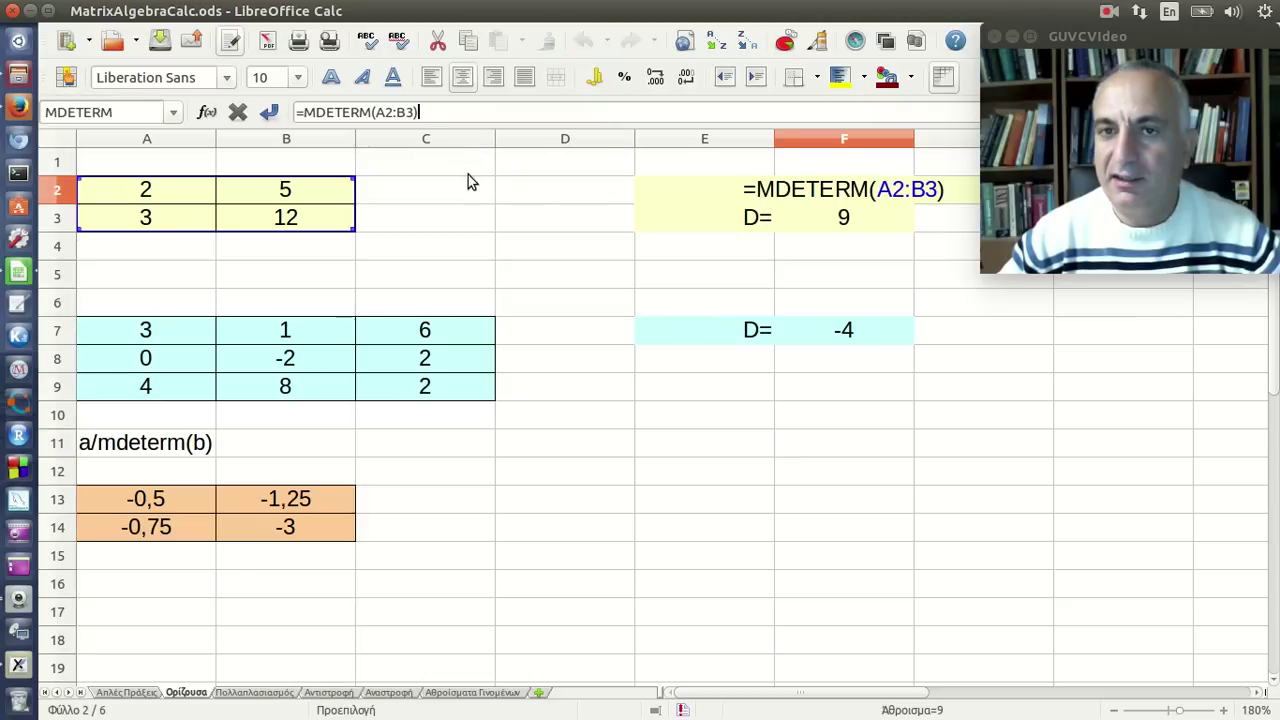
pyautogui.press('BackSpace')
pyautogui.press('BackSpace')
pyautogui.press('BackSpace')
pyautogui.press('BackSpace')
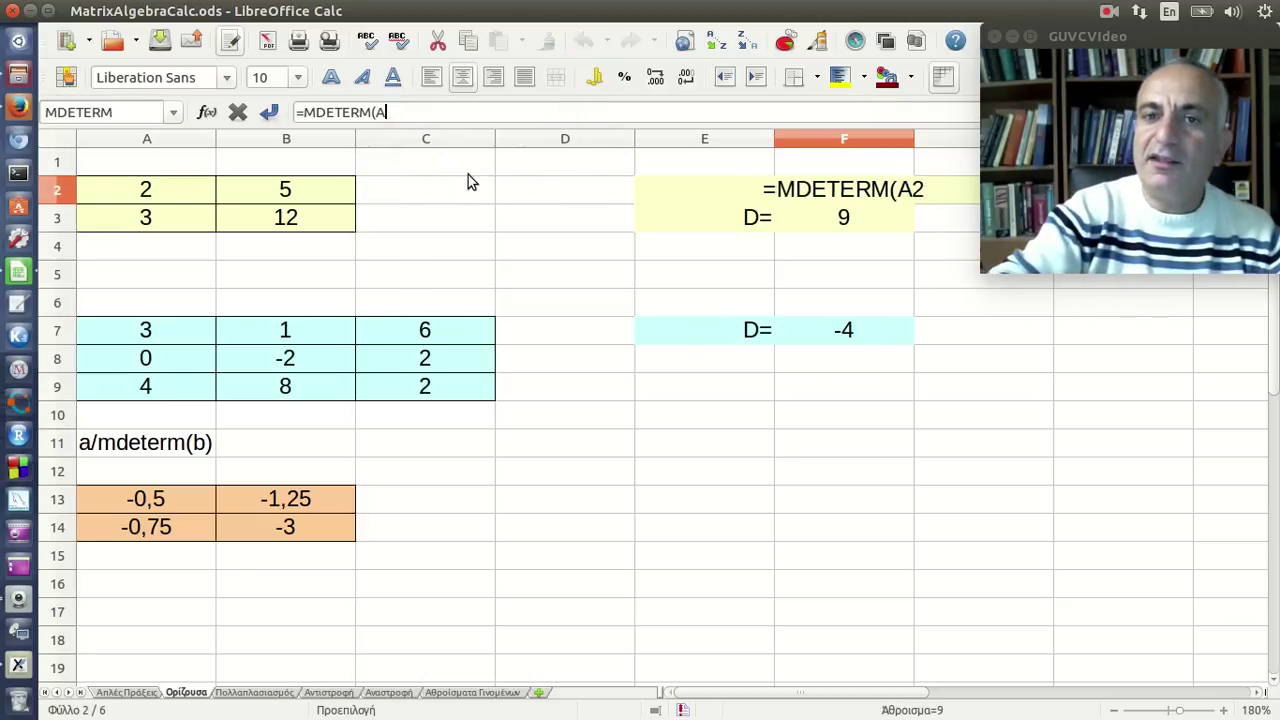
pyautogui.press('BackSpace')
pyautogui.press('BackSpace')
pyautogui.press('BackSpace')
pyautogui.write('=m')
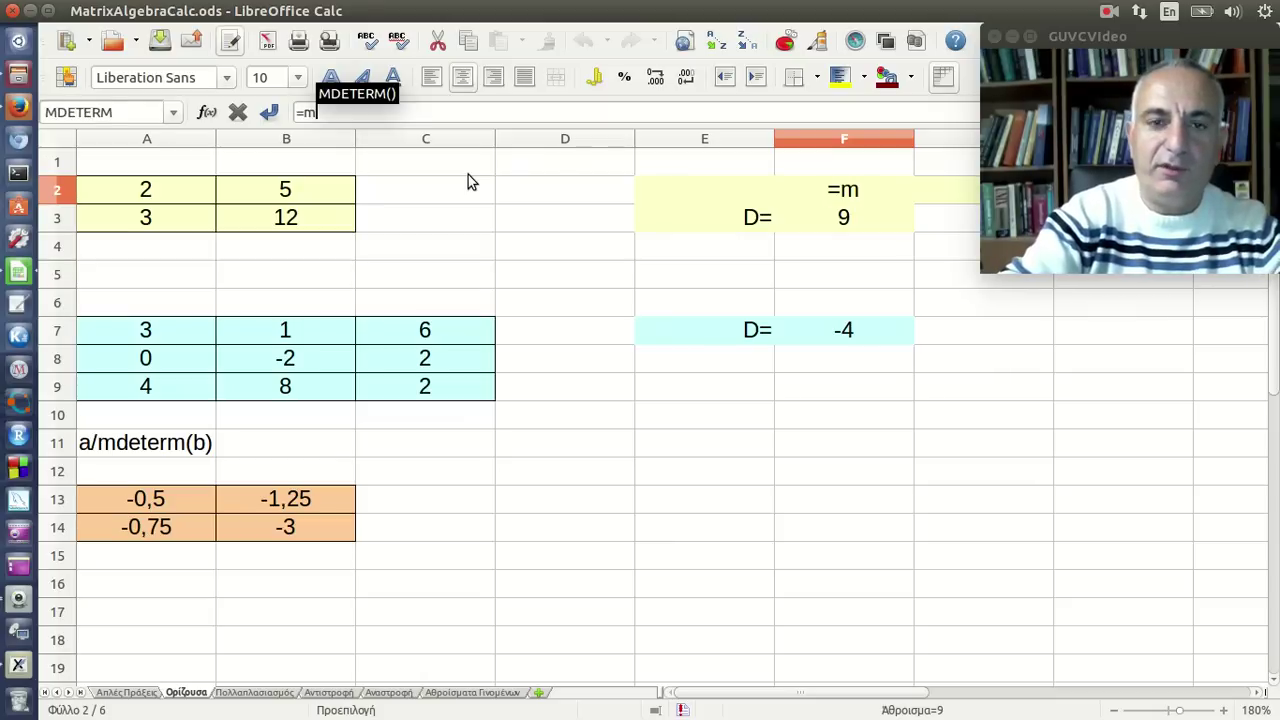
pyautogui.write('det')
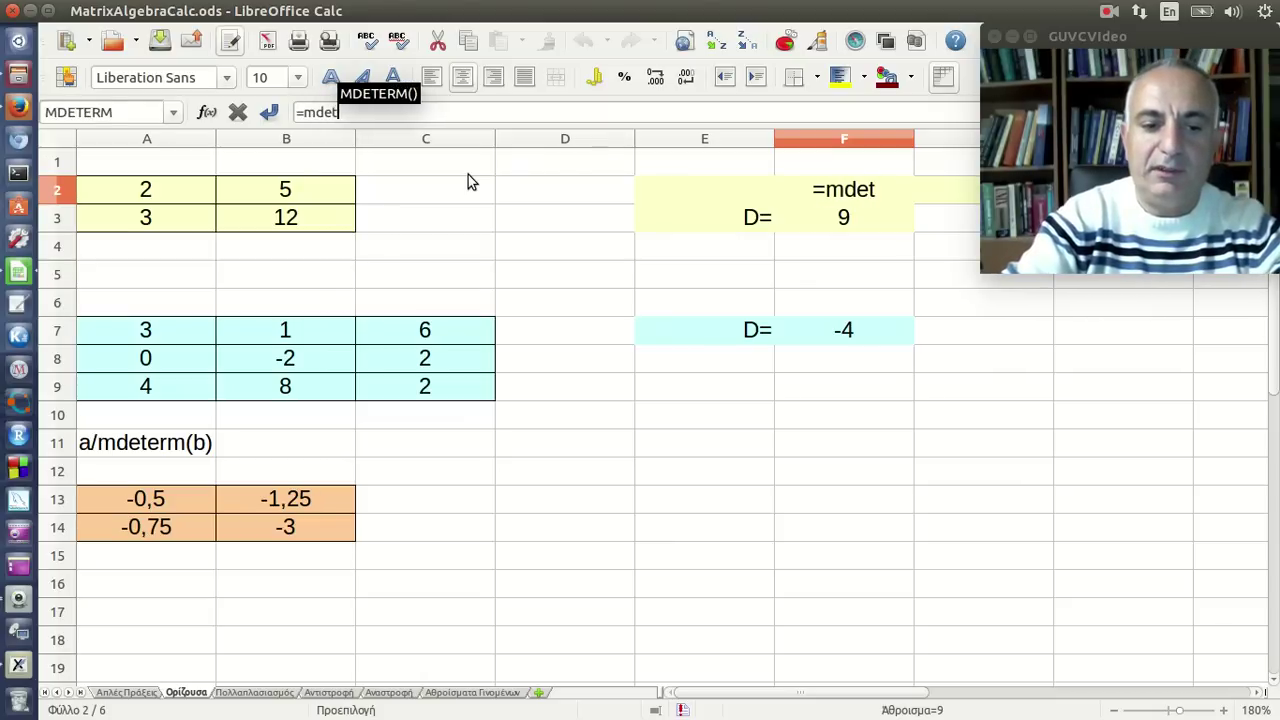
pyautogui.write('erm')
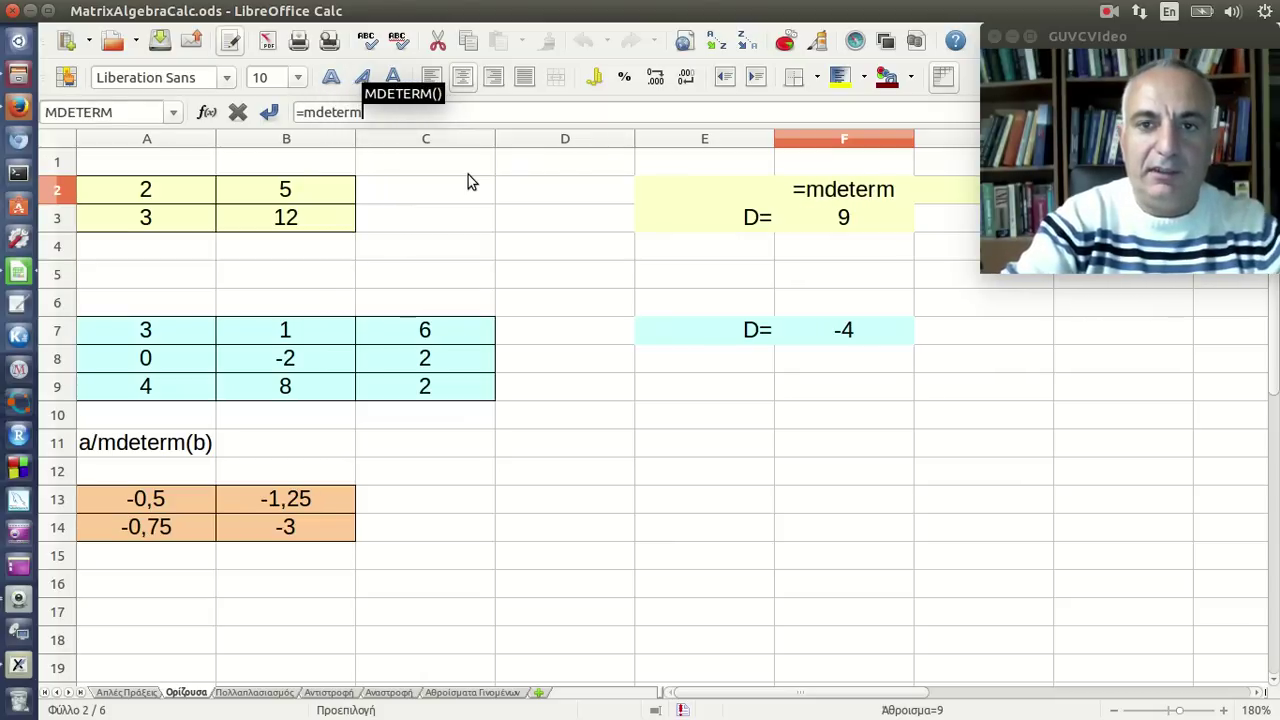
pyautogui.write('(')
pyautogui.moveTo(180, 196); pyautogui.dragTo(227, 216)
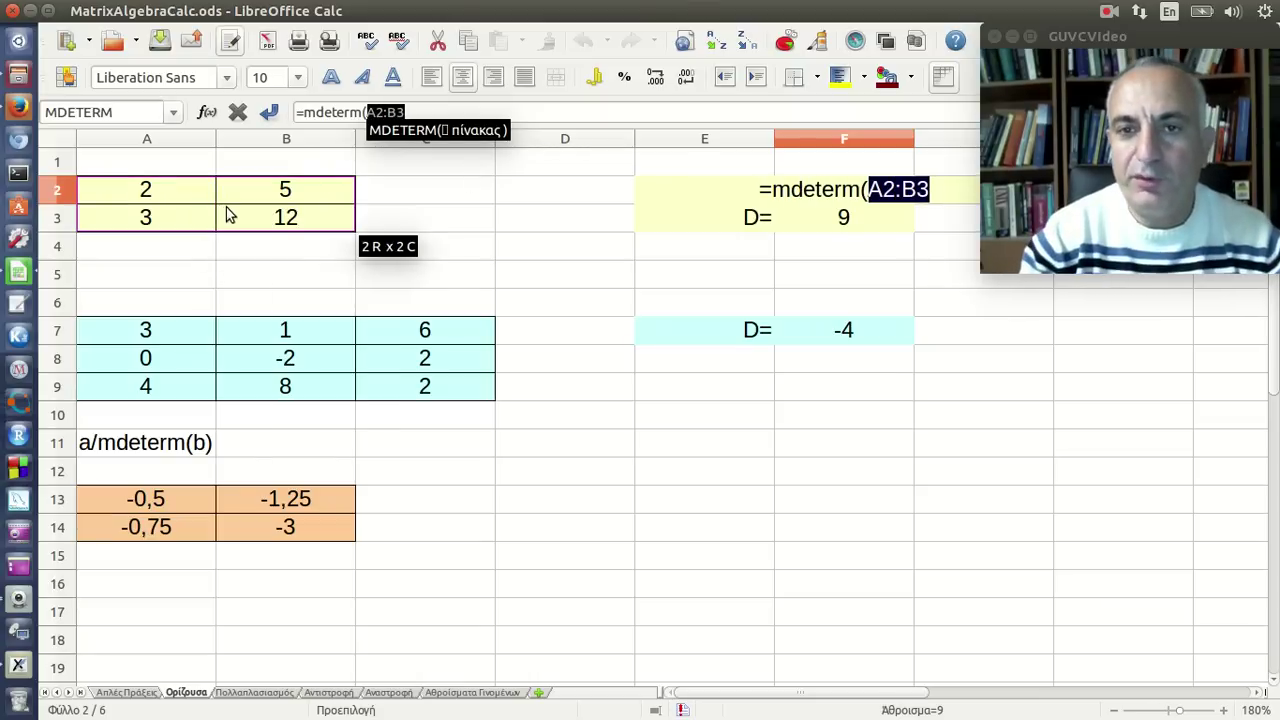
pyautogui.write(')')
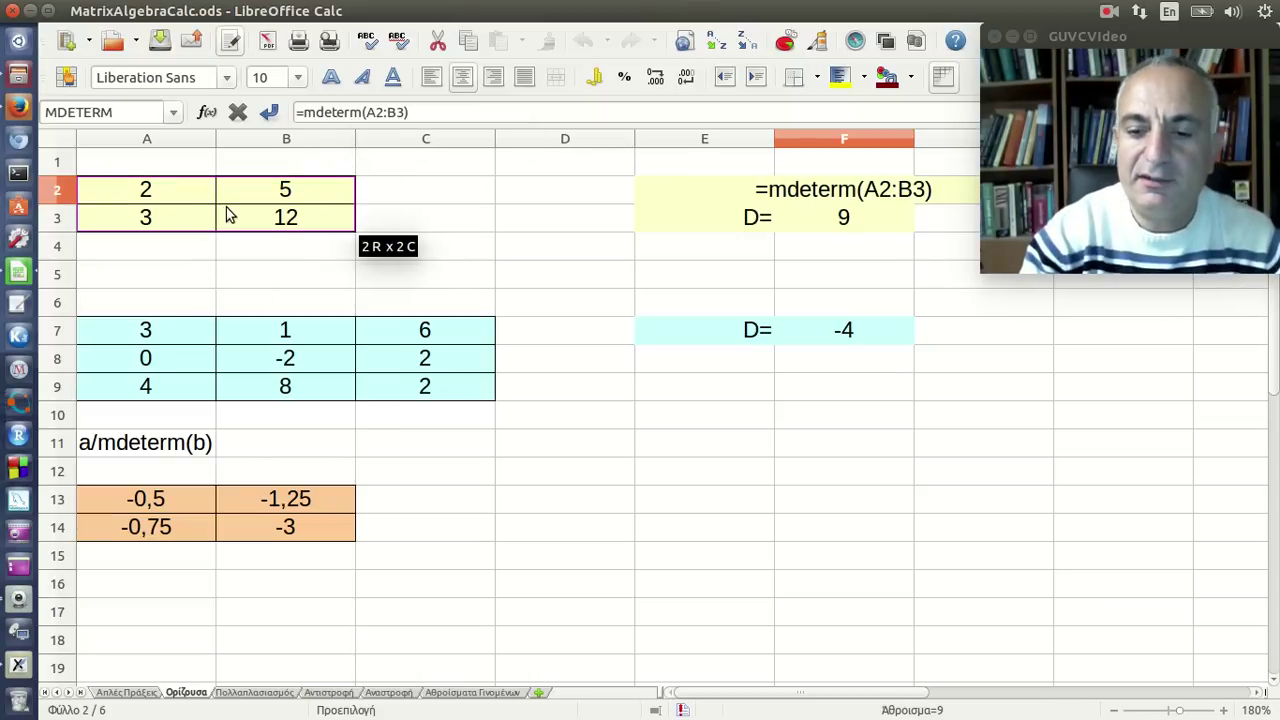
pyautogui.press('Return')
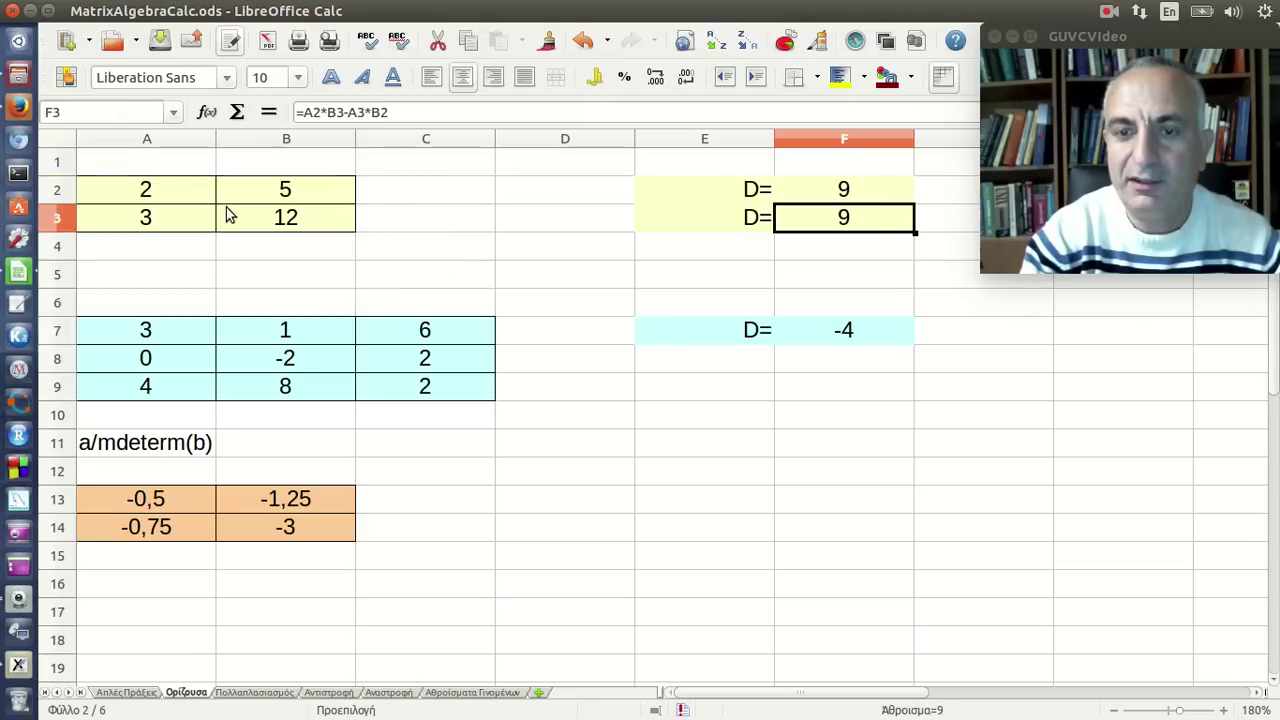
pyautogui.press('Up')
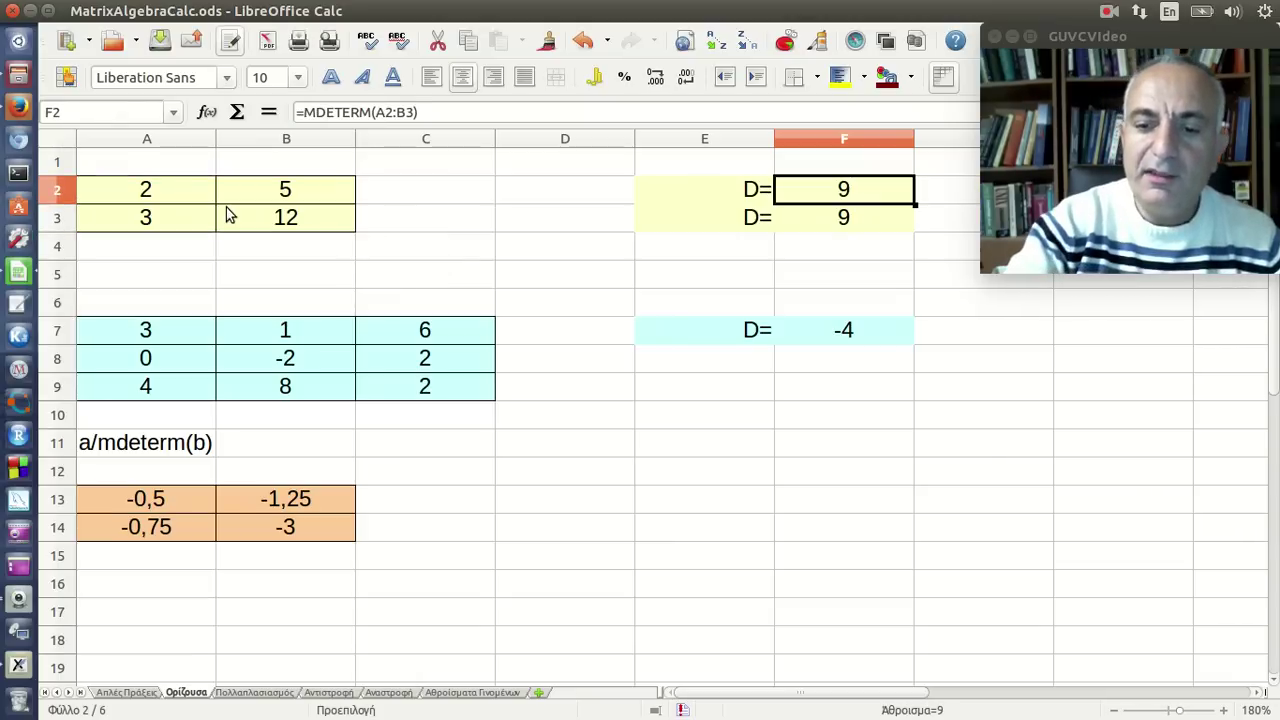
pyautogui.press('Delete')
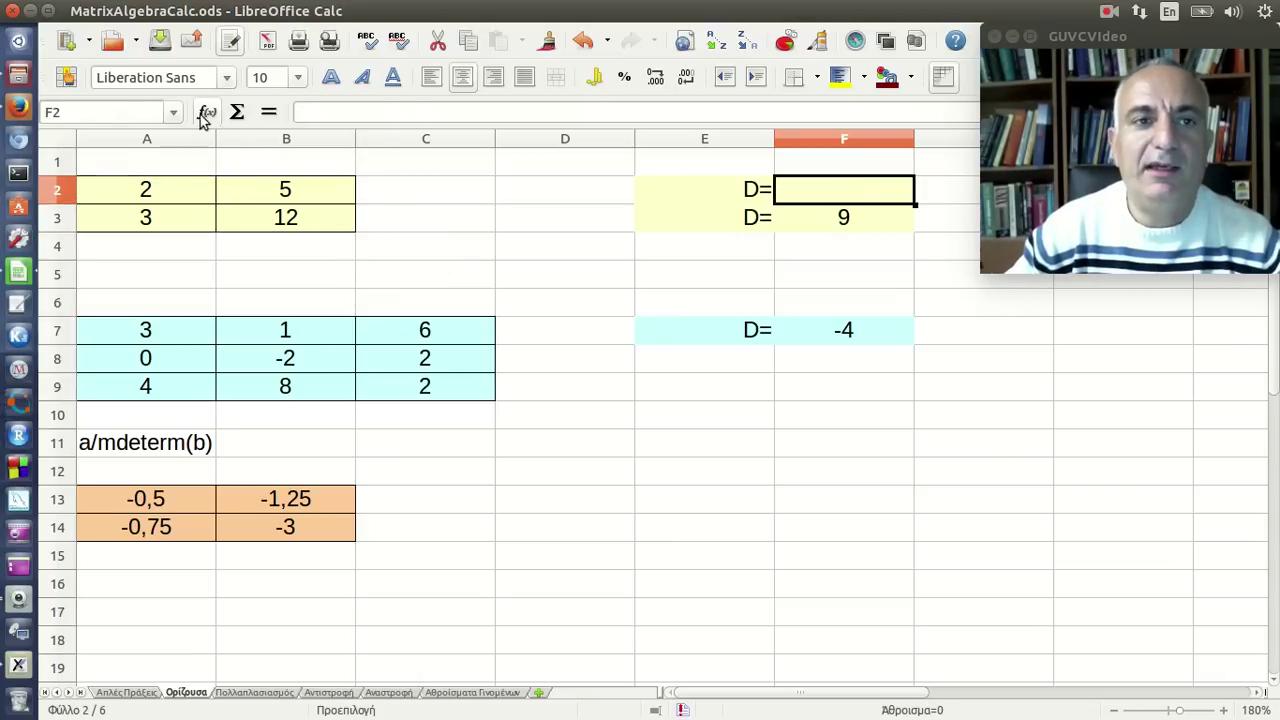
# Rebuild =MDETERM(A2:B3) in F2 through the Function Wizard's Array category.
pyautogui.click(207, 112)
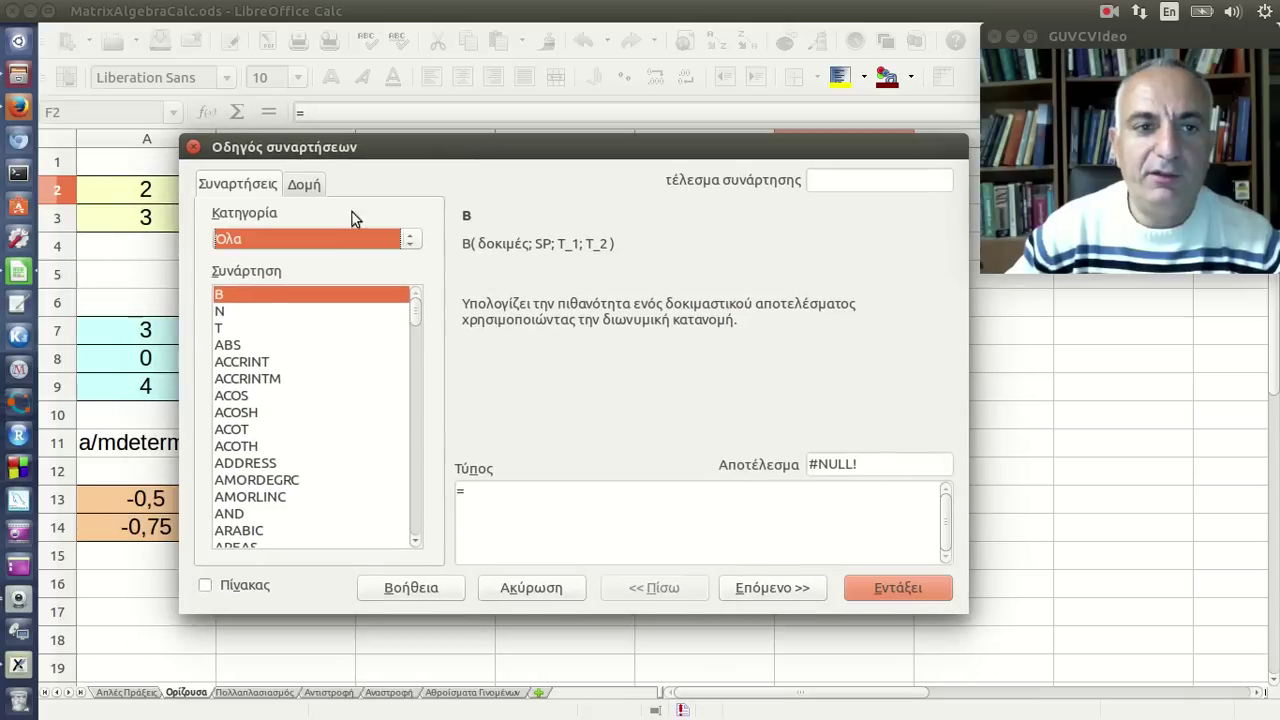
pyautogui.click(332, 237)
pyautogui.click(291, 377)
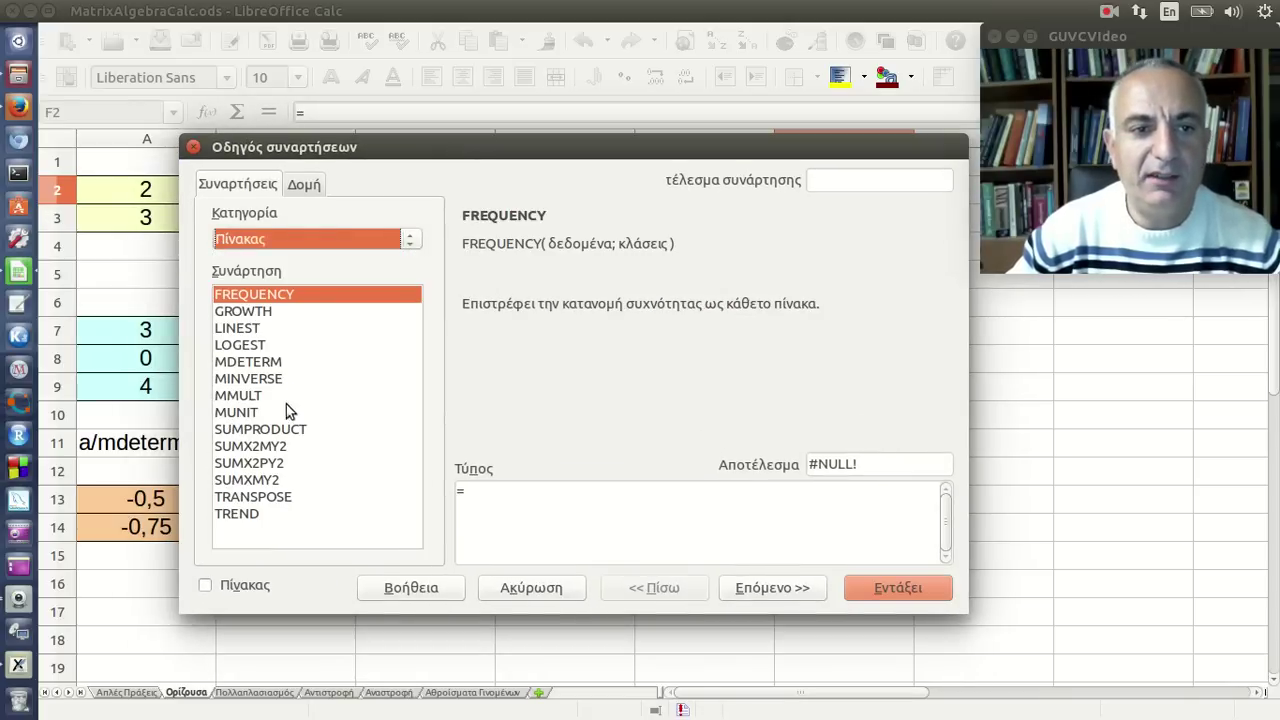
pyautogui.click(262, 362)
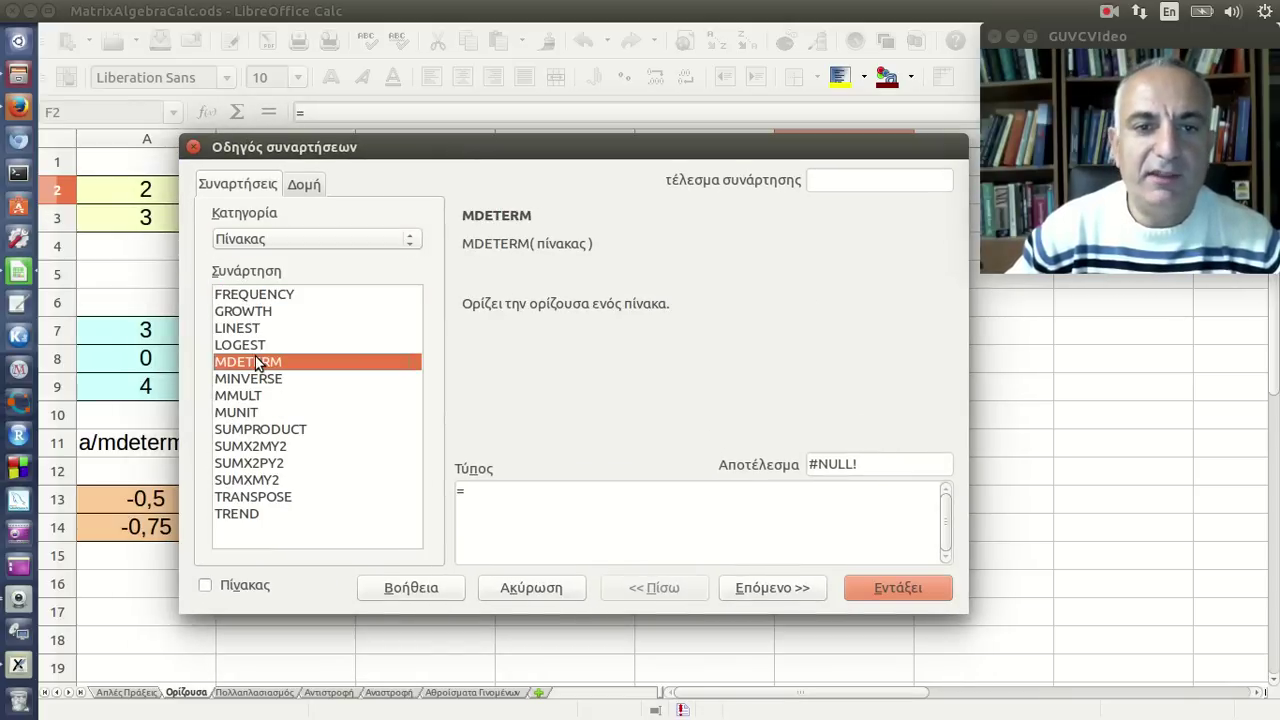
pyautogui.click(763, 590)
pyautogui.click(880, 337)
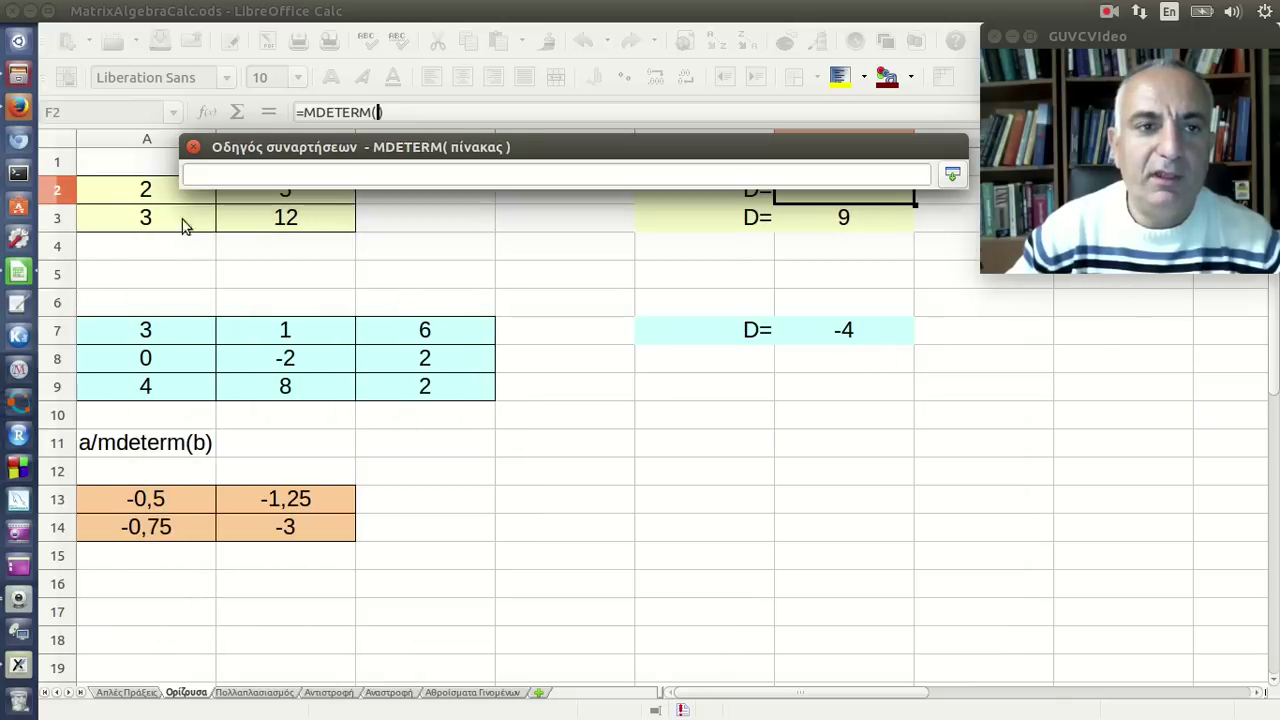
pyautogui.moveTo(145, 192); pyautogui.dragTo(325, 235)
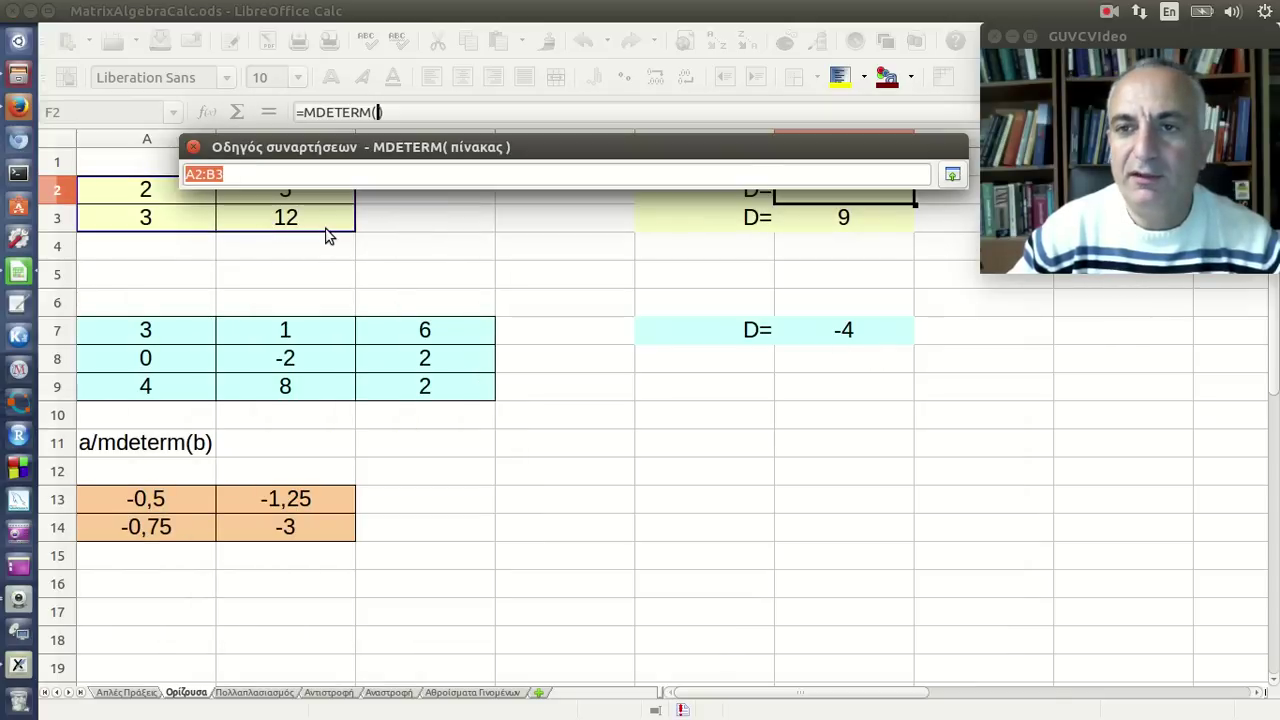
pyautogui.click(952, 175)
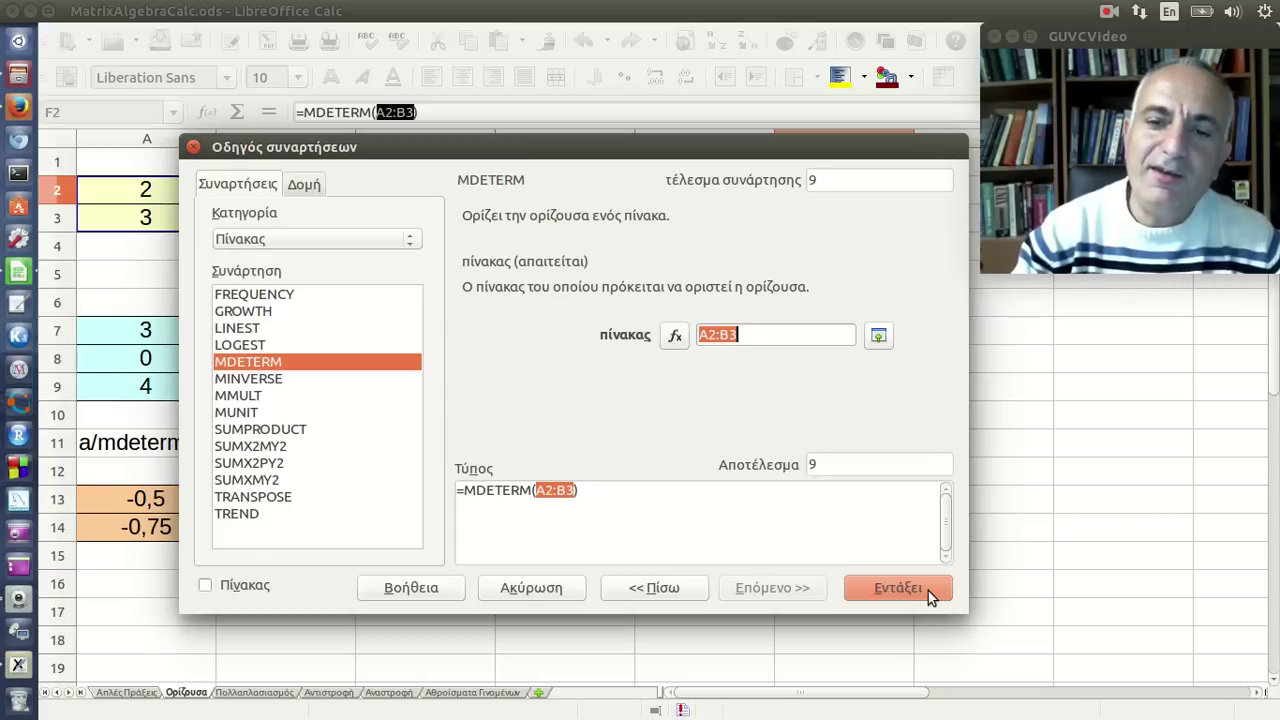
pyautogui.click(928, 591)
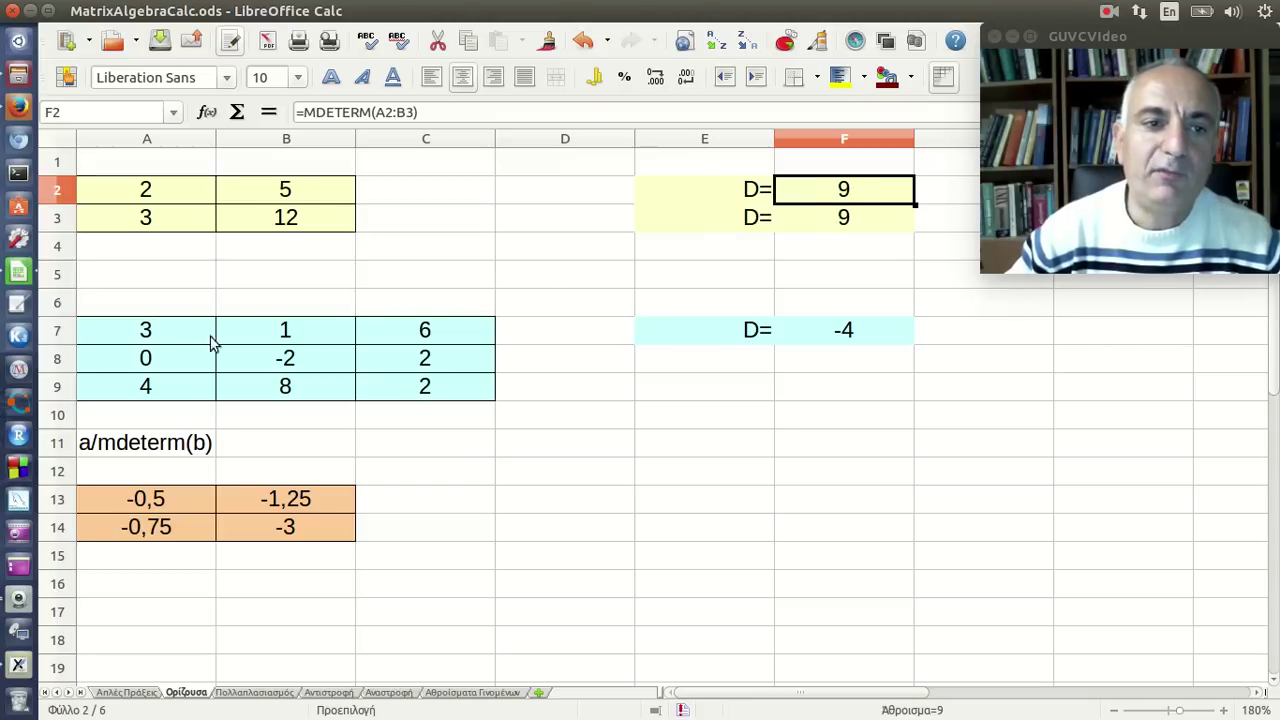
pyautogui.moveTo(174, 338); pyautogui.dragTo(410, 387)
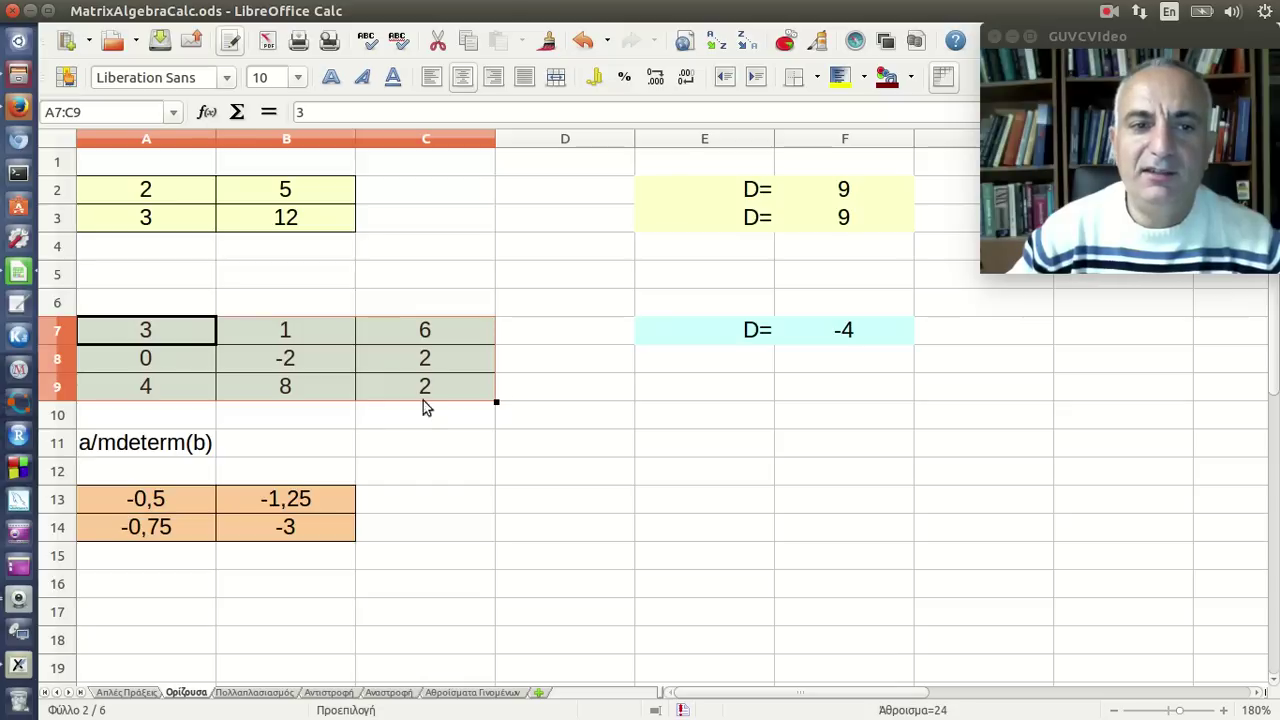
pyautogui.click(808, 335)
pyautogui.click(446, 111)
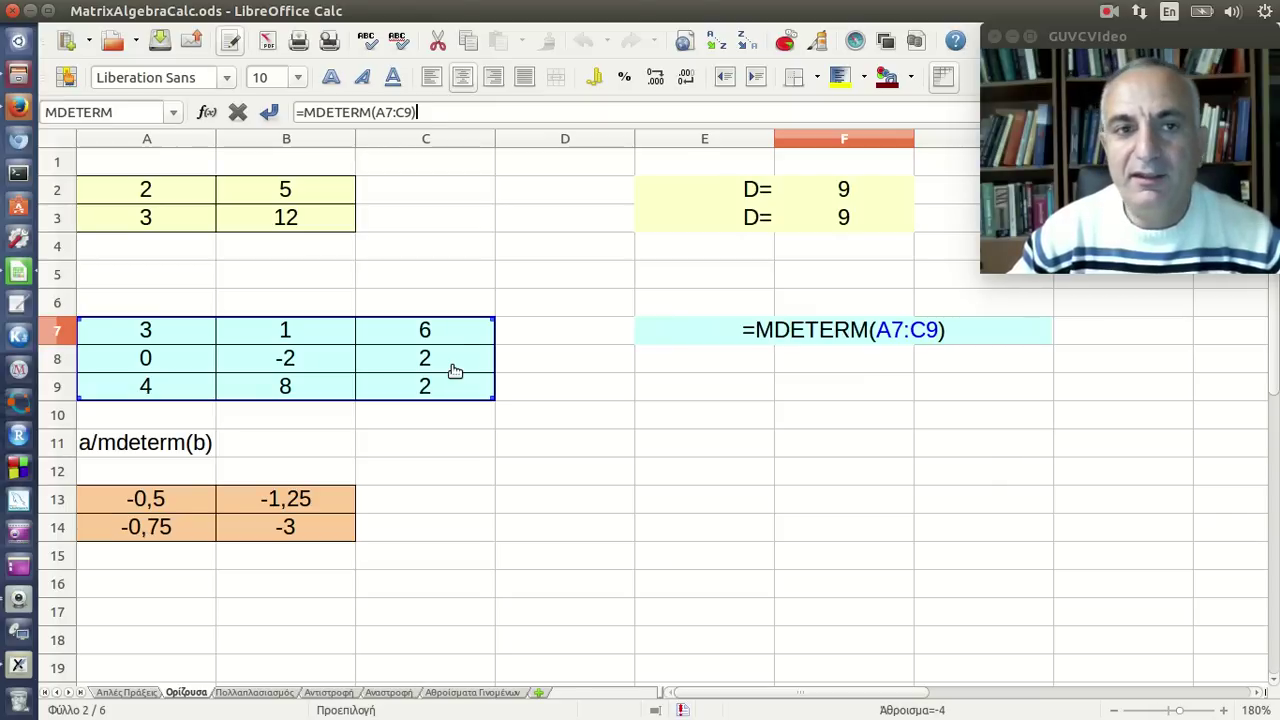
pyautogui.click(207, 112)
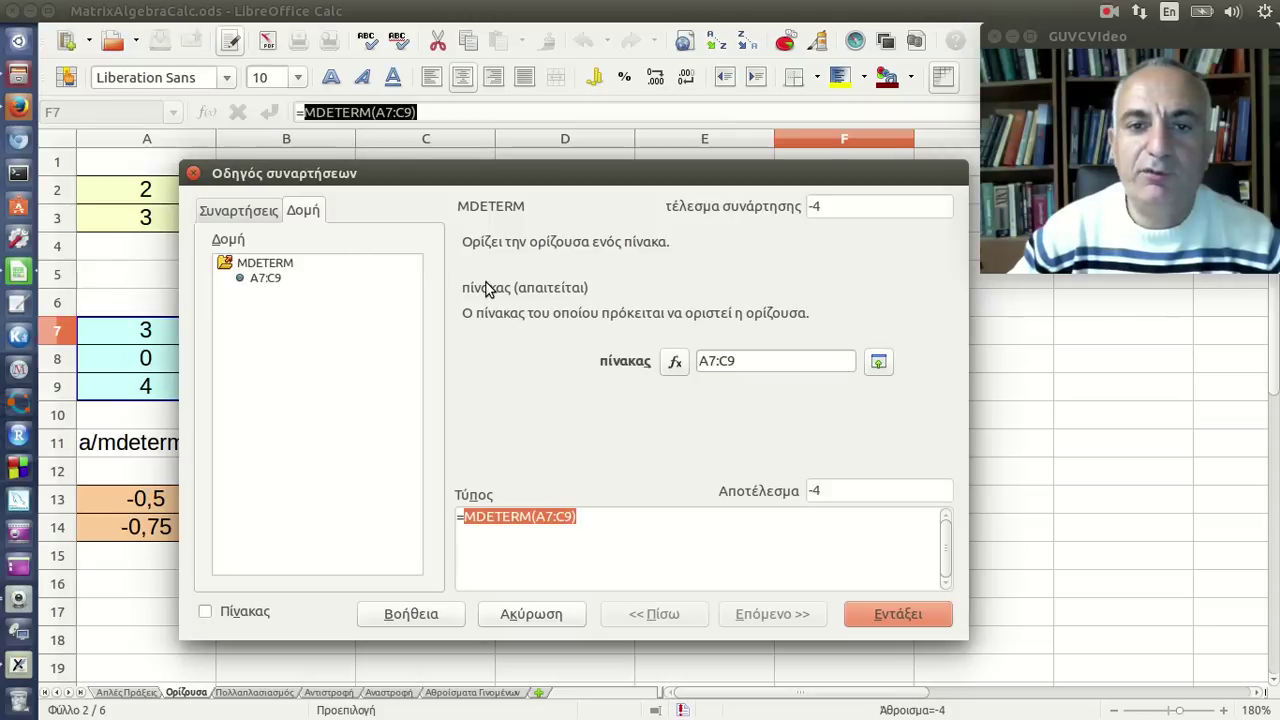
pyautogui.click(763, 364)
pyautogui.click(878, 361)
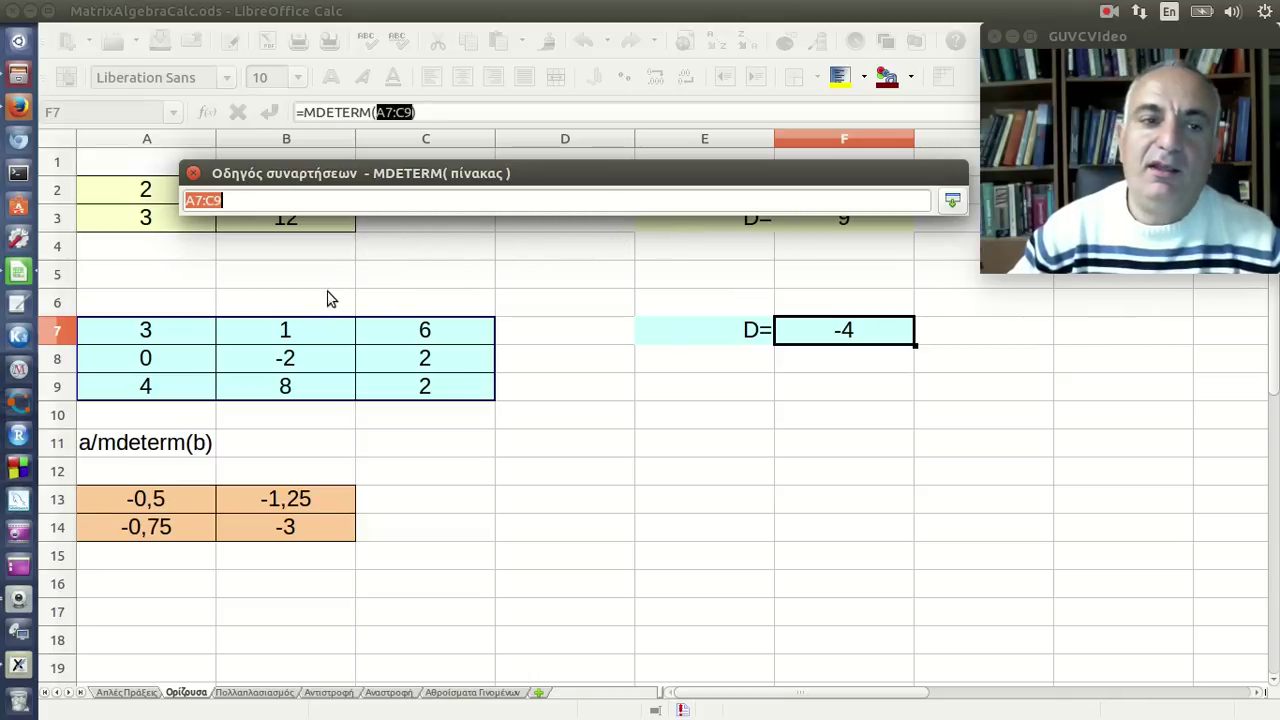
pyautogui.moveTo(171, 300)
pyautogui.mouseDown()
pyautogui.moveTo(386, 357)
pyautogui.moveTo(425, 393)
pyautogui.mouseUp()
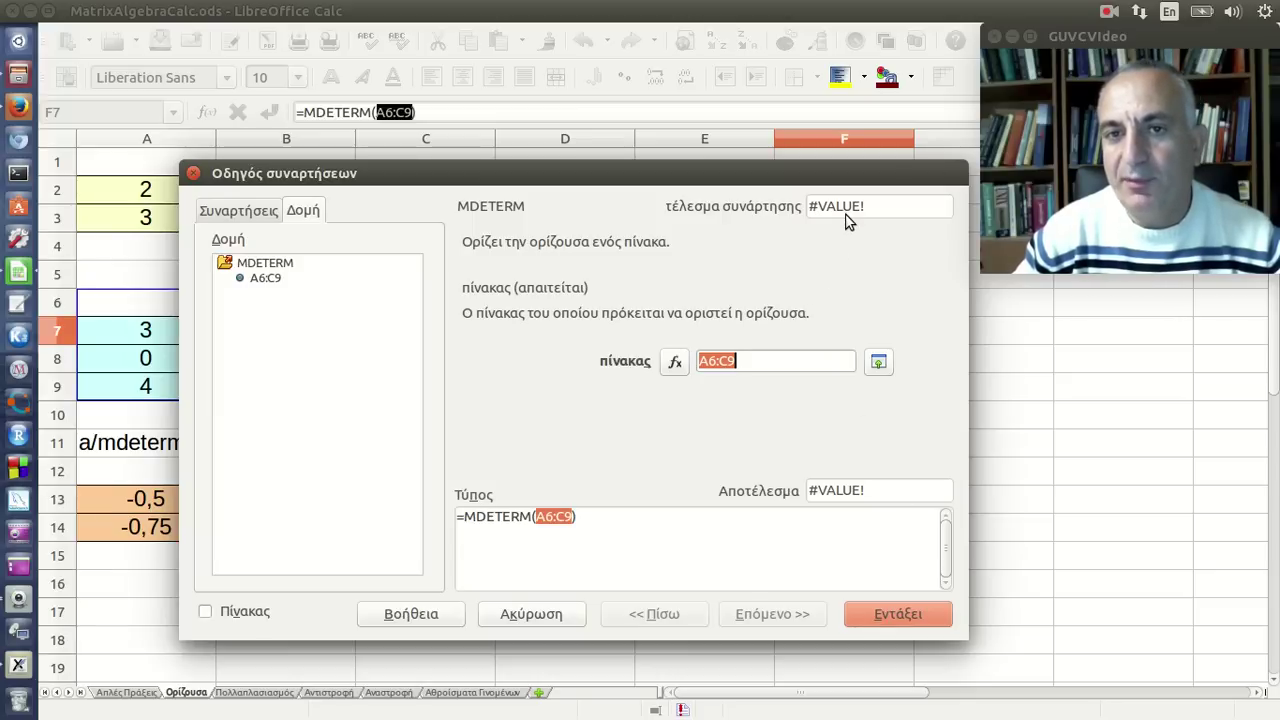
pyautogui.click(192, 175)
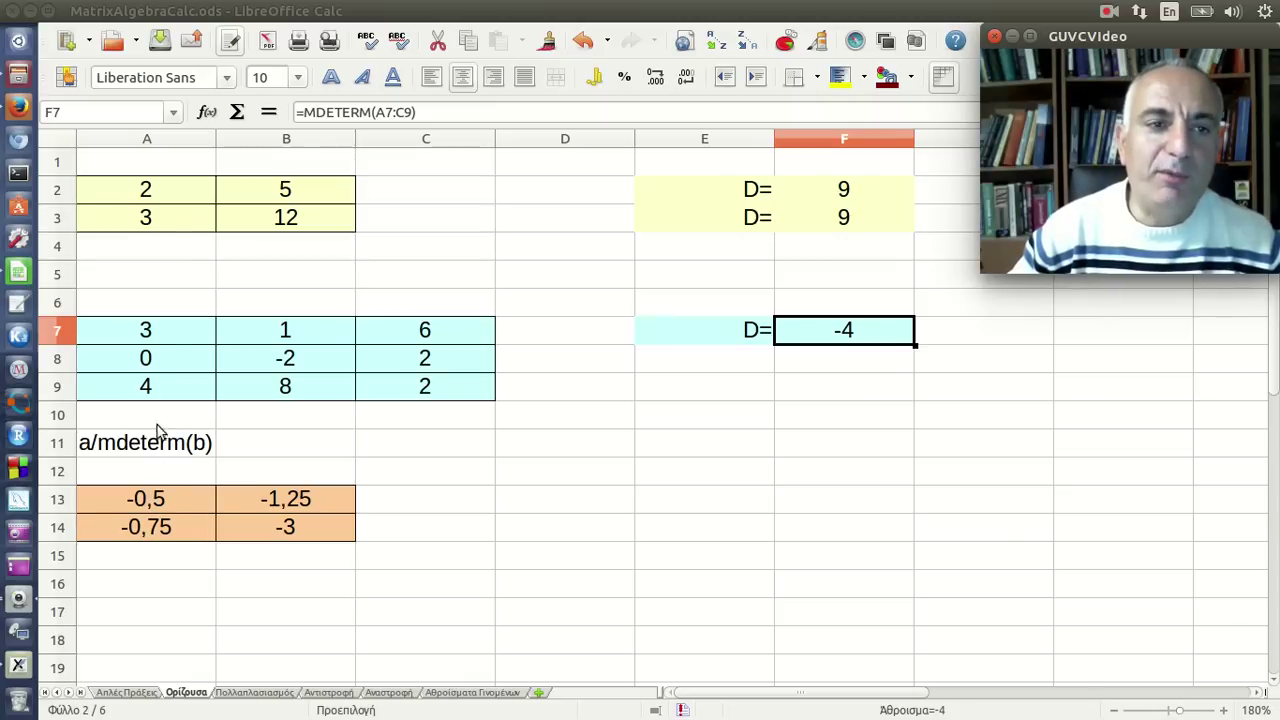
# Review matrices A2:B3, A7:C9 and the A13 array formula, dismissing the partial-array warning.
pyautogui.moveTo(168, 202); pyautogui.dragTo(281, 219)
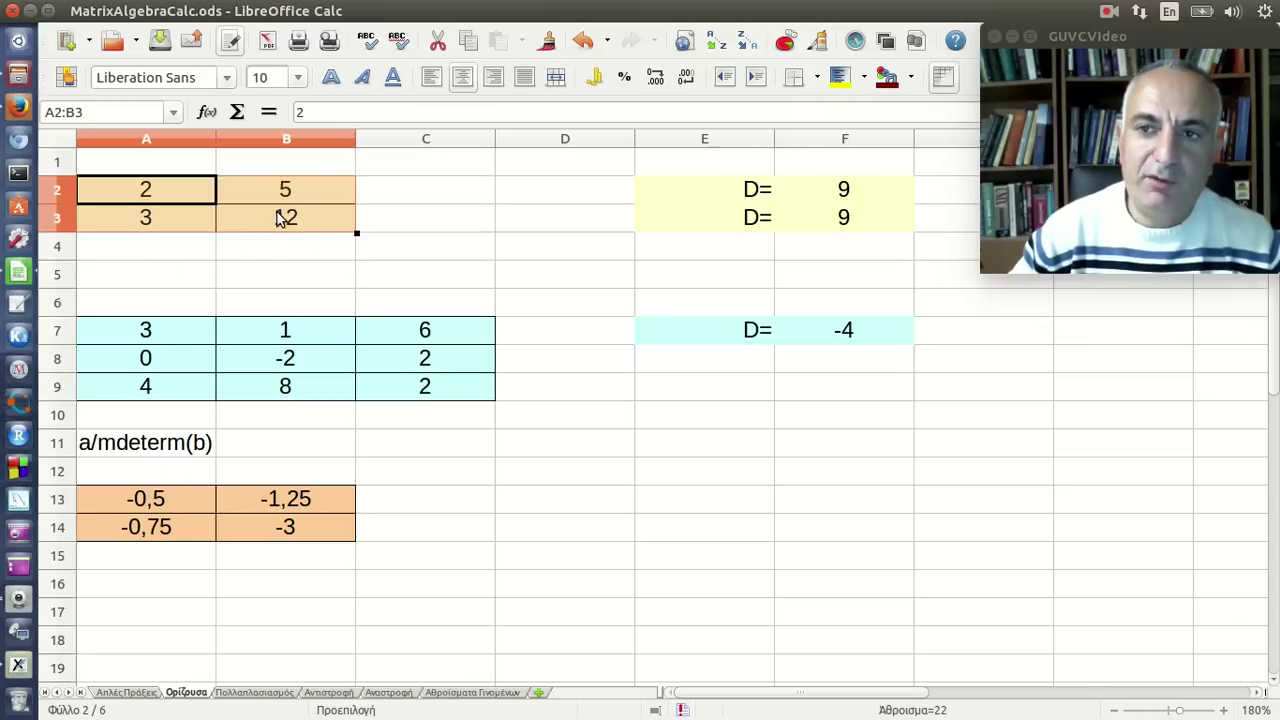
pyautogui.moveTo(191, 331); pyautogui.dragTo(420, 382)
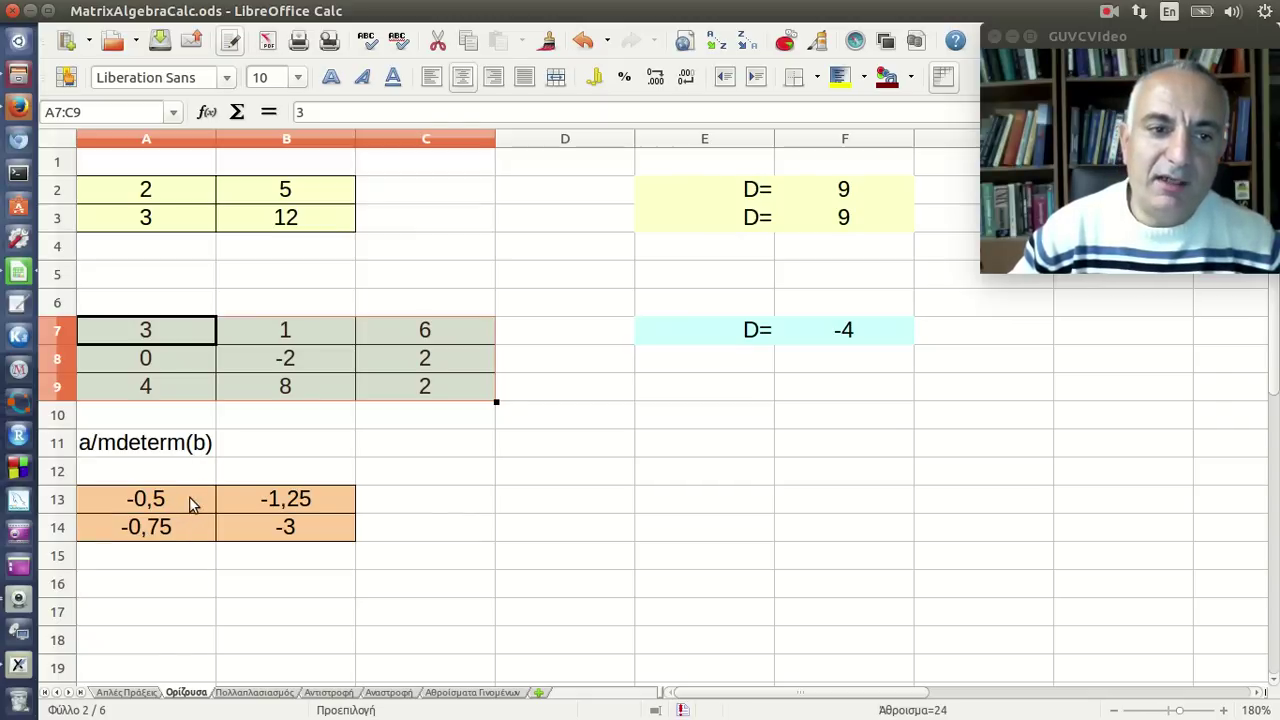
pyautogui.click(193, 503)
pyautogui.click(484, 114)
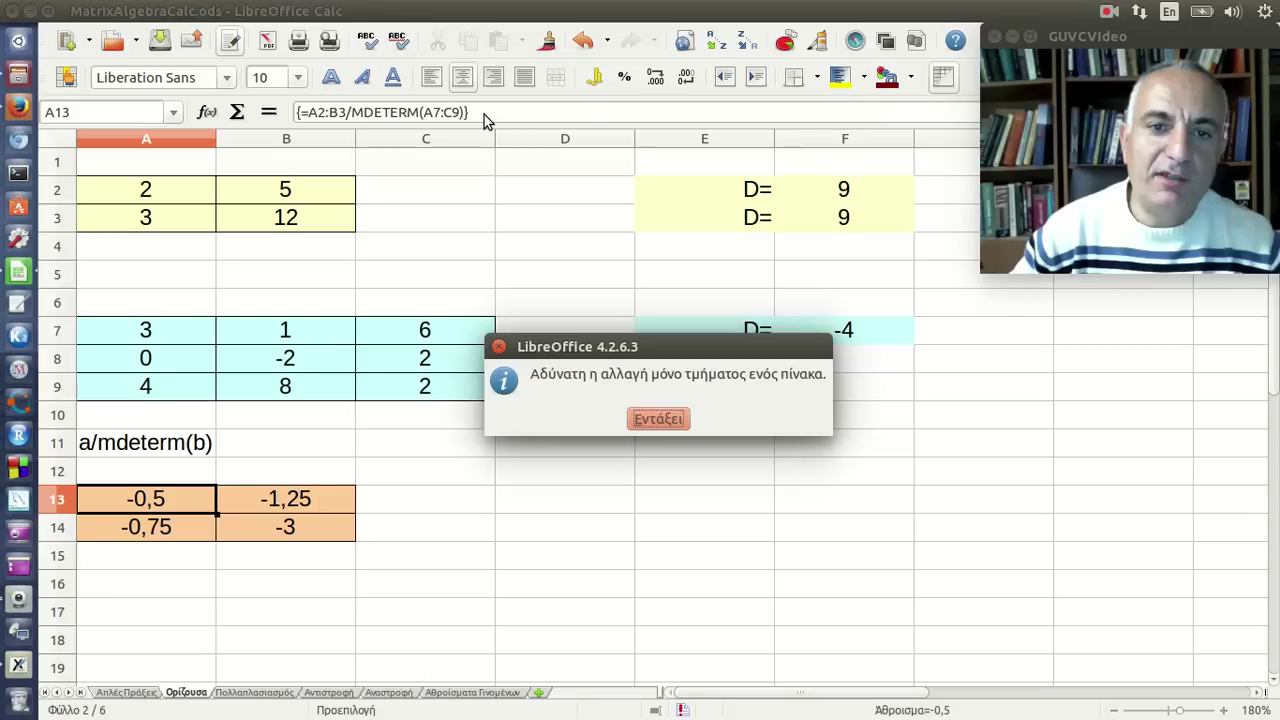
pyautogui.click(663, 422)
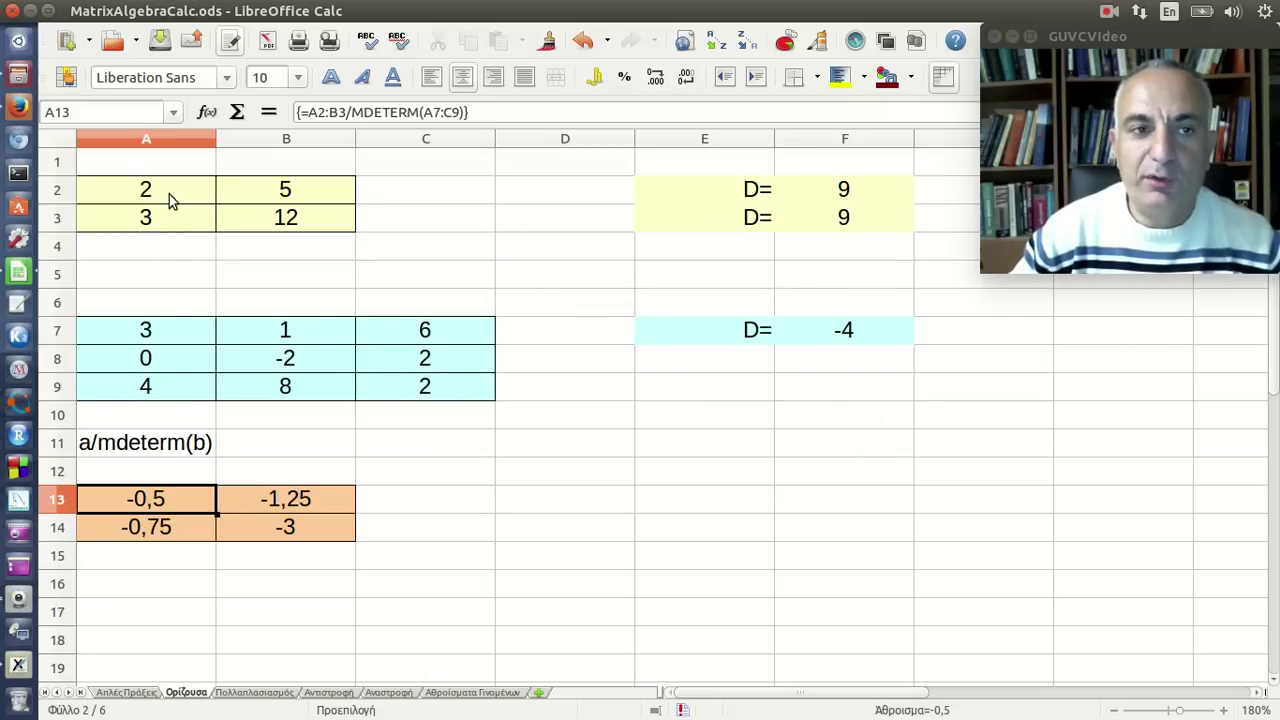
pyautogui.click(170, 200)
pyautogui.click(829, 338)
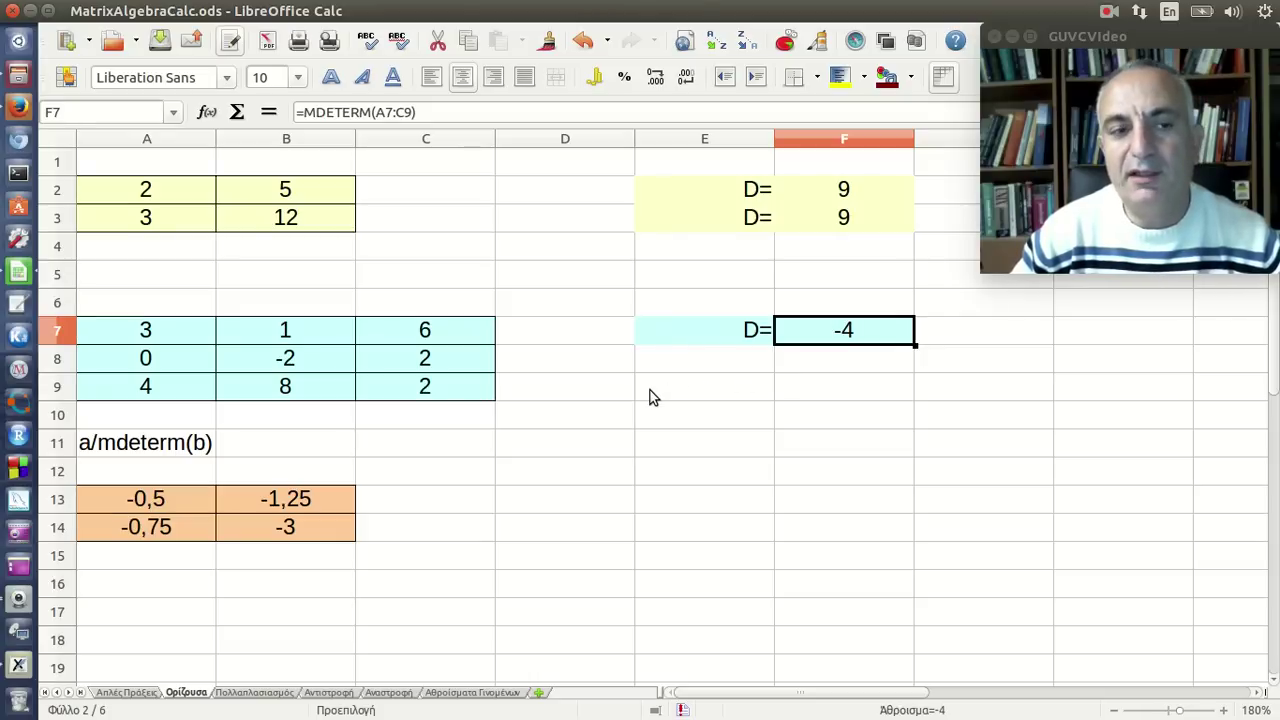
# Select the A13:B14 result block and delete its values.
pyautogui.click(165, 502)
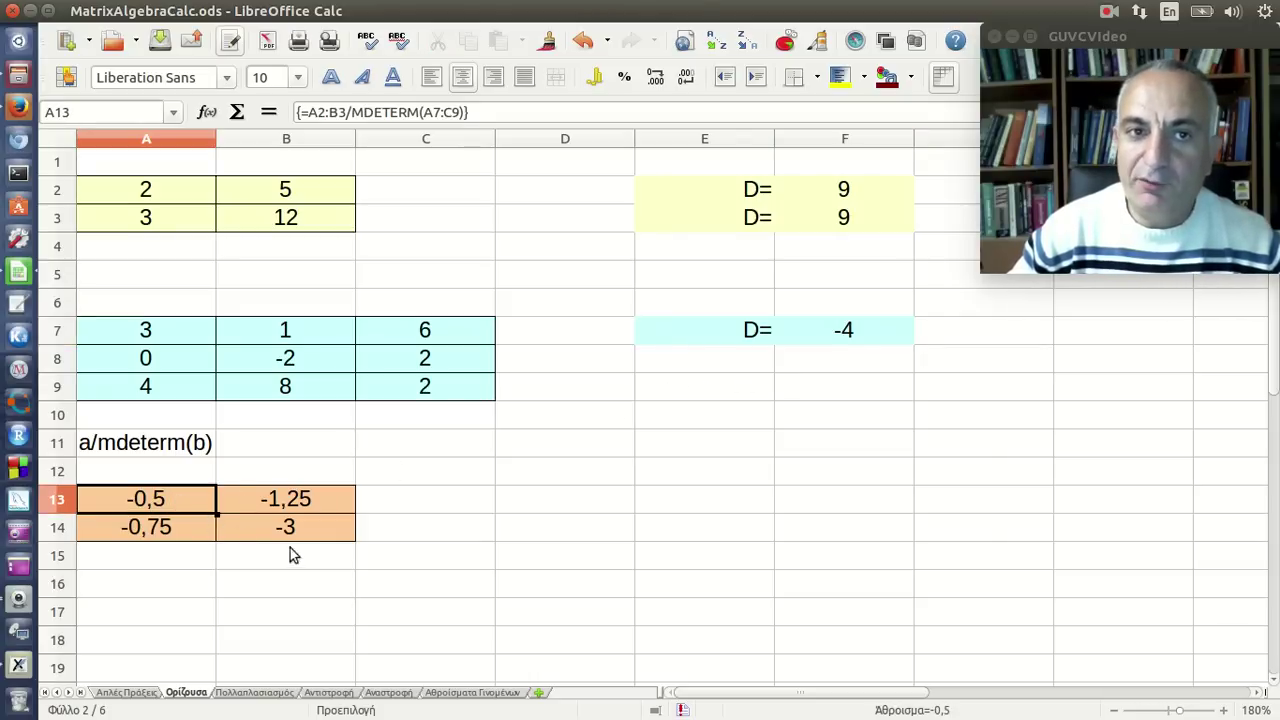
pyautogui.click(470, 561)
pyautogui.moveTo(200, 506); pyautogui.dragTo(278, 517)
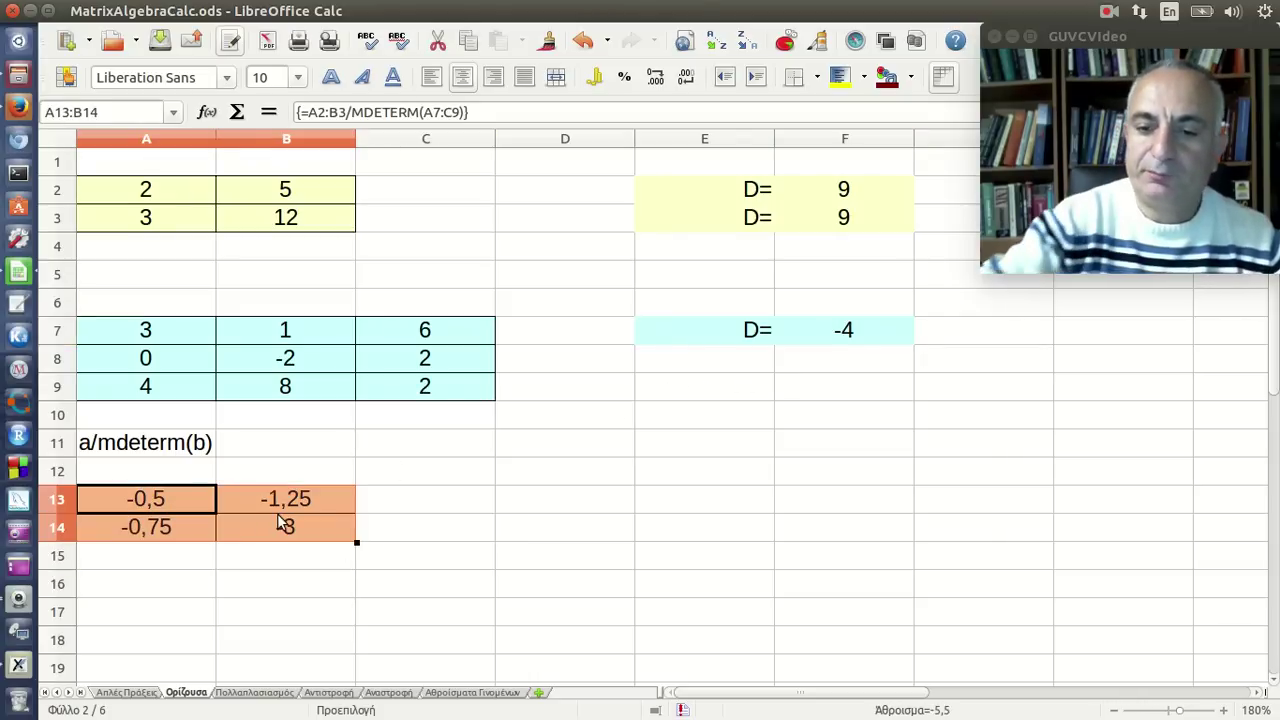
pyautogui.press('Delete')
# Enter {=A2:B3/MDETERM(A7:C9)} as an array formula over A13:B14.
pyautogui.click(423, 494)
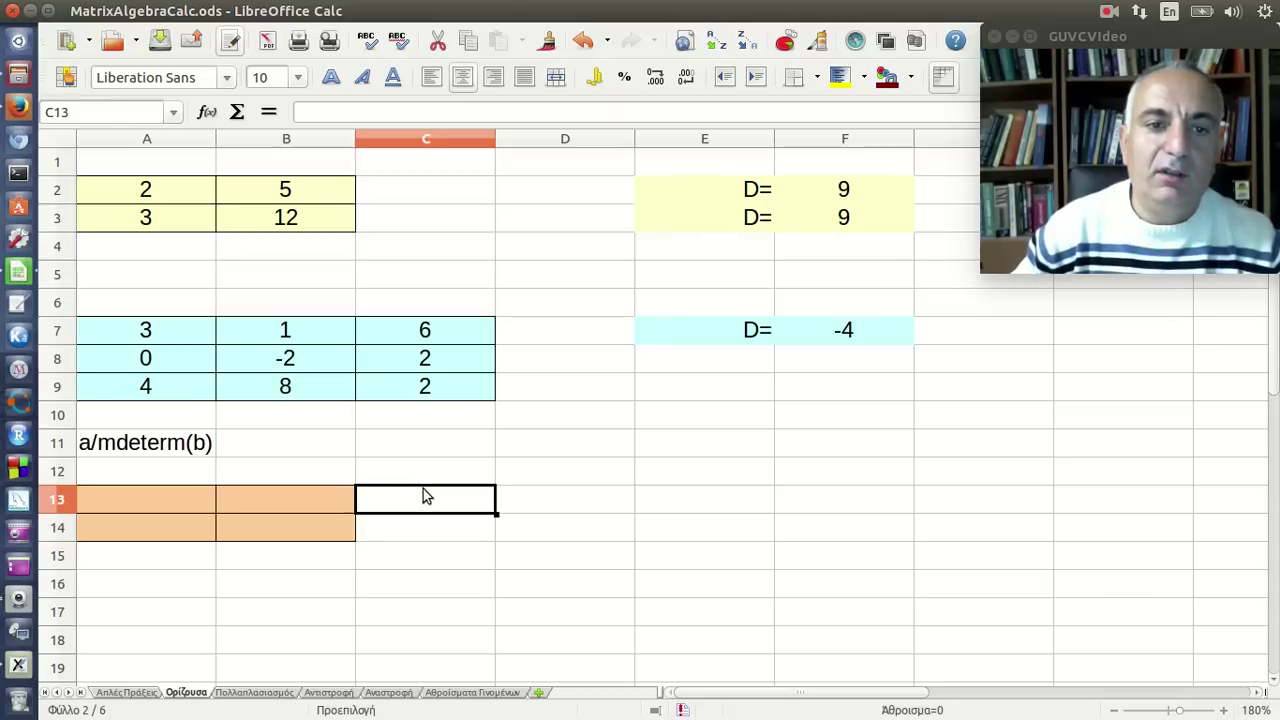
pyautogui.click(185, 514)
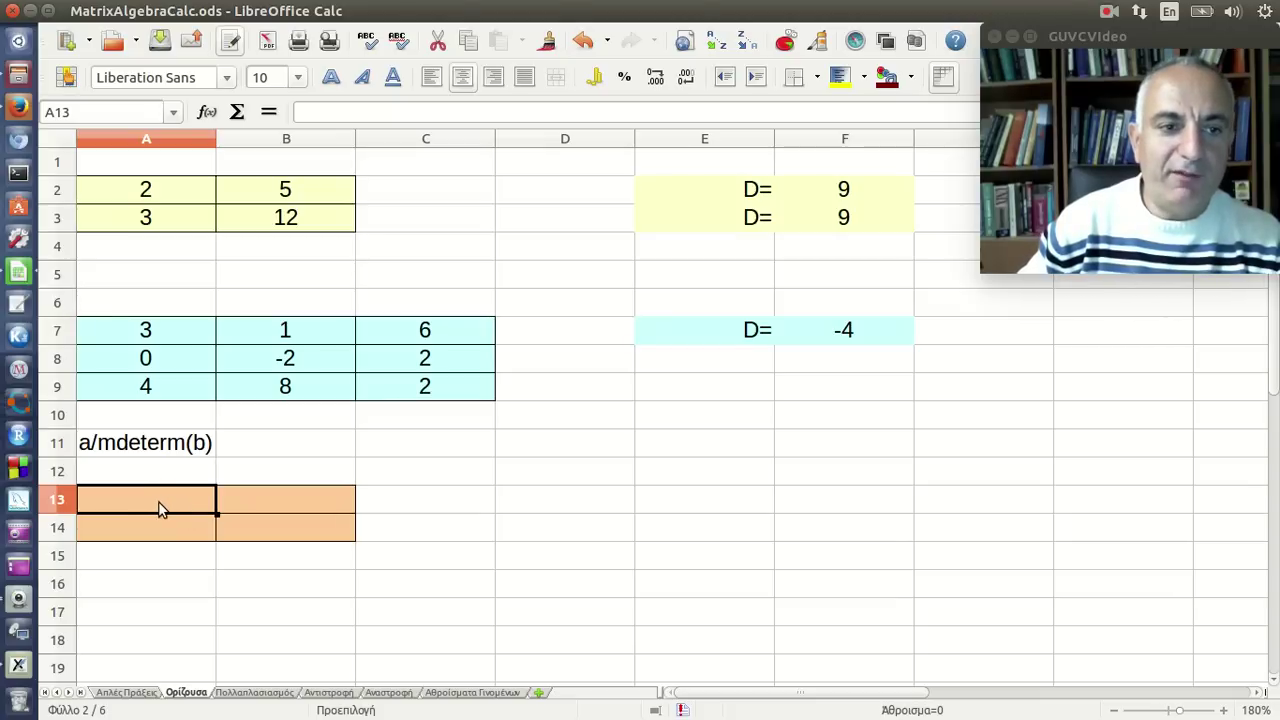
pyautogui.moveTo(158, 501); pyautogui.dragTo(249, 519)
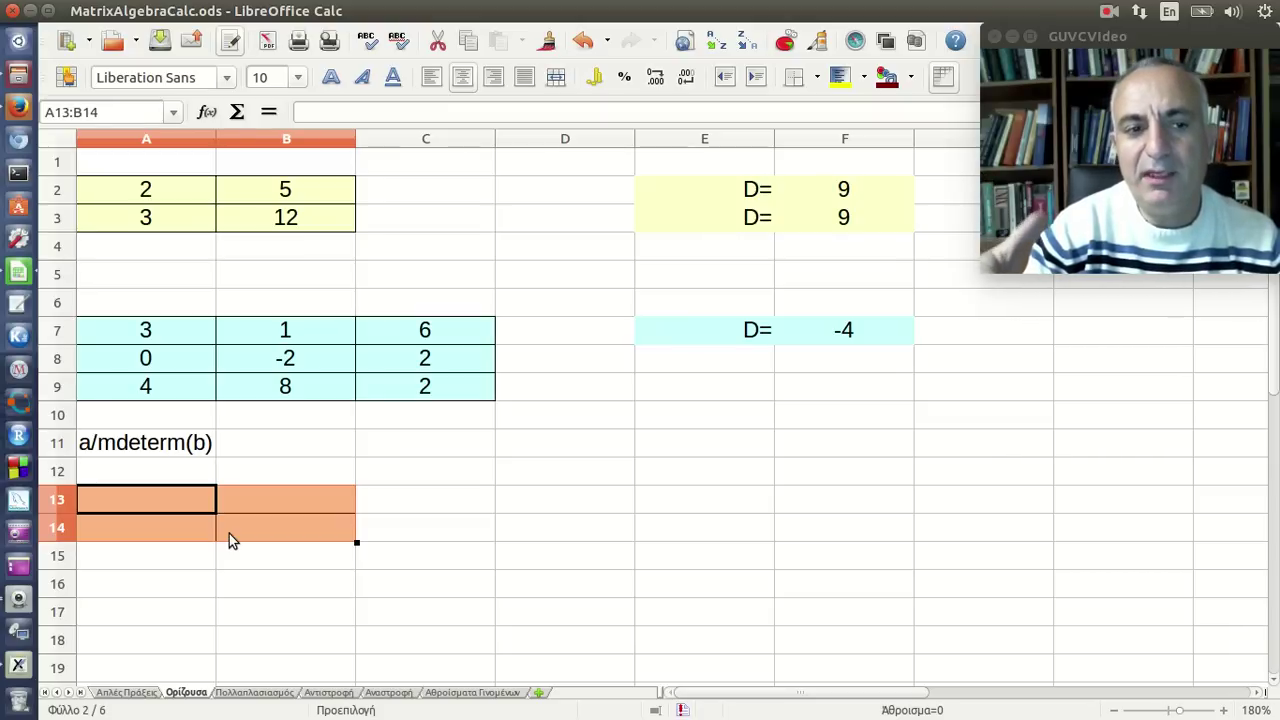
pyautogui.write('=')
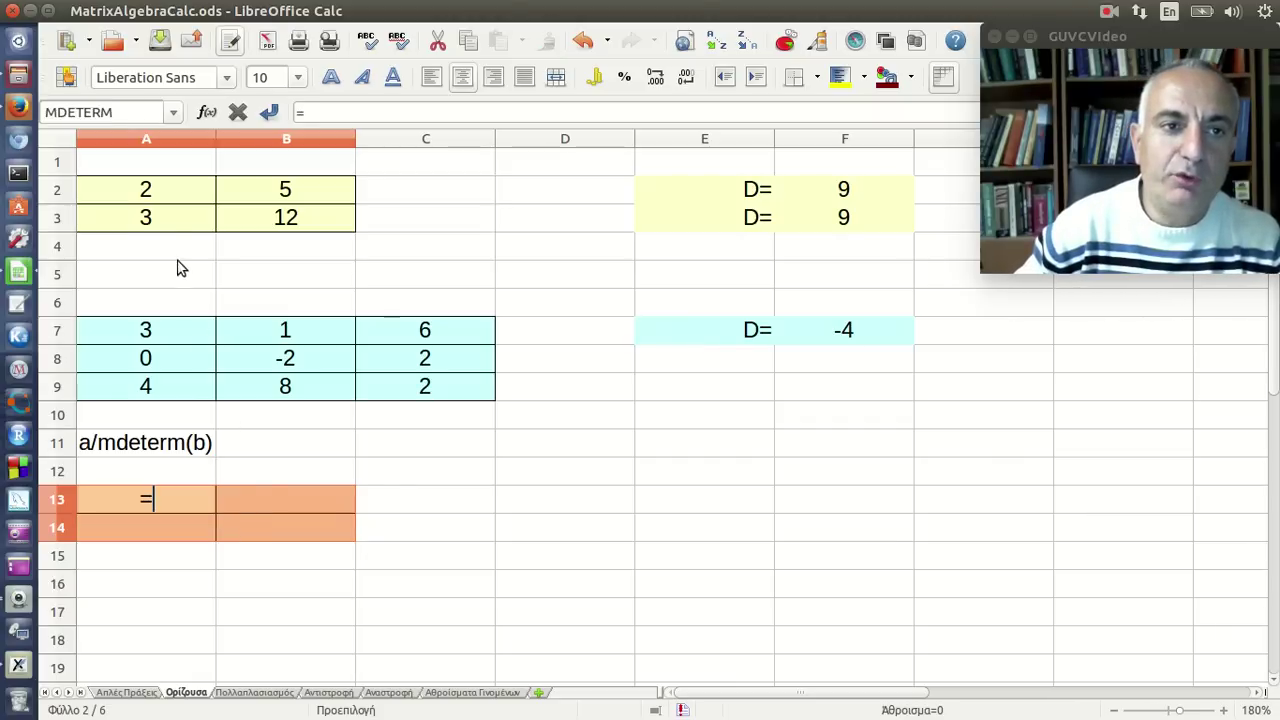
pyautogui.click(175, 193)
pyautogui.moveTo(175, 193); pyautogui.dragTo(241, 221)
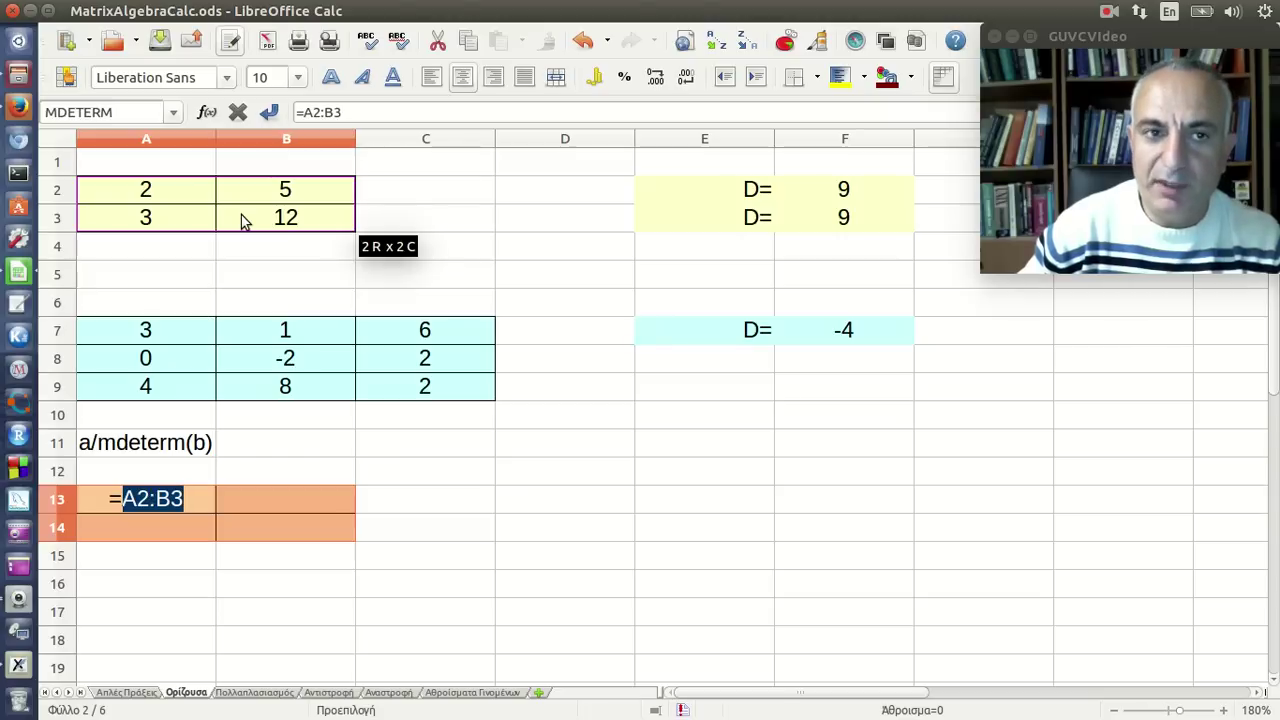
pyautogui.write('/m')
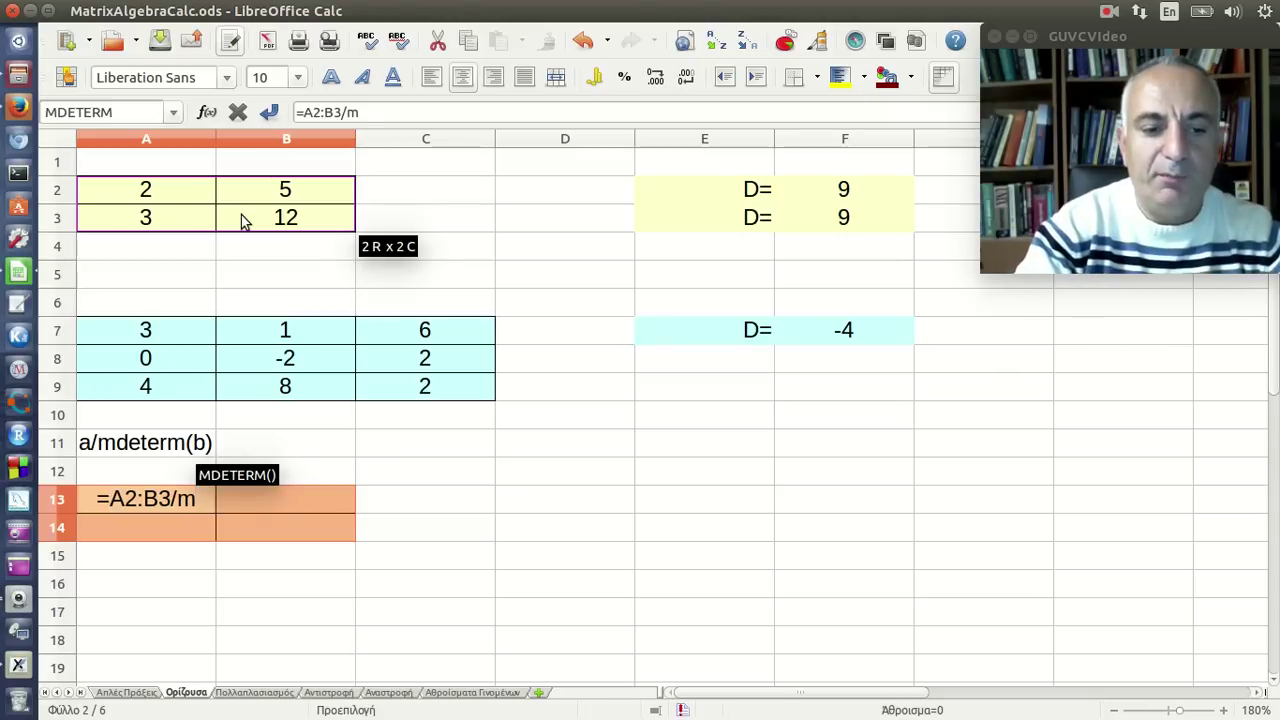
pyautogui.write('determ(')
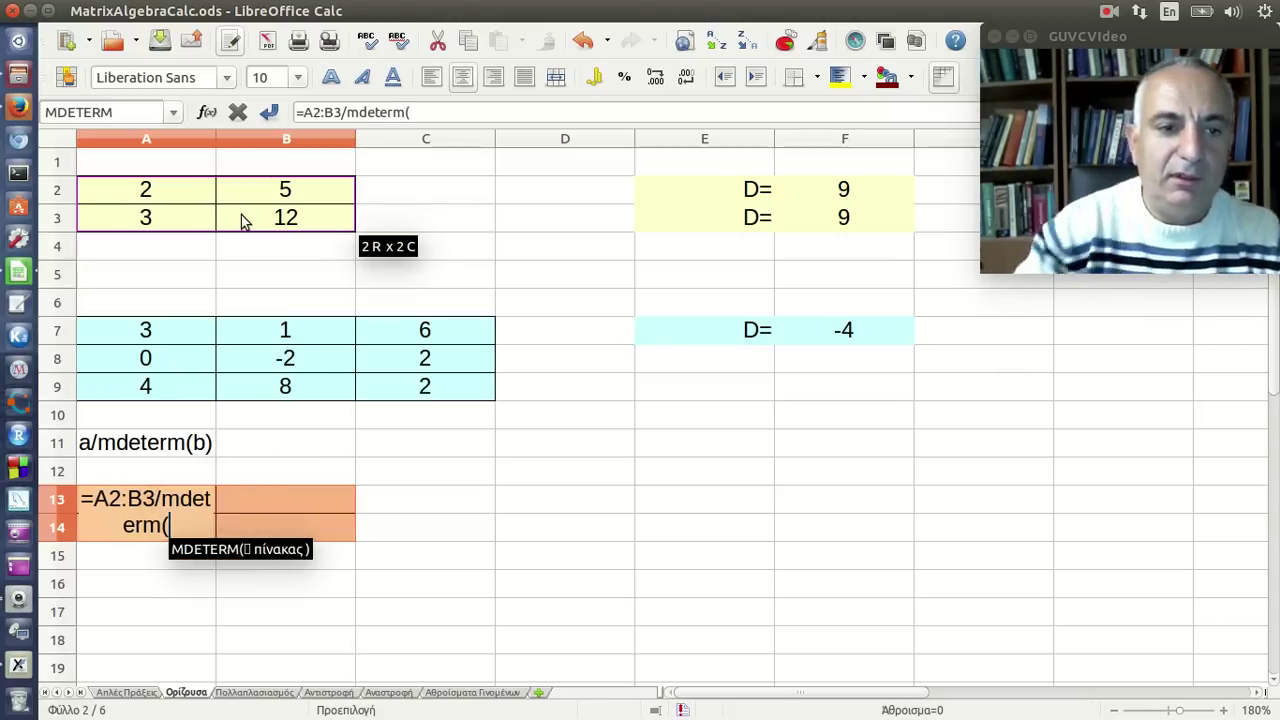
pyautogui.moveTo(175, 332); pyautogui.dragTo(397, 382)
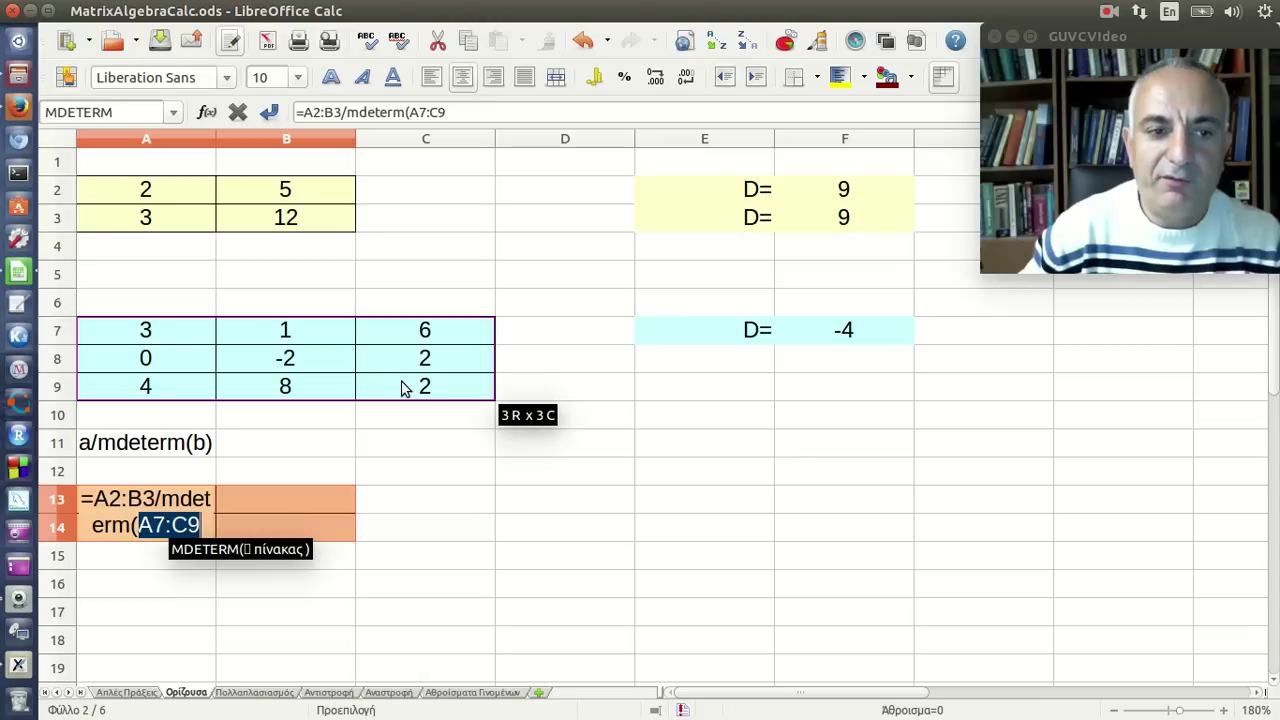
pyautogui.write(')')
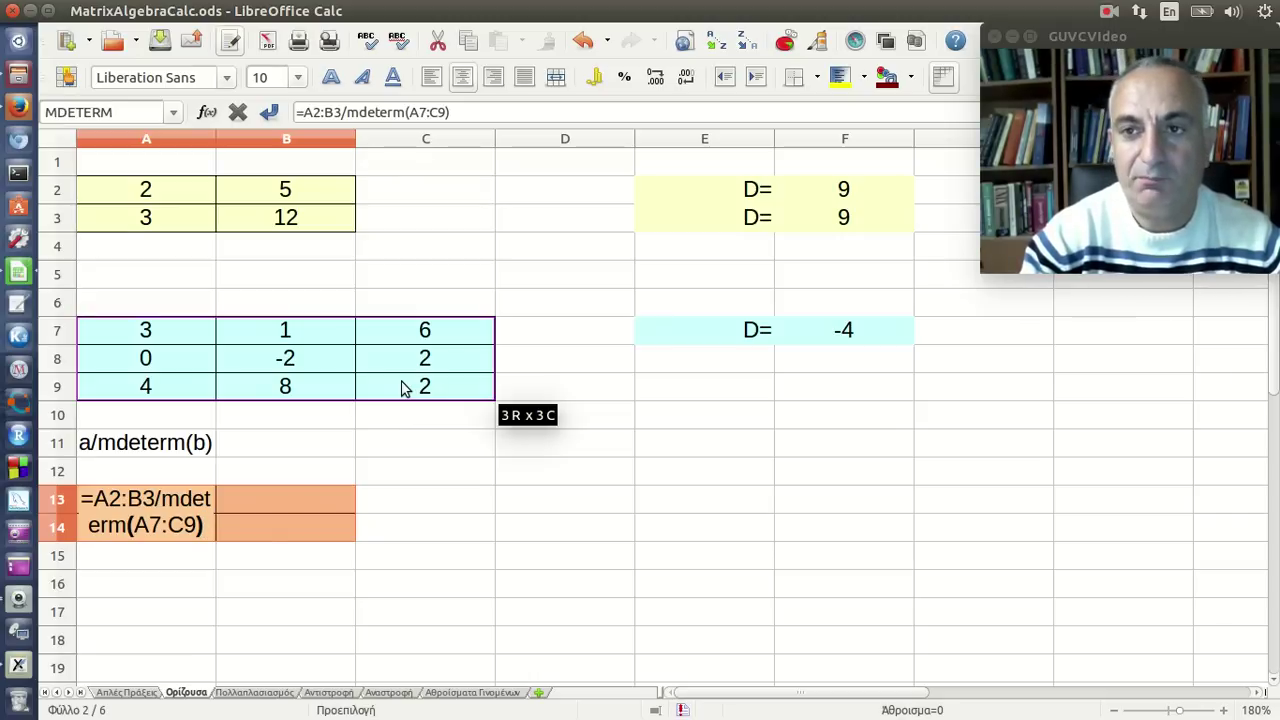
pyautogui.hotkey('ctrl', 'shift', 'Return')
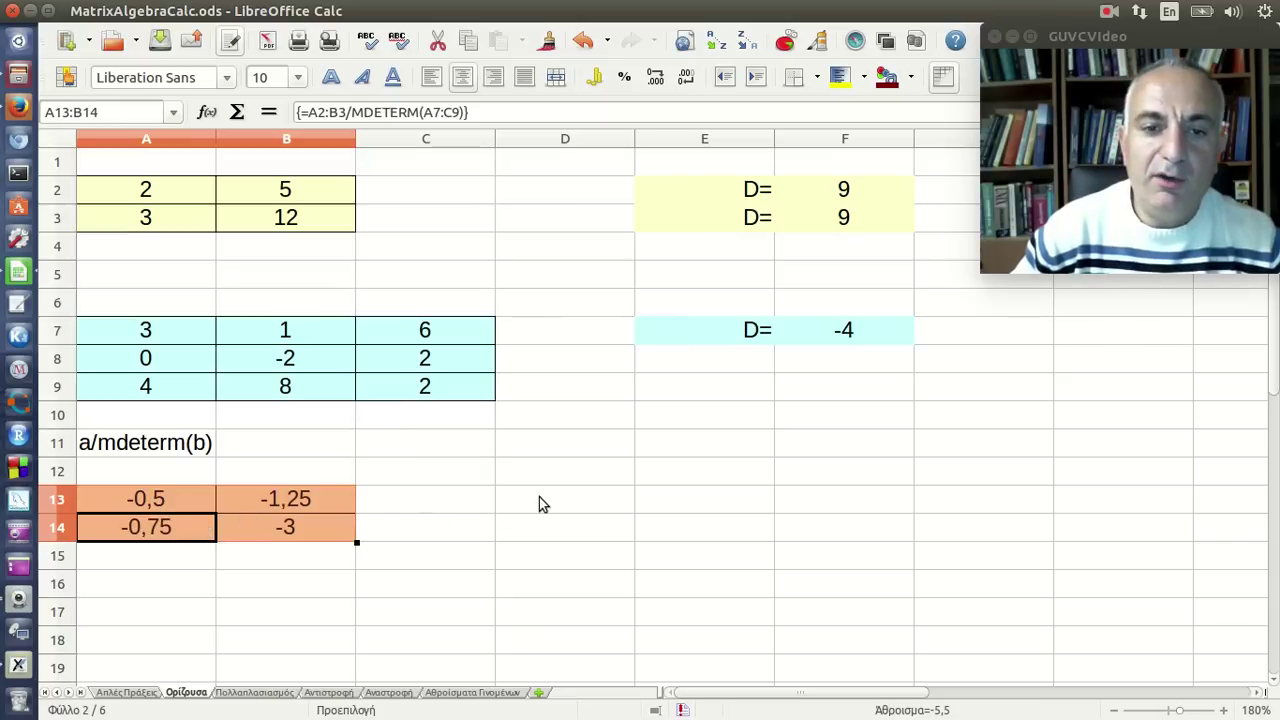
# Enter {=A2:B3/F7} as an array formula over D13:E14.
pyautogui.moveTo(544, 497); pyautogui.dragTo(678, 533)
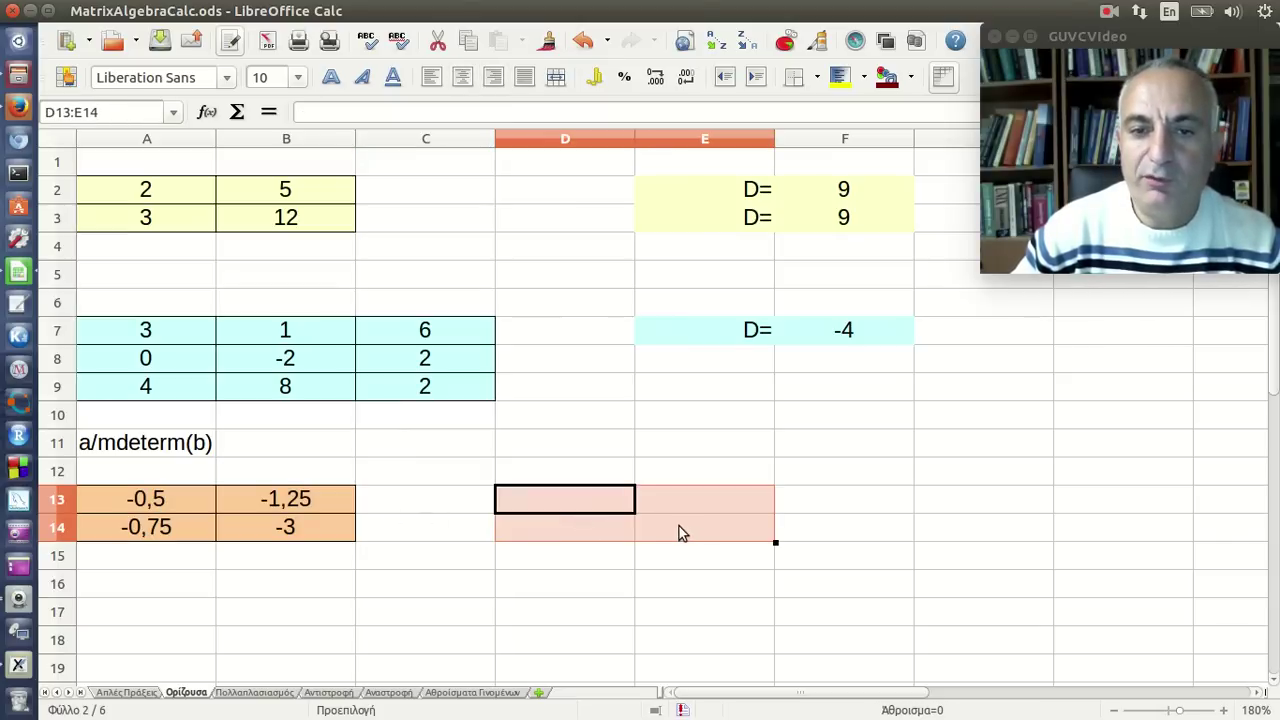
pyautogui.write('=')
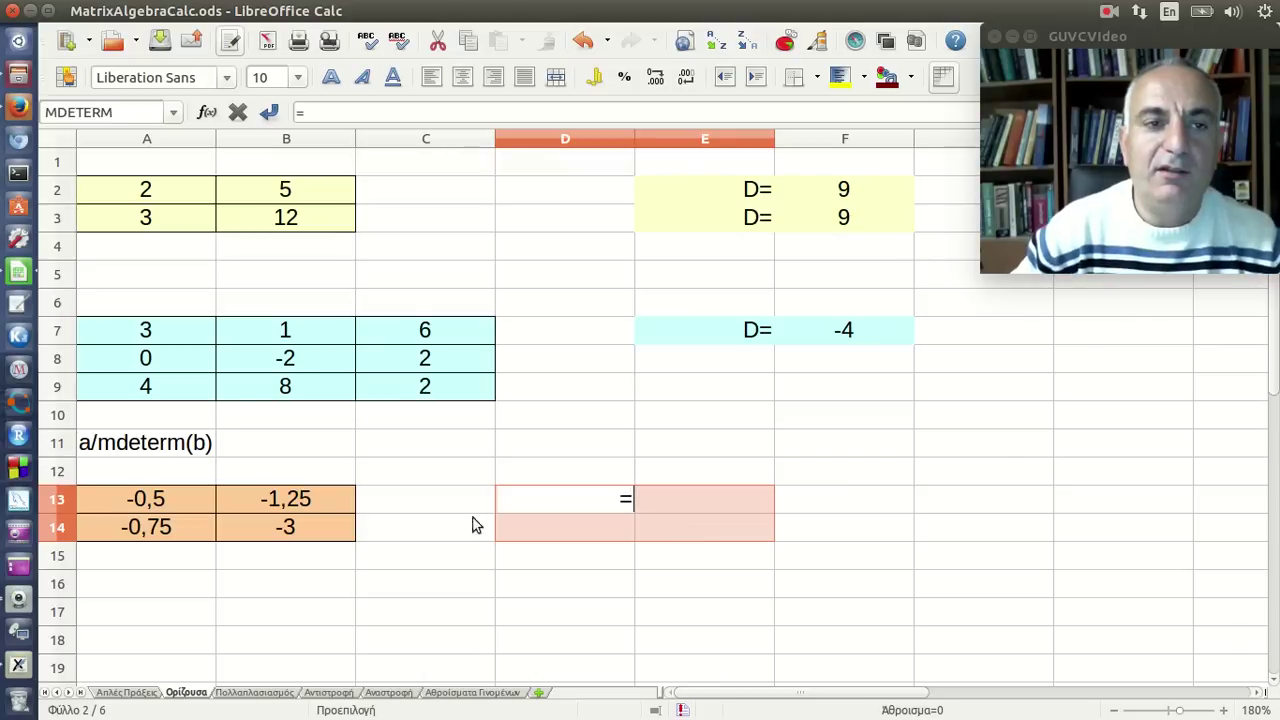
pyautogui.moveTo(177, 194); pyautogui.dragTo(283, 222)
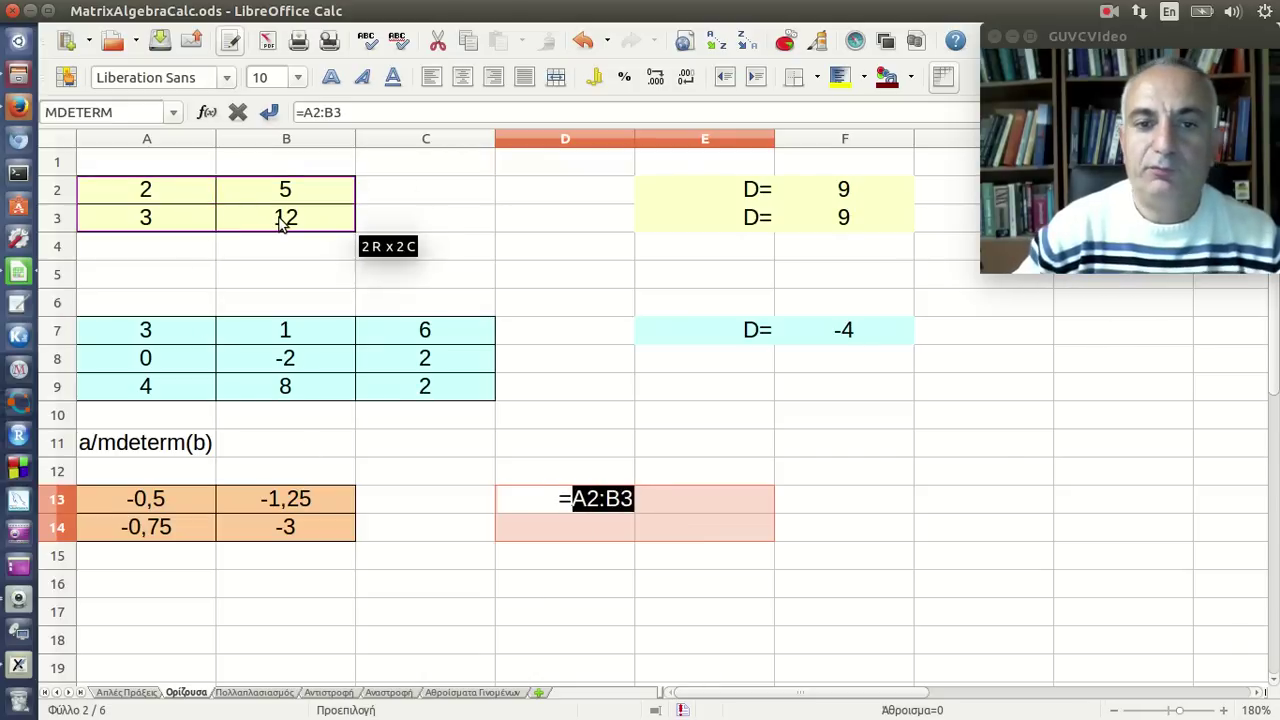
pyautogui.write('/')
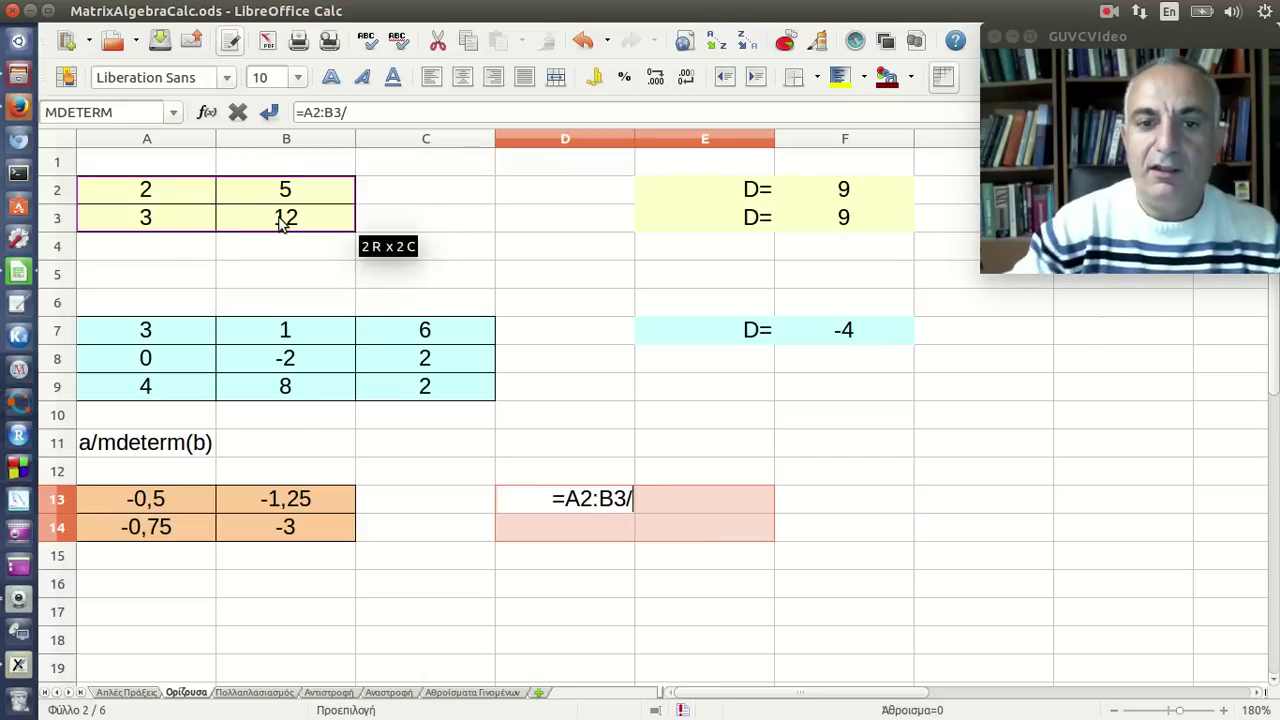
pyautogui.click(845, 337)
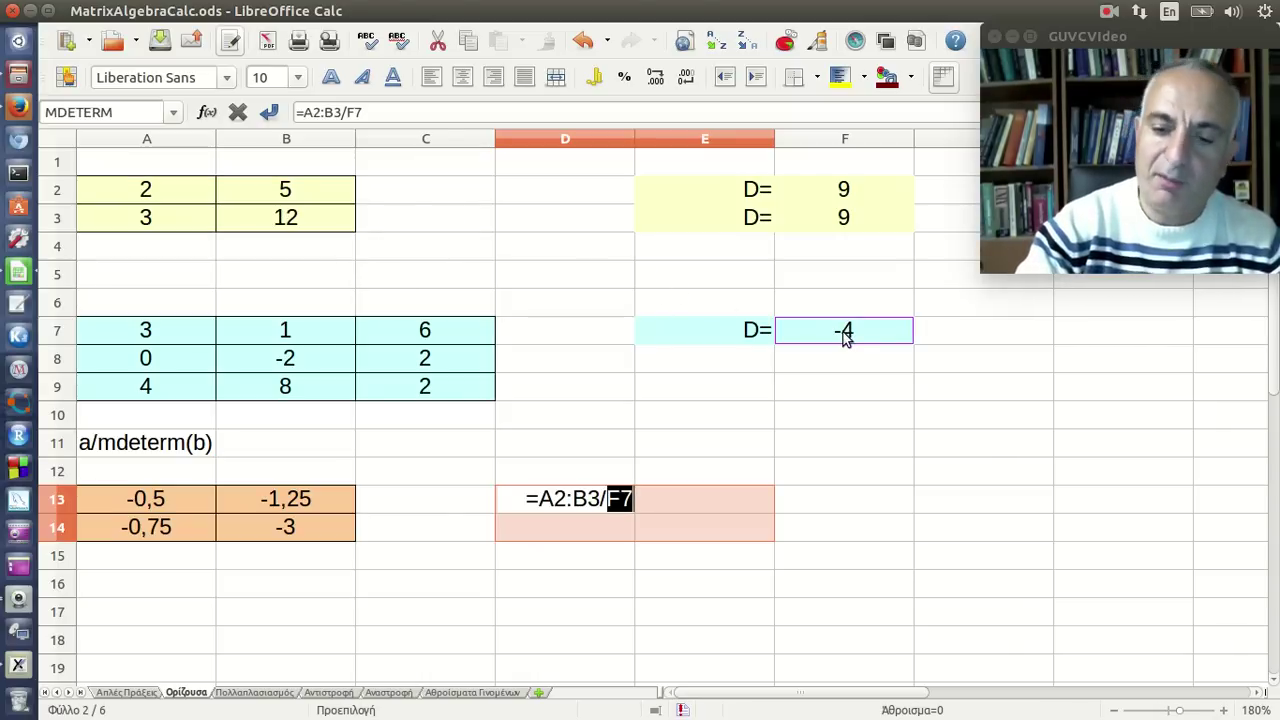
pyautogui.hotkey('ctrl', 'shift', 'Return')
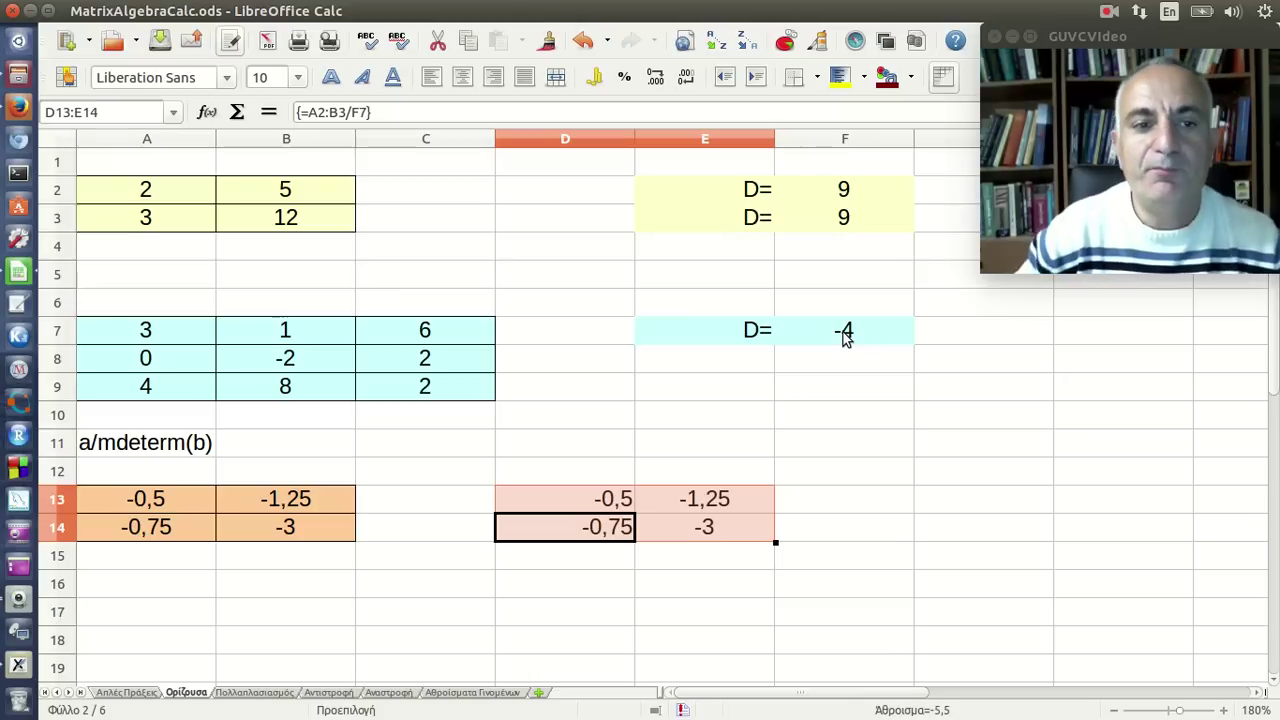
# Compare the array formulas behind B13 and D13.
pyautogui.click(330, 508)
pyautogui.click(585, 508)
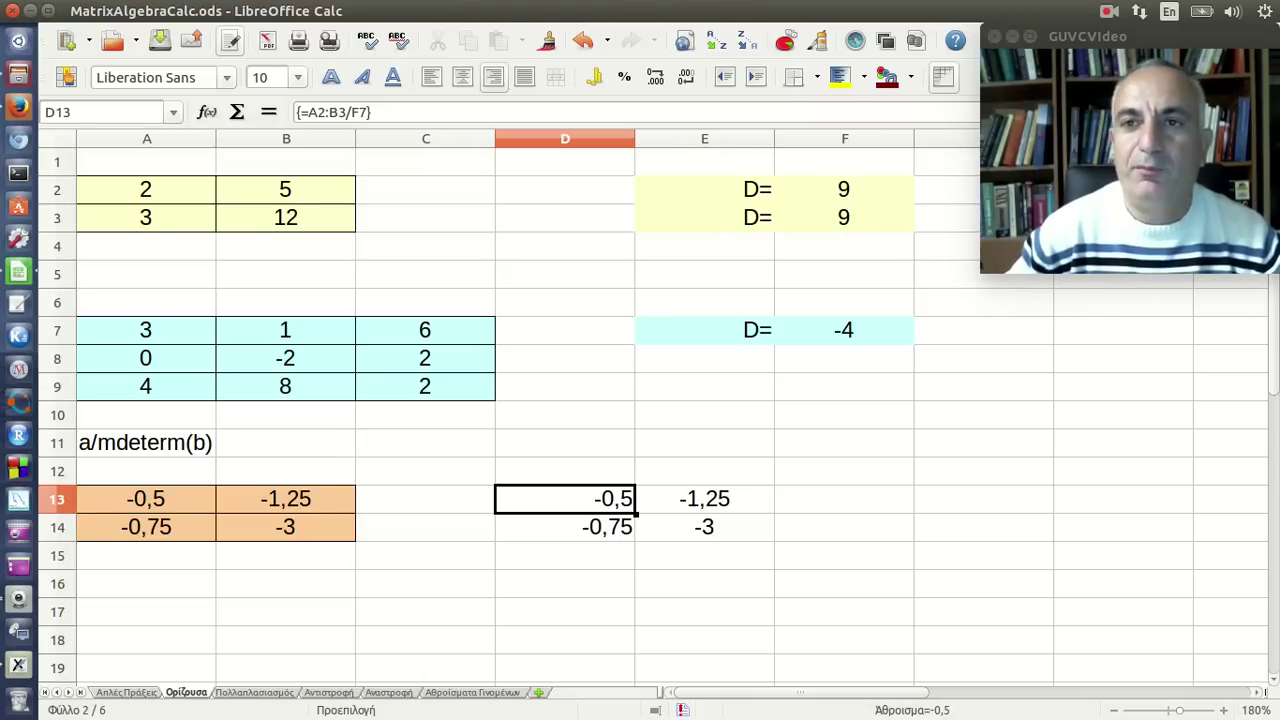
pyautogui.click(1108, 11)
pyautogui.click(1138, 58)
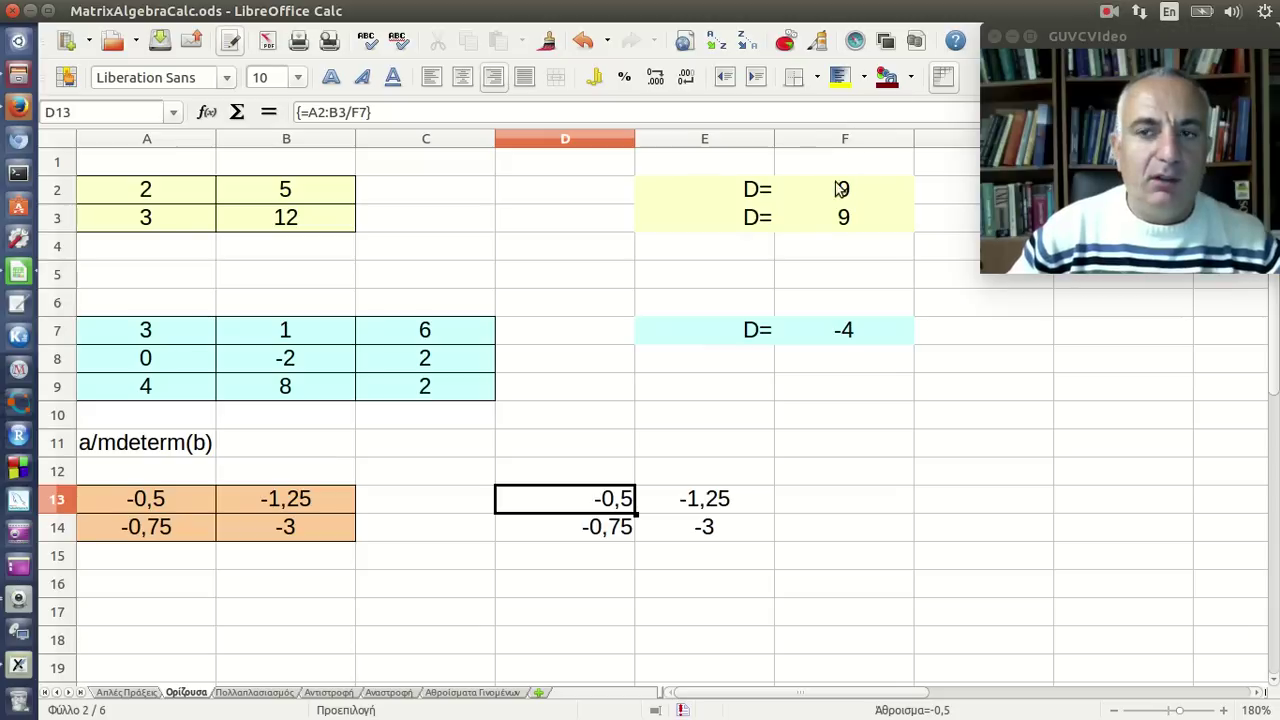
# Open the Πολλαπλασιασμός sheet and review A2:B3, D2:E3 and H2's MMULT formula.
pyautogui.click(275, 693)
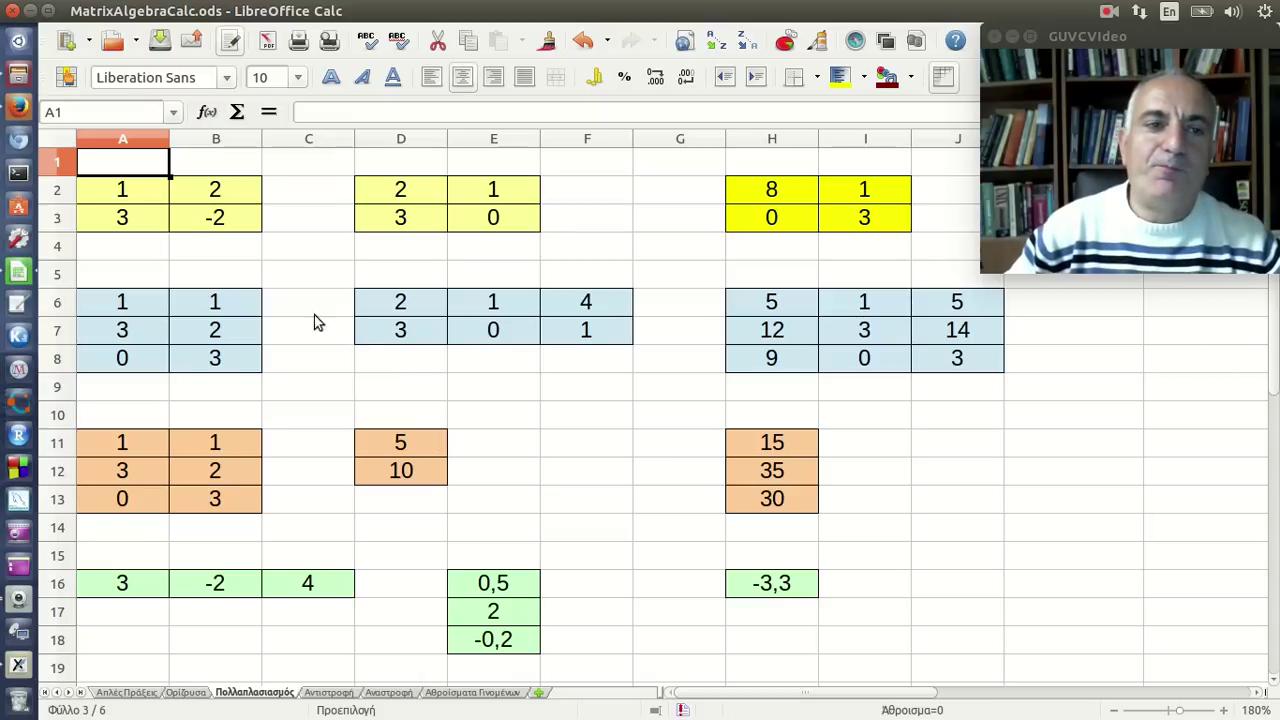
pyautogui.click(158, 196)
pyautogui.moveTo(158, 196); pyautogui.dragTo(225, 222)
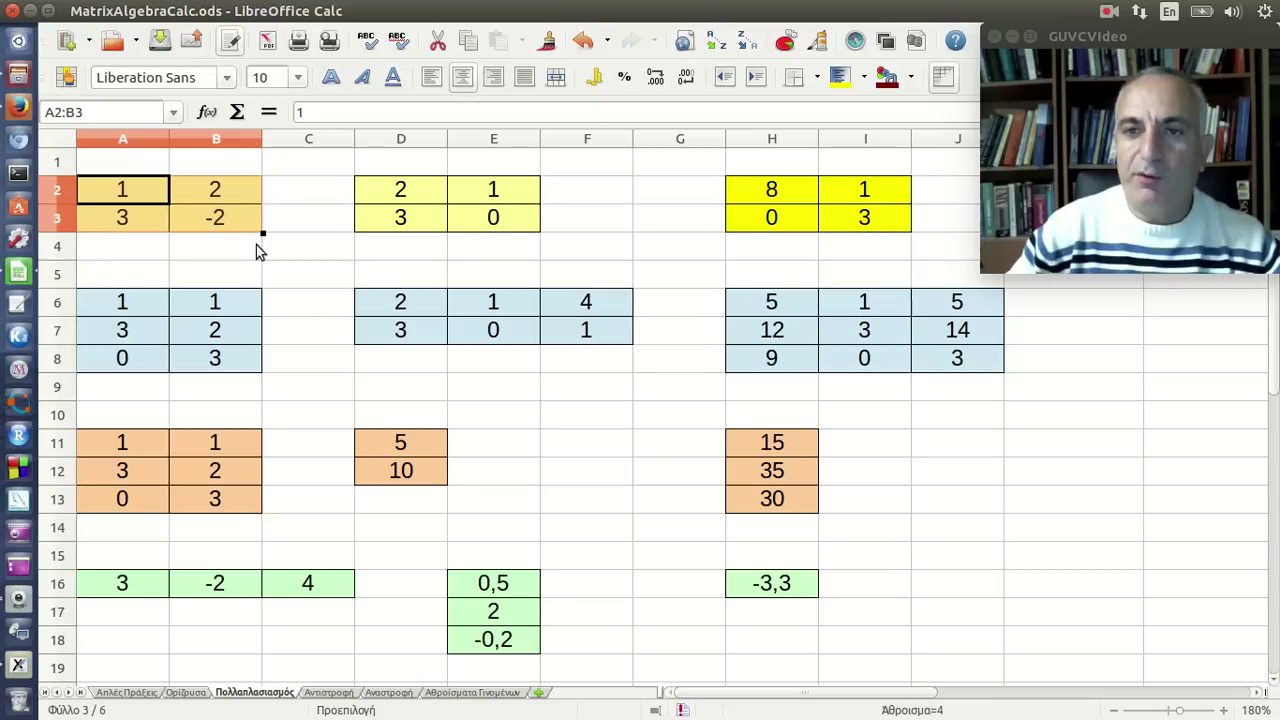
pyautogui.moveTo(405, 188)
pyautogui.mouseDown()
pyautogui.moveTo(472, 201)
pyautogui.moveTo(482, 217)
pyautogui.mouseUp()
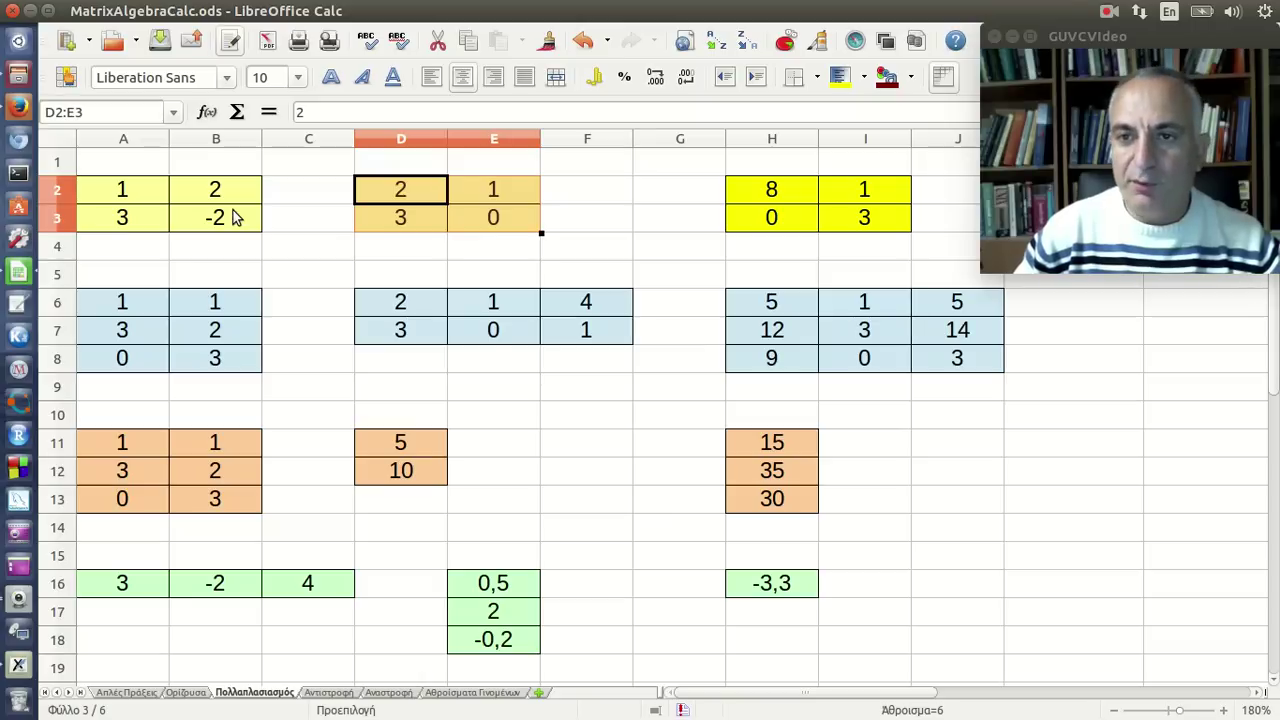
pyautogui.click(791, 200)
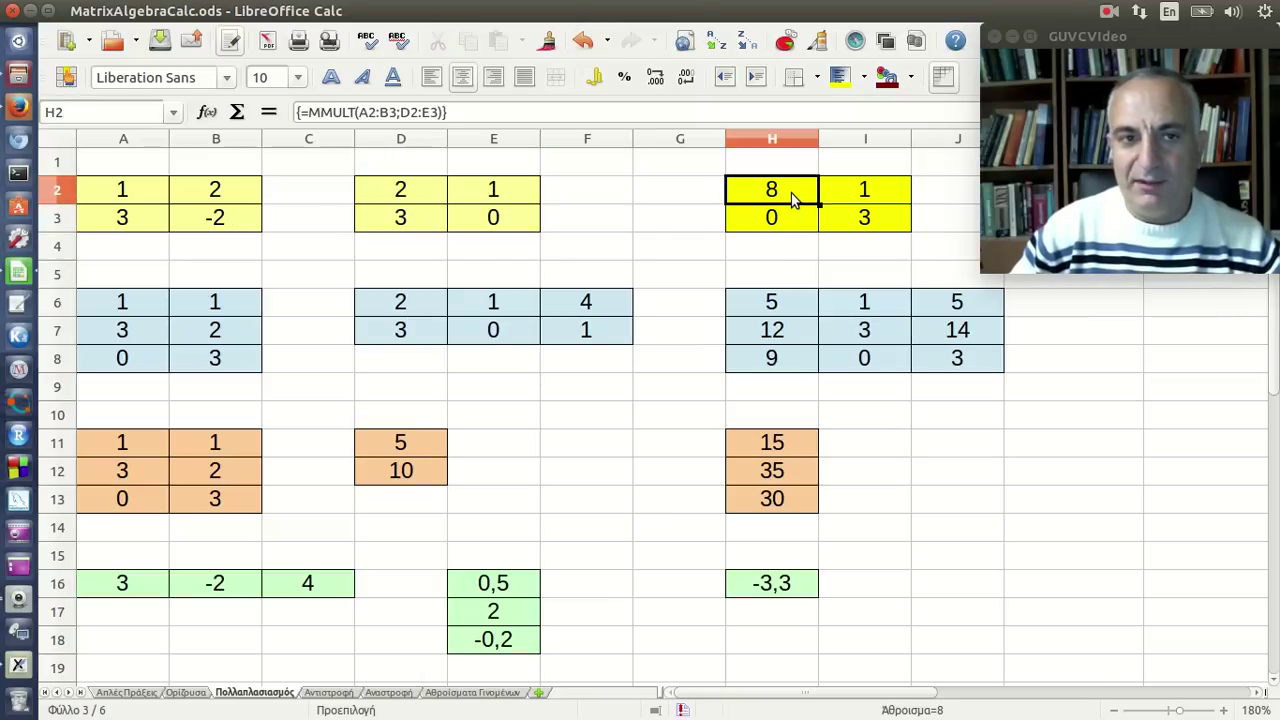
# Select the H2:I3 MMULT product array and delete it.
pyautogui.click(116, 192)
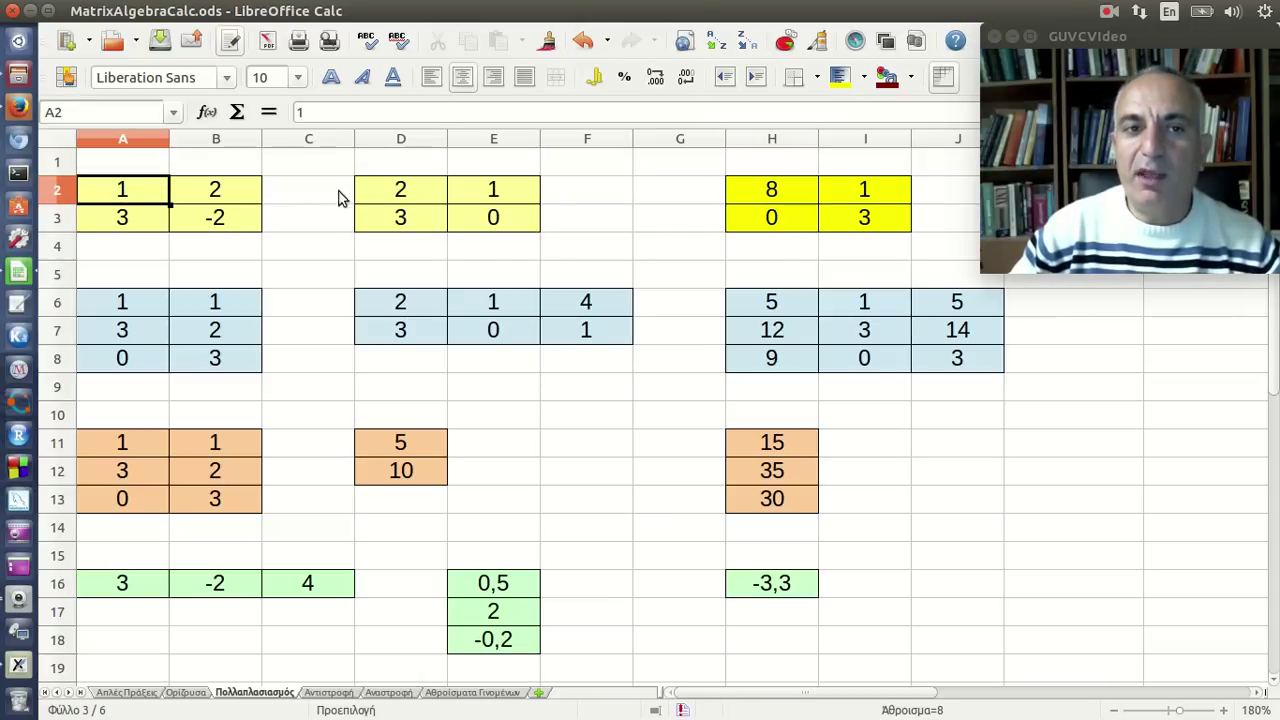
pyautogui.click(391, 194)
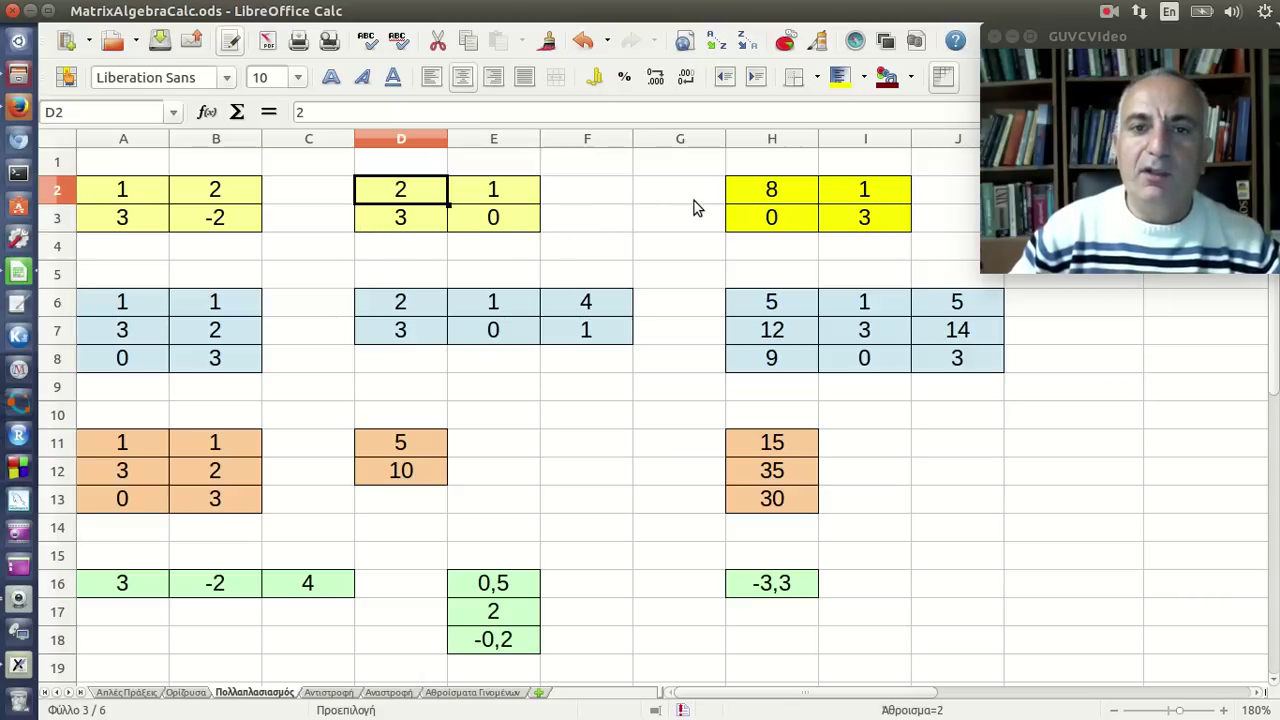
pyautogui.click(806, 202)
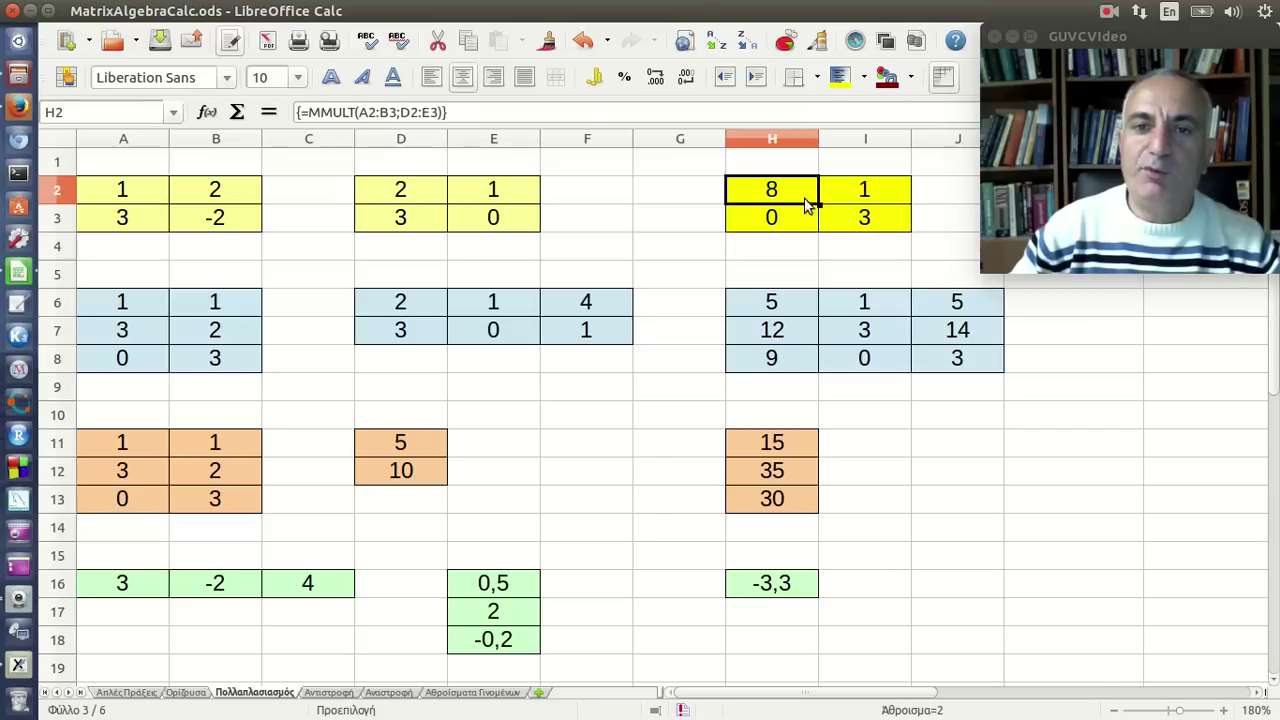
pyautogui.moveTo(806, 202); pyautogui.dragTo(837, 220)
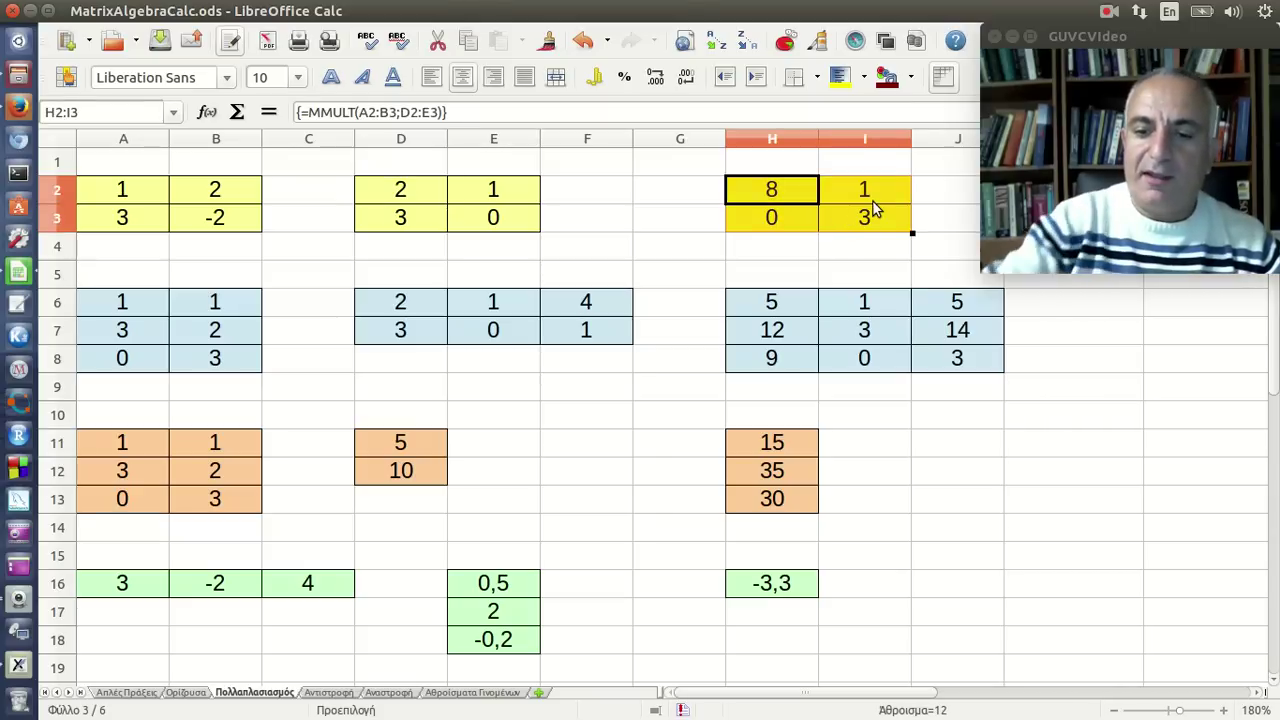
pyautogui.press('Delete')
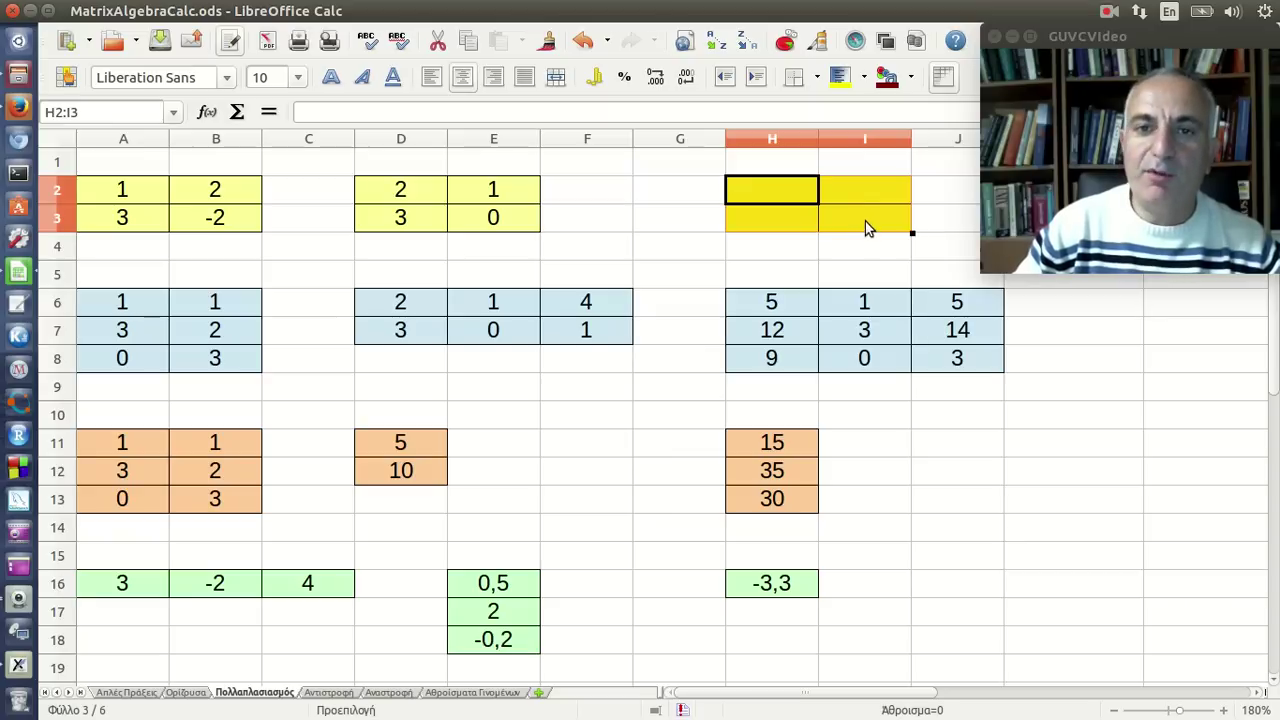
# Enter {=MMULT(A2:B3;D2:E3)} as an array formula over H2:I3.
pyautogui.moveTo(795, 193)
pyautogui.mouseDown()
pyautogui.moveTo(812, 220)
pyautogui.moveTo(845, 218)
pyautogui.mouseUp()
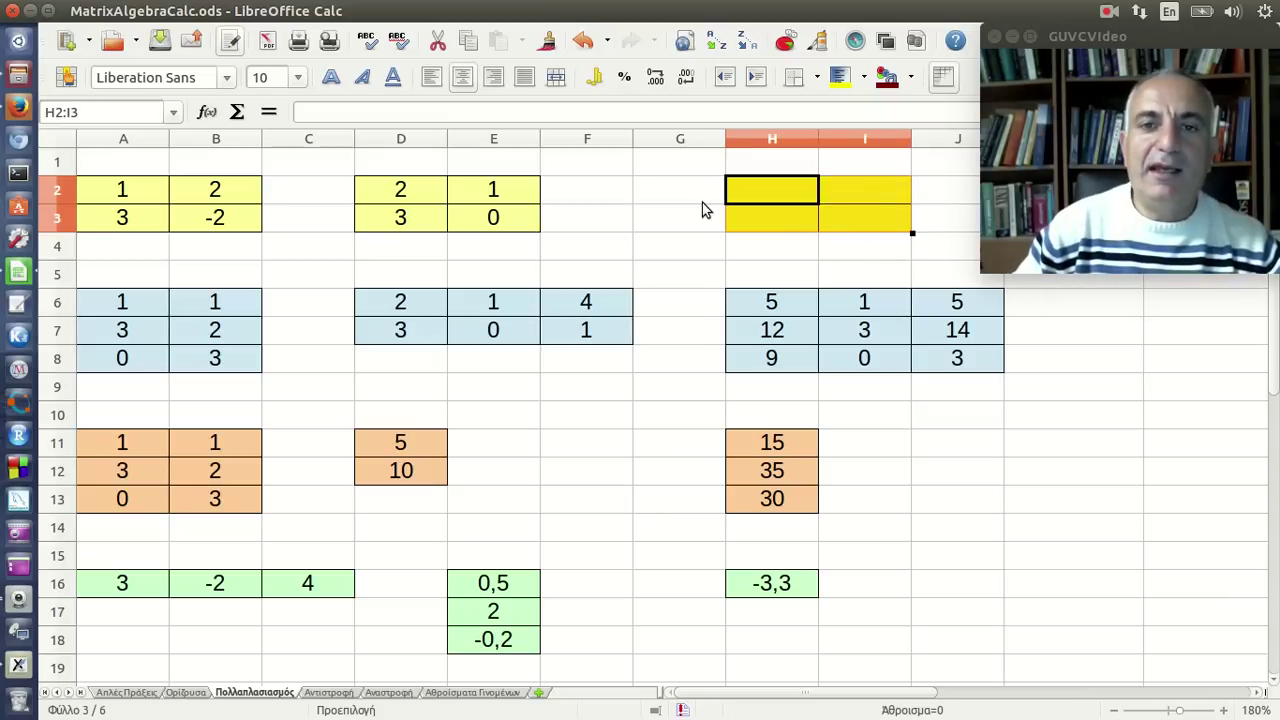
pyautogui.write('=m')
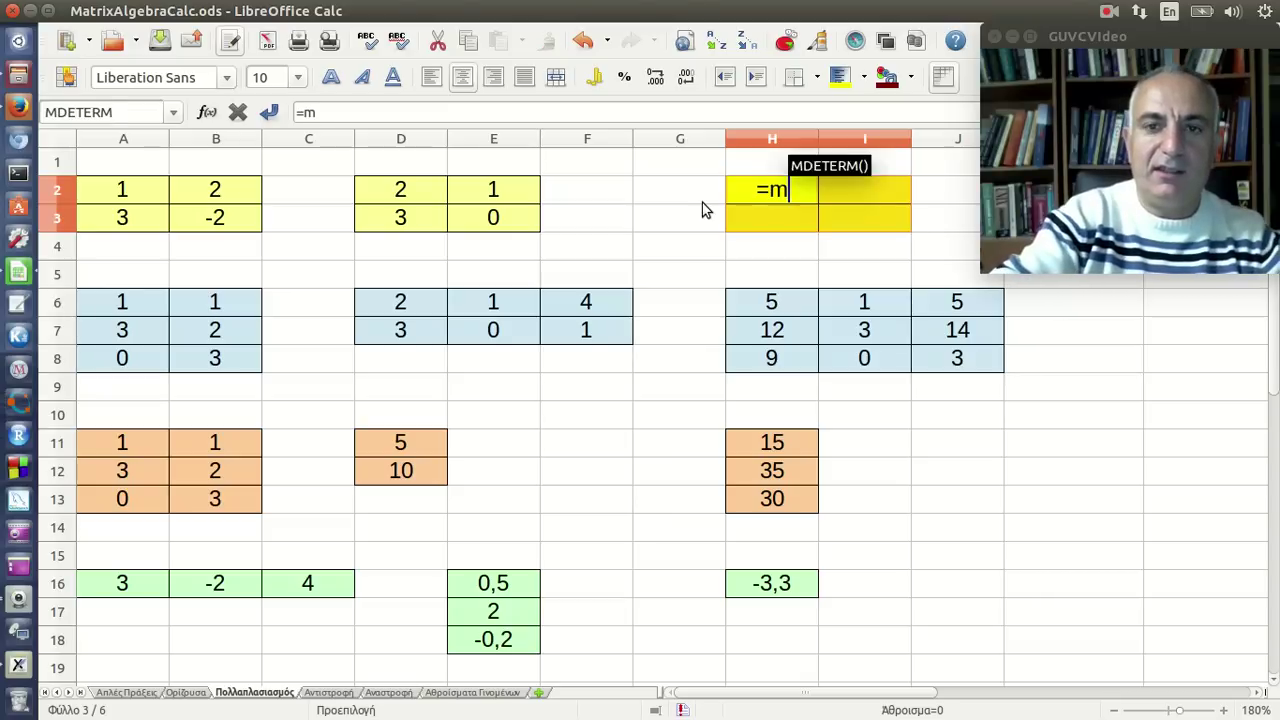
pyautogui.write('mult')
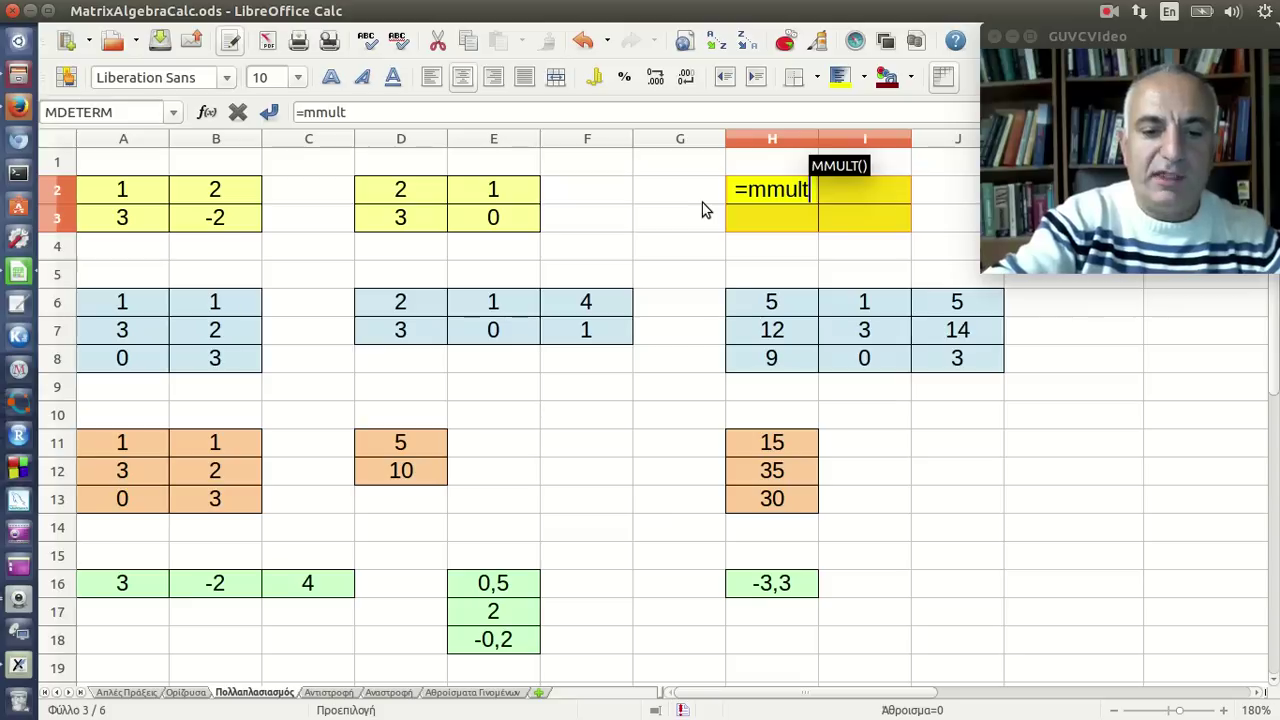
pyautogui.write('(')
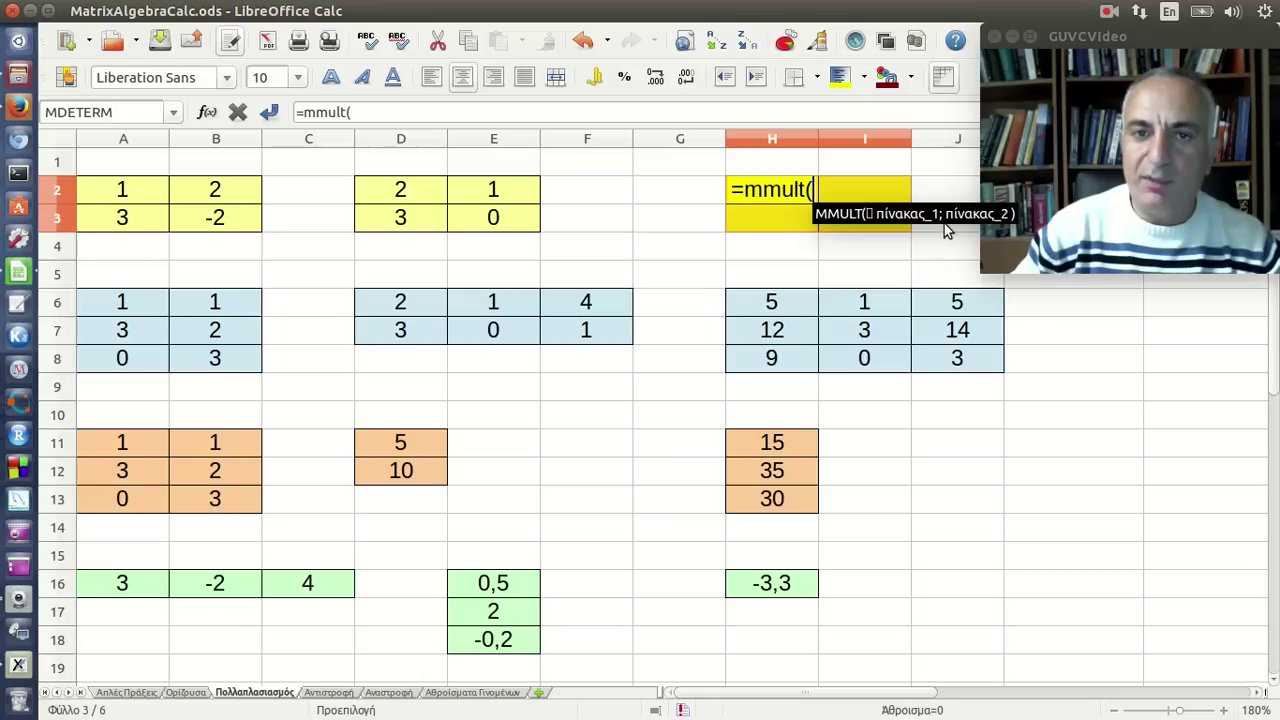
pyautogui.moveTo(130, 190); pyautogui.dragTo(243, 210)
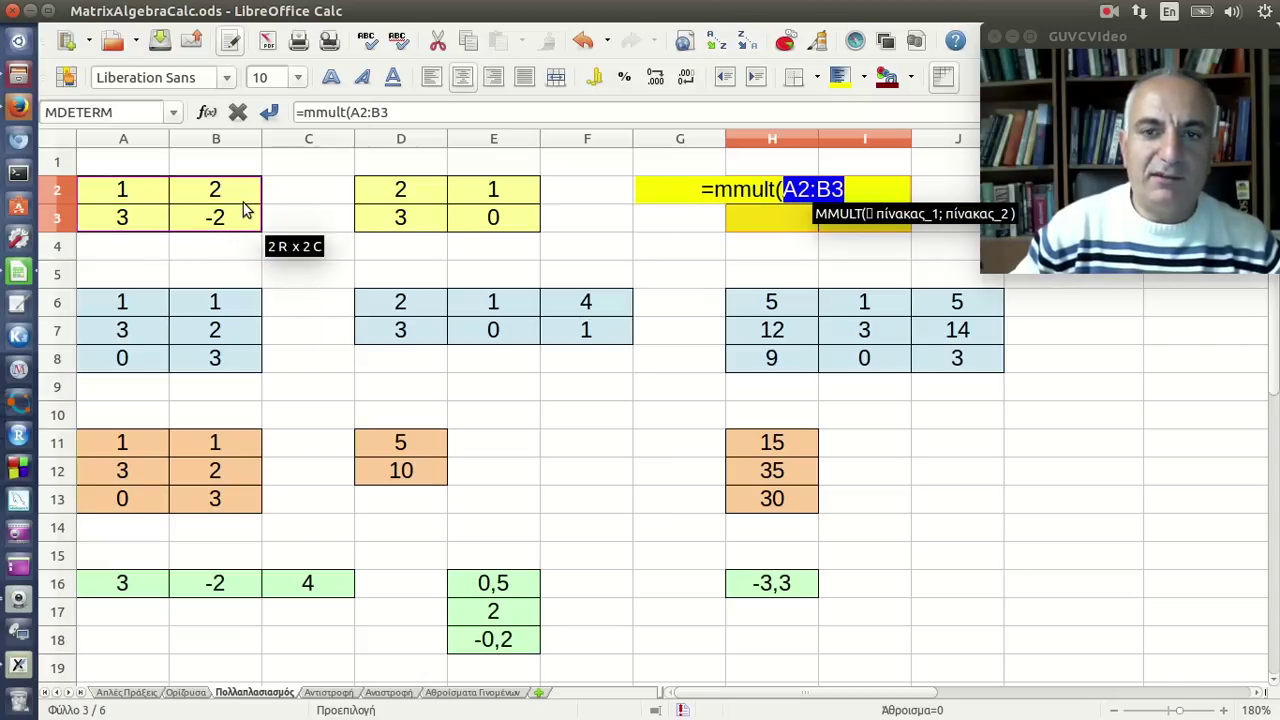
pyautogui.write(';')
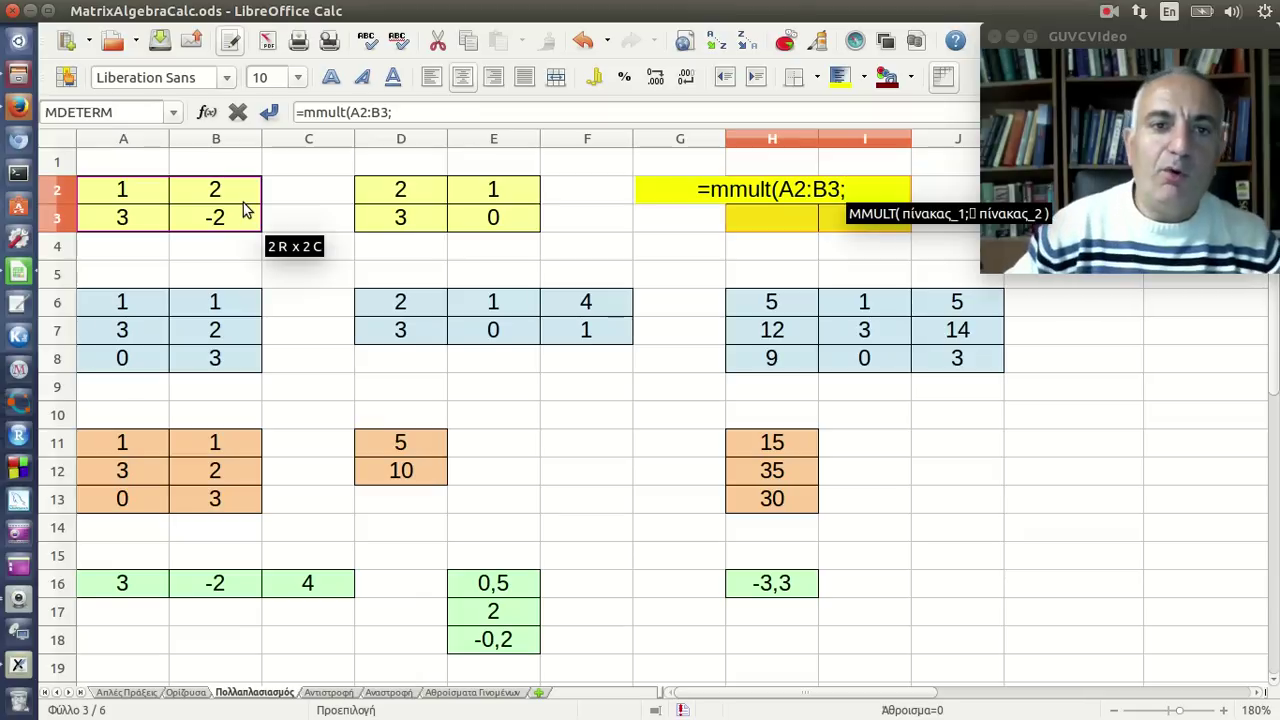
pyautogui.moveTo(360, 200); pyautogui.dragTo(500, 235)
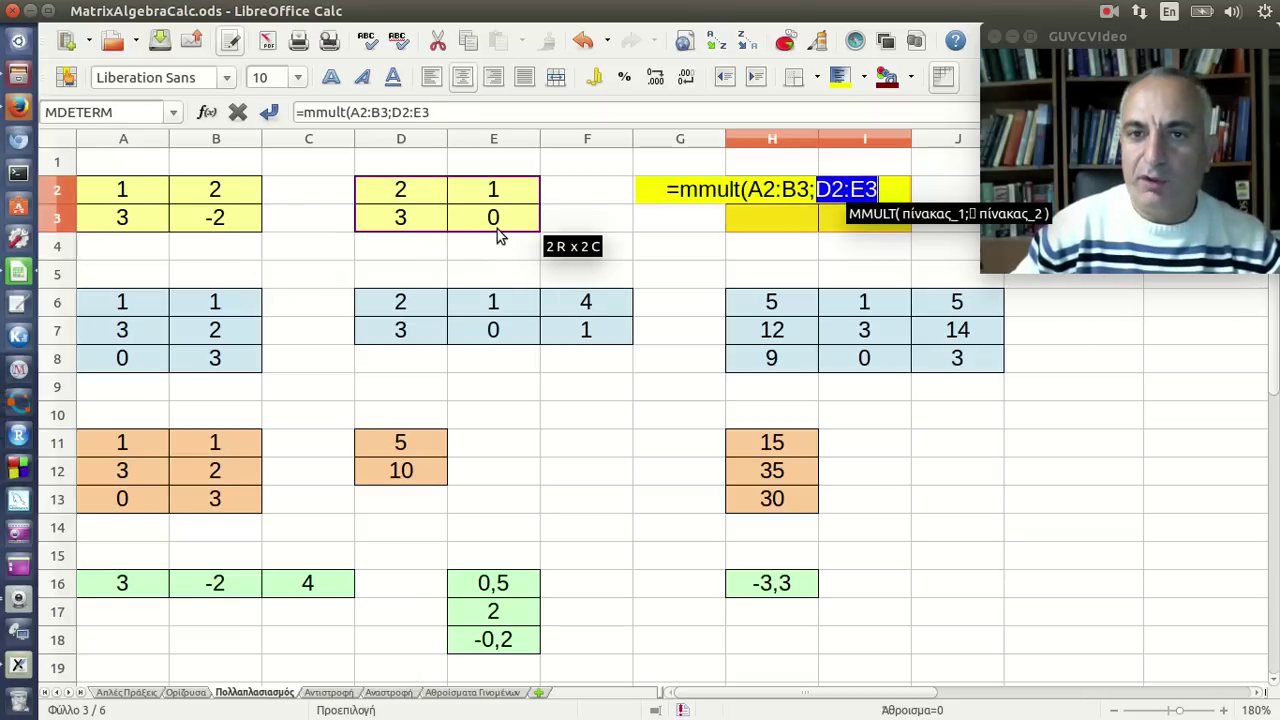
pyautogui.write(')')
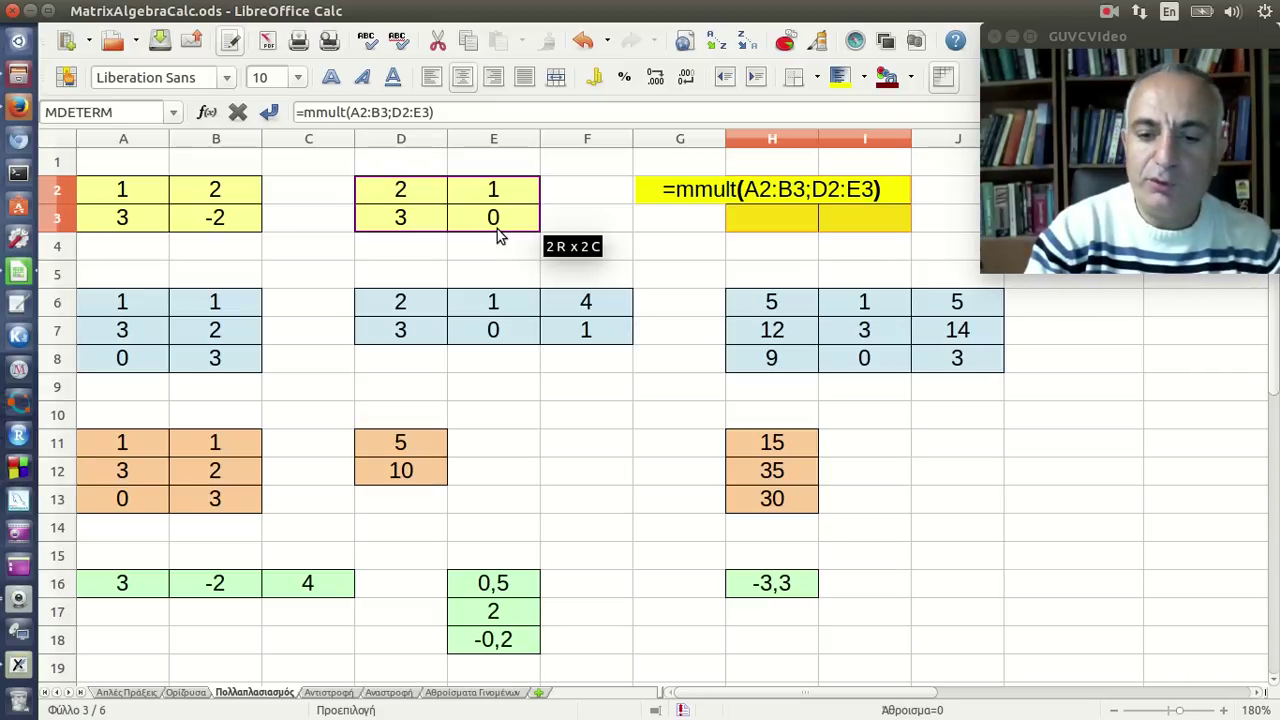
pyautogui.hotkey('ctrl', 'shift', 'Return')
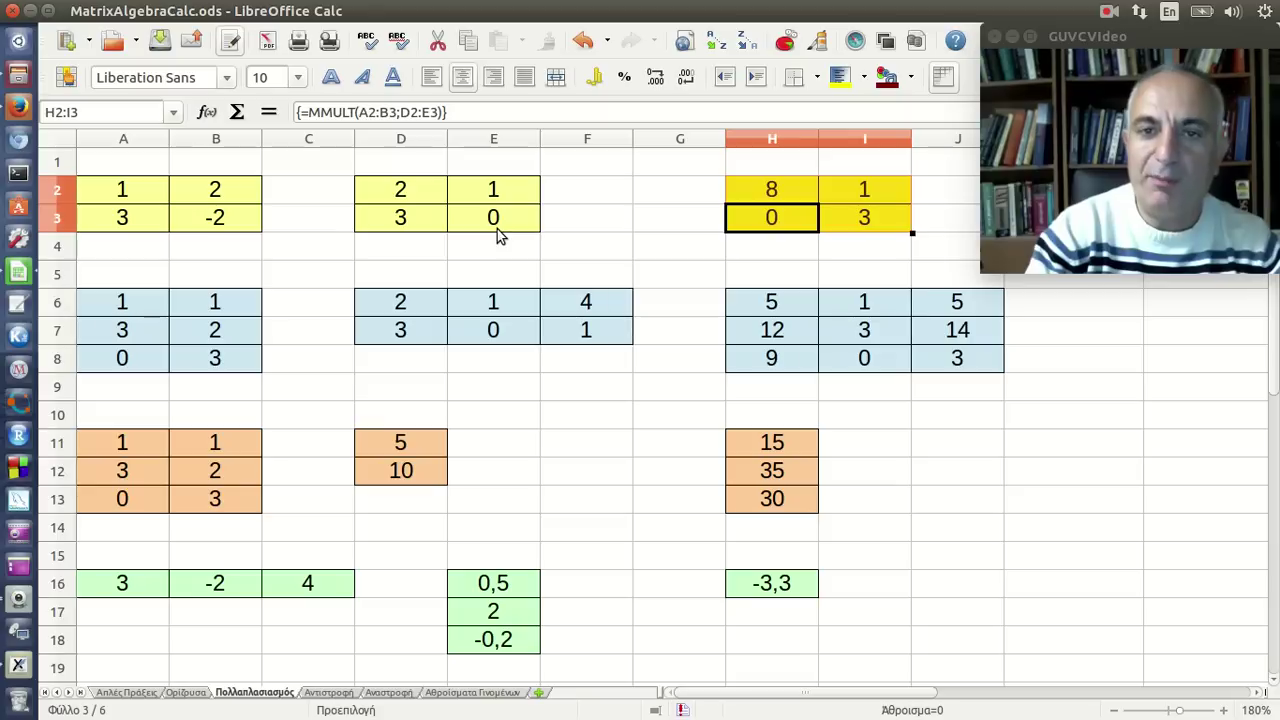
# Inspect H2, then begin a check formula =A2 in H1.
pyautogui.click(772, 190)
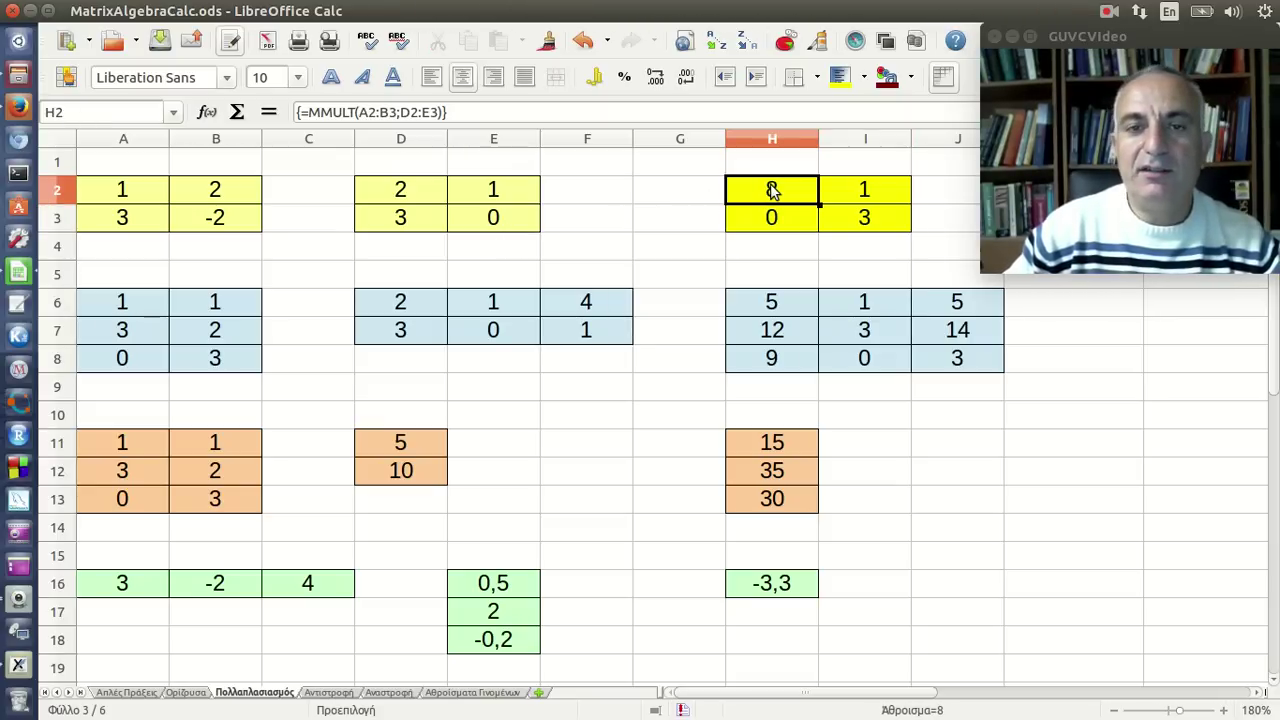
pyautogui.click(750, 155)
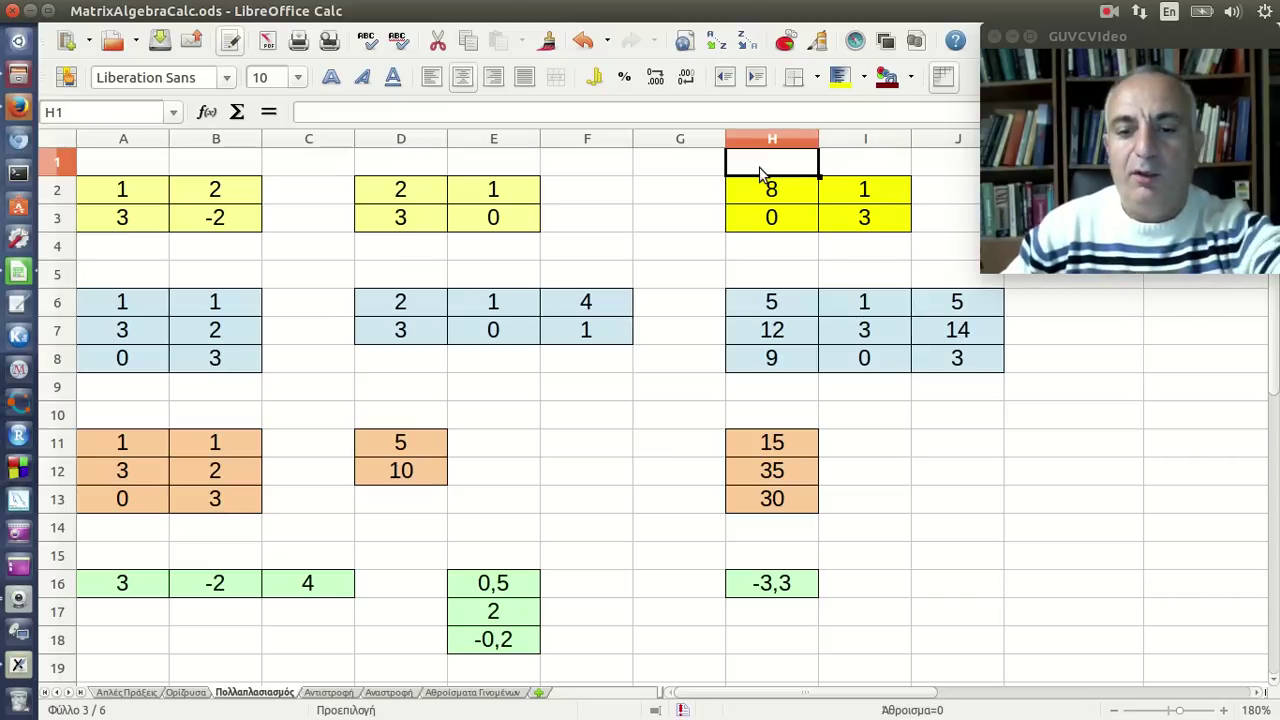
pyautogui.write('=')
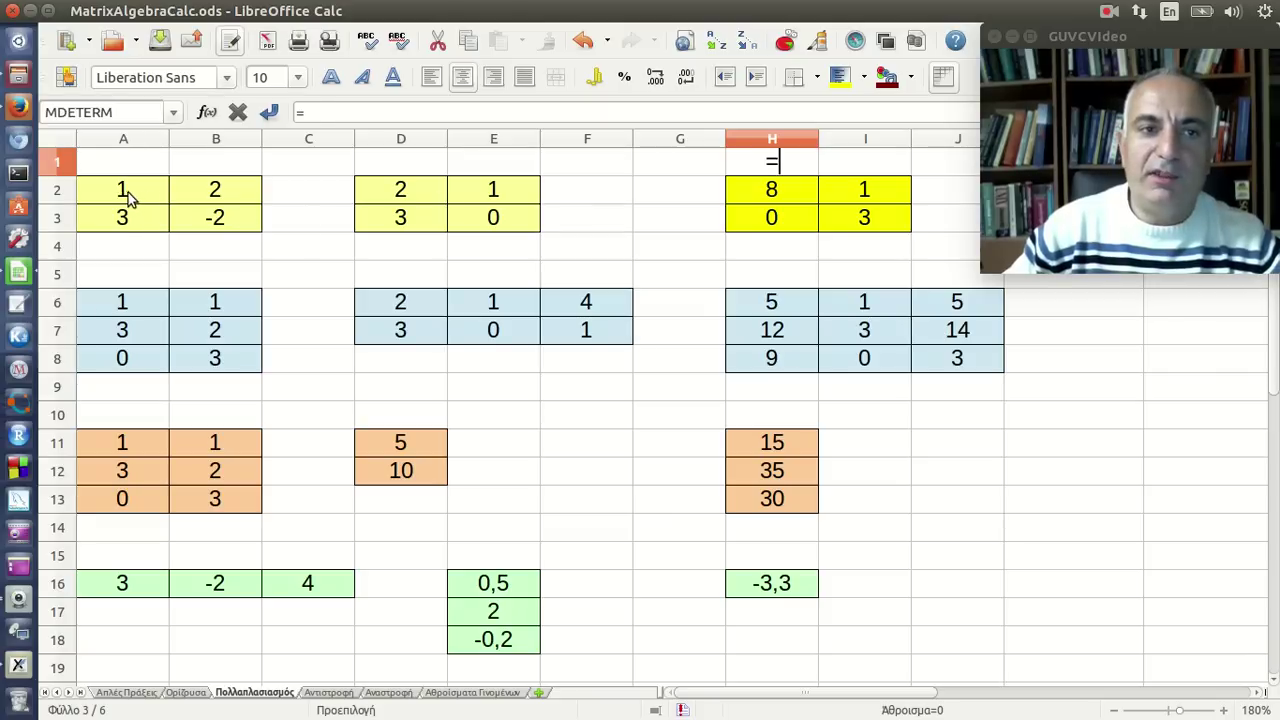
pyautogui.click(127, 192)
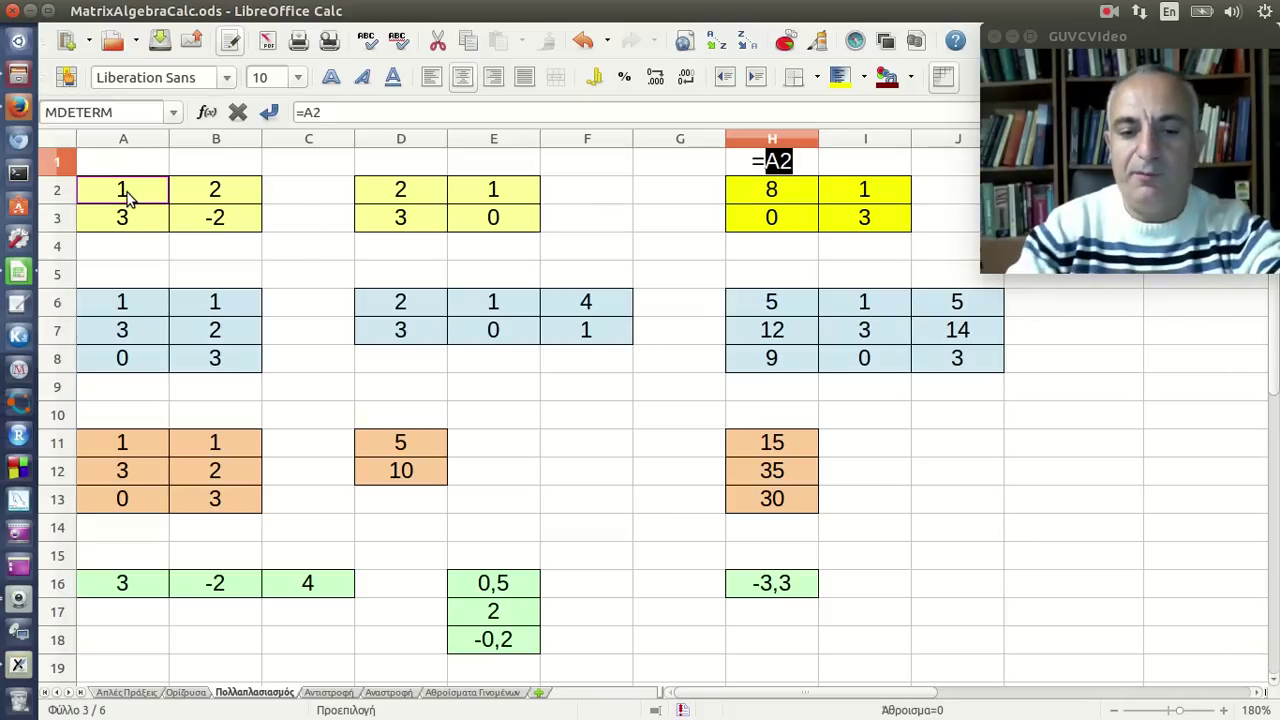
# Finish H1's check formula as =A2*D2+B2*D3, giving 8 to match H2's MMULT entry.
pyautogui.write('*')
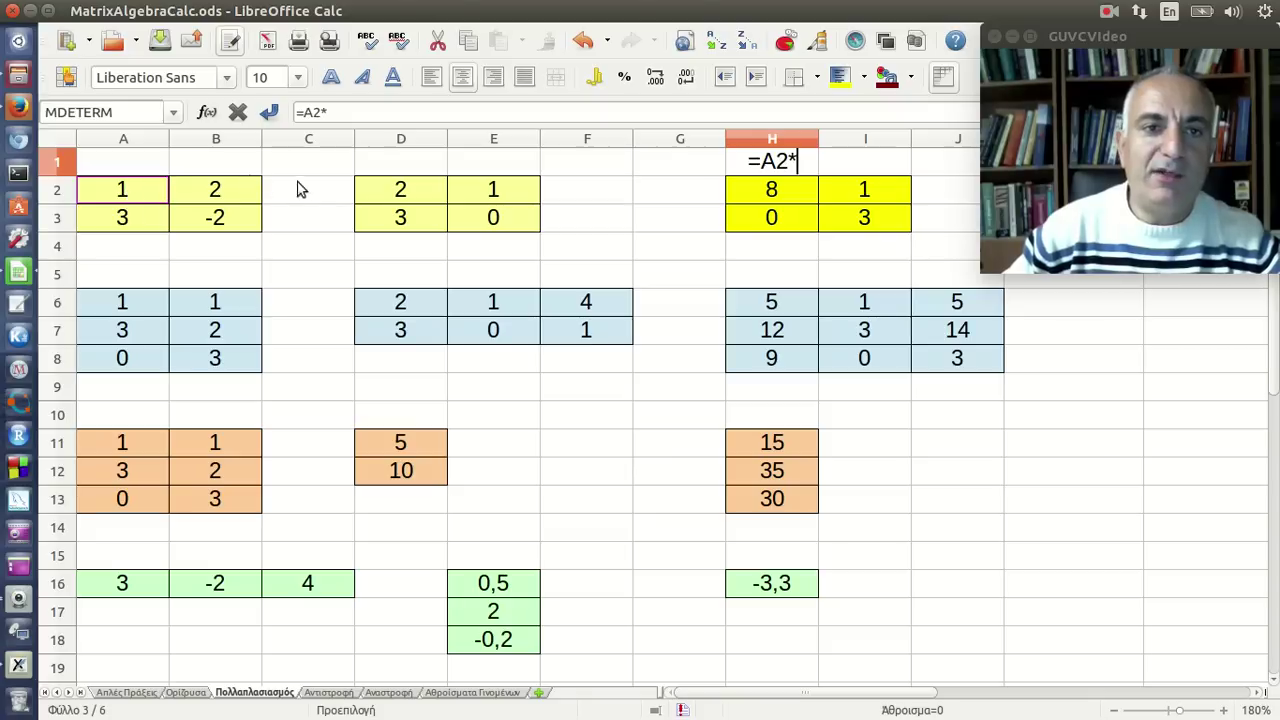
pyautogui.click(380, 197)
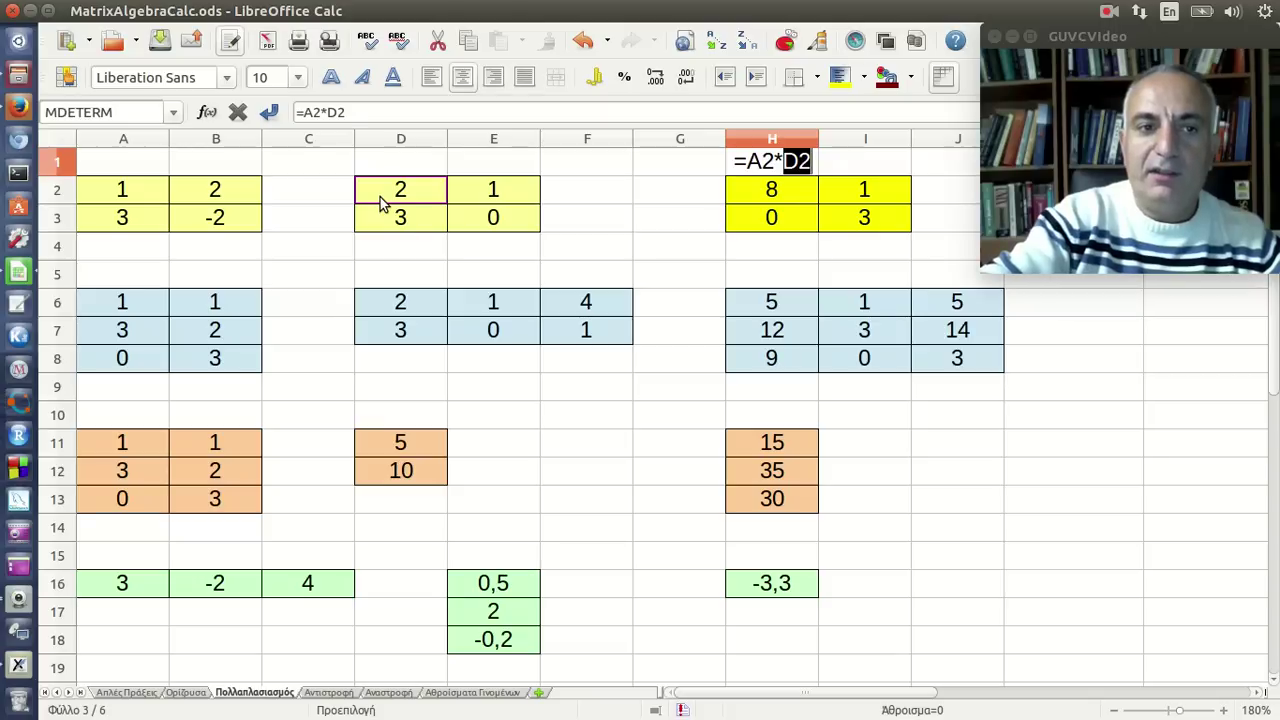
pyautogui.write('+')
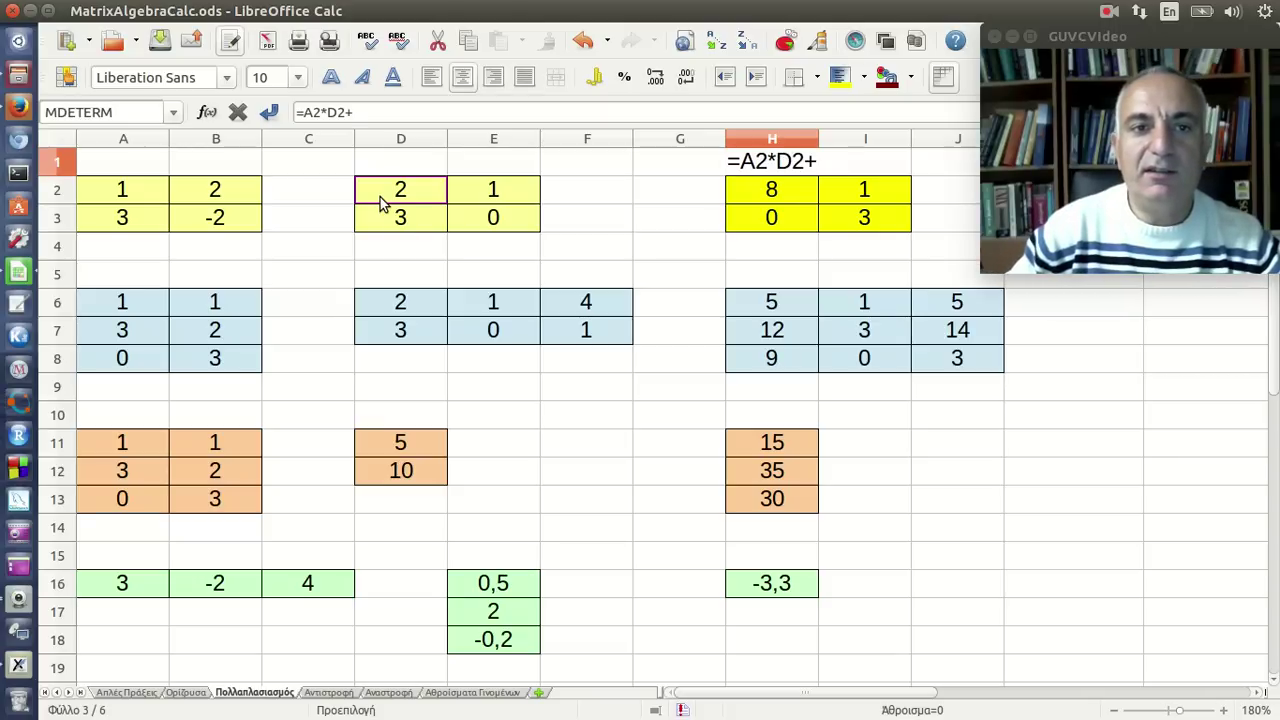
pyautogui.click(222, 193)
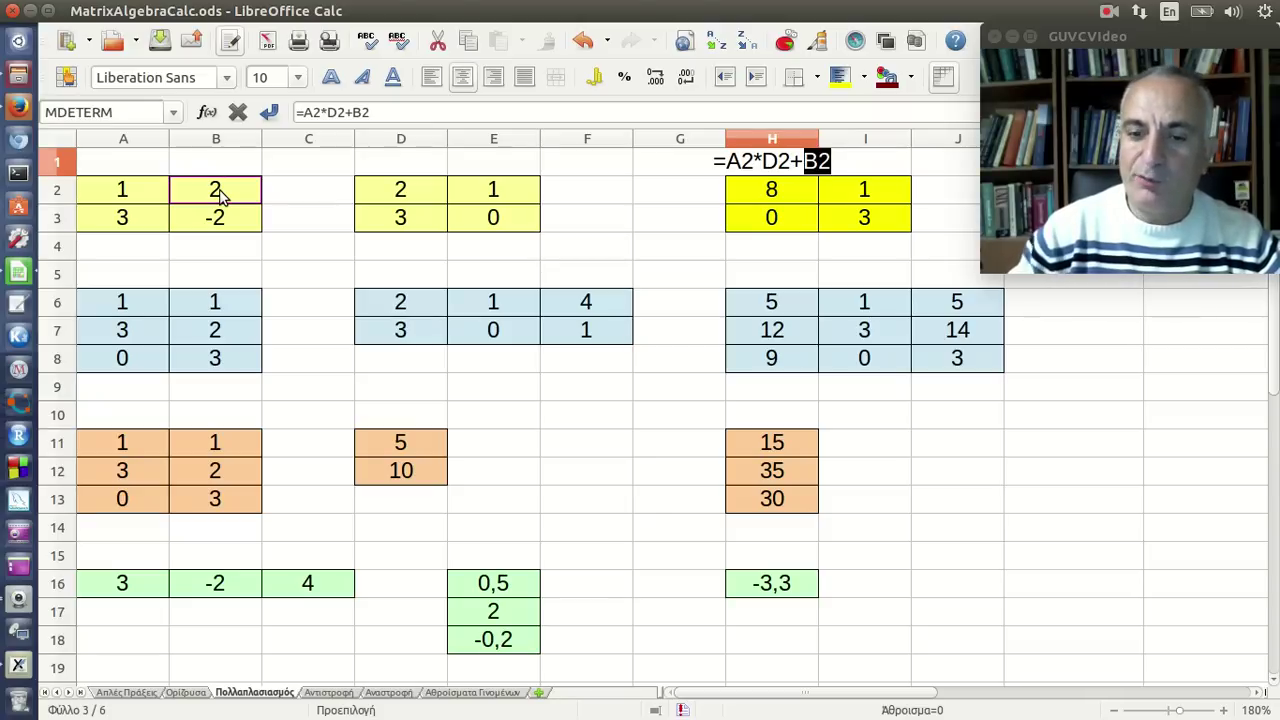
pyautogui.write('+')
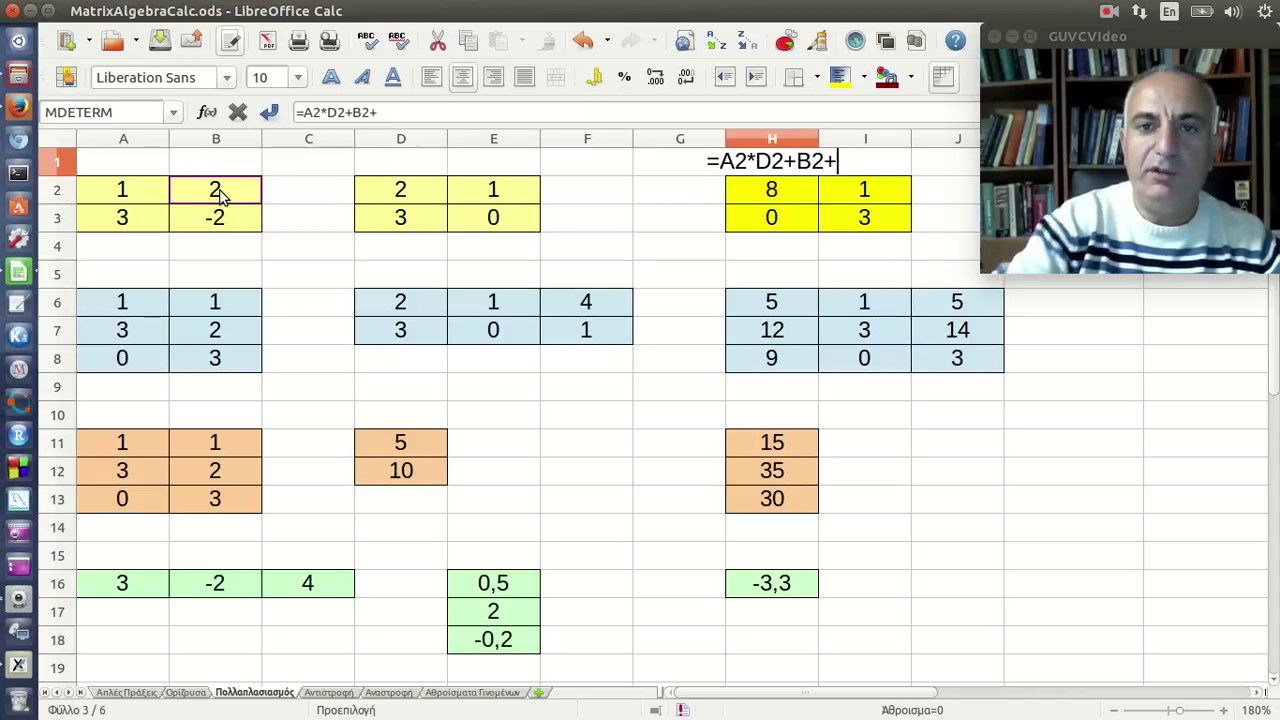
pyautogui.press('BackSpace')
pyautogui.write('*')
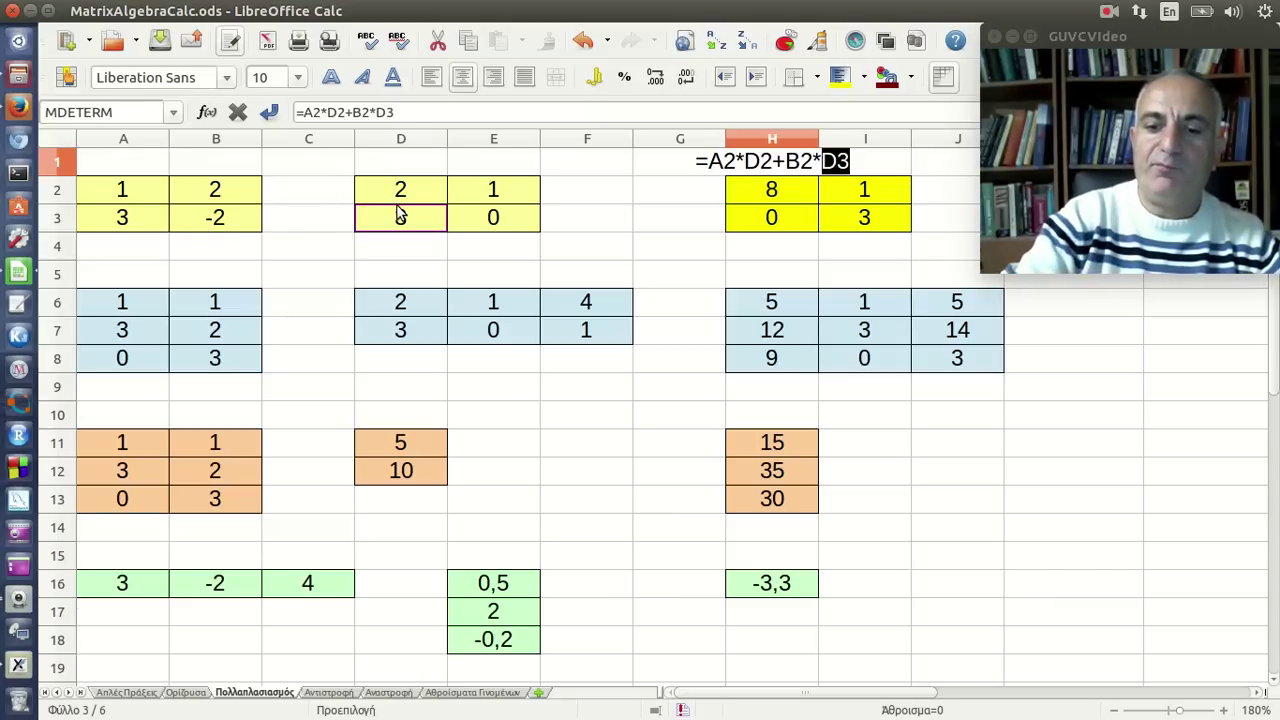
pyautogui.press('Return')
pyautogui.click(795, 162)
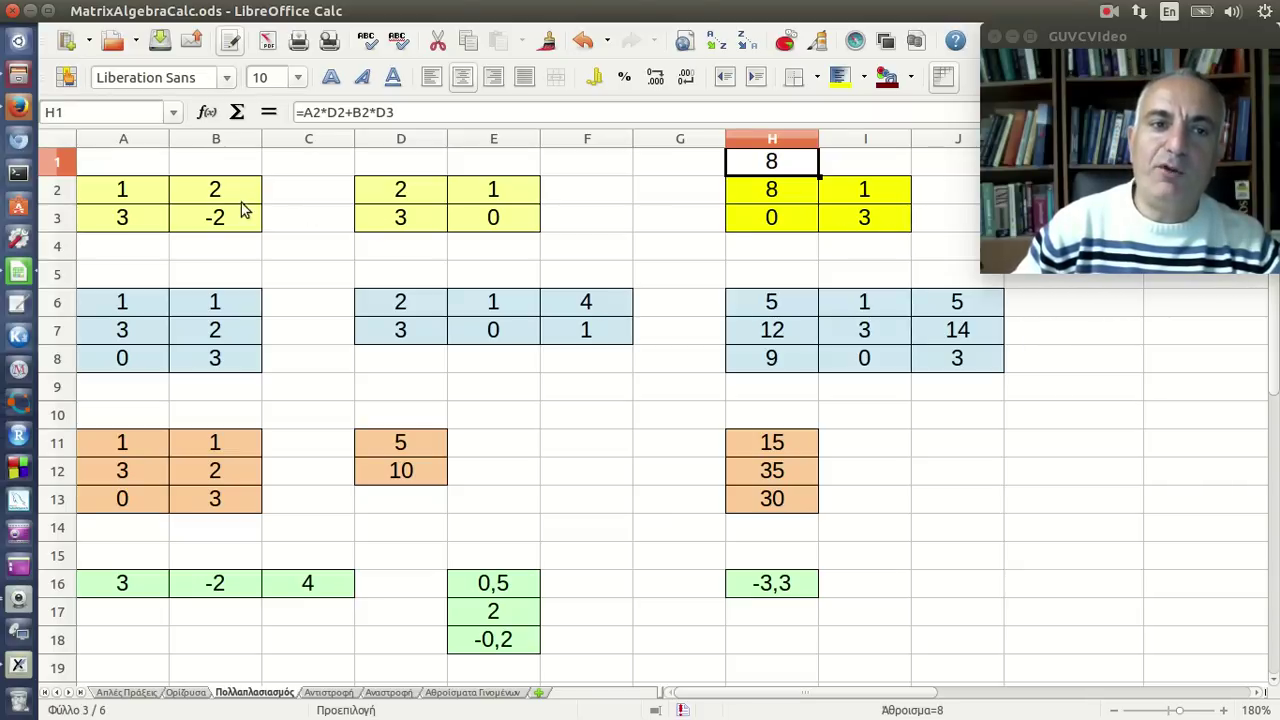
# Trace I2 as row A2:B2 times column E2:E3, then clear the check formula from H1.
pyautogui.click(880, 200)
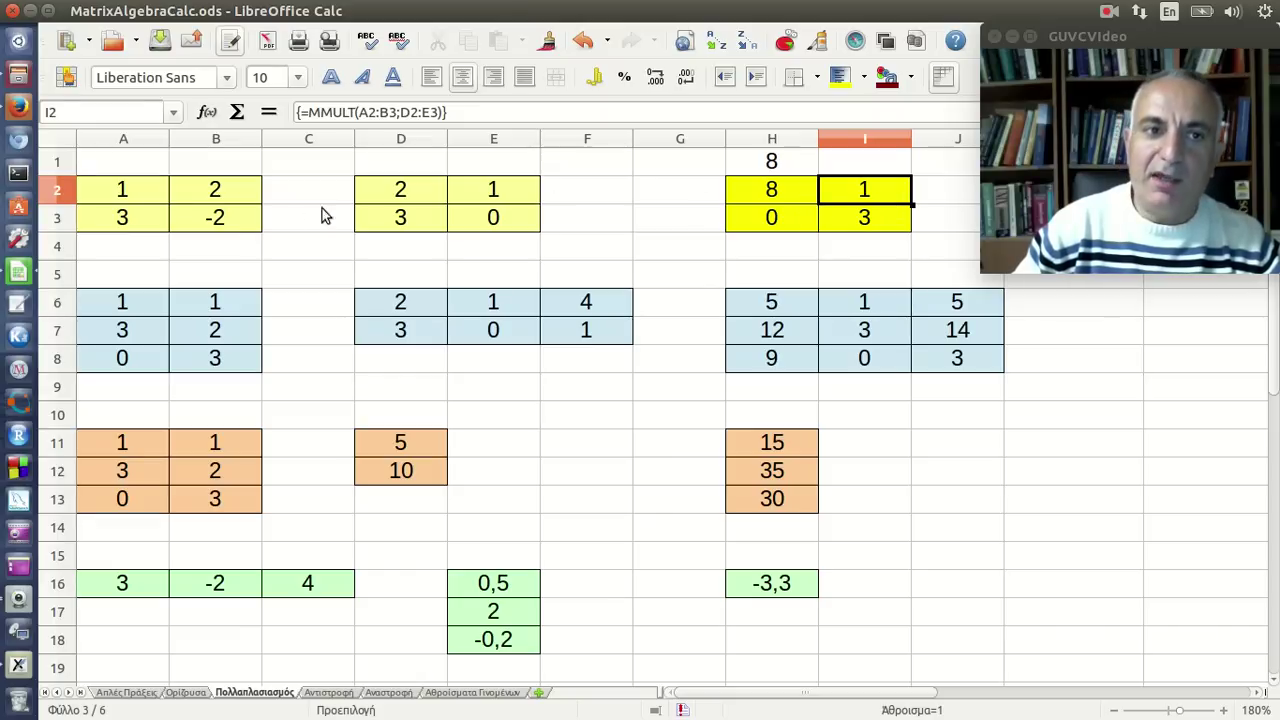
pyautogui.moveTo(122, 192); pyautogui.dragTo(240, 200)
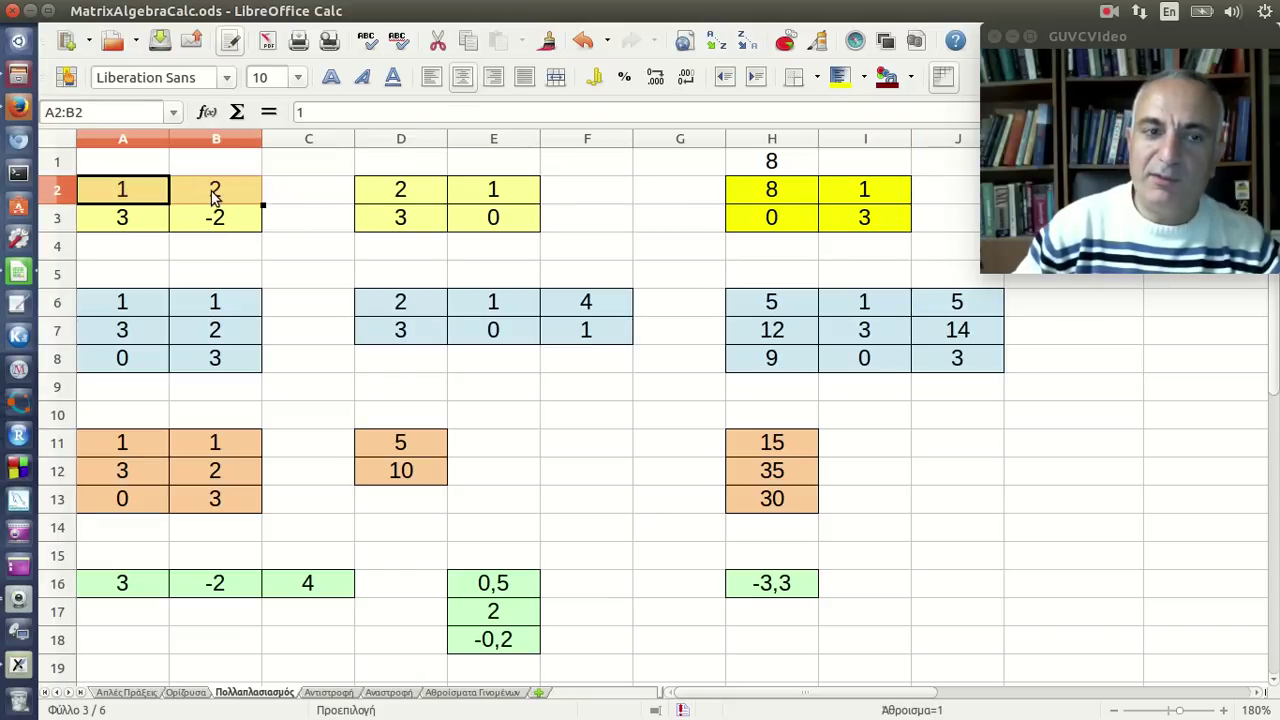
pyautogui.click(880, 190)
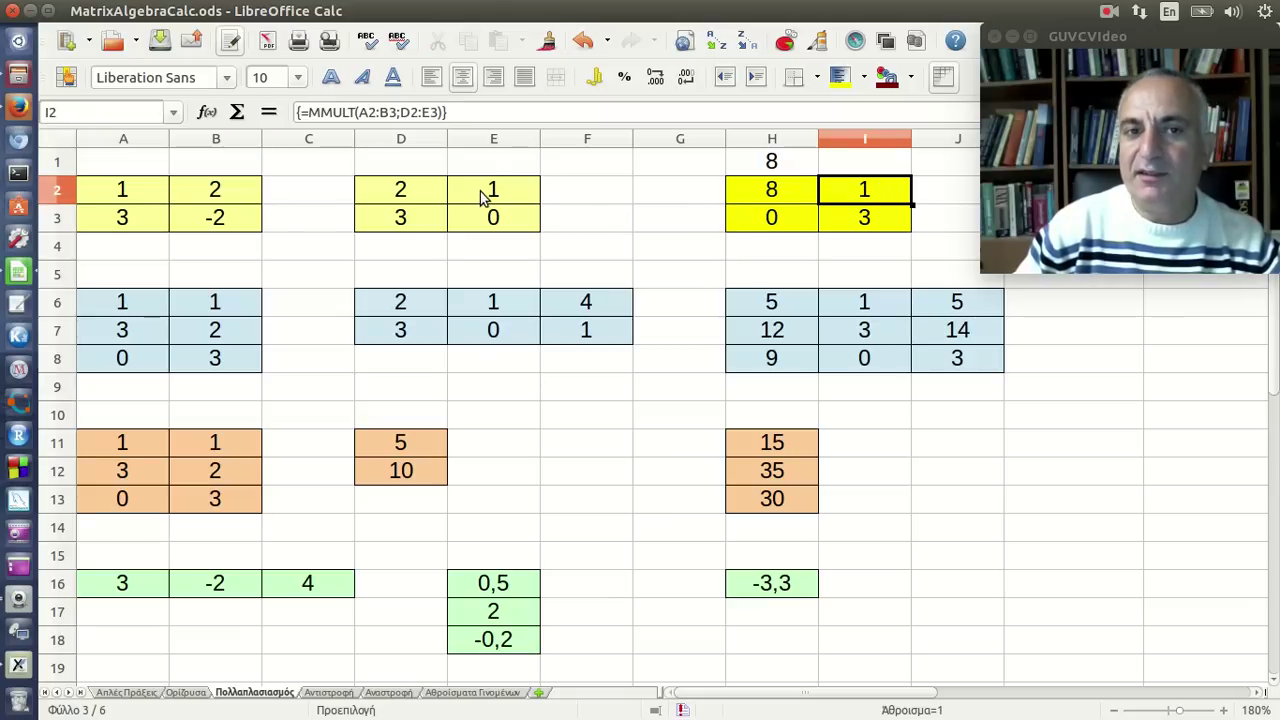
pyautogui.moveTo(480, 191); pyautogui.dragTo(482, 222)
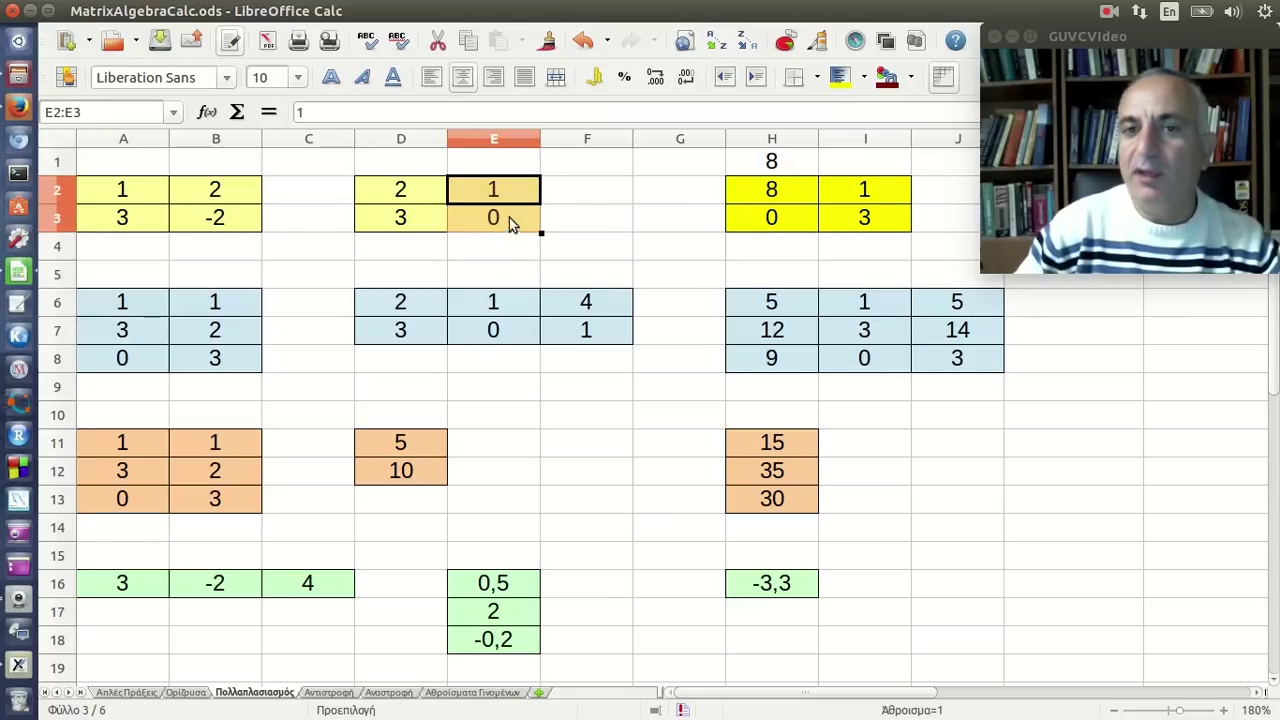
pyautogui.click(840, 198)
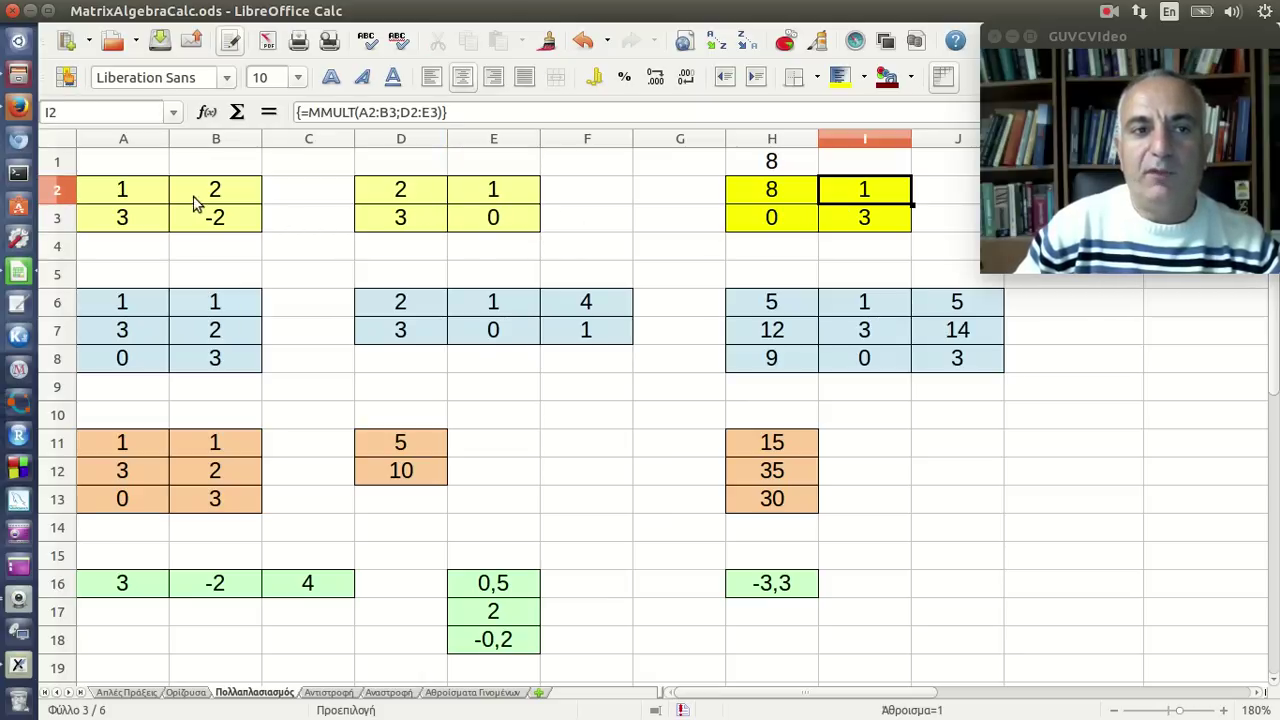
pyautogui.click(490, 200)
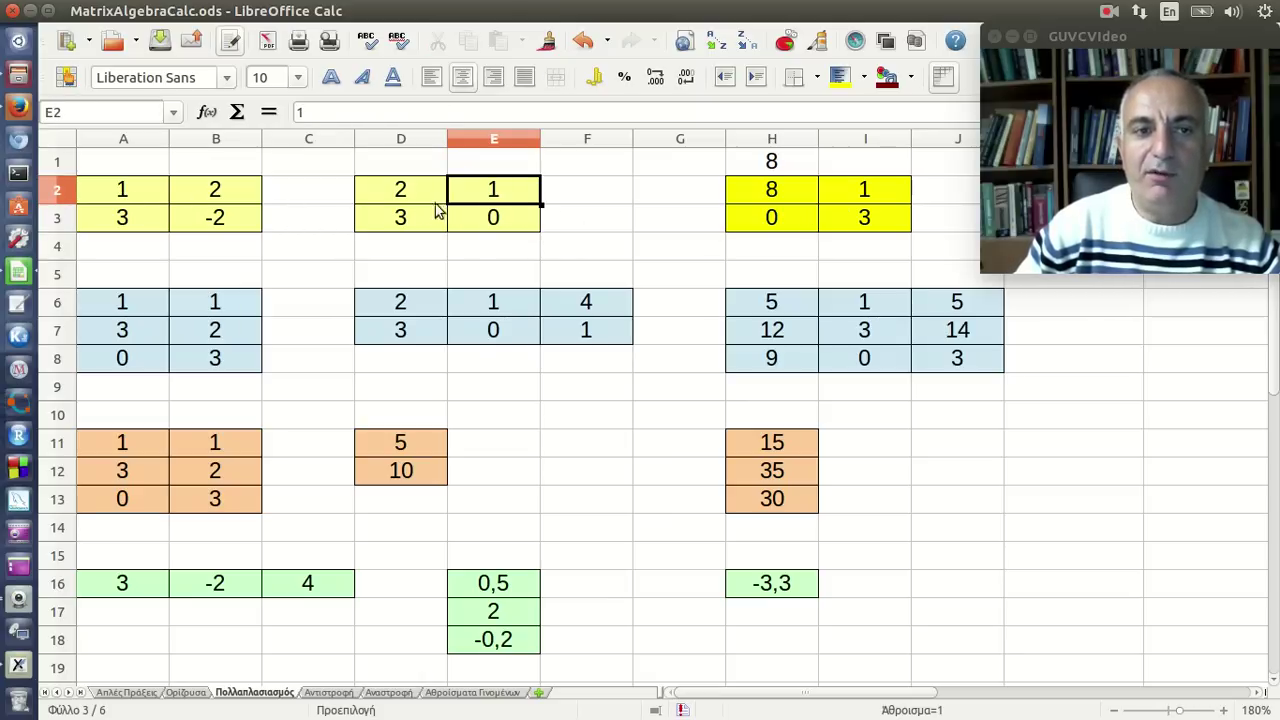
pyautogui.click(255, 200)
pyautogui.click(490, 228)
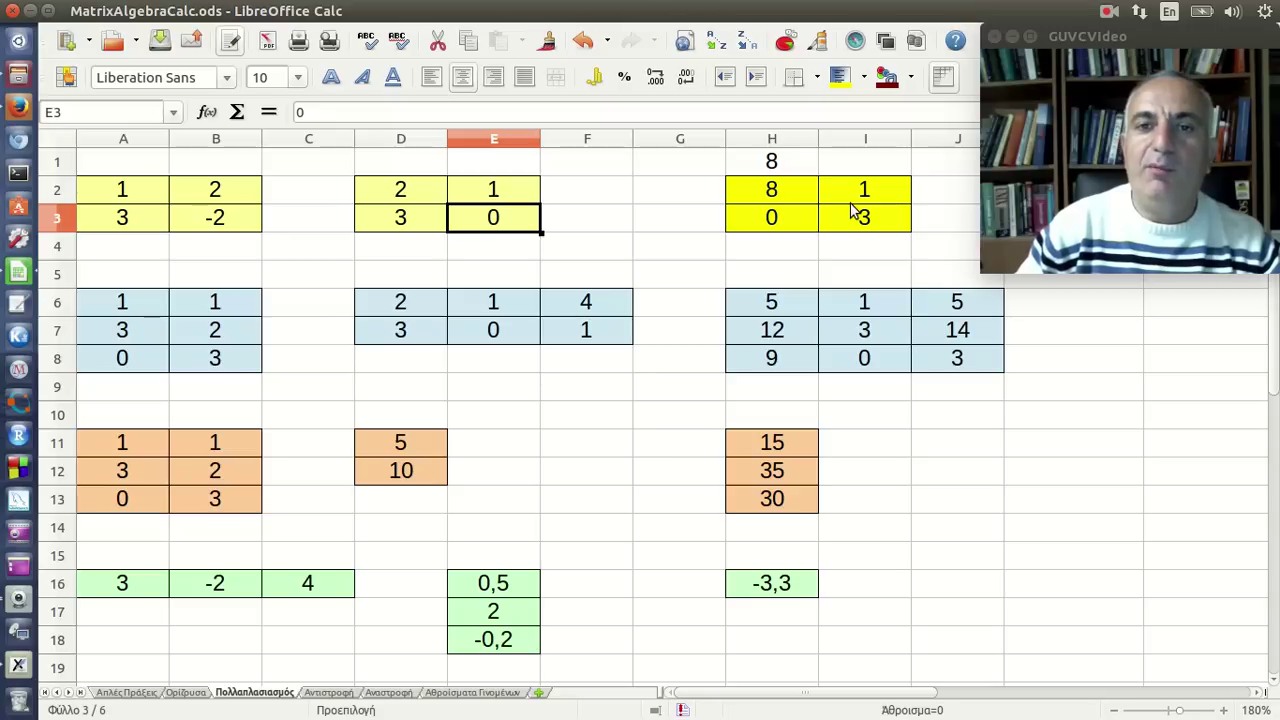
pyautogui.click(780, 168)
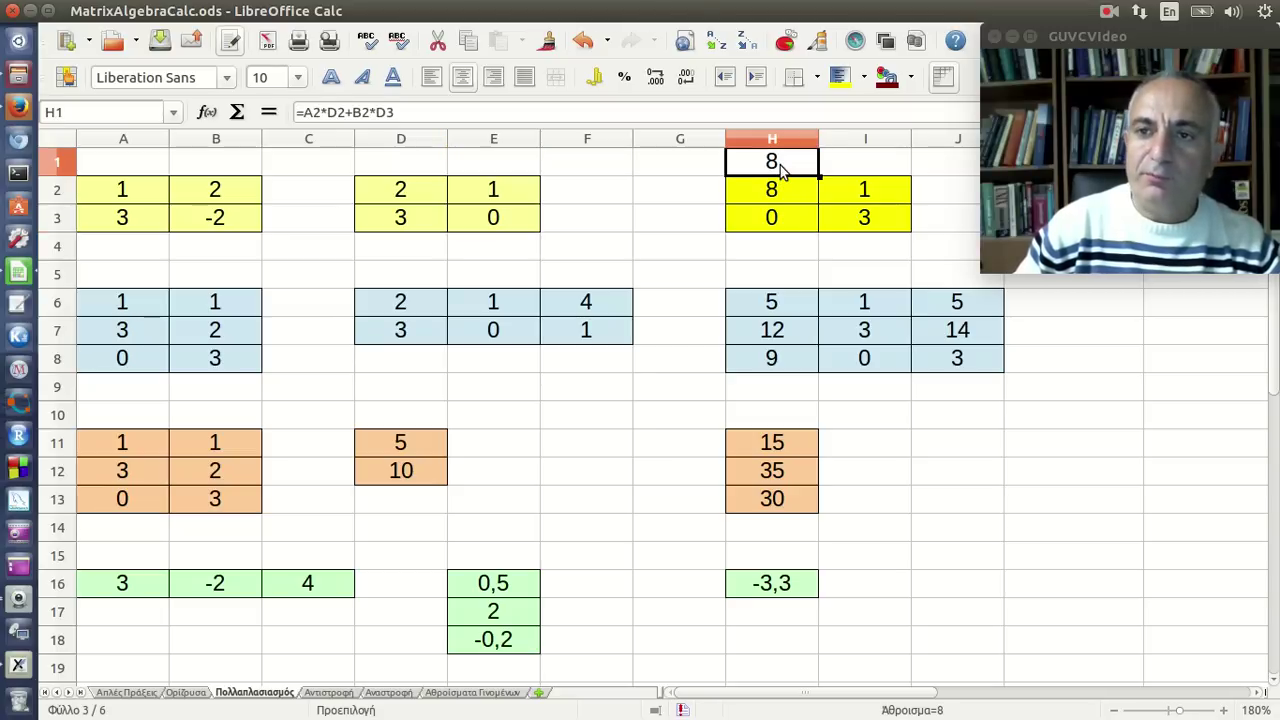
pyautogui.press('Delete')
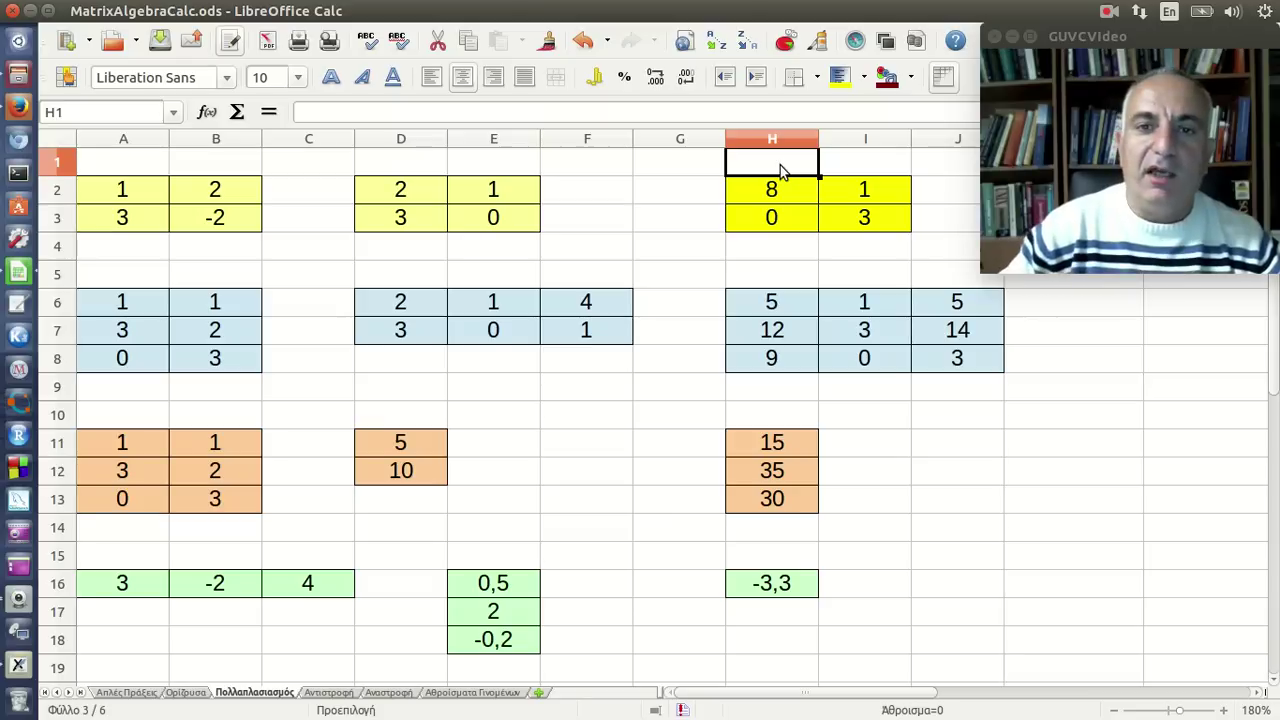
pyautogui.click(760, 193)
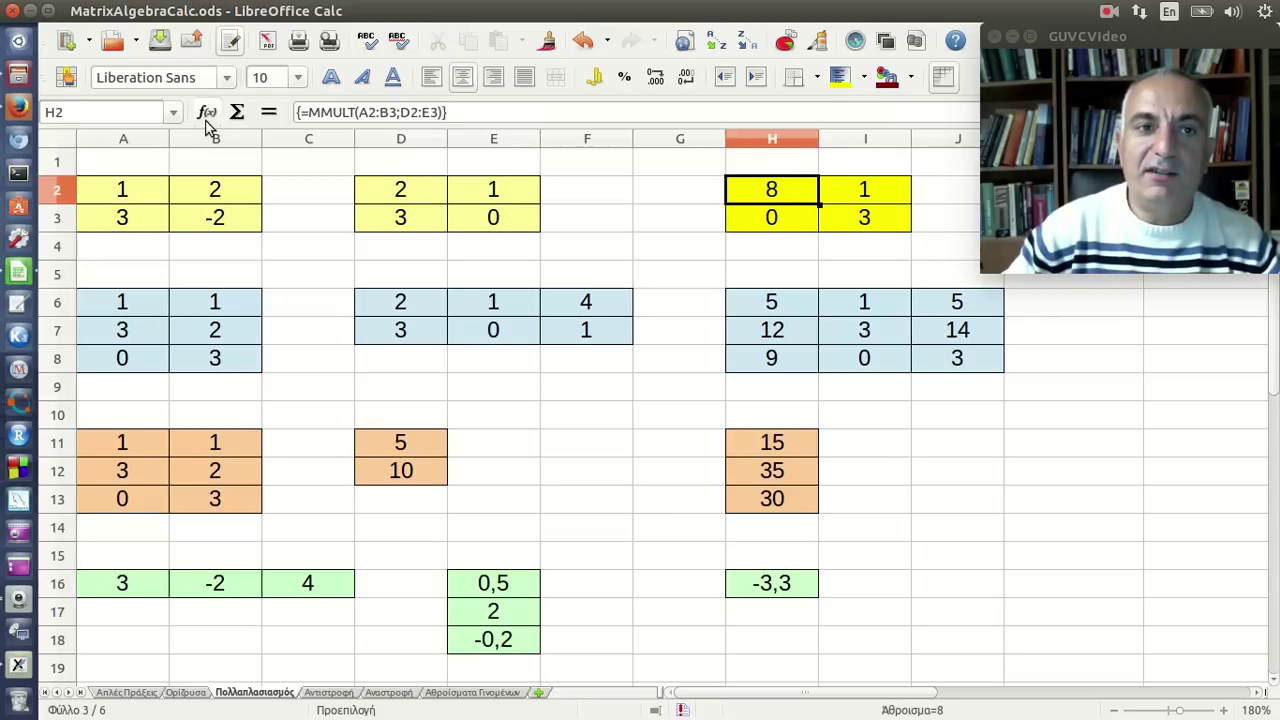
pyautogui.moveTo(757, 198); pyautogui.dragTo(833, 208)
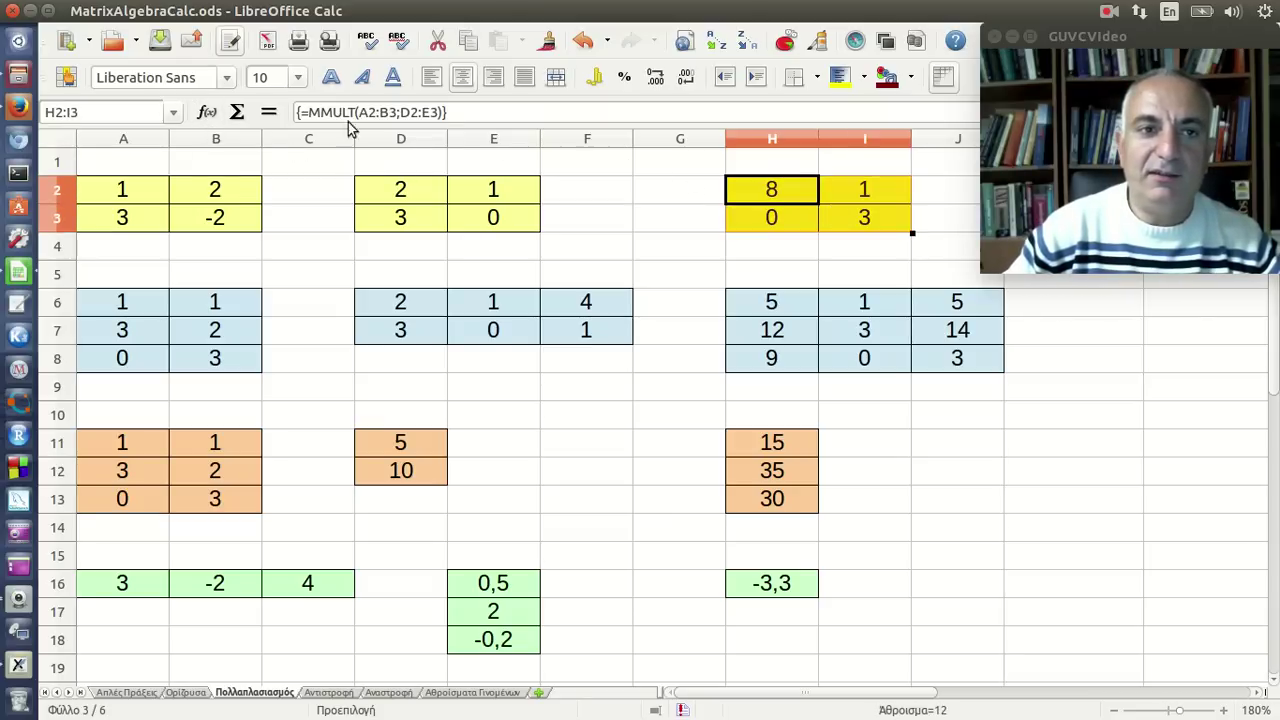
pyautogui.click(206, 112)
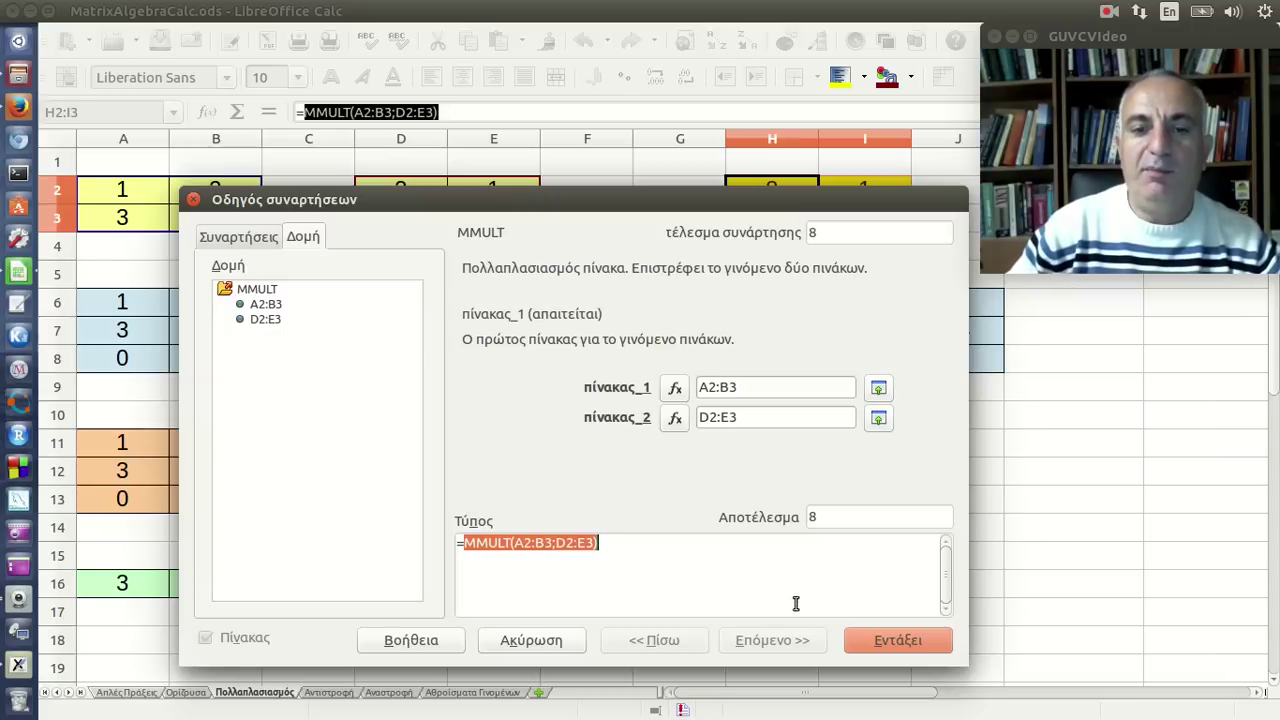
pyautogui.press('Return')
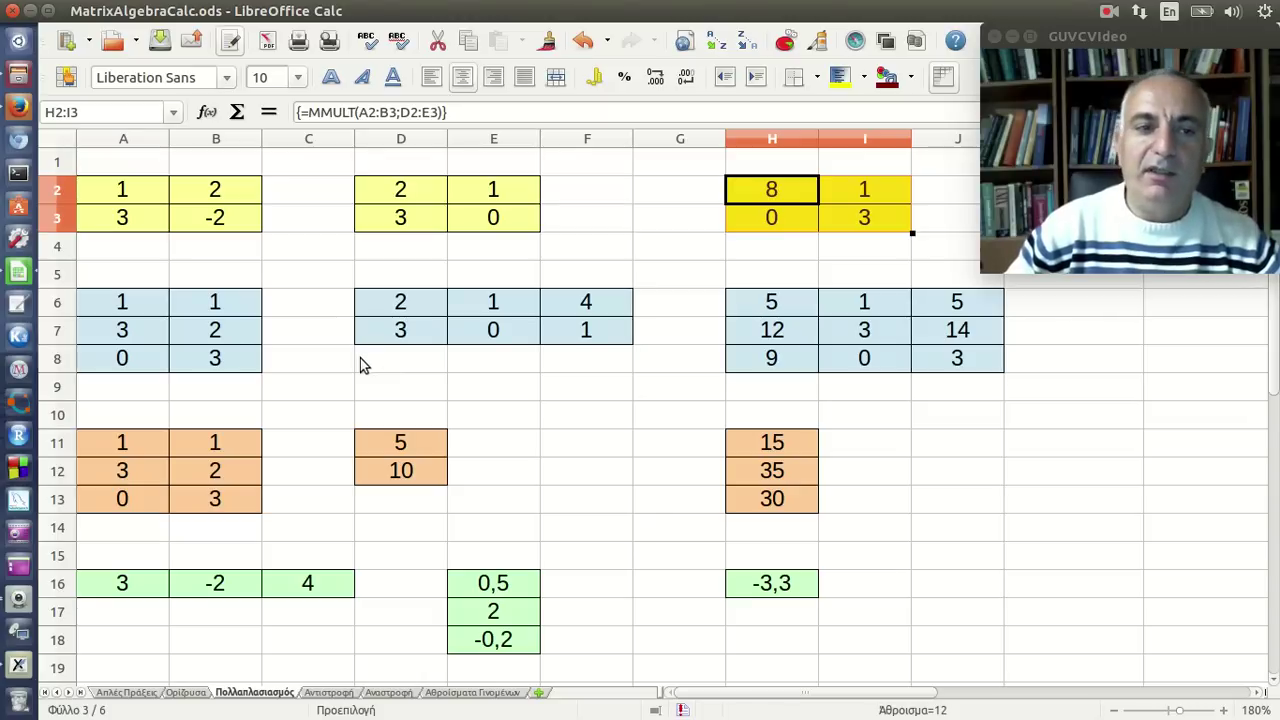
pyautogui.moveTo(140, 310); pyautogui.dragTo(189, 350)
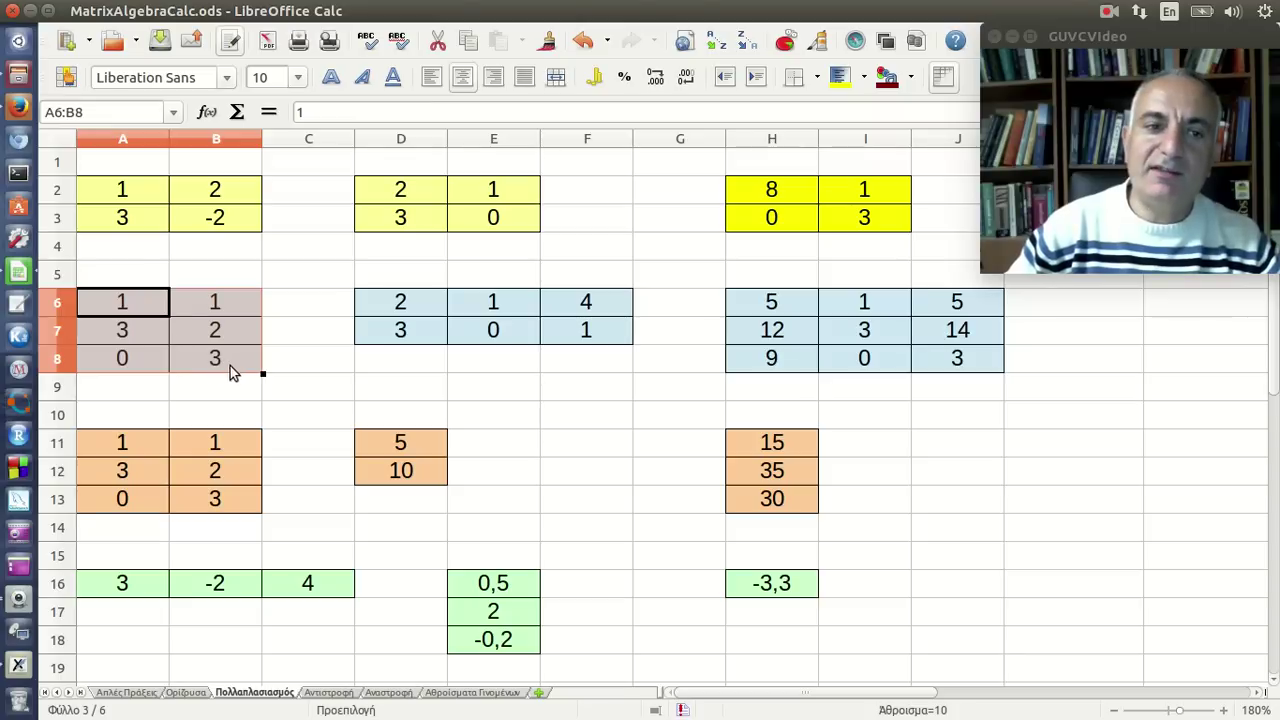
pyautogui.moveTo(412, 305); pyautogui.dragTo(585, 332)
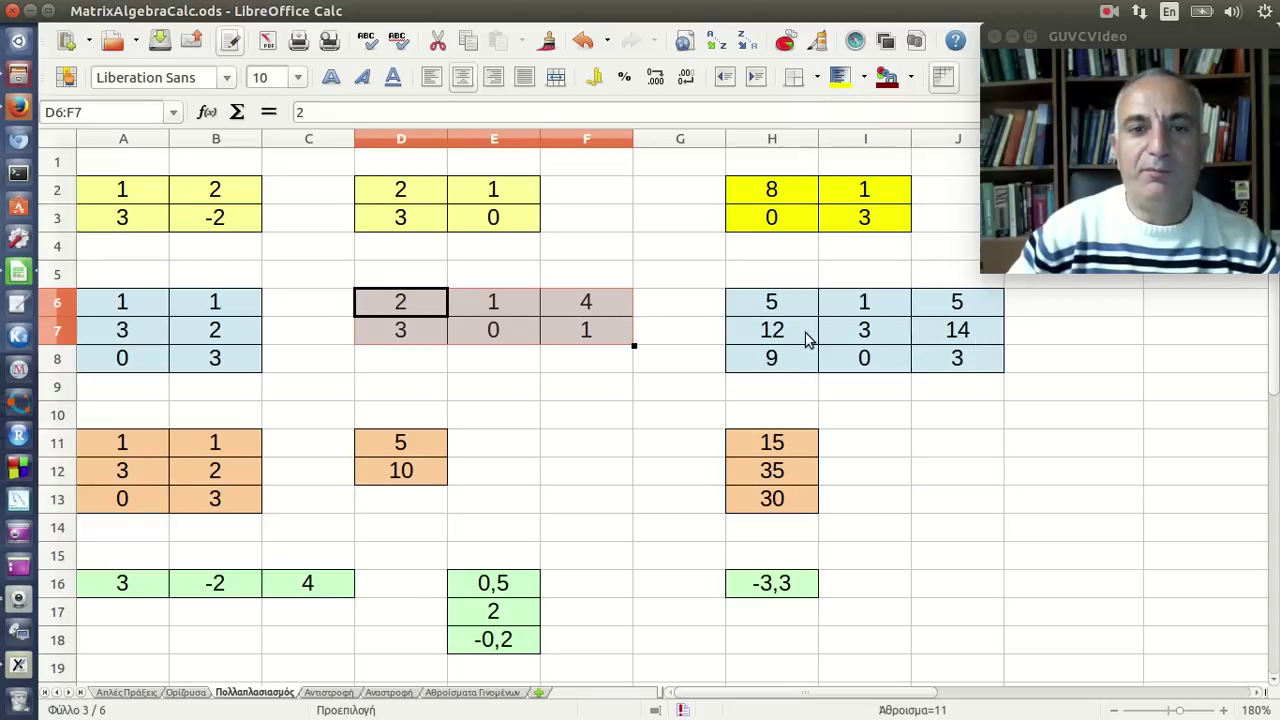
pyautogui.moveTo(771, 302); pyautogui.dragTo(917, 354)
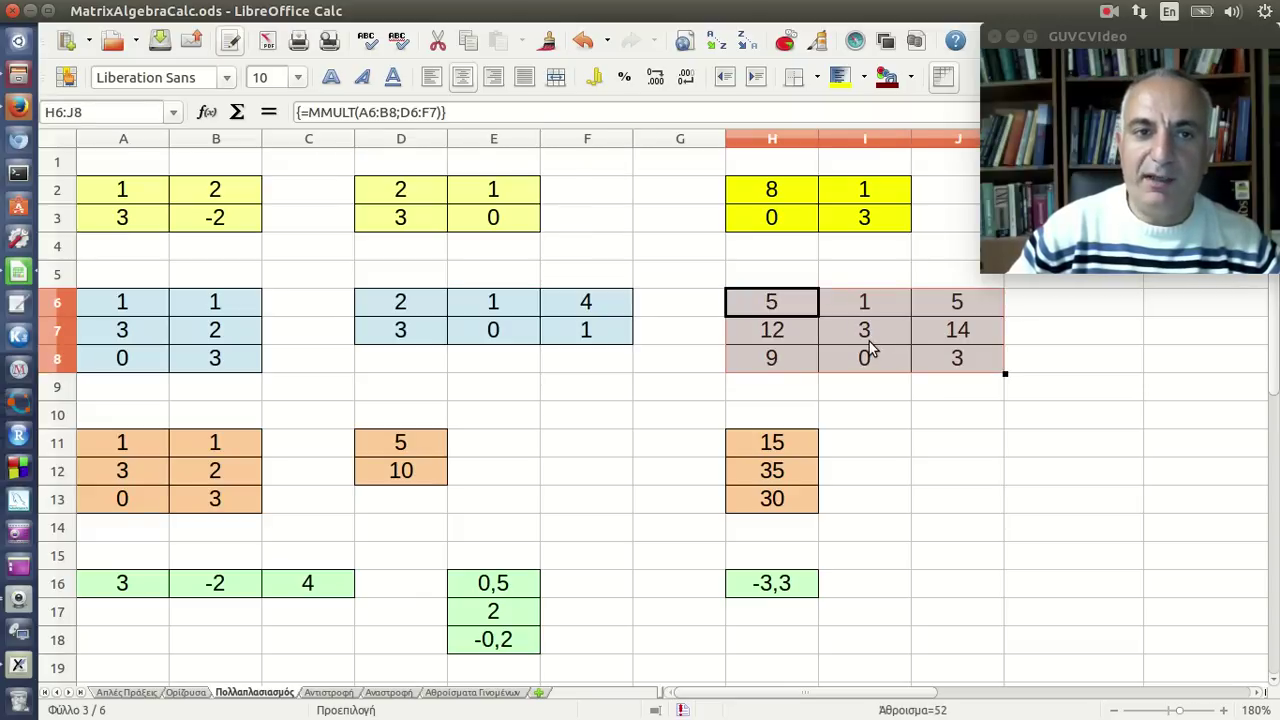
pyautogui.click(208, 112)
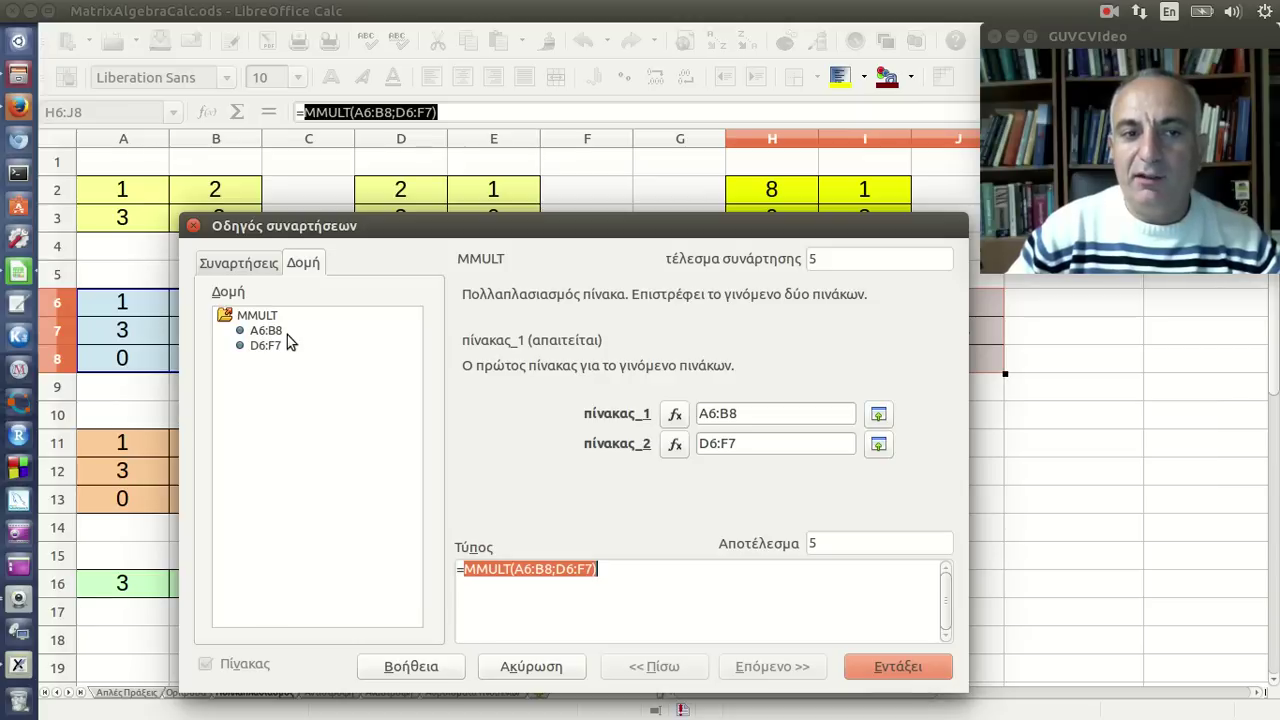
pyautogui.moveTo(345, 225); pyautogui.dragTo(470, 218)
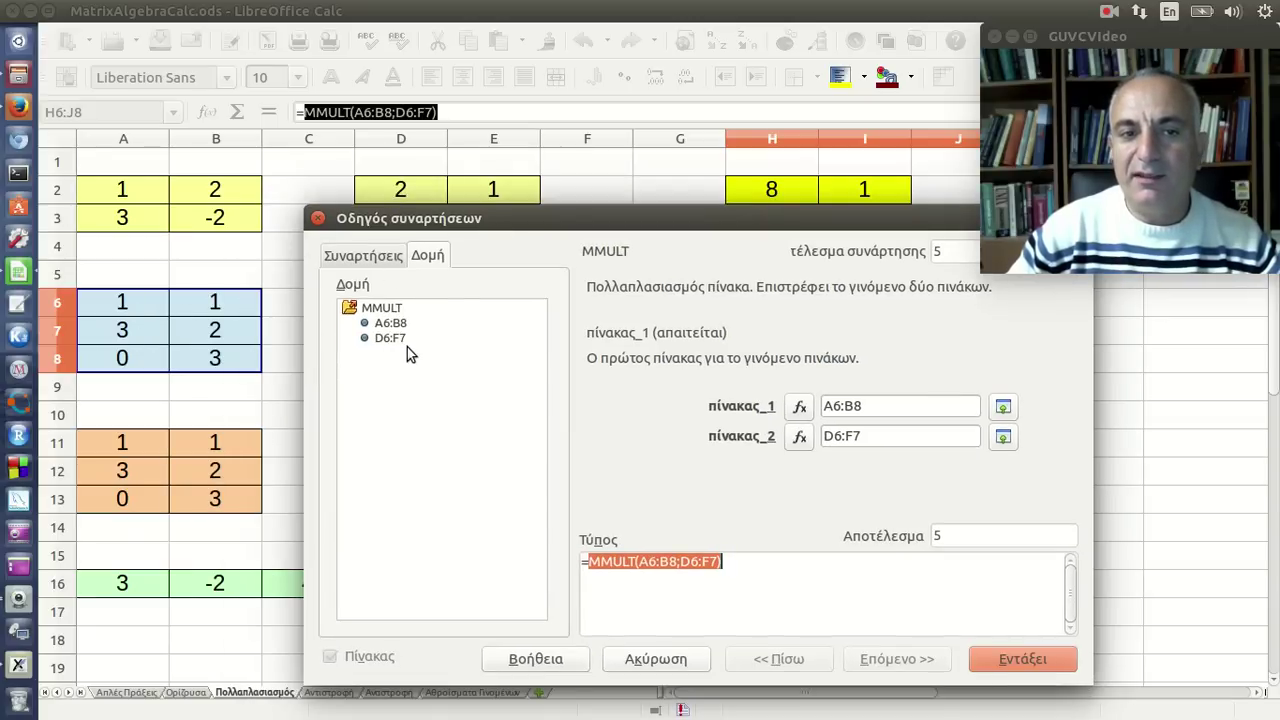
pyautogui.moveTo(527, 216); pyautogui.dragTo(876, 212)
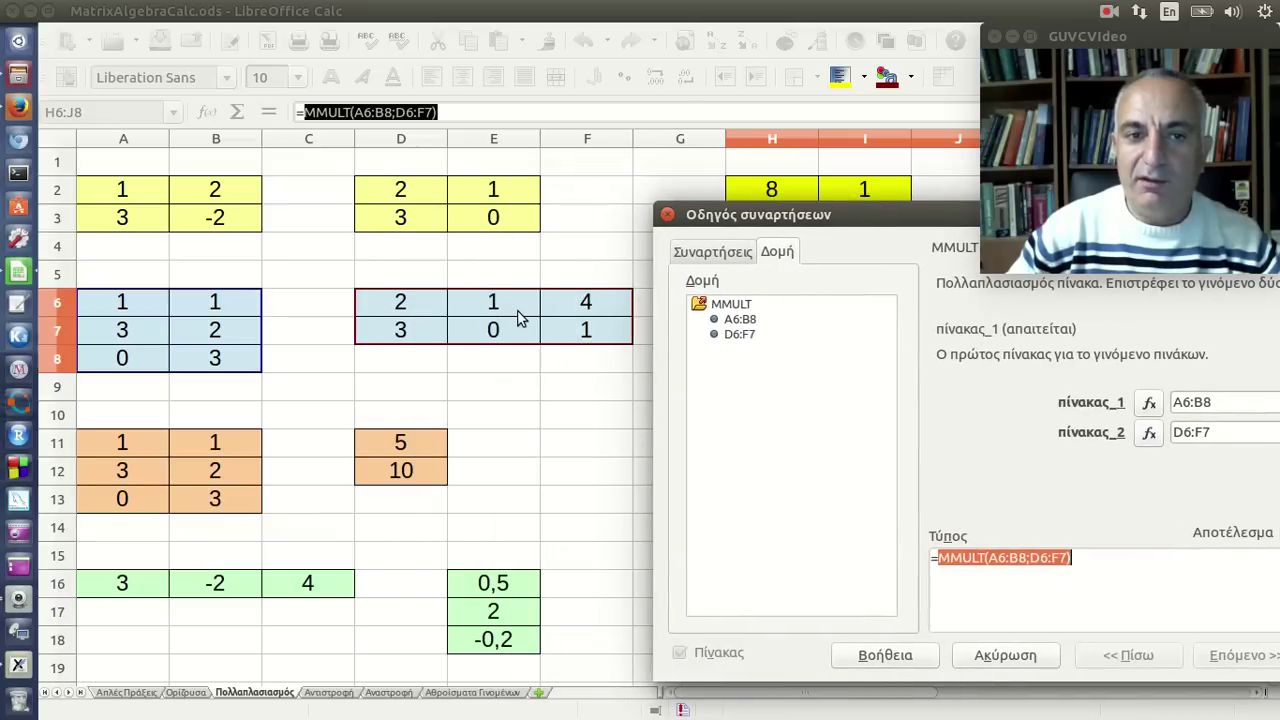
pyautogui.moveTo(792, 215); pyautogui.dragTo(506, 222)
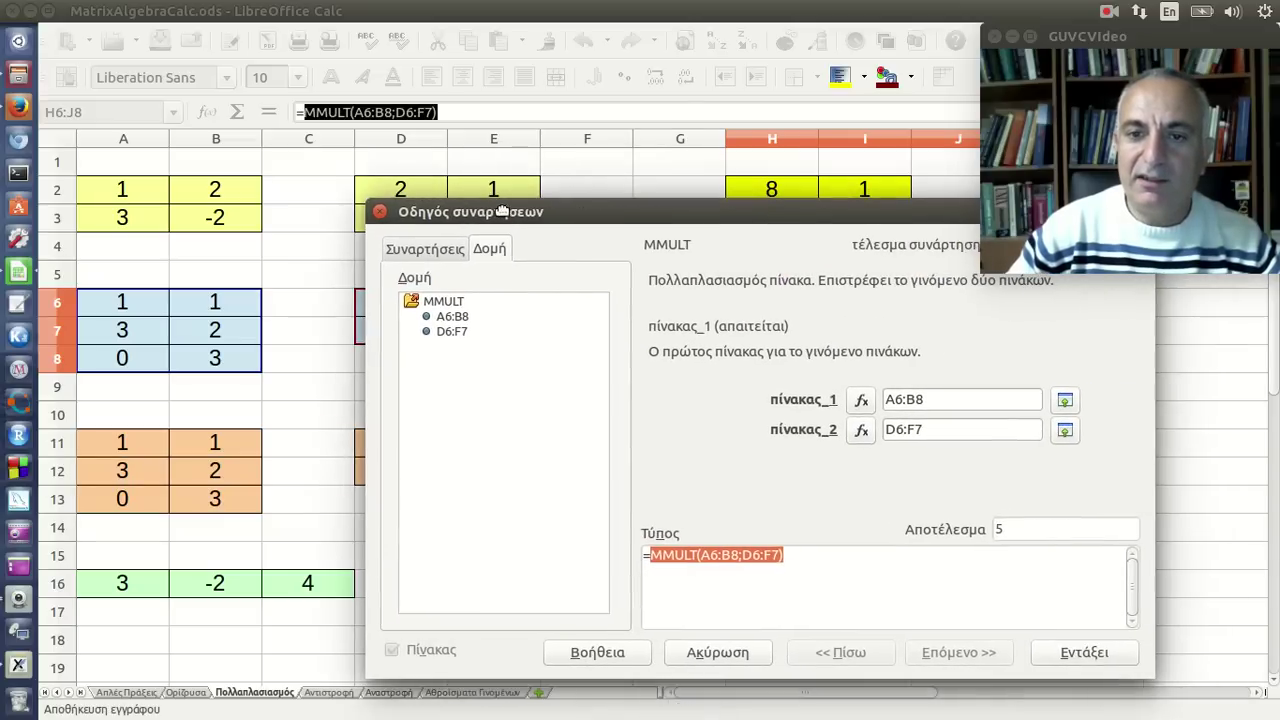
pyautogui.press('Return')
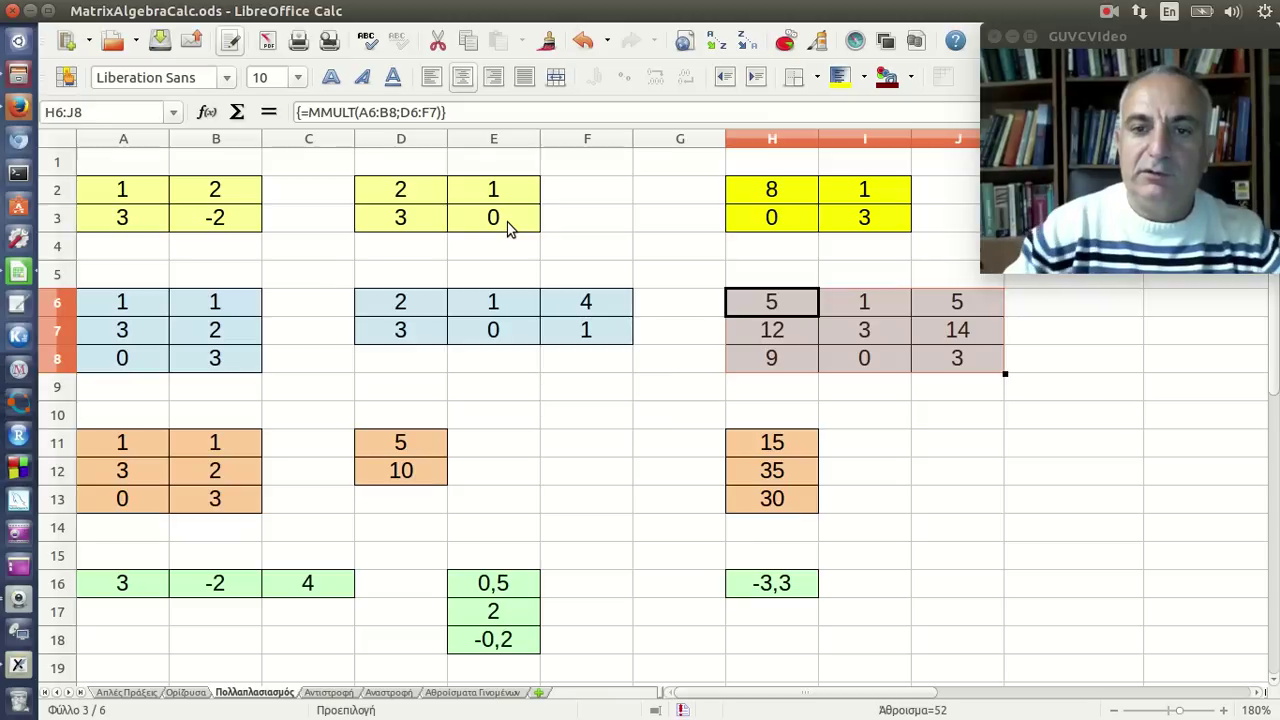
pyautogui.click(785, 303)
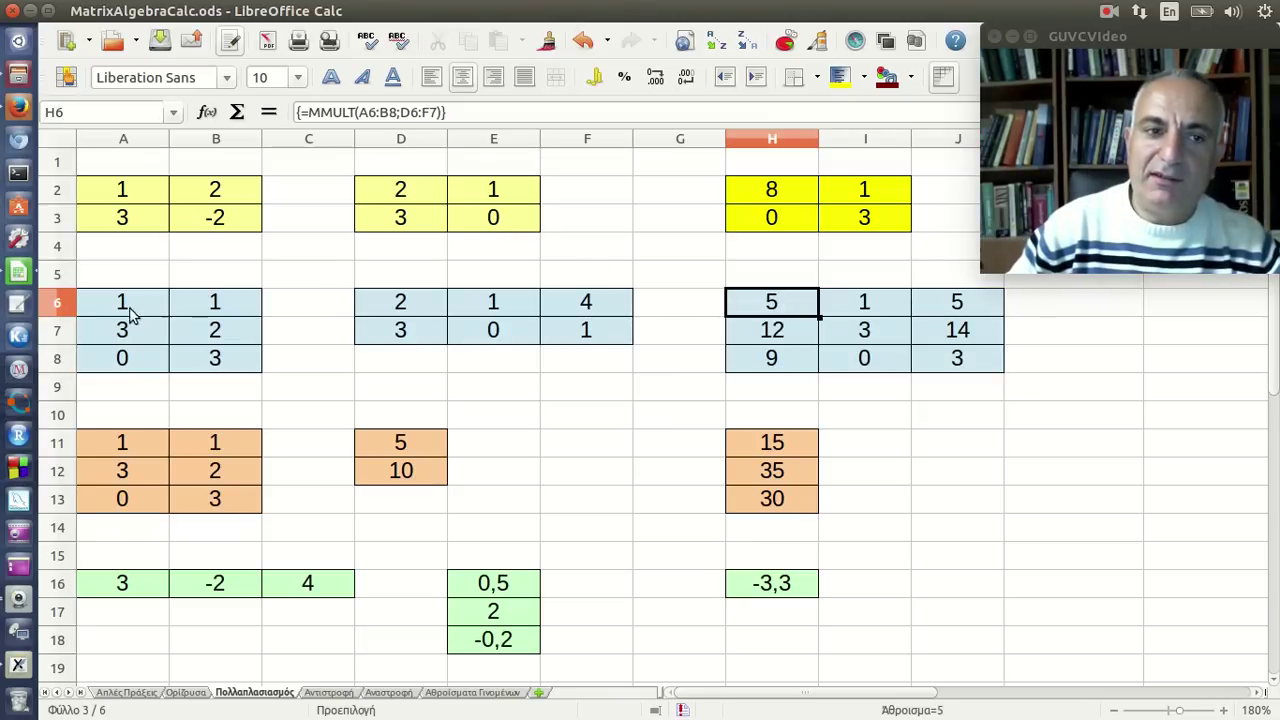
# Trace H6 as A6·D6 + B6·D7 from row A6:B6 and column D6:D7, then switch to Xournal.
pyautogui.moveTo(126, 312); pyautogui.dragTo(213, 320)
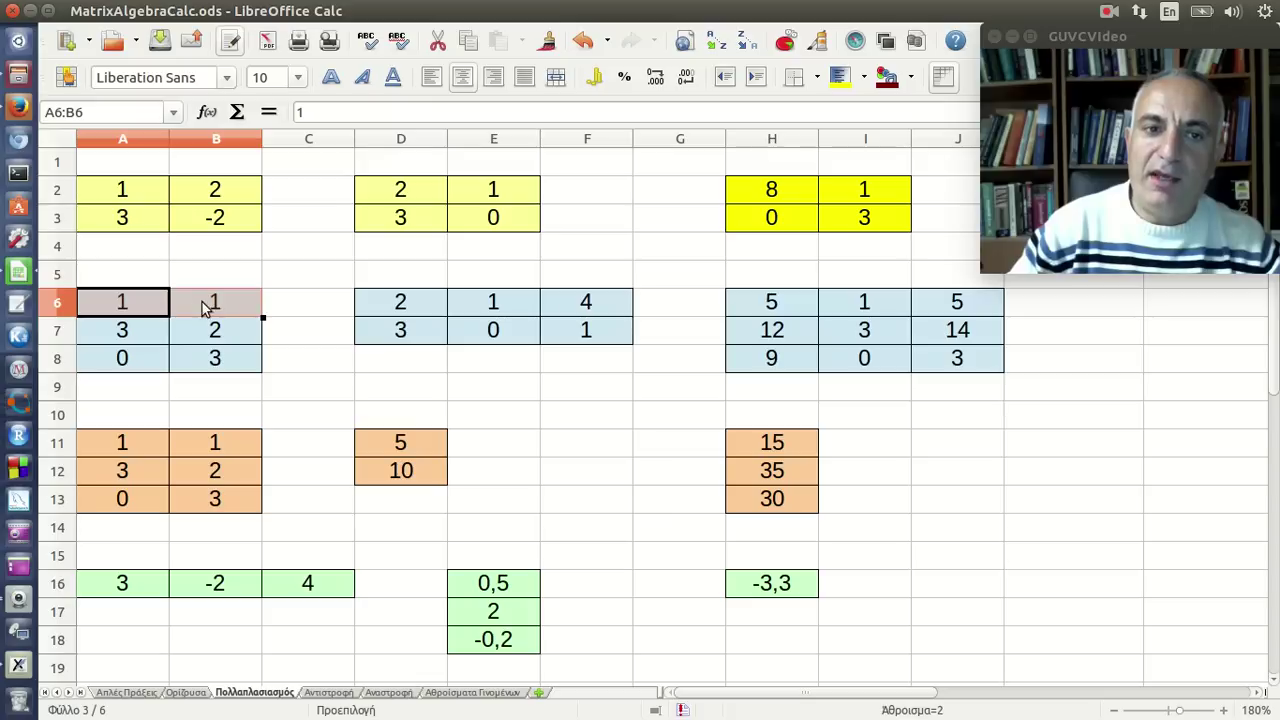
pyautogui.moveTo(404, 304); pyautogui.dragTo(411, 334)
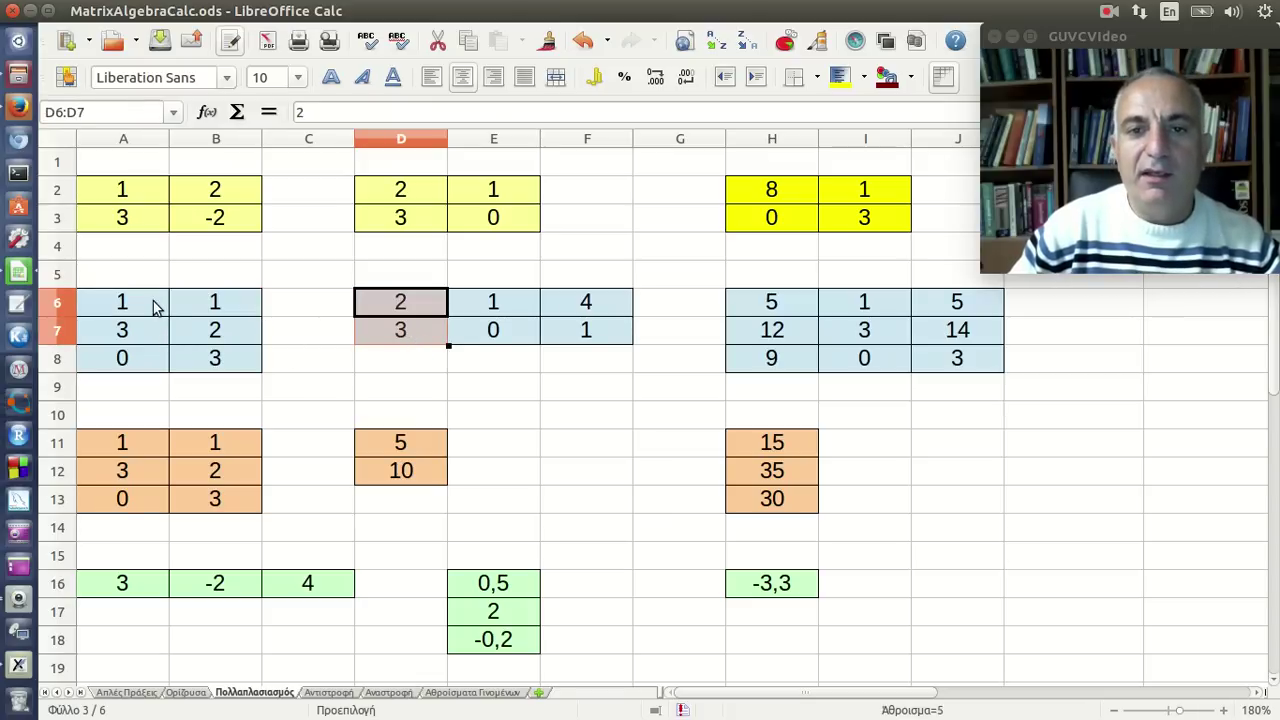
pyautogui.click(155, 306)
pyautogui.click(410, 306)
pyautogui.click(241, 306)
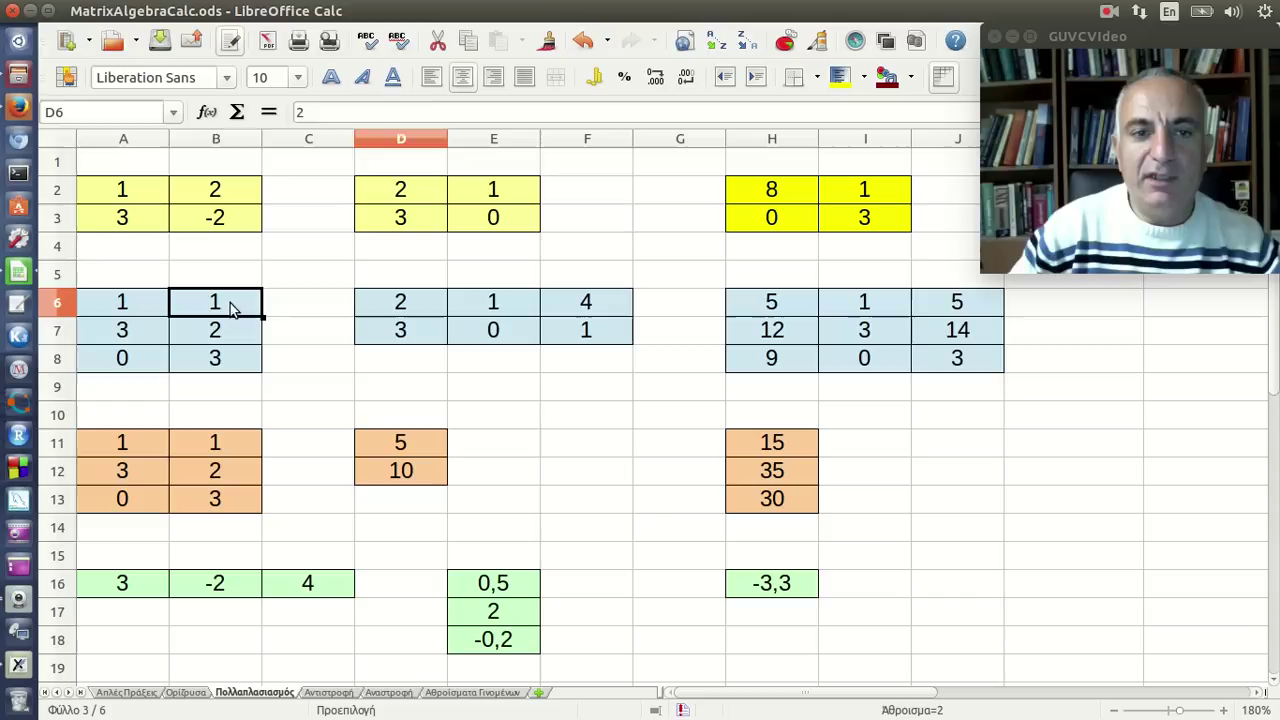
pyautogui.click(398, 338)
pyautogui.click(788, 309)
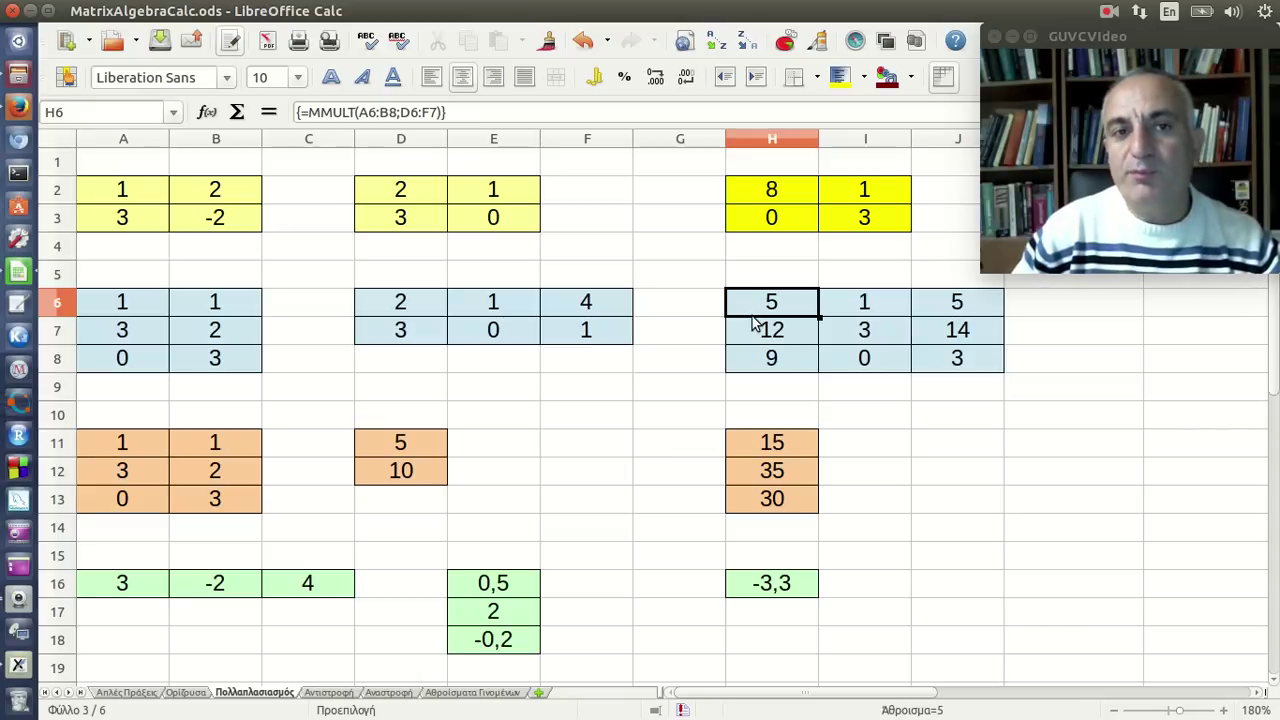
pyautogui.moveTo(145, 192); pyautogui.dragTo(225, 220)
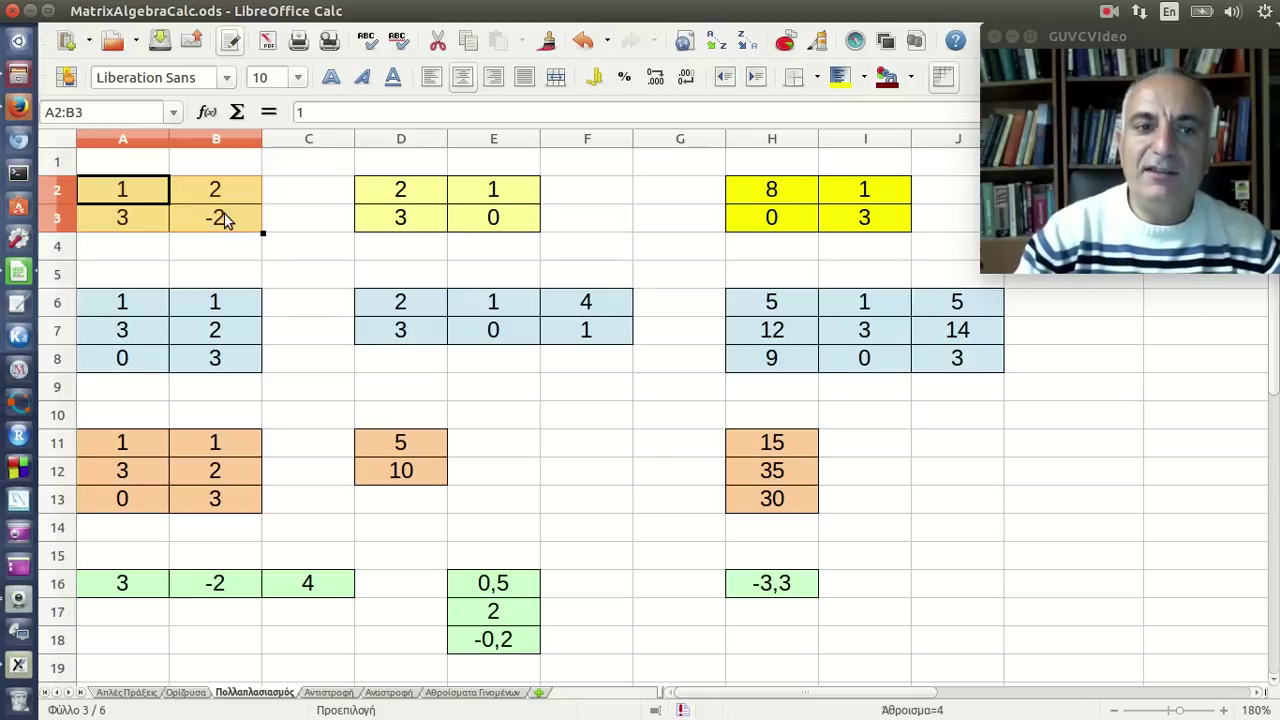
pyautogui.click(27, 660)
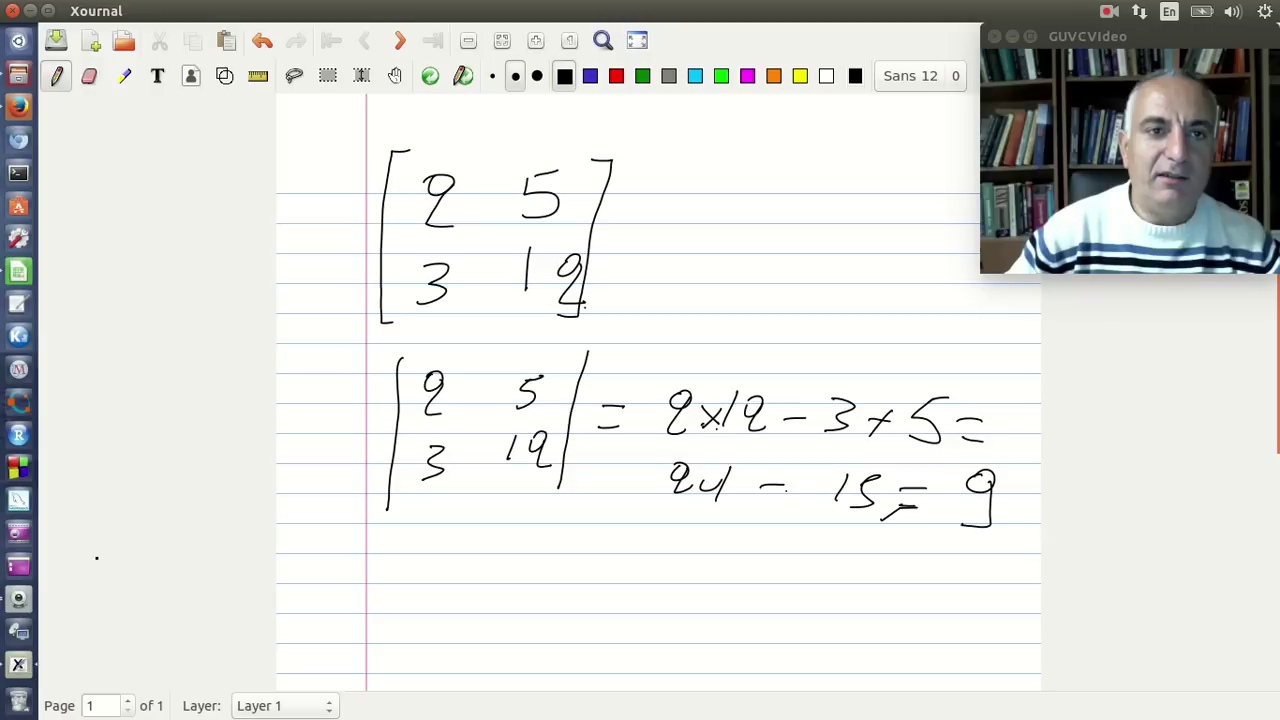
# Start a fresh Xournal page, discarding the old notes, and write 3 × 2.
pyautogui.click(91, 42)
pyautogui.click(574, 431)
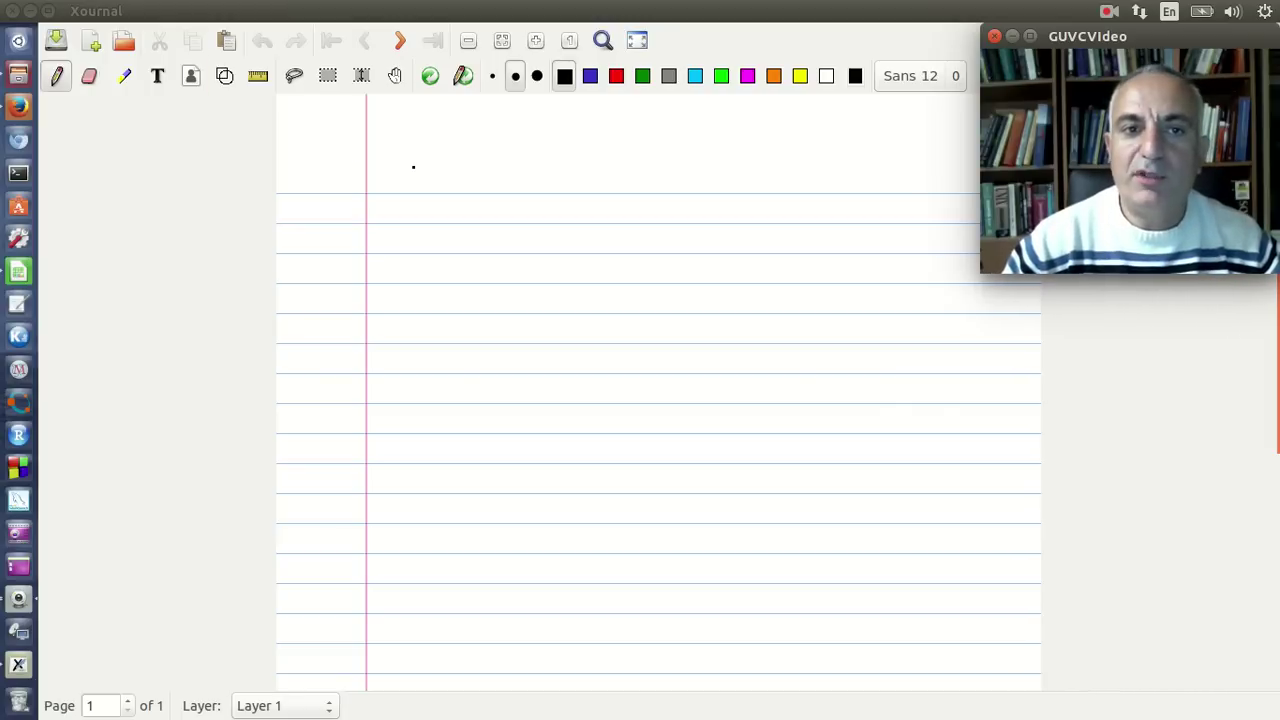
pyautogui.moveTo(396, 166); pyautogui.dragTo(386, 205)
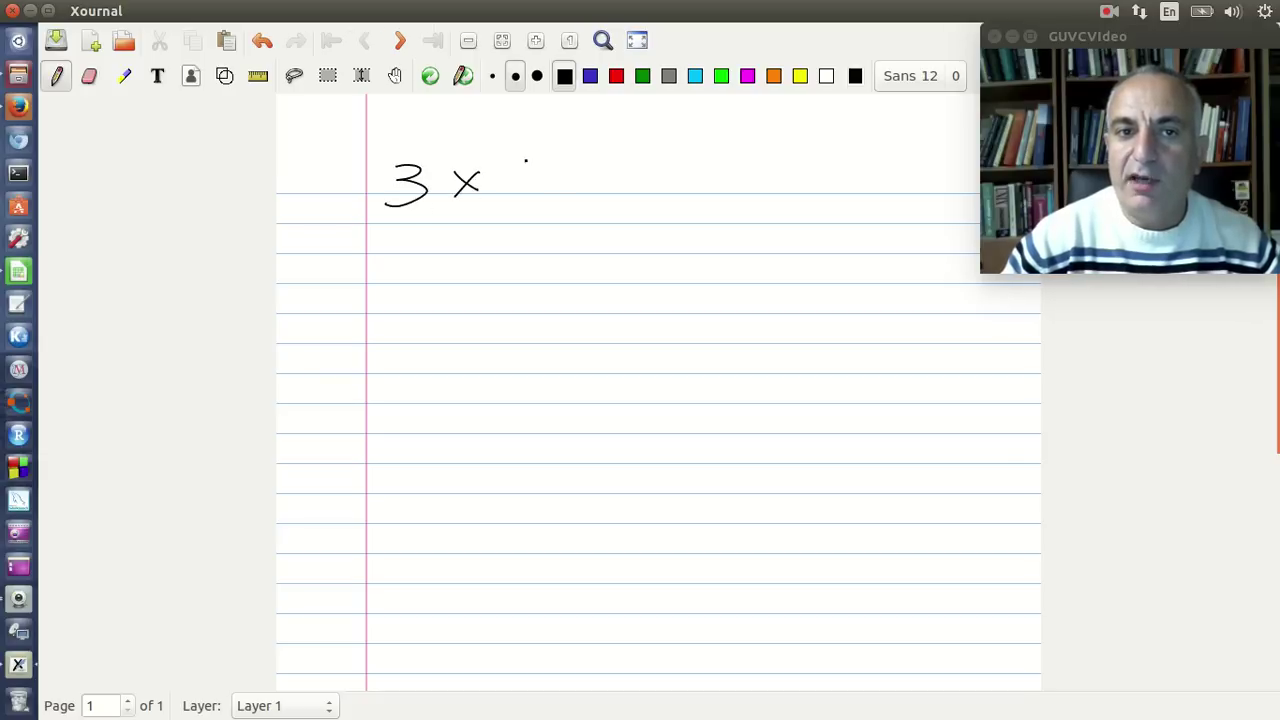
pyautogui.moveTo(500, 157)
pyautogui.mouseDown()
pyautogui.moveTo(512, 149)
pyautogui.moveTo(534, 204)
pyautogui.mouseUp()
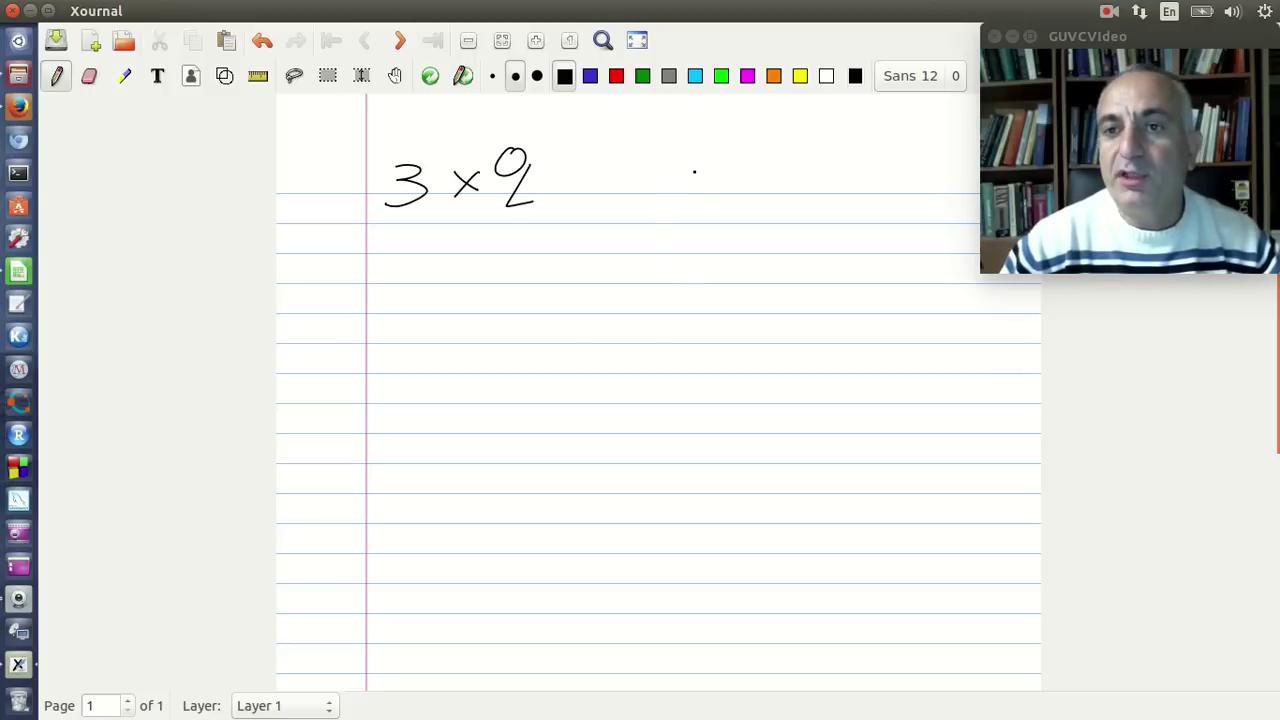
# Write 2 × 3 beside it and circle the matching inner 2s in red.
pyautogui.moveTo(693, 156); pyautogui.dragTo(702, 152)
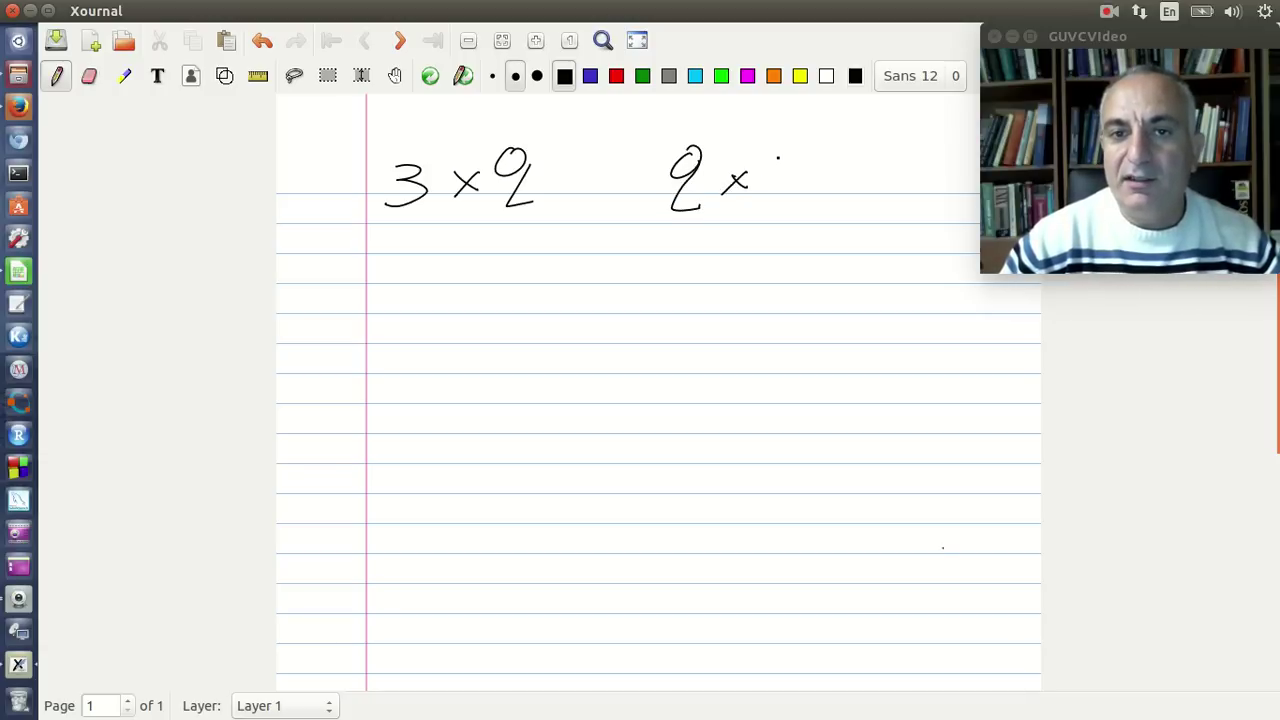
pyautogui.moveTo(778, 157)
pyautogui.mouseDown()
pyautogui.moveTo(795, 172)
pyautogui.moveTo(765, 203)
pyautogui.mouseUp()
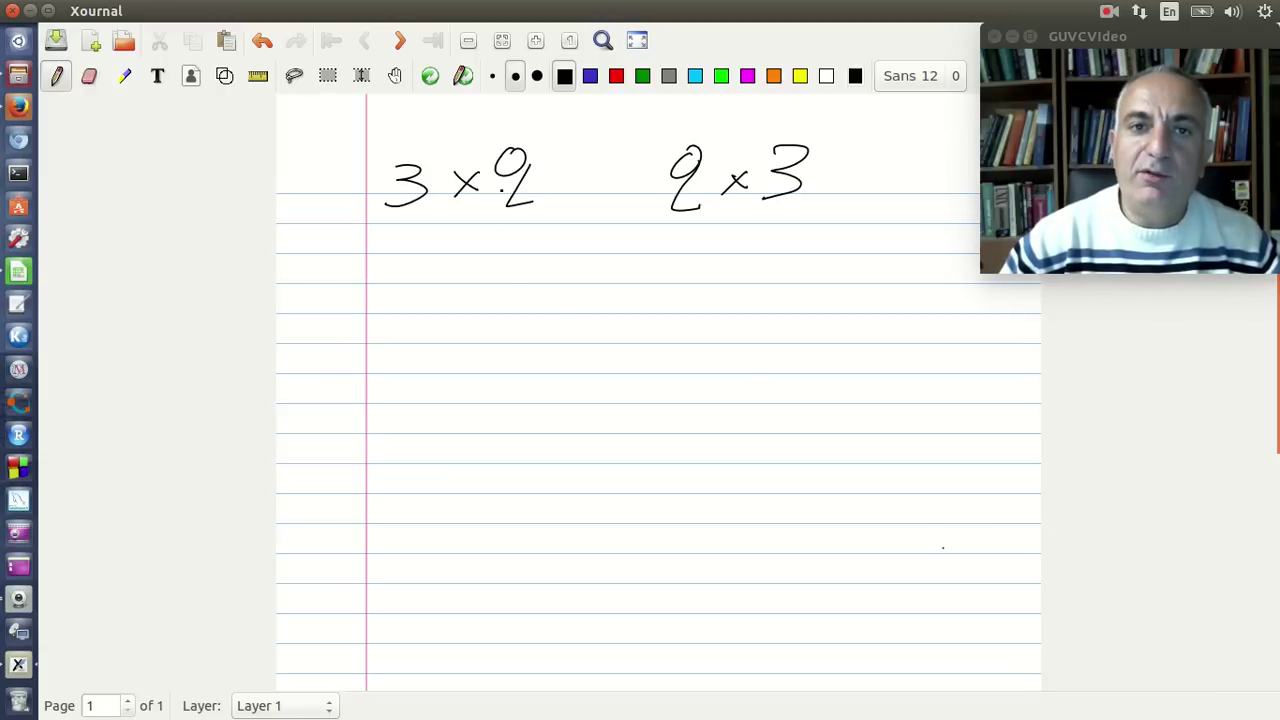
pyautogui.click(617, 77)
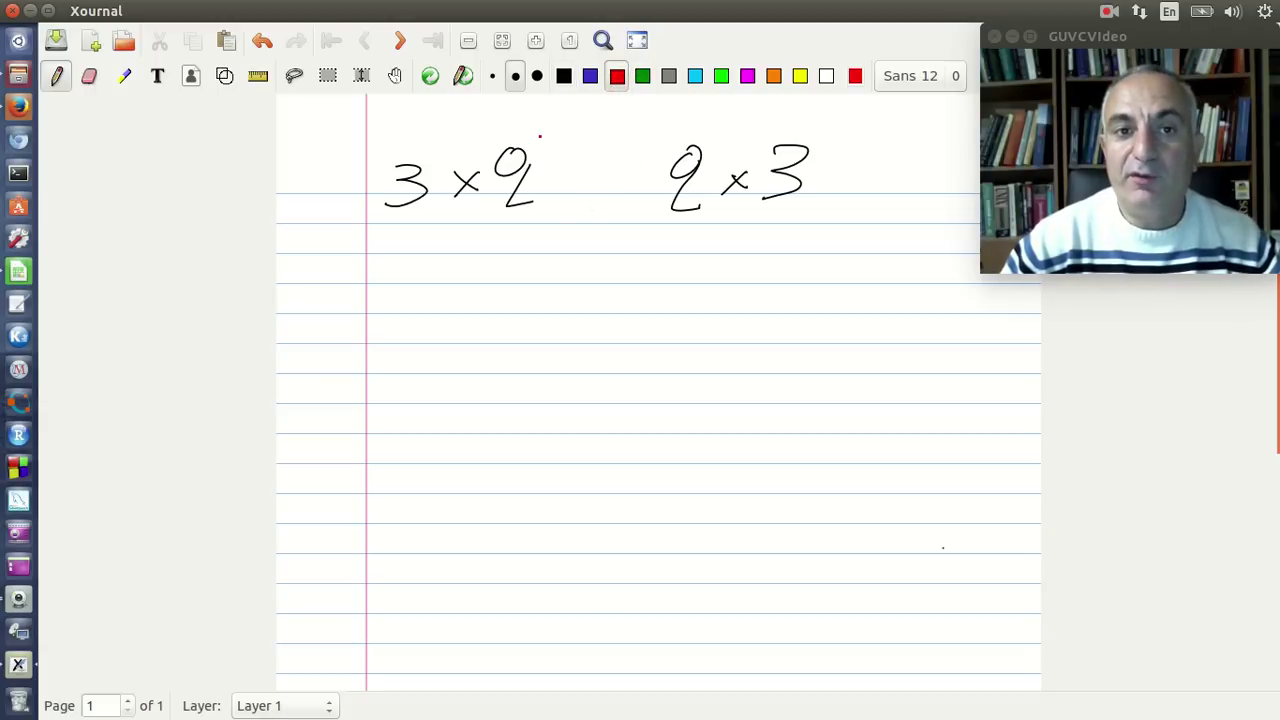
pyautogui.moveTo(515, 224); pyautogui.dragTo(612, 229)
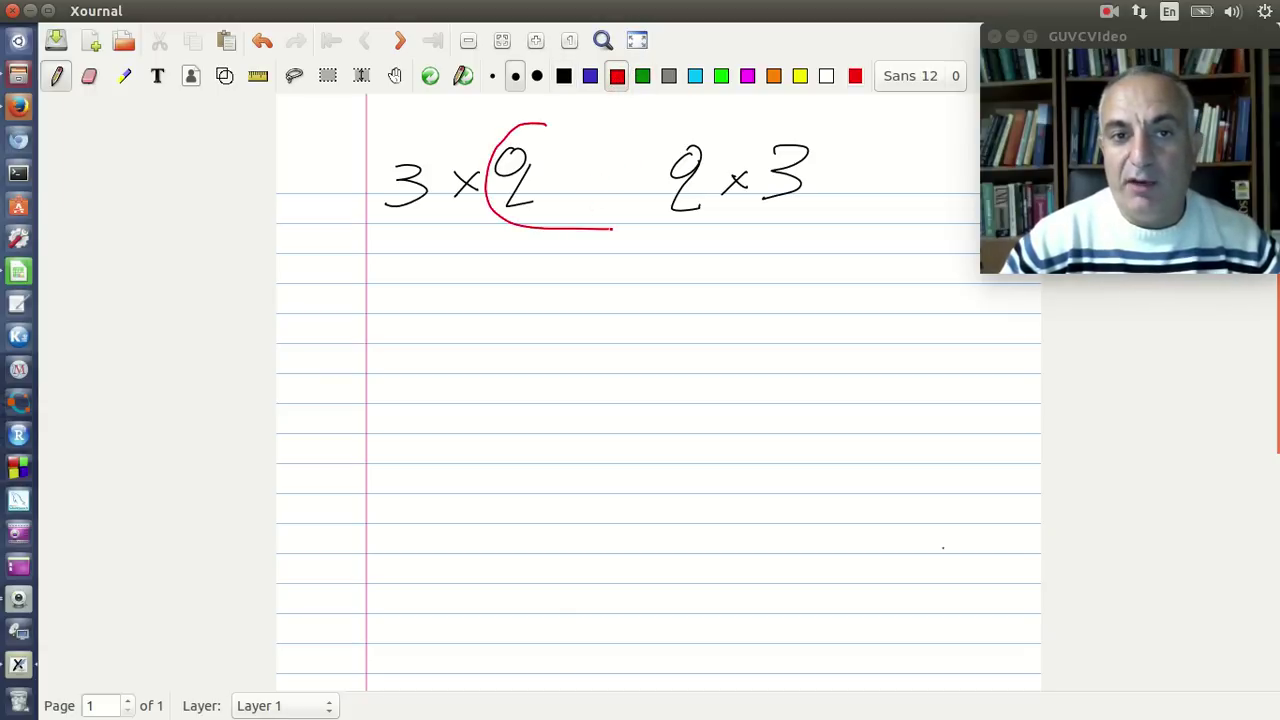
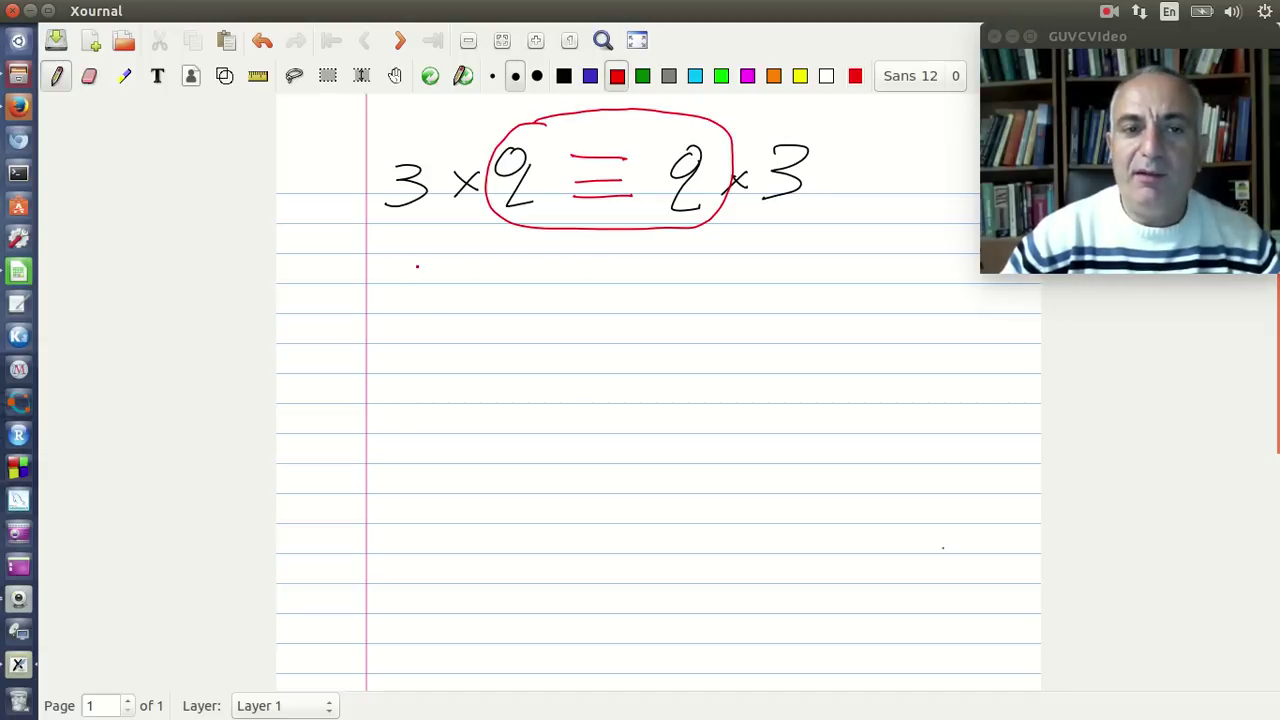
# Draw red arrows from the outer 3s to a blue 3×3, then bring up MatrixAlgebraCalc with A6:B8 selected.
pyautogui.moveTo(438, 262); pyautogui.dragTo(533, 325)
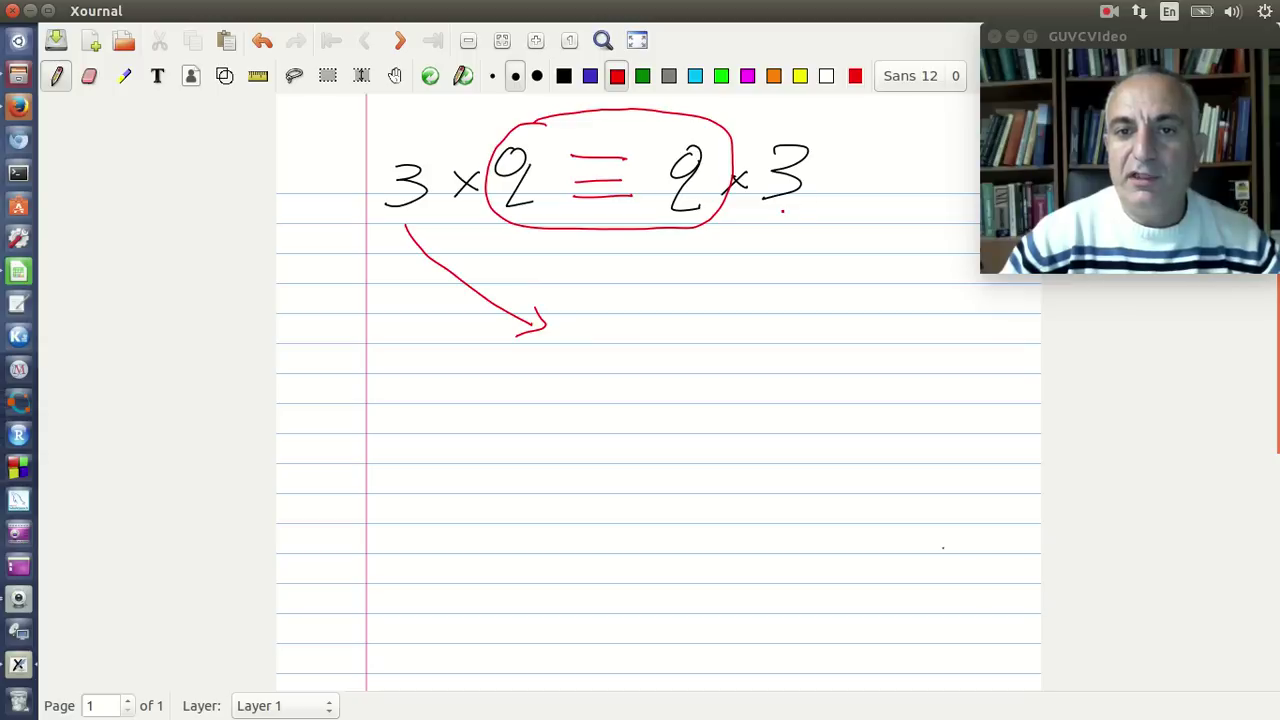
pyautogui.moveTo(783, 212); pyautogui.dragTo(737, 310)
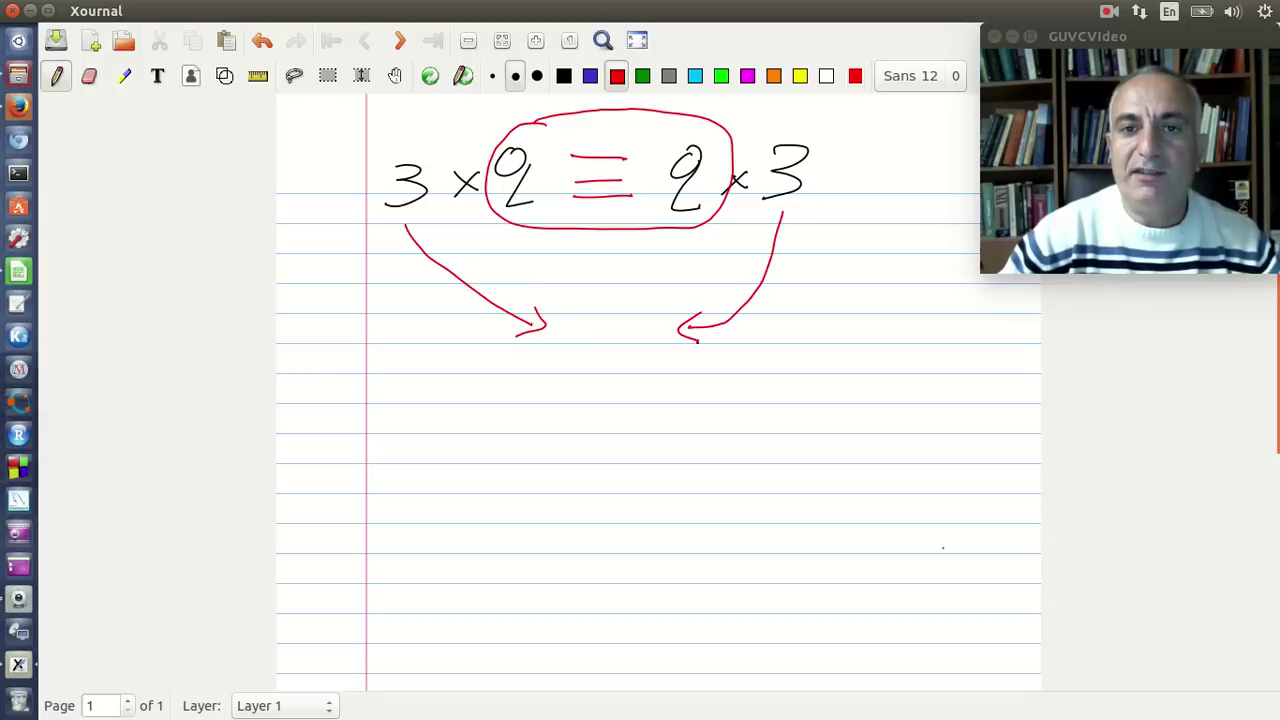
pyautogui.click(590, 76)
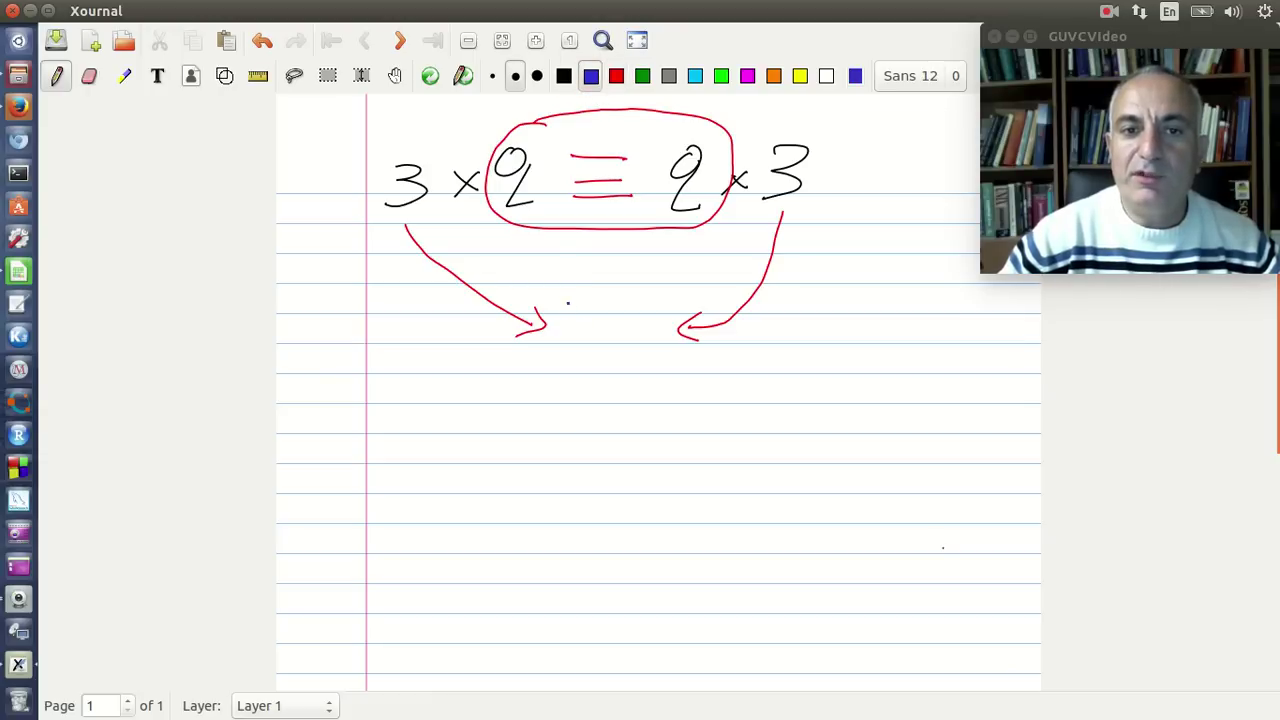
pyautogui.moveTo(568, 302); pyautogui.dragTo(553, 324)
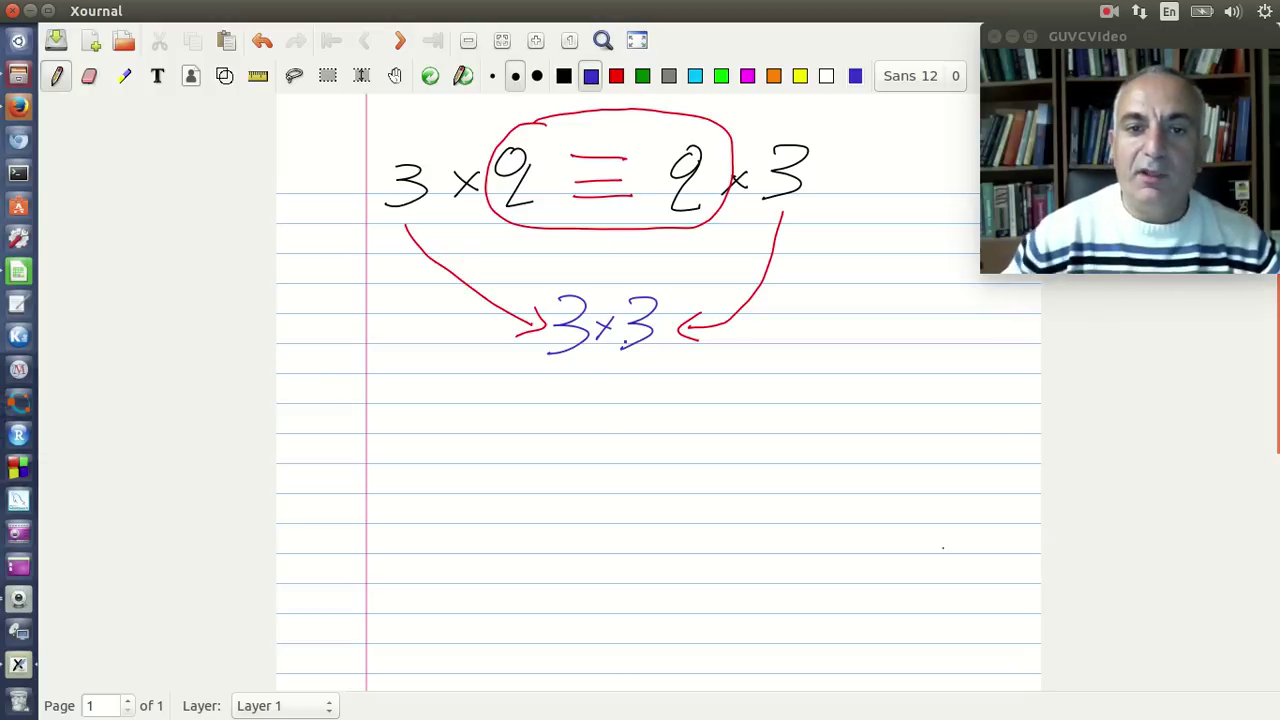
pyautogui.click(22, 272)
pyautogui.moveTo(135, 310); pyautogui.dragTo(212, 358)
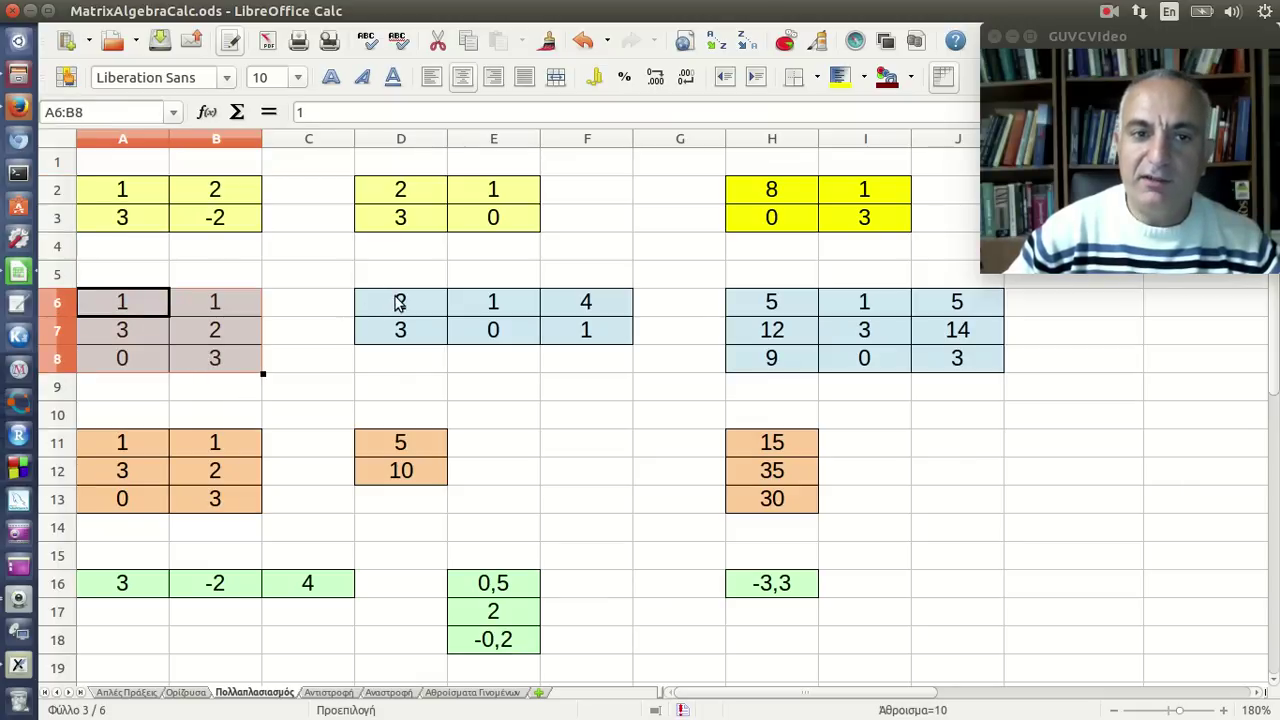
# Point out matrices D6:F7 and H6:J8, then delete the MMULT product array in H6:J8.
pyautogui.moveTo(398, 300); pyautogui.dragTo(588, 330)
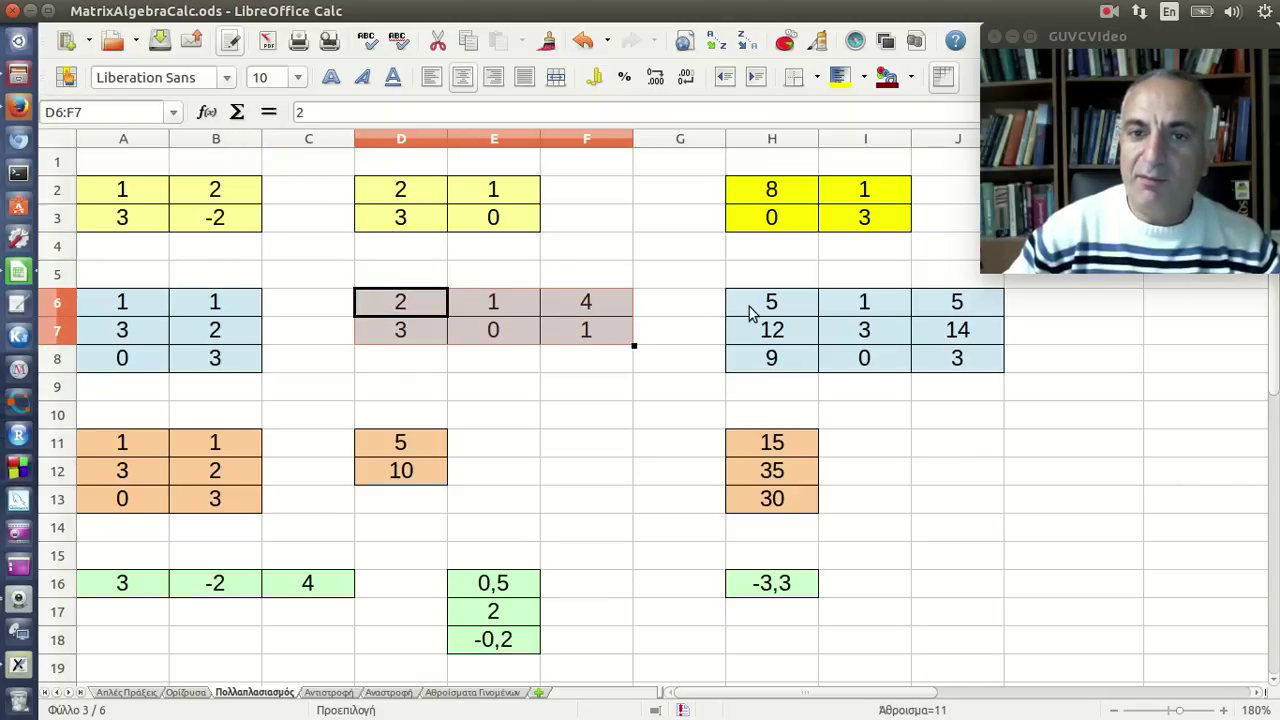
pyautogui.moveTo(752, 312); pyautogui.dragTo(960, 362)
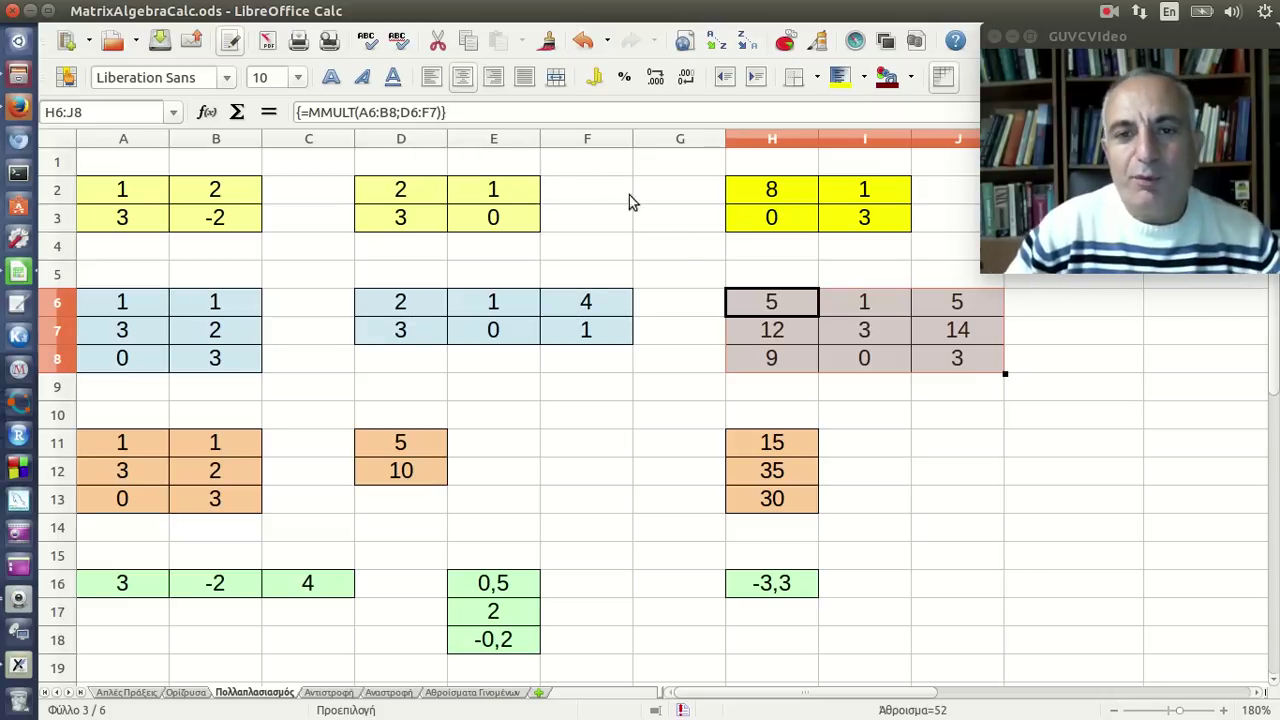
pyautogui.click(938, 398)
pyautogui.click(924, 355)
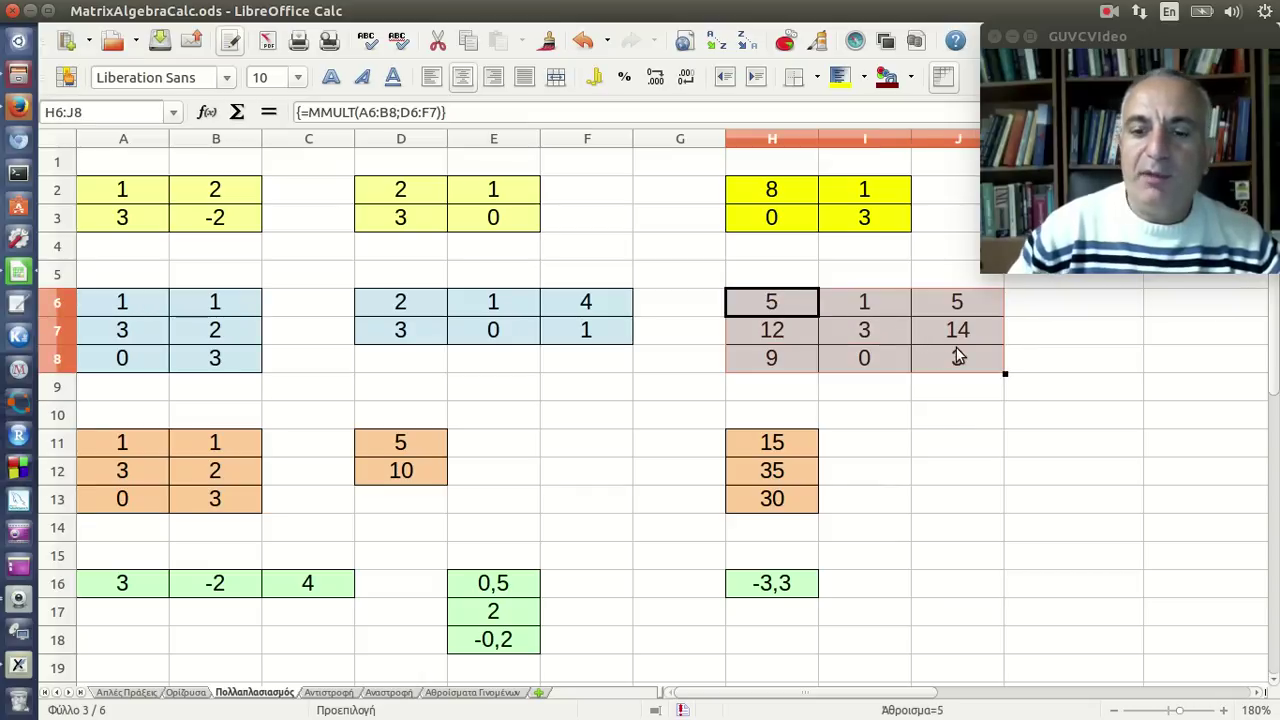
pyautogui.press('Delete')
# Highlight the matrices A6:B8 and D6:F7, then select H6:J8 as the output range.
pyautogui.click(1034, 488)
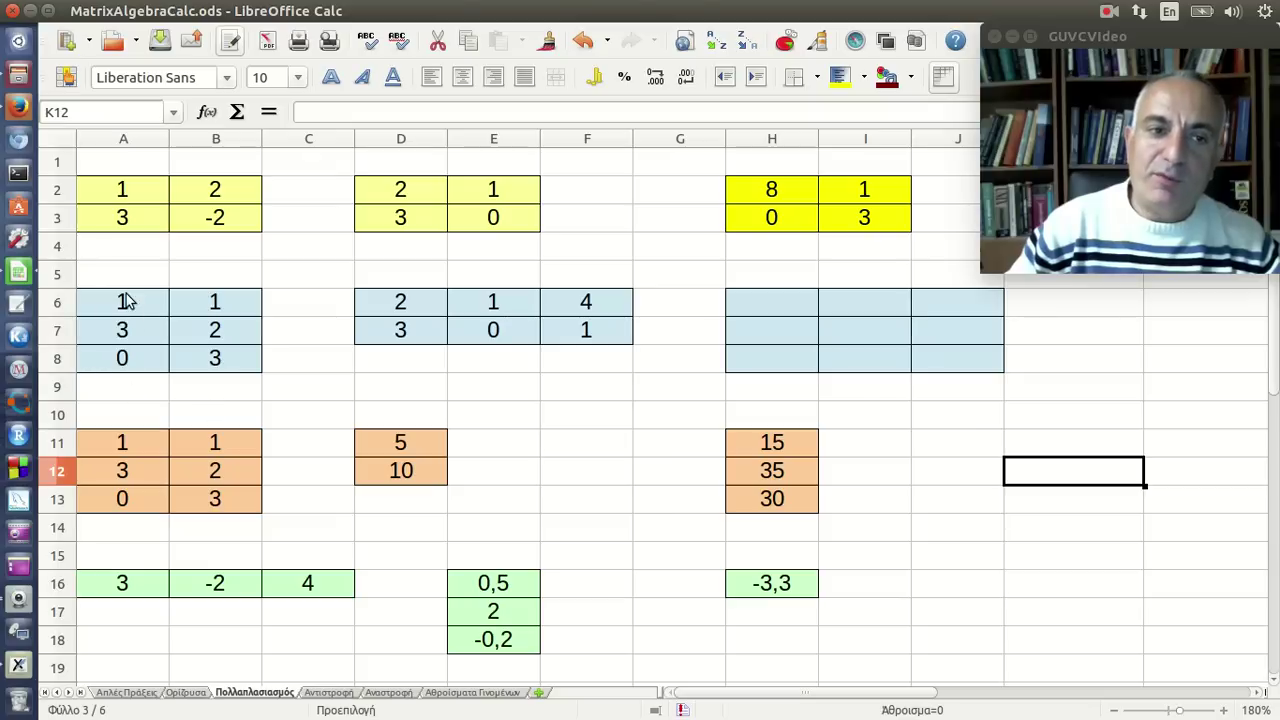
pyautogui.moveTo(122, 300); pyautogui.dragTo(214, 357)
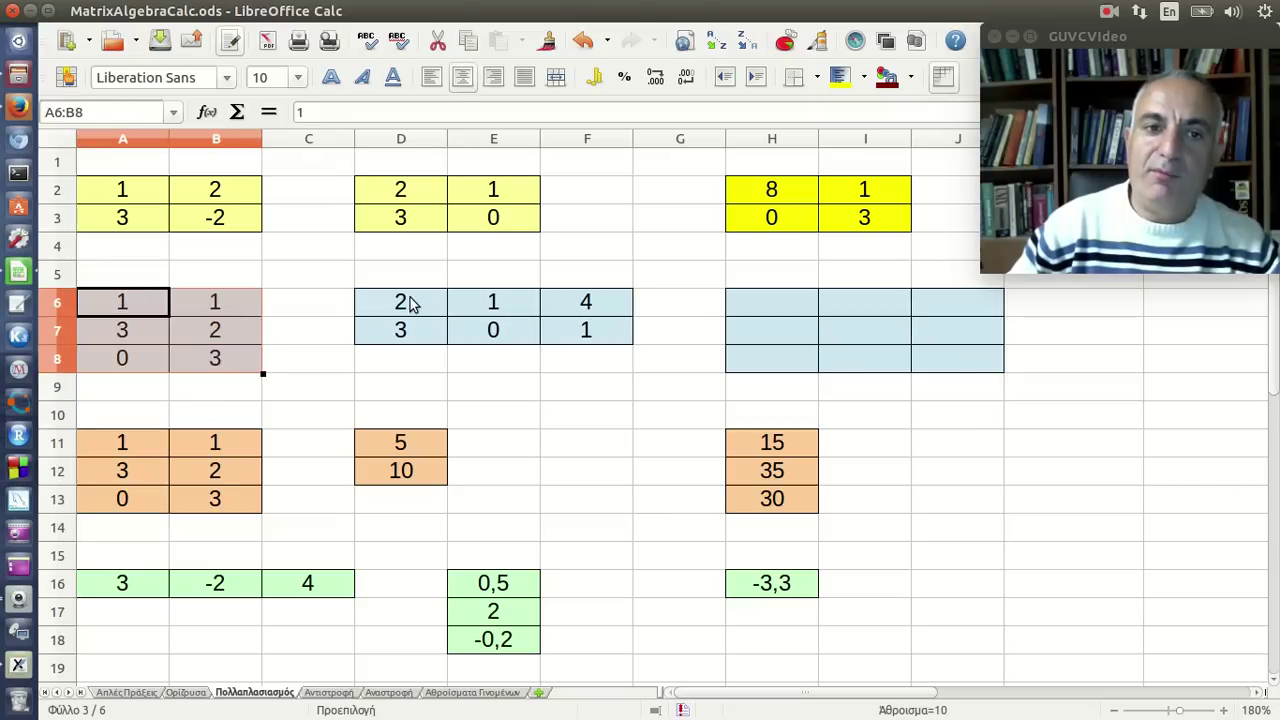
pyautogui.moveTo(410, 302); pyautogui.dragTo(580, 332)
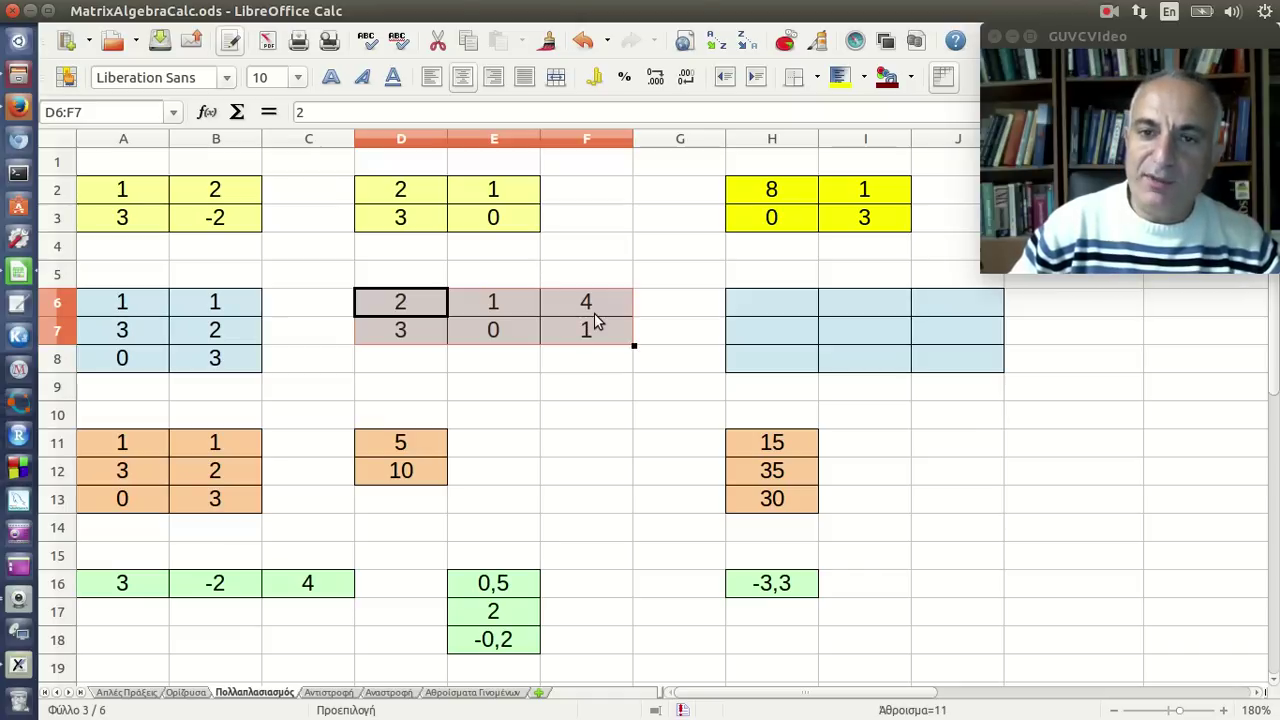
pyautogui.moveTo(771, 300); pyautogui.dragTo(951, 356)
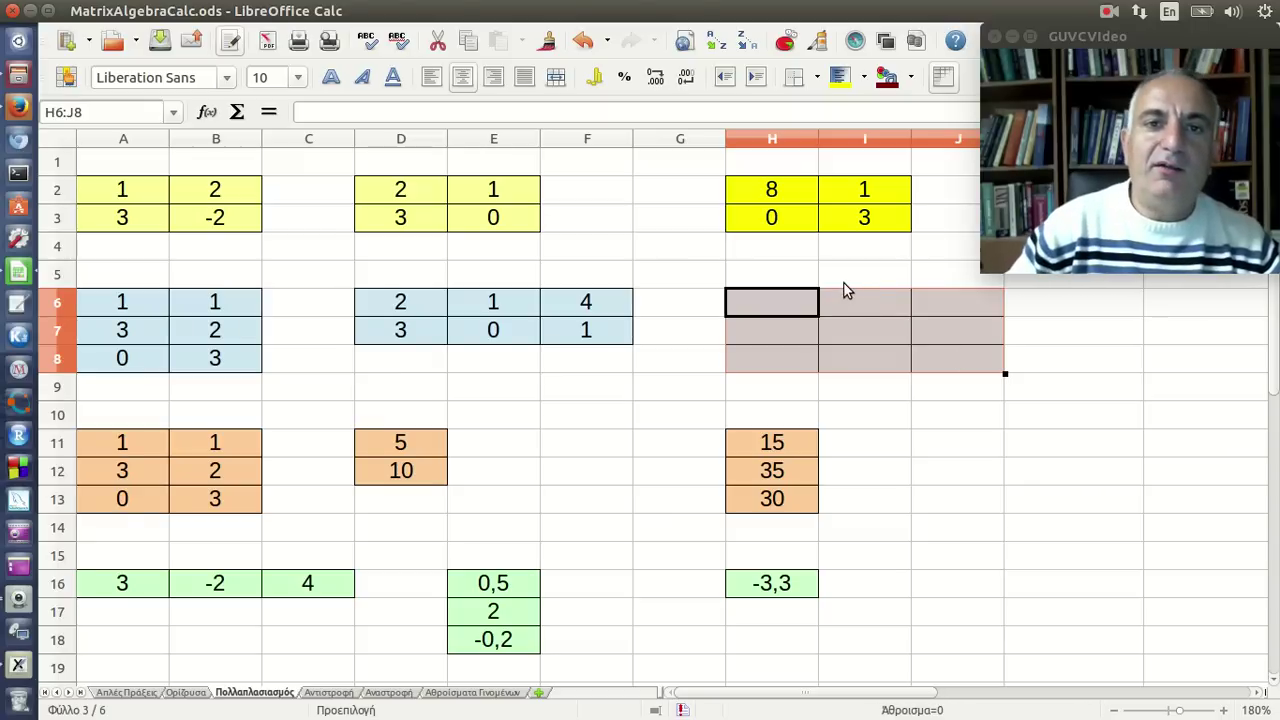
# Pick MMULT from the Array category of the Function Wizard.
pyautogui.click(210, 113)
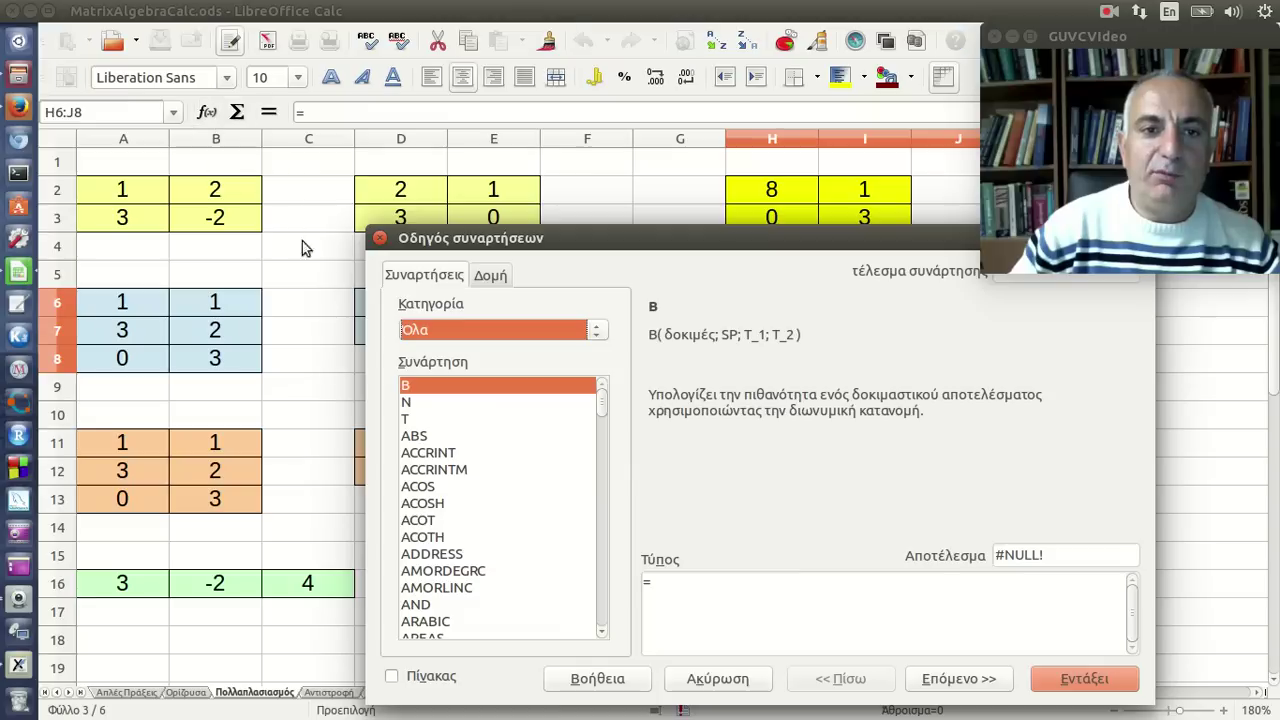
pyautogui.click(454, 330)
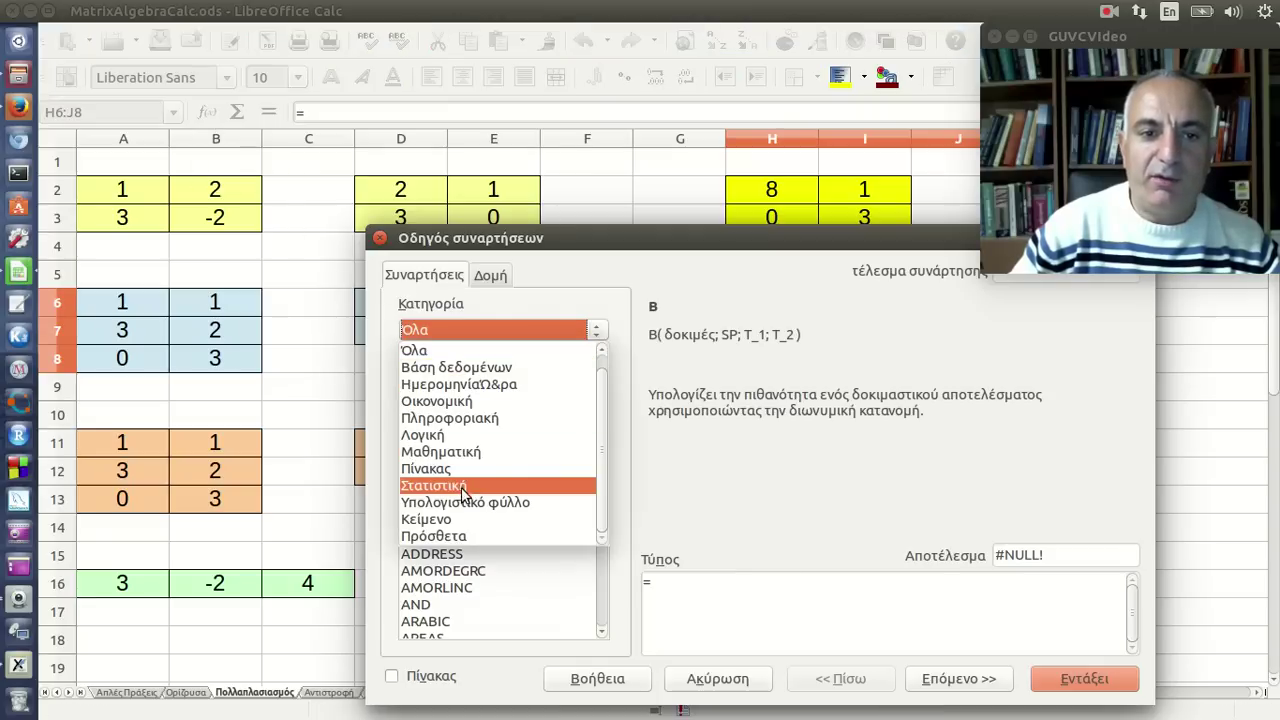
pyautogui.click(465, 468)
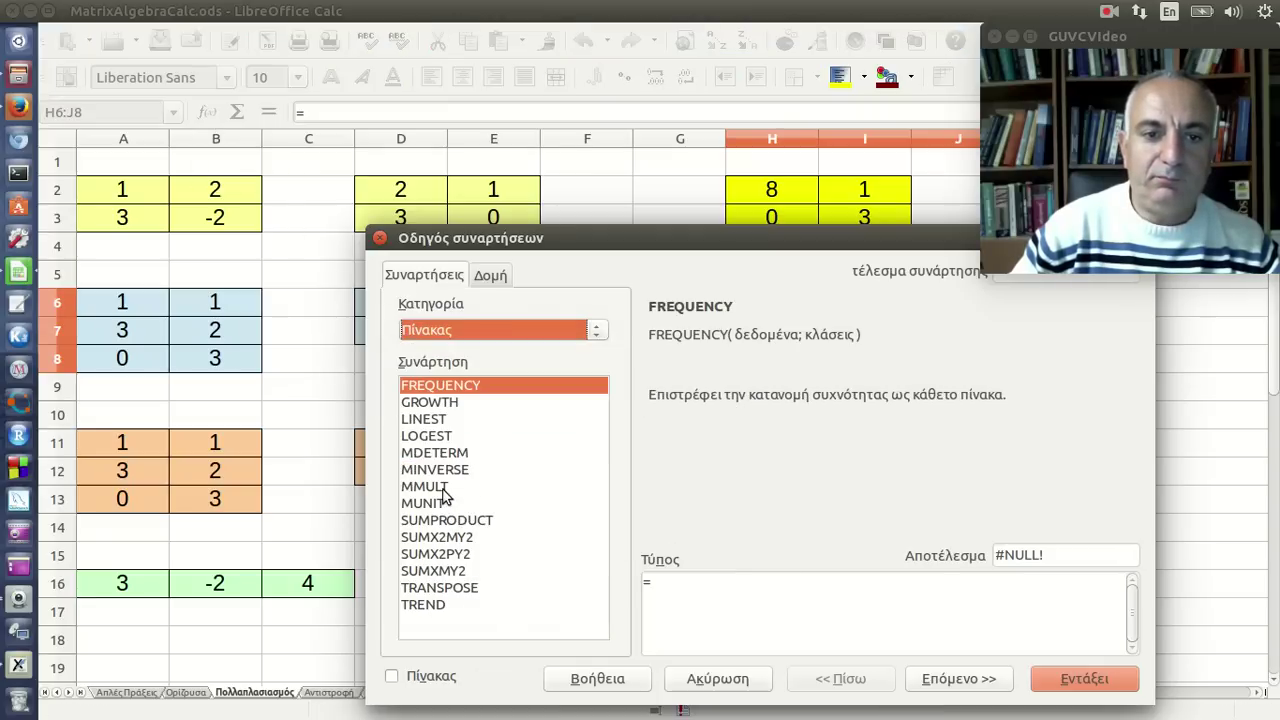
pyautogui.click(440, 487)
pyautogui.click(945, 680)
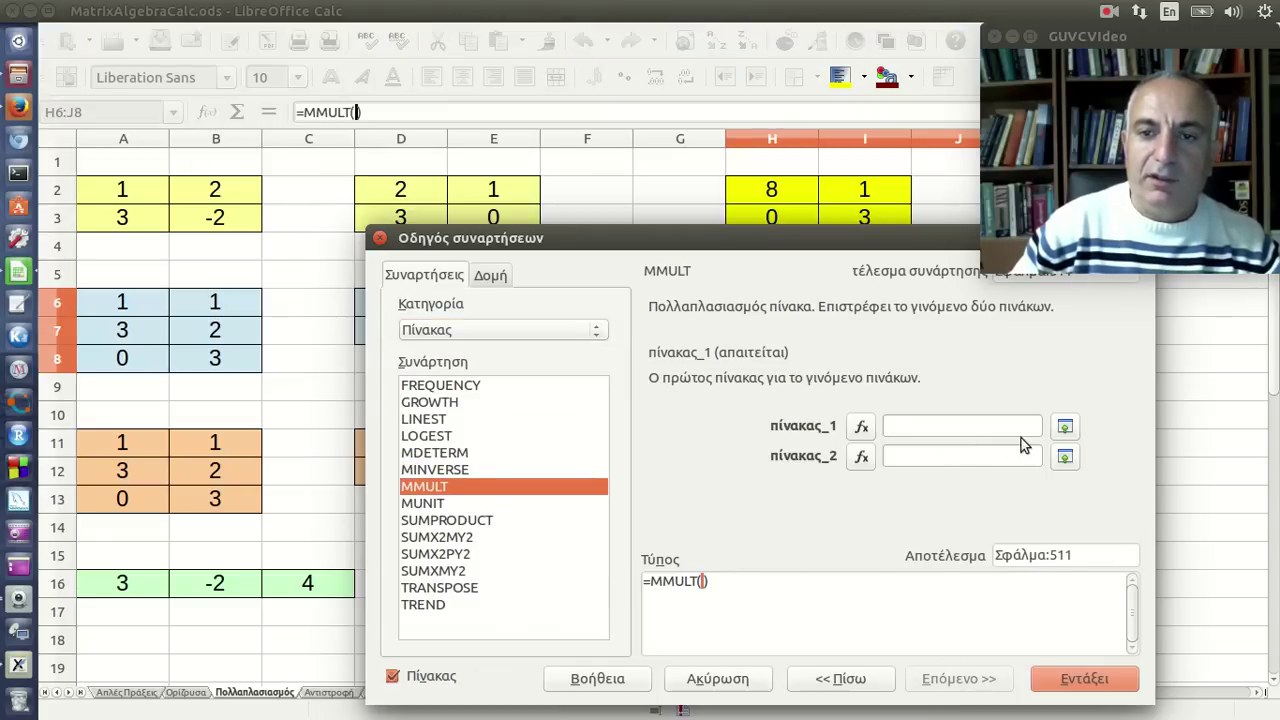
# Set MMULT's matrices to A6:B8 and D6:F7 and enter it as an array formula.
pyautogui.click(1064, 426)
pyautogui.moveTo(125, 305); pyautogui.dragTo(214, 360)
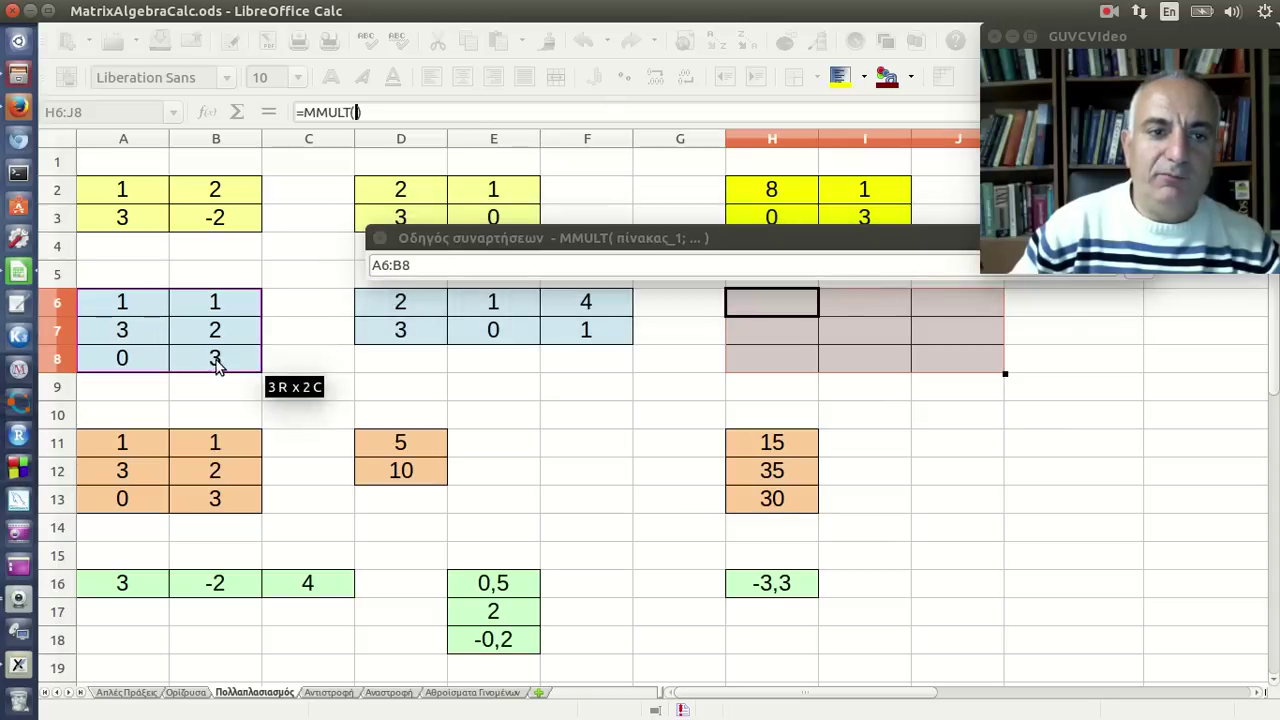
pyautogui.moveTo(764, 238); pyautogui.dragTo(672, 293)
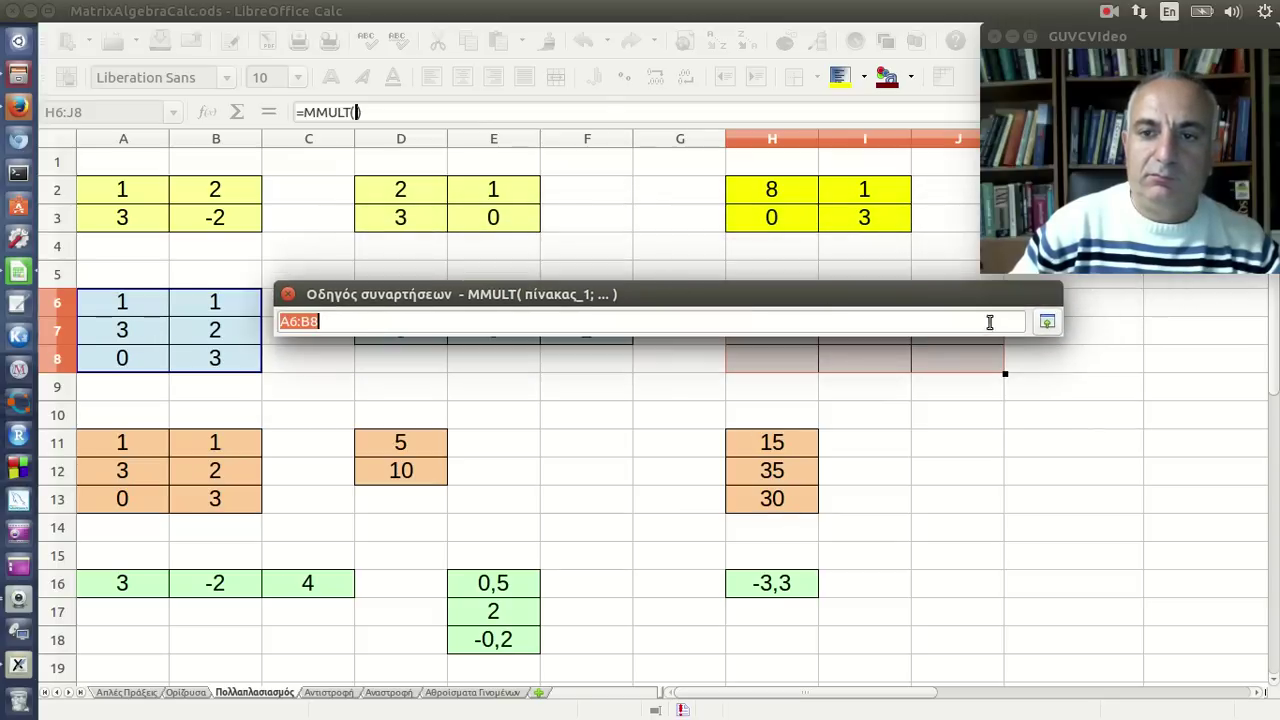
pyautogui.click(1047, 322)
pyautogui.click(973, 471)
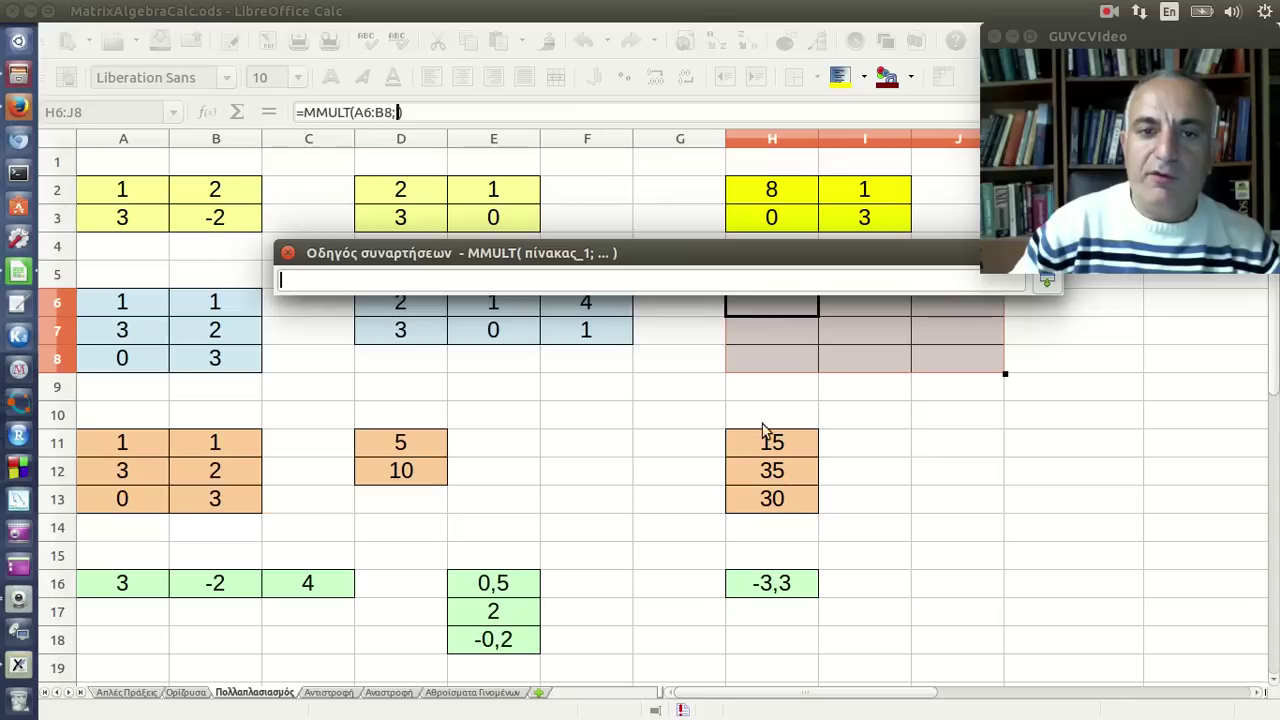
pyautogui.moveTo(400, 316); pyautogui.dragTo(562, 340)
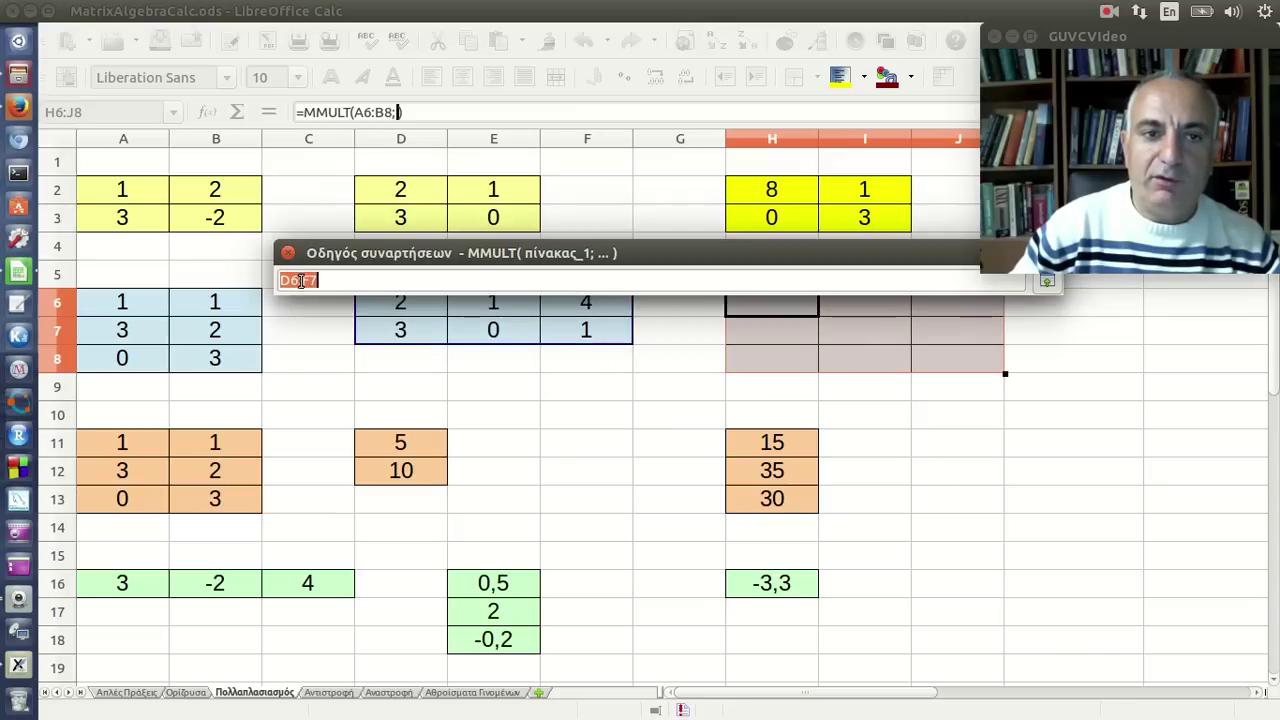
pyautogui.moveTo(690, 268); pyautogui.dragTo(602, 329)
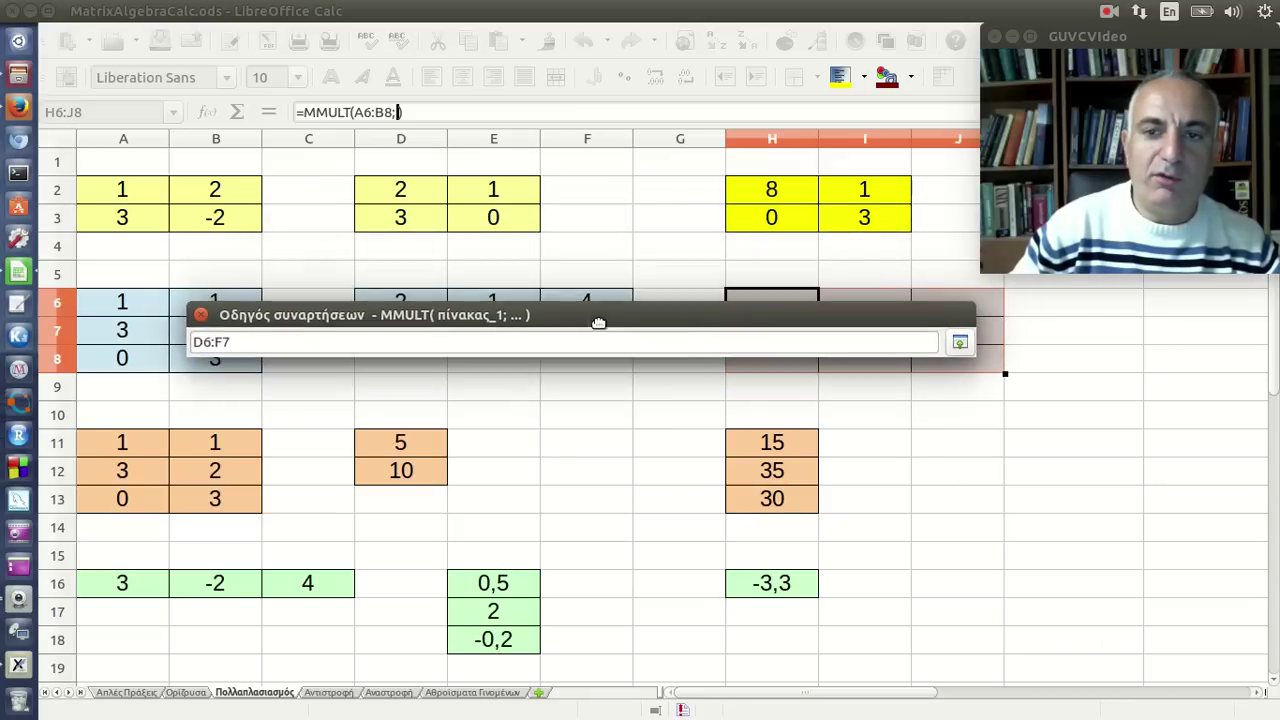
pyautogui.click(960, 345)
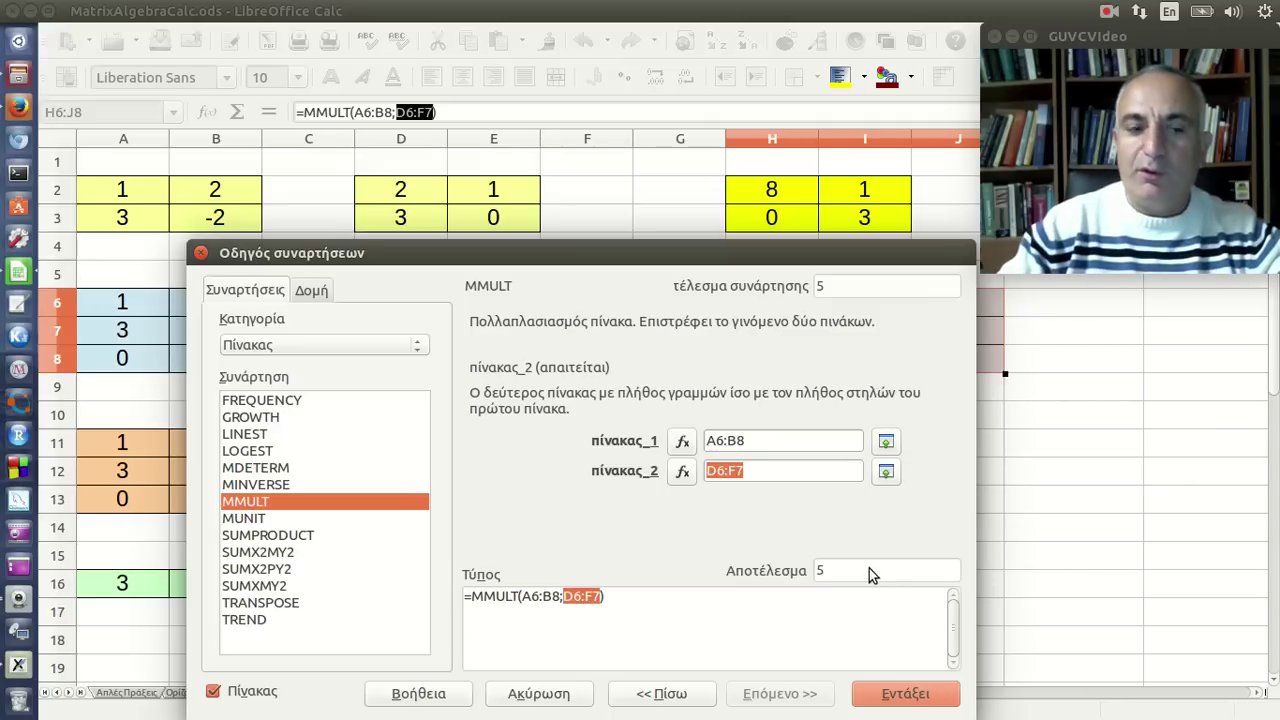
pyautogui.press('Return')
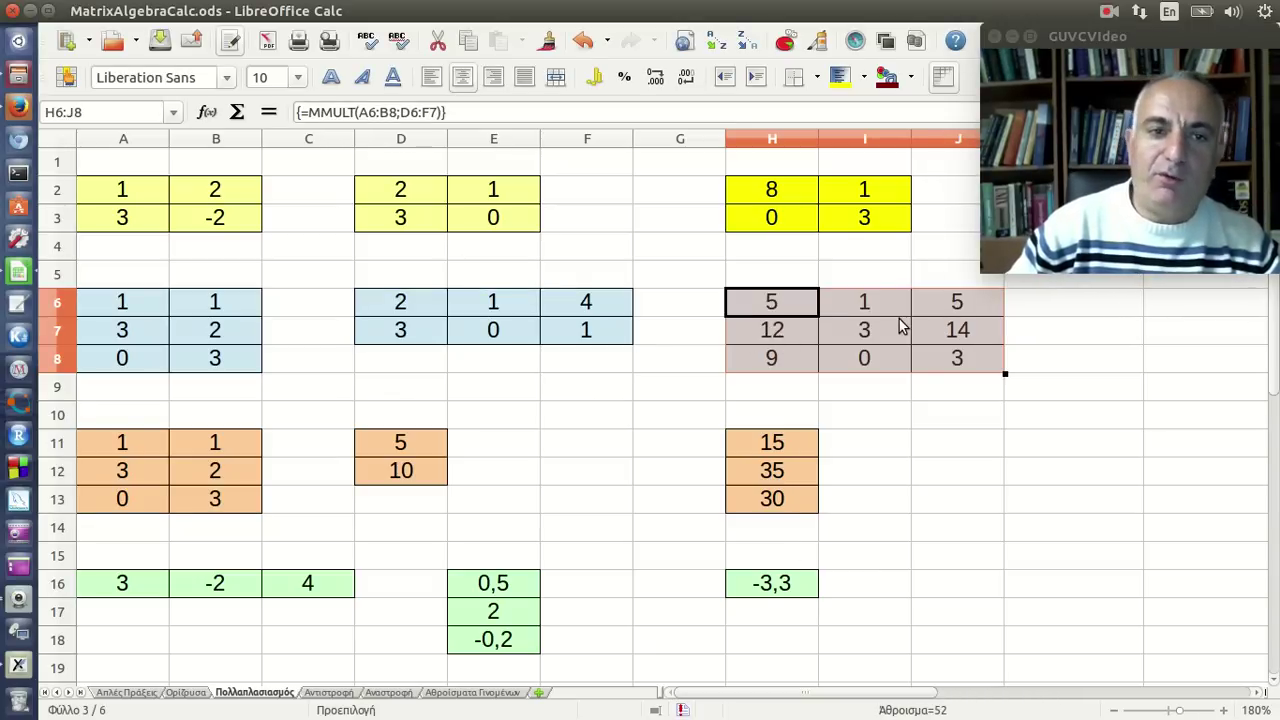
pyautogui.click(772, 306)
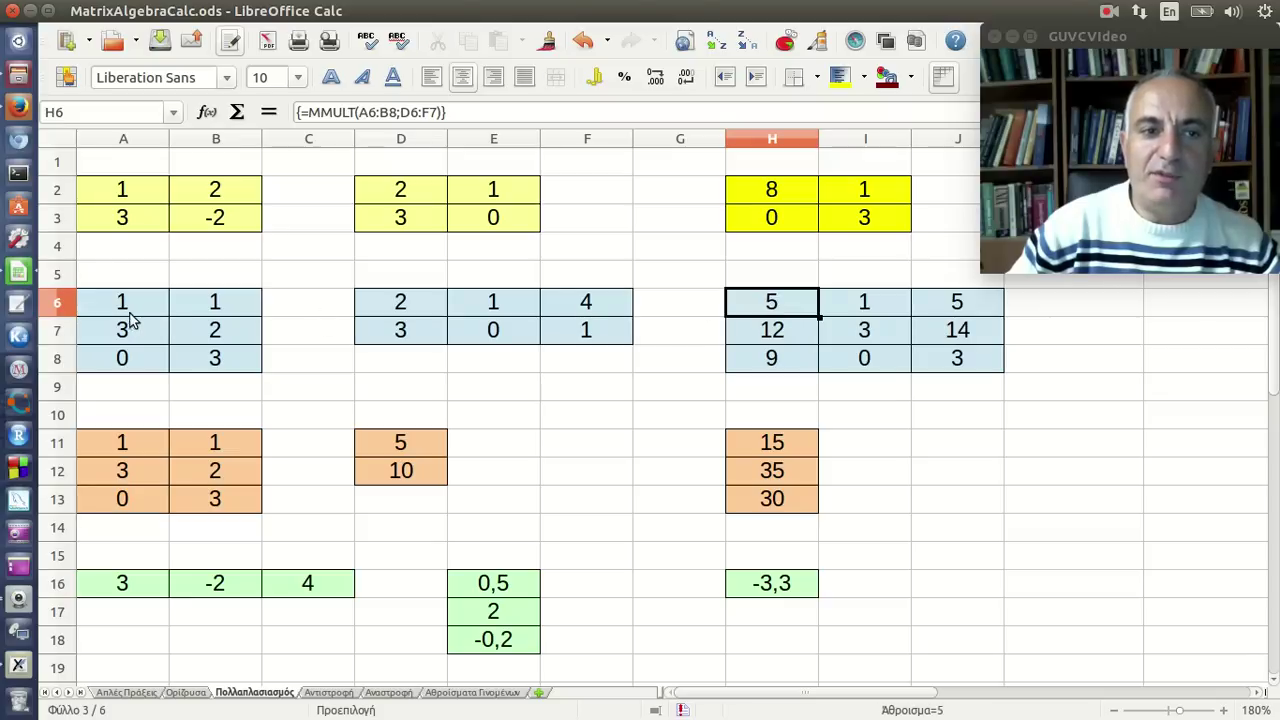
pyautogui.click(126, 312)
pyautogui.click(402, 310)
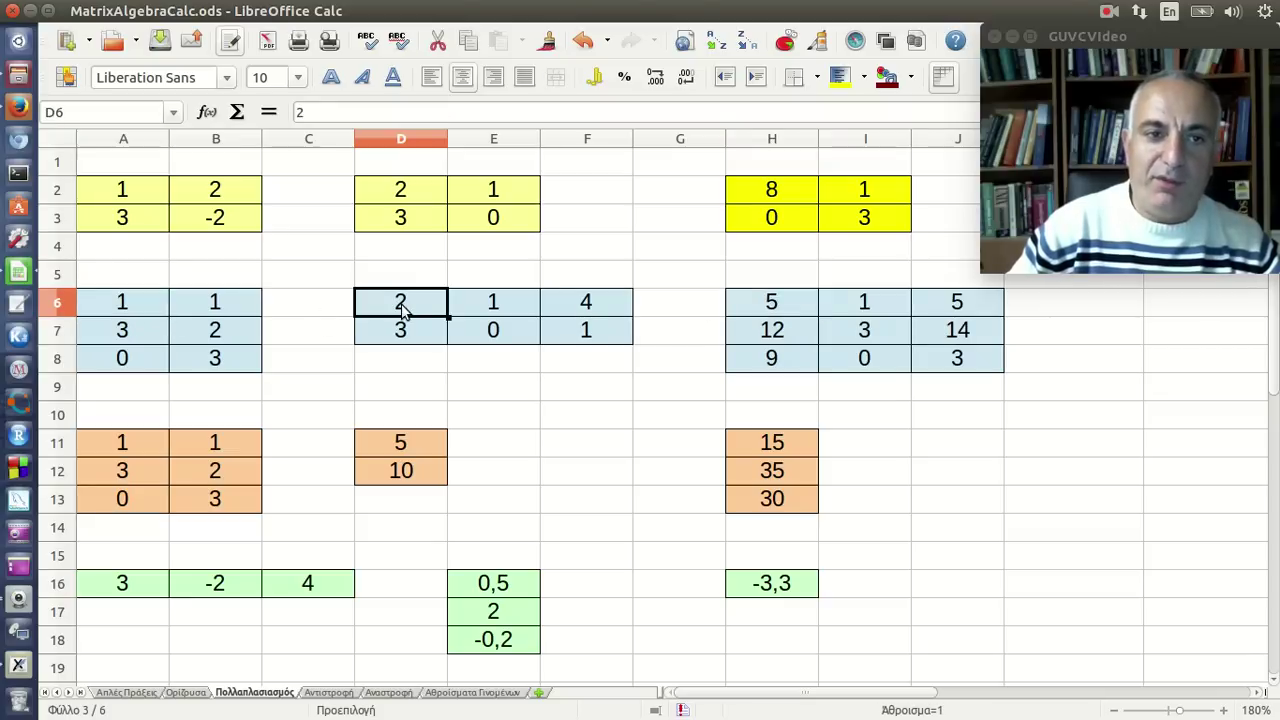
pyautogui.click(218, 308)
pyautogui.click(408, 334)
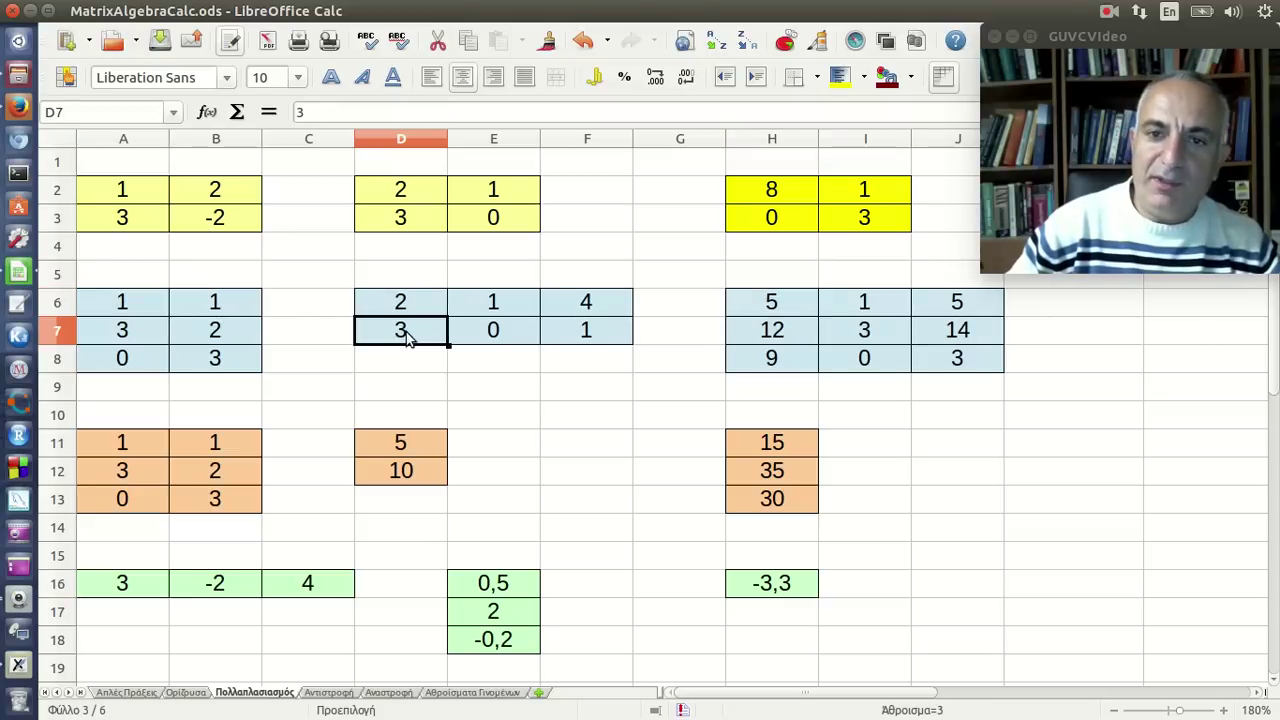
pyautogui.click(760, 338)
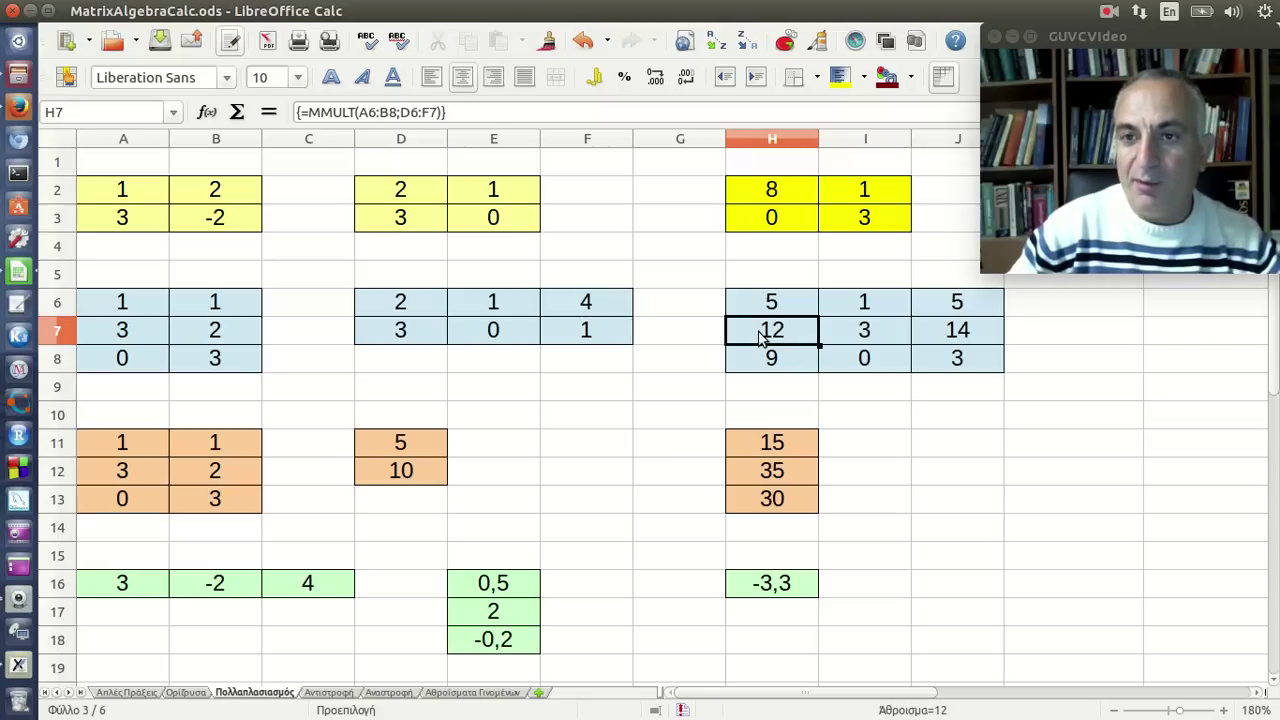
pyautogui.moveTo(107, 338); pyautogui.dragTo(215, 334)
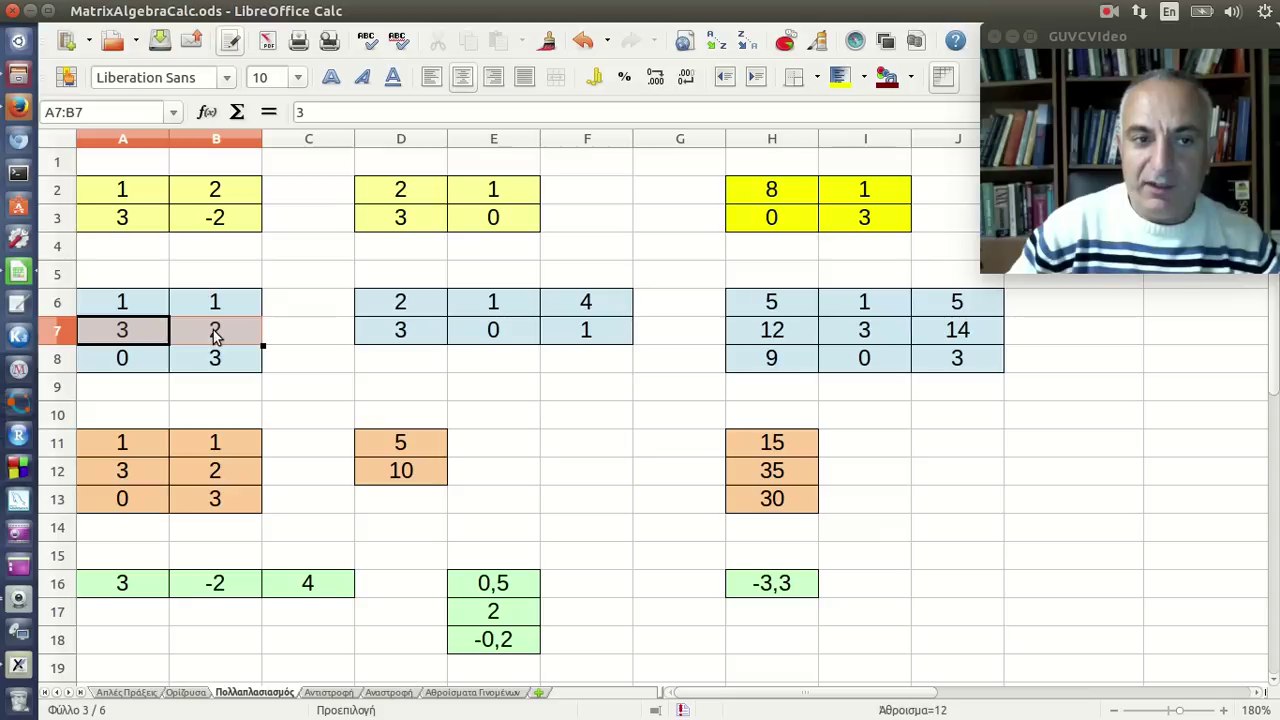
pyautogui.moveTo(490, 302); pyautogui.dragTo(503, 340)
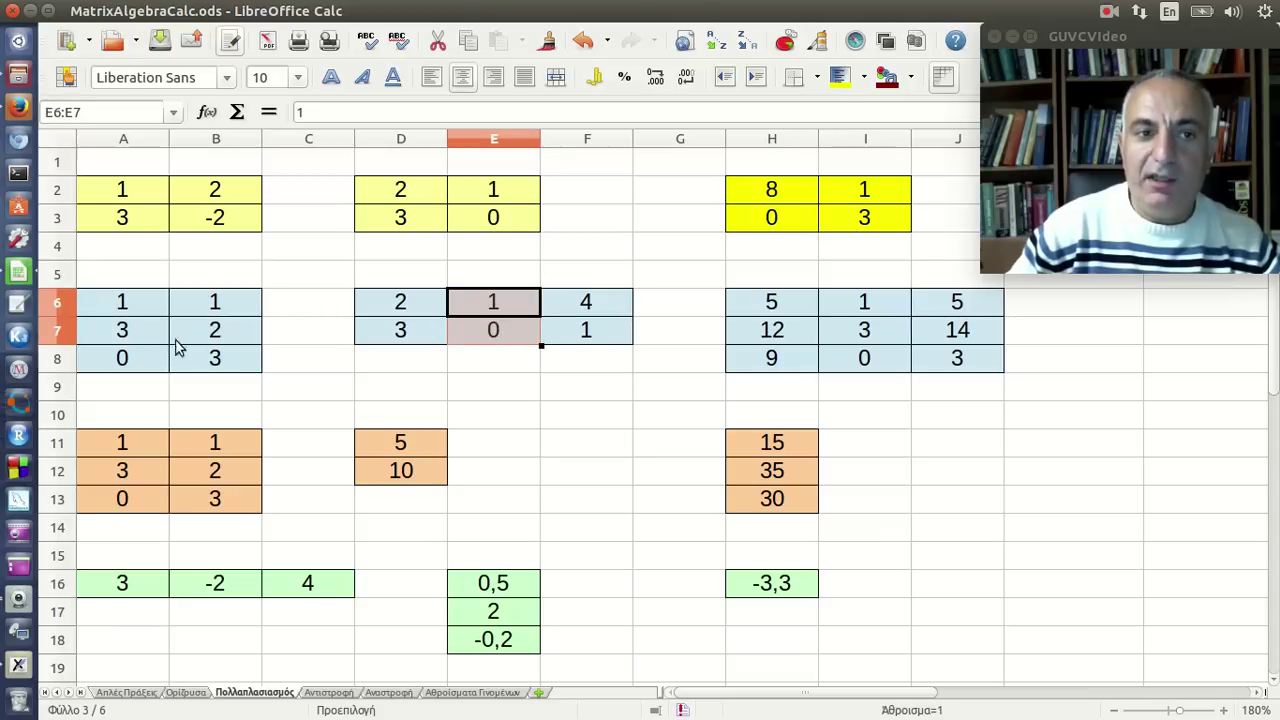
pyautogui.click(140, 334)
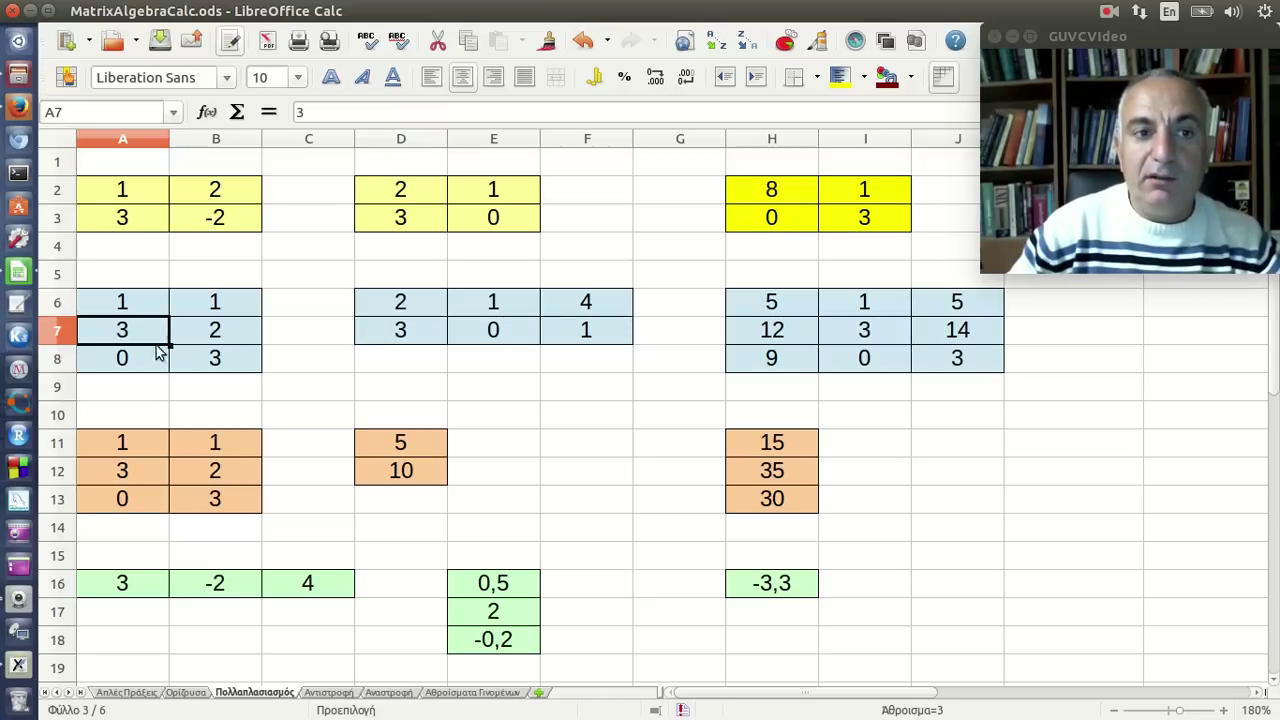
pyautogui.click(386, 305)
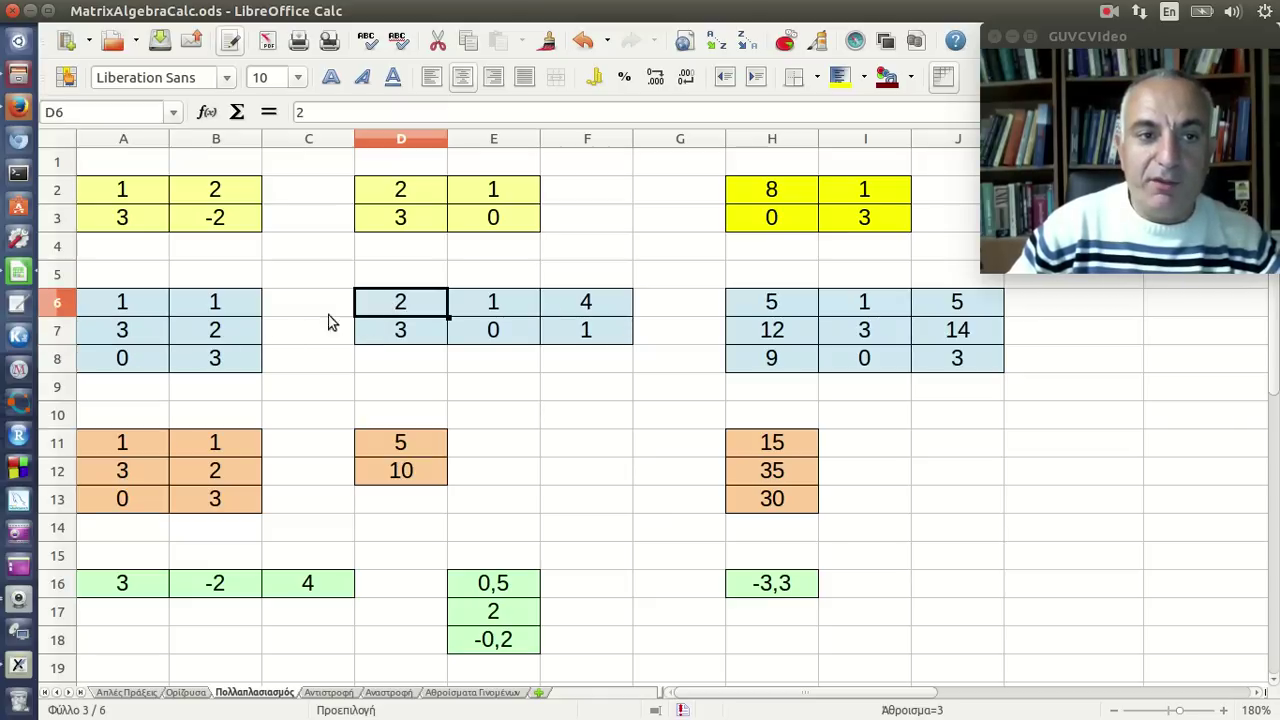
pyautogui.click(234, 339)
pyautogui.click(404, 335)
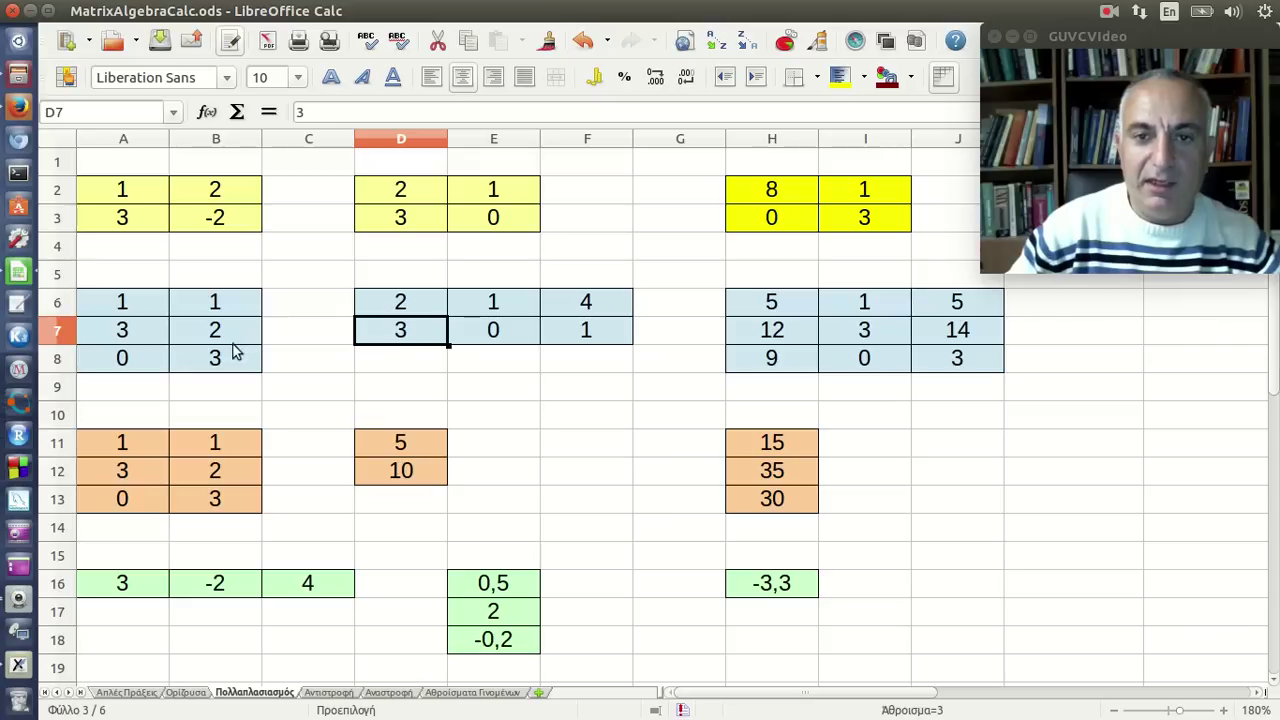
pyautogui.click(742, 336)
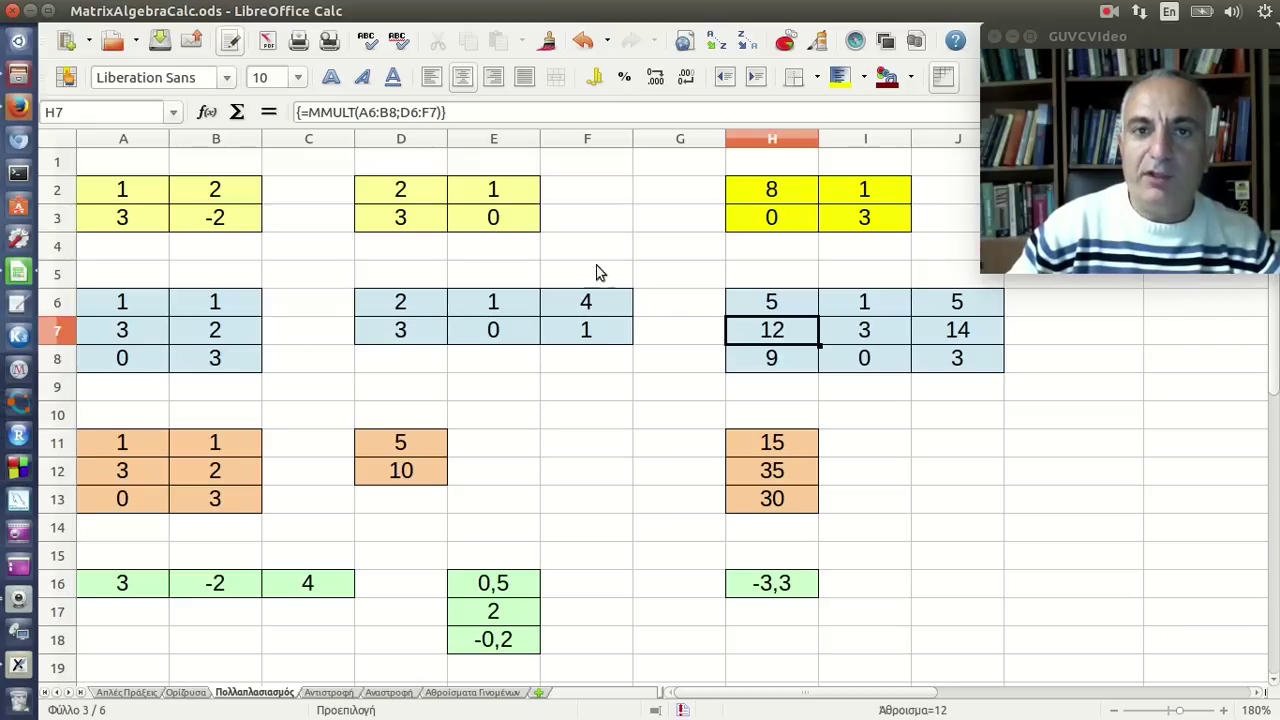
# Bold the 12 in H7, the row A7:B7 and the column D6:D7.
pyautogui.click(333, 80)
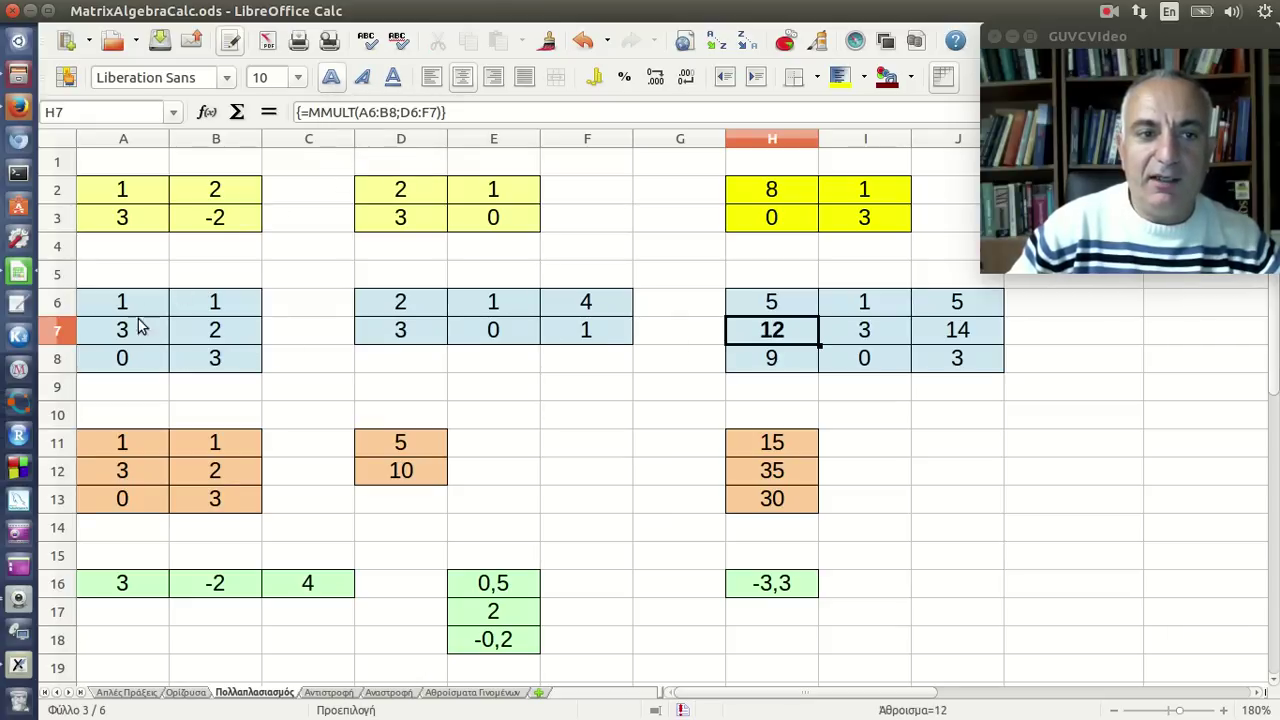
pyautogui.moveTo(125, 335); pyautogui.dragTo(197, 343)
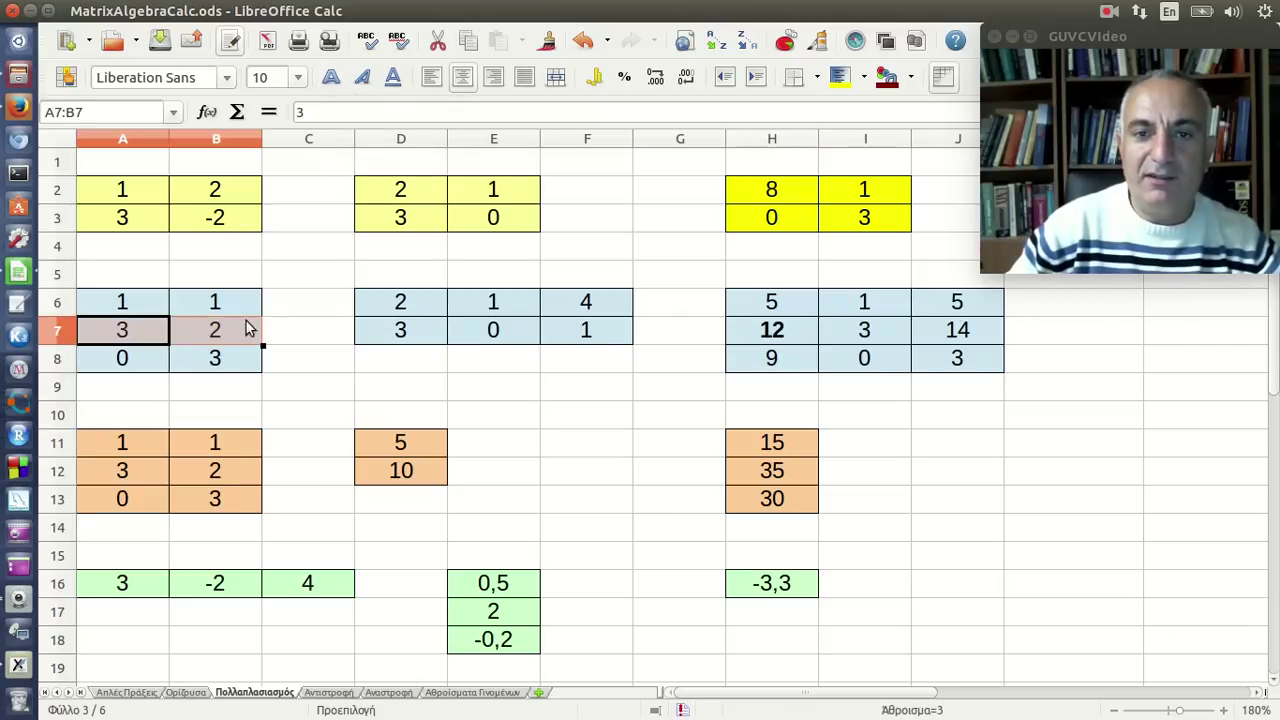
pyautogui.click(336, 77)
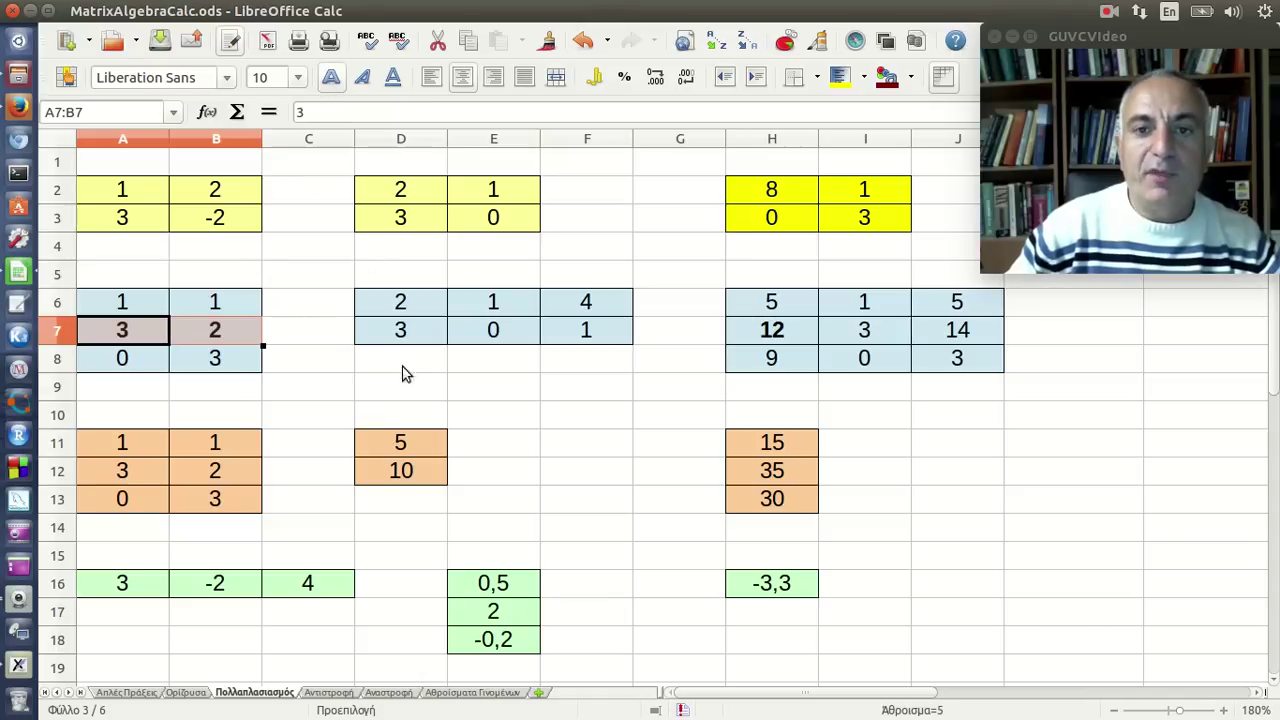
pyautogui.moveTo(402, 304); pyautogui.dragTo(418, 334)
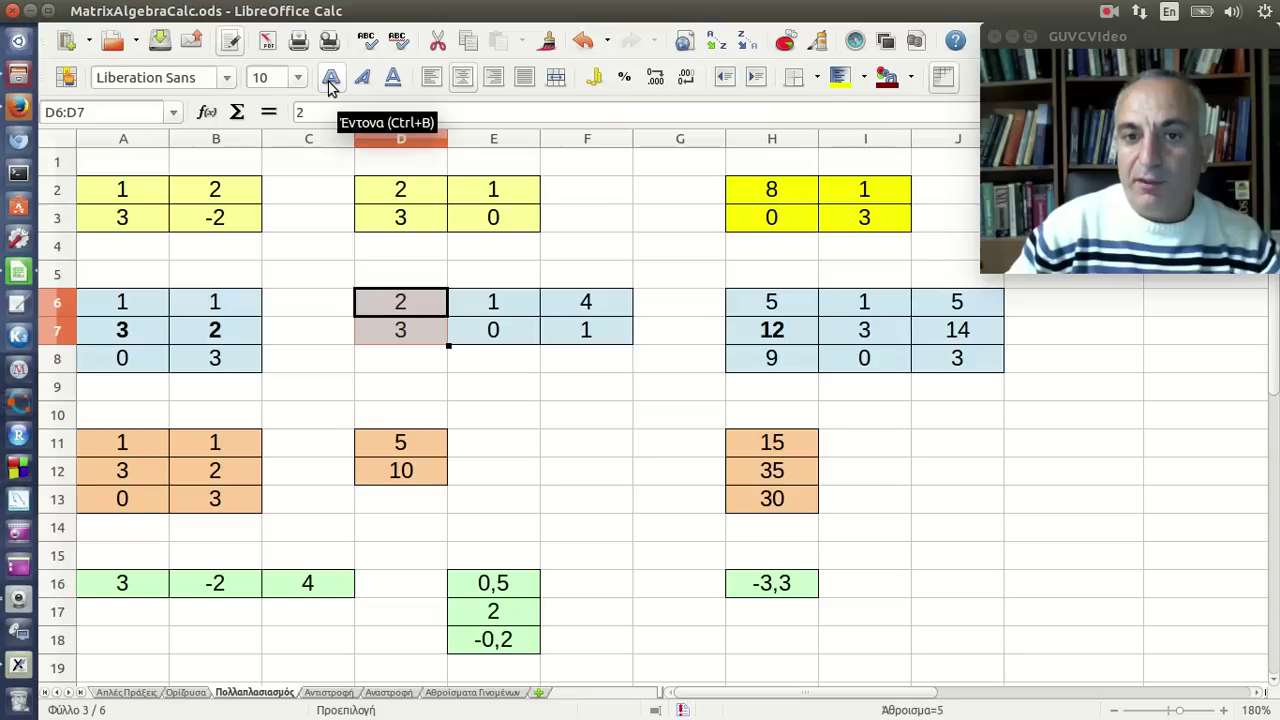
pyautogui.click(330, 80)
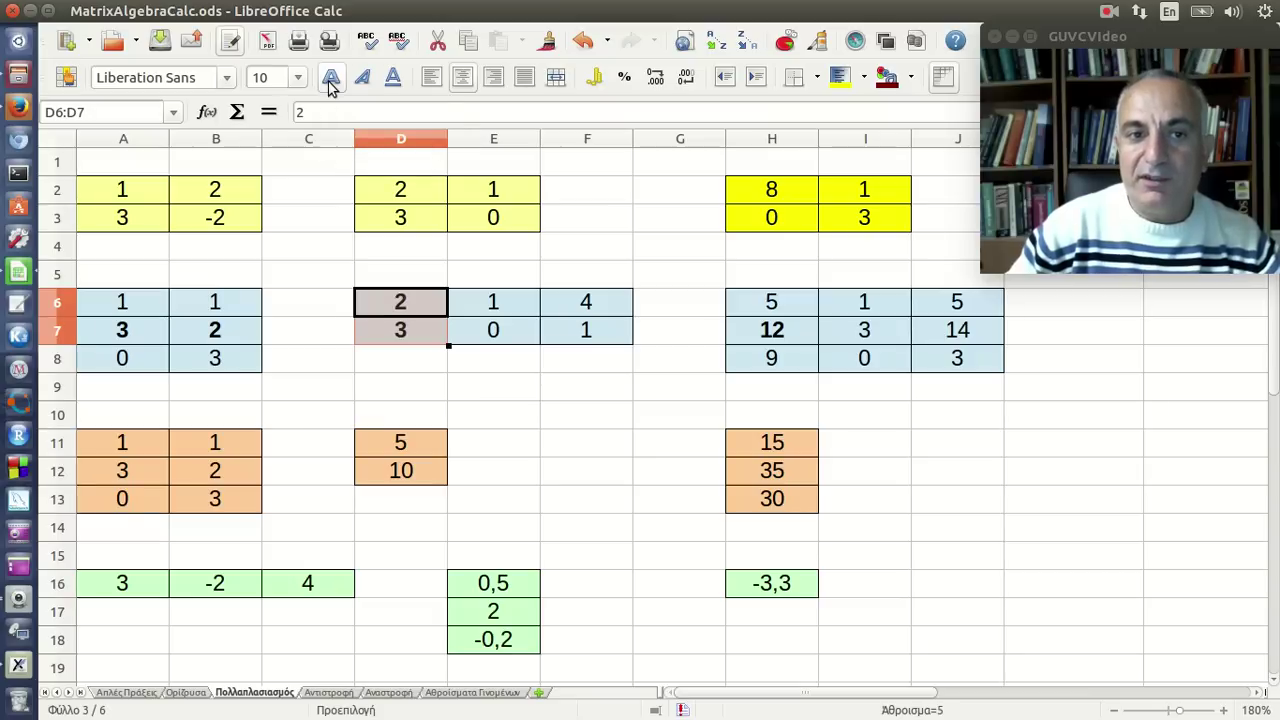
# Step through H7, A7, D6, B7 and D7 to trace the 12, then switch to Xournal.
pyautogui.click(771, 340)
pyautogui.click(124, 337)
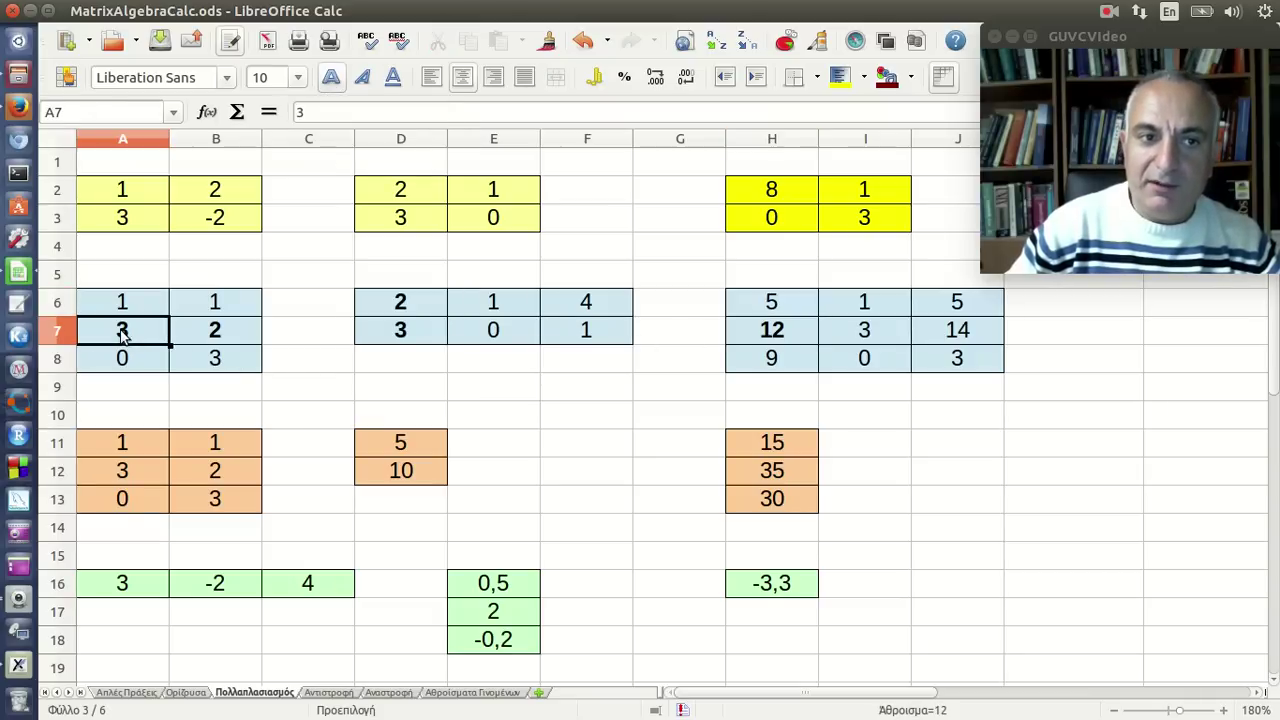
pyautogui.click(410, 310)
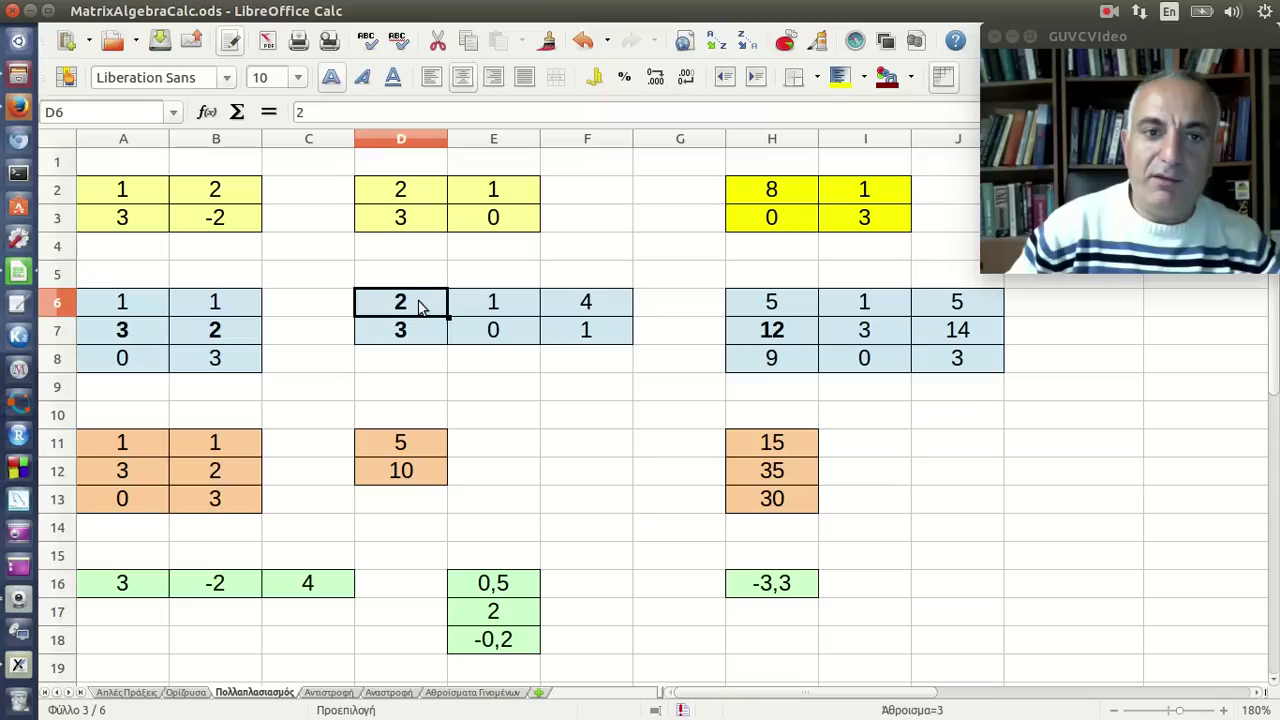
pyautogui.click(216, 340)
pyautogui.click(392, 334)
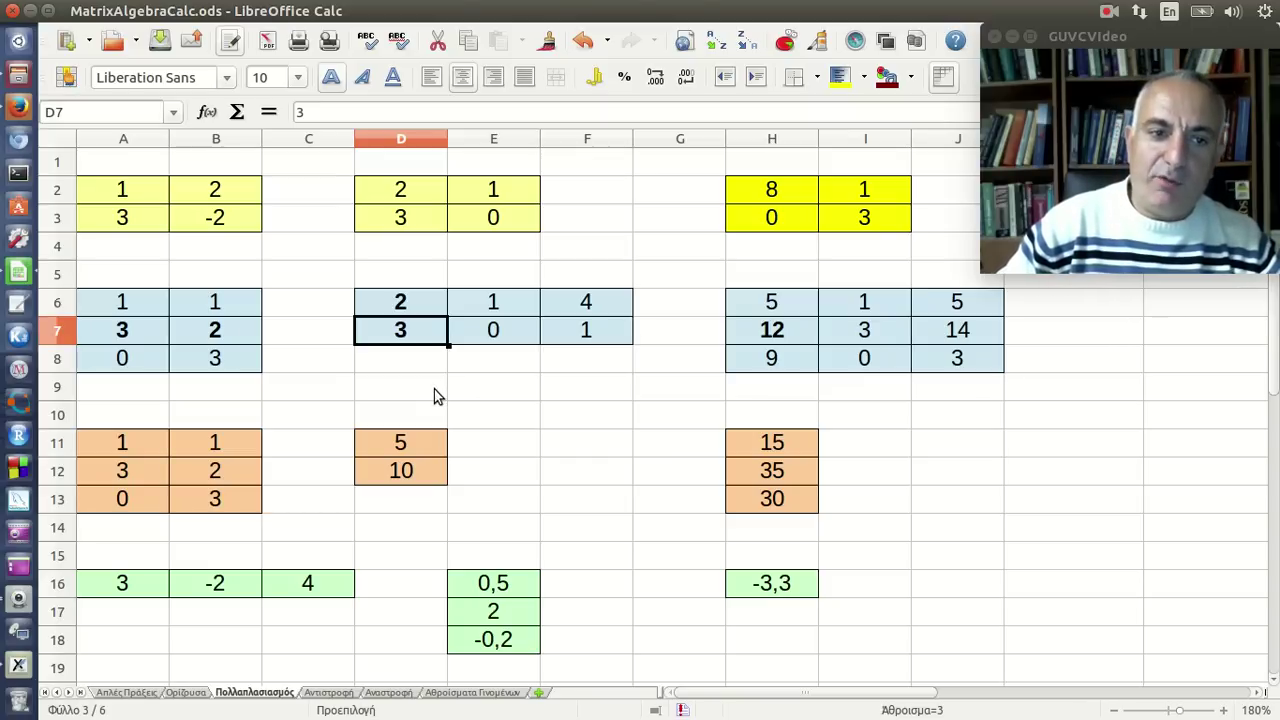
pyautogui.scroll(-1, 561, 376)
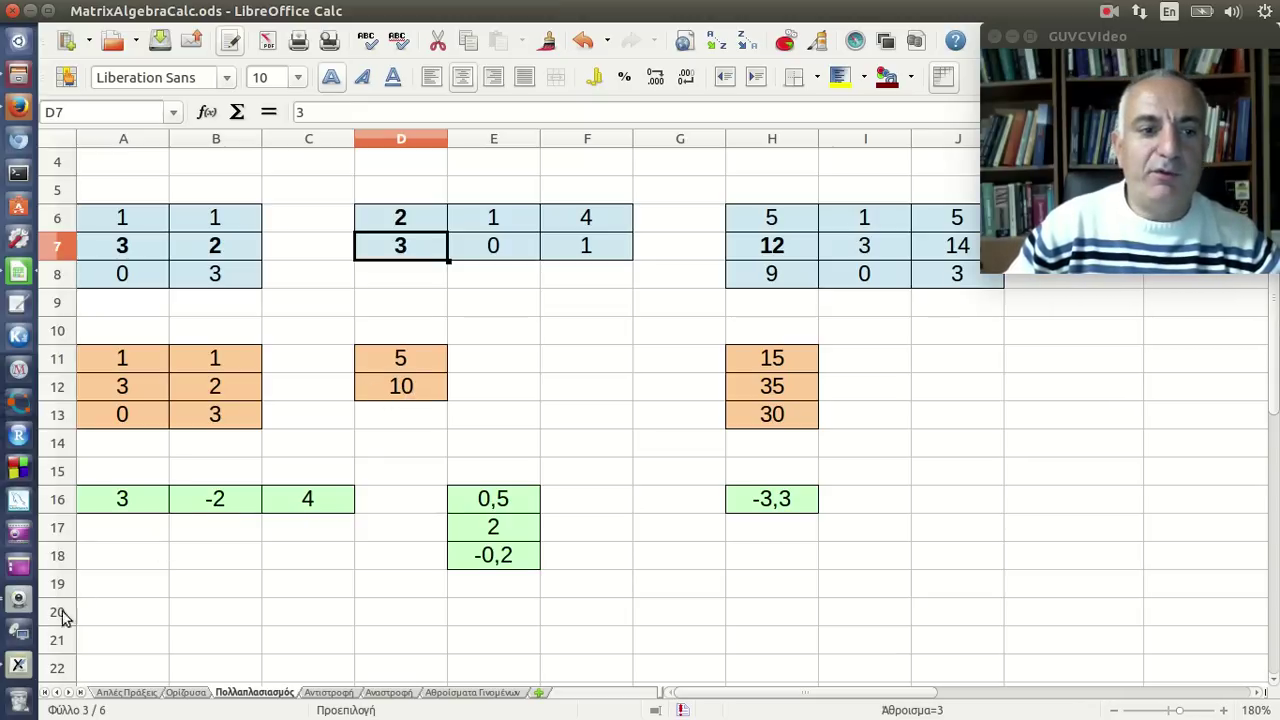
pyautogui.click(18, 665)
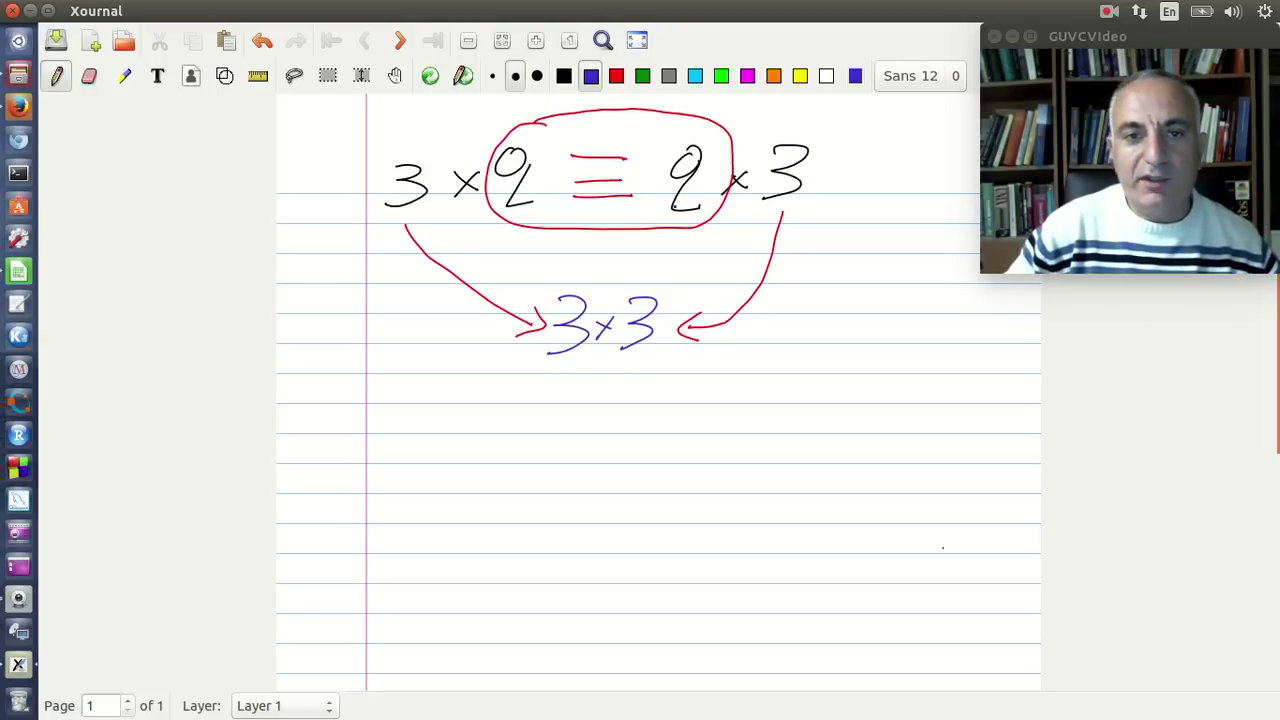
# Scroll the Xournal page to a blank area and write 3×2 in black ink.
pyautogui.click(18, 270)
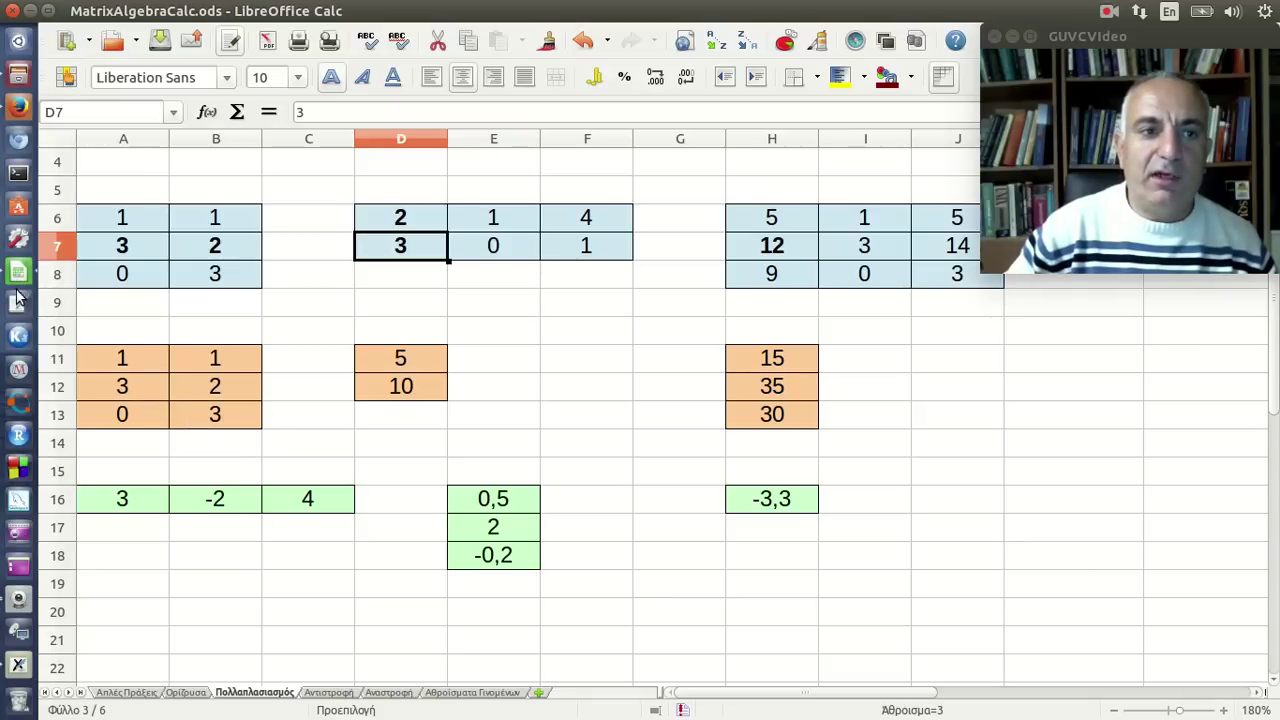
pyautogui.click(18, 664)
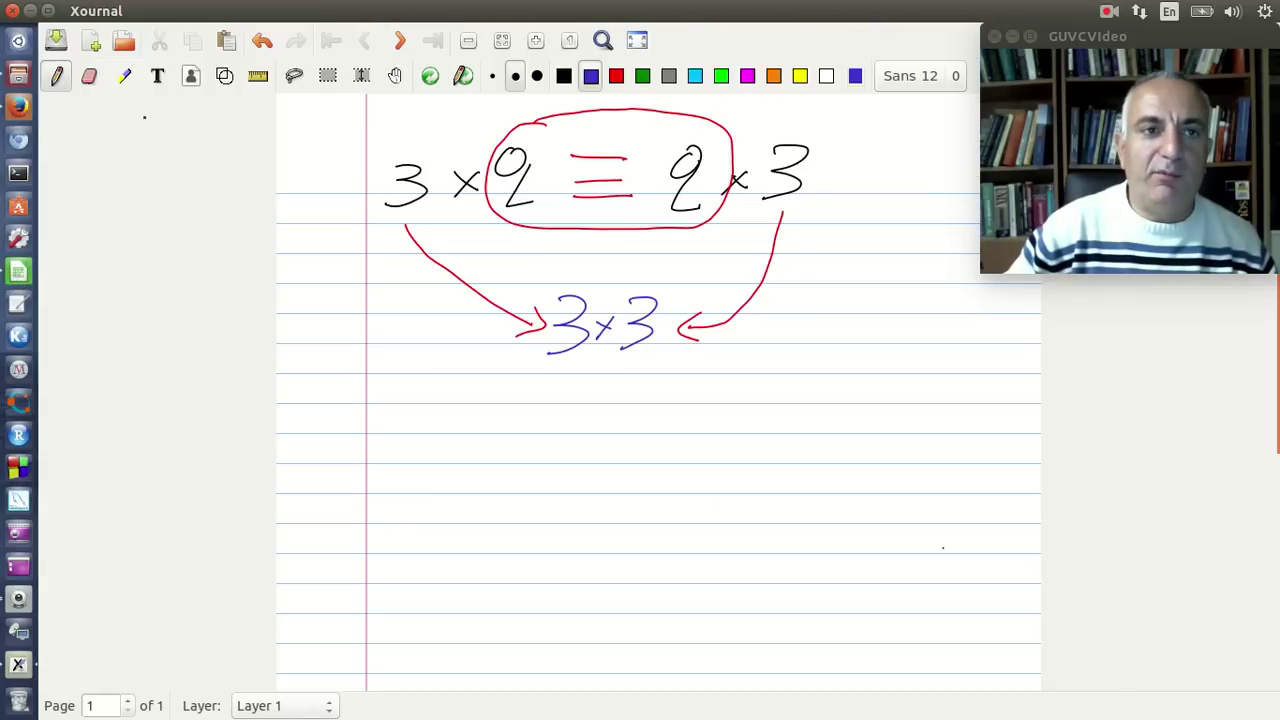
pyautogui.scroll(-4, 567, 388)
pyautogui.scroll(-2, 572, 393)
pyautogui.scroll(-2, 574, 394)
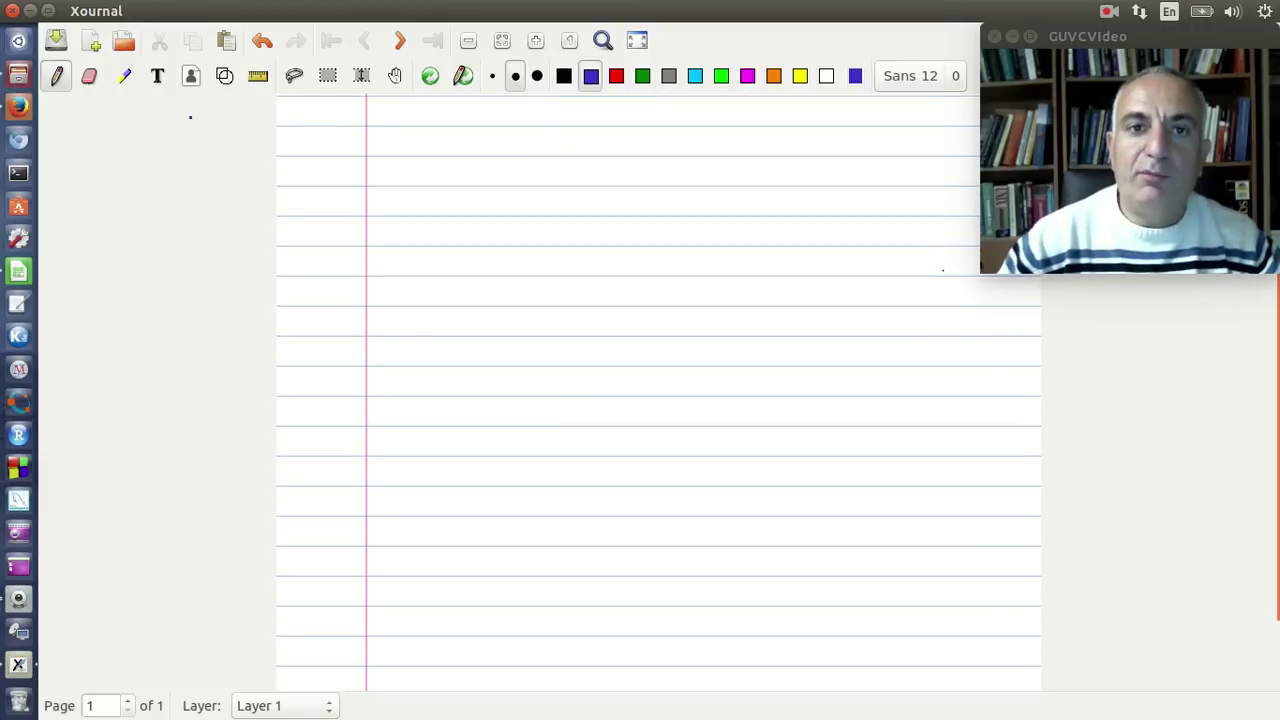
pyautogui.click(560, 86)
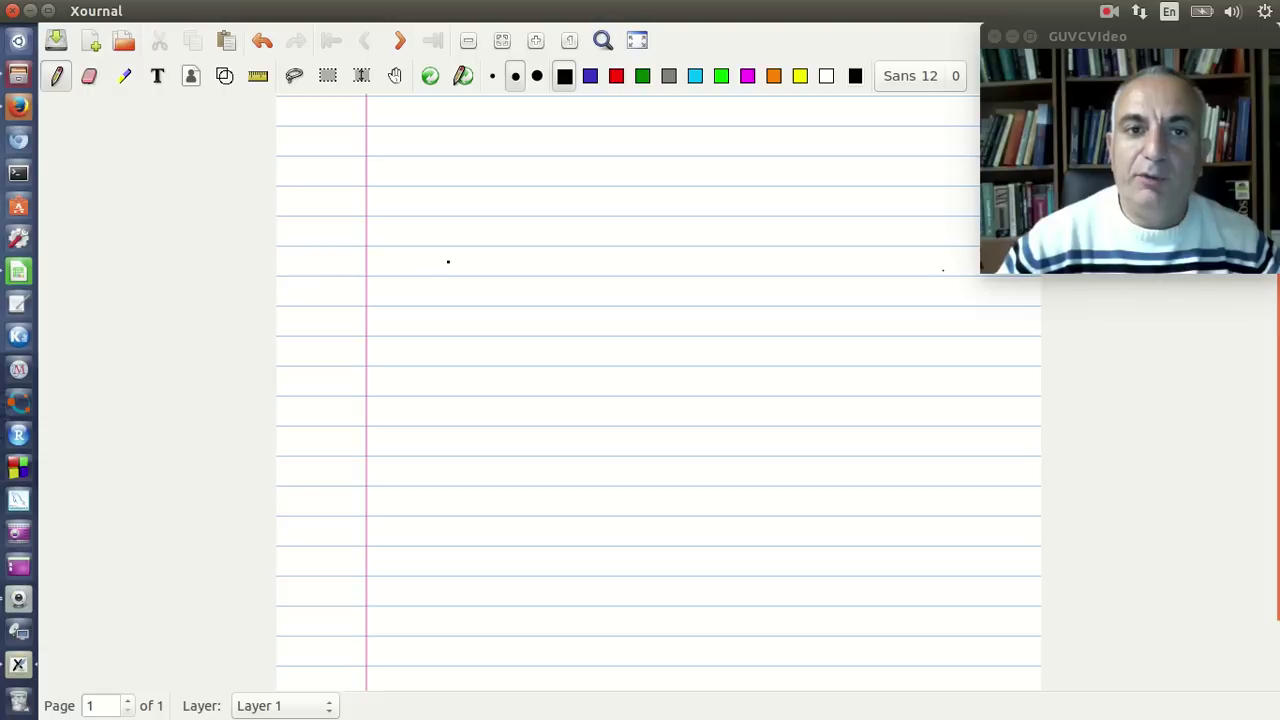
pyautogui.moveTo(409, 195); pyautogui.dragTo(395, 250)
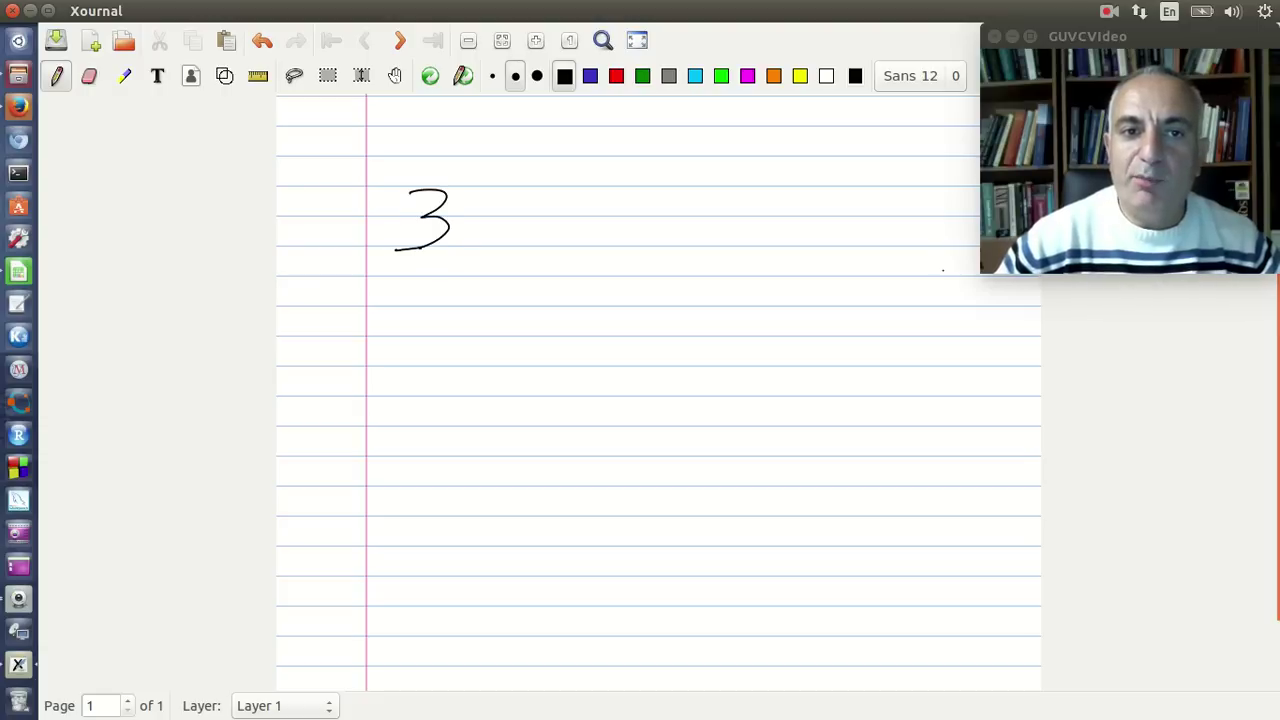
pyautogui.moveTo(482, 209)
pyautogui.mouseDown()
pyautogui.moveTo(504, 231)
pyautogui.moveTo(478, 233)
pyautogui.mouseUp()
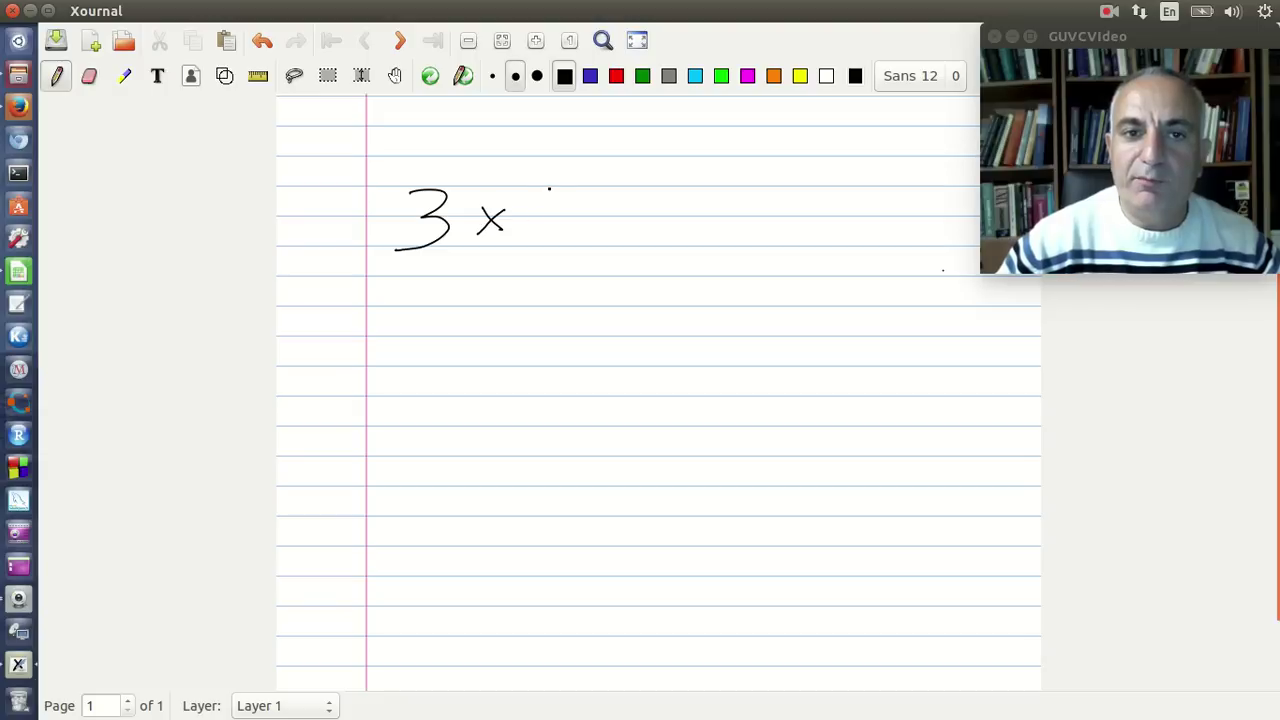
pyautogui.moveTo(549, 190); pyautogui.dragTo(574, 258)
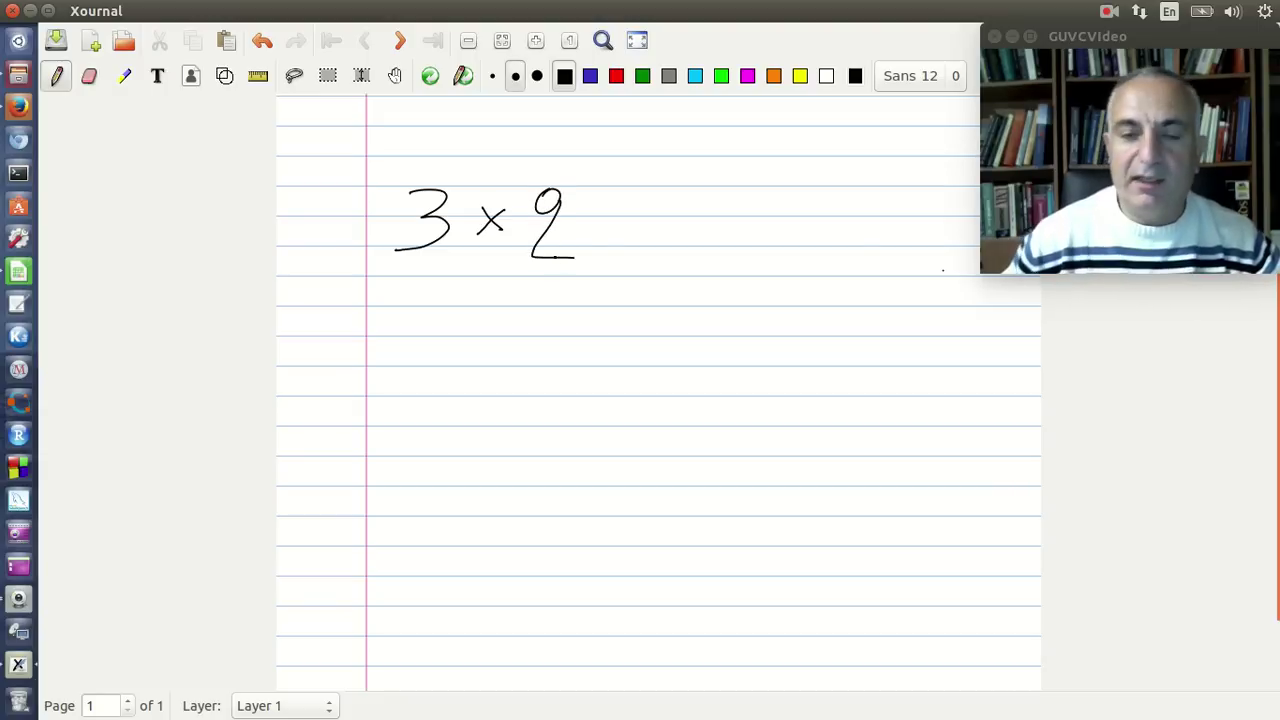
# Check the spreadsheet, then write × 2×1 after the 3×2.
pyautogui.click(9, 276)
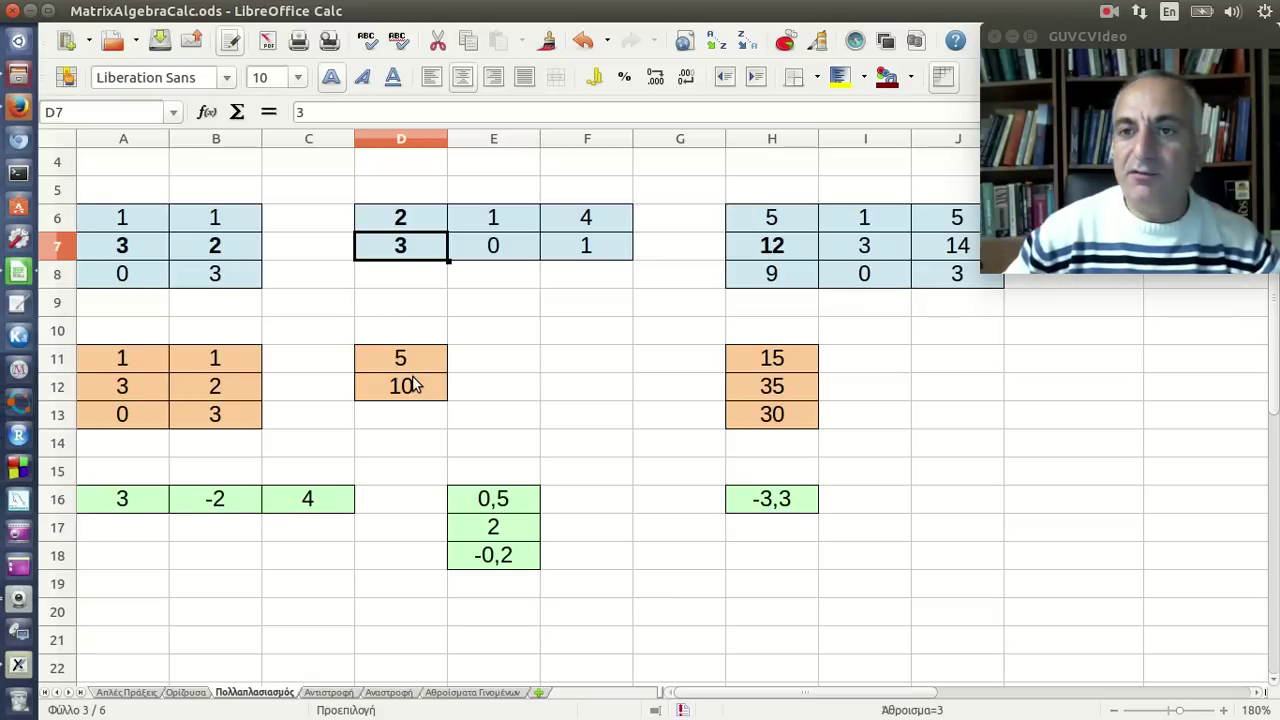
pyautogui.click(19, 665)
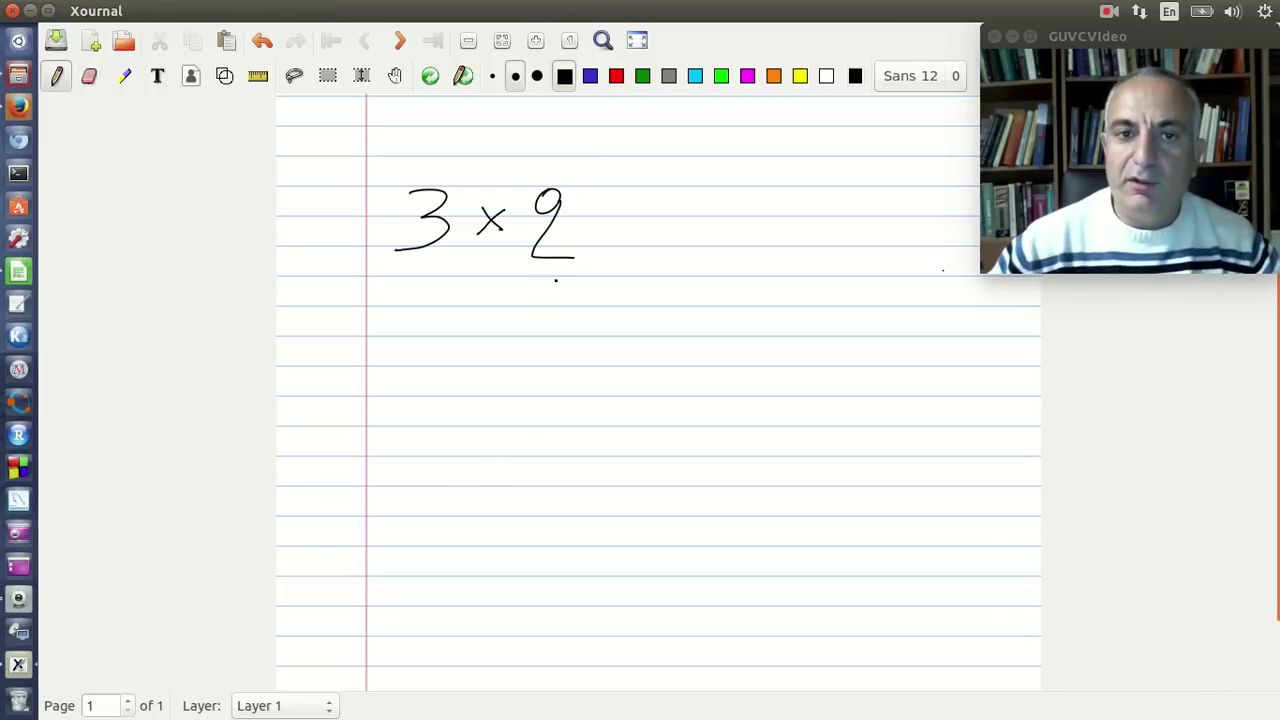
pyautogui.moveTo(655, 212); pyautogui.dragTo(695, 250)
pyautogui.moveTo(697, 210); pyautogui.dragTo(655, 254)
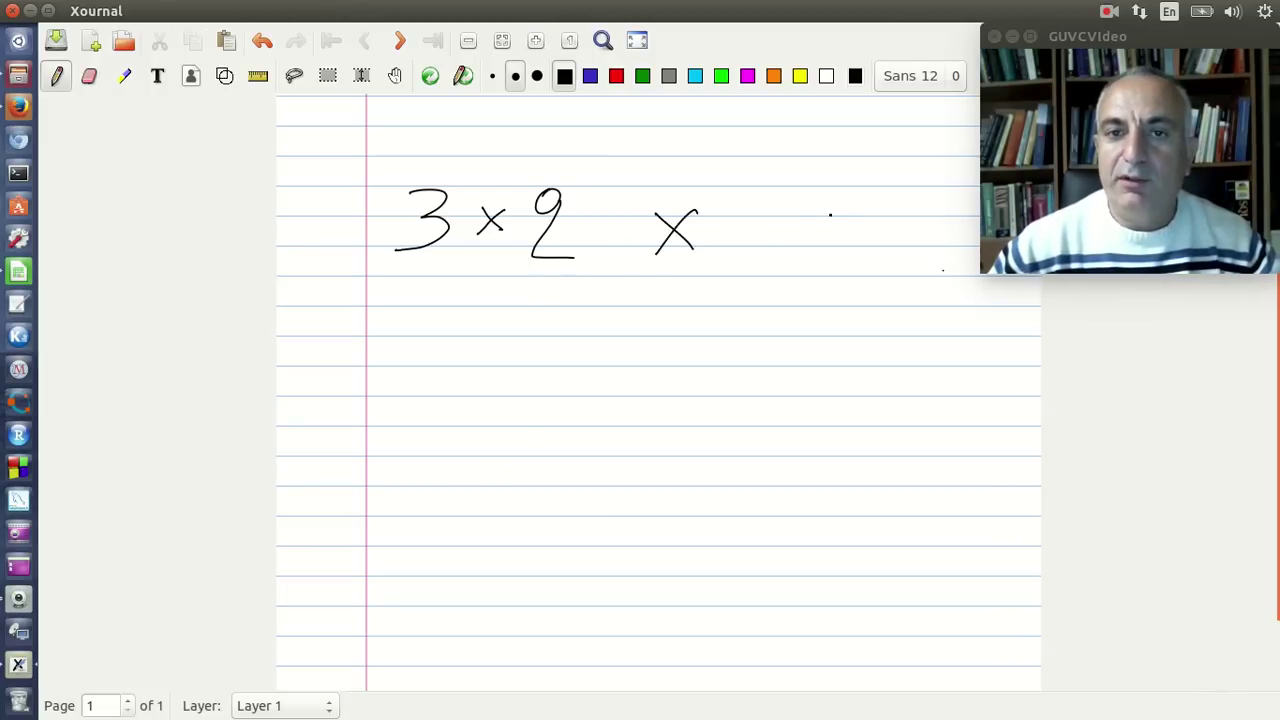
pyautogui.moveTo(795, 202)
pyautogui.mouseDown()
pyautogui.moveTo(790, 192)
pyautogui.moveTo(814, 246)
pyautogui.mouseUp()
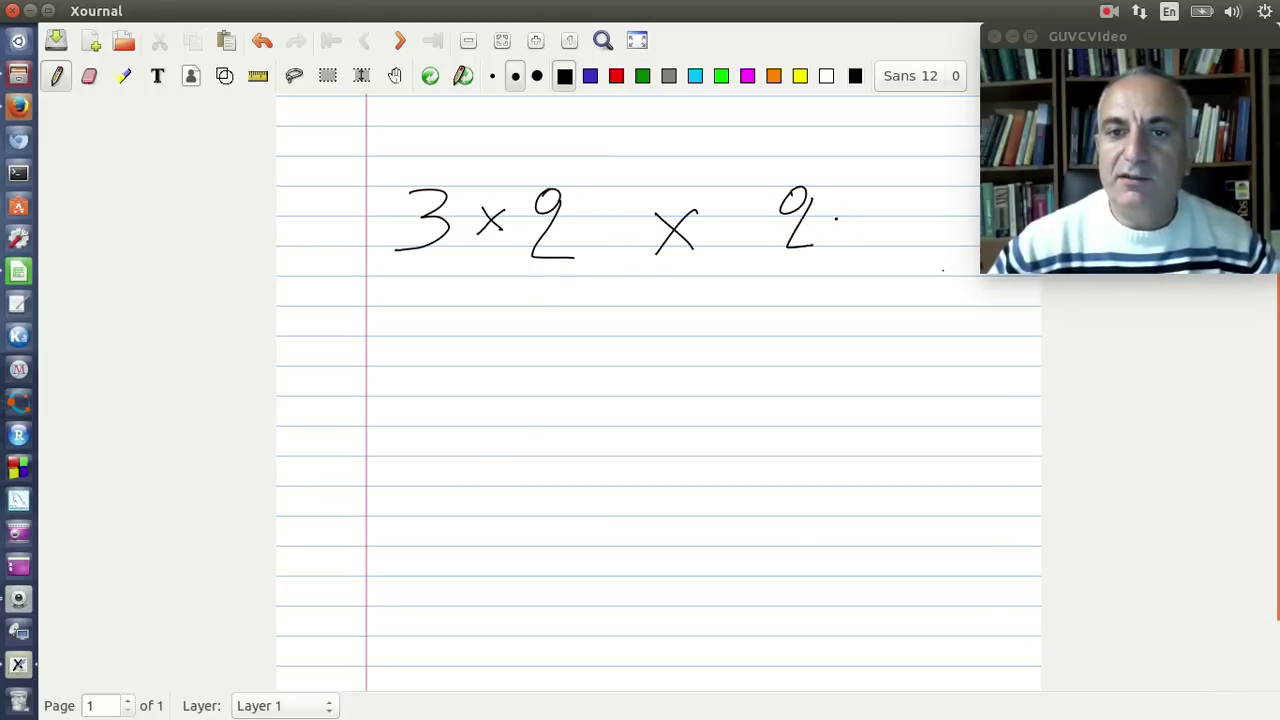
pyautogui.moveTo(888, 205)
pyautogui.mouseDown()
pyautogui.moveTo(880, 262)
pyautogui.moveTo(897, 262)
pyautogui.mouseUp()
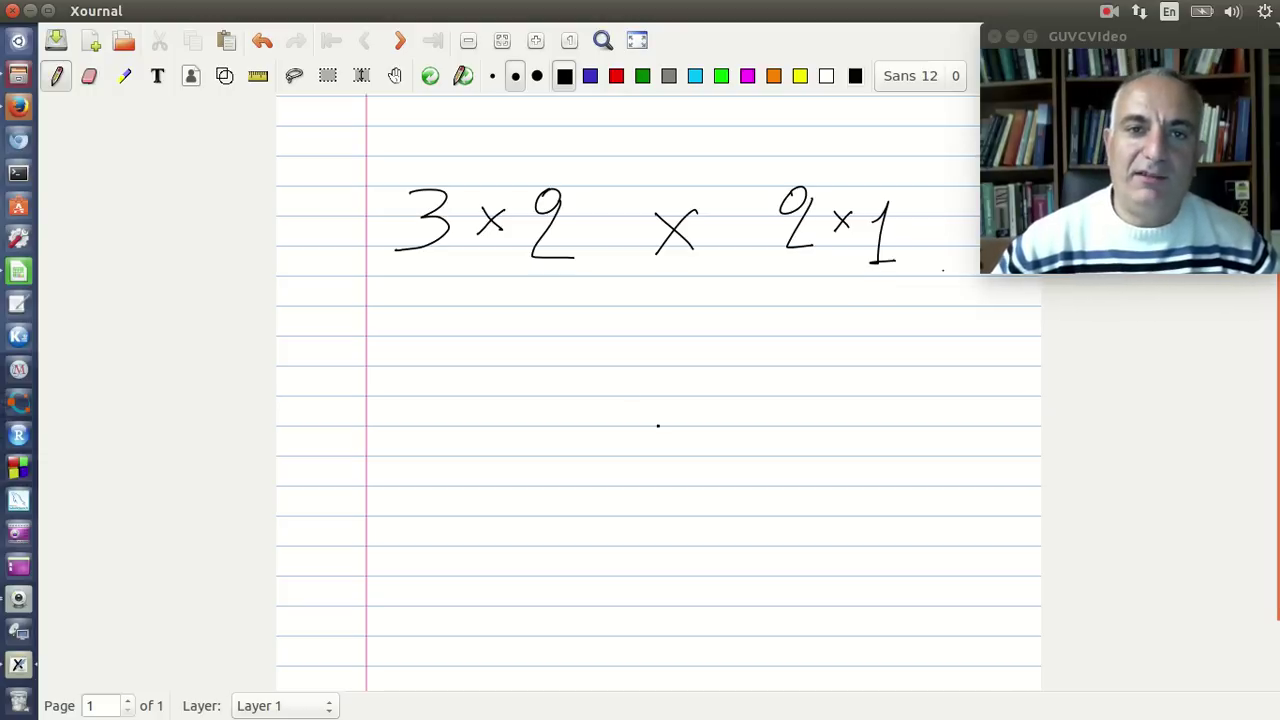
# Circle the matching inner 2s in red and mark them as equal.
pyautogui.click(616, 77)
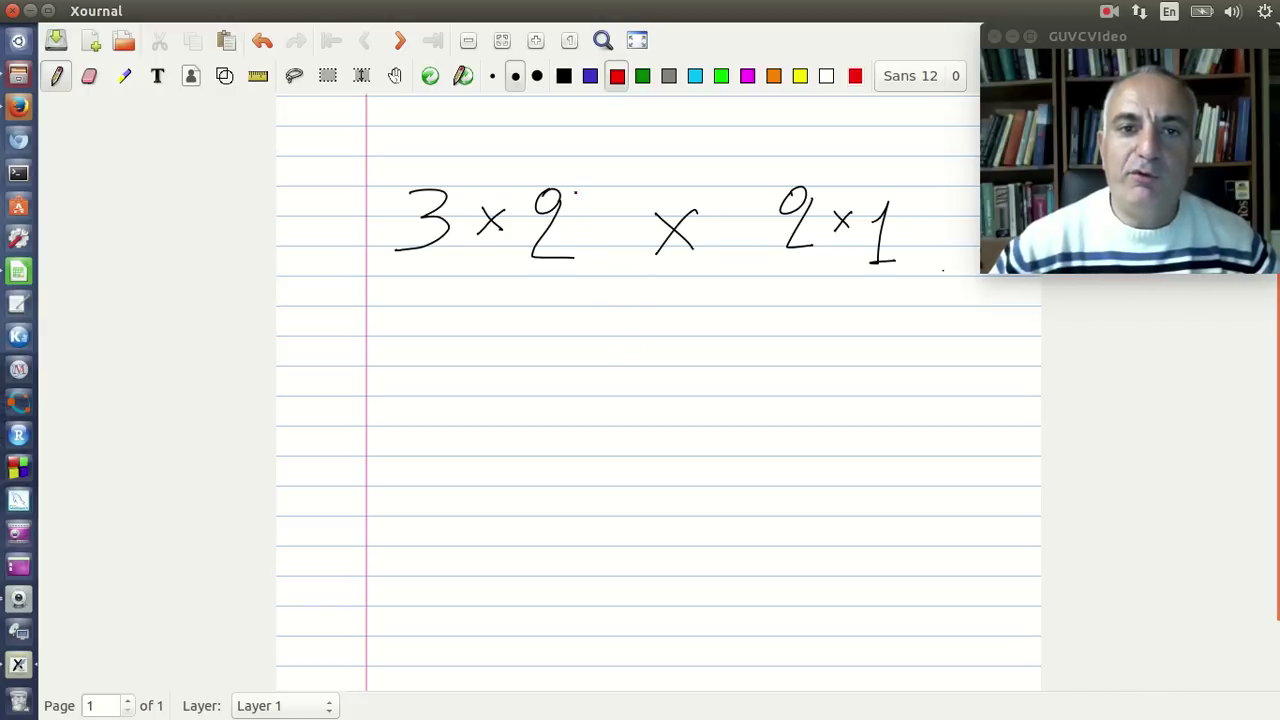
pyautogui.moveTo(578, 173); pyautogui.dragTo(590, 185)
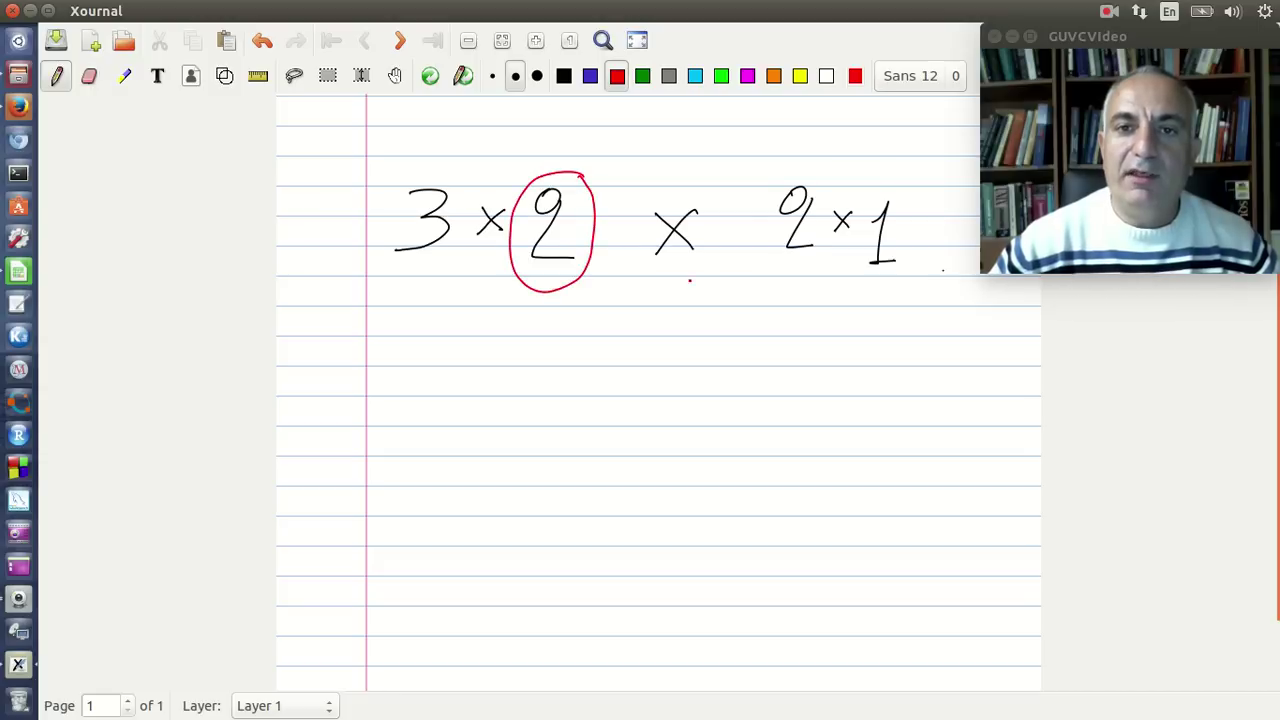
pyautogui.moveTo(797, 160); pyautogui.dragTo(796, 158)
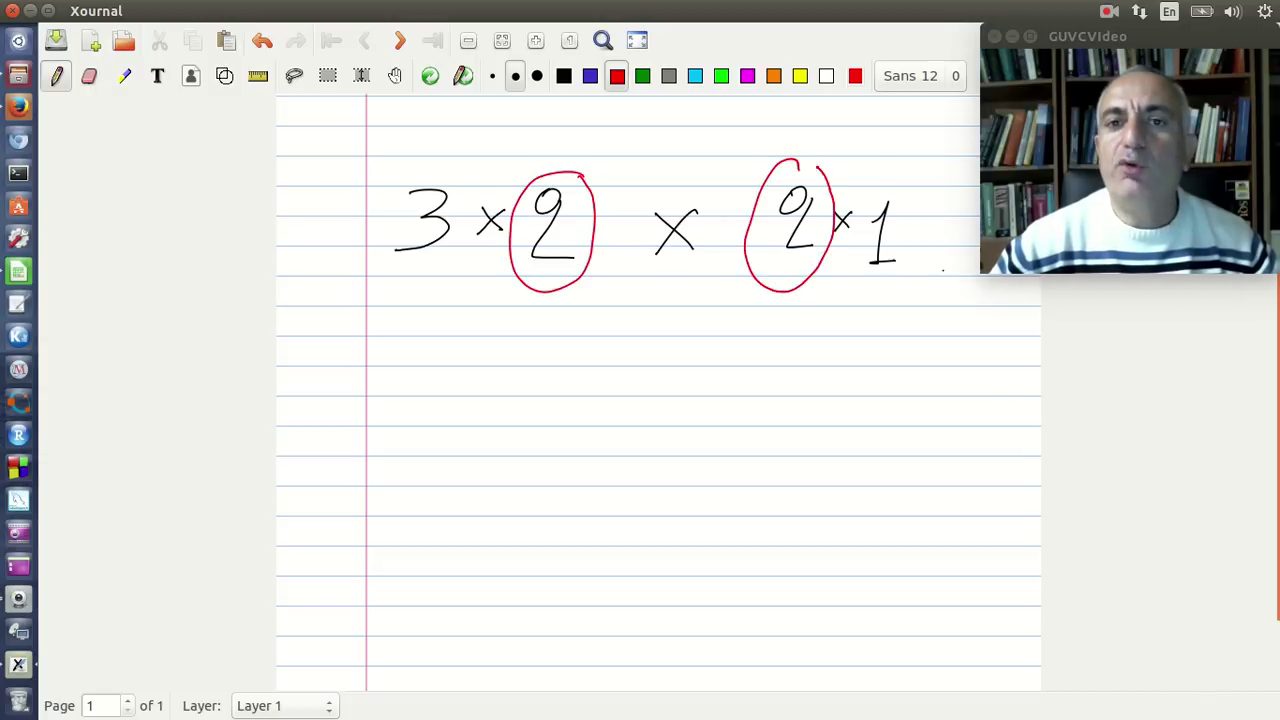
pyautogui.moveTo(645, 142); pyautogui.dragTo(697, 181)
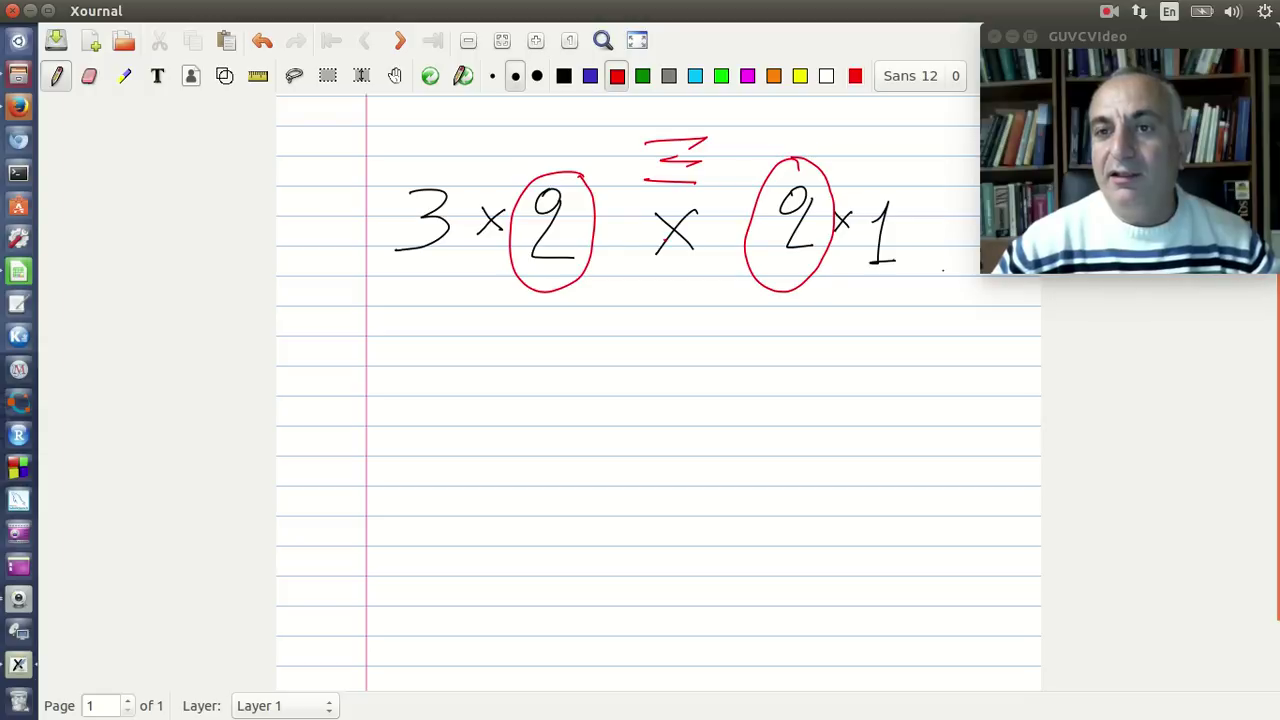
# Draw arrows from the outer 3 and 1 down to a blue 3×1, then return to Calc.
pyautogui.moveTo(667, 229); pyautogui.dragTo(582, 385)
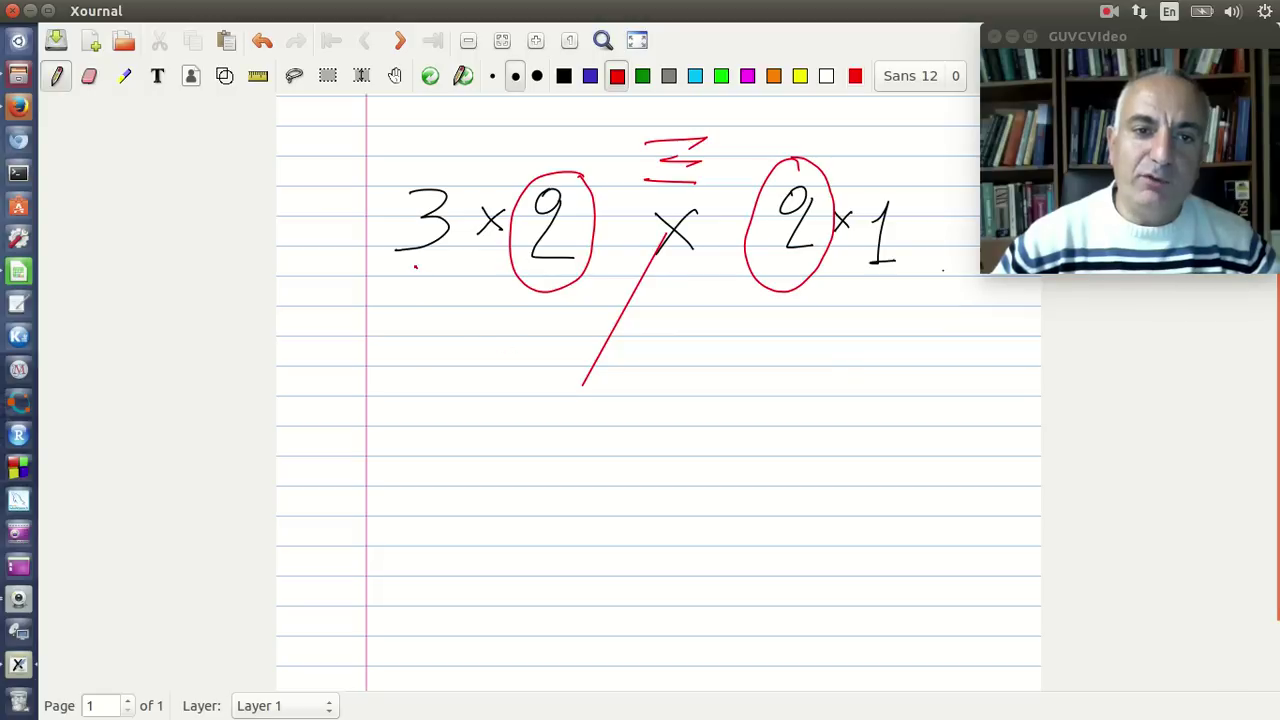
pyautogui.moveTo(415, 266)
pyautogui.mouseDown()
pyautogui.moveTo(523, 463)
pyautogui.moveTo(510, 477)
pyautogui.mouseUp()
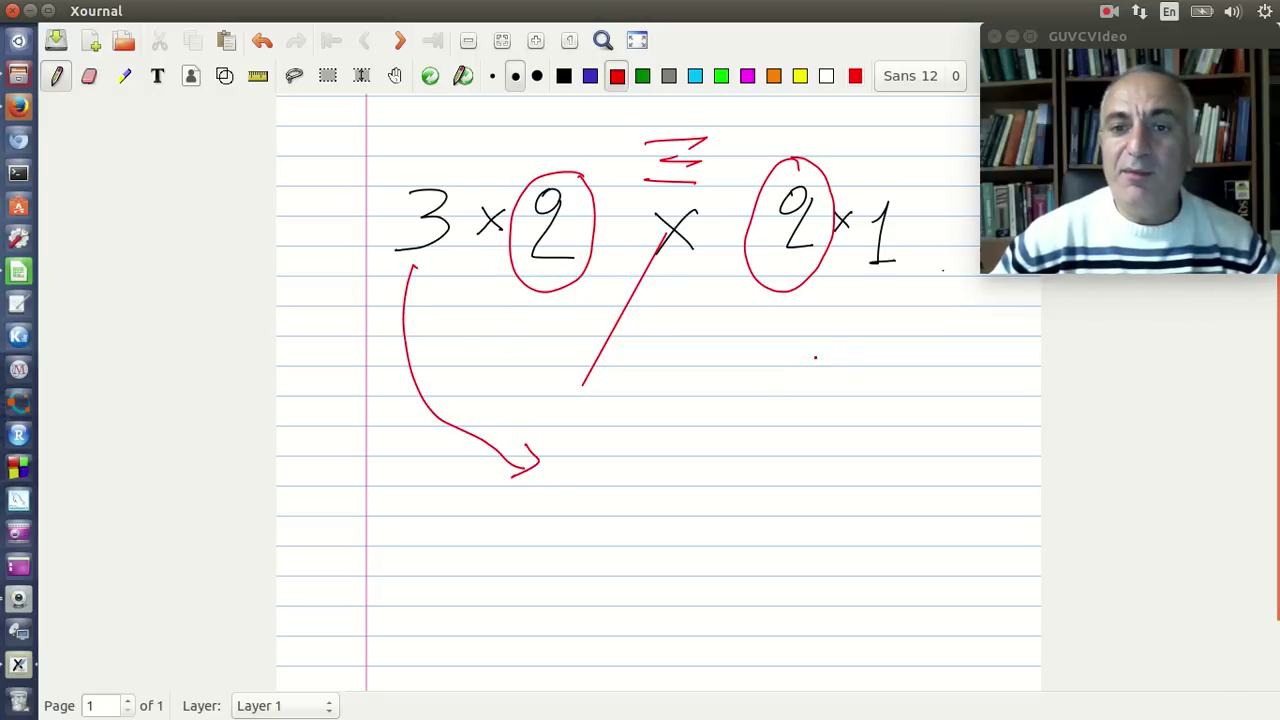
pyautogui.moveTo(896, 268); pyautogui.dragTo(757, 457)
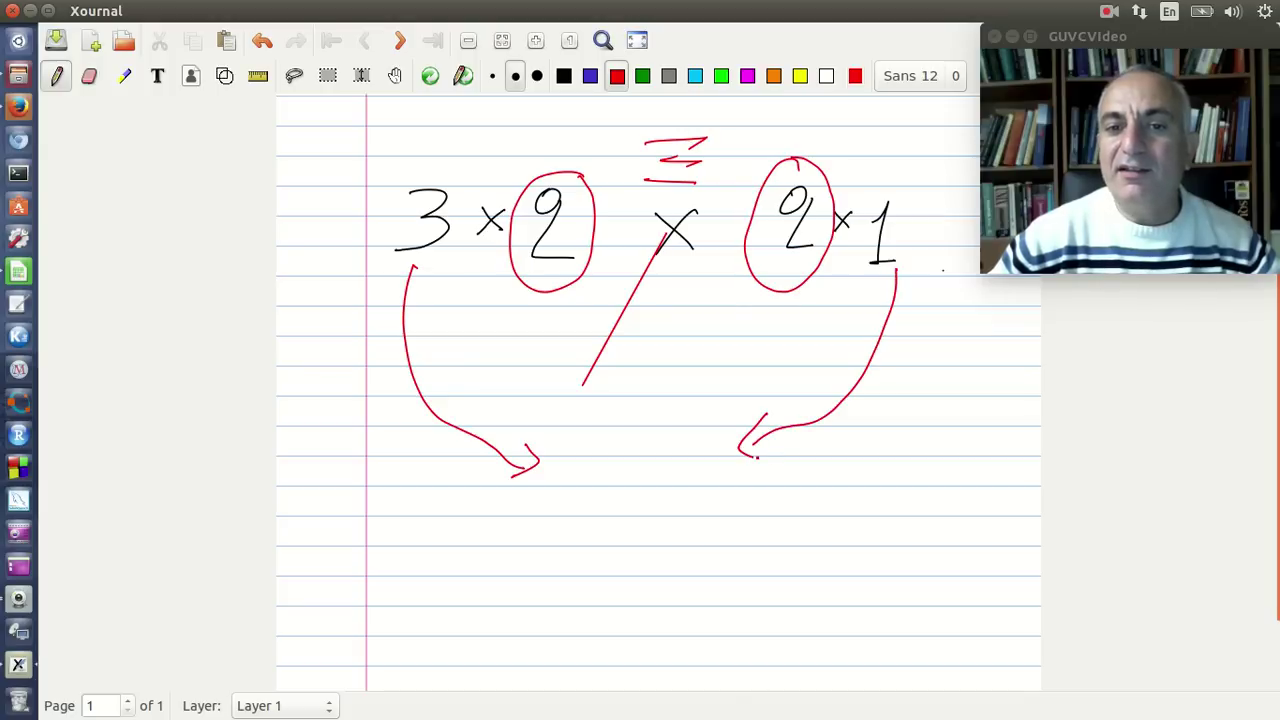
pyautogui.click(588, 80)
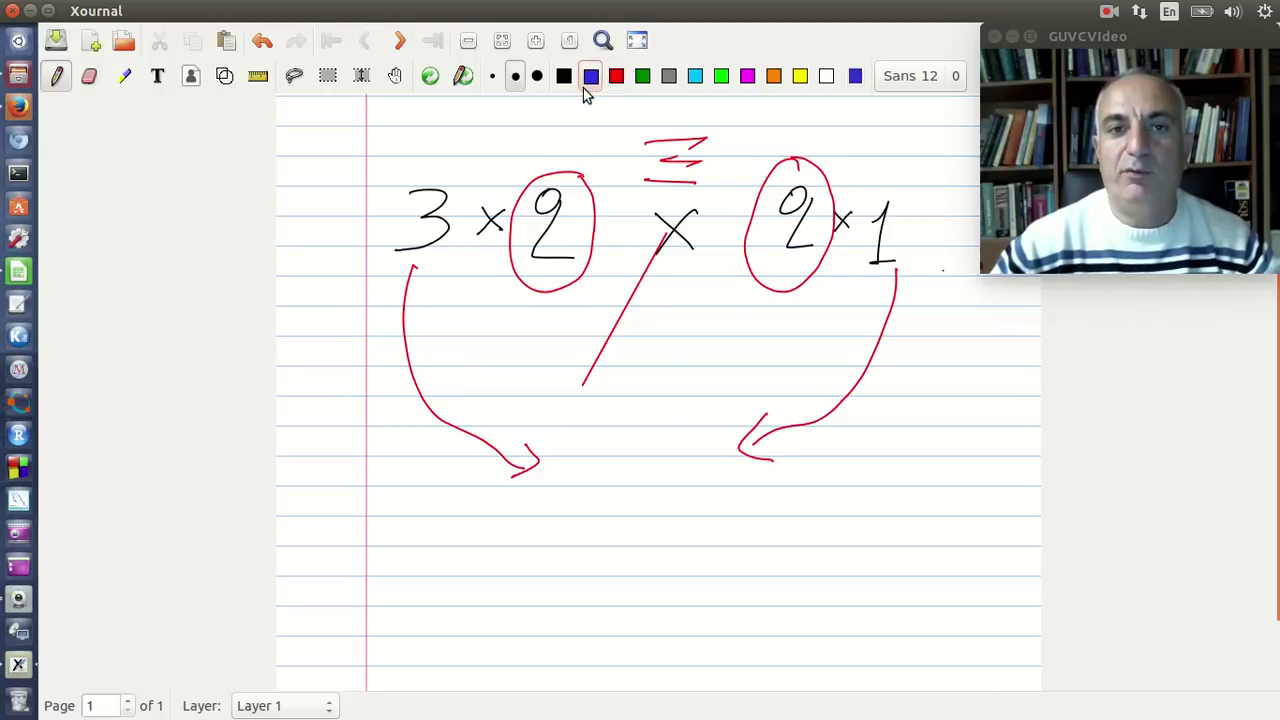
pyautogui.moveTo(572, 413)
pyautogui.mouseDown()
pyautogui.moveTo(605, 432)
pyautogui.moveTo(556, 466)
pyautogui.mouseUp()
pyautogui.moveTo(634, 428); pyautogui.dragTo(658, 450)
pyautogui.moveTo(656, 428)
pyautogui.mouseDown()
pyautogui.moveTo(636, 454)
pyautogui.moveTo(711, 475)
pyautogui.mouseUp()
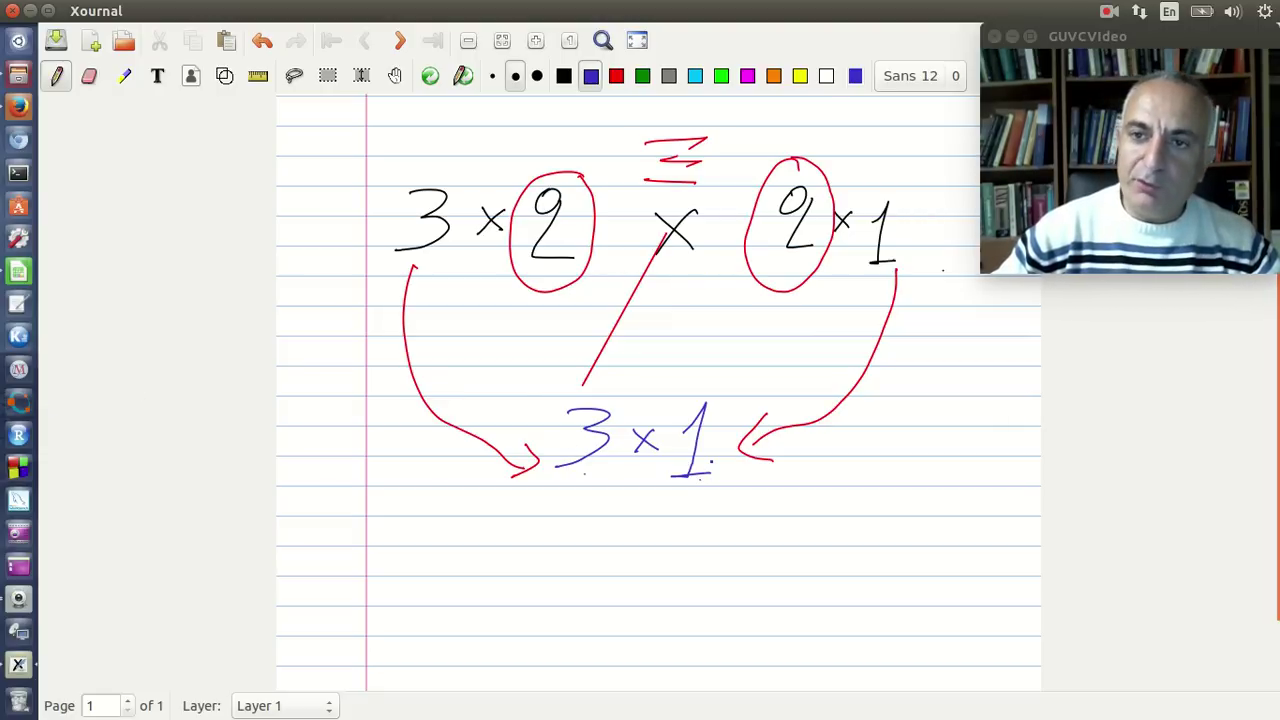
pyautogui.click(20, 278)
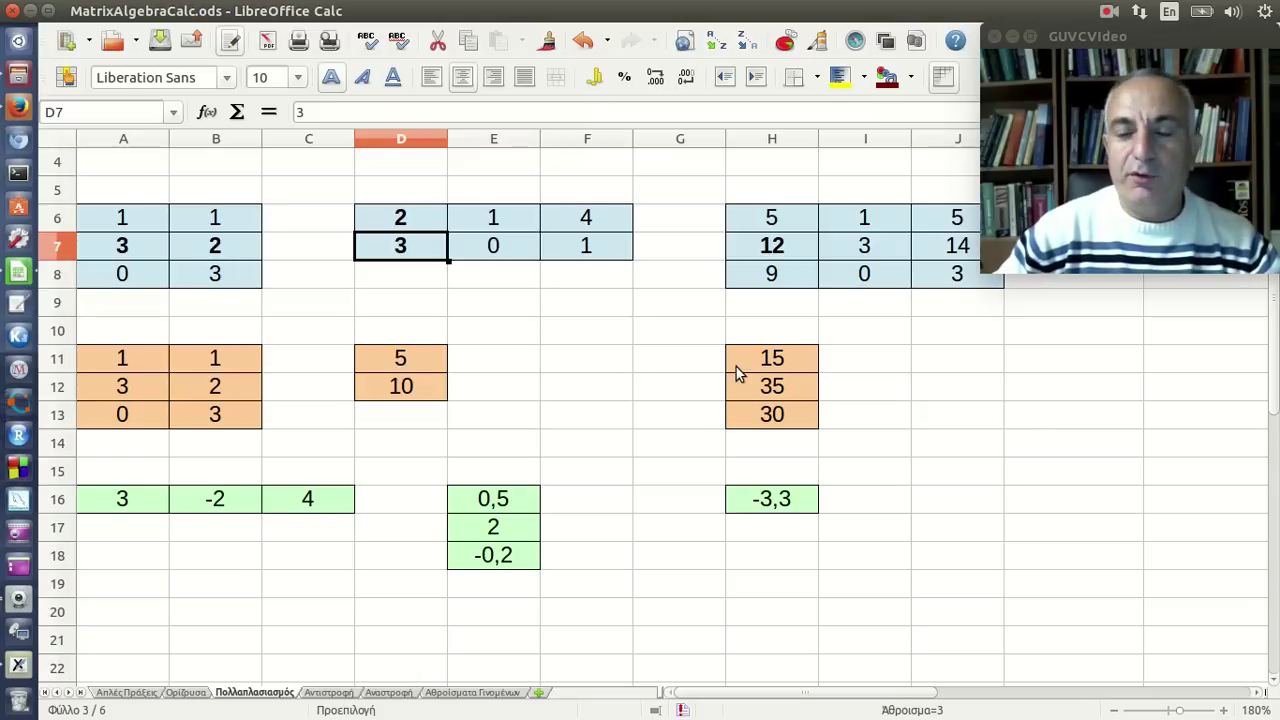
pyautogui.moveTo(778, 362); pyautogui.dragTo(795, 418)
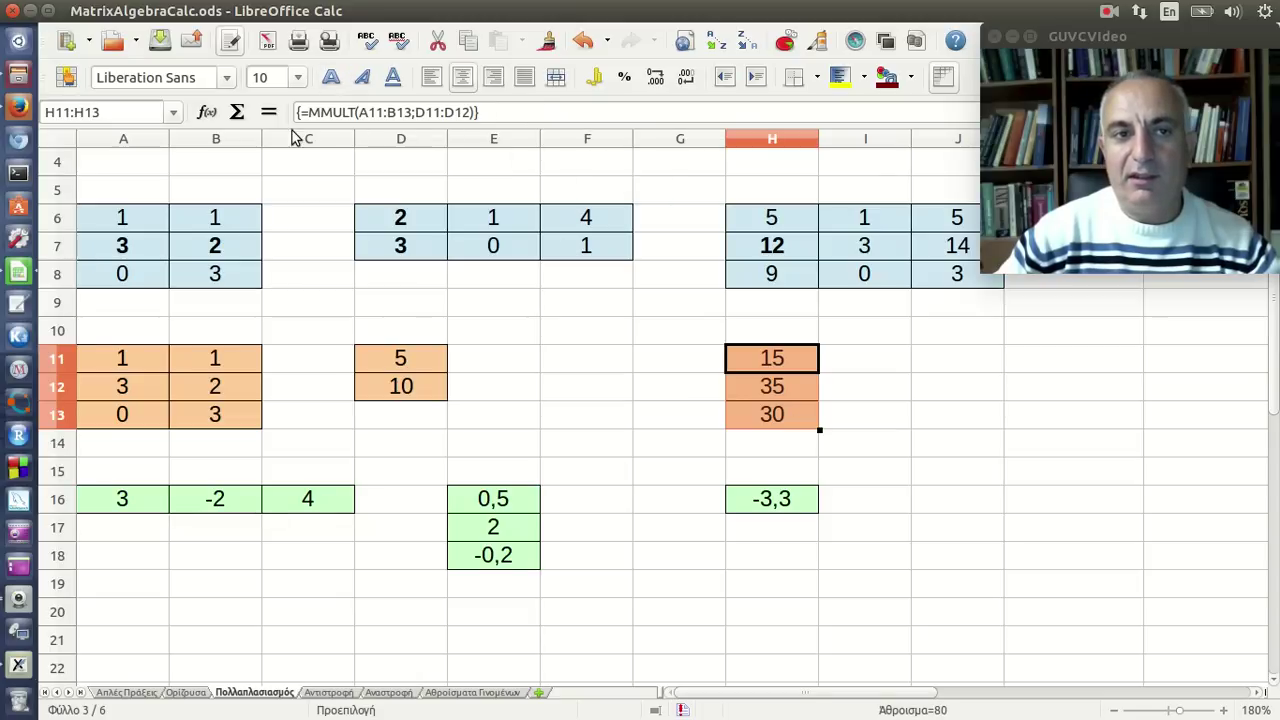
pyautogui.click(207, 112)
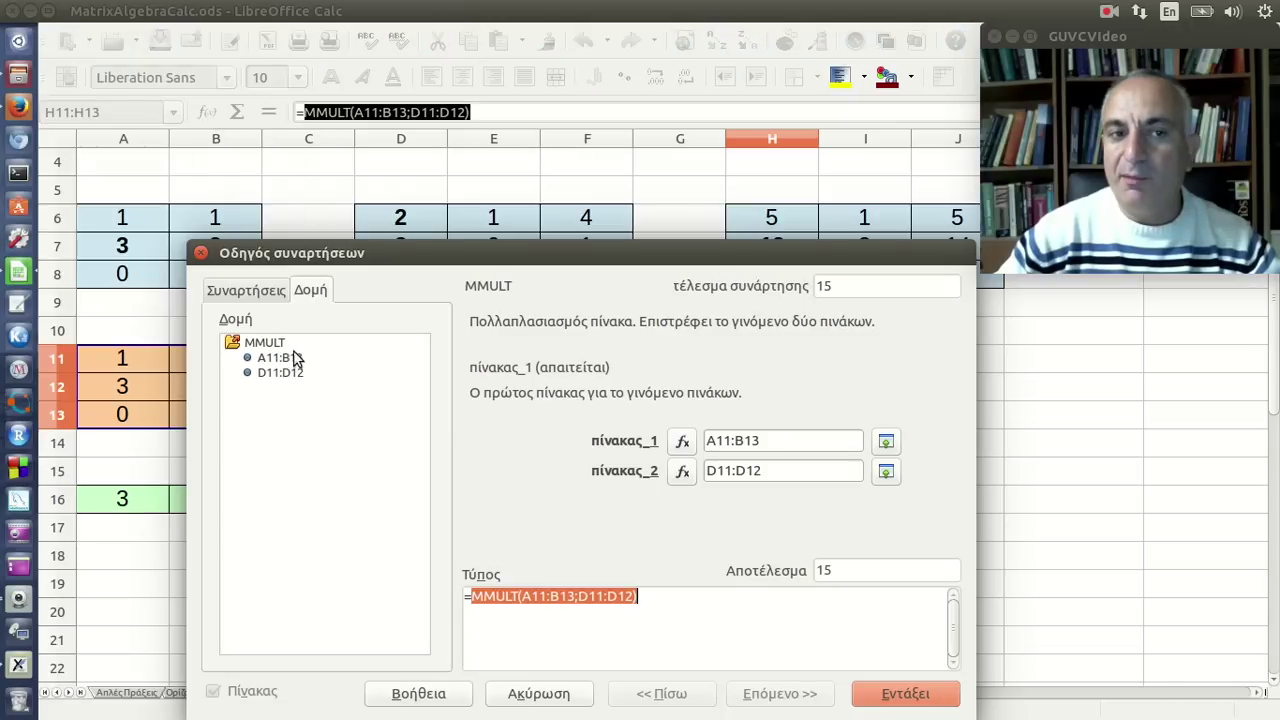
pyautogui.click(201, 254)
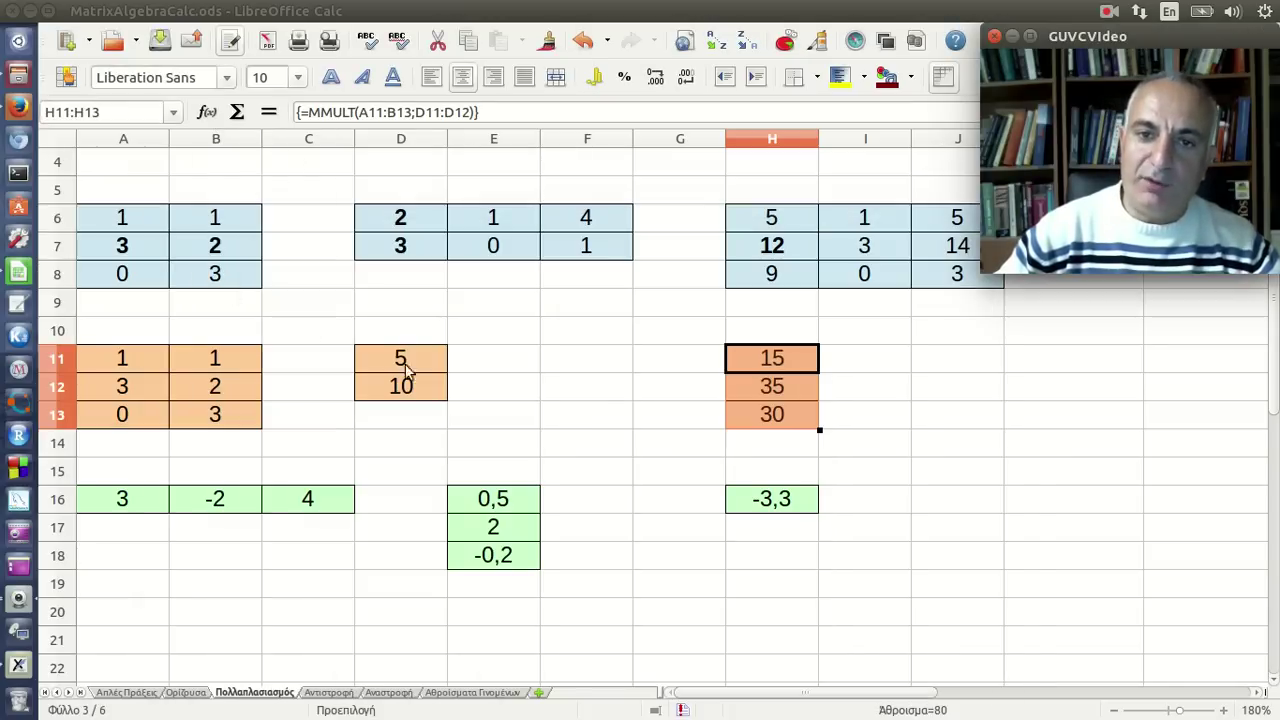
pyautogui.moveTo(757, 370)
pyautogui.mouseDown()
pyautogui.moveTo(787, 414)
pyautogui.moveTo(790, 360)
pyautogui.moveTo(790, 416)
pyautogui.mouseUp()
pyautogui.click(856, 371)
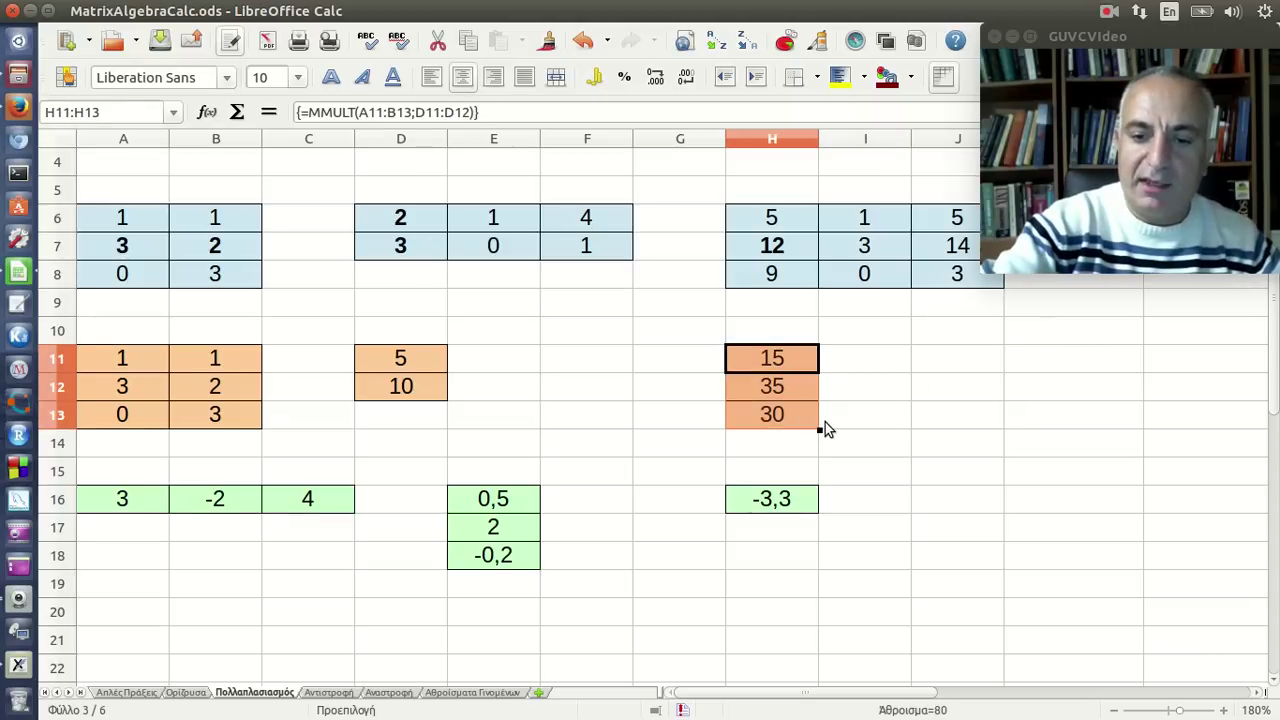
# Clear H11:H13, point out A11:B13 and D11:D12, and select H11:H13 for the result.
pyautogui.press('Delete')
pyautogui.click(935, 366)
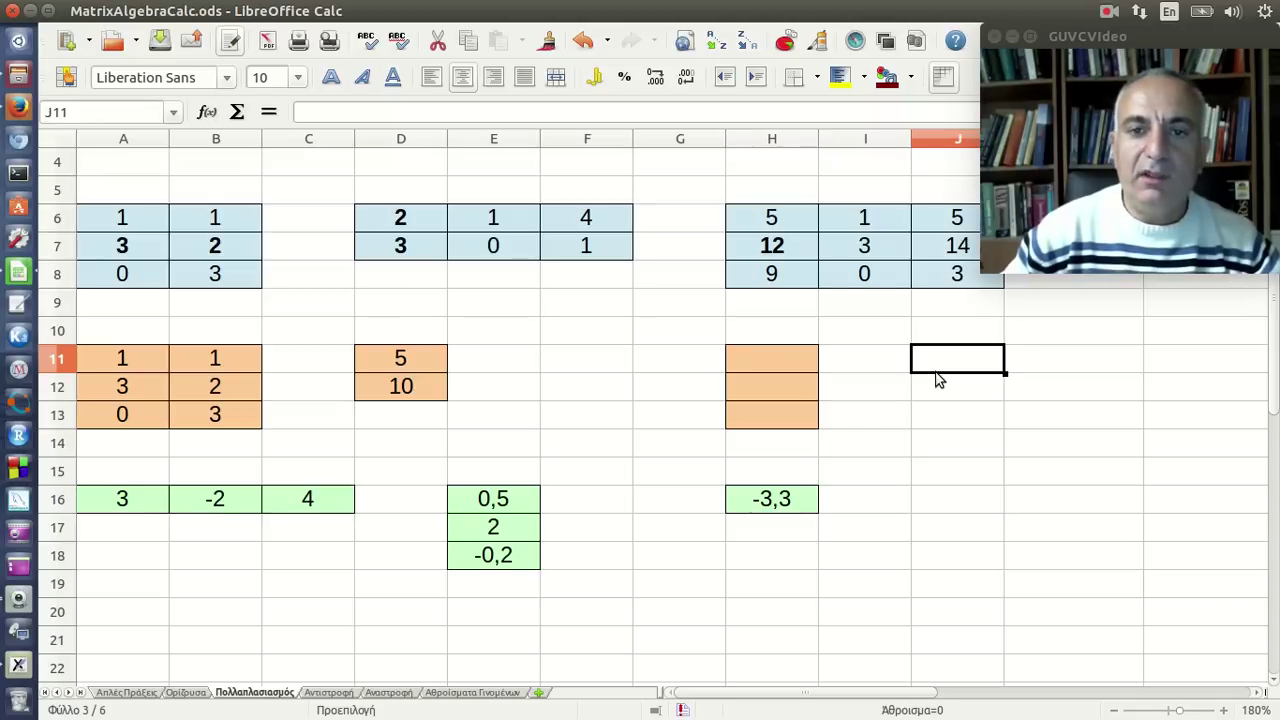
pyautogui.moveTo(160, 363); pyautogui.dragTo(212, 418)
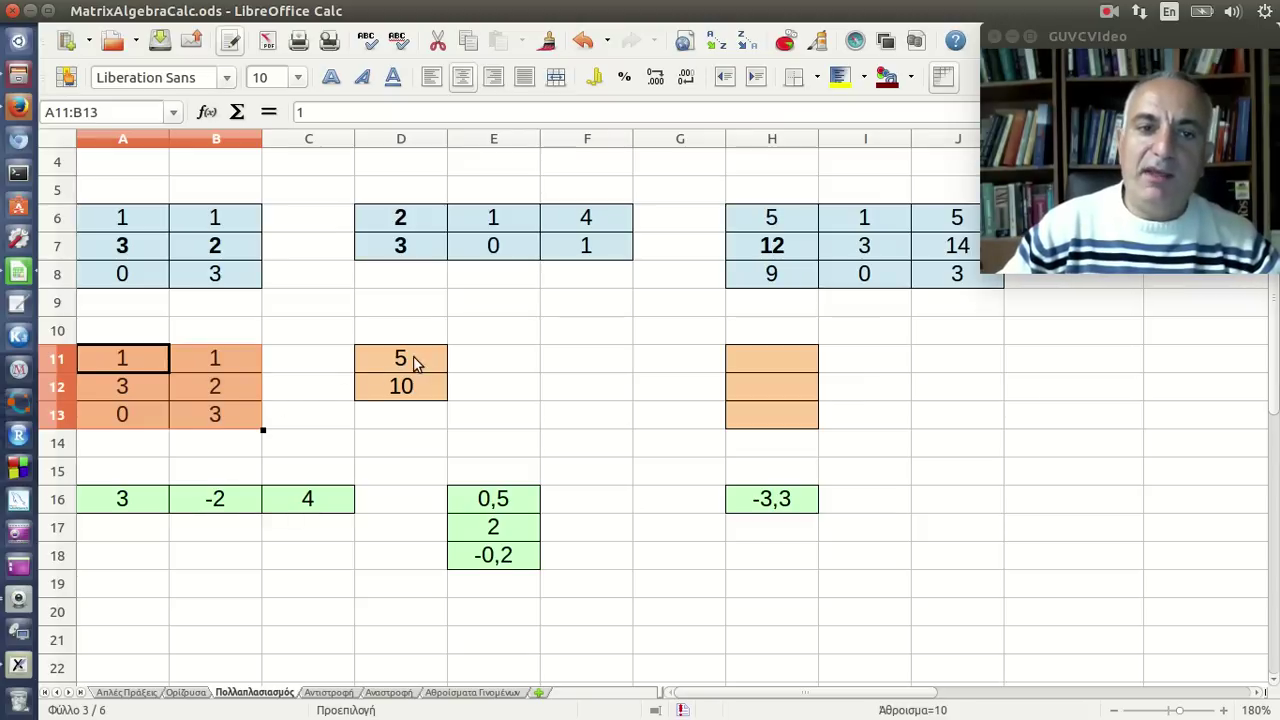
pyautogui.moveTo(411, 360); pyautogui.dragTo(417, 389)
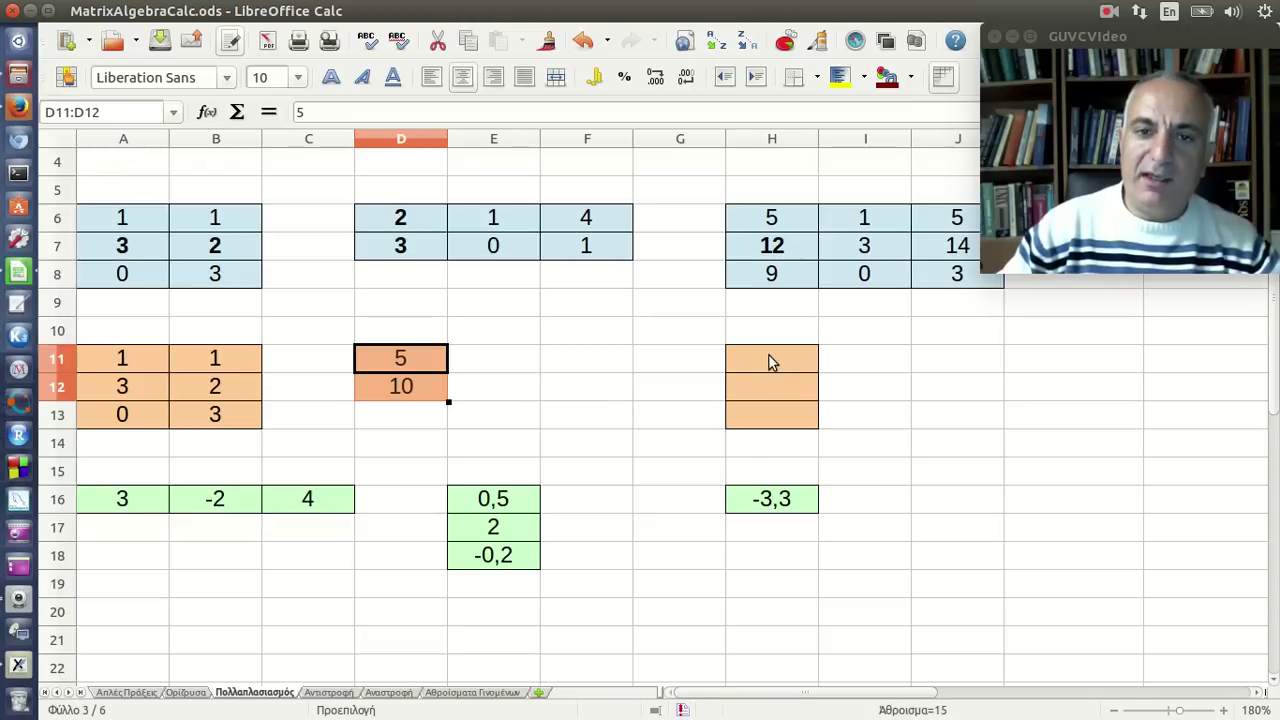
pyautogui.moveTo(768, 360); pyautogui.dragTo(773, 418)
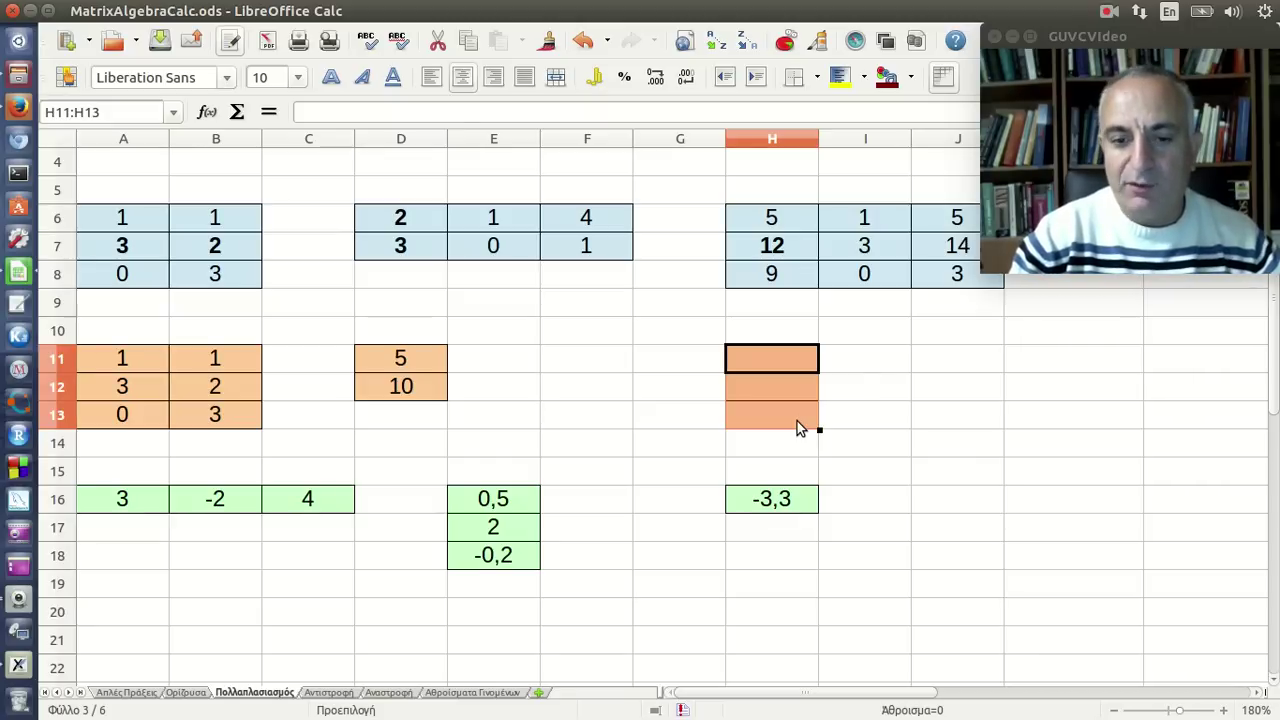
# Type =MMULT(A11:B13;D11:D12) and enter it as an array with Ctrl+Shift+Enter.
pyautogui.write('=mm')
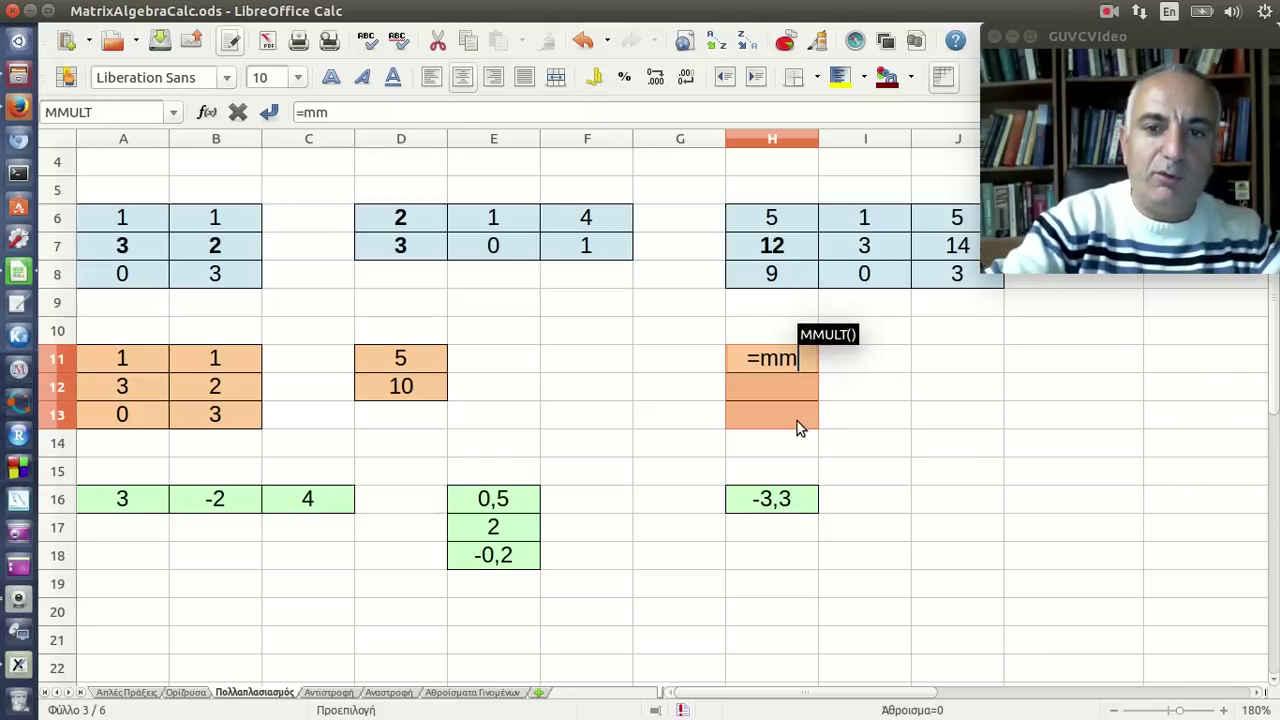
pyautogui.write('ult')
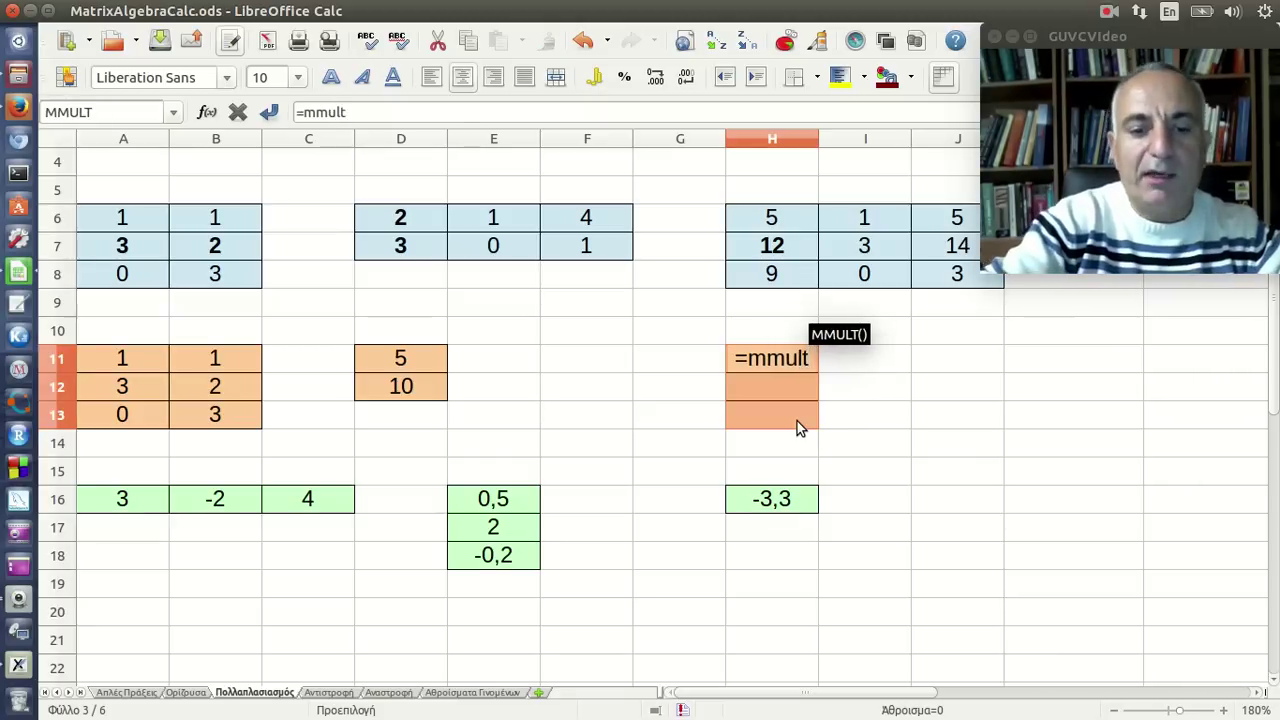
pyautogui.write('(')
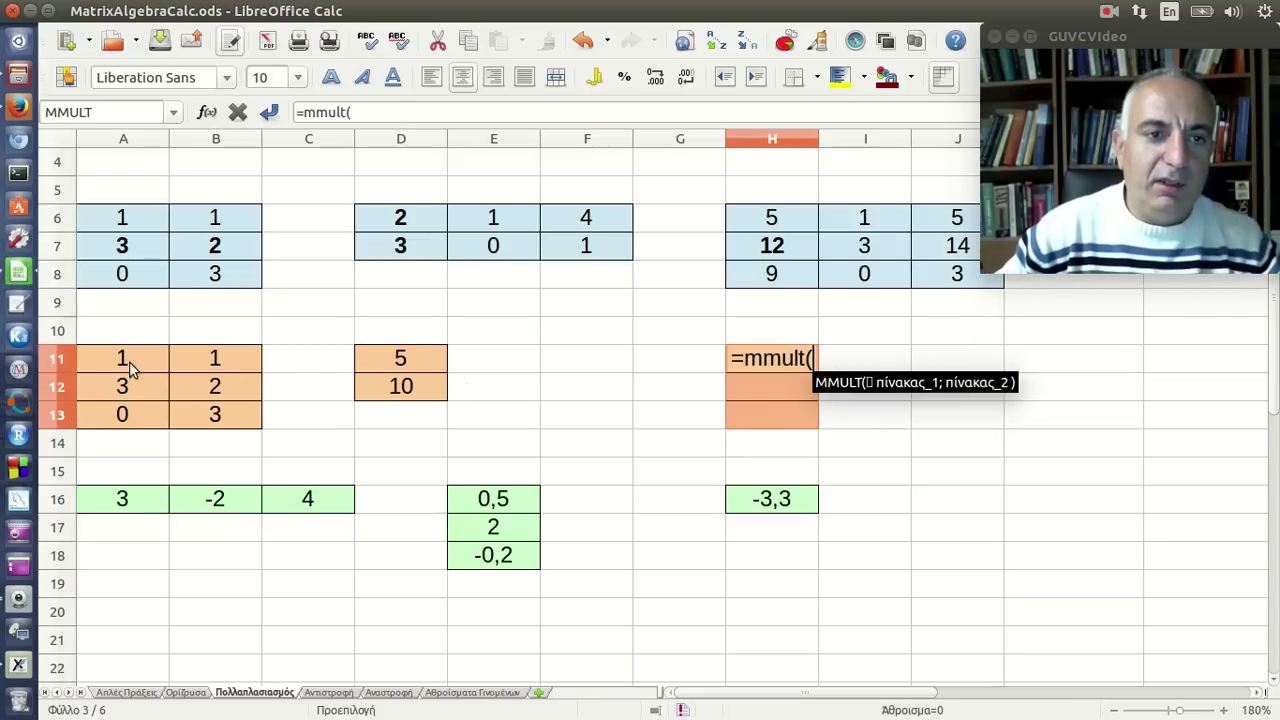
pyautogui.moveTo(130, 368); pyautogui.dragTo(203, 418)
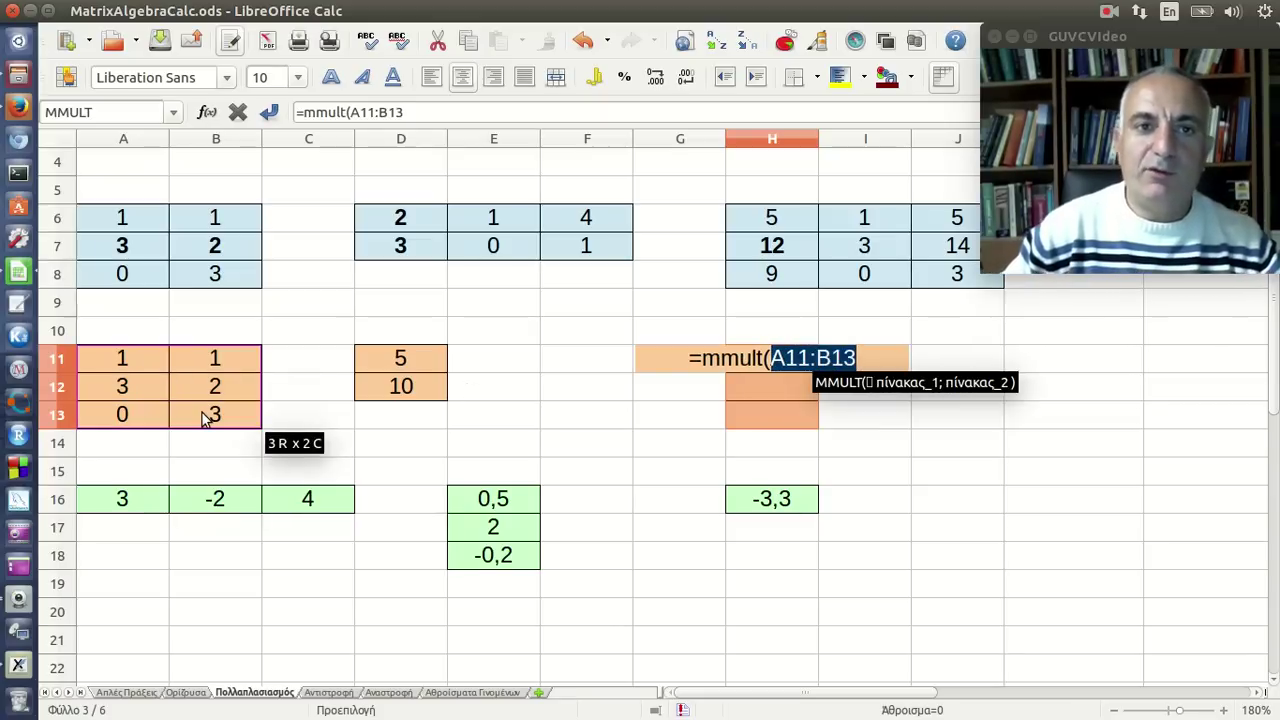
pyautogui.write(';')
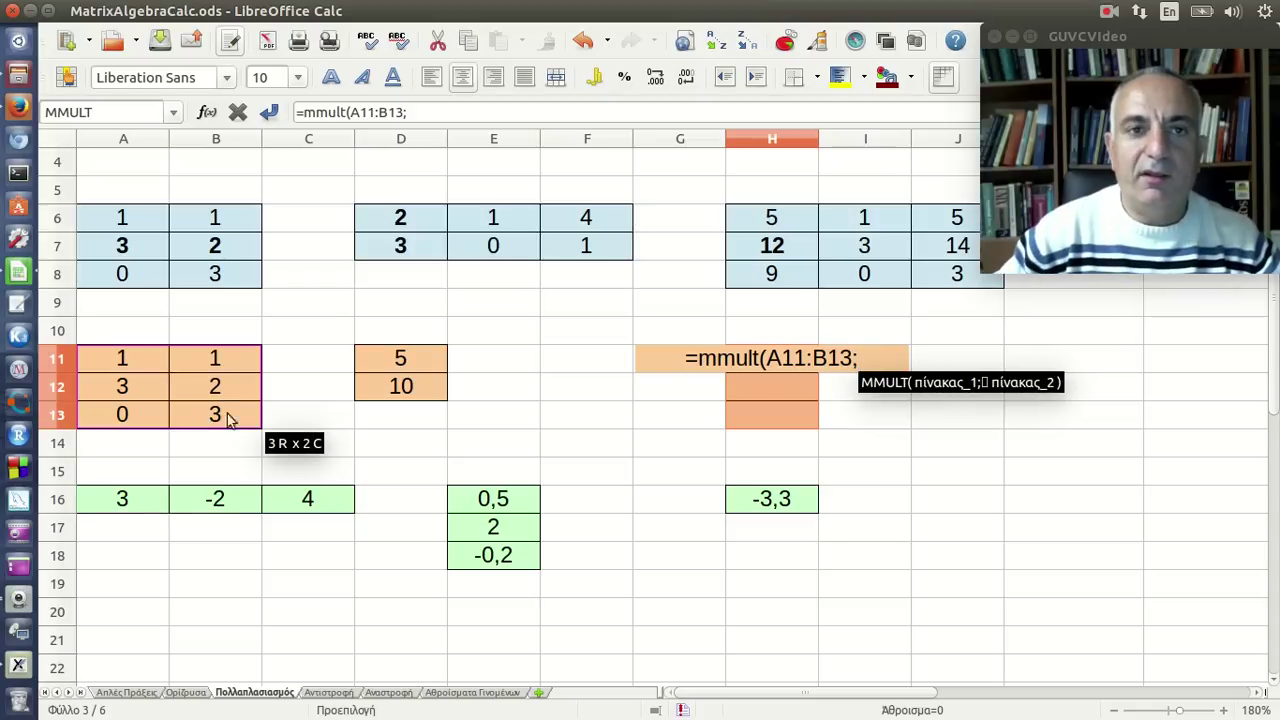
pyautogui.moveTo(386, 364); pyautogui.dragTo(395, 408)
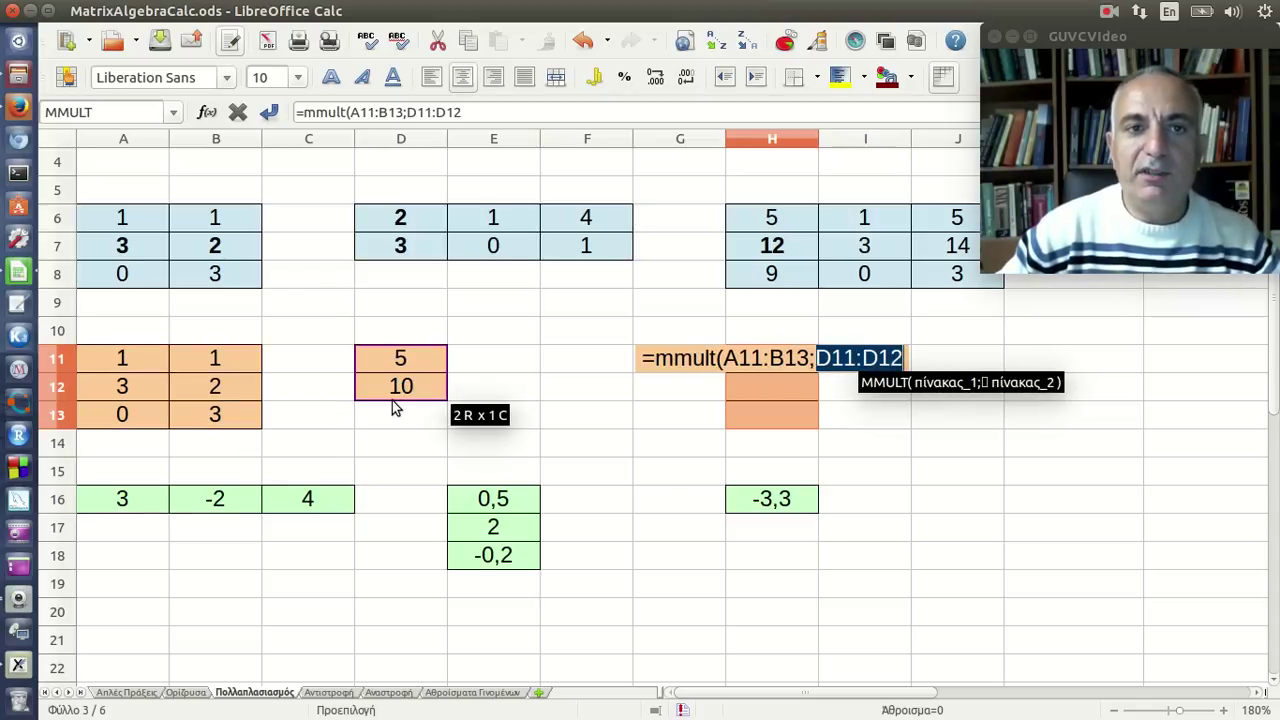
pyautogui.write(')')
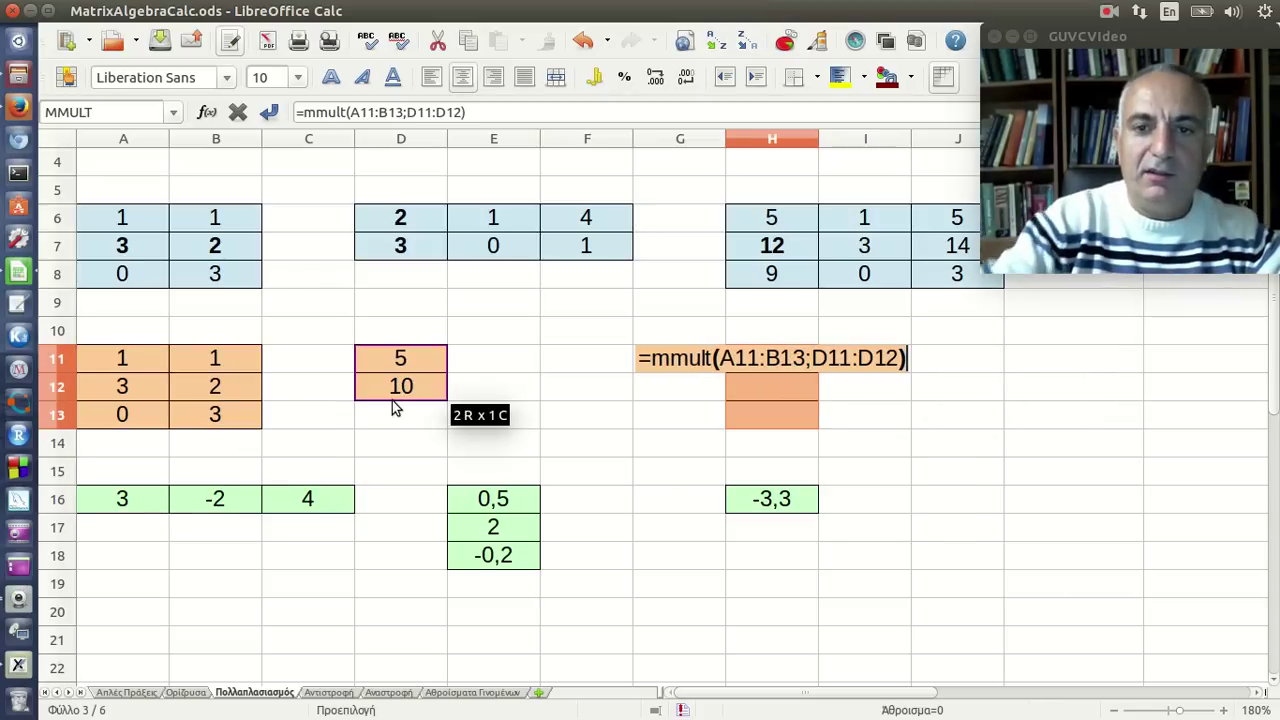
pyautogui.hotkey('ctrl', 'shift', 'Return')
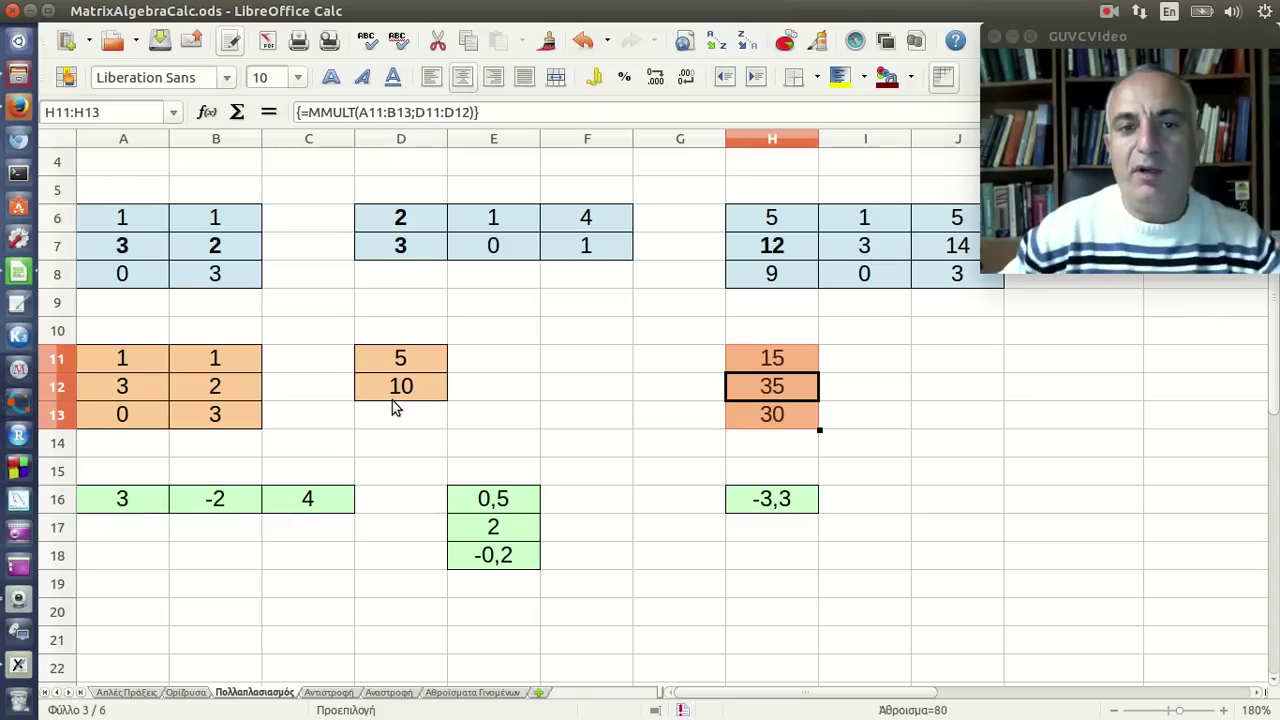
pyautogui.click(772, 365)
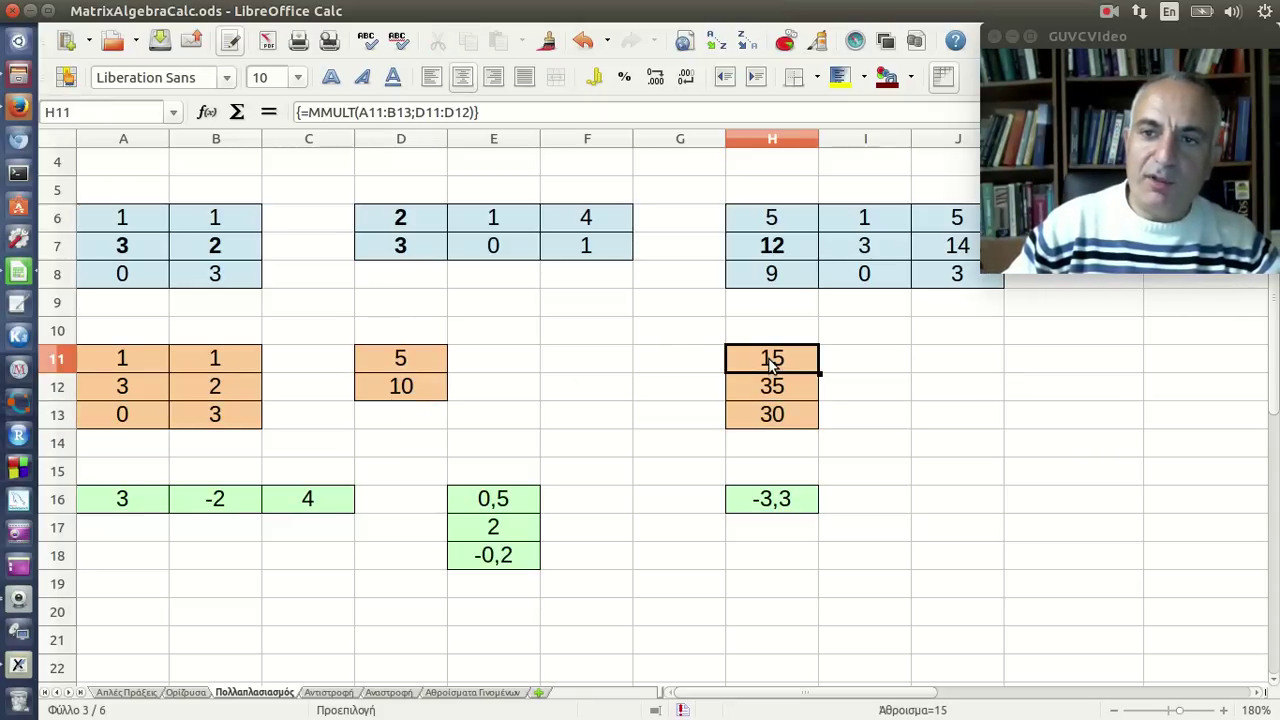
pyautogui.click(120, 361)
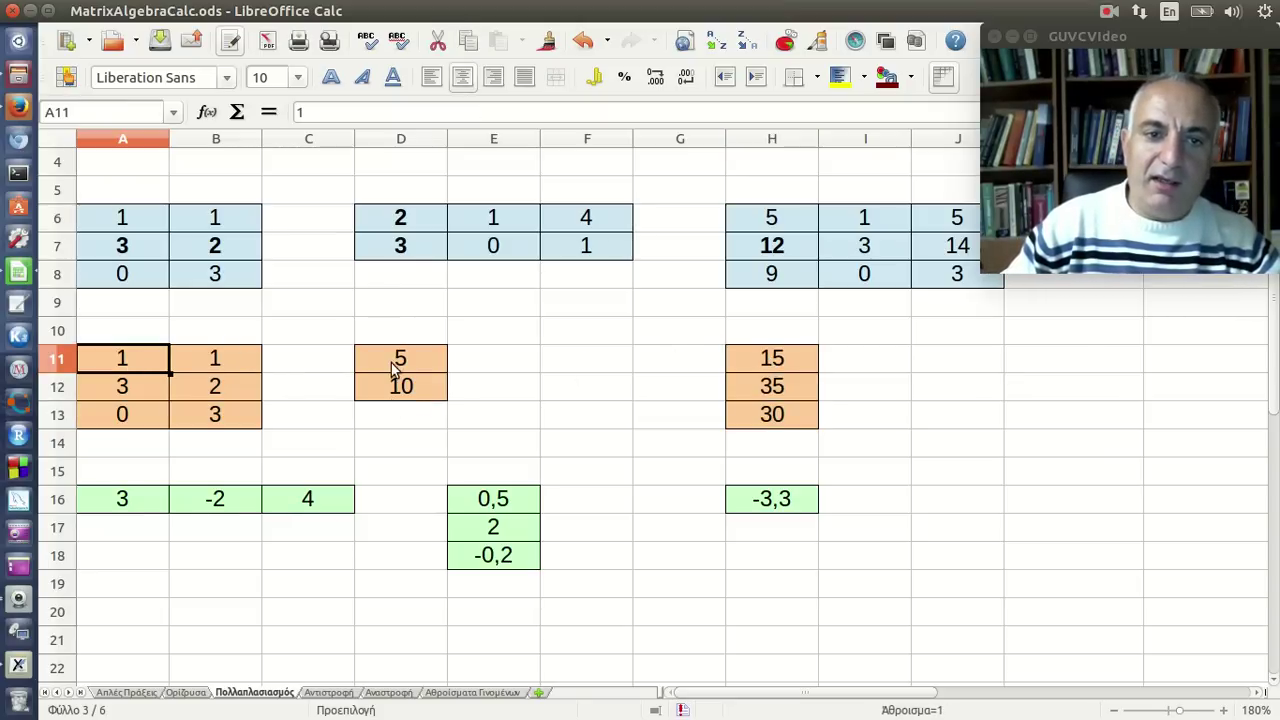
pyautogui.click(422, 360)
pyautogui.click(226, 360)
pyautogui.click(390, 392)
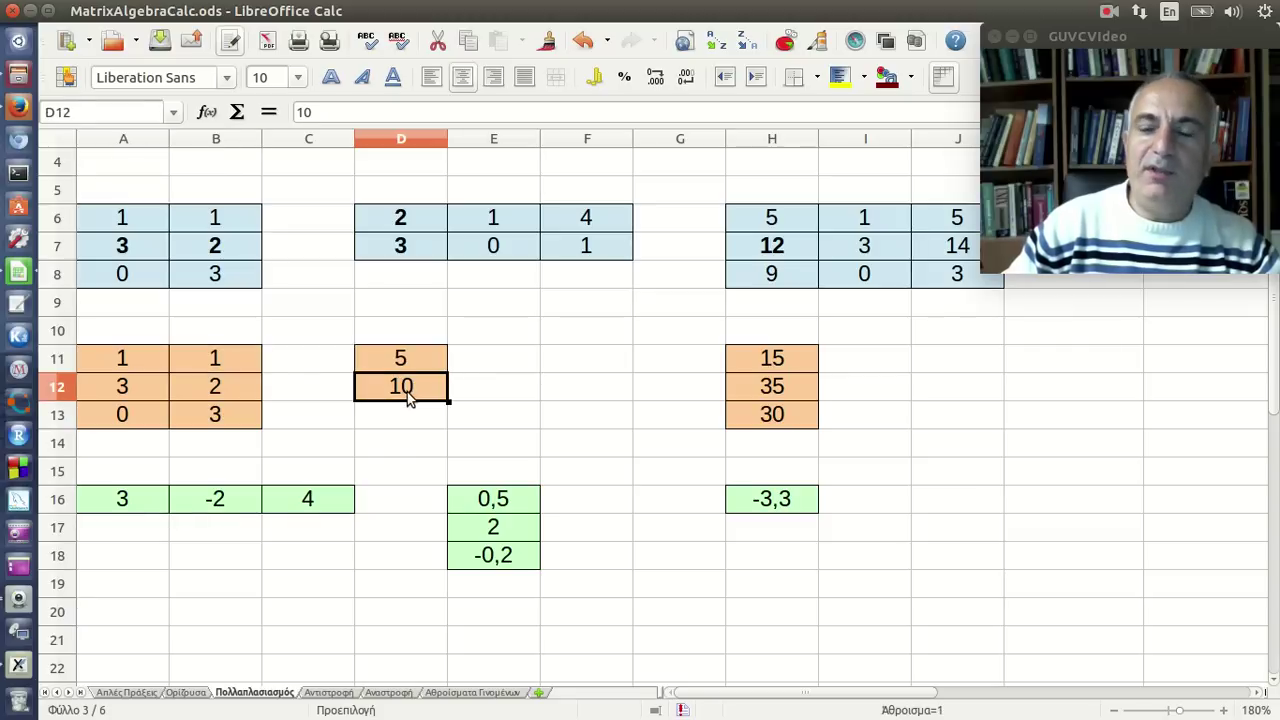
pyautogui.click(787, 360)
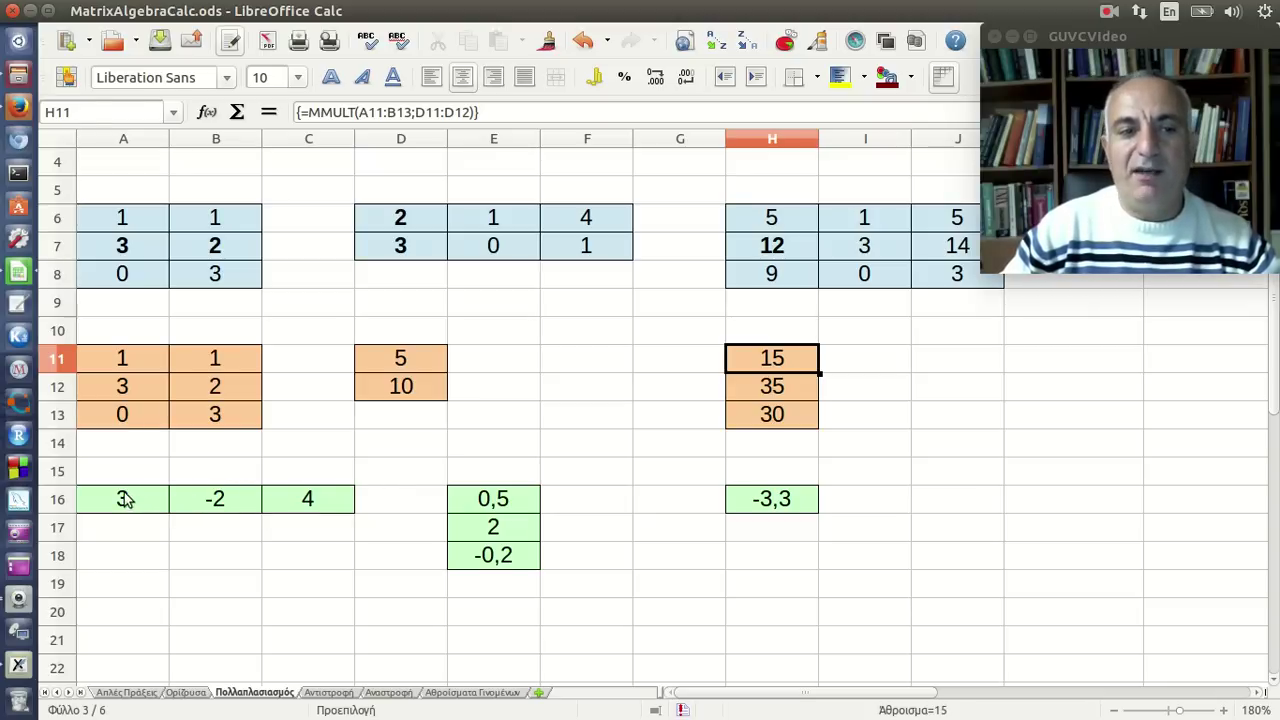
# Point out row A16:C16 and column E16:E18, check H16's MMULT formula, then switch to Xournal.
pyautogui.moveTo(126, 499); pyautogui.dragTo(303, 500)
pyautogui.moveTo(476, 500); pyautogui.dragTo(500, 553)
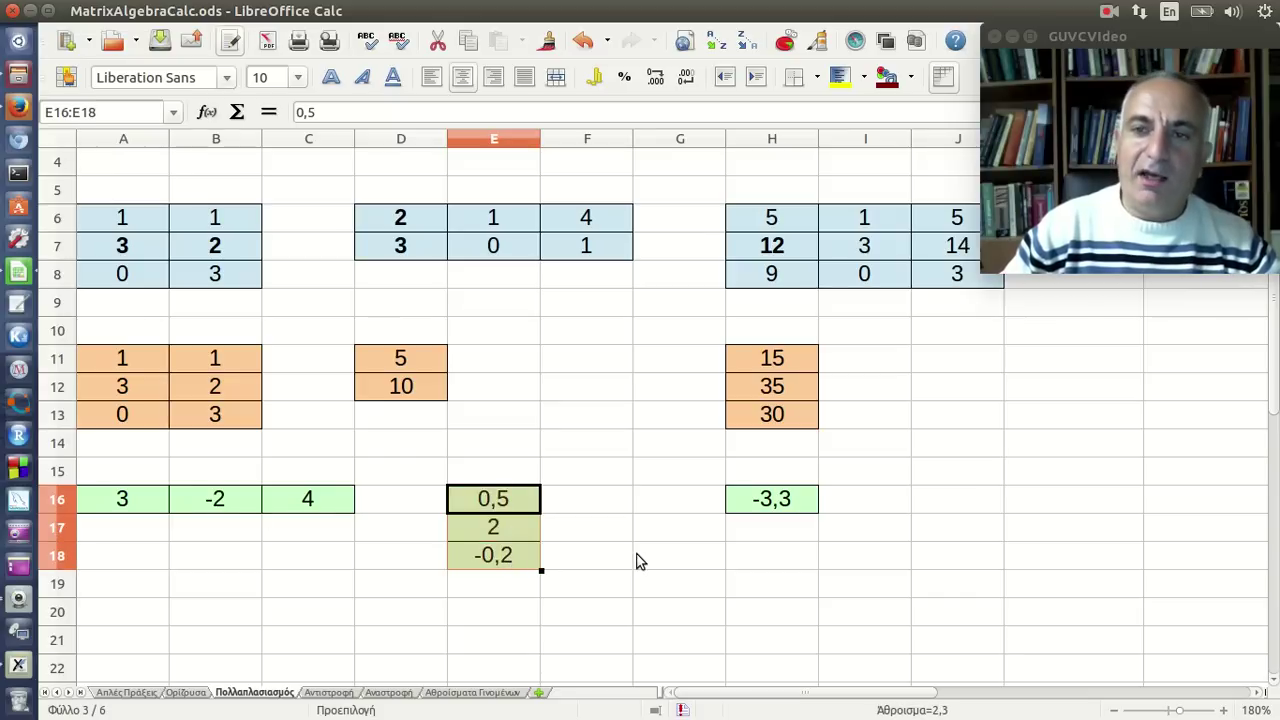
pyautogui.scroll(-1, 617, 426)
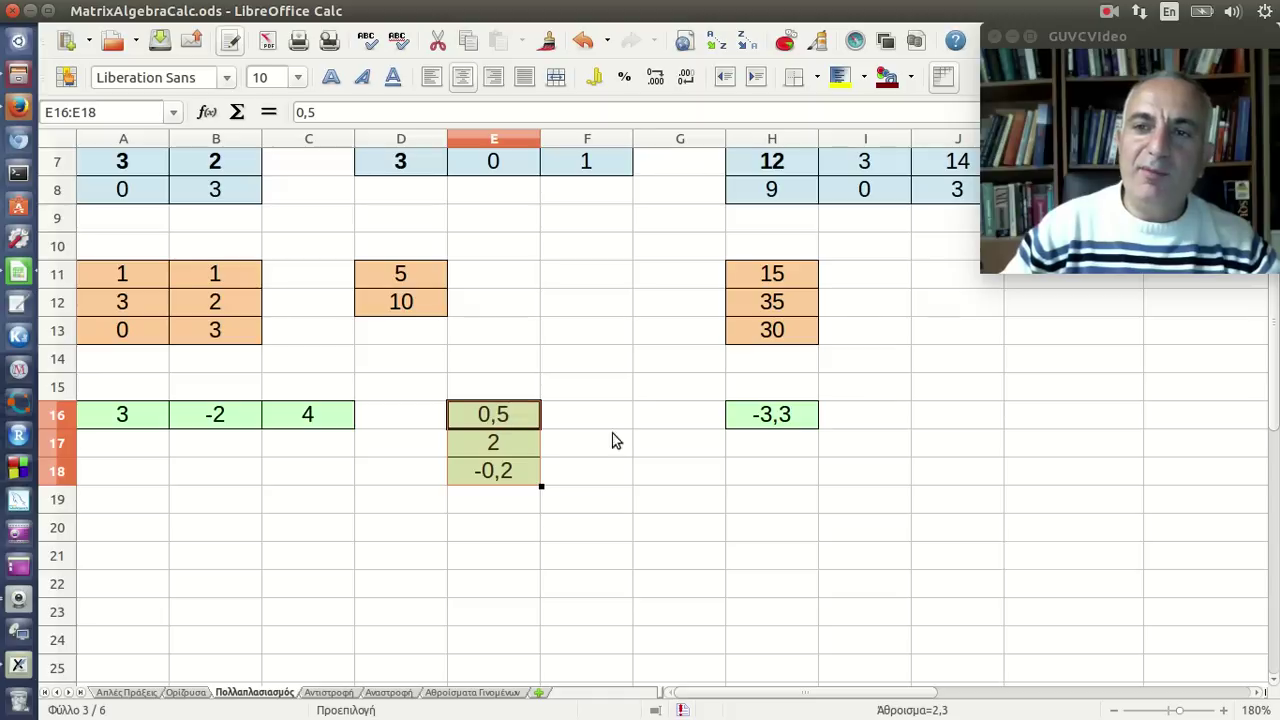
pyautogui.click(784, 418)
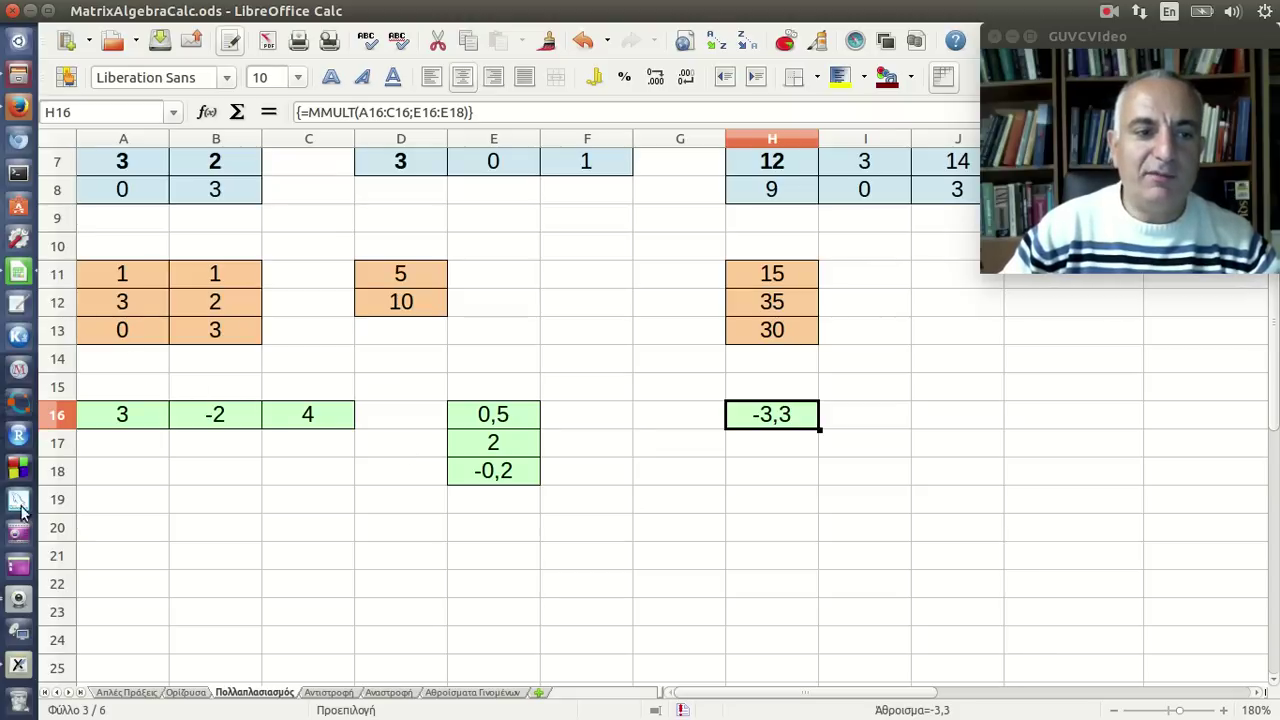
pyautogui.click(19, 664)
pyautogui.scroll(-3, 676, 293)
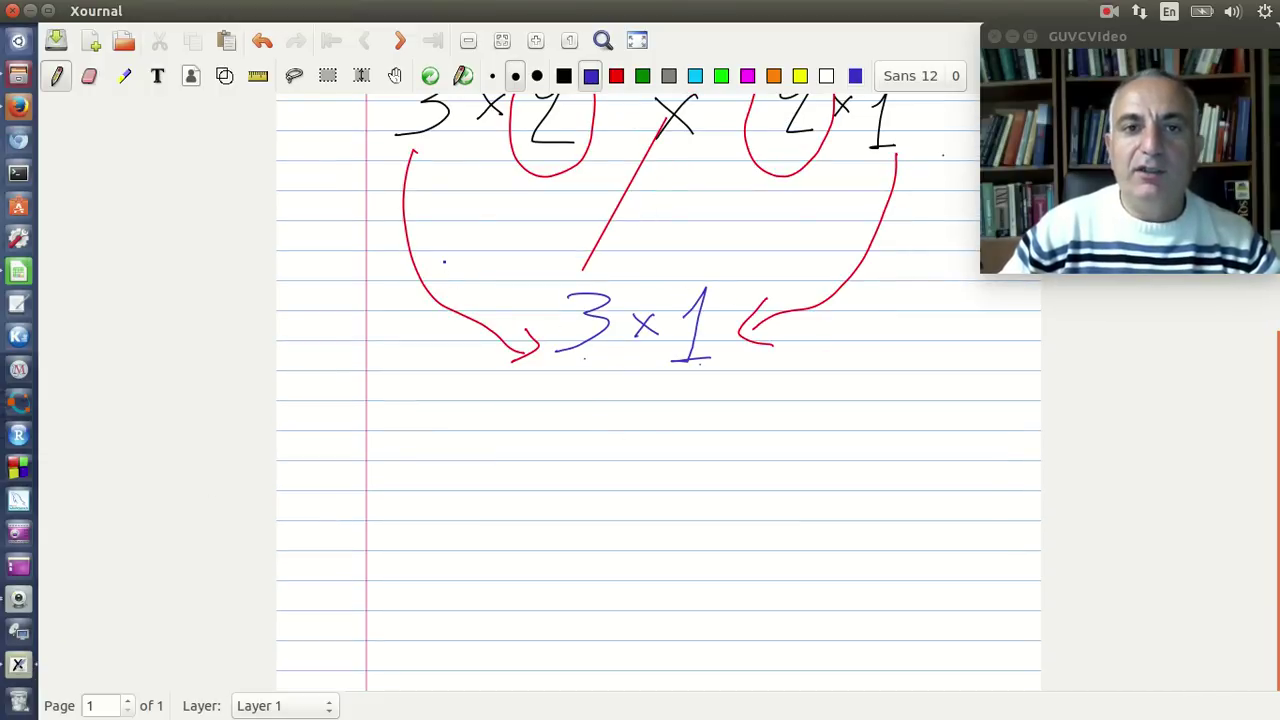
# Handwrite 1×T × T×1 and its 1×1 result in black below the 3×1 note, then return to Calc.
pyautogui.click(564, 76)
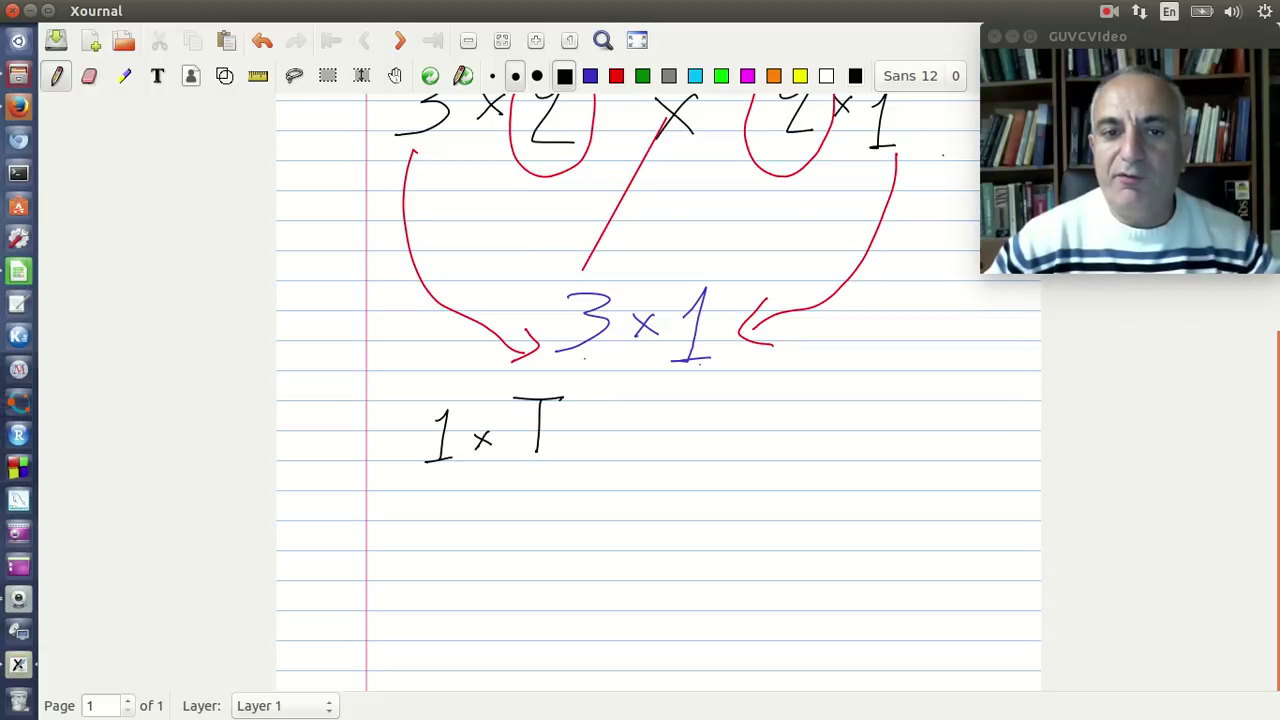
pyautogui.moveTo(537, 452); pyautogui.dragTo(537, 458)
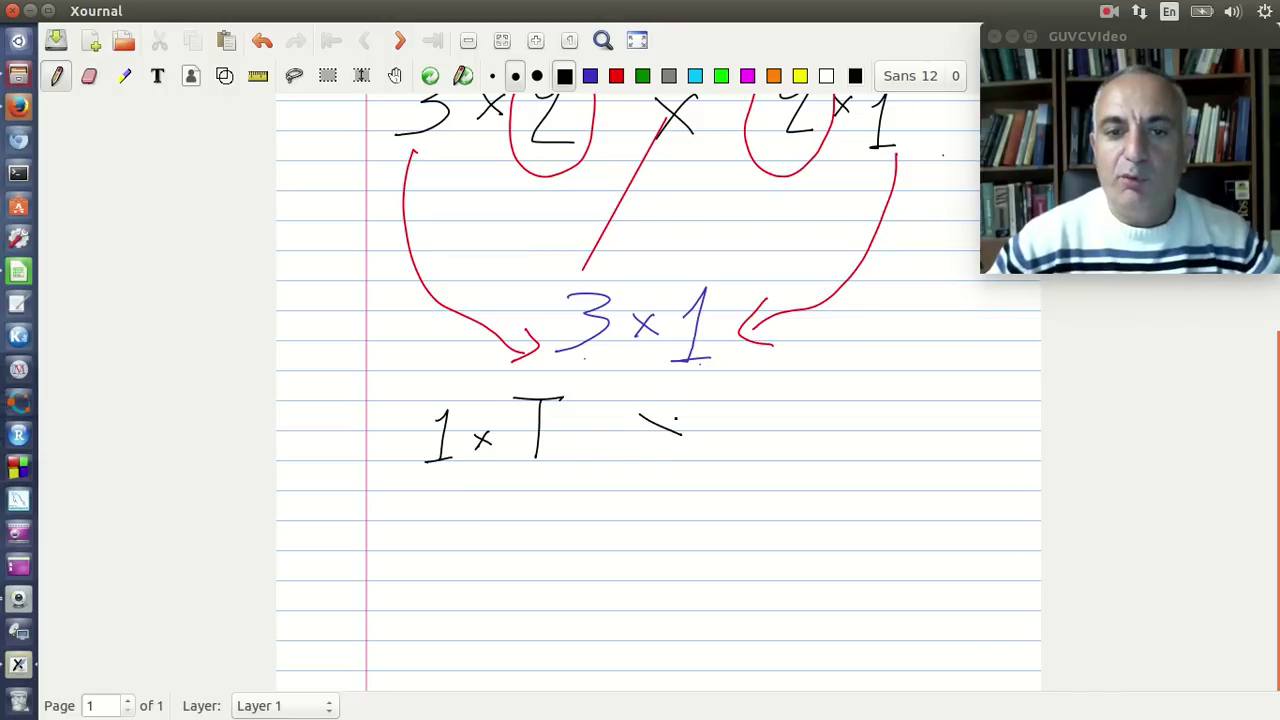
pyautogui.moveTo(675, 411); pyautogui.dragTo(648, 437)
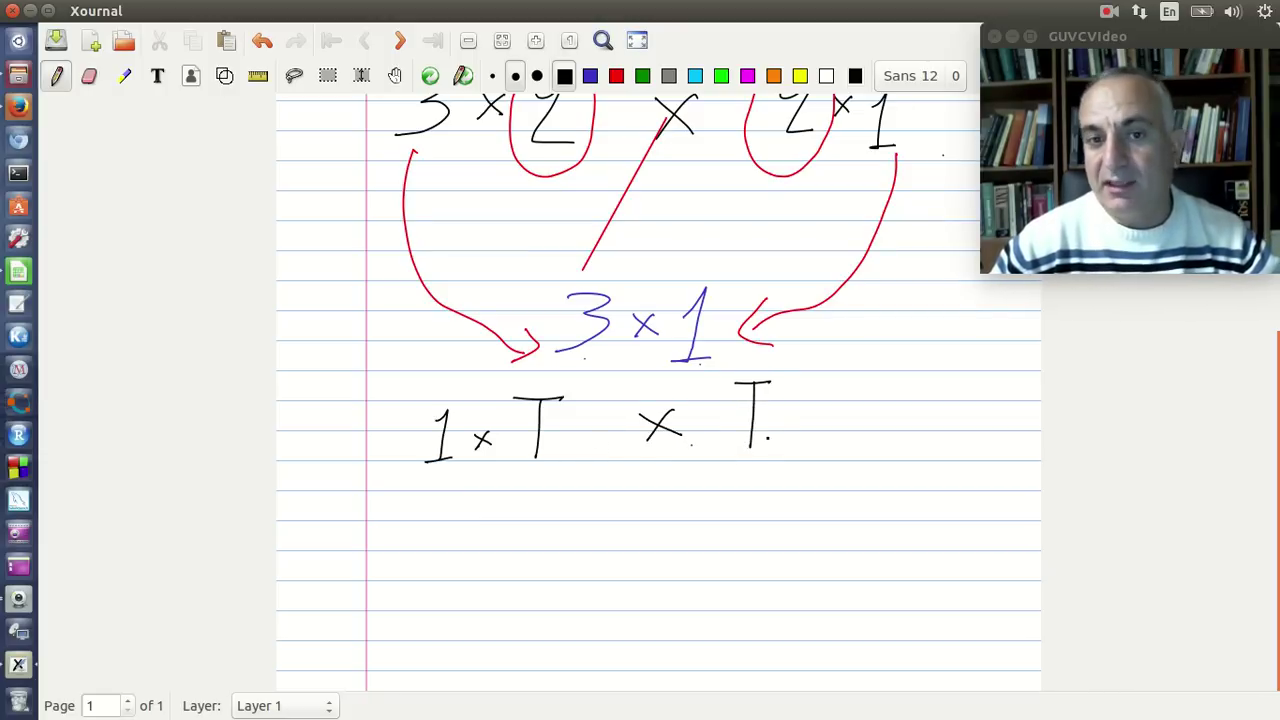
pyautogui.moveTo(781, 410)
pyautogui.mouseDown()
pyautogui.moveTo(803, 429)
pyautogui.moveTo(783, 430)
pyautogui.mouseUp()
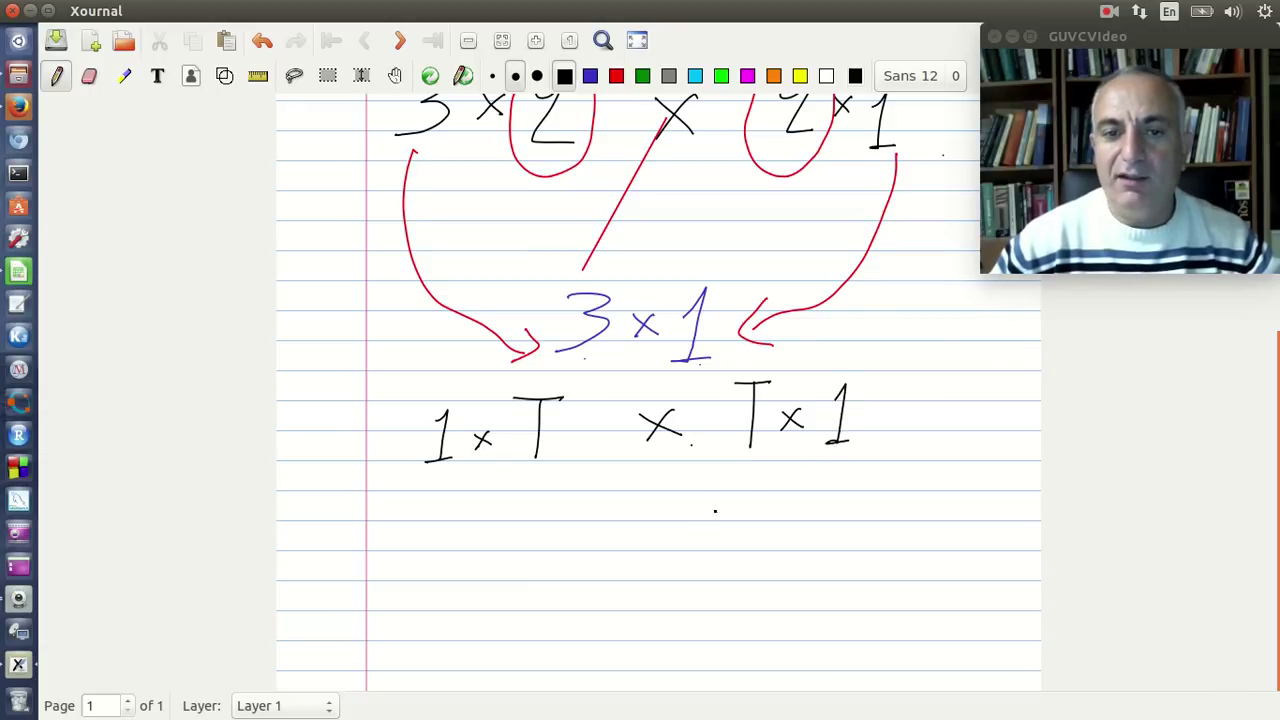
pyautogui.moveTo(607, 506); pyautogui.dragTo(613, 552)
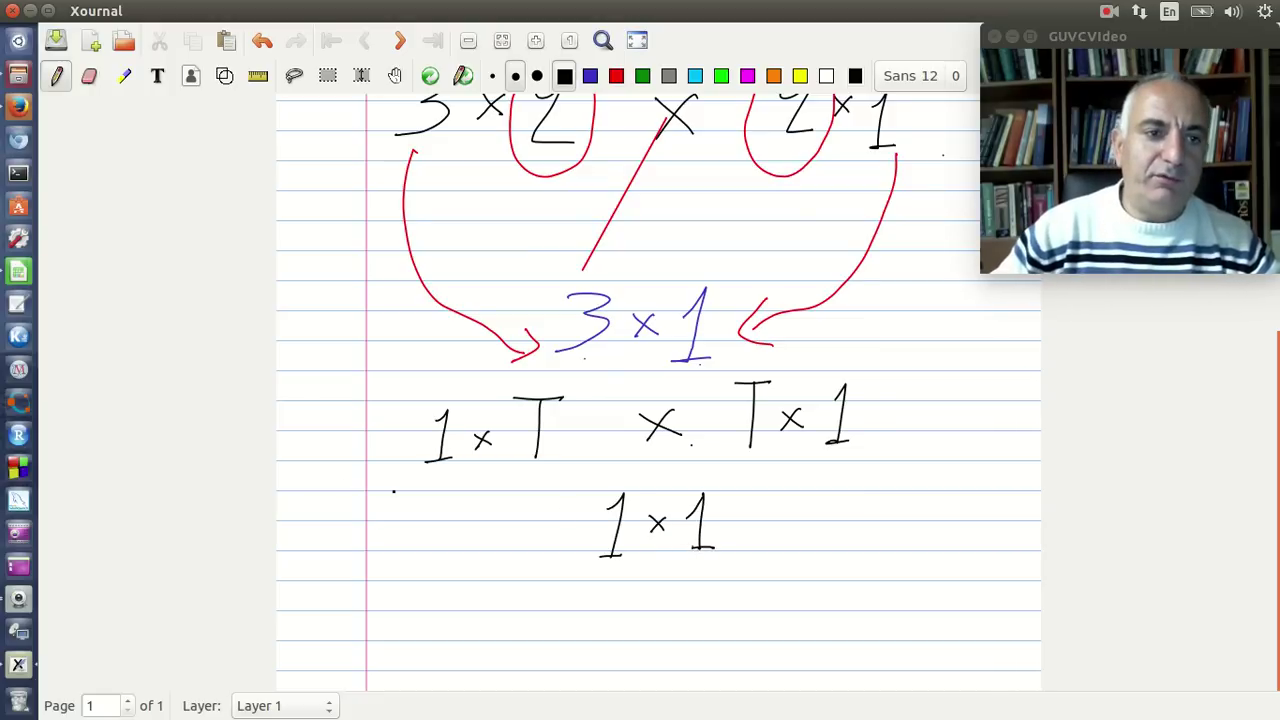
pyautogui.click(19, 273)
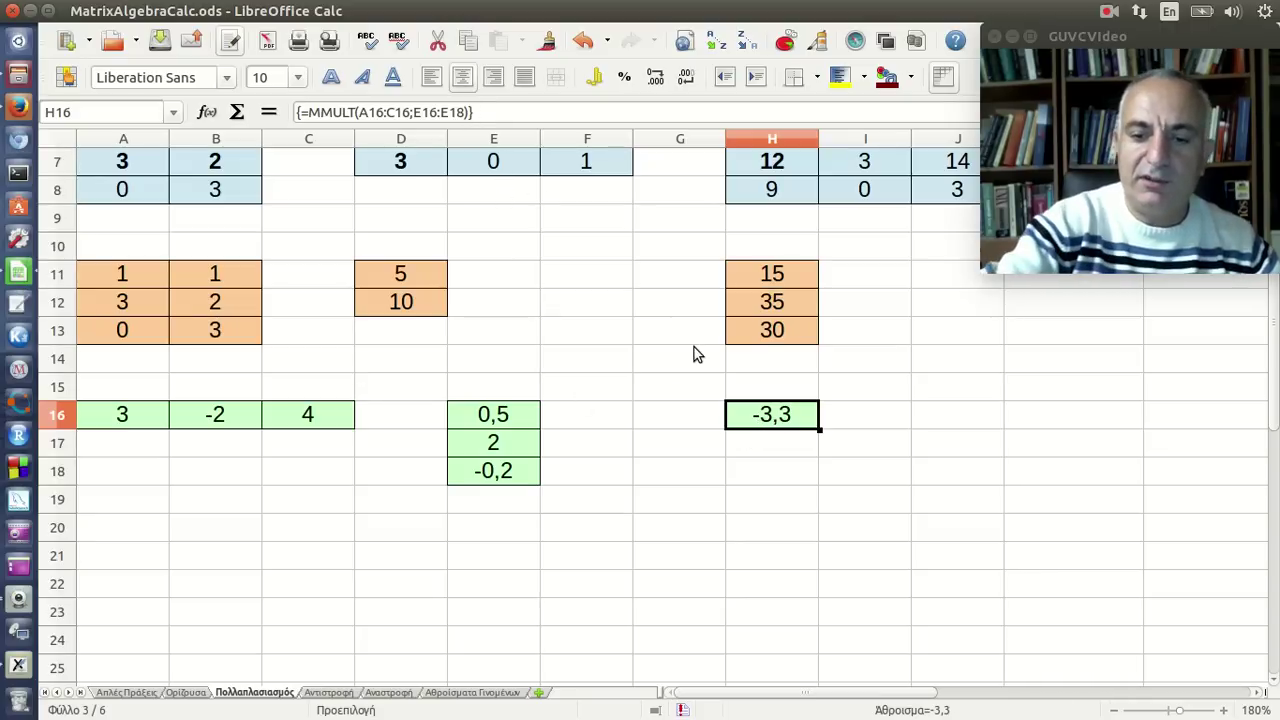
# Clear H16 and choose MMULT from the Function Wizard's Array category.
pyautogui.press('Delete')
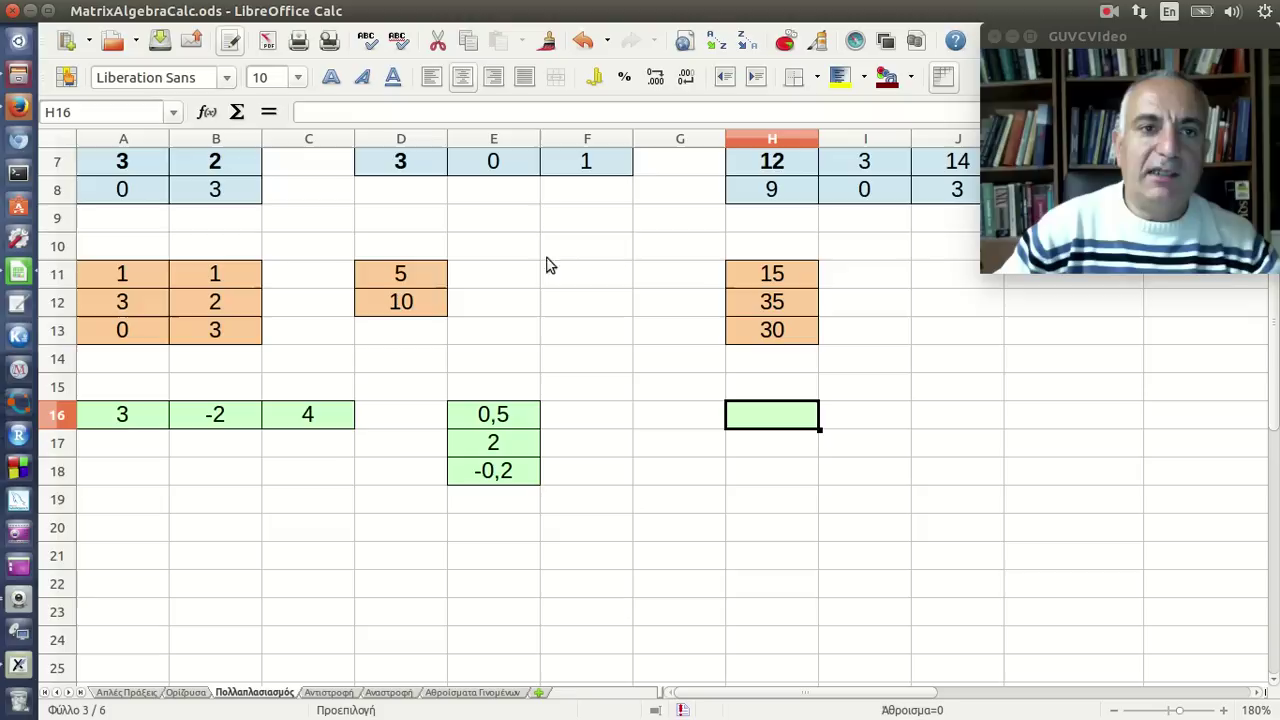
pyautogui.click(206, 111)
pyautogui.click(271, 344)
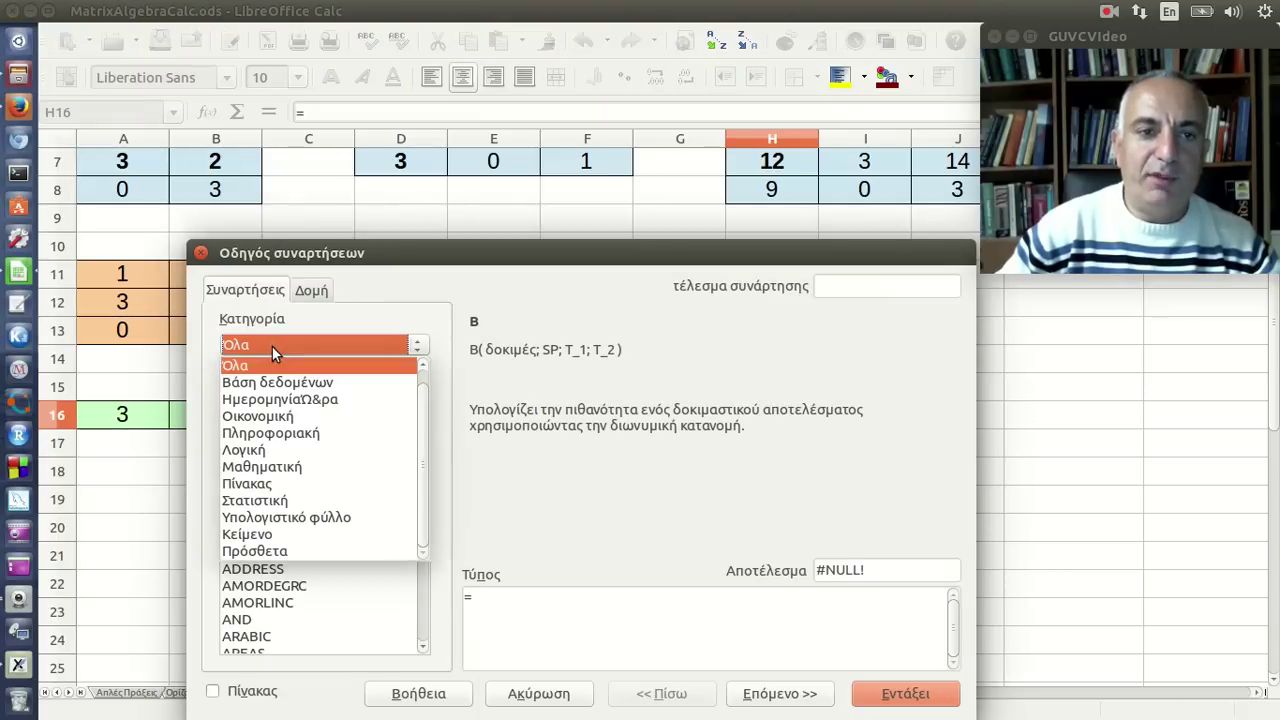
pyautogui.click(266, 485)
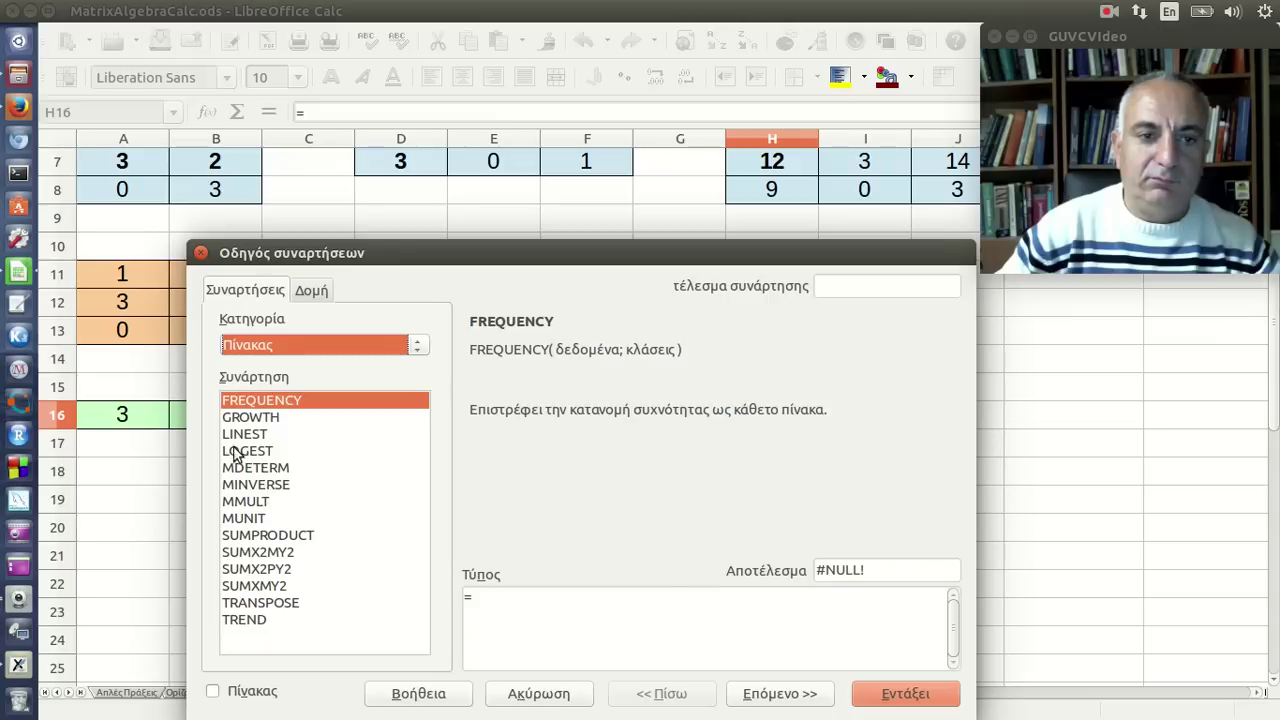
pyautogui.click(259, 501)
pyautogui.click(752, 694)
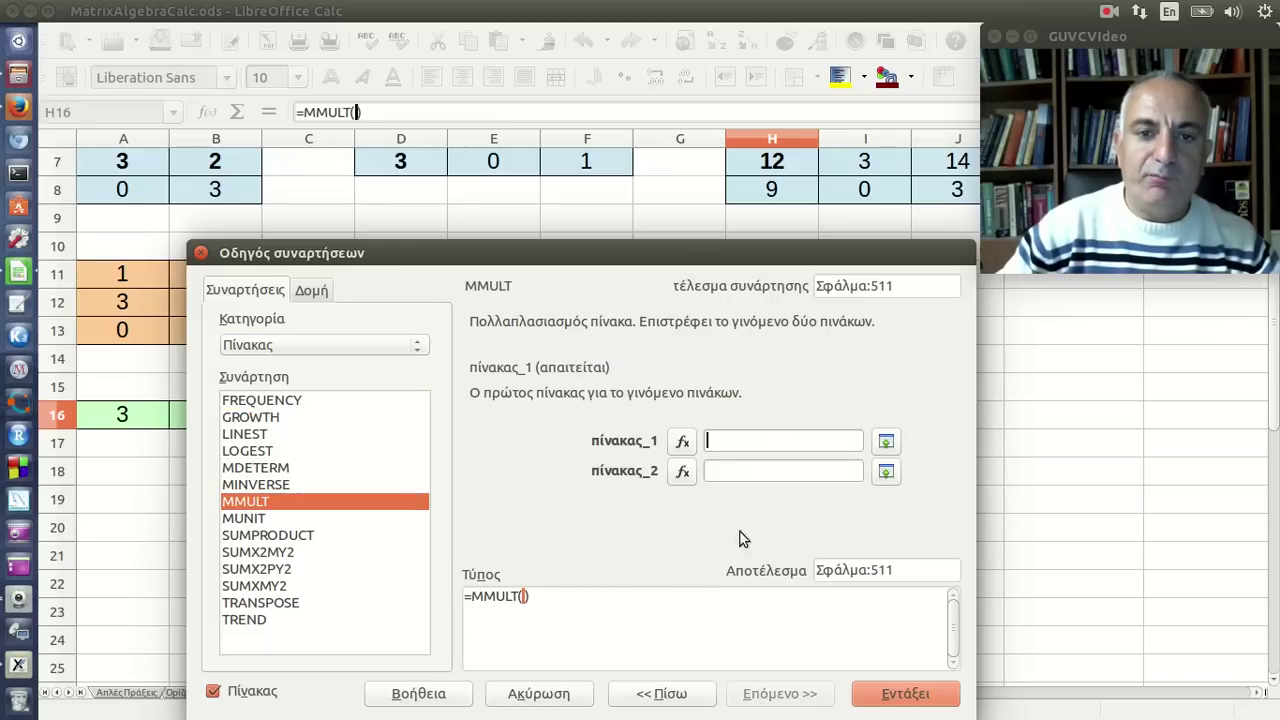
# Set the matrices to A16:C16 and E16:E18 and enter MMULT as an array formula.
pyautogui.click(886, 441)
pyautogui.moveTo(125, 423); pyautogui.dragTo(317, 421)
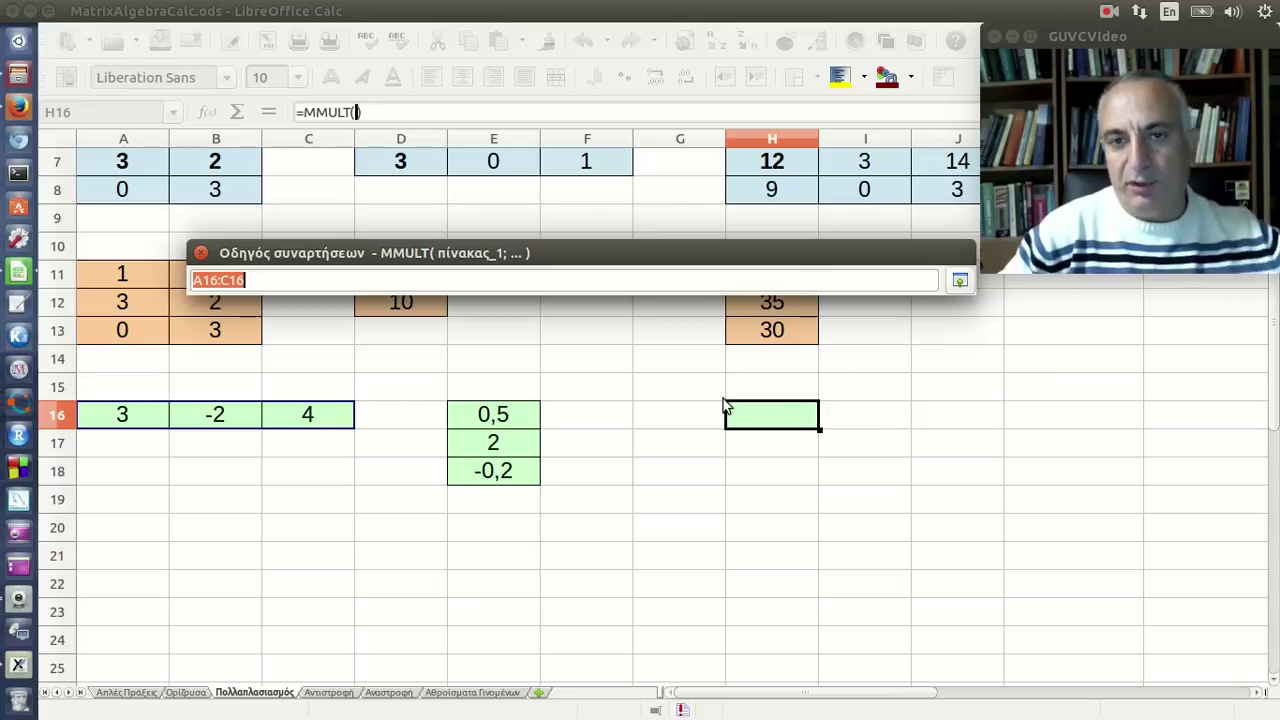
pyautogui.click(959, 280)
pyautogui.click(748, 472)
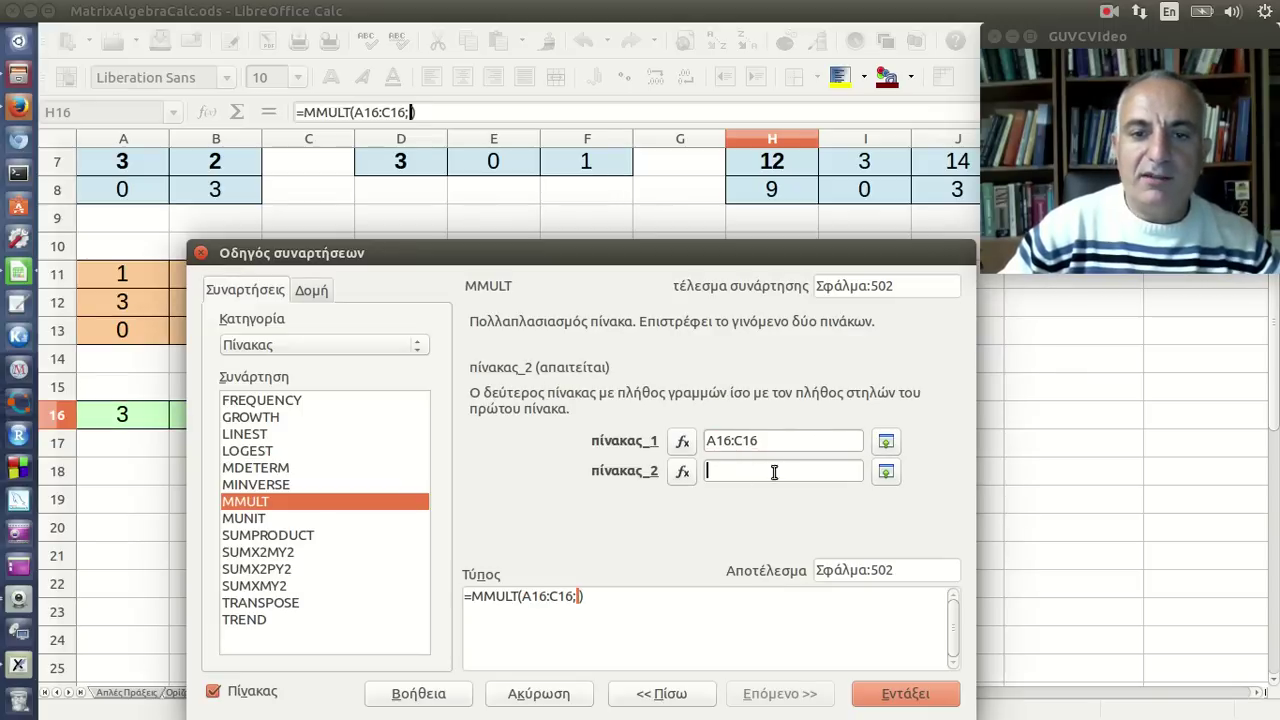
pyautogui.click(886, 471)
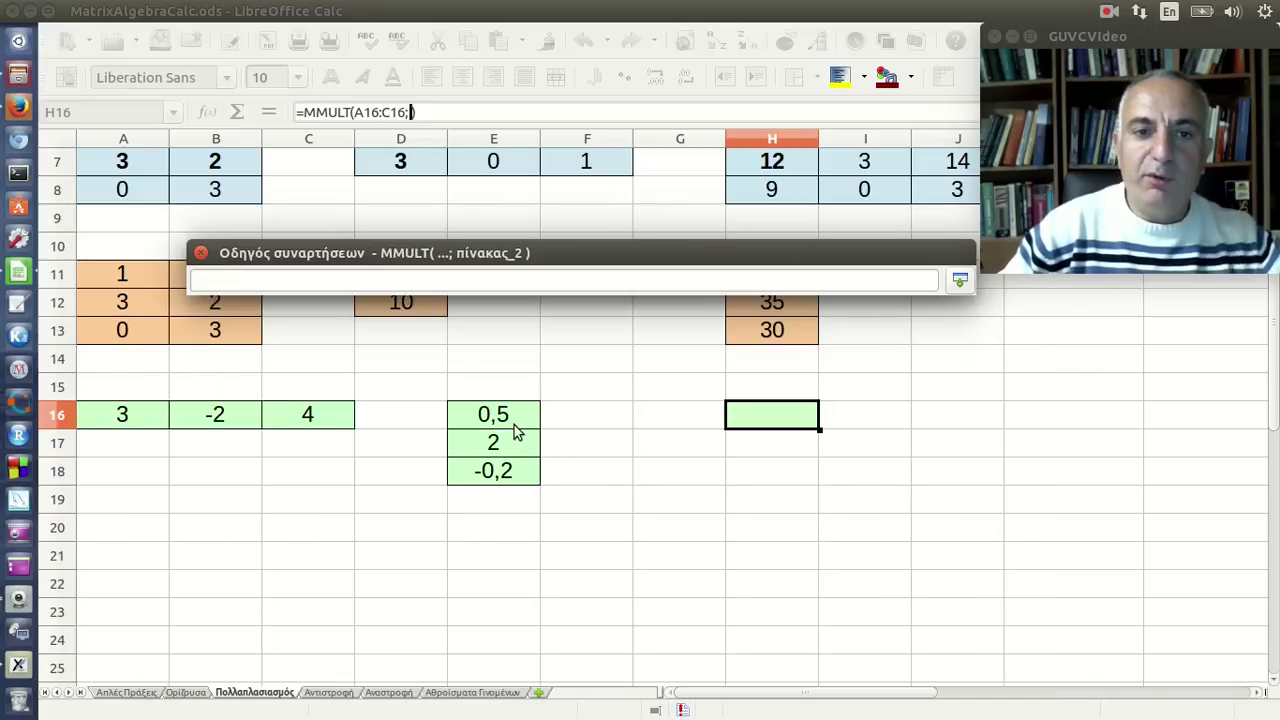
pyautogui.moveTo(512, 418); pyautogui.dragTo(517, 477)
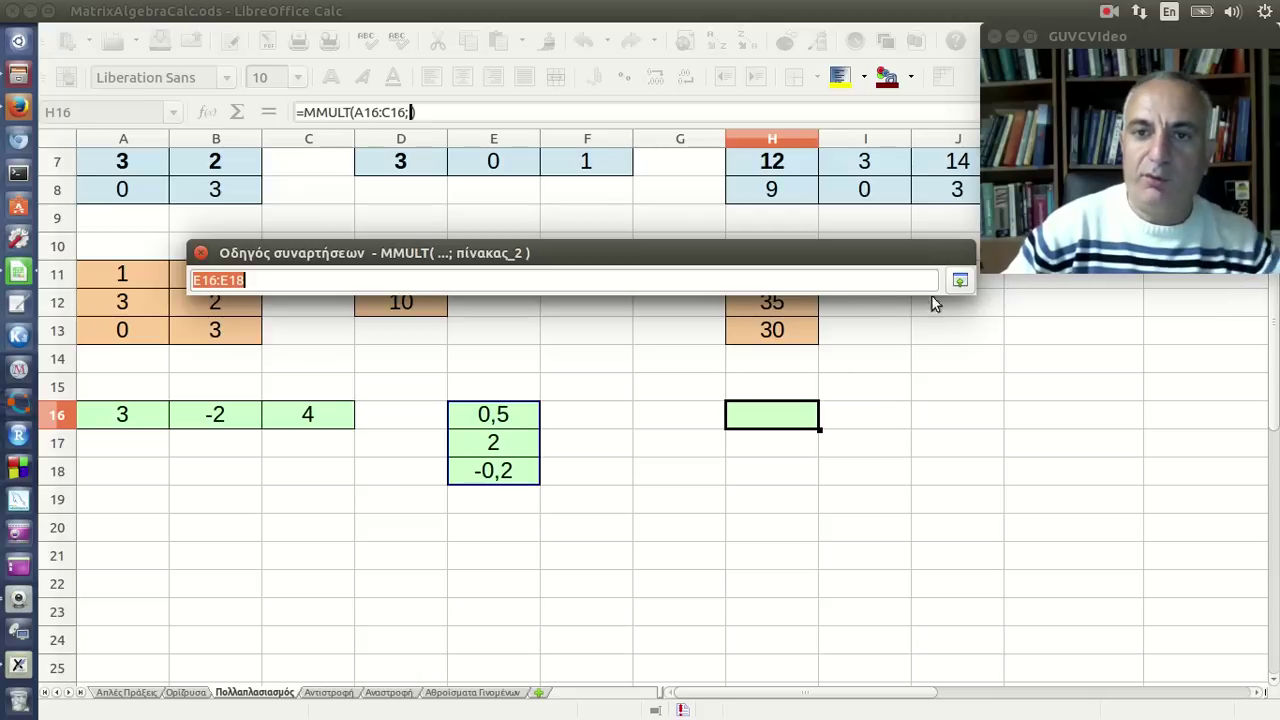
pyautogui.click(960, 280)
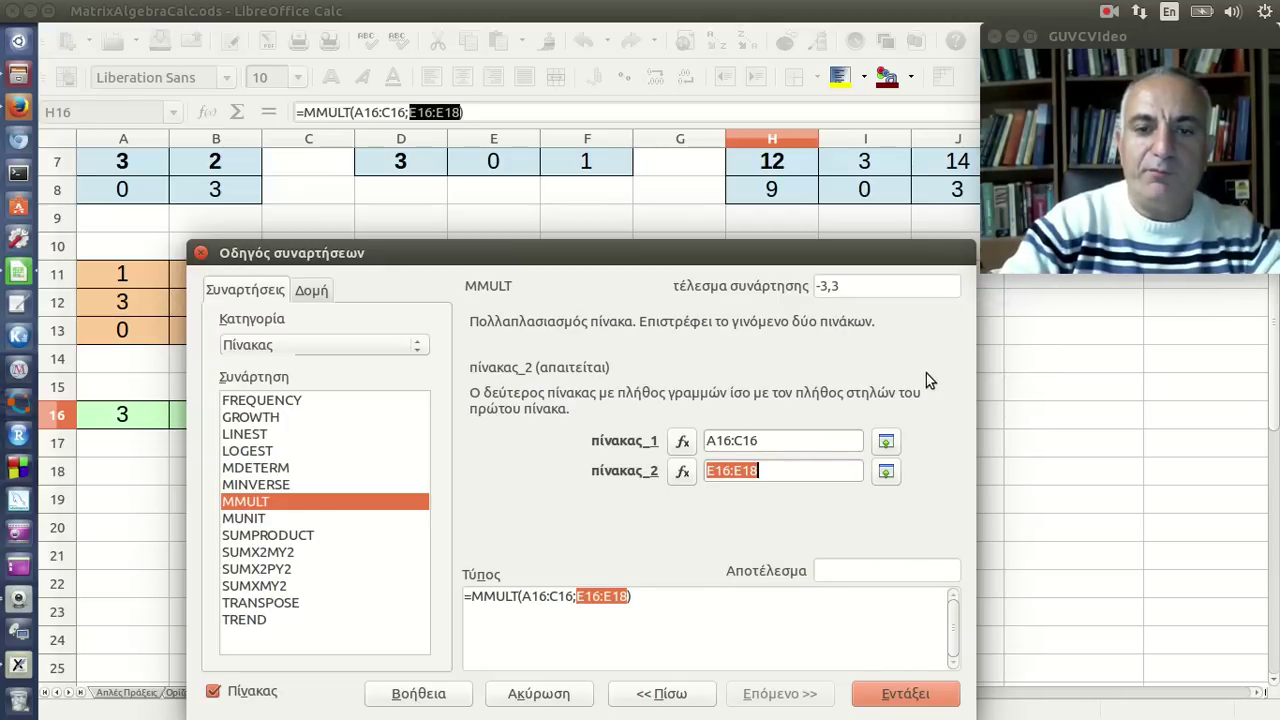
pyautogui.press('Return')
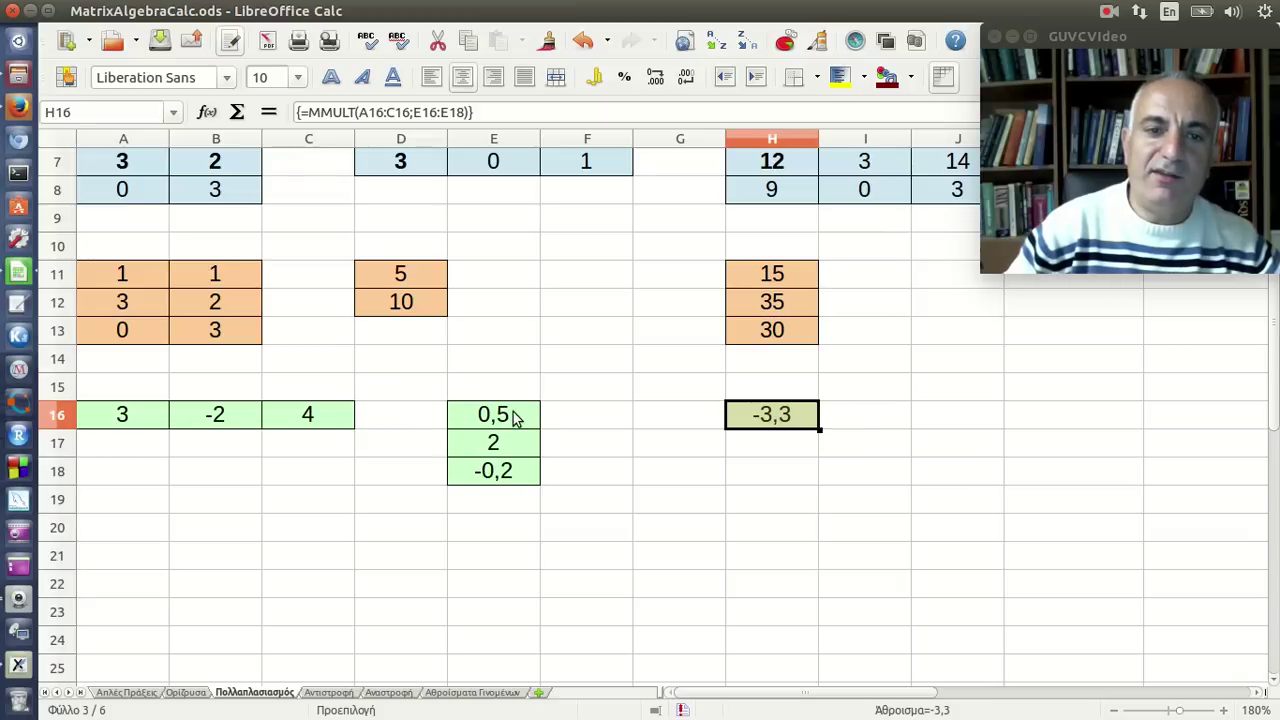
pyautogui.click(516, 418)
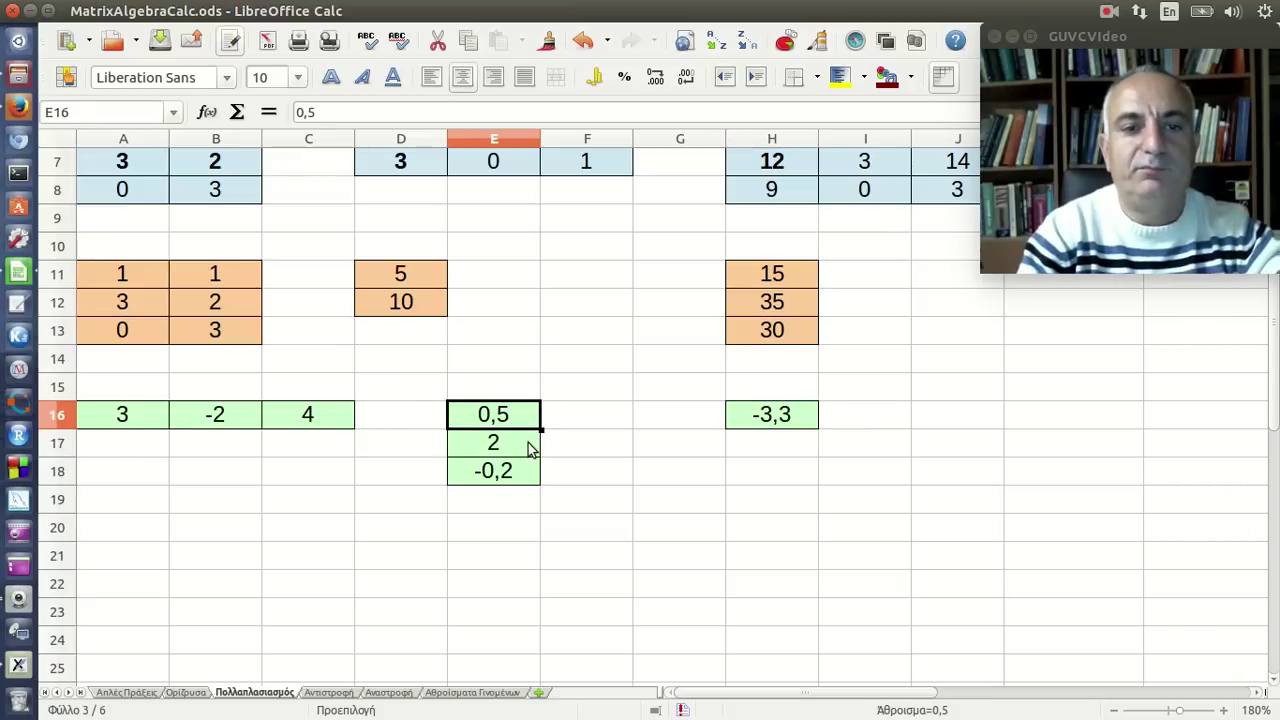
# Enter 3, -2 and 4 down the column E16:E18.
pyautogui.write('3')
pyautogui.press('Return')
pyautogui.write('-2')
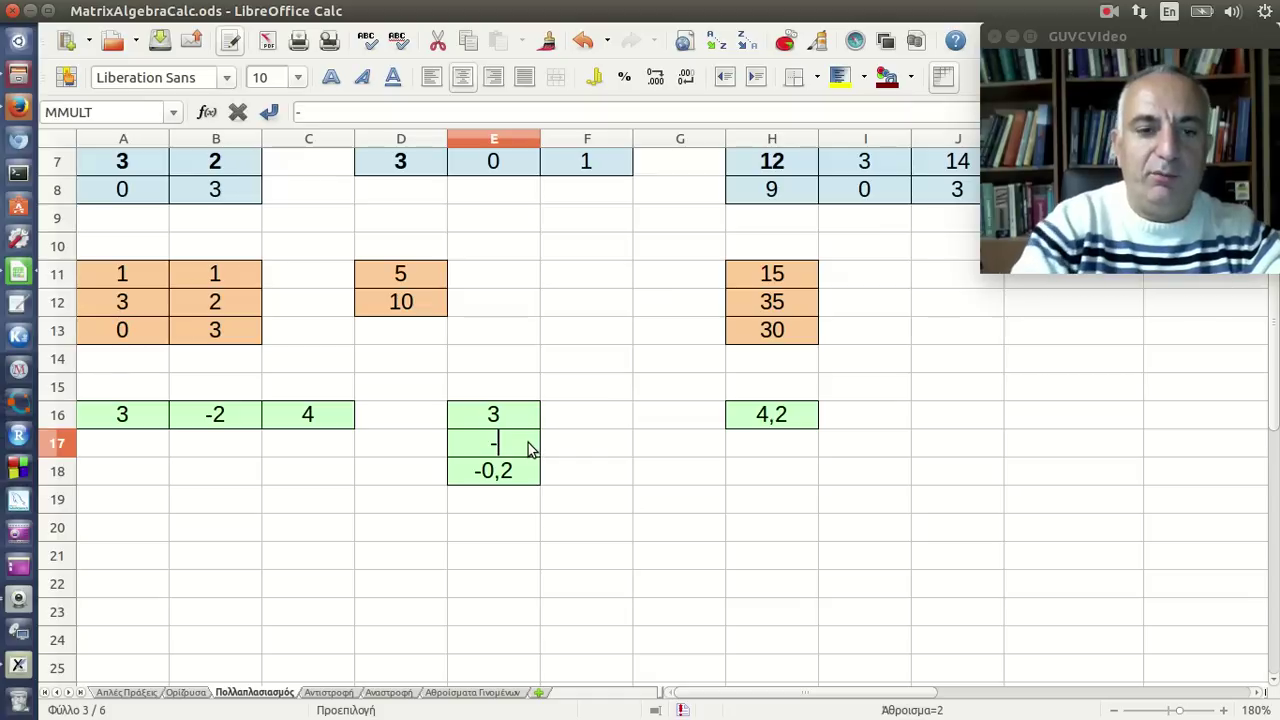
pyautogui.press('Return')
pyautogui.write('4')
pyautogui.press('Return')
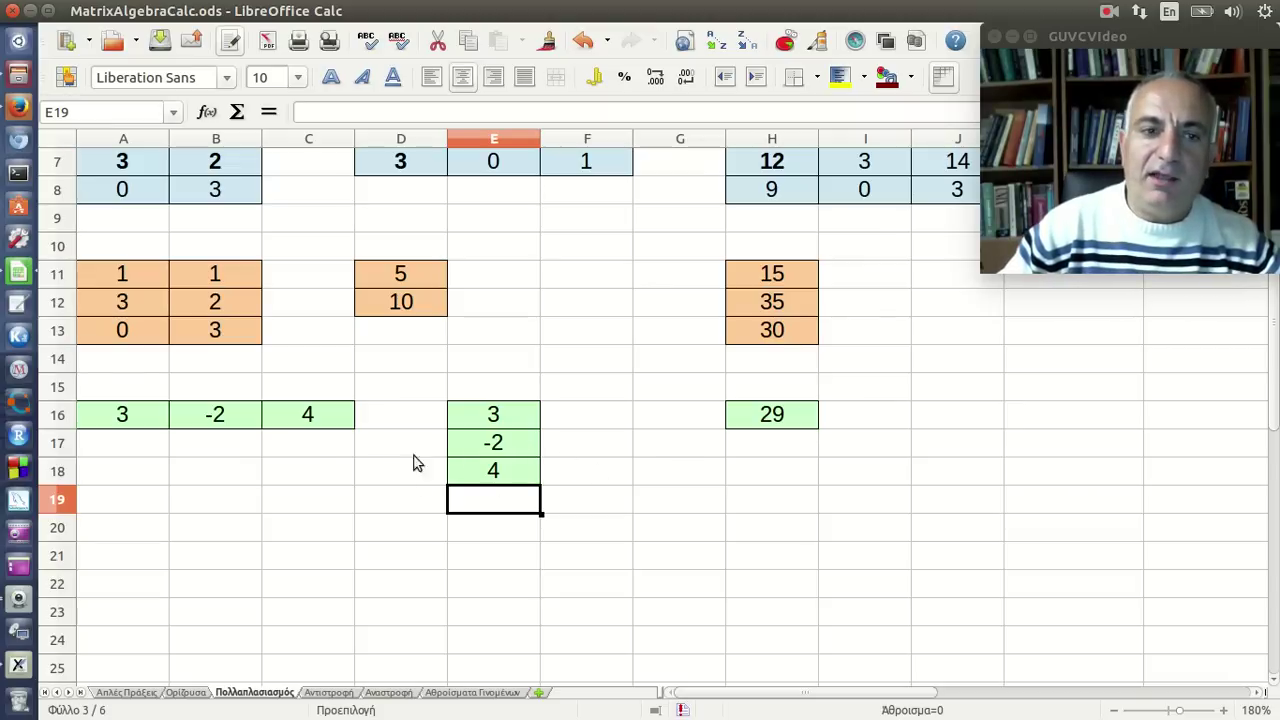
# Compare row values A16, B16, C16 with their matching entries E16, E17, E18.
pyautogui.click(118, 422)
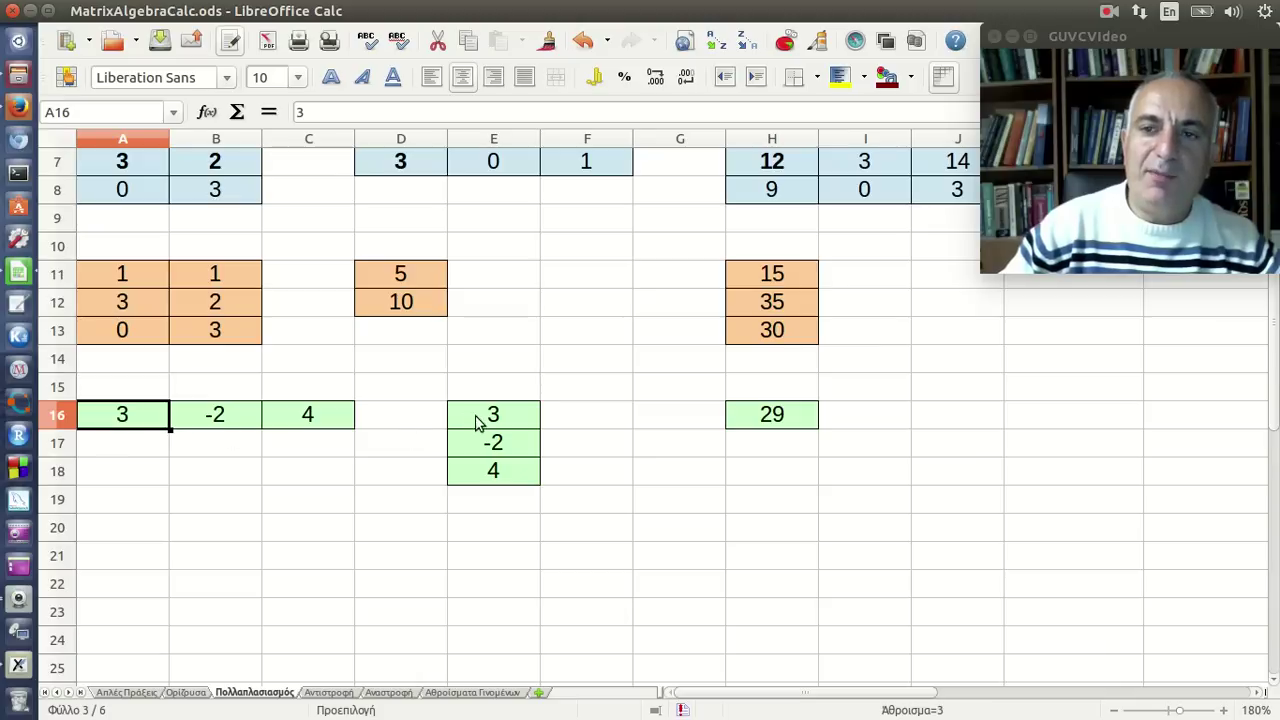
pyautogui.click(480, 420)
pyautogui.click(230, 424)
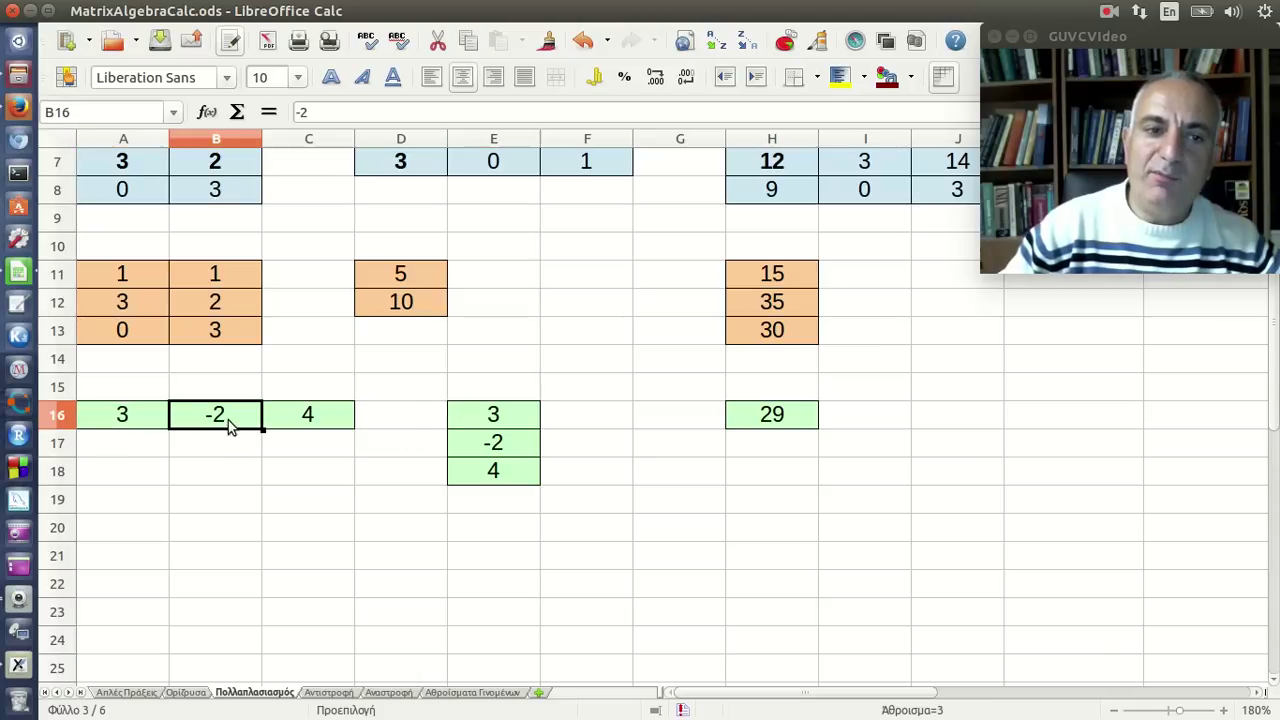
pyautogui.click(505, 455)
pyautogui.click(334, 414)
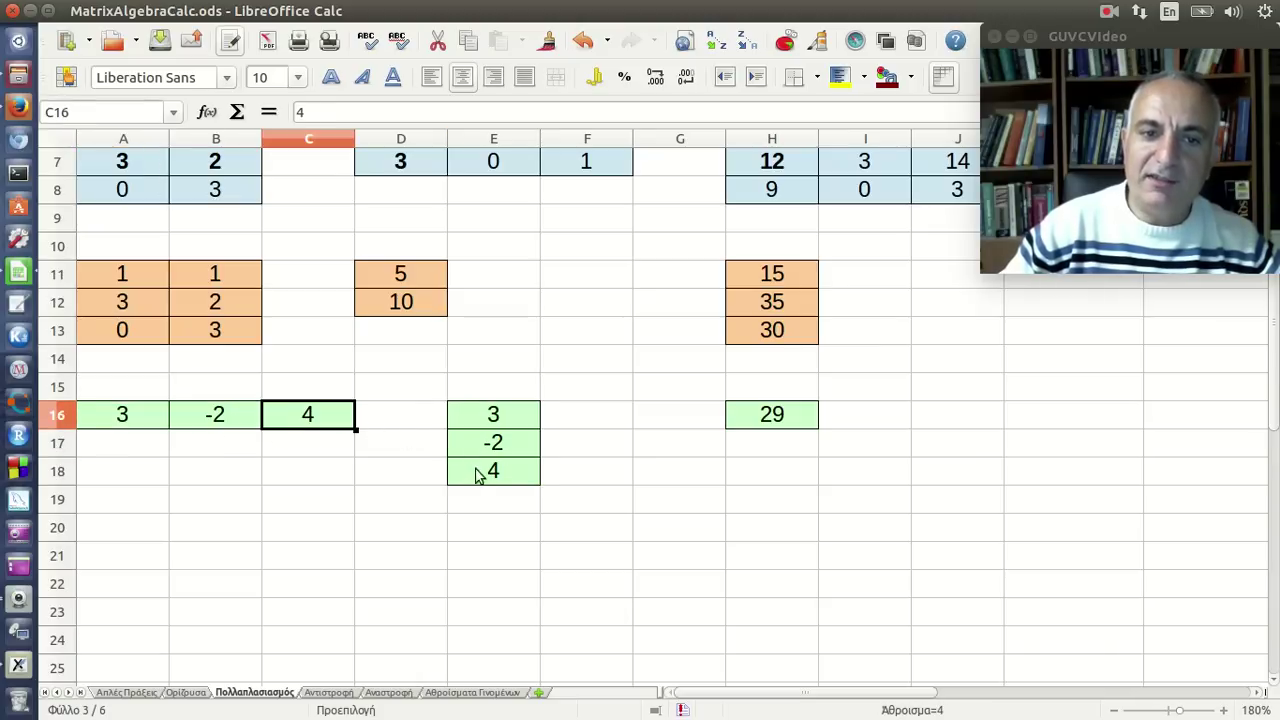
pyautogui.click(488, 474)
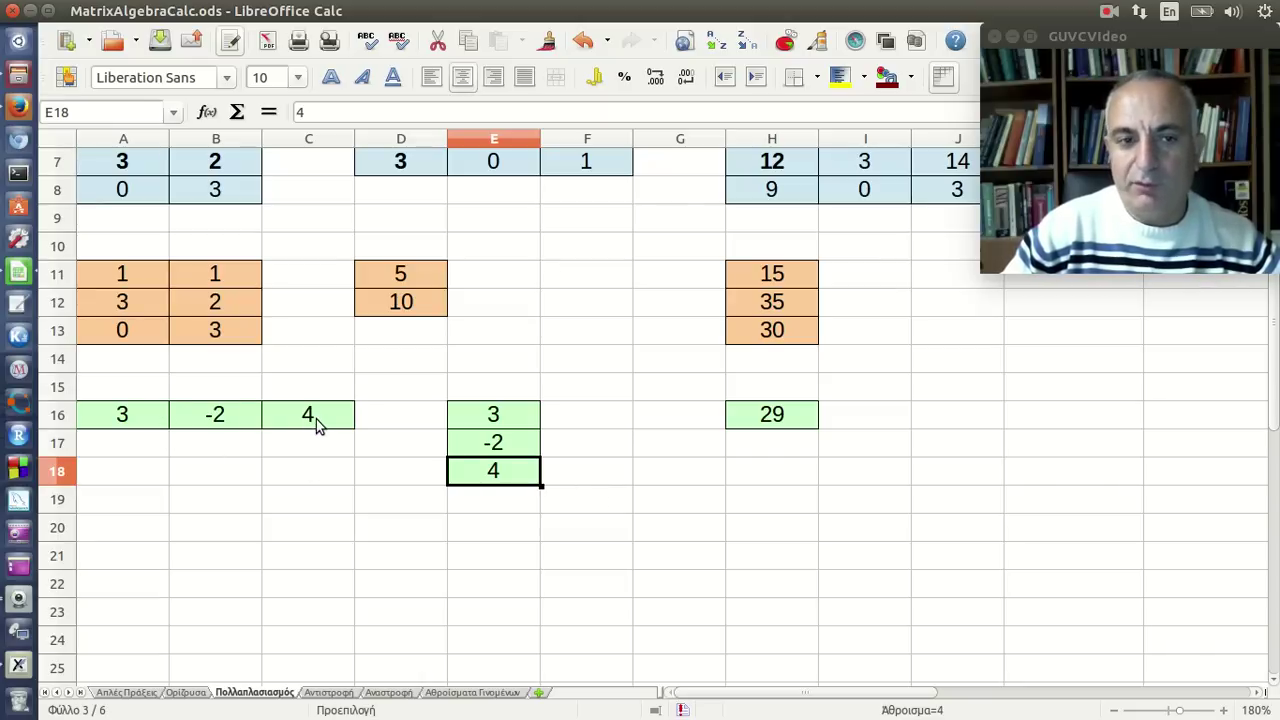
# Enter the cube formula =E16^3 in F16.
pyautogui.click(565, 424)
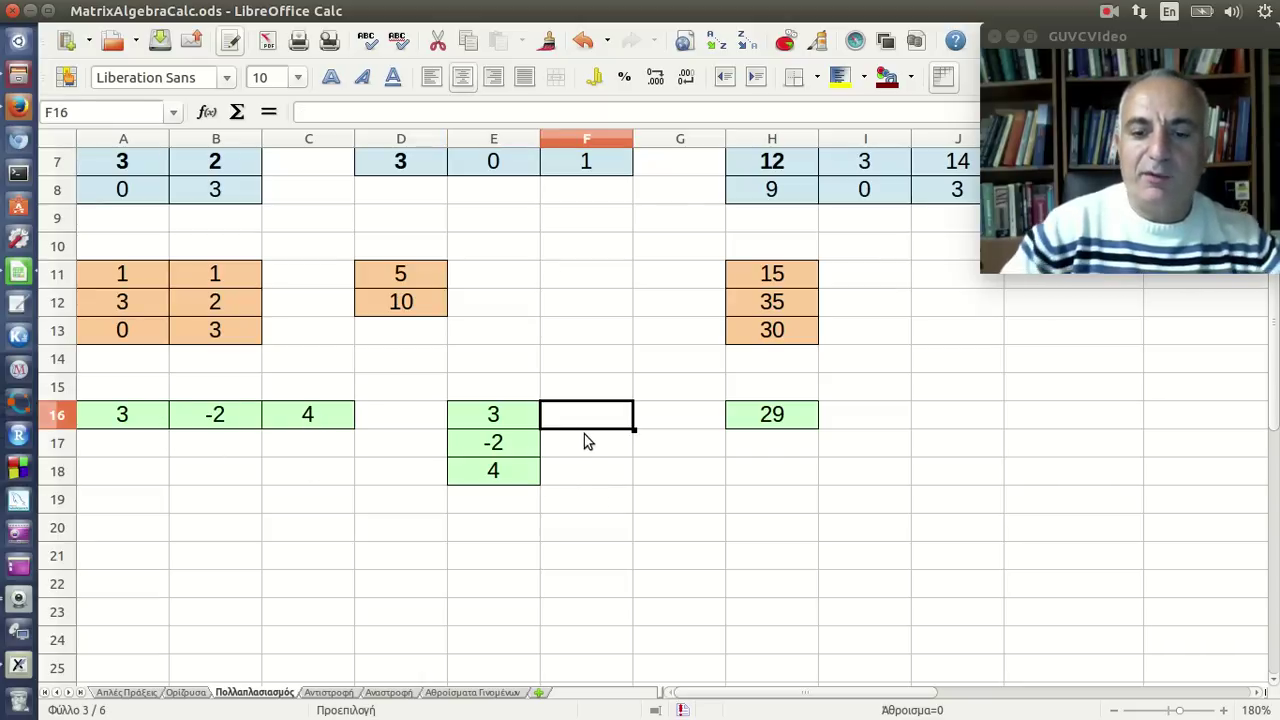
pyautogui.write('=')
pyautogui.click(497, 416)
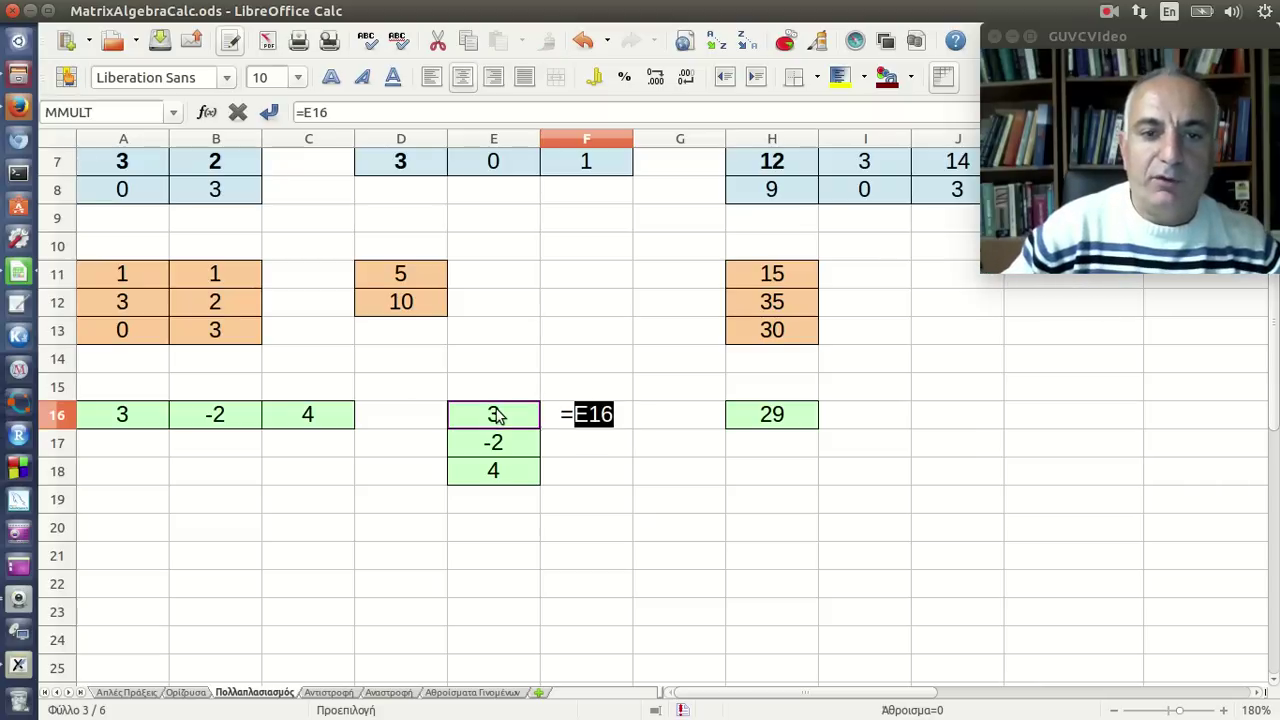
pyautogui.write('^3')
pyautogui.press('Return')
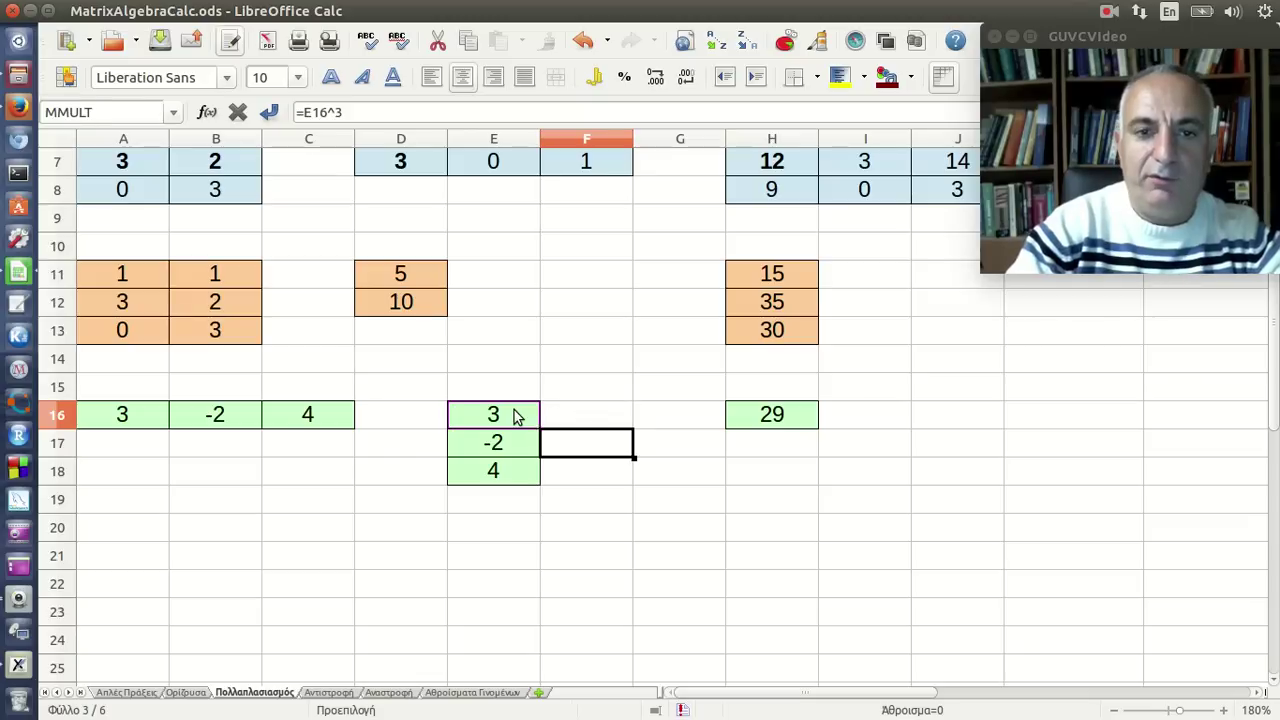
# Fill the cube formula down to F18 and check the MMULT result in H16.
pyautogui.click(575, 418)
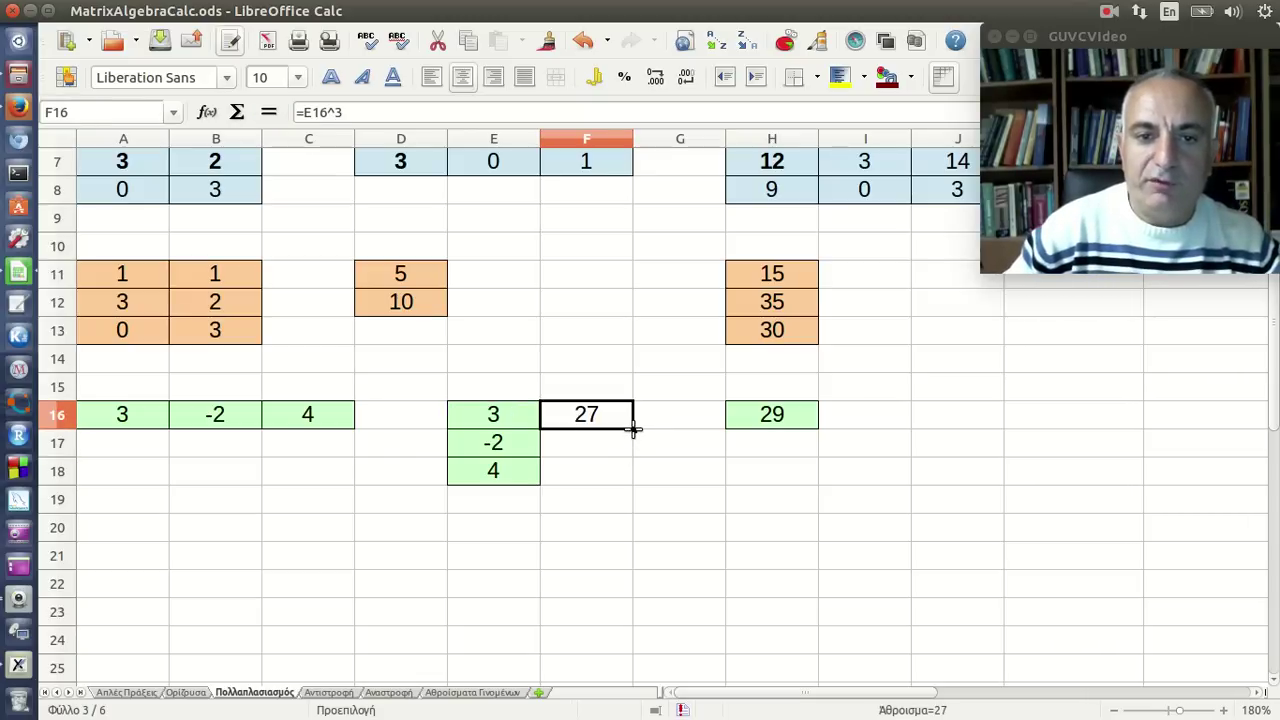
pyautogui.moveTo(633, 428); pyautogui.dragTo(629, 457)
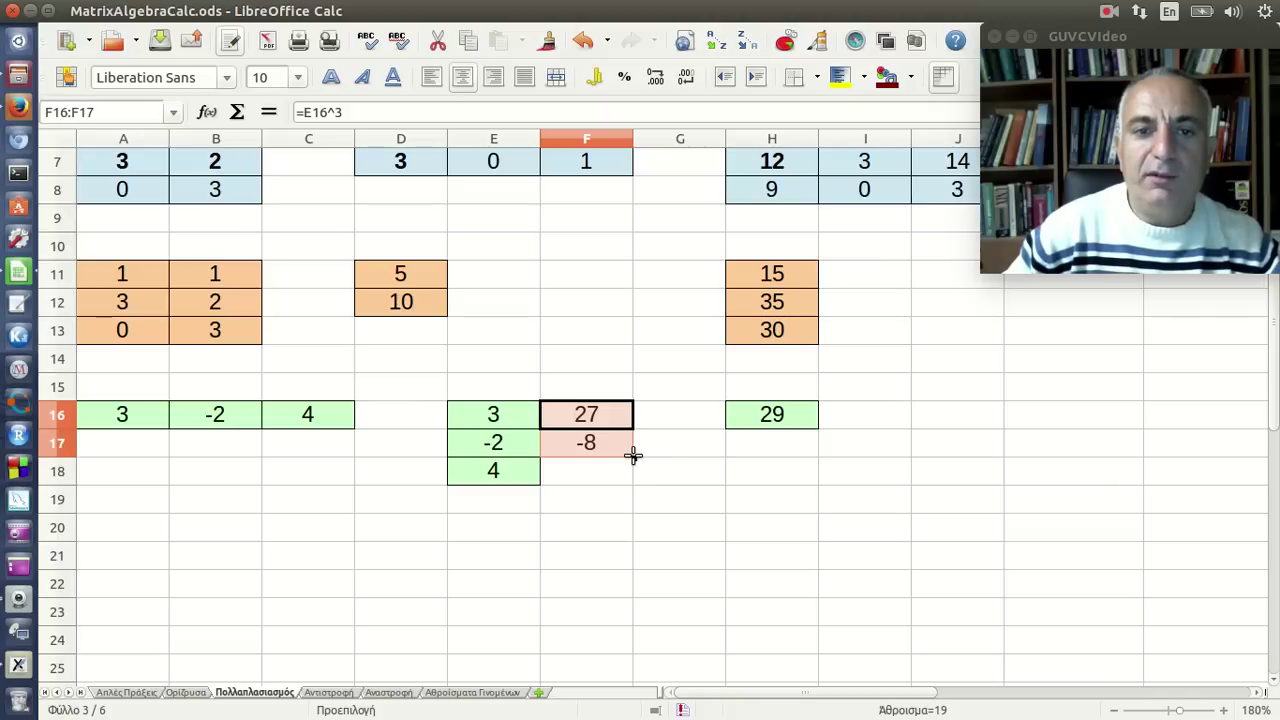
pyautogui.click(605, 447)
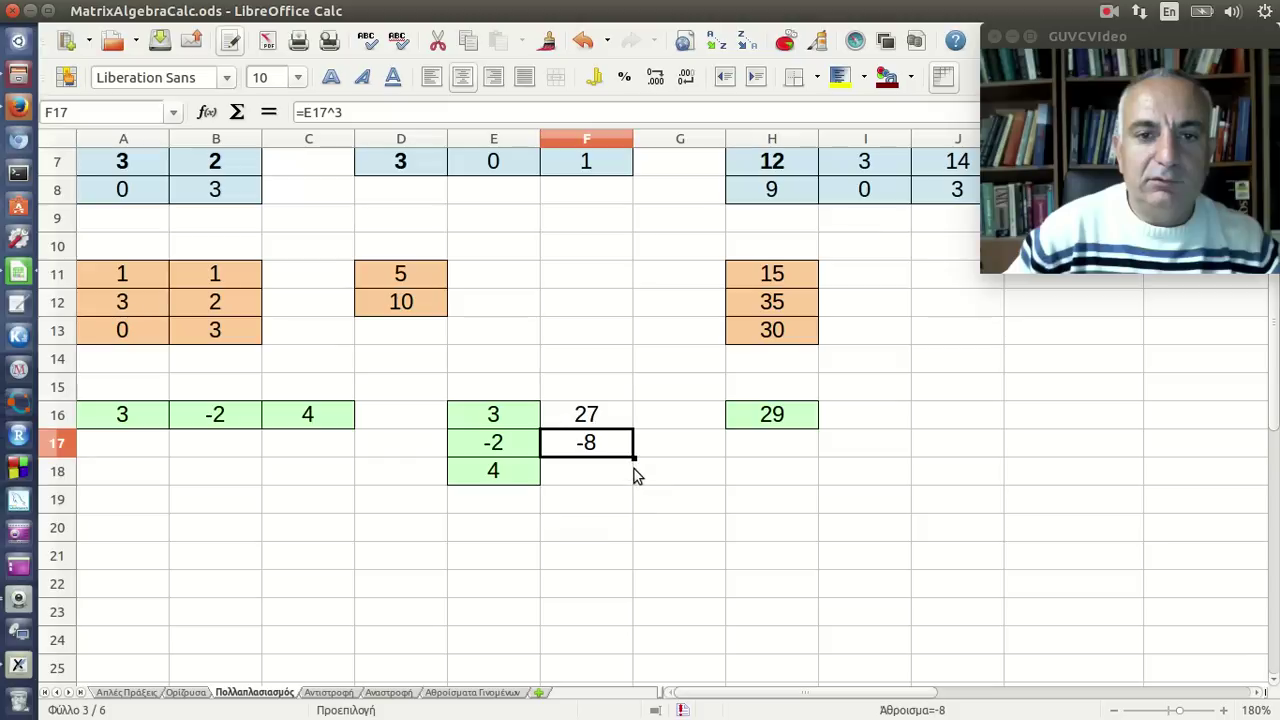
pyautogui.moveTo(633, 457); pyautogui.dragTo(629, 490)
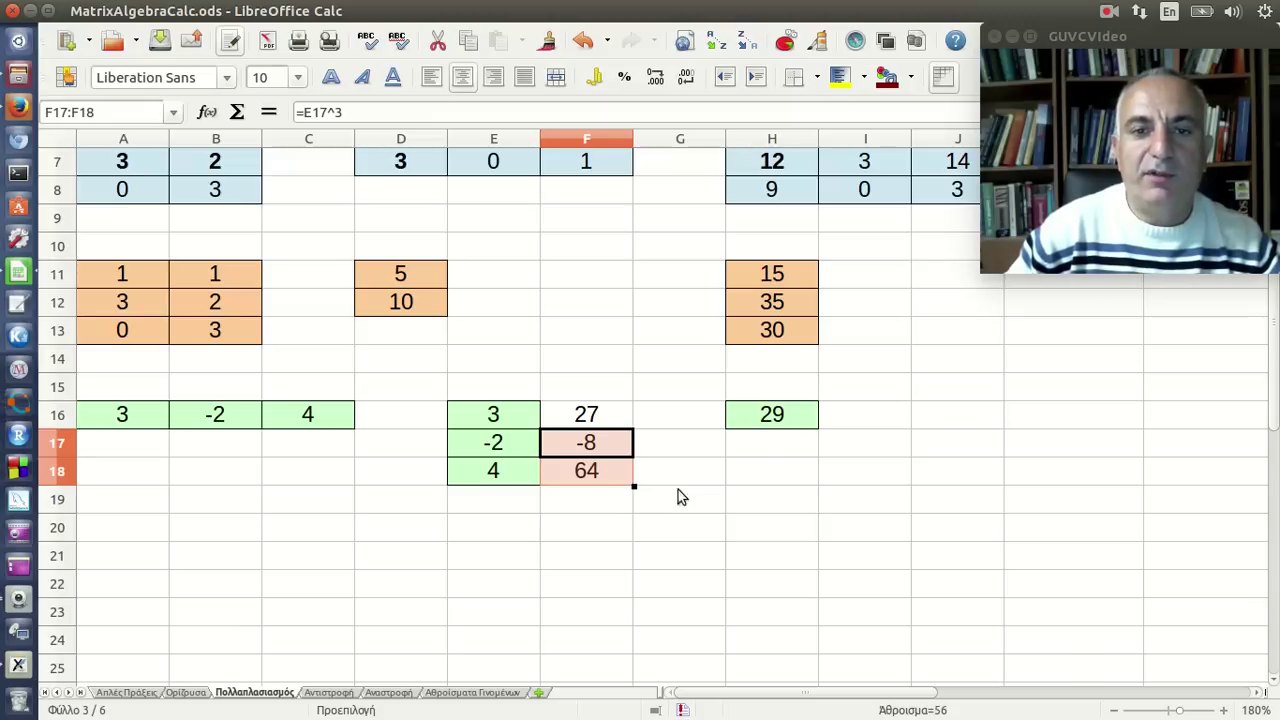
pyautogui.click(761, 428)
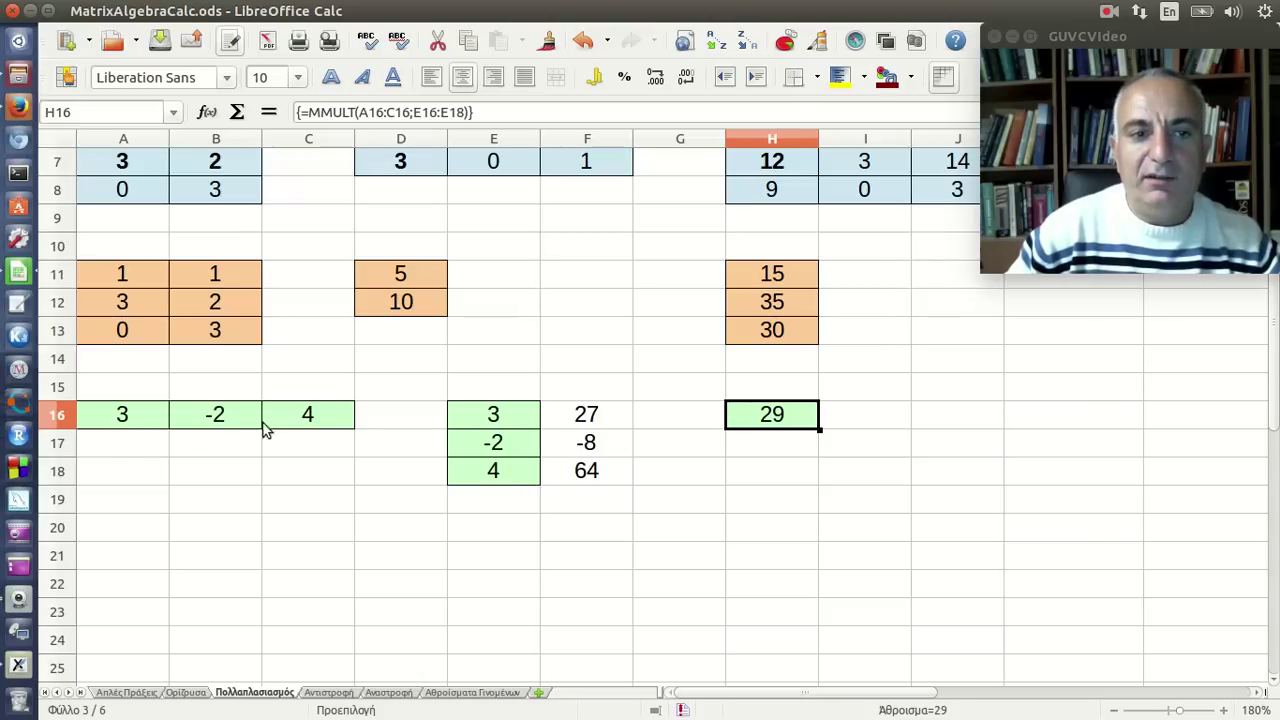
# Change the exponent from ^3 to ^2 in F16, F17 and F18, giving 9, 4 and 16.
pyautogui.click(599, 418)
pyautogui.click(360, 113)
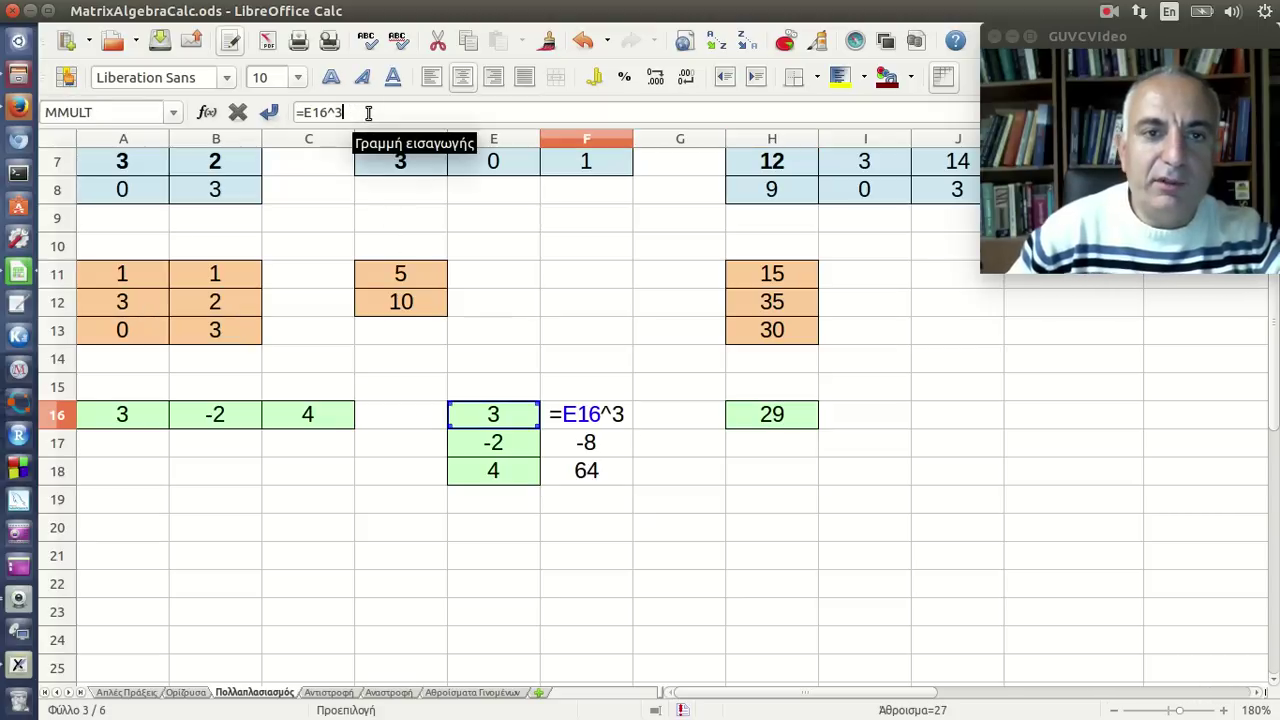
pyautogui.press('BackSpace')
pyautogui.write('2')
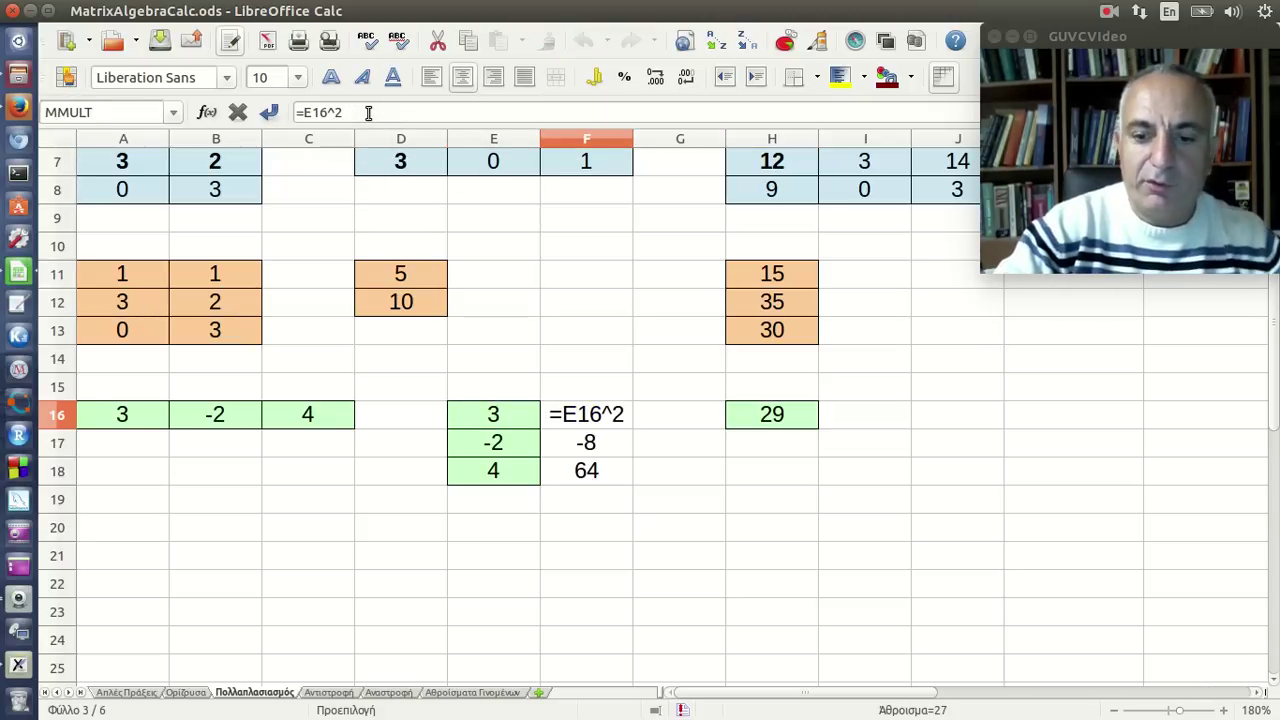
pyautogui.press('Return')
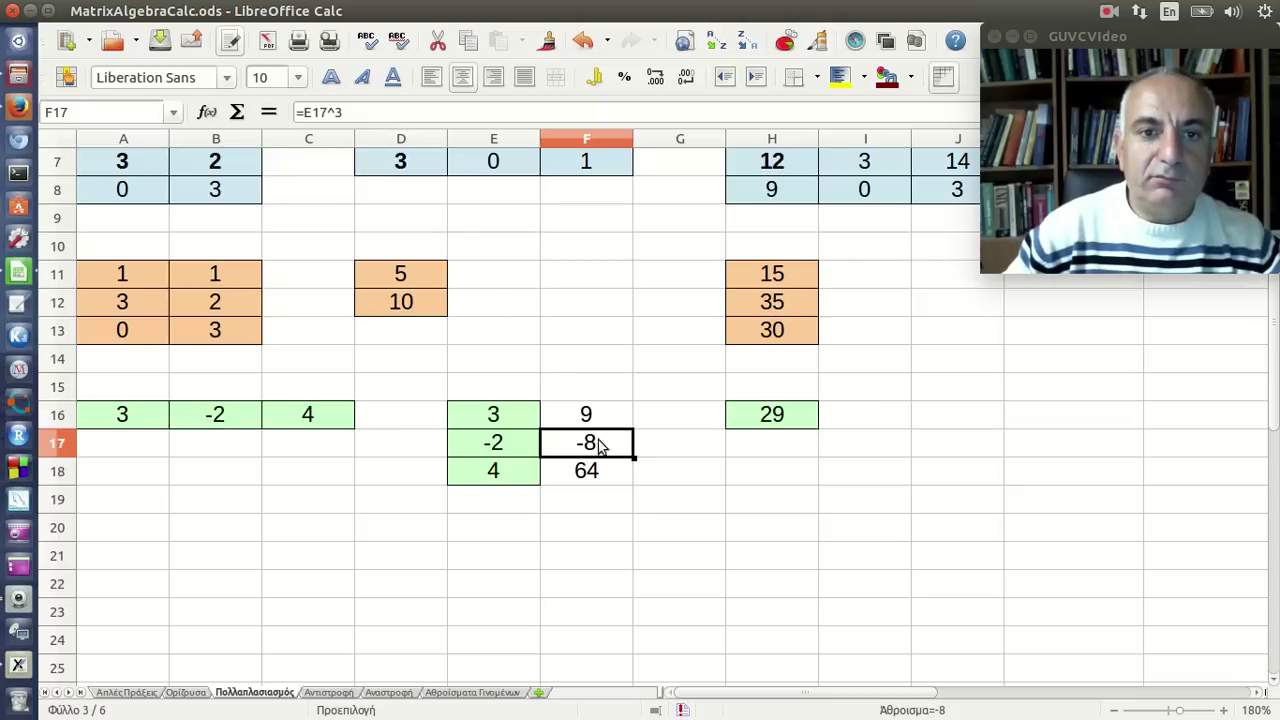
pyautogui.click(352, 116)
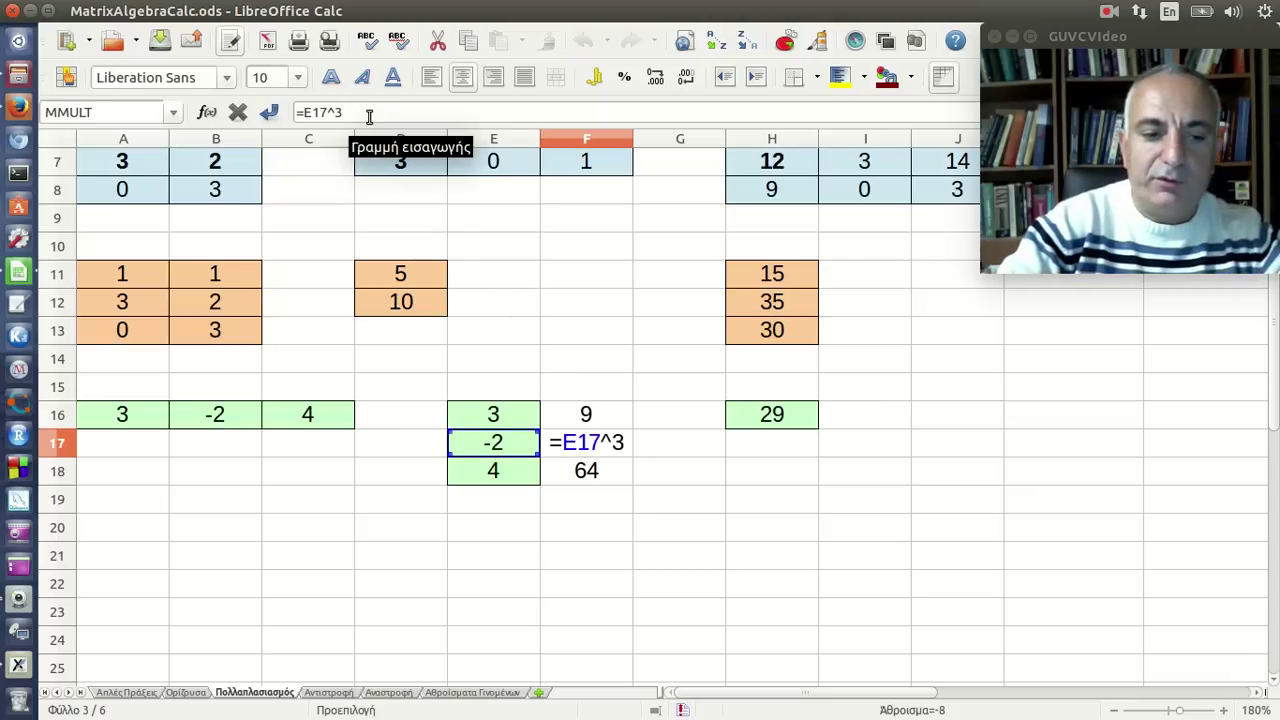
pyautogui.press('BackSpace')
pyautogui.write('2')
pyautogui.press('Return')
pyautogui.click(369, 116)
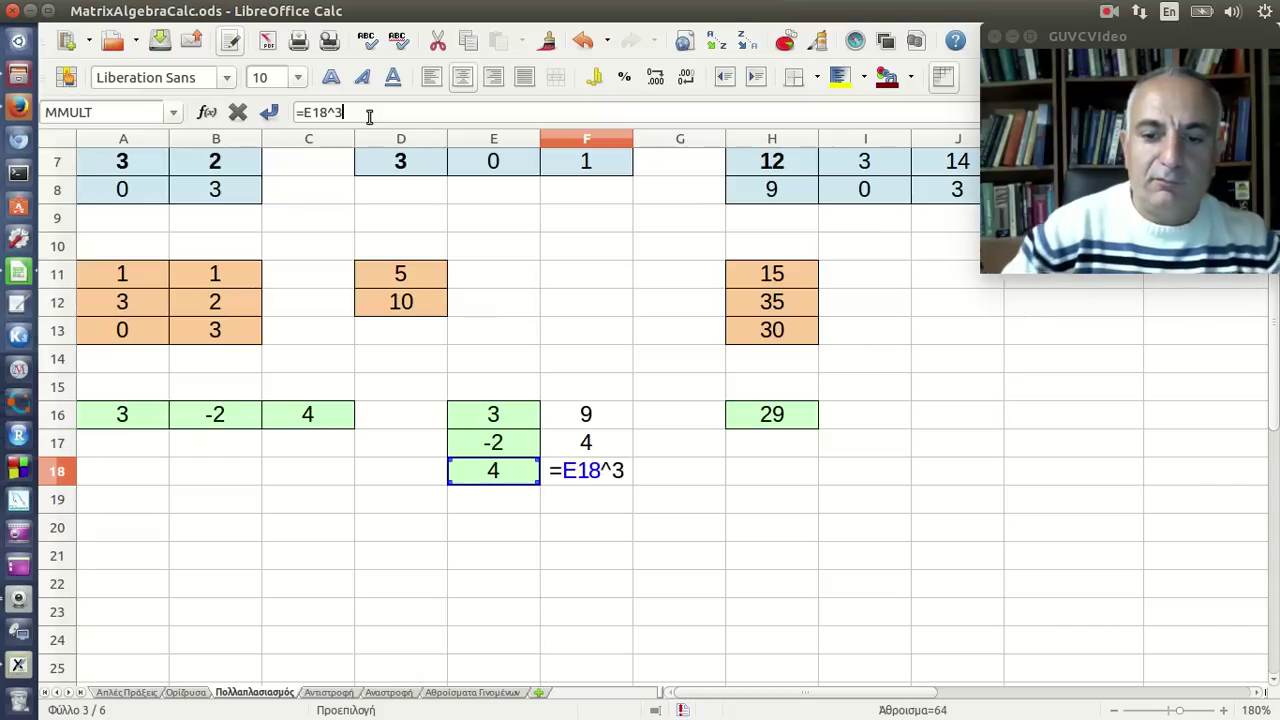
pyautogui.press('BackSpace')
pyautogui.write('2')
pyautogui.press('Return')
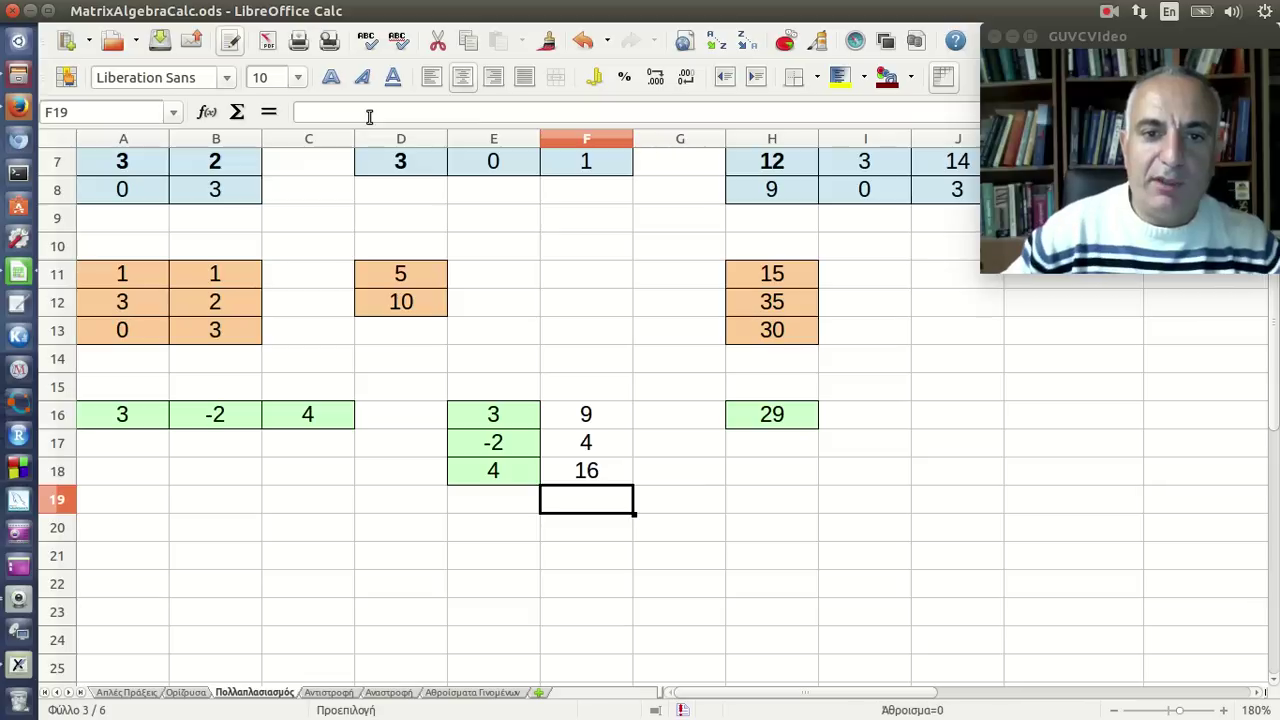
# Check which cell the squared formula in F16 references, leaving it unchanged.
pyautogui.click(600, 412)
pyautogui.press('F2')
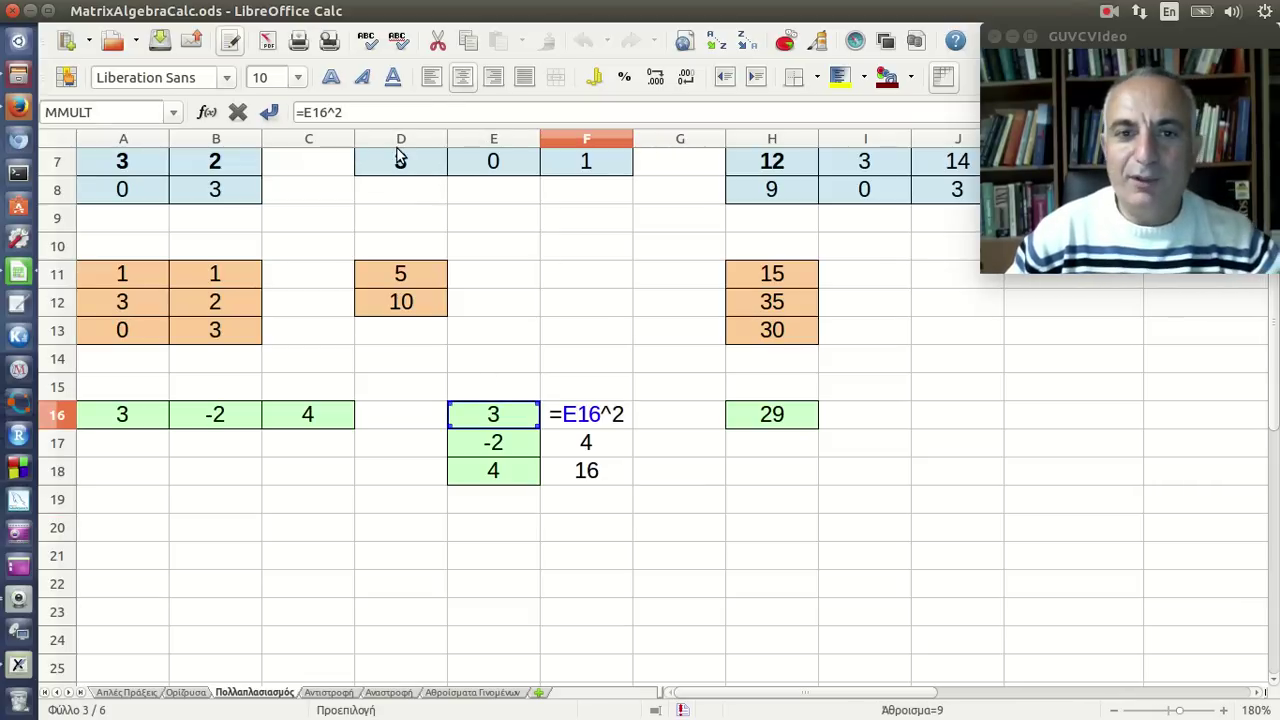
pyautogui.press('Return')
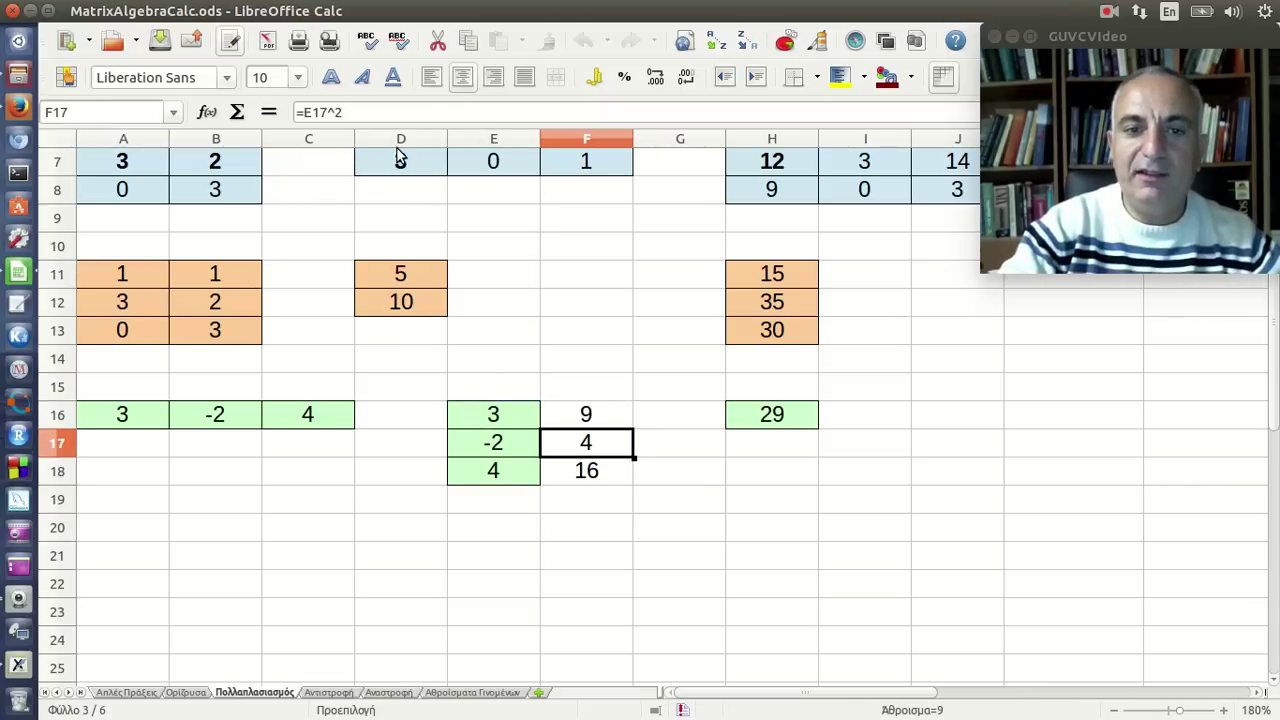
pyautogui.press('Up')
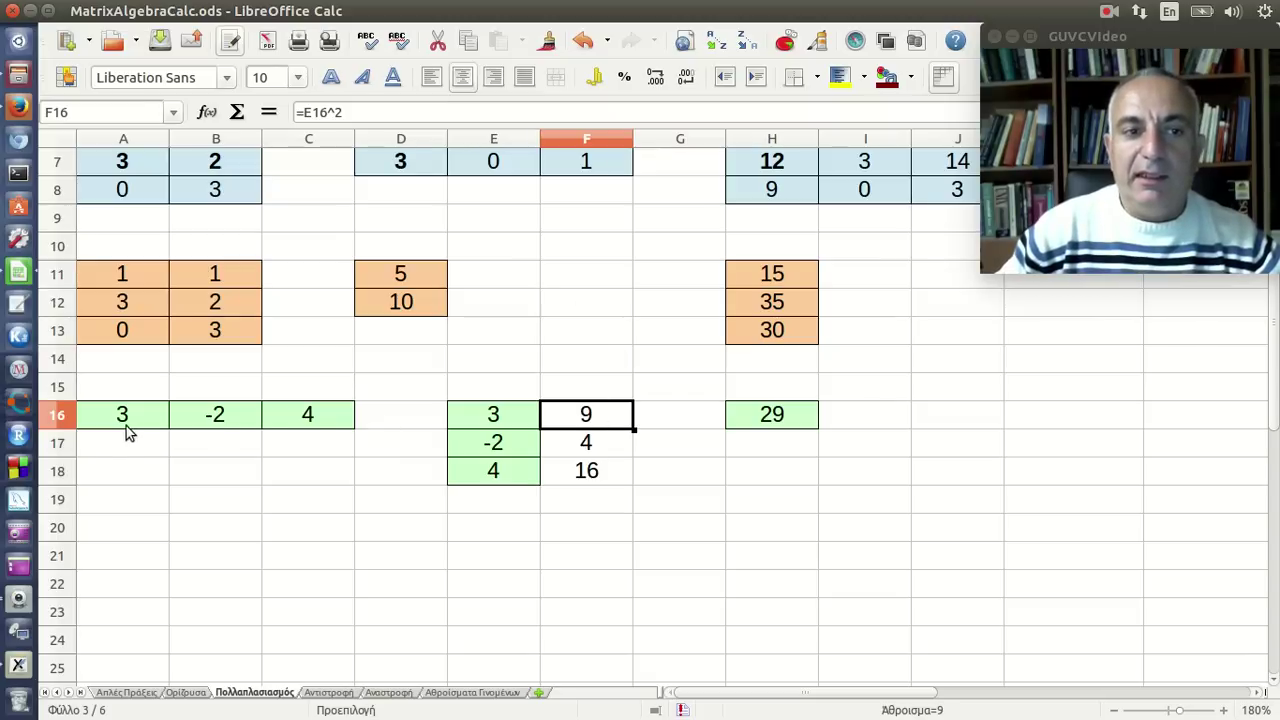
# Match A16:C16 against E16:E18 and their squares in column F.
pyautogui.click(124, 424)
pyautogui.click(498, 412)
pyautogui.click(587, 421)
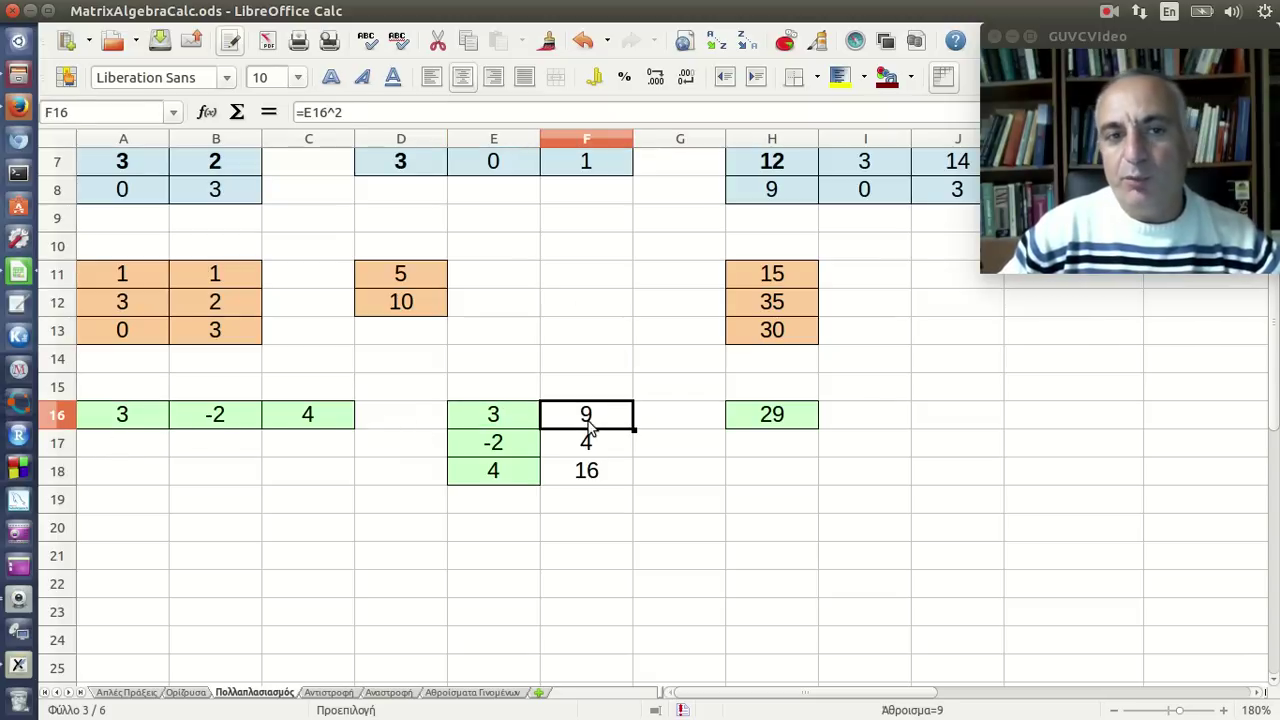
pyautogui.click(241, 421)
pyautogui.press('Right')
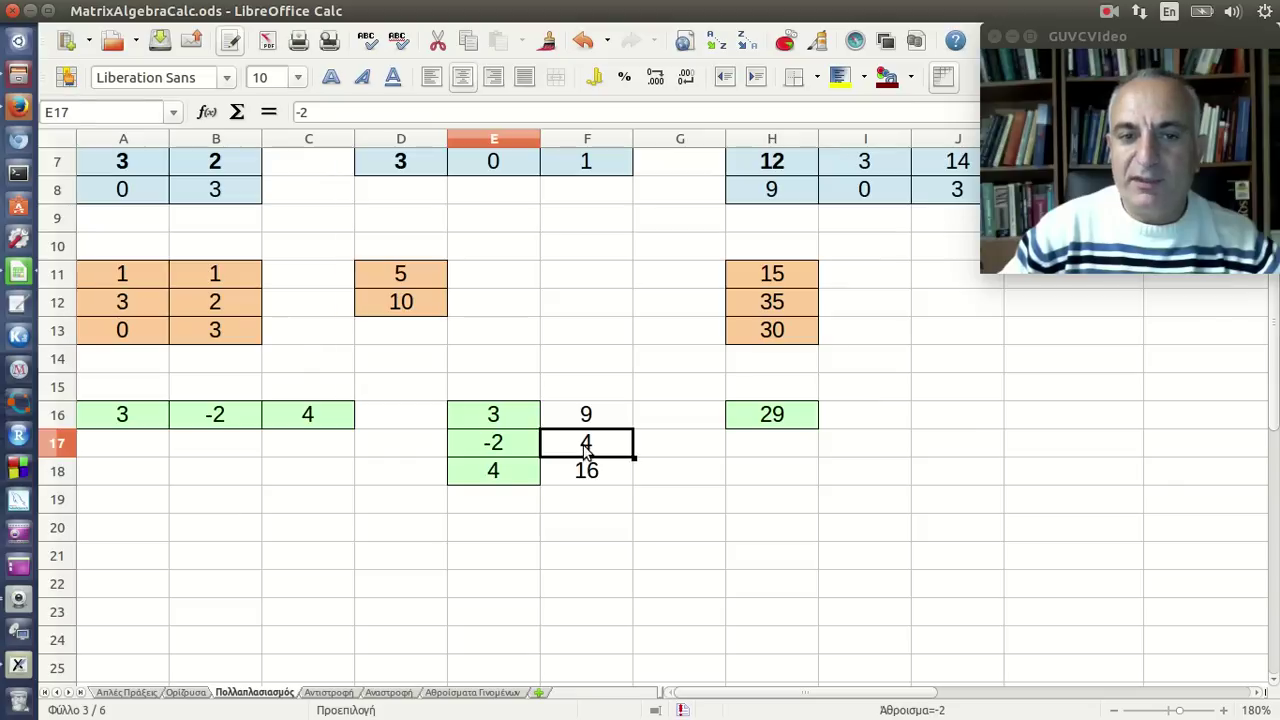
pyautogui.click(313, 415)
pyautogui.click(508, 470)
pyautogui.click(600, 478)
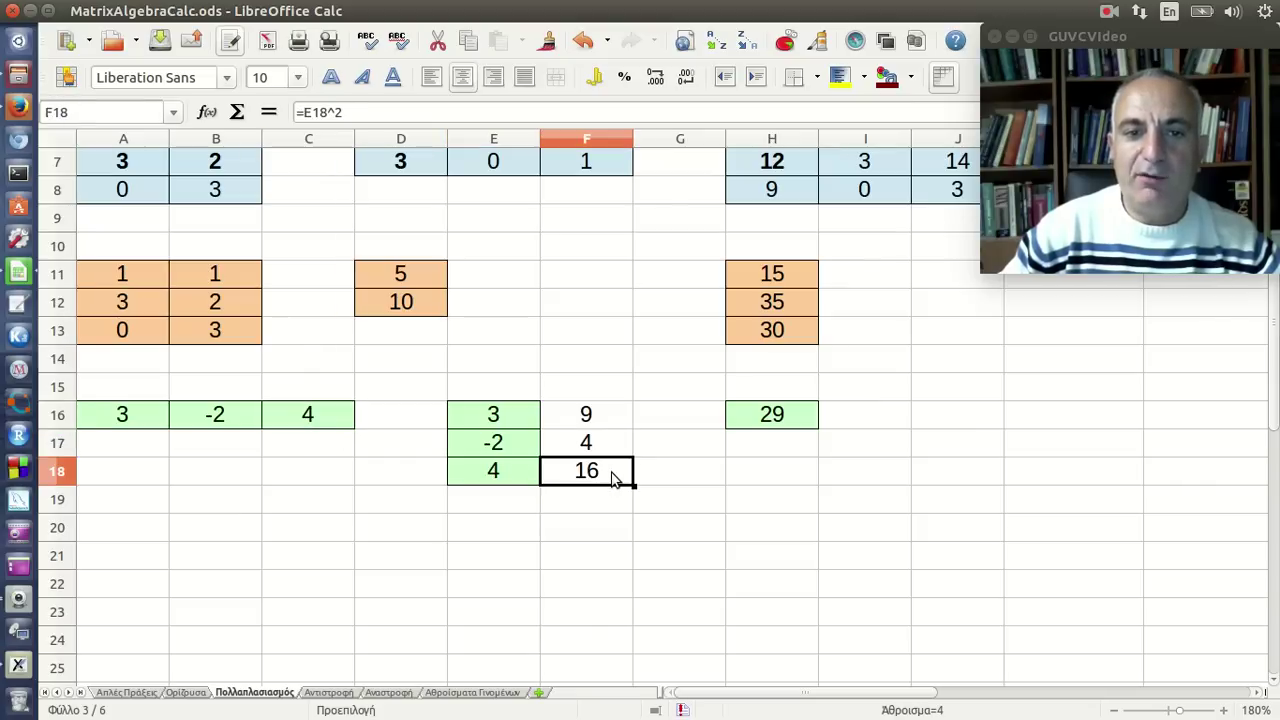
# Total the squares with =SUM(F16:F18) in F19 and compare its 29 with H16.
pyautogui.click(600, 505)
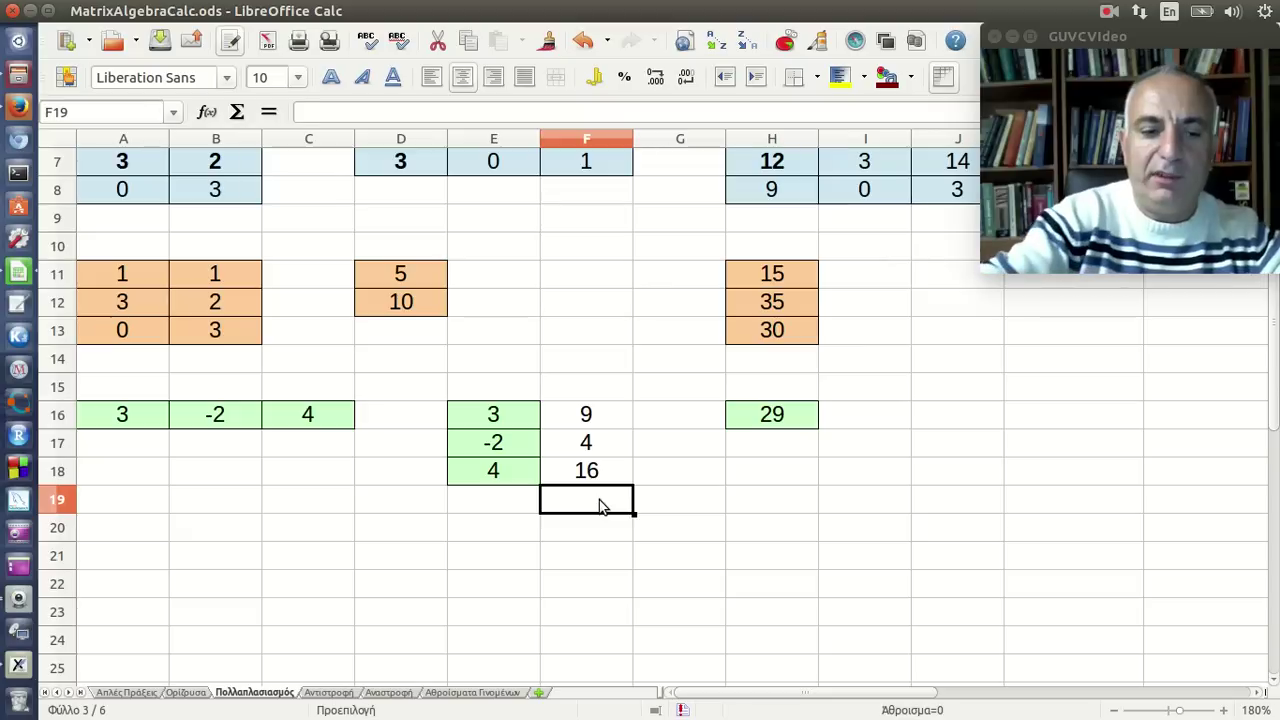
pyautogui.write('=sum(')
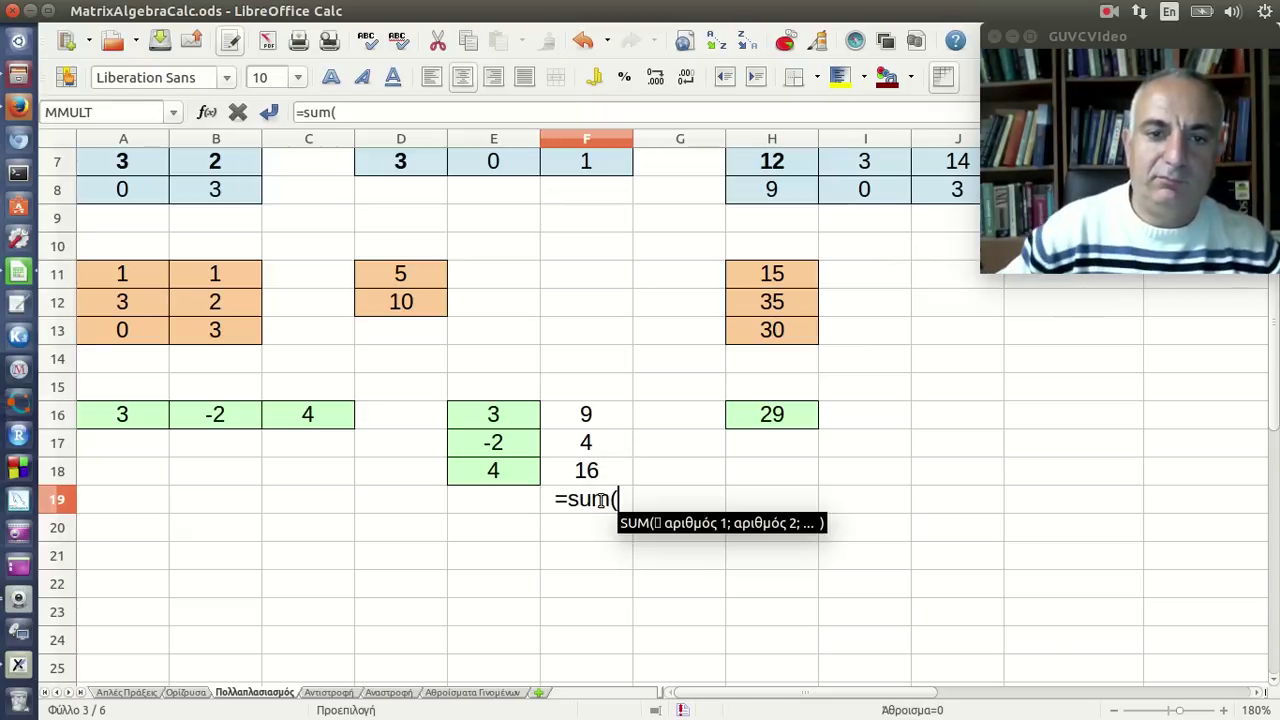
pyautogui.moveTo(590, 415); pyautogui.dragTo(643, 480)
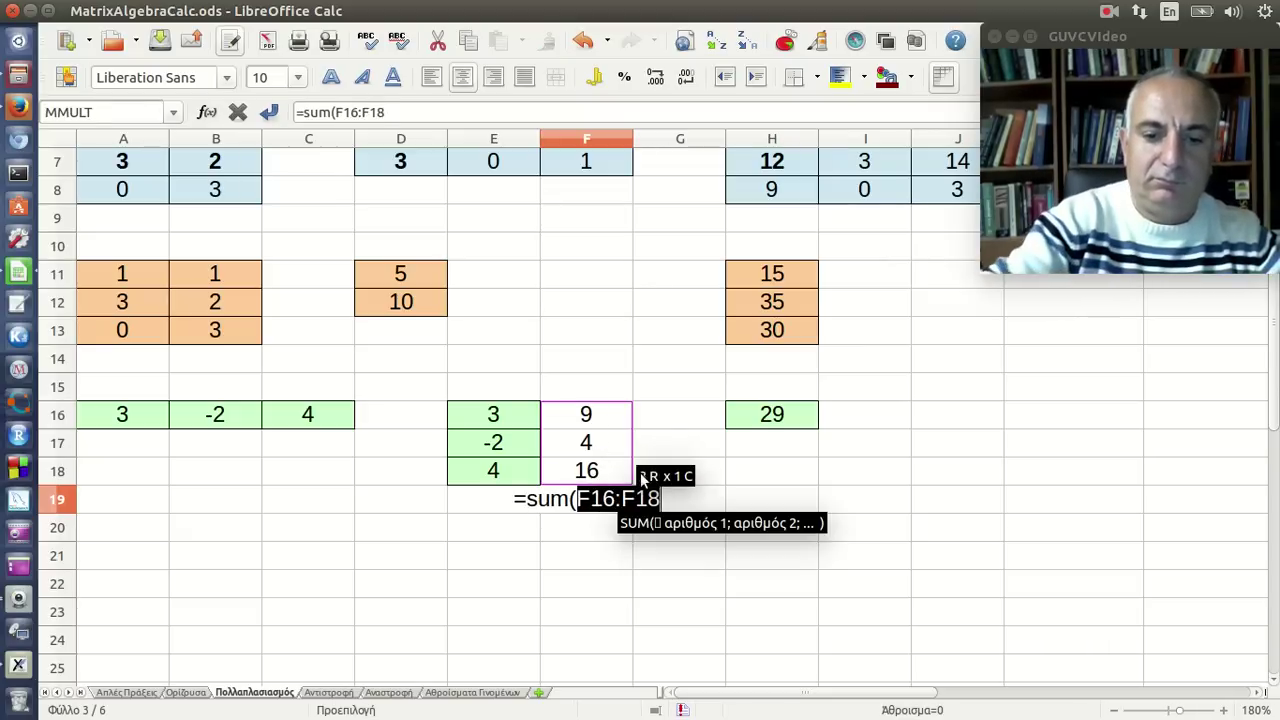
pyautogui.write(')')
pyautogui.press('Return')
pyautogui.click(617, 499)
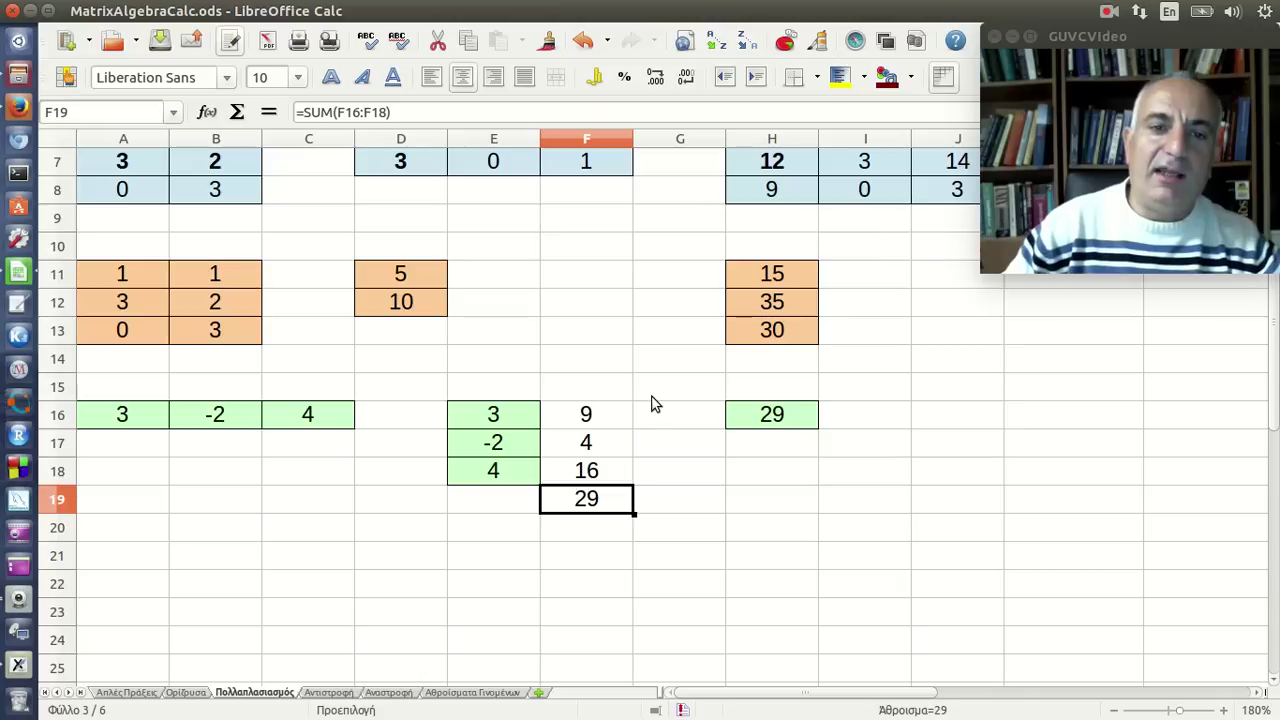
pyautogui.moveTo(586, 414); pyautogui.dragTo(590, 478)
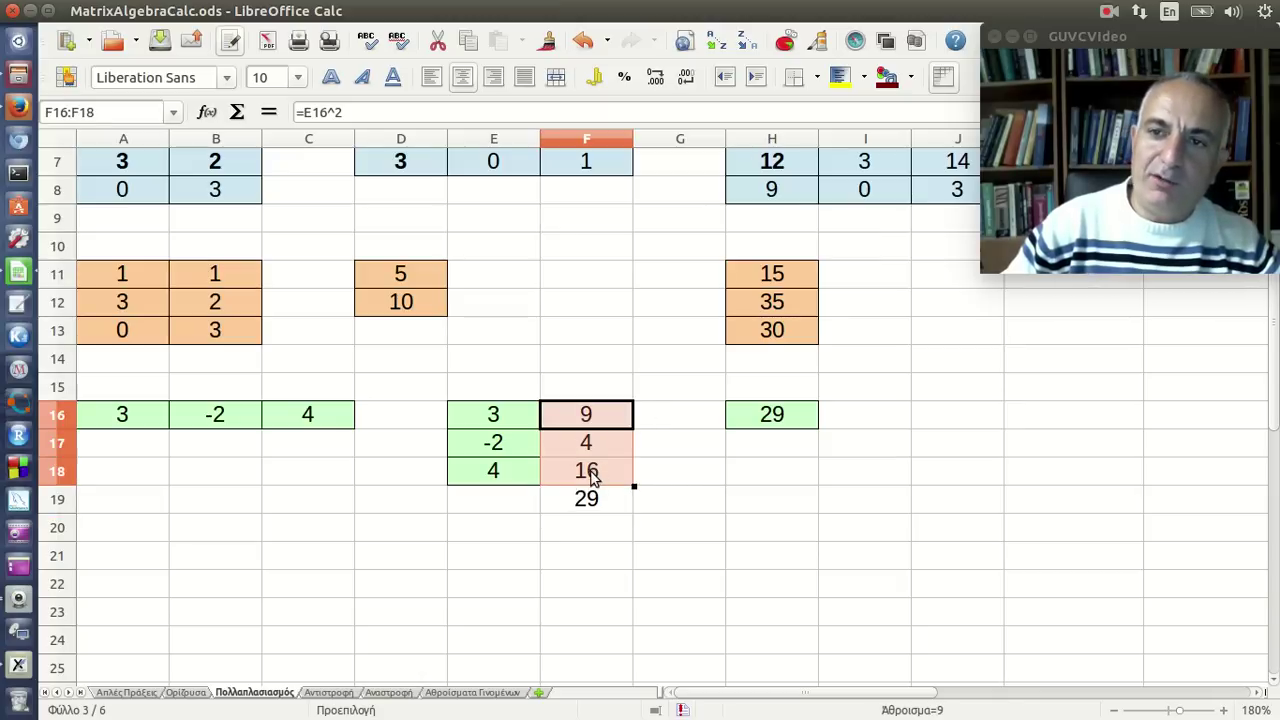
pyautogui.click(760, 426)
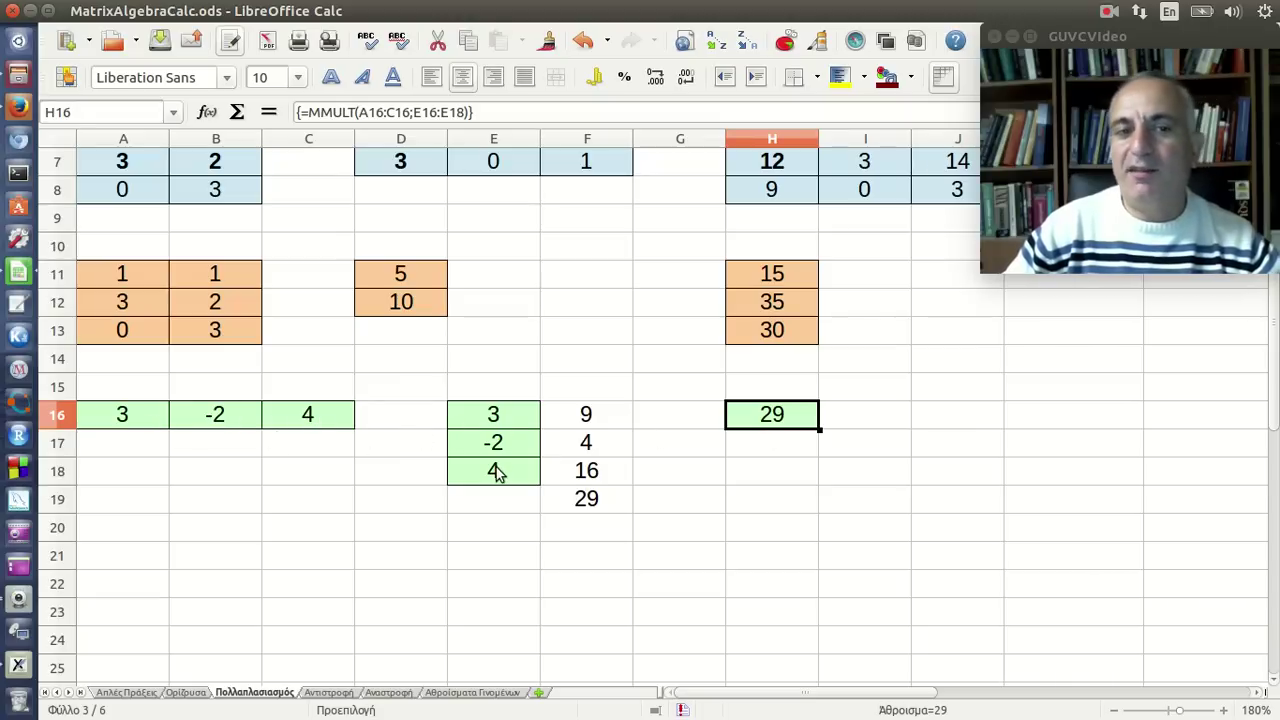
# Review MMULT's arguments in the Function Wizard, cancel, then go to the Αντιστροφή sheet.
pyautogui.click(207, 112)
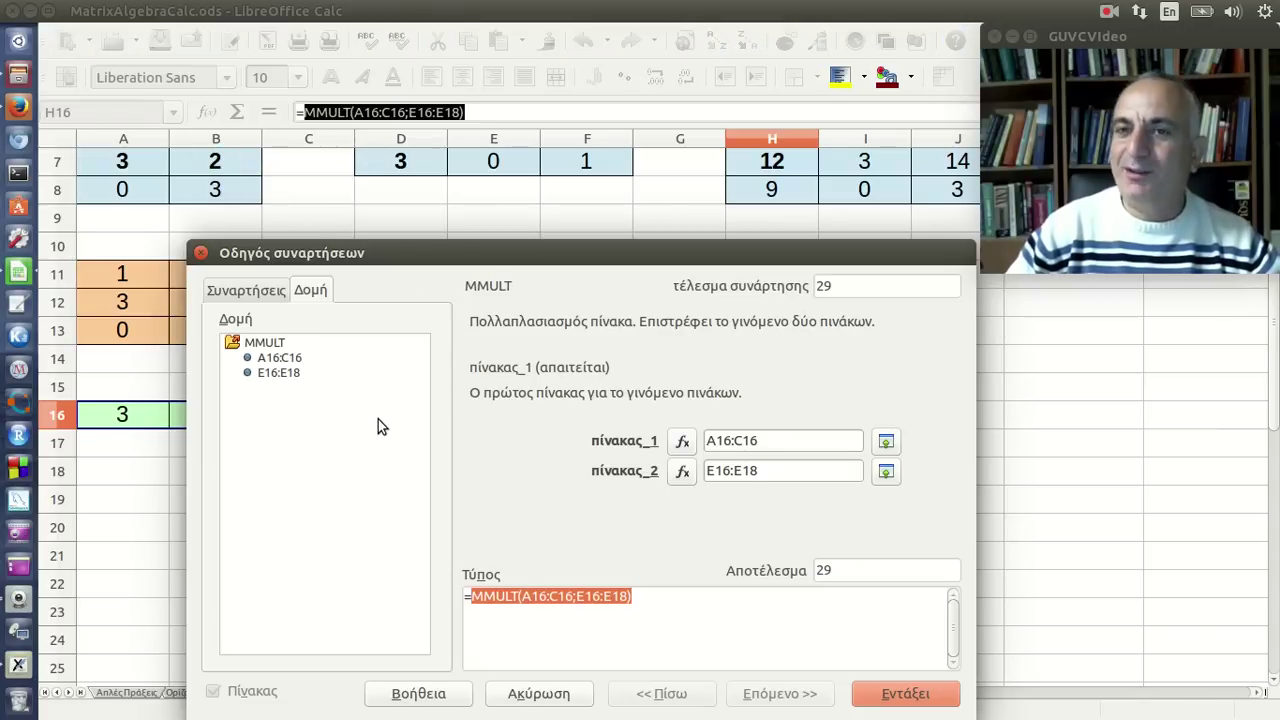
pyautogui.click(540, 694)
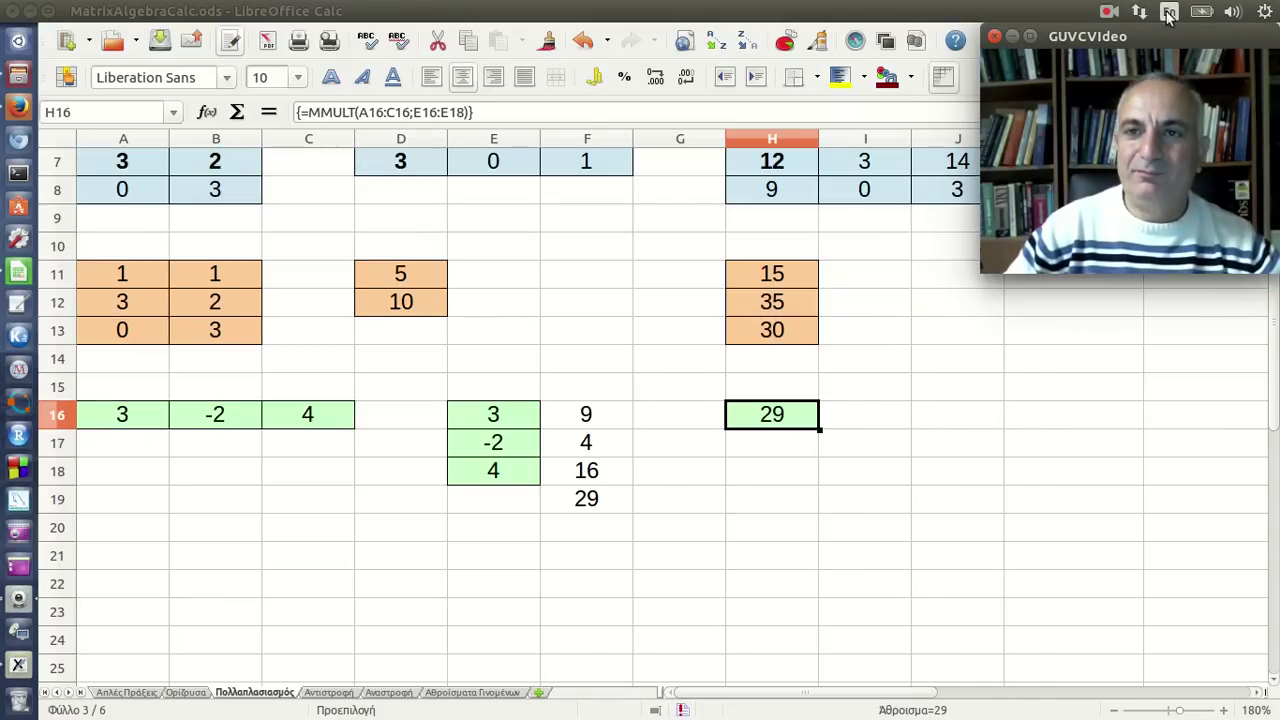
pyautogui.click(1109, 11)
pyautogui.click(1170, 55)
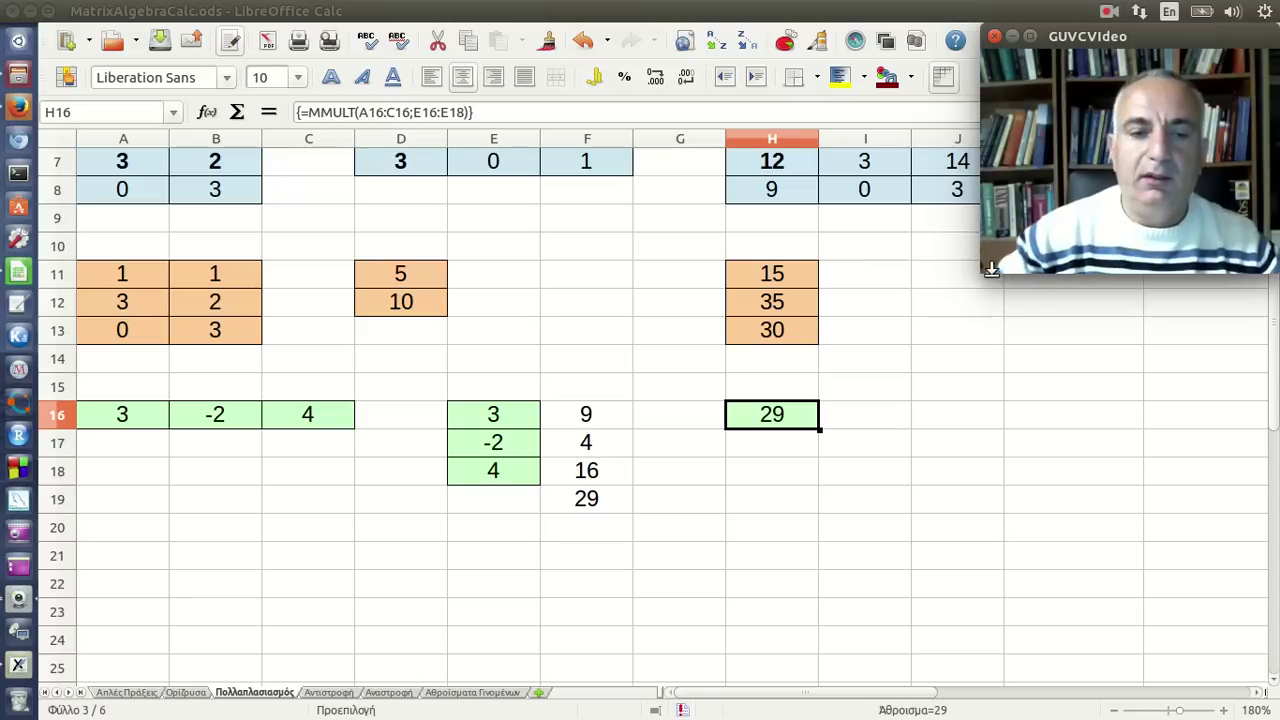
pyautogui.click(350, 690)
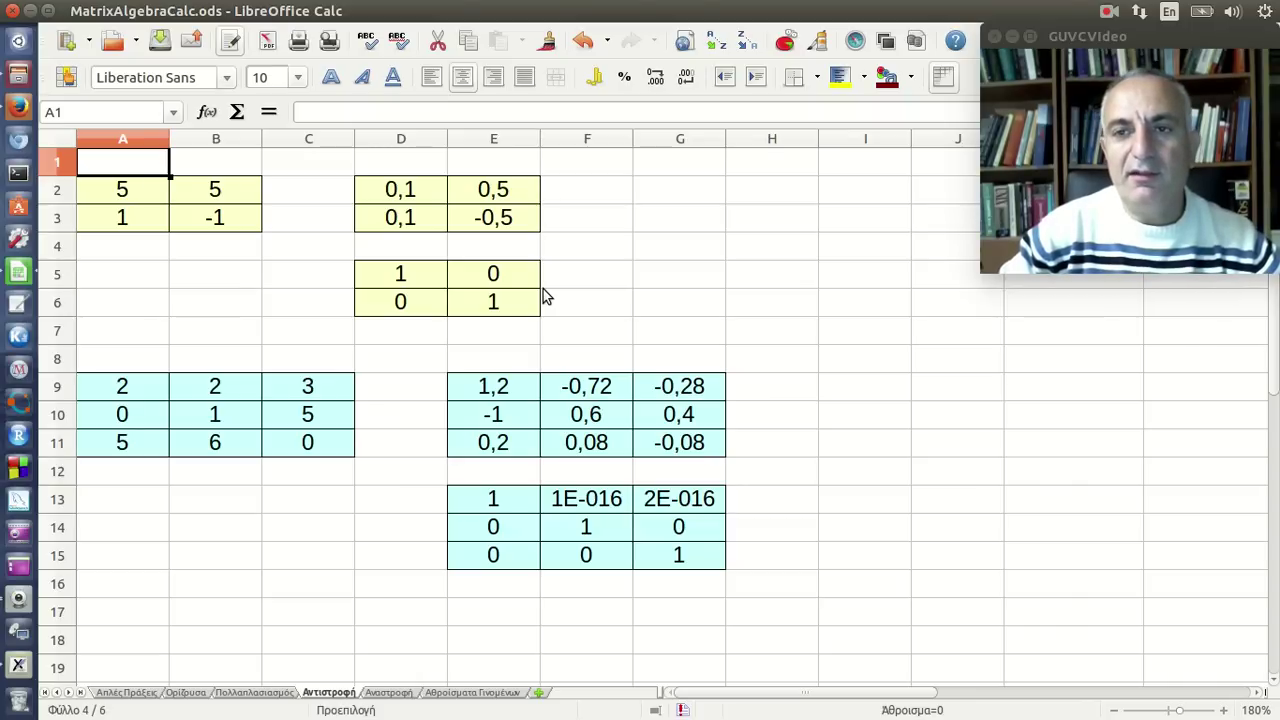
pyautogui.moveTo(423, 277); pyautogui.dragTo(491, 303)
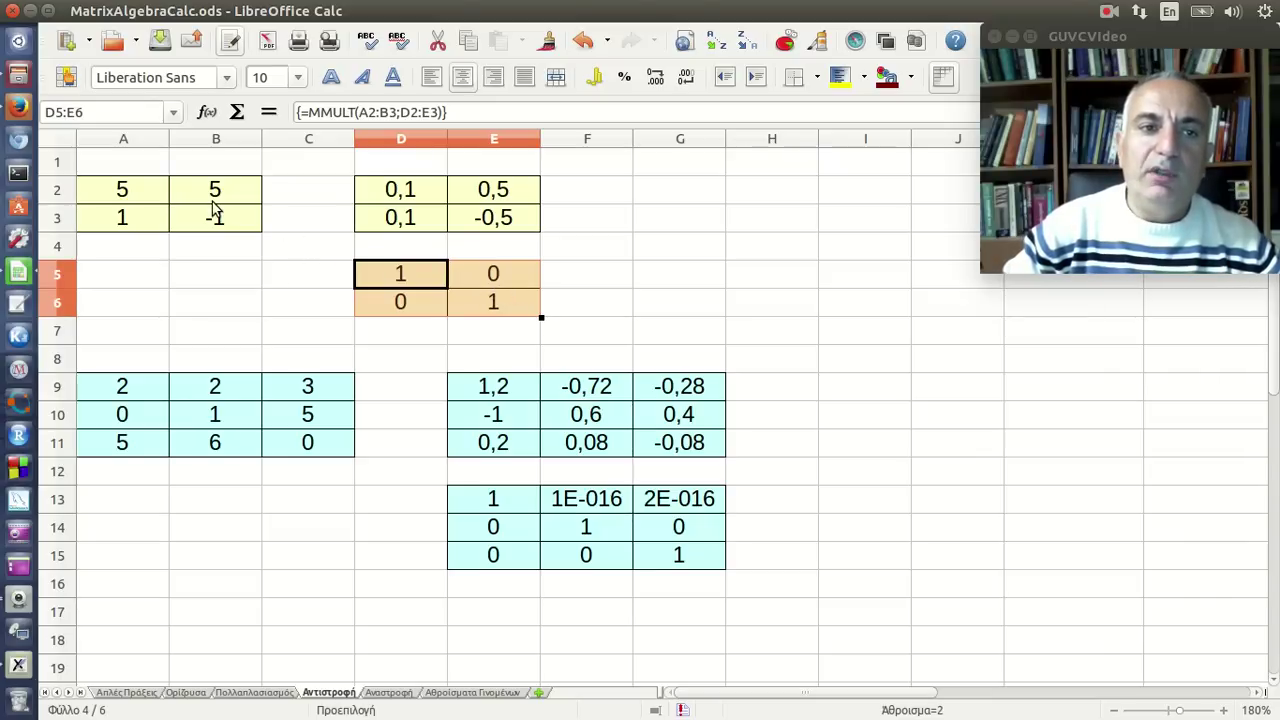
pyautogui.moveTo(148, 191); pyautogui.dragTo(180, 212)
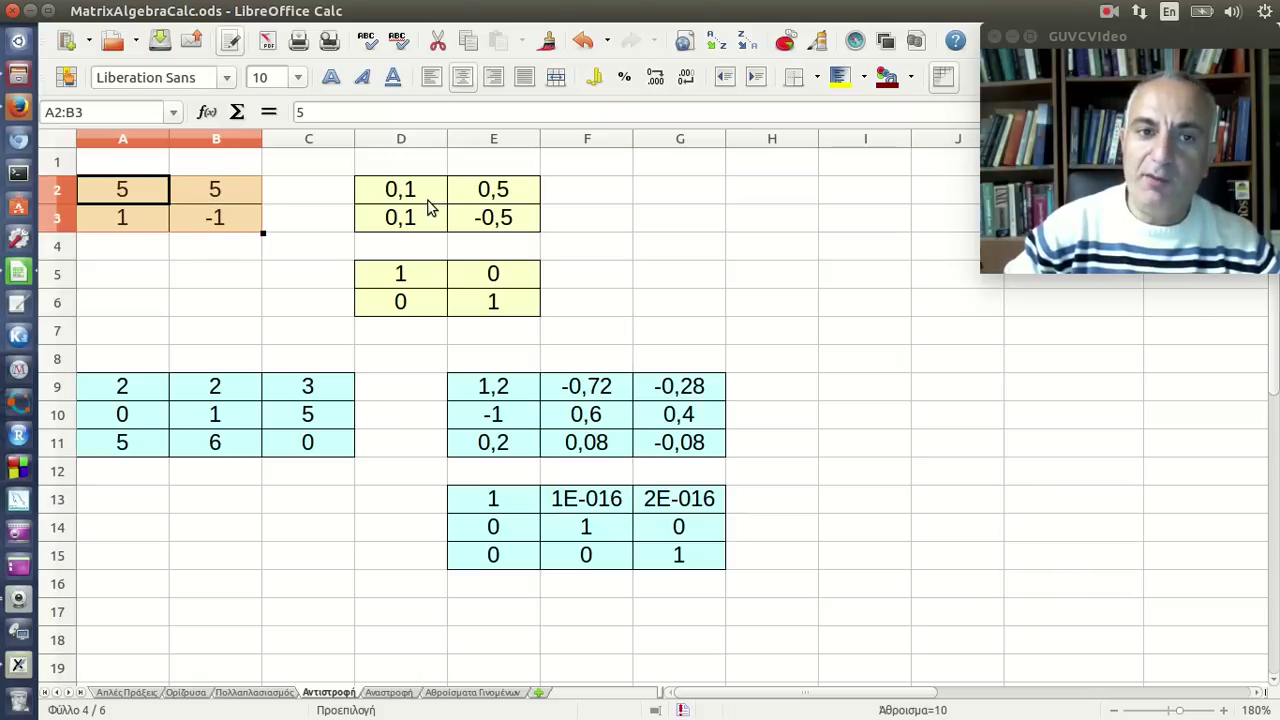
pyautogui.moveTo(151, 185)
pyautogui.mouseDown()
pyautogui.moveTo(215, 228)
pyautogui.moveTo(171, 194)
pyautogui.mouseUp()
pyautogui.moveTo(374, 189); pyautogui.dragTo(493, 218)
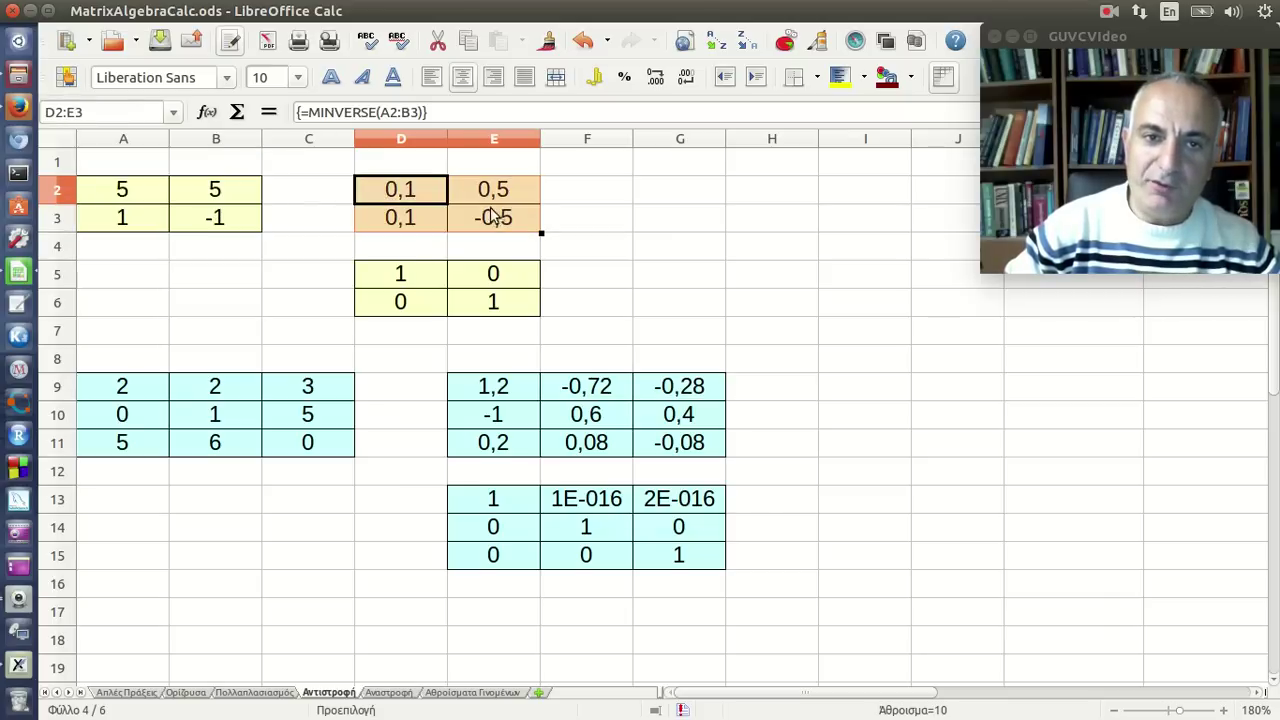
pyautogui.moveTo(423, 266); pyautogui.dragTo(508, 300)
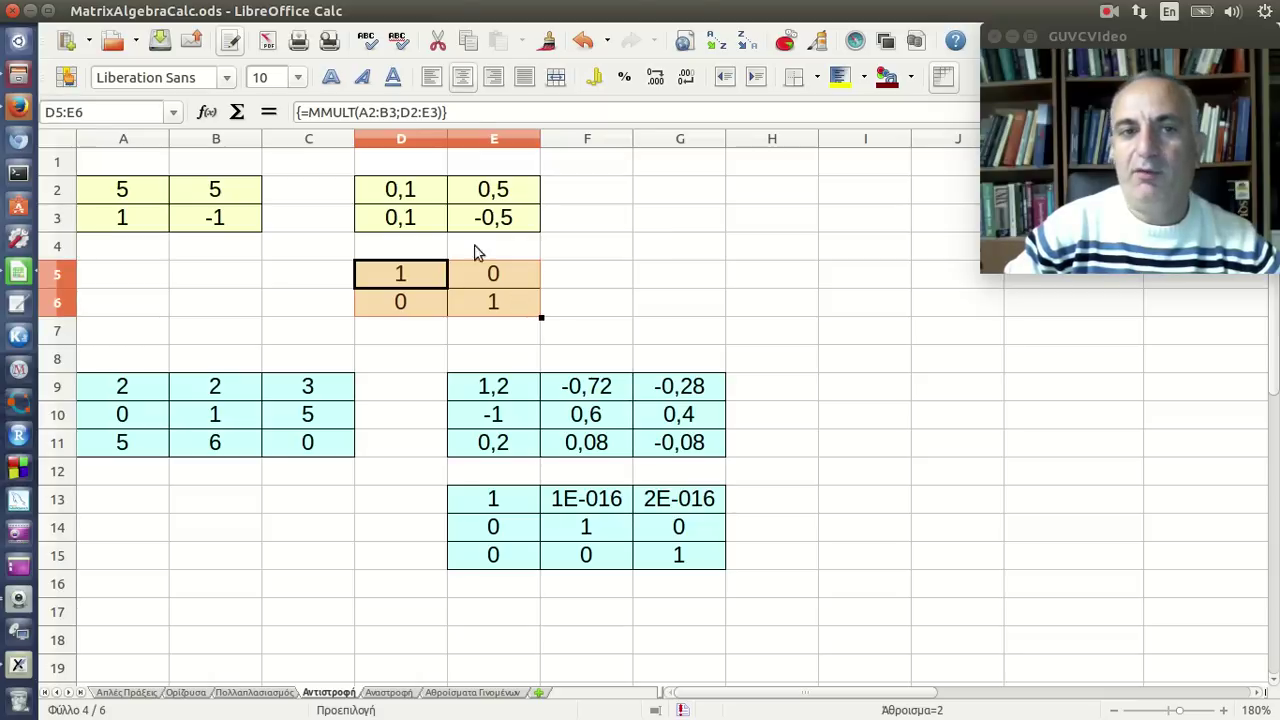
pyautogui.click(530, 194)
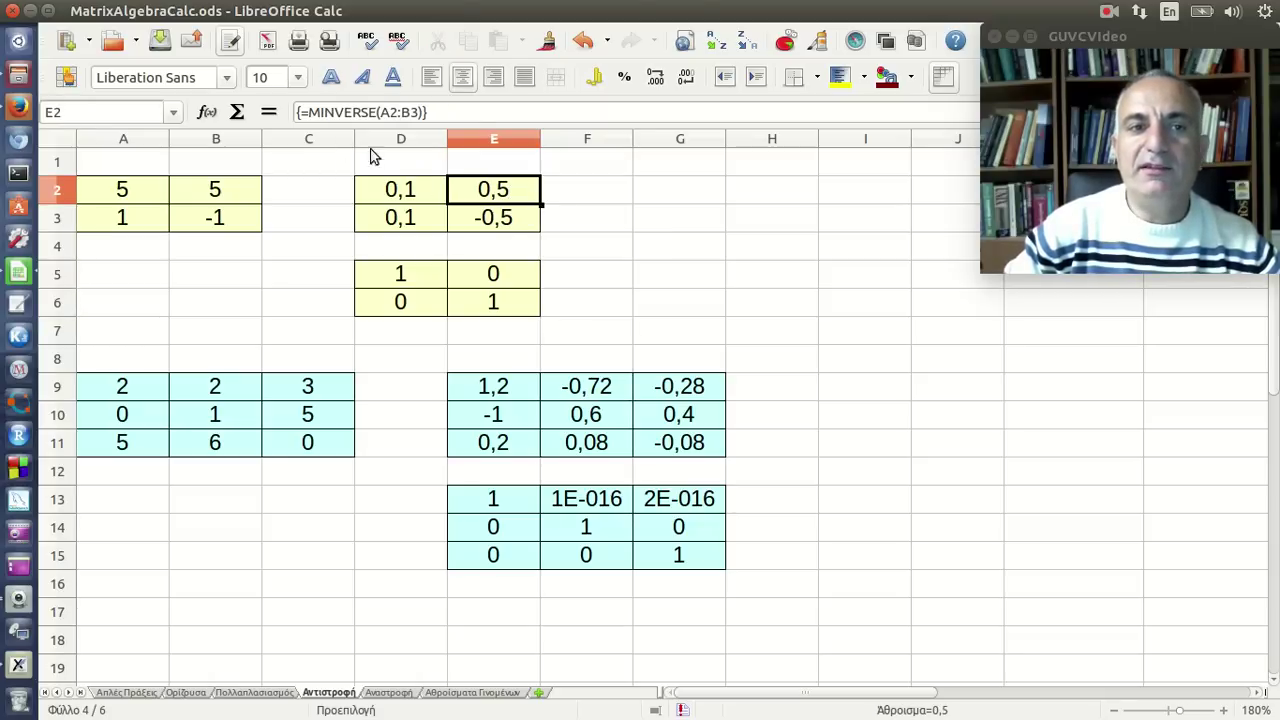
pyautogui.moveTo(400, 198); pyautogui.dragTo(458, 217)
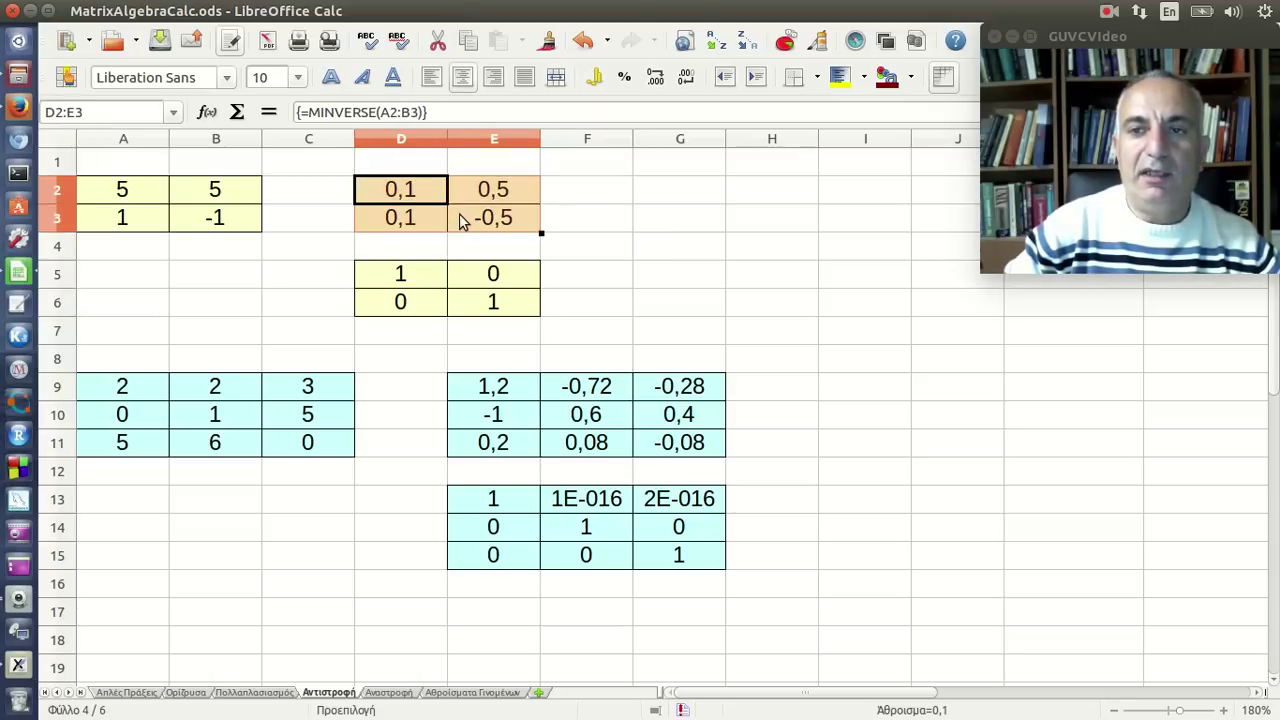
pyautogui.click(212, 114)
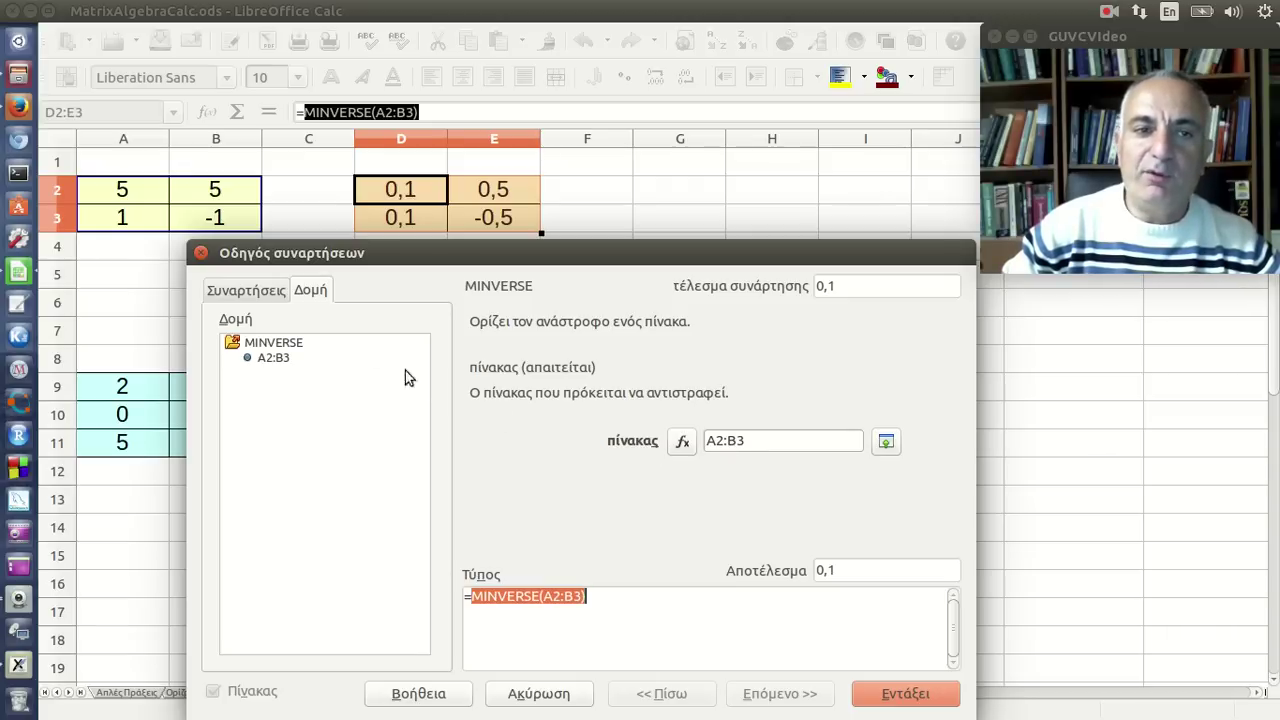
pyautogui.click(201, 252)
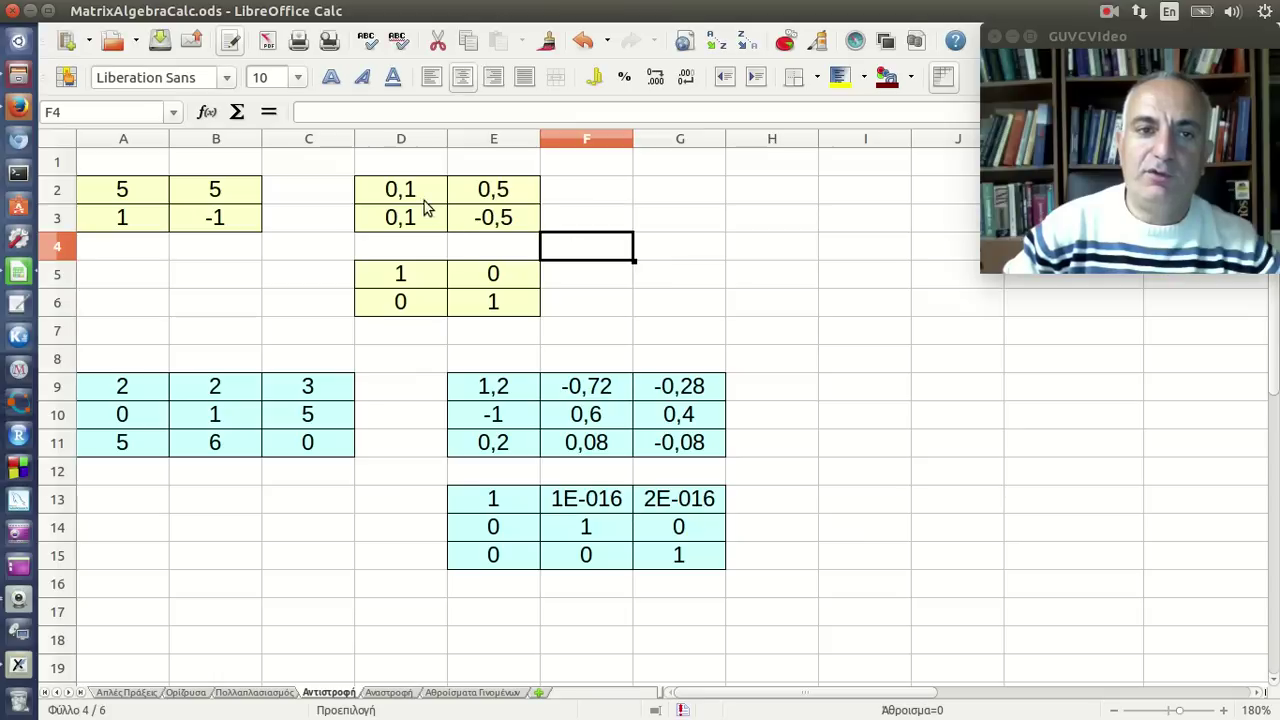
# Clear the old inverse from D2:E3 and reselect D2:E3 as the target.
pyautogui.moveTo(424, 205); pyautogui.dragTo(487, 220)
pyautogui.press('Delete')
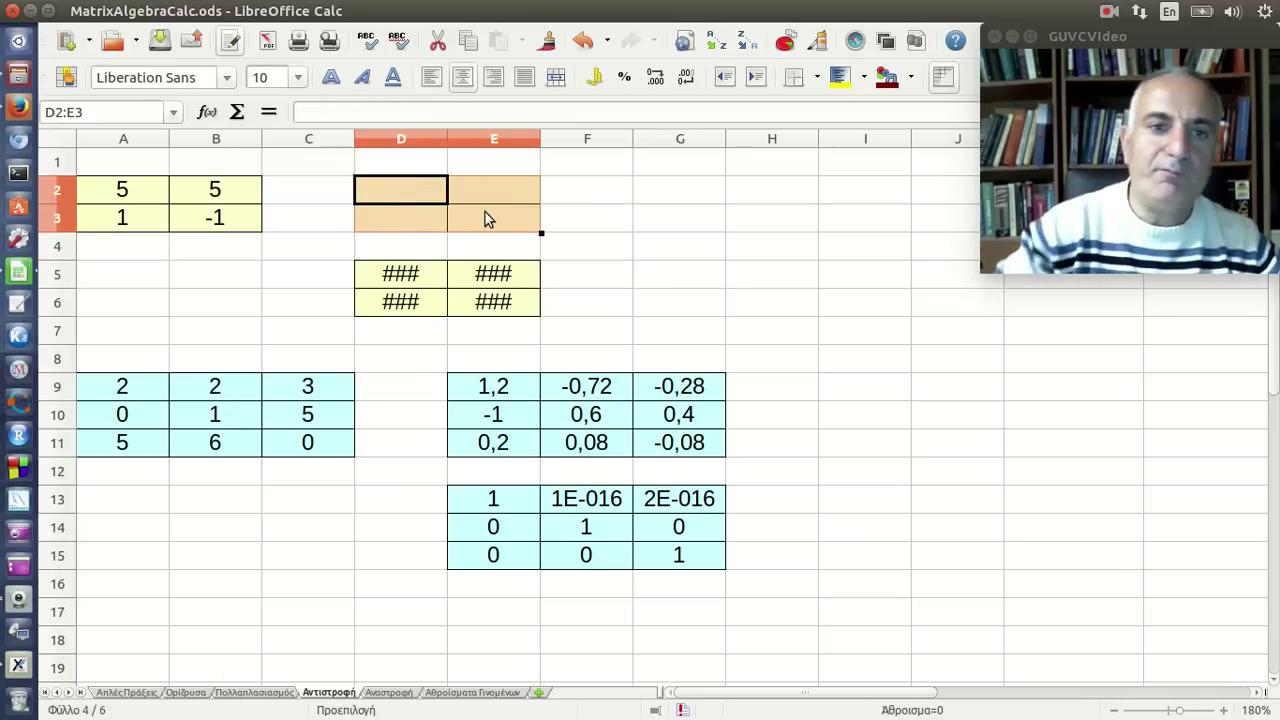
pyautogui.click(621, 213)
pyautogui.moveTo(151, 190); pyautogui.dragTo(188, 218)
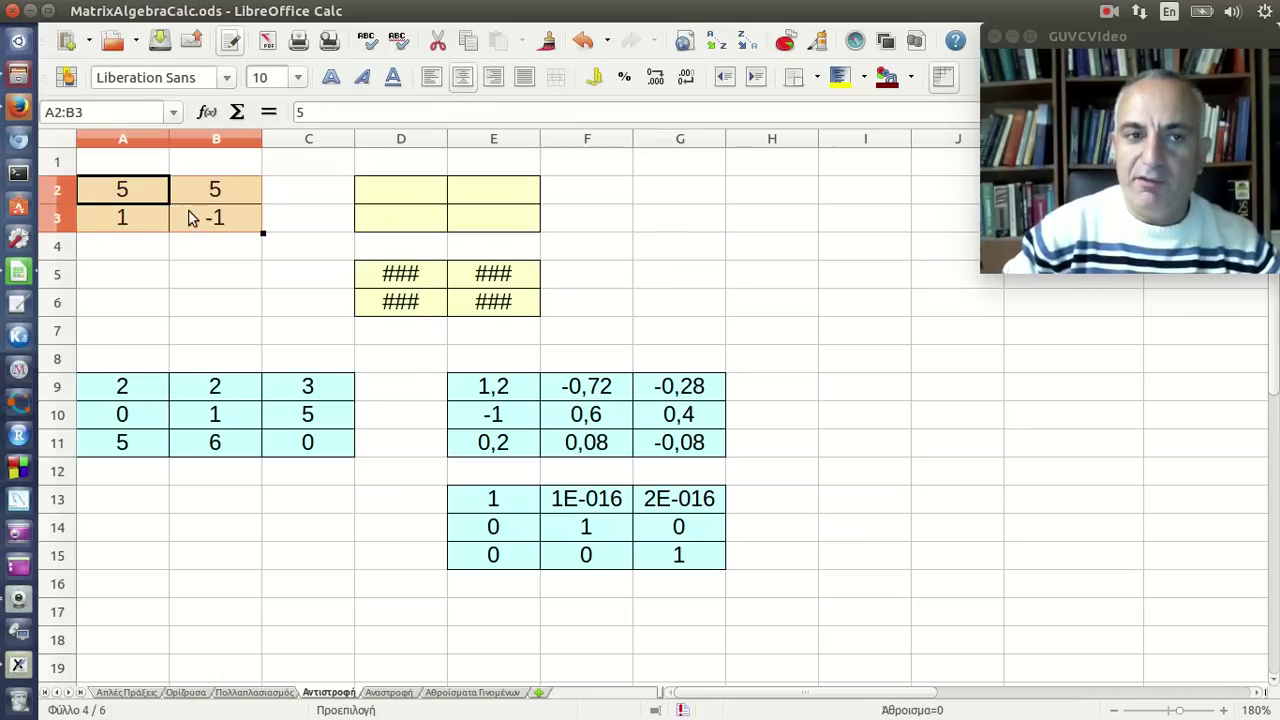
pyautogui.moveTo(389, 197); pyautogui.dragTo(490, 225)
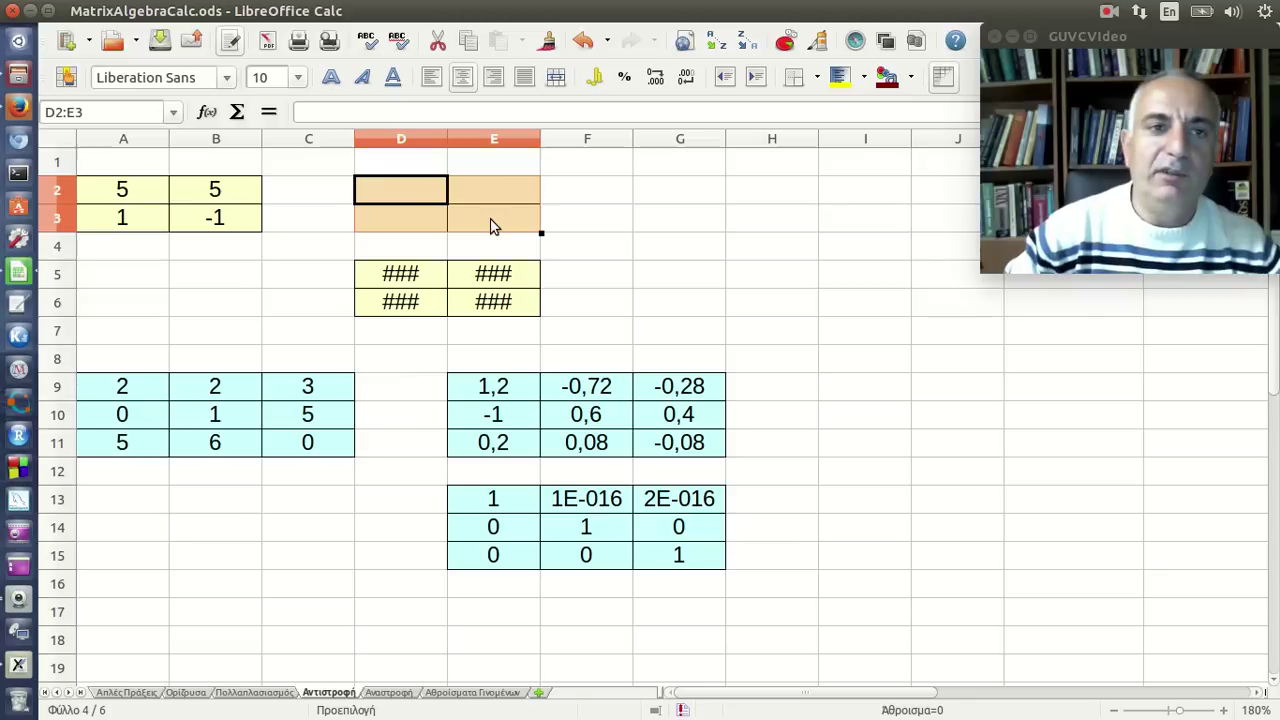
# Enter {=MINVERSE(A2:B3)} into D2:E3 as an array formula through the Function Wizard.
pyautogui.click(207, 112)
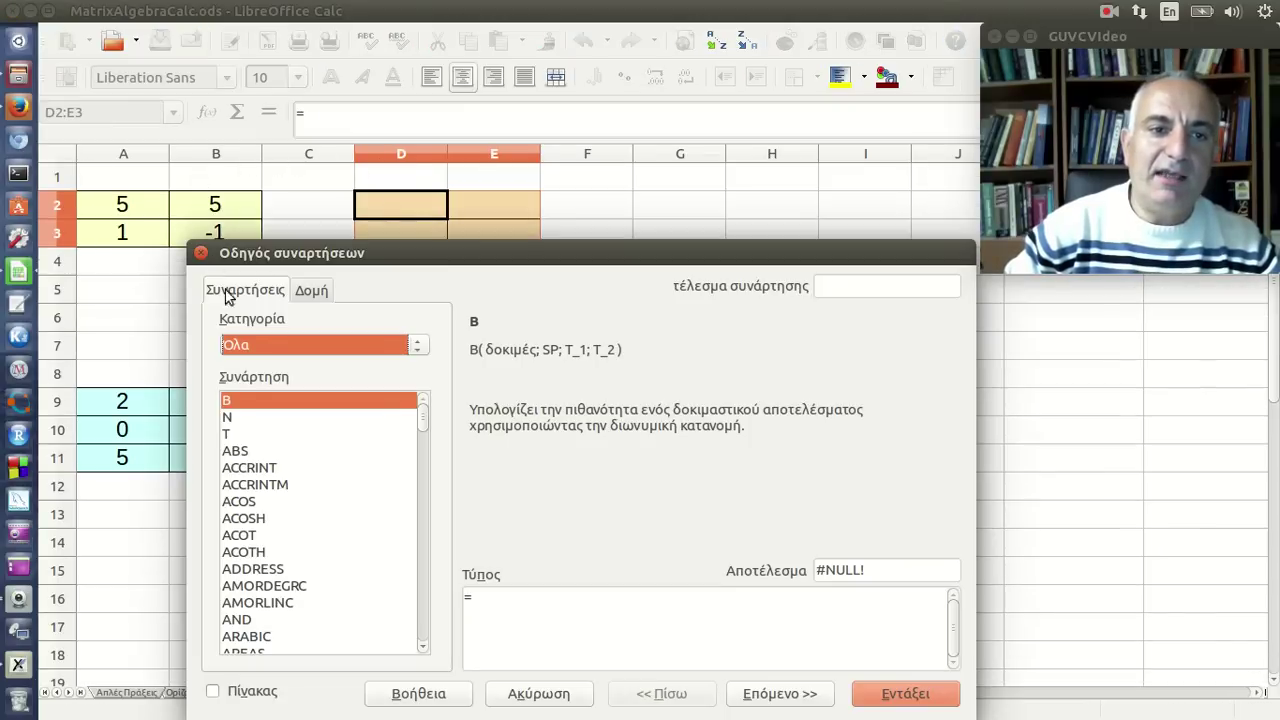
pyautogui.click(267, 343)
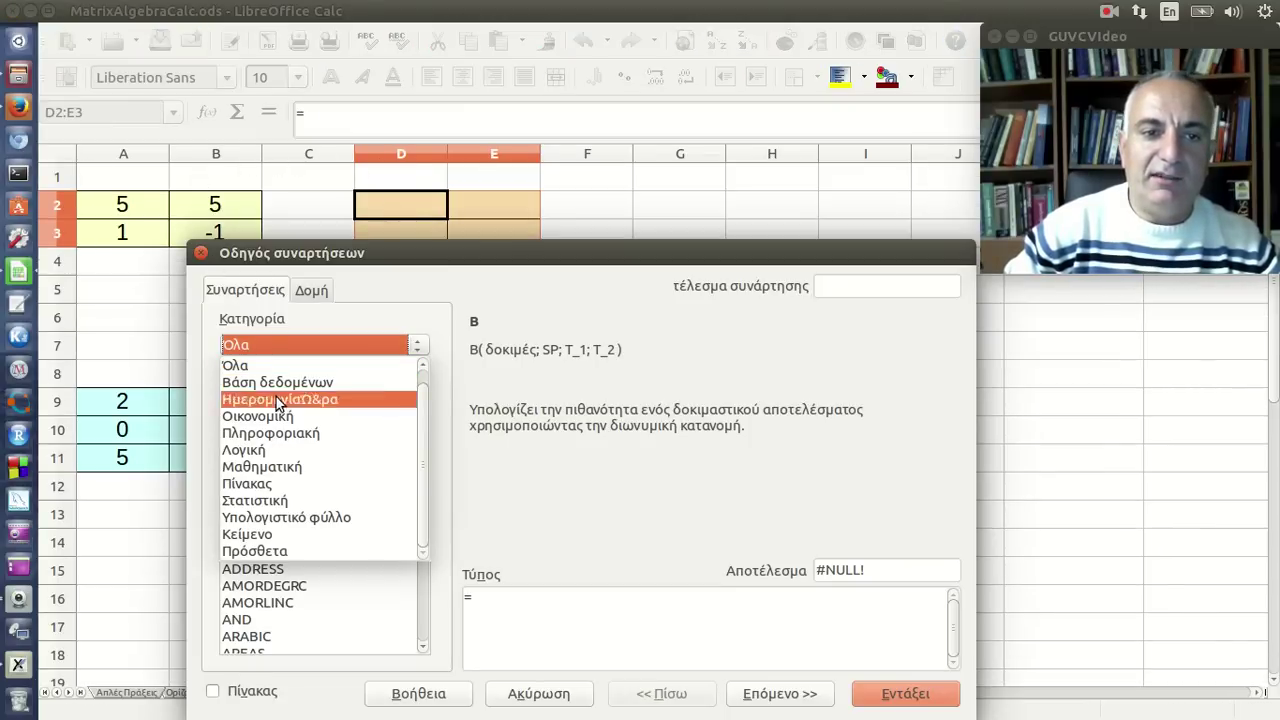
pyautogui.click(291, 484)
pyautogui.click(292, 484)
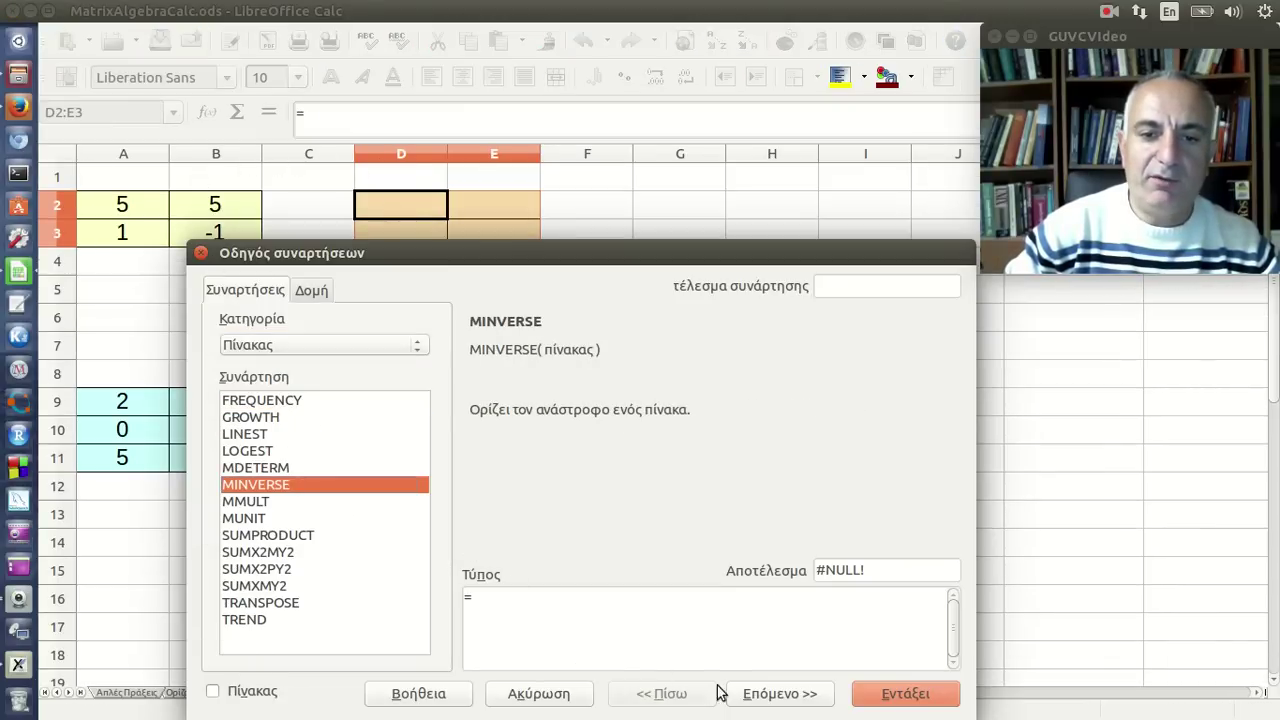
pyautogui.click(755, 693)
pyautogui.click(885, 442)
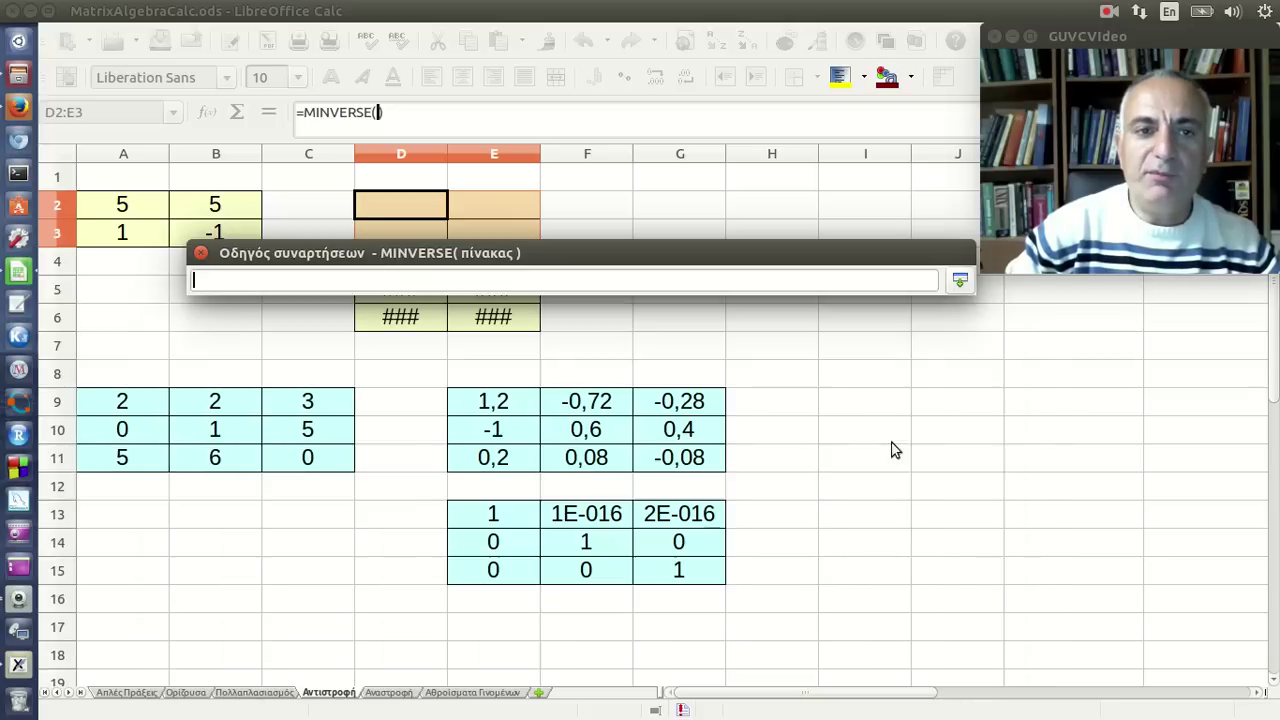
pyautogui.moveTo(144, 209); pyautogui.dragTo(210, 238)
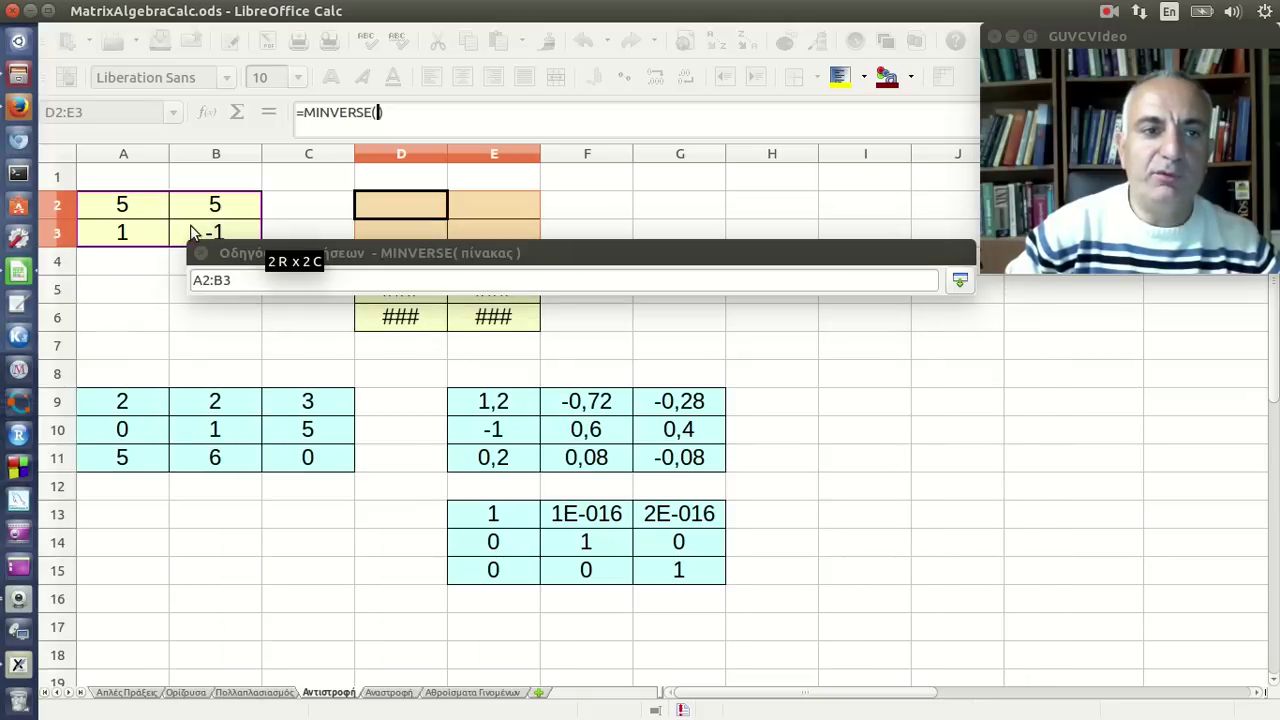
pyautogui.click(959, 281)
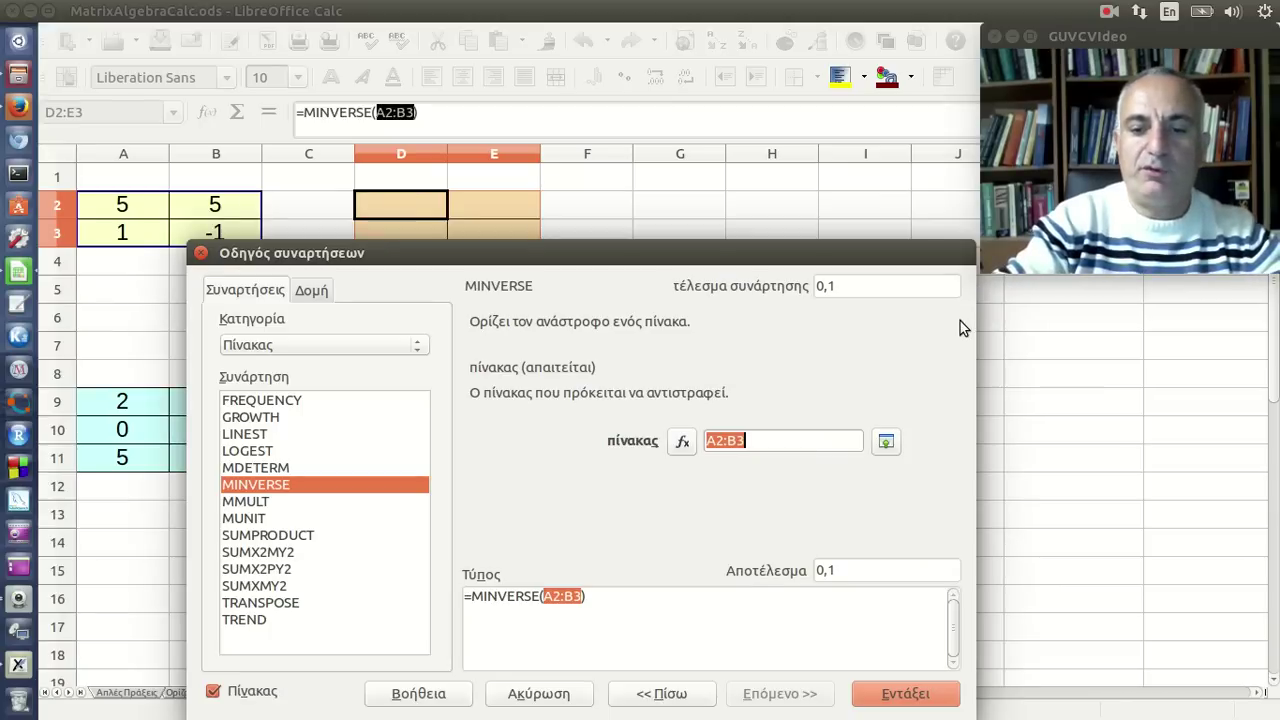
pyautogui.press('Return')
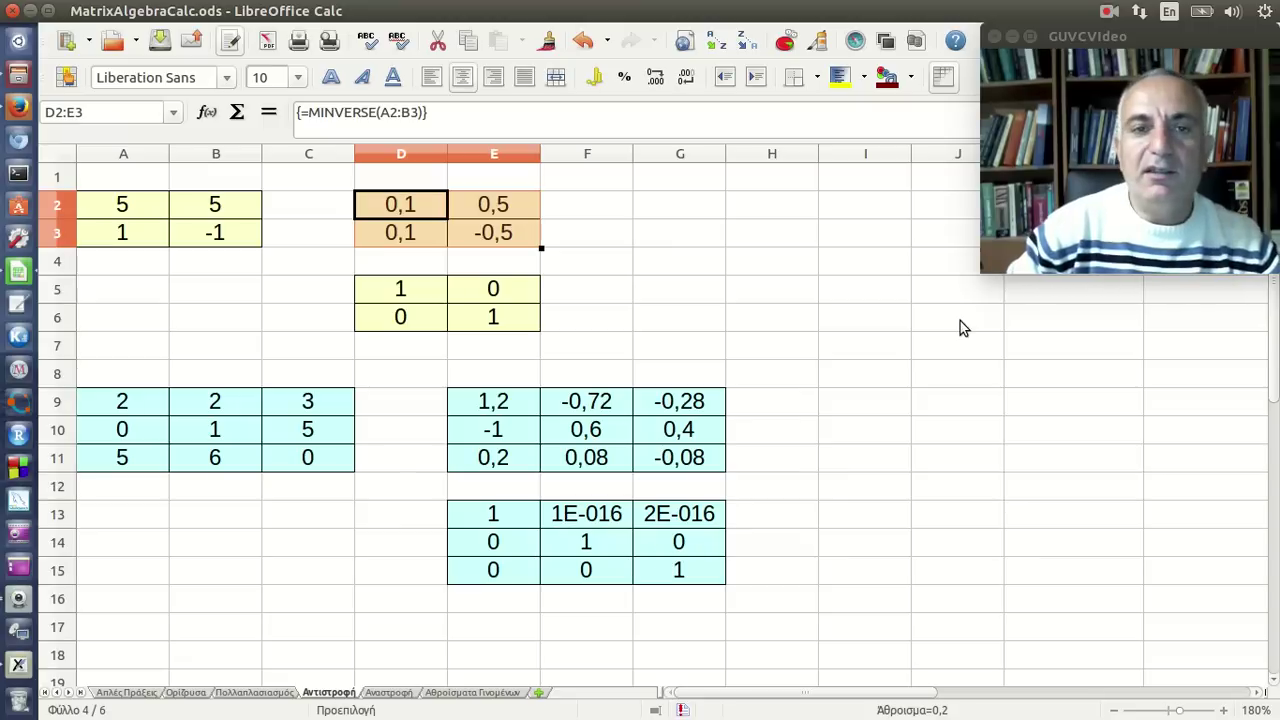
pyautogui.click(589, 208)
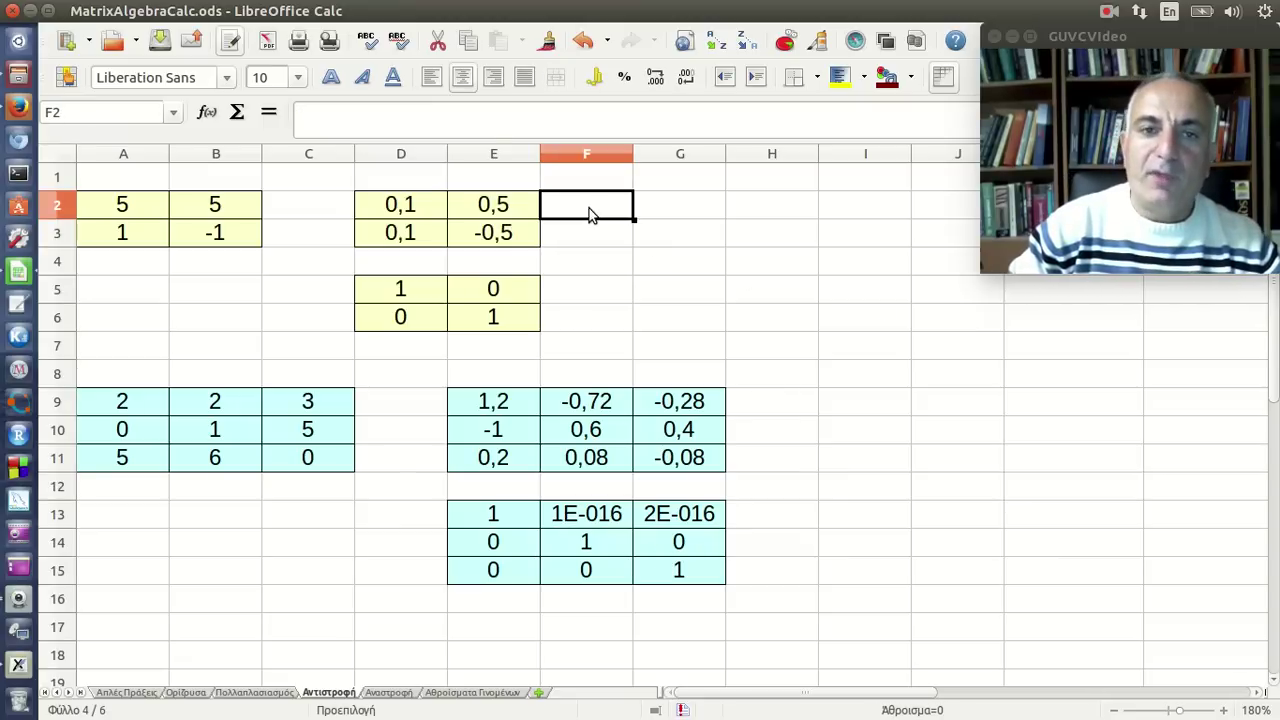
pyautogui.click(474, 232)
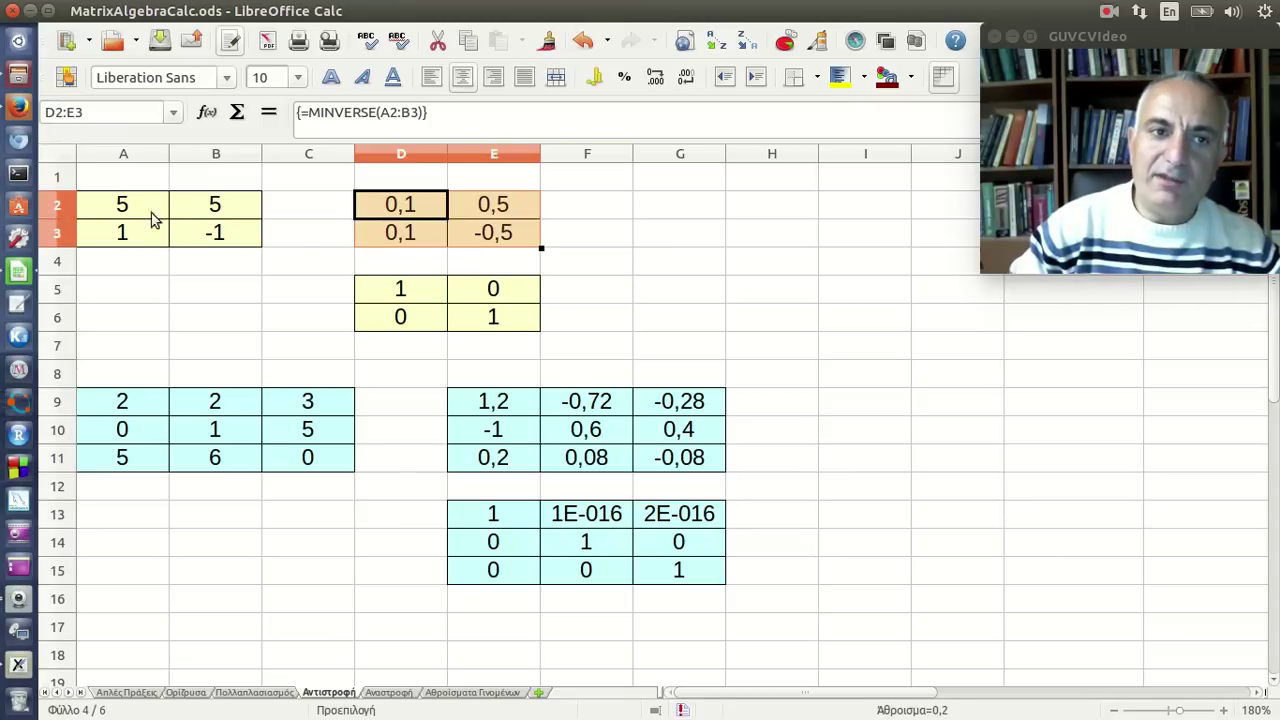
pyautogui.moveTo(140, 208); pyautogui.dragTo(200, 230)
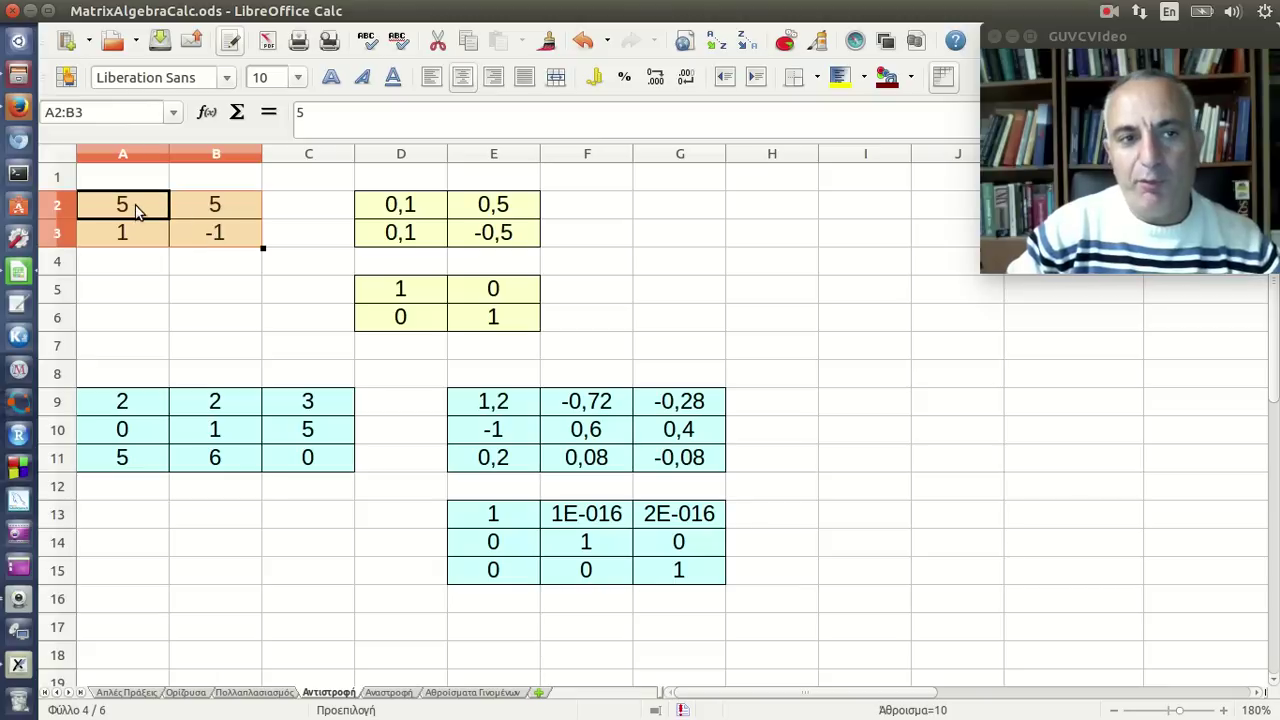
pyautogui.click(137, 208)
pyautogui.click(421, 214)
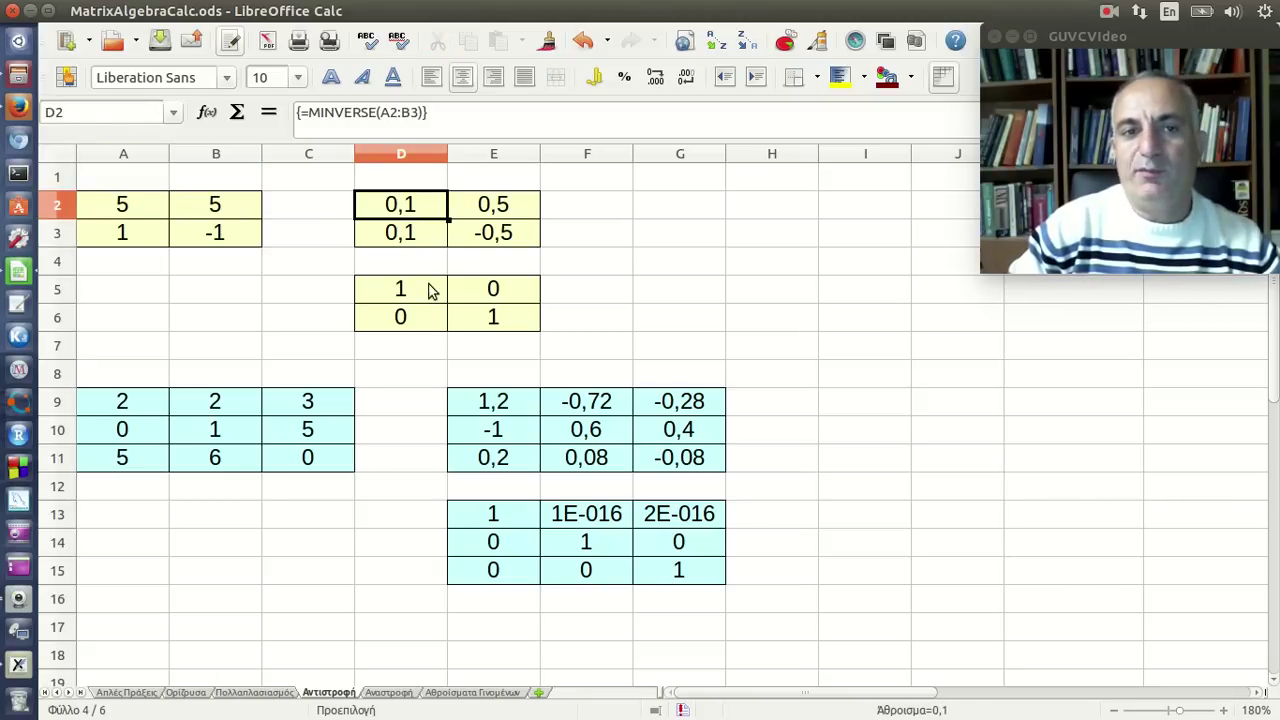
pyautogui.moveTo(428, 290); pyautogui.dragTo(493, 320)
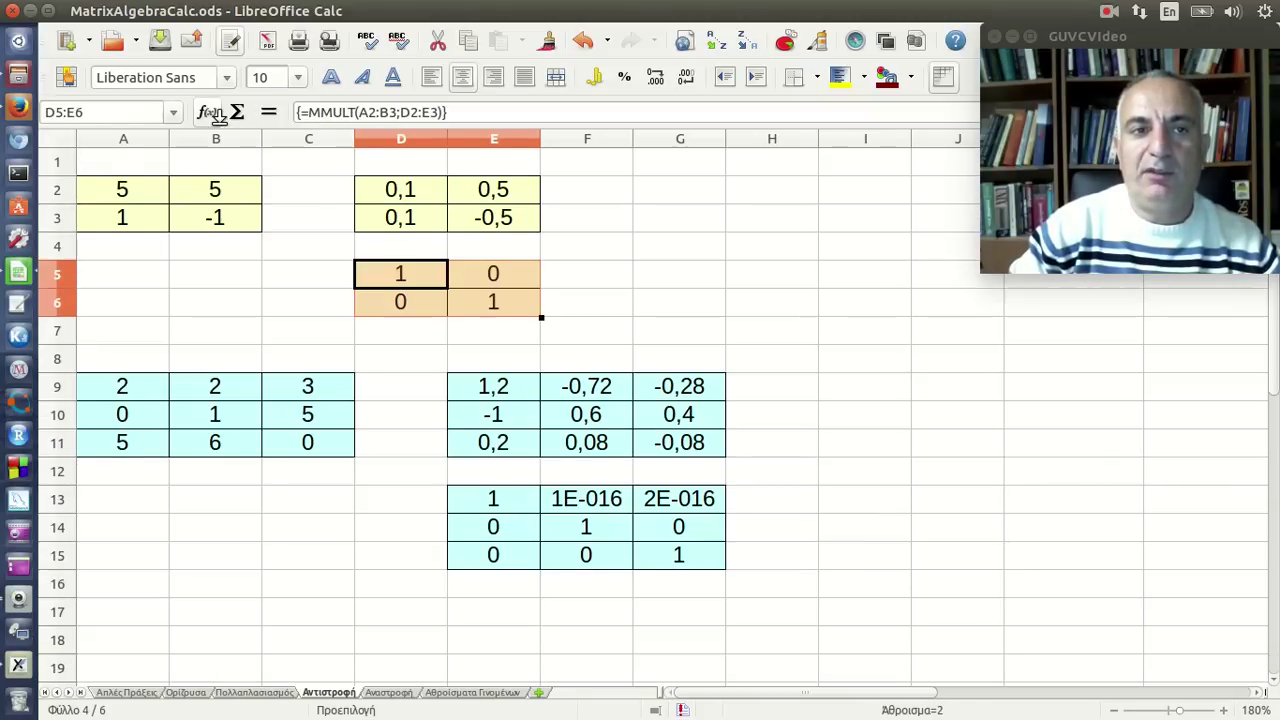
pyautogui.click(207, 112)
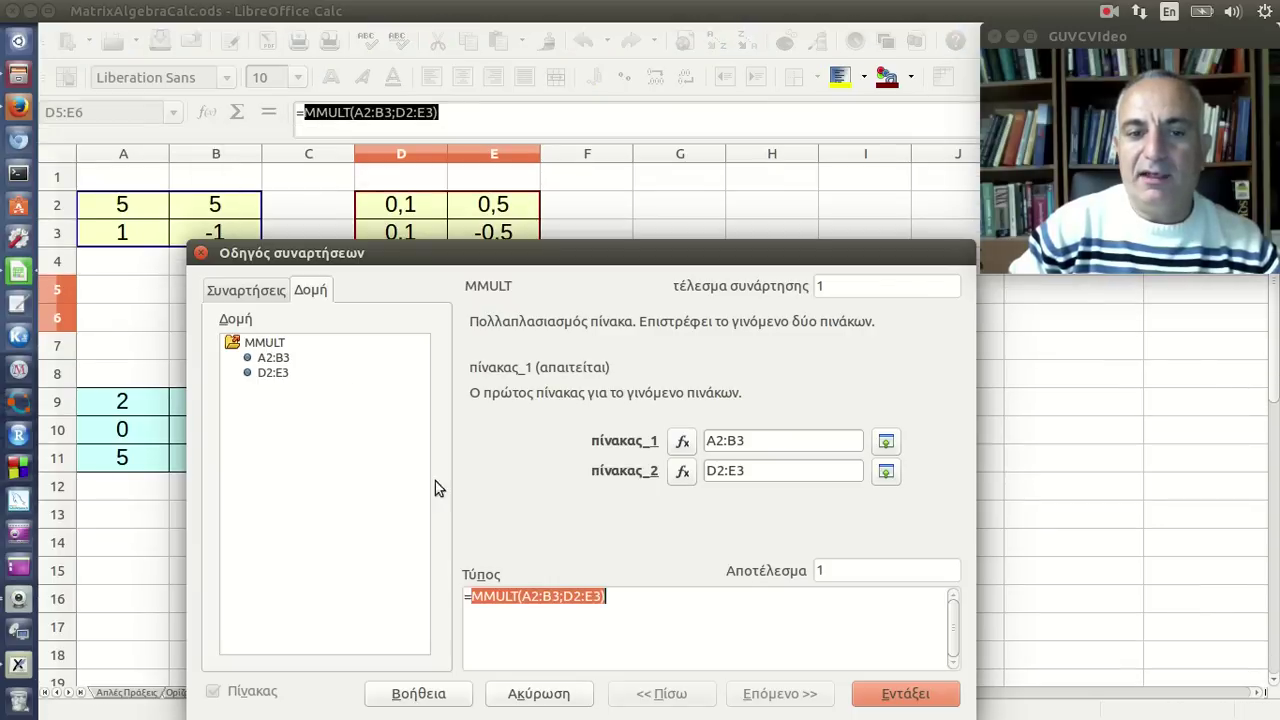
pyautogui.click(540, 697)
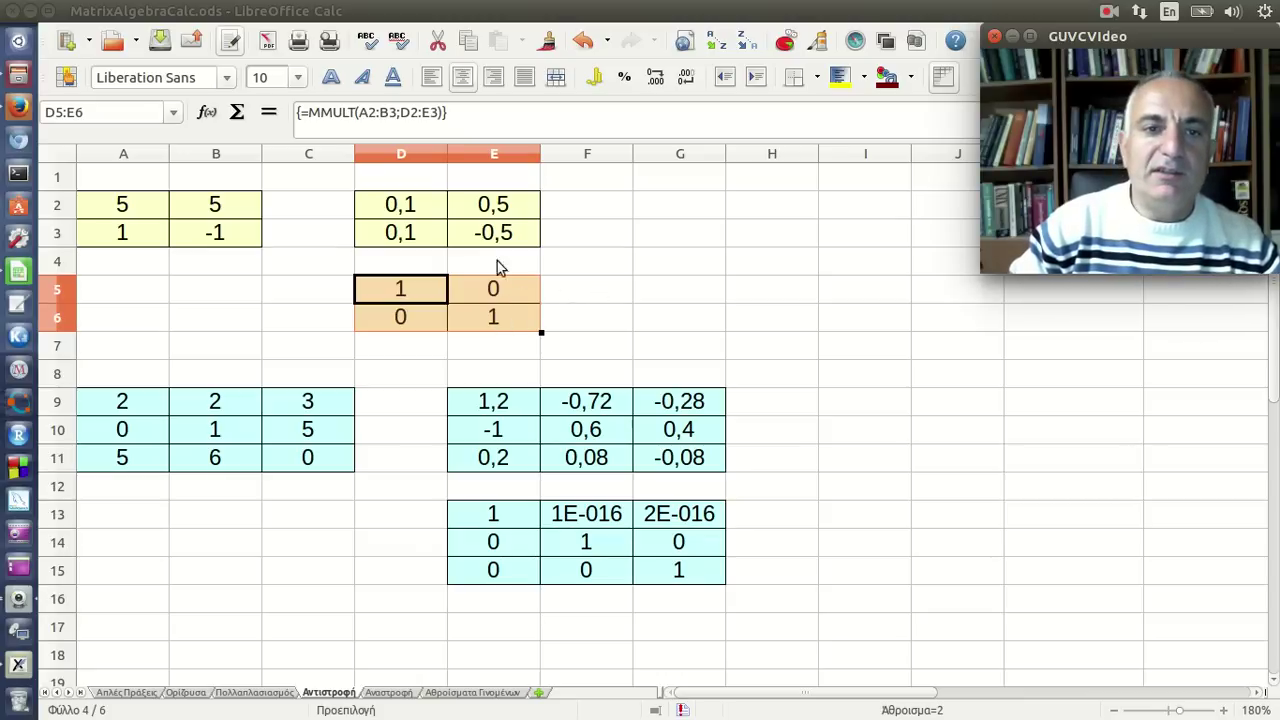
# Enter the check formula =A2*D2+B2*D3 in G5.
pyautogui.click(670, 298)
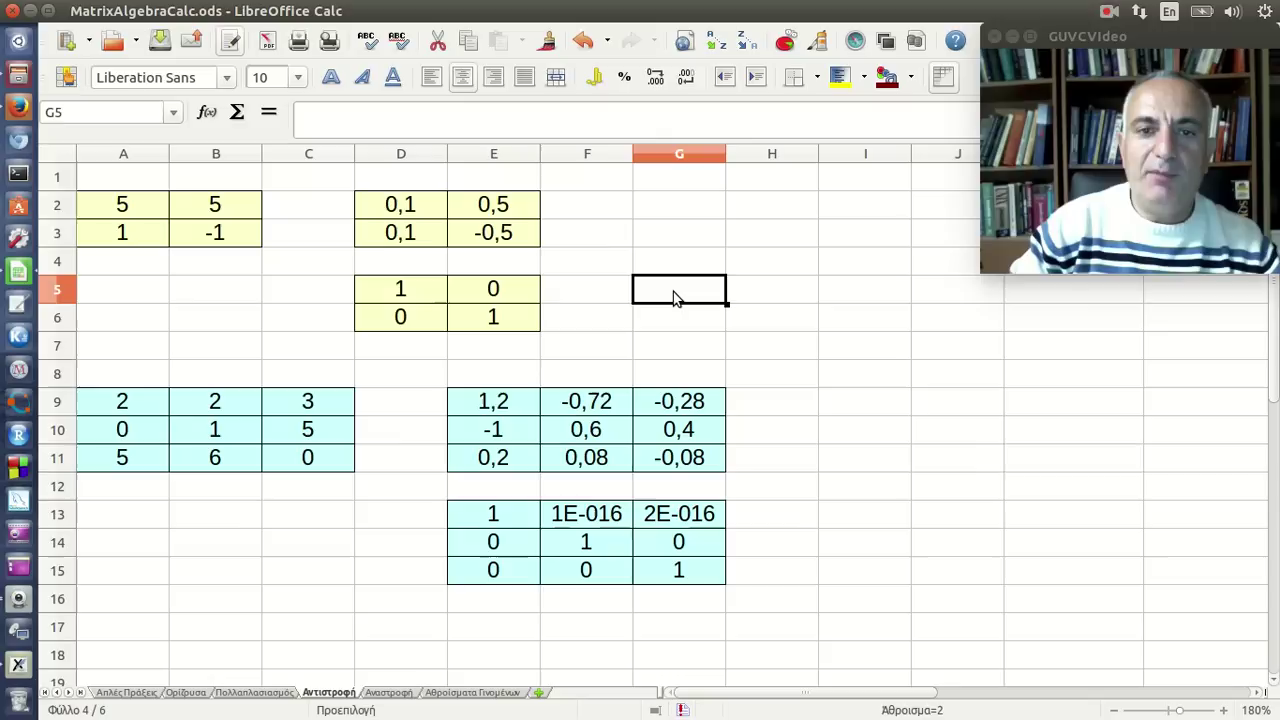
pyautogui.write('=')
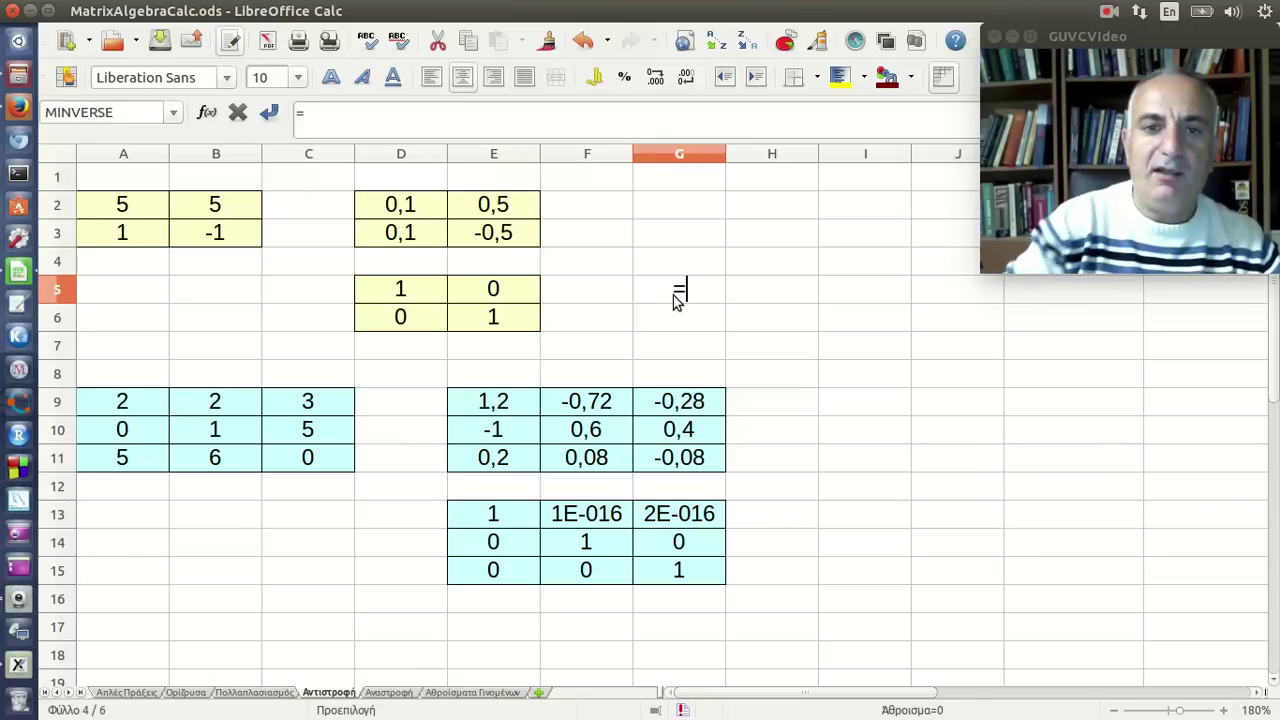
pyautogui.click(142, 214)
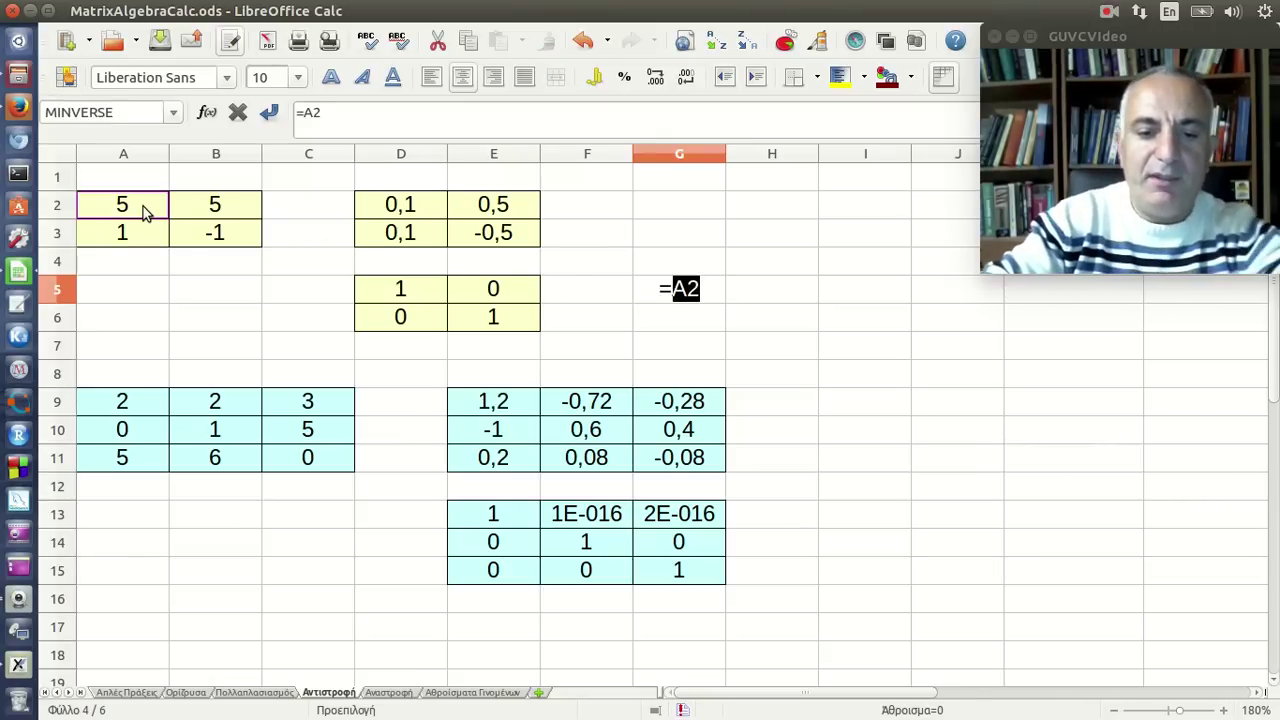
pyautogui.write('*')
pyautogui.click(402, 218)
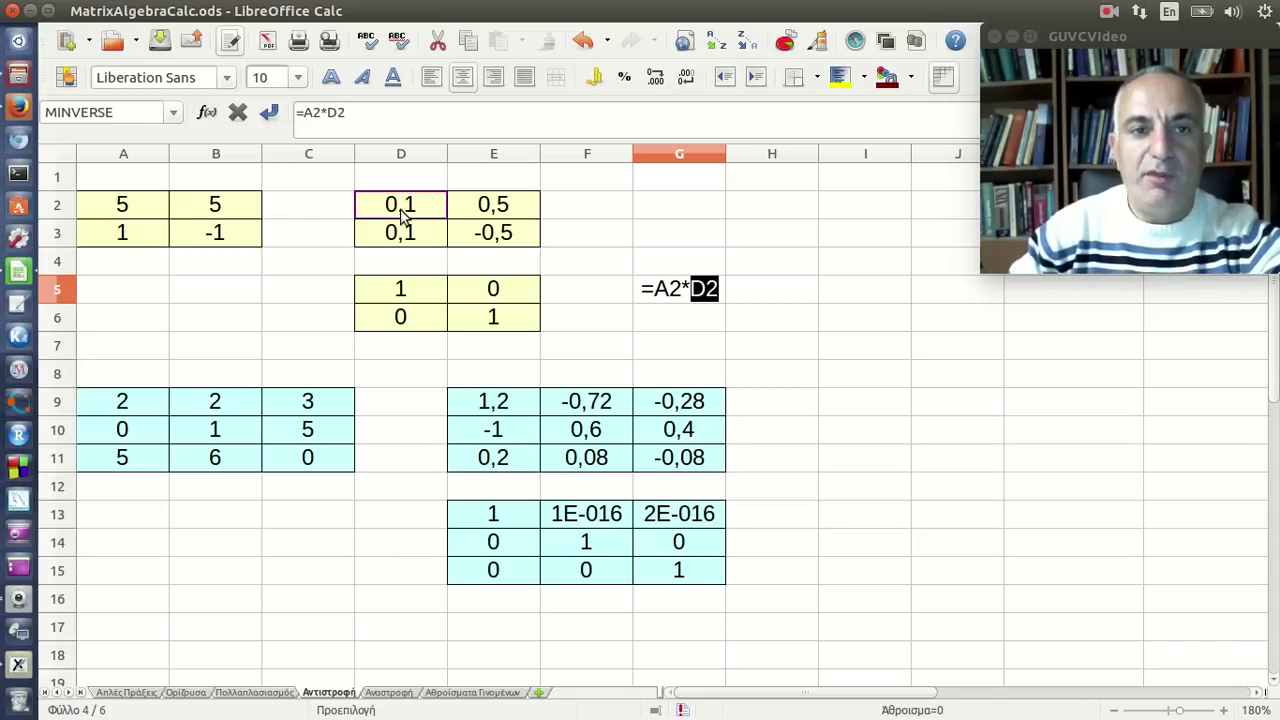
pyautogui.write('+')
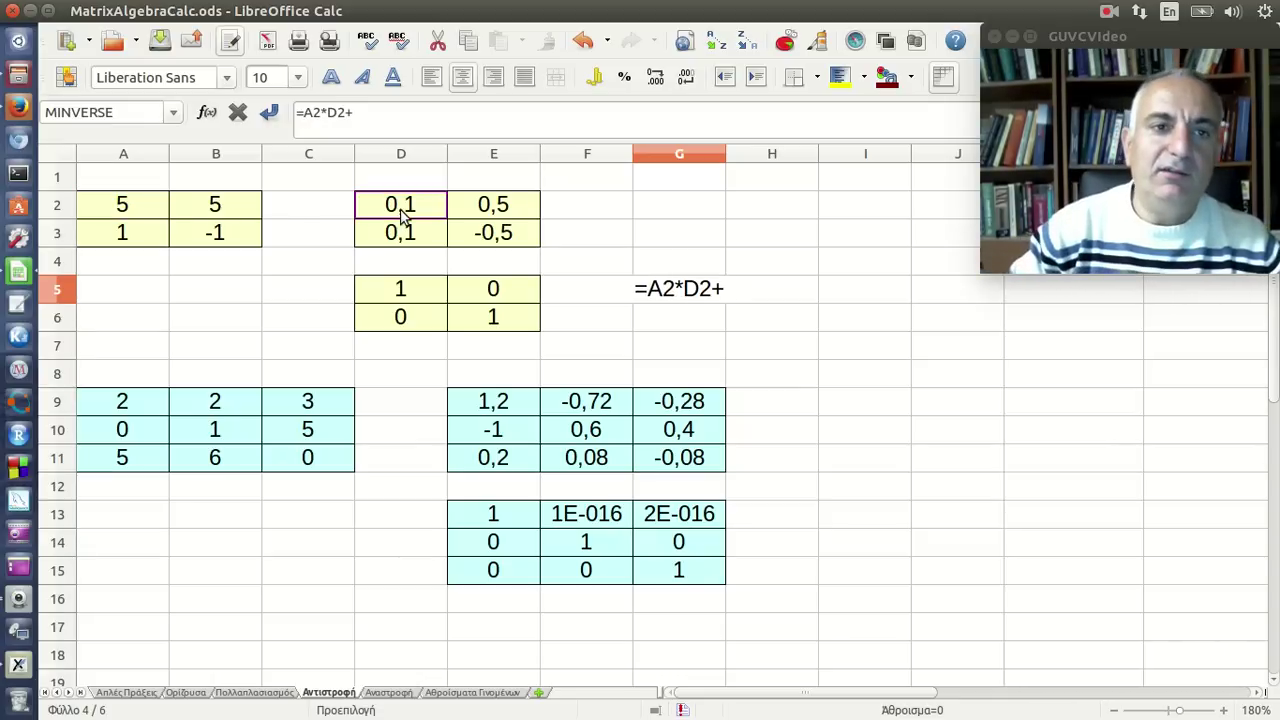
pyautogui.click(250, 205)
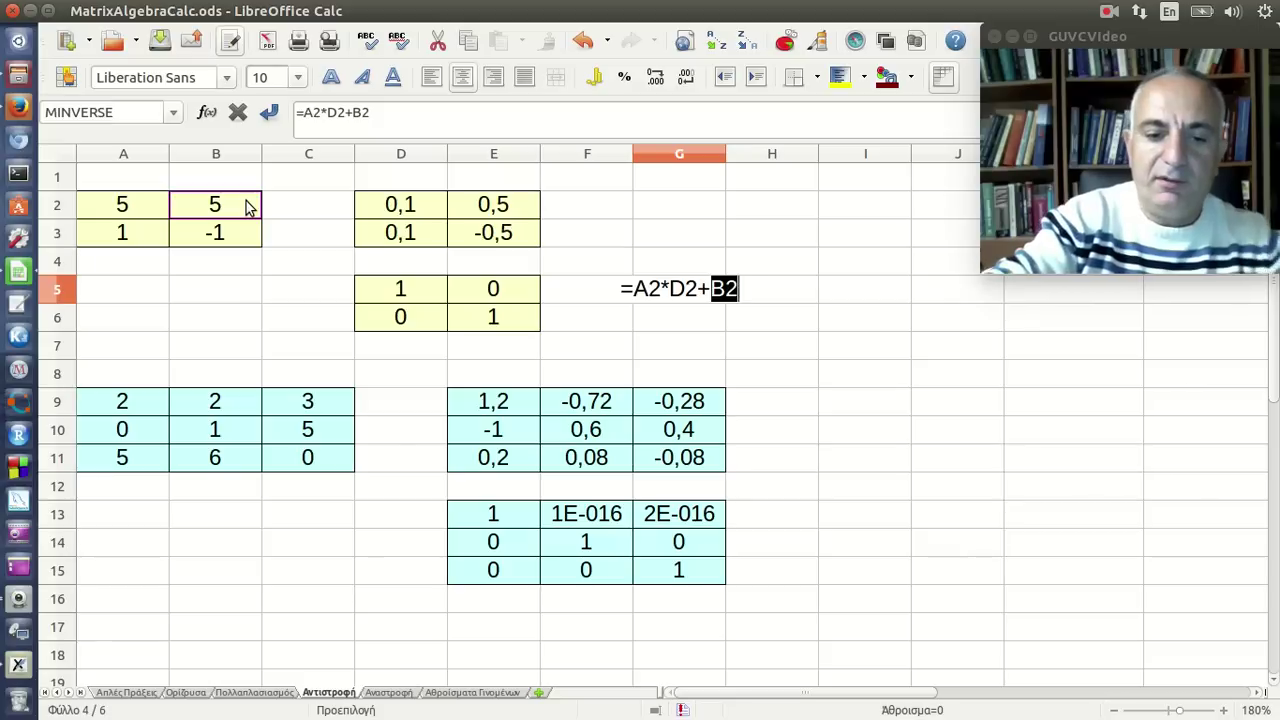
pyautogui.write('*')
pyautogui.click(390, 246)
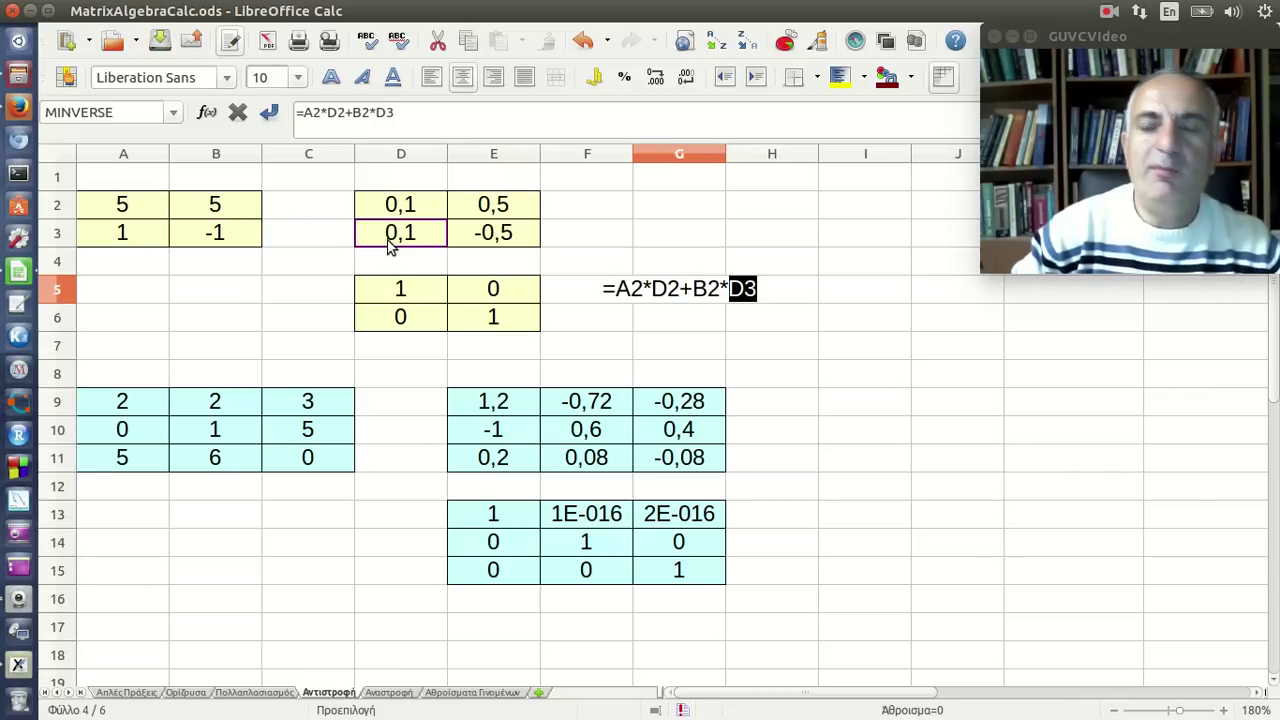
pyautogui.press('Return')
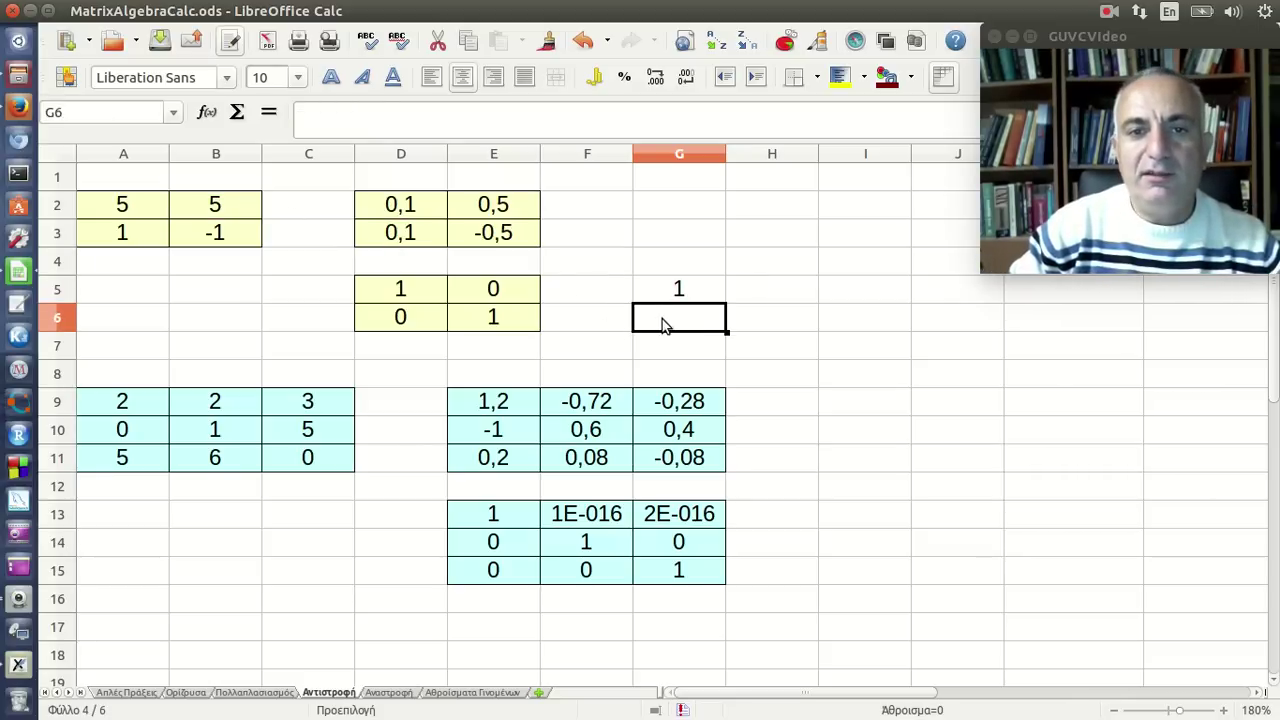
# Enter the check formula =A2*E2+B2*E3 in G6.
pyautogui.write('=')
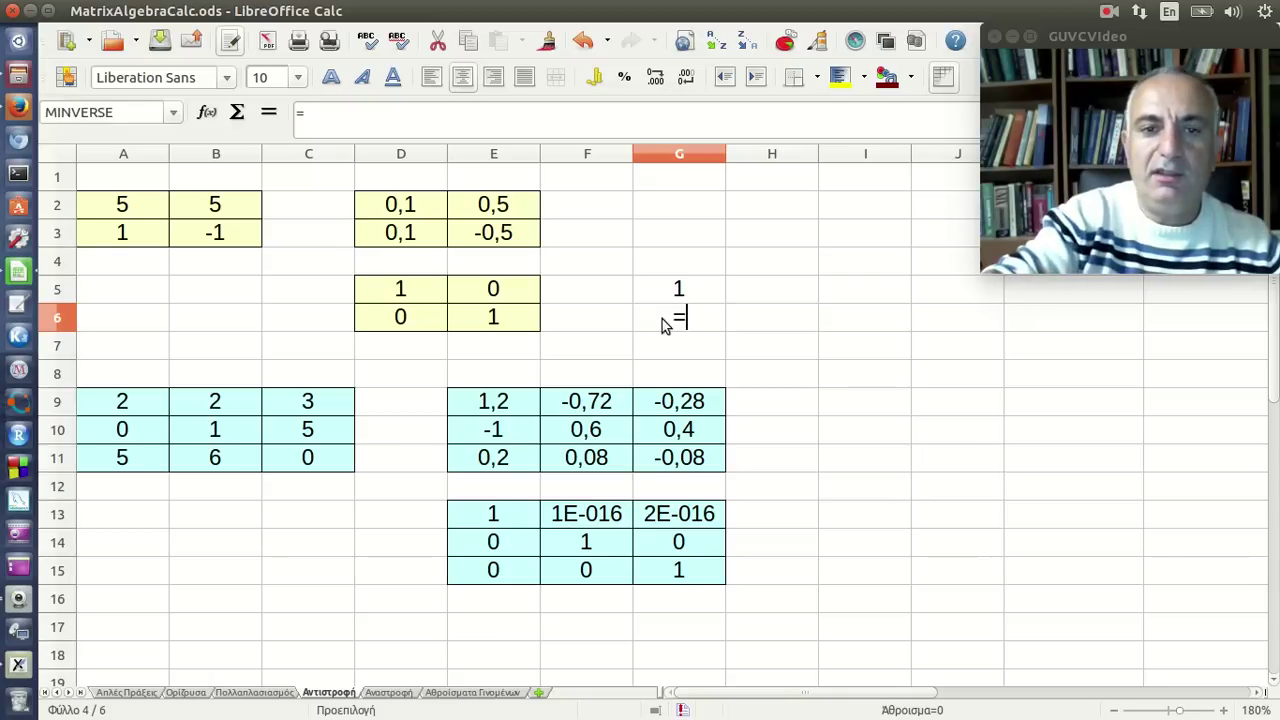
pyautogui.click(228, 210)
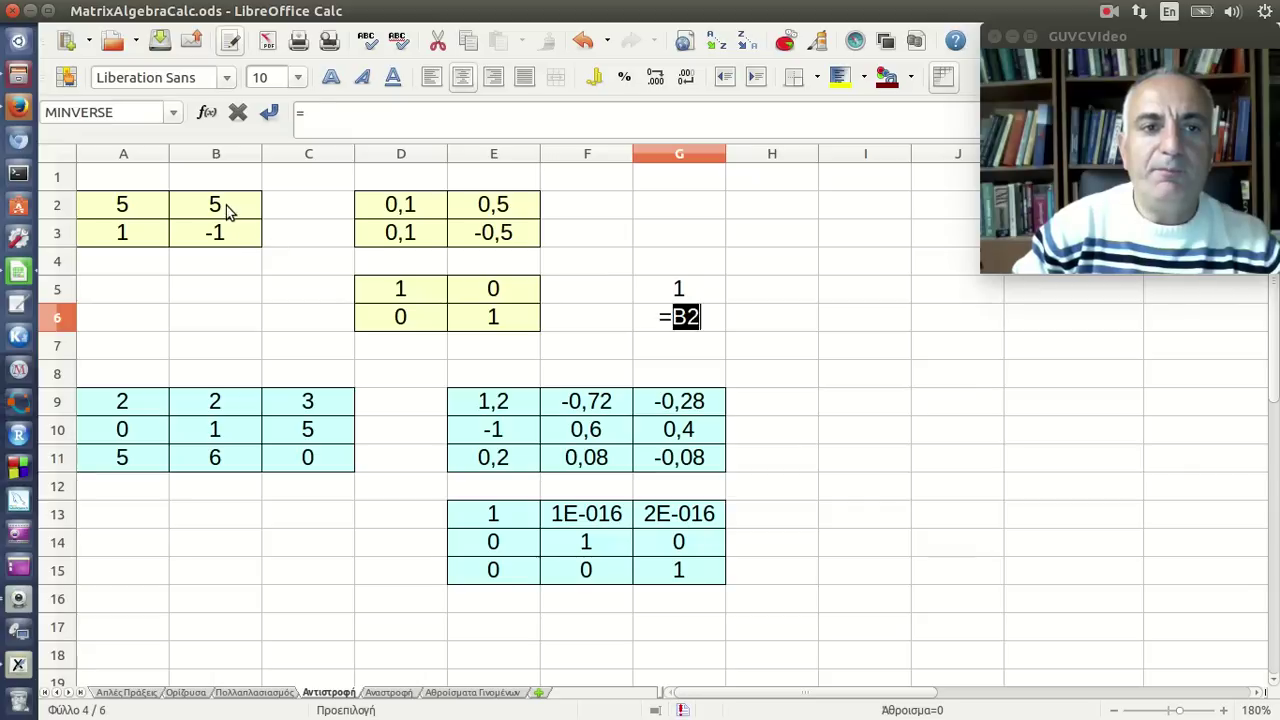
pyautogui.click(133, 210)
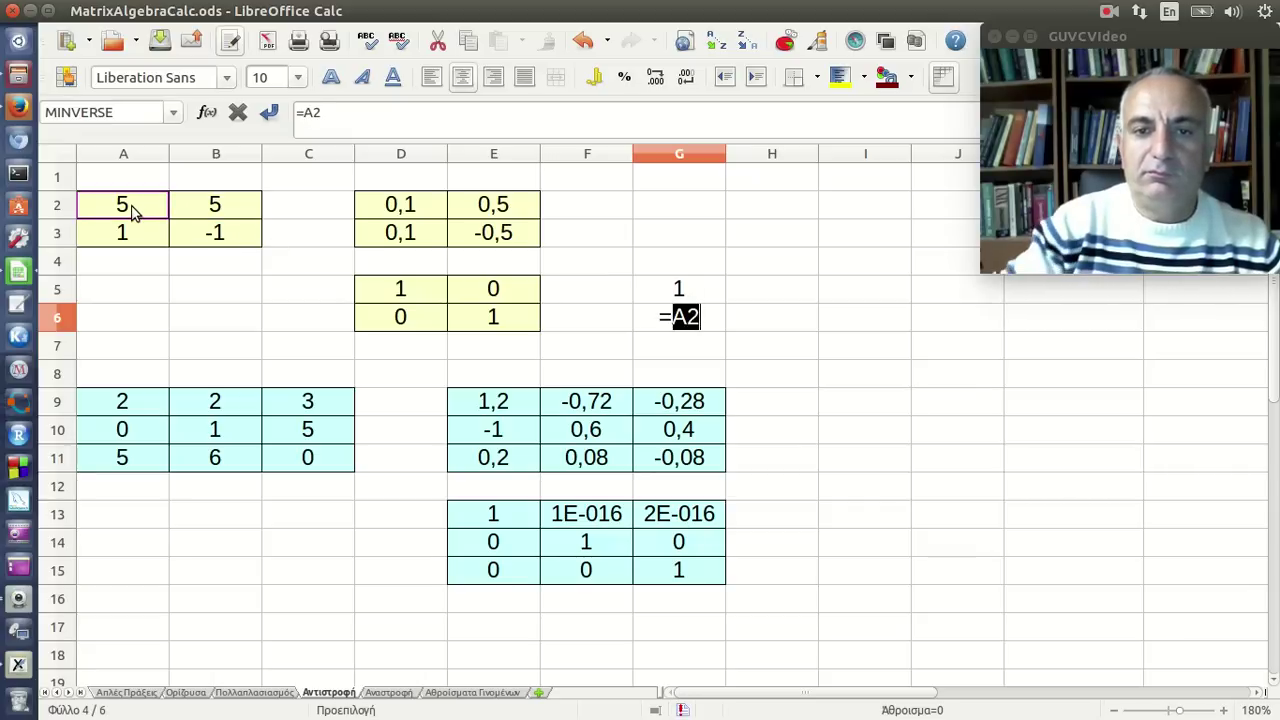
pyautogui.write('*')
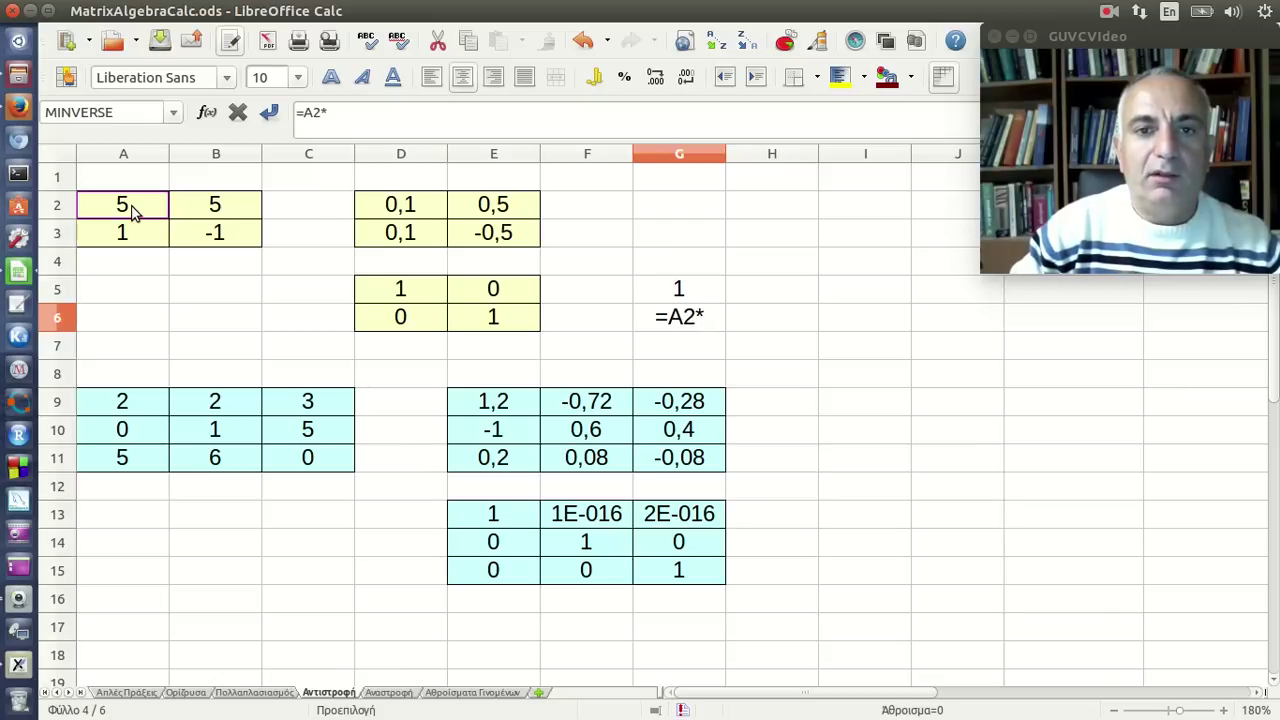
pyautogui.click(478, 208)
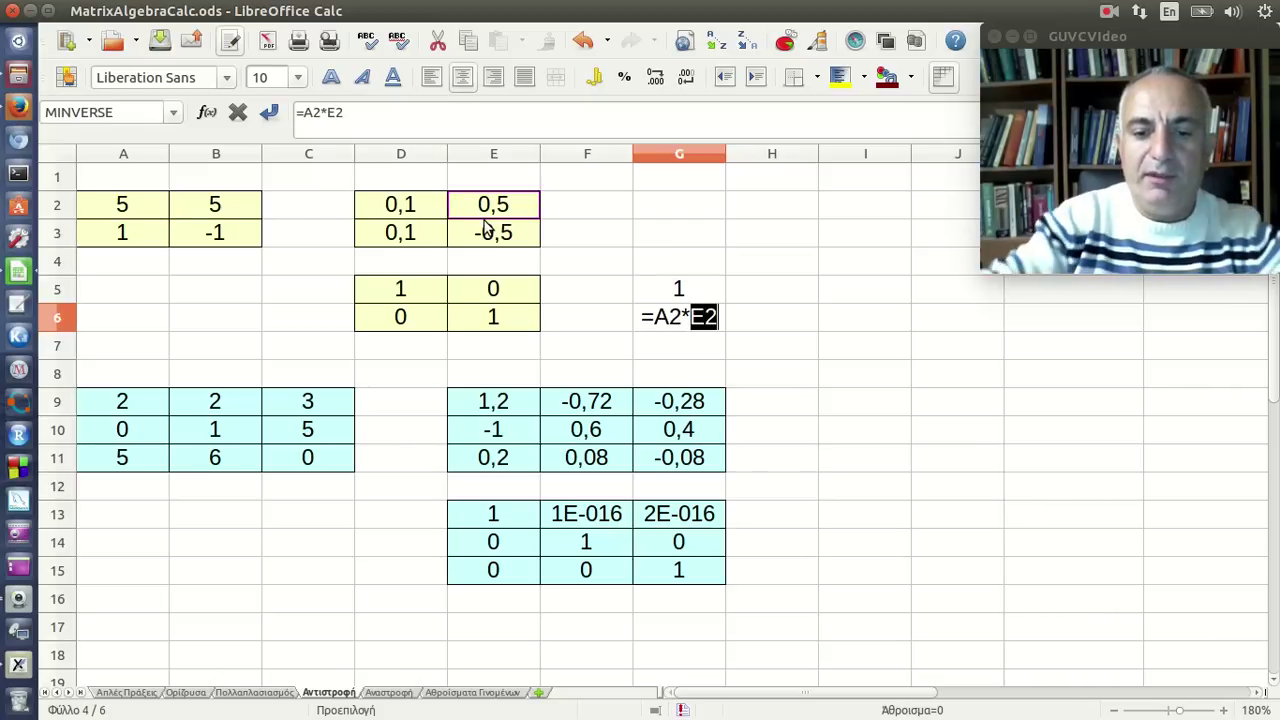
pyautogui.write('+')
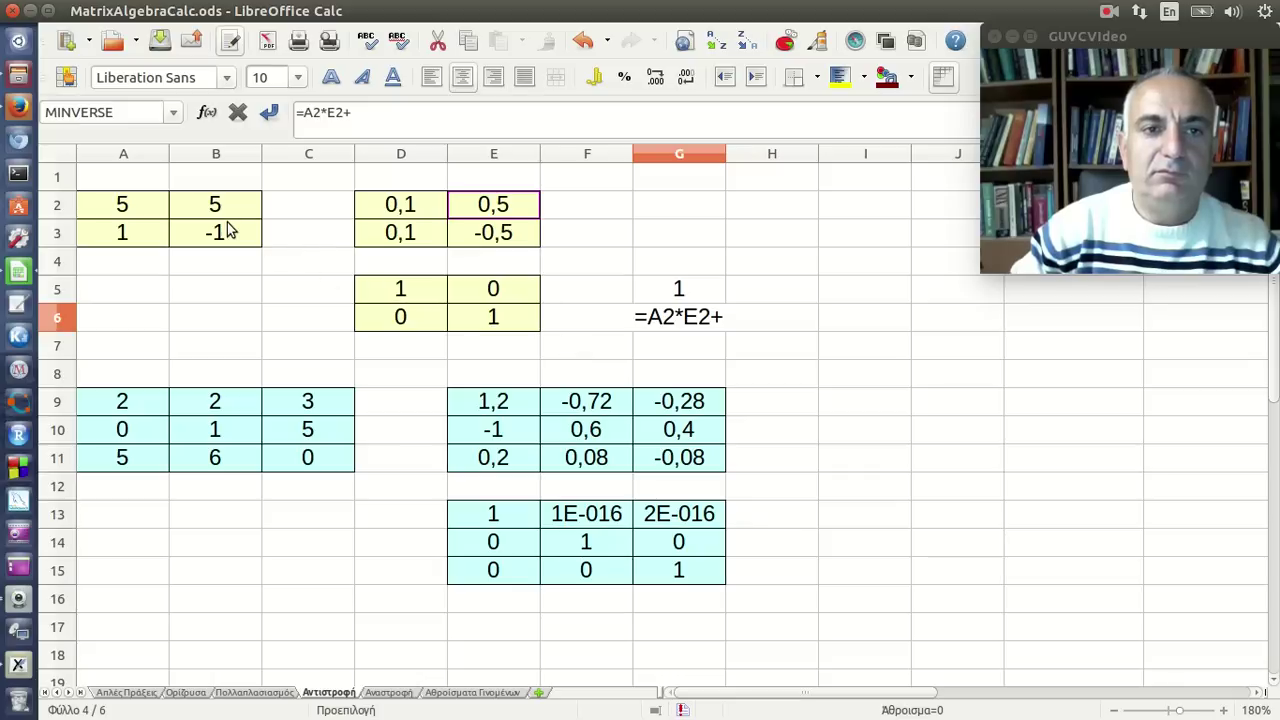
pyautogui.click(224, 212)
pyautogui.write('*')
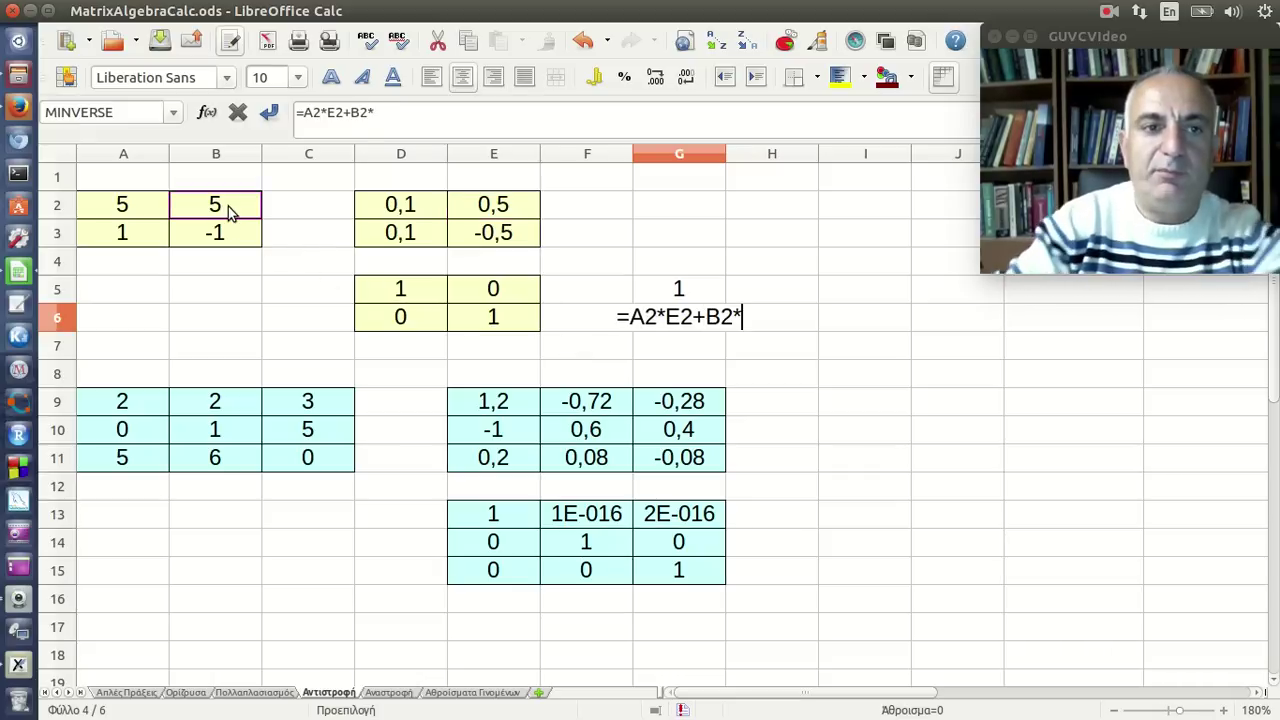
pyautogui.click(495, 233)
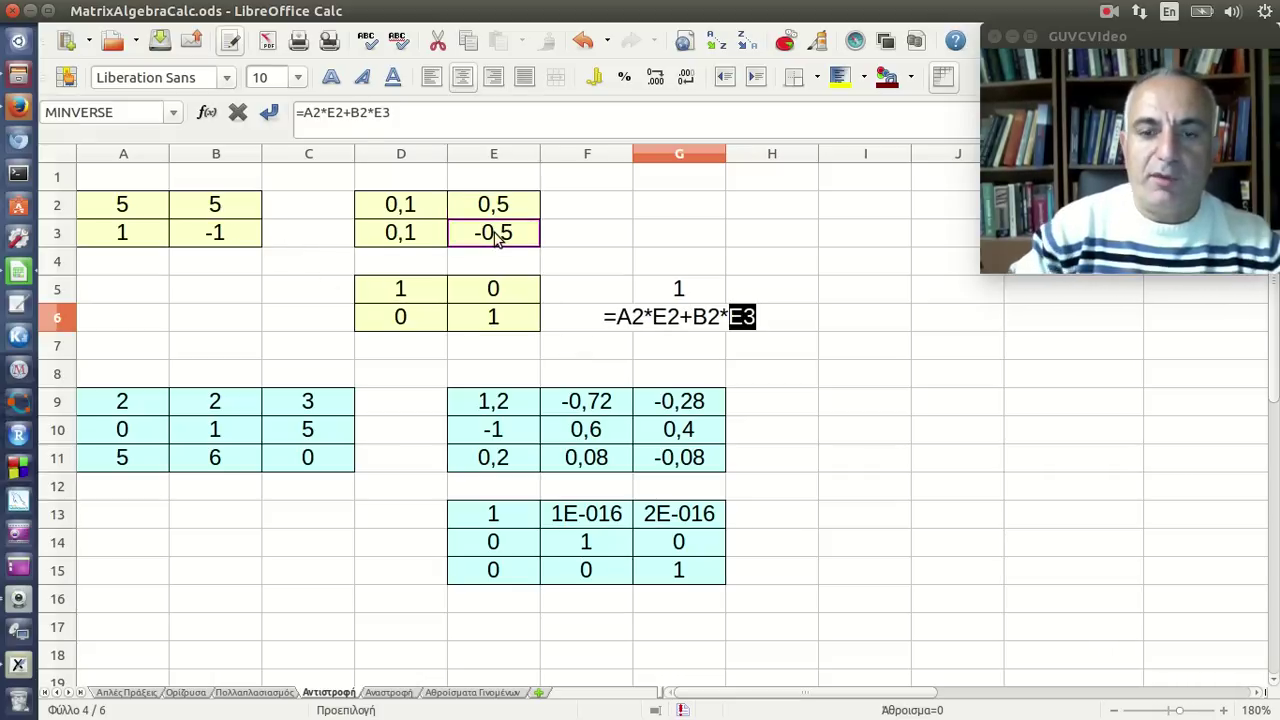
pyautogui.press('Return')
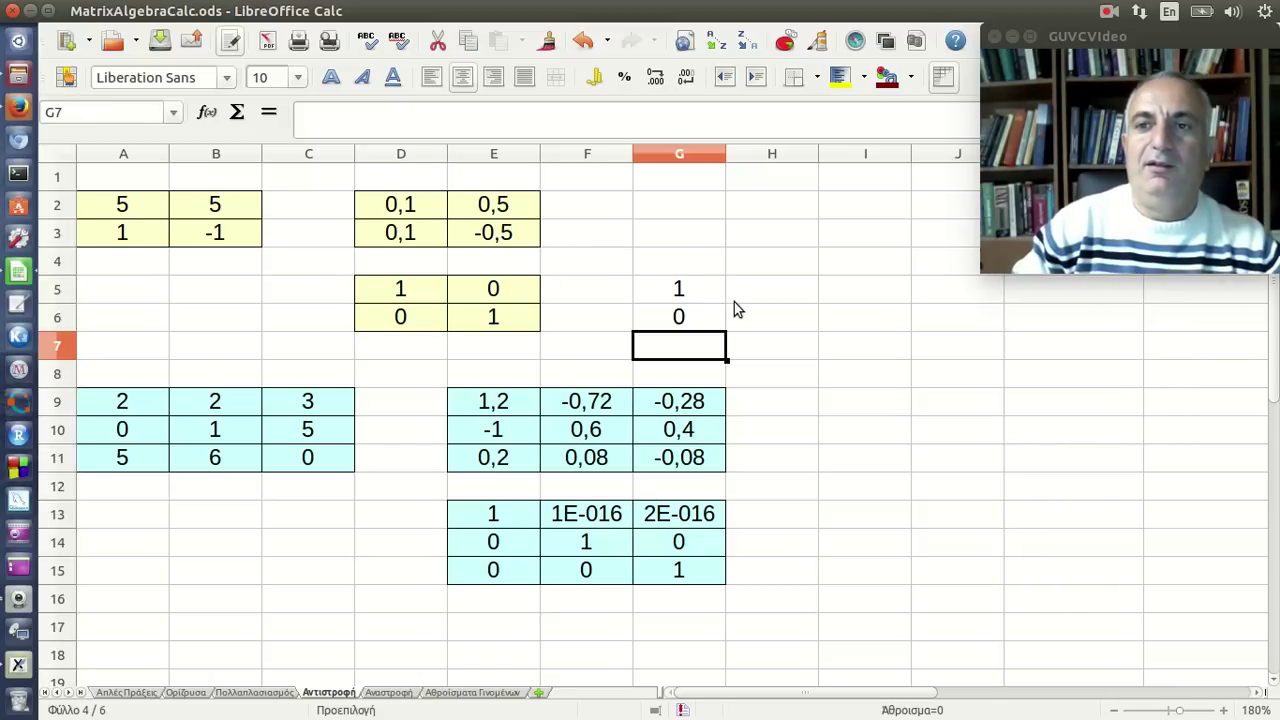
# Clear the check results in G5:G6 and select G2:I3.
pyautogui.moveTo(684, 292); pyautogui.dragTo(689, 317)
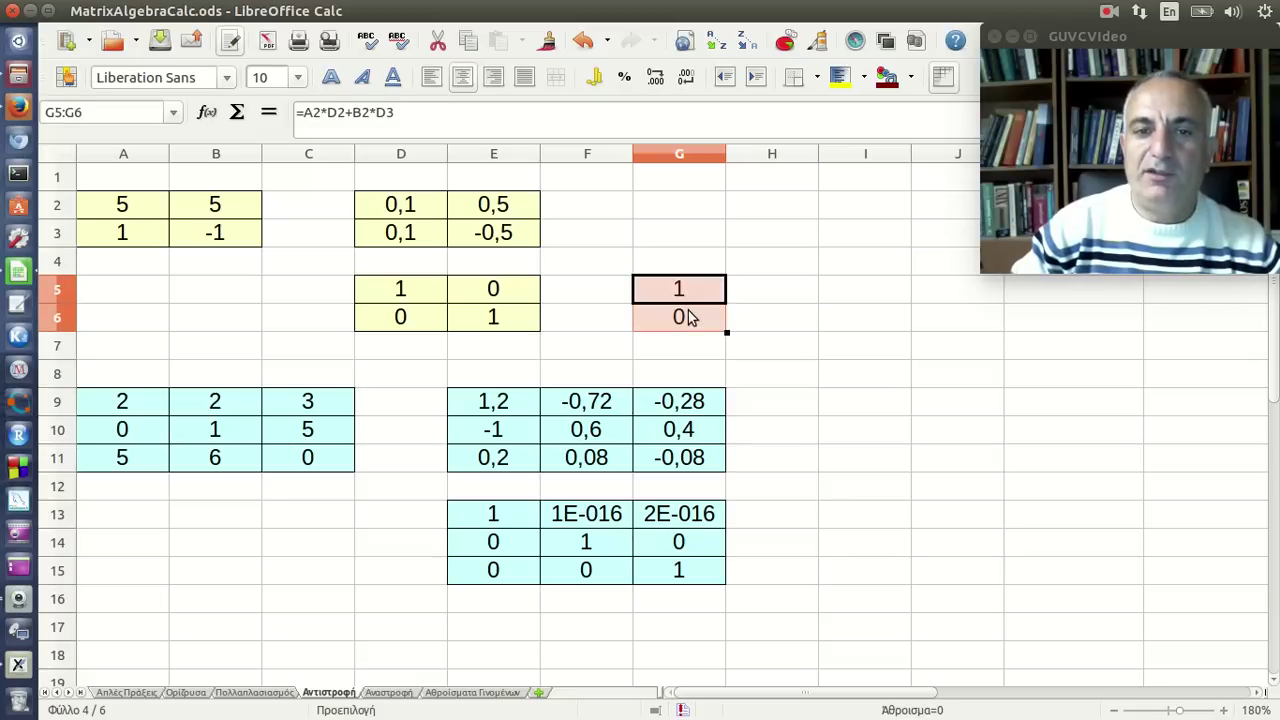
pyautogui.press('Delete')
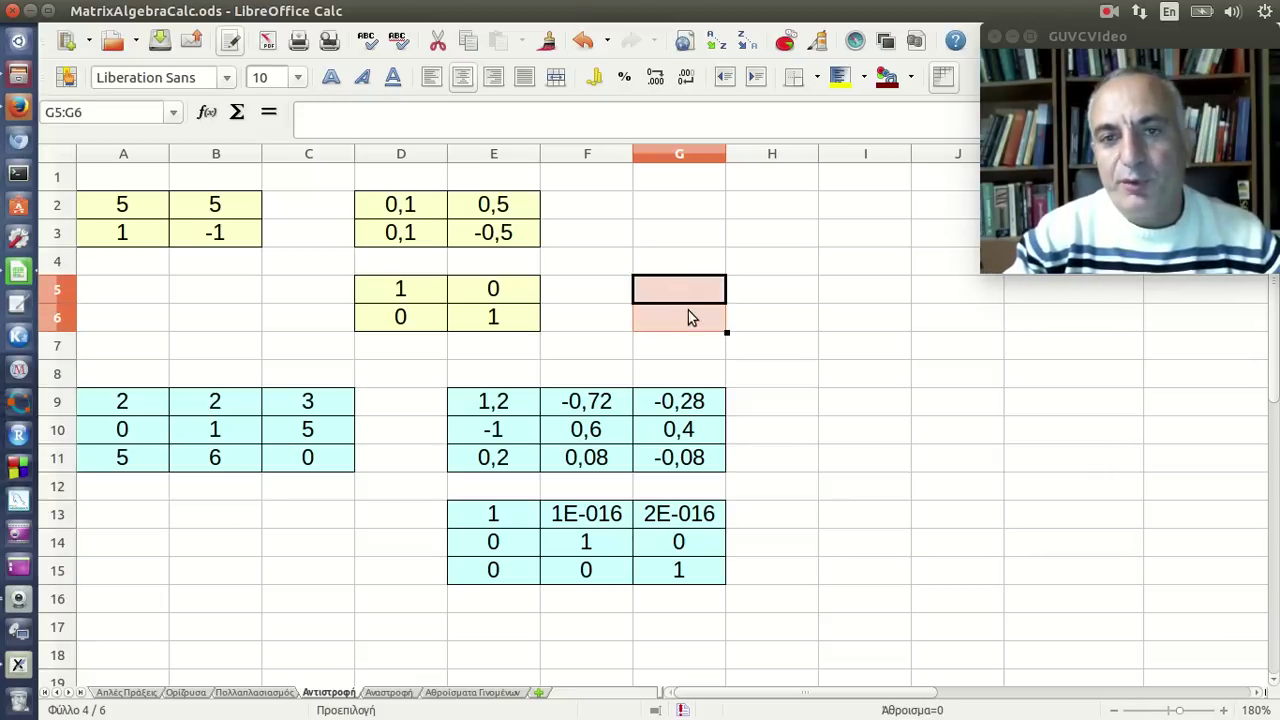
pyautogui.click(676, 296)
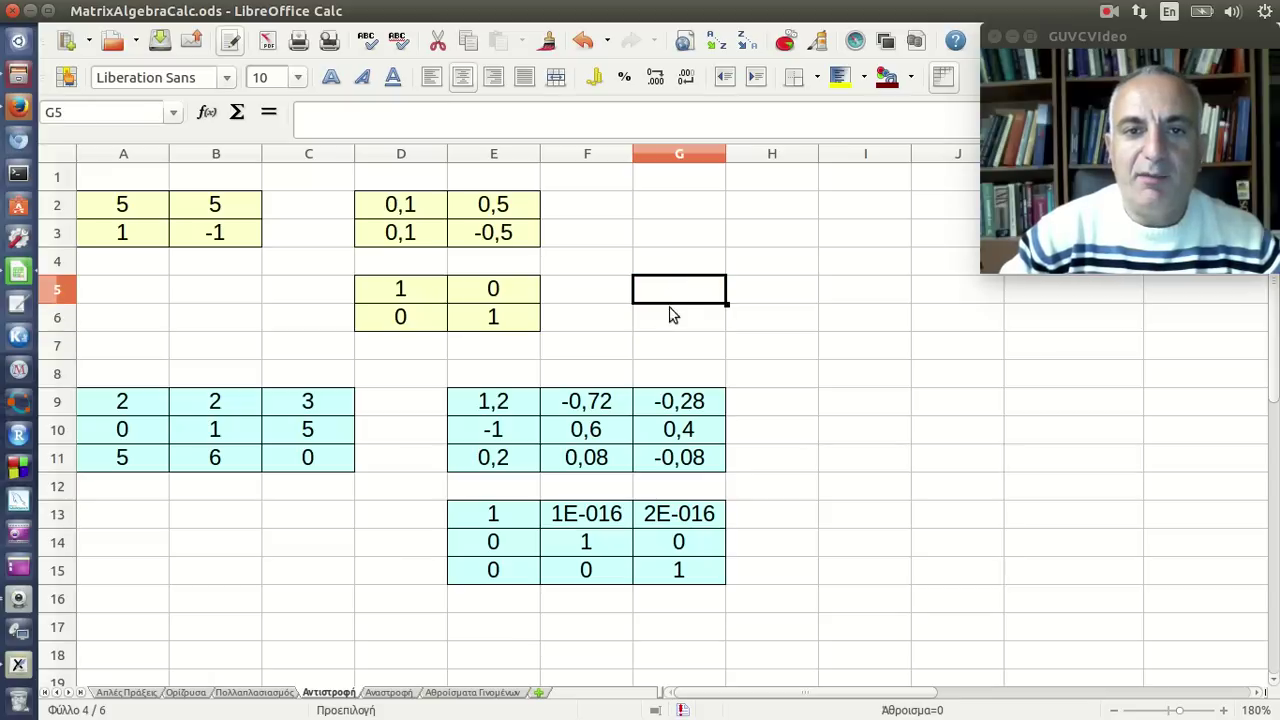
pyautogui.moveTo(668, 206)
pyautogui.mouseDown()
pyautogui.moveTo(762, 240)
pyautogui.moveTo(822, 234)
pyautogui.mouseUp()
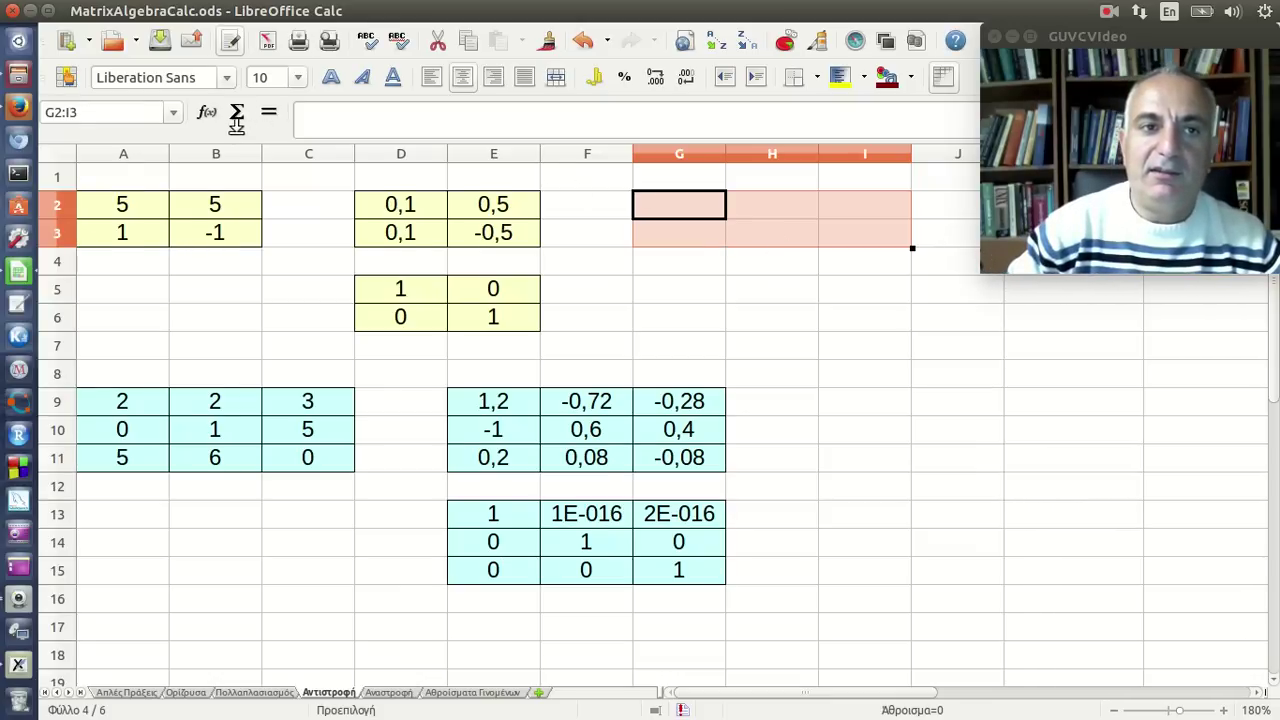
pyautogui.click(206, 113)
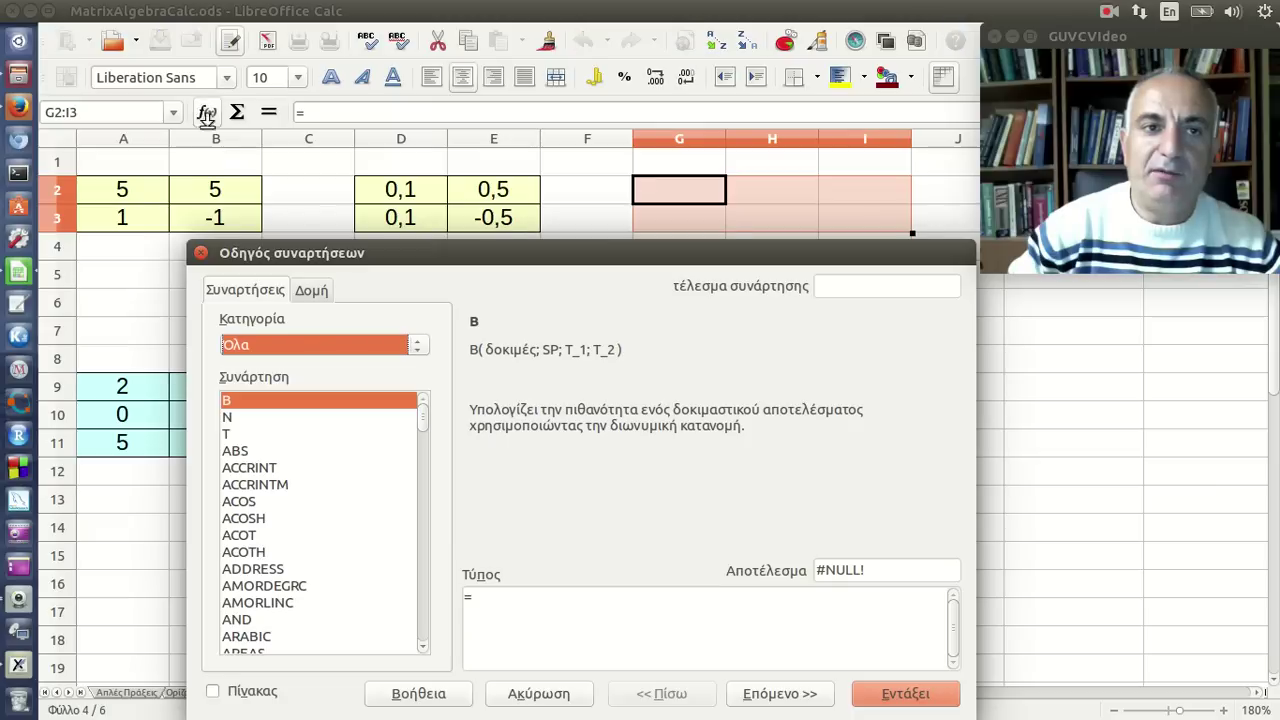
pyautogui.click(296, 344)
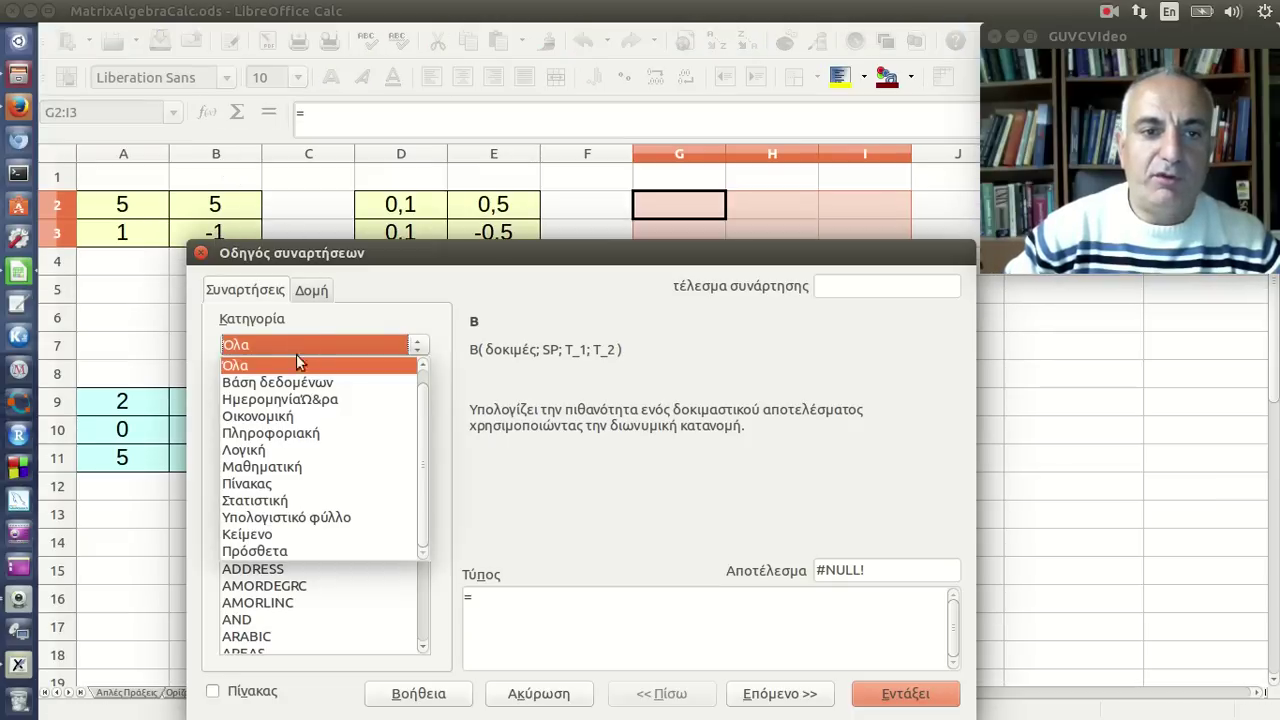
pyautogui.click(263, 482)
pyautogui.click(778, 694)
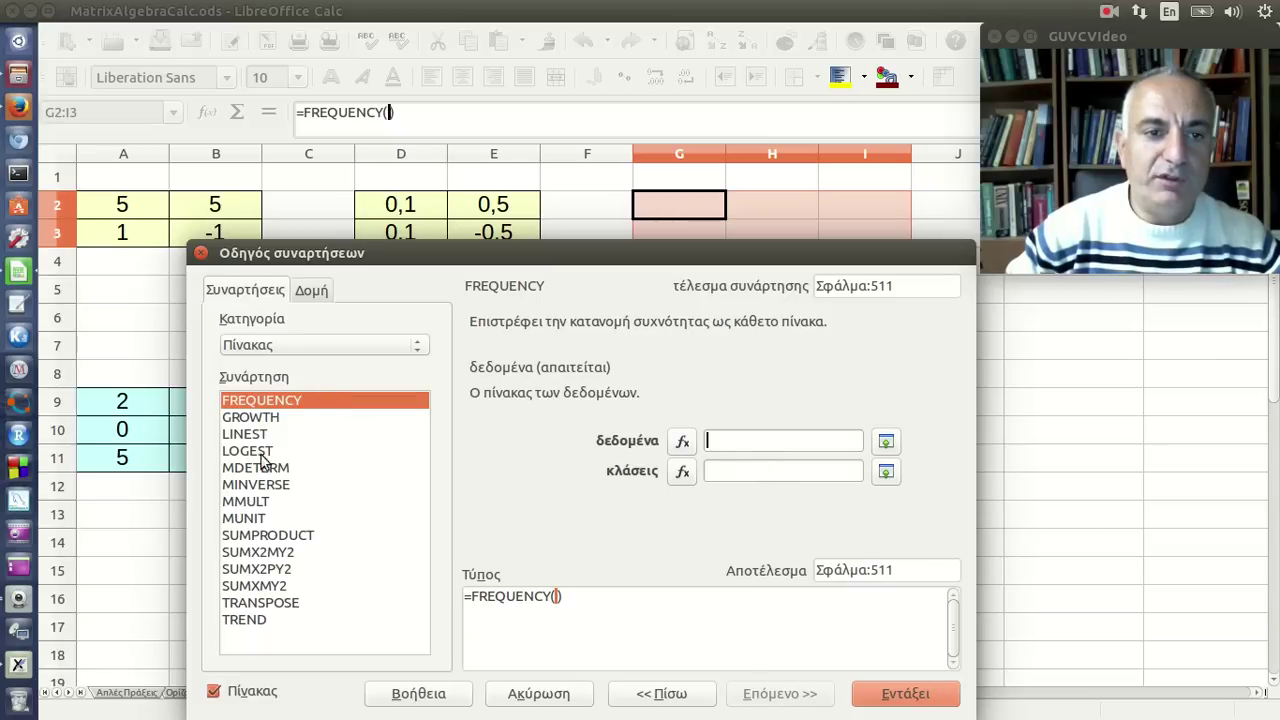
pyautogui.click(276, 506)
pyautogui.click(272, 485)
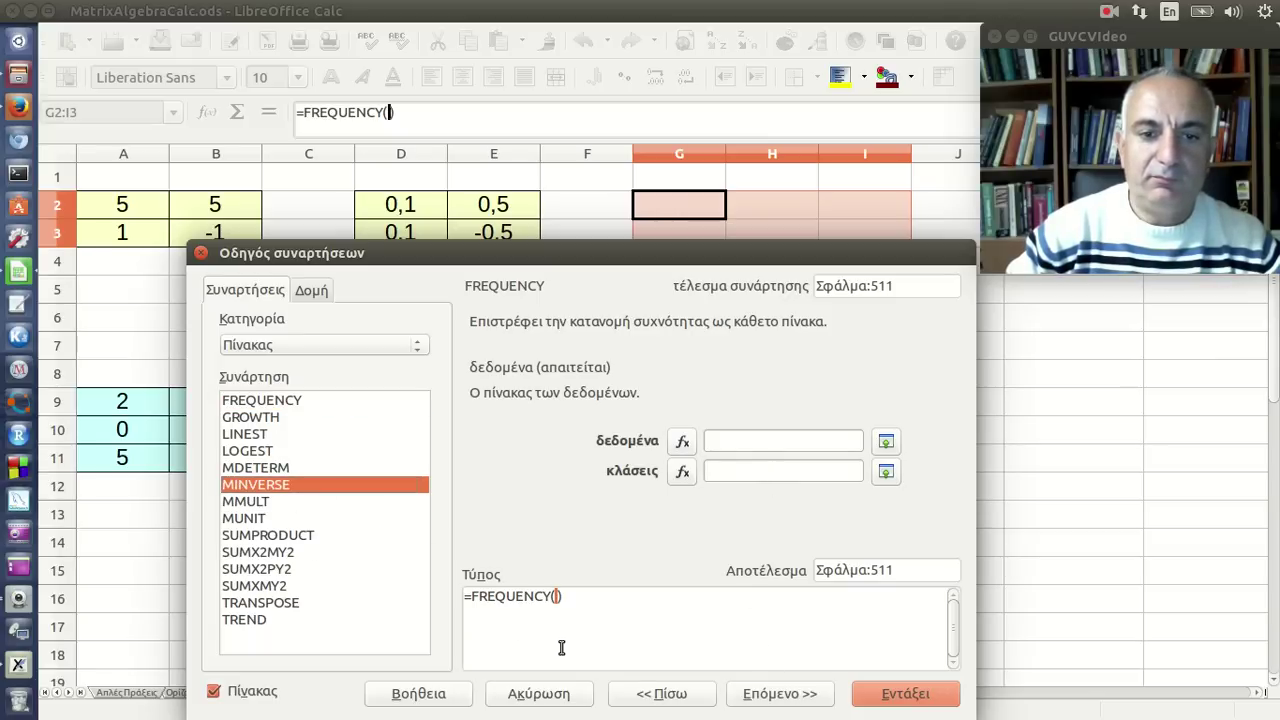
pyautogui.click(758, 699)
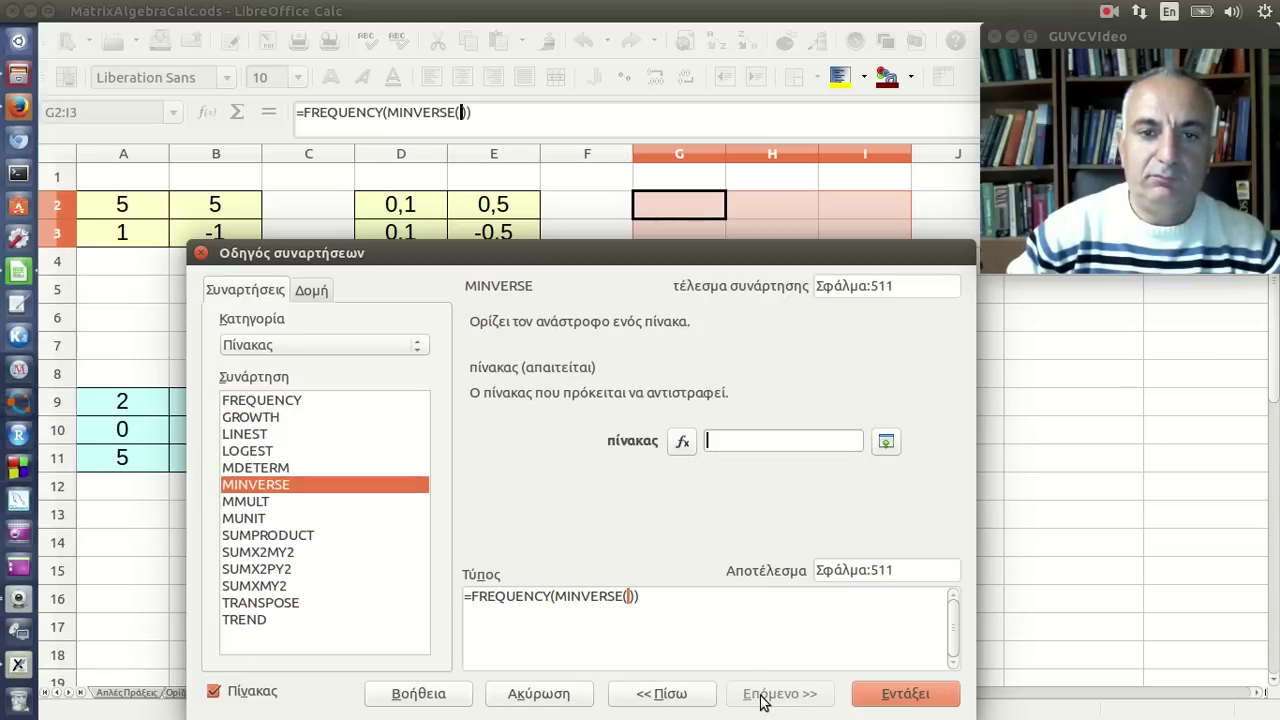
pyautogui.click(886, 441)
pyautogui.moveTo(130, 210); pyautogui.dragTo(182, 244)
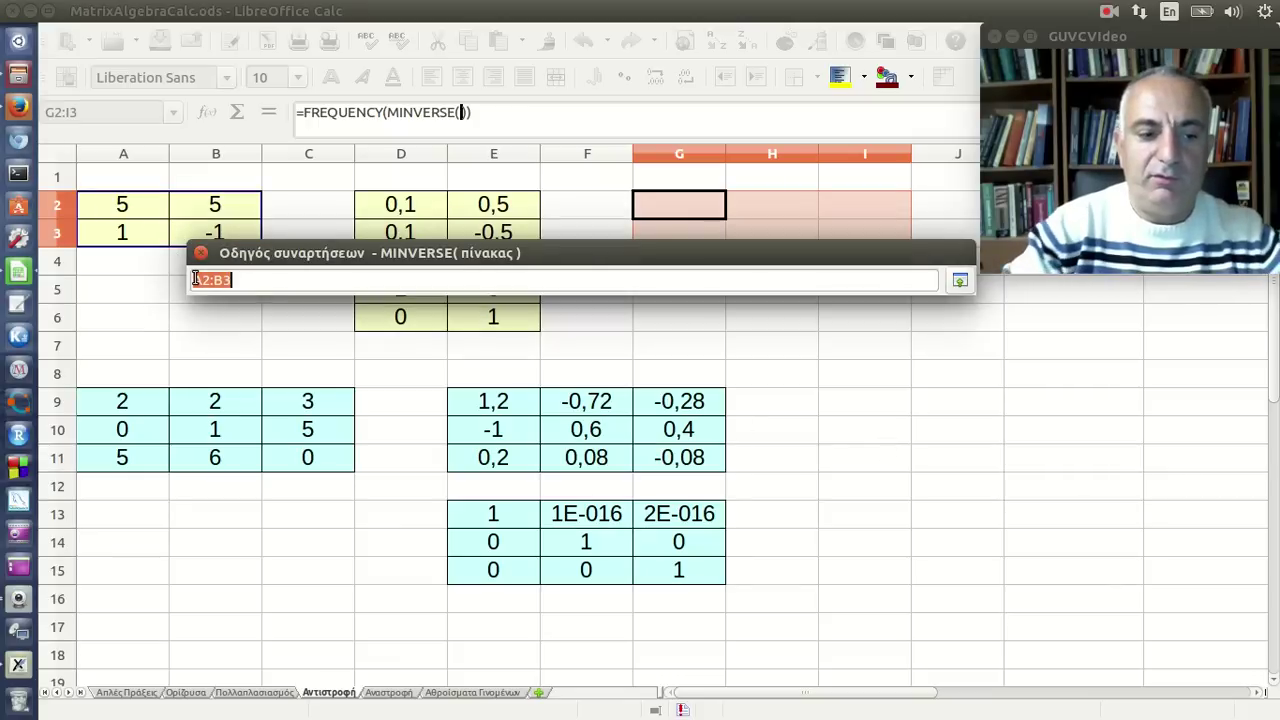
pyautogui.click(956, 283)
pyautogui.press('Return')
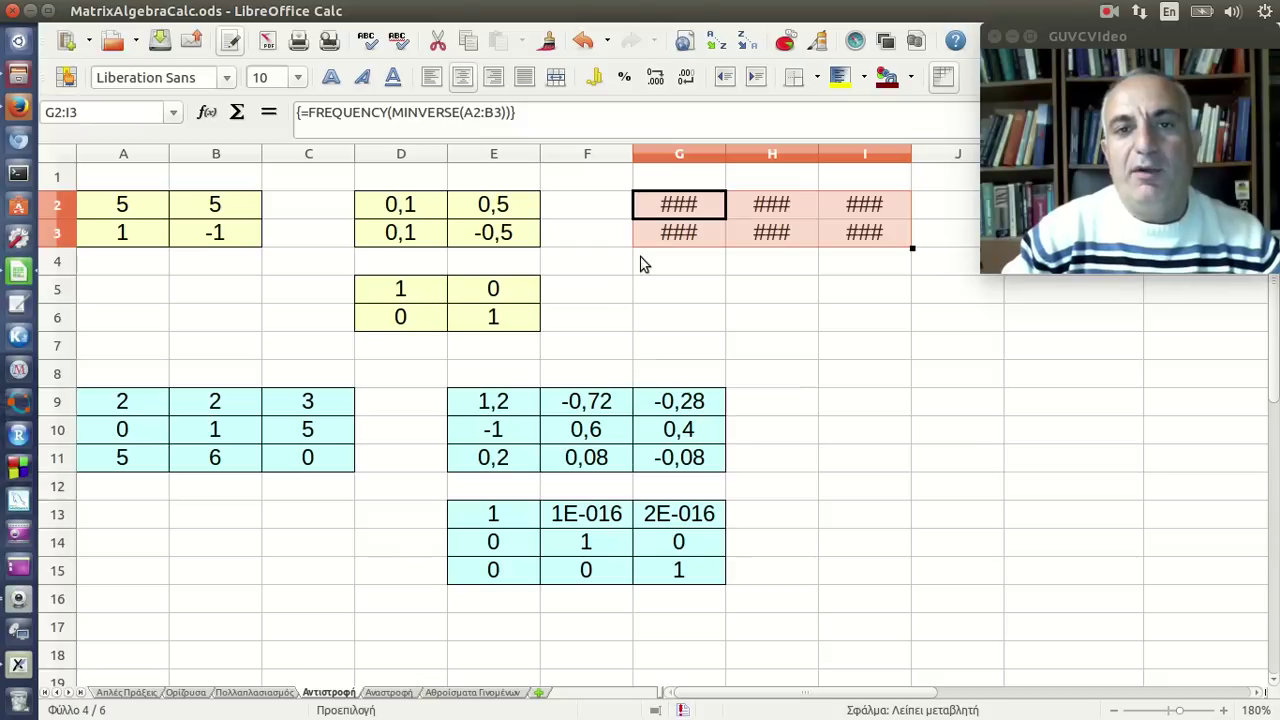
pyautogui.moveTo(679, 153); pyautogui.dragTo(805, 163)
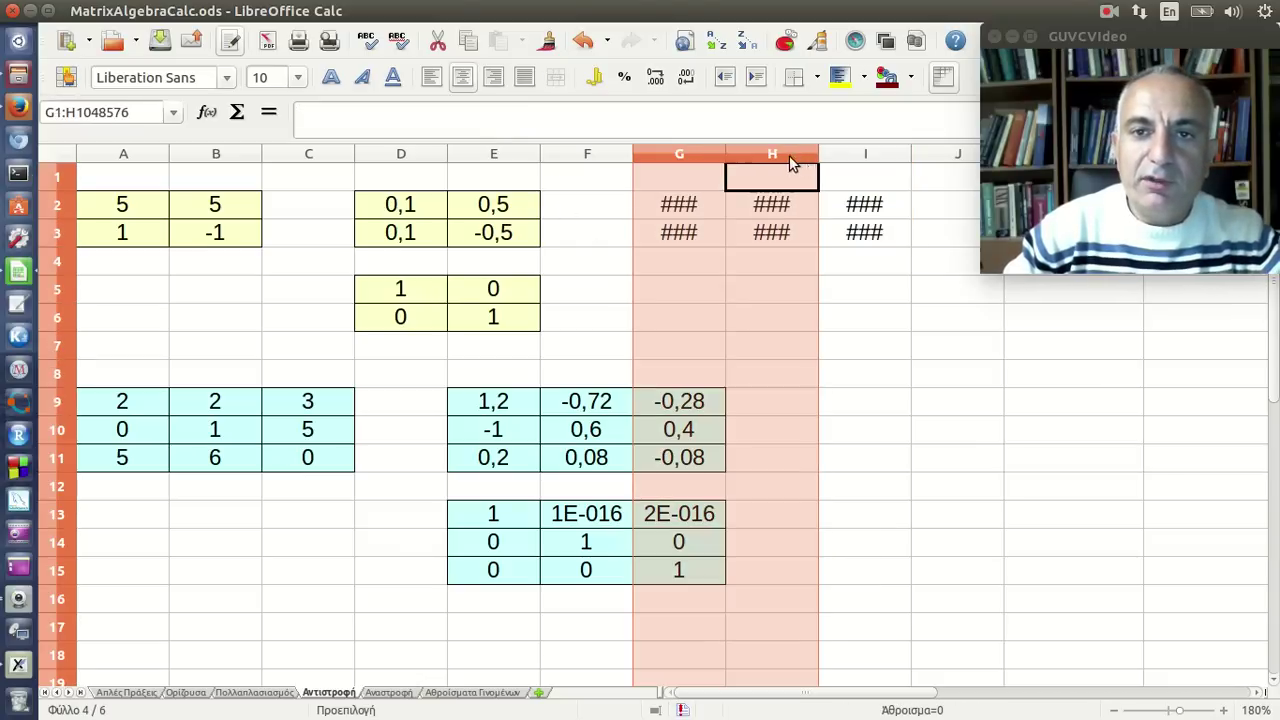
pyautogui.click(825, 176)
pyautogui.moveTo(679, 204); pyautogui.dragTo(850, 235)
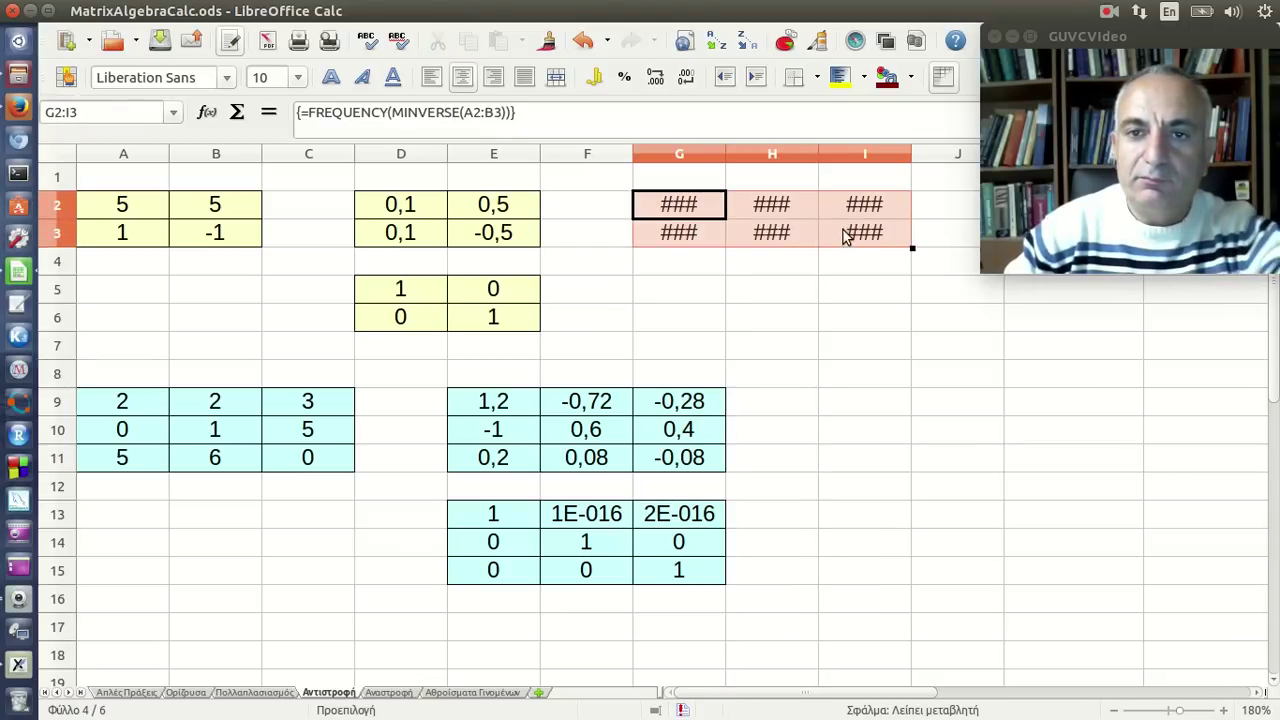
pyautogui.press('Delete')
# Enter MINVERSE(A2:B3) as an array across the three-column block G2:I3.
pyautogui.click(691, 204)
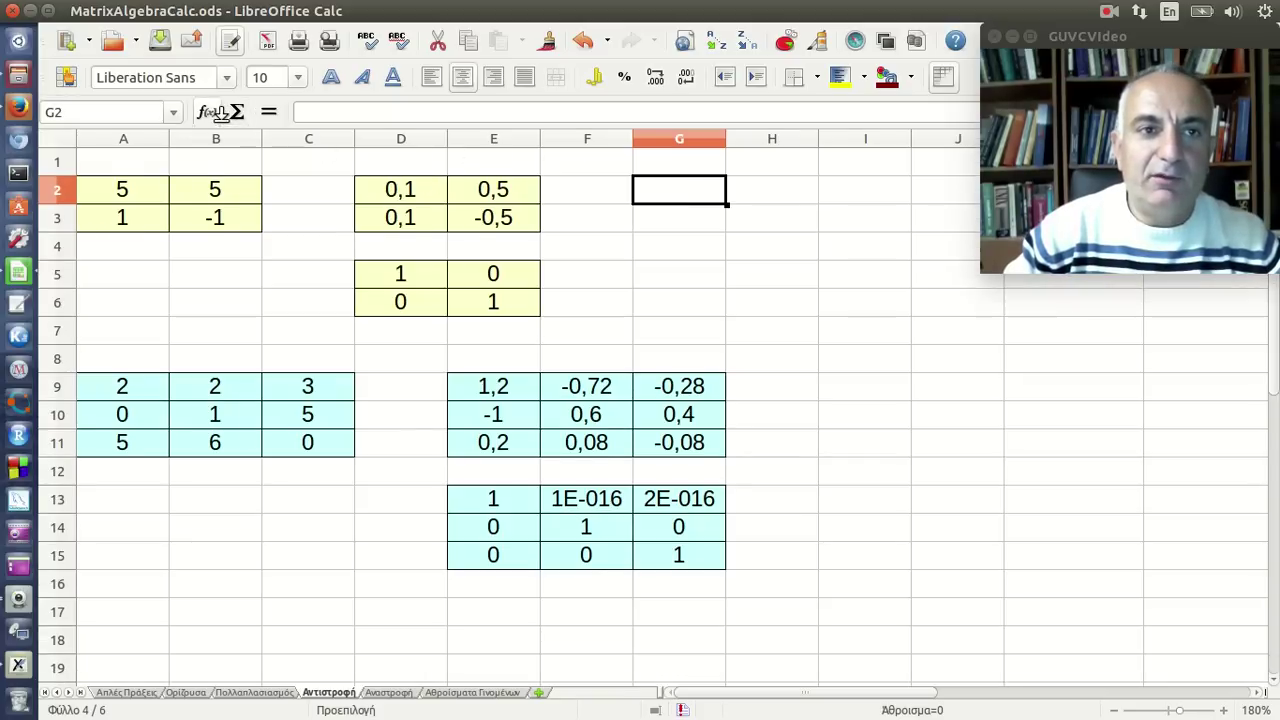
pyautogui.moveTo(685, 198); pyautogui.dragTo(853, 226)
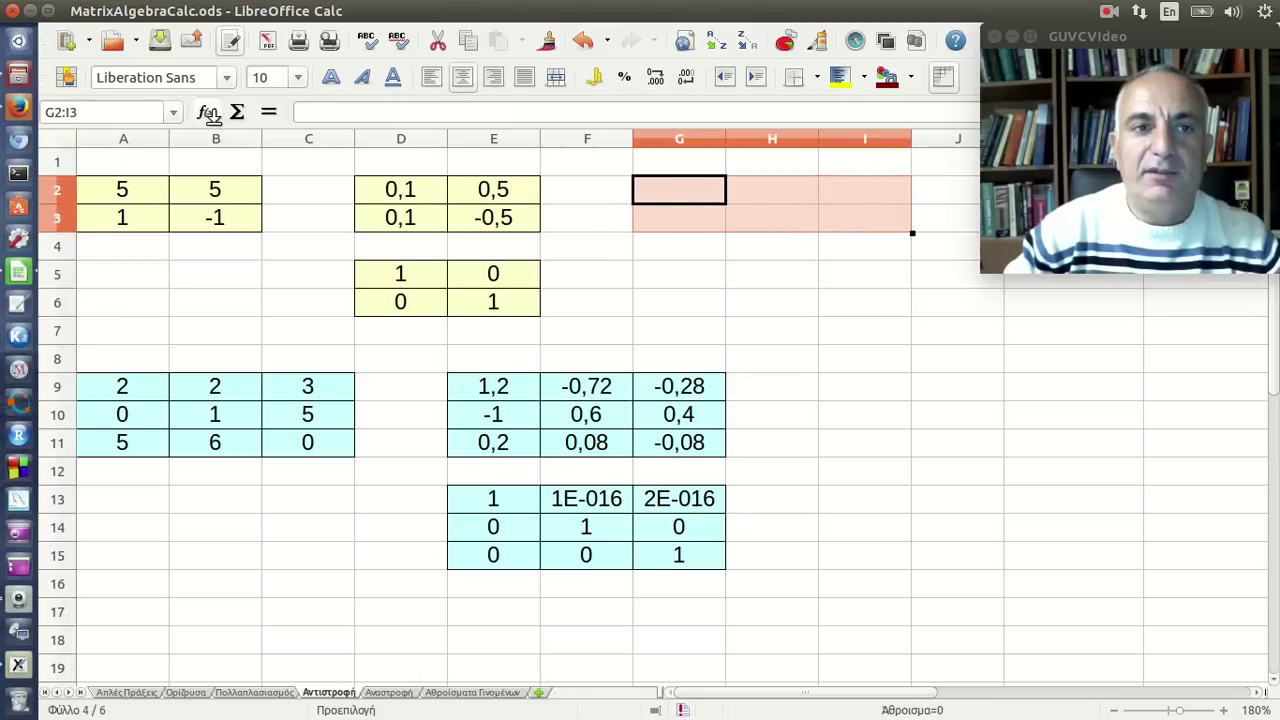
pyautogui.click(207, 113)
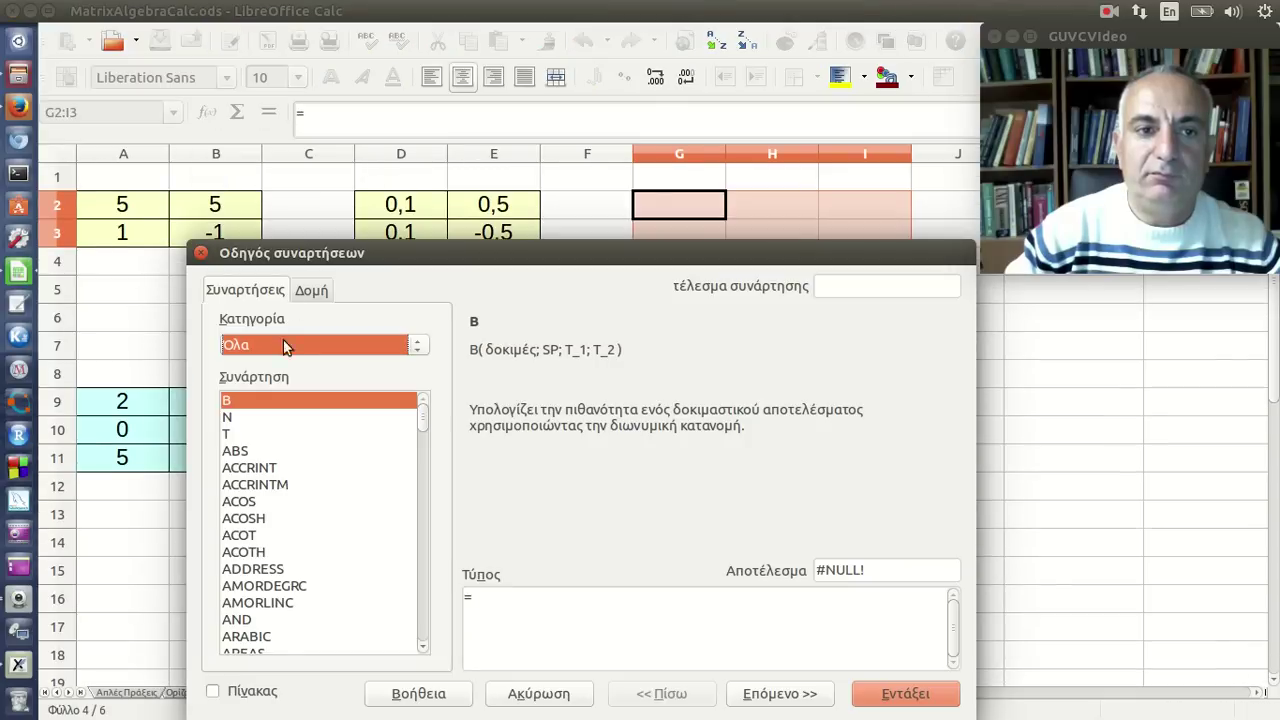
pyautogui.click(283, 342)
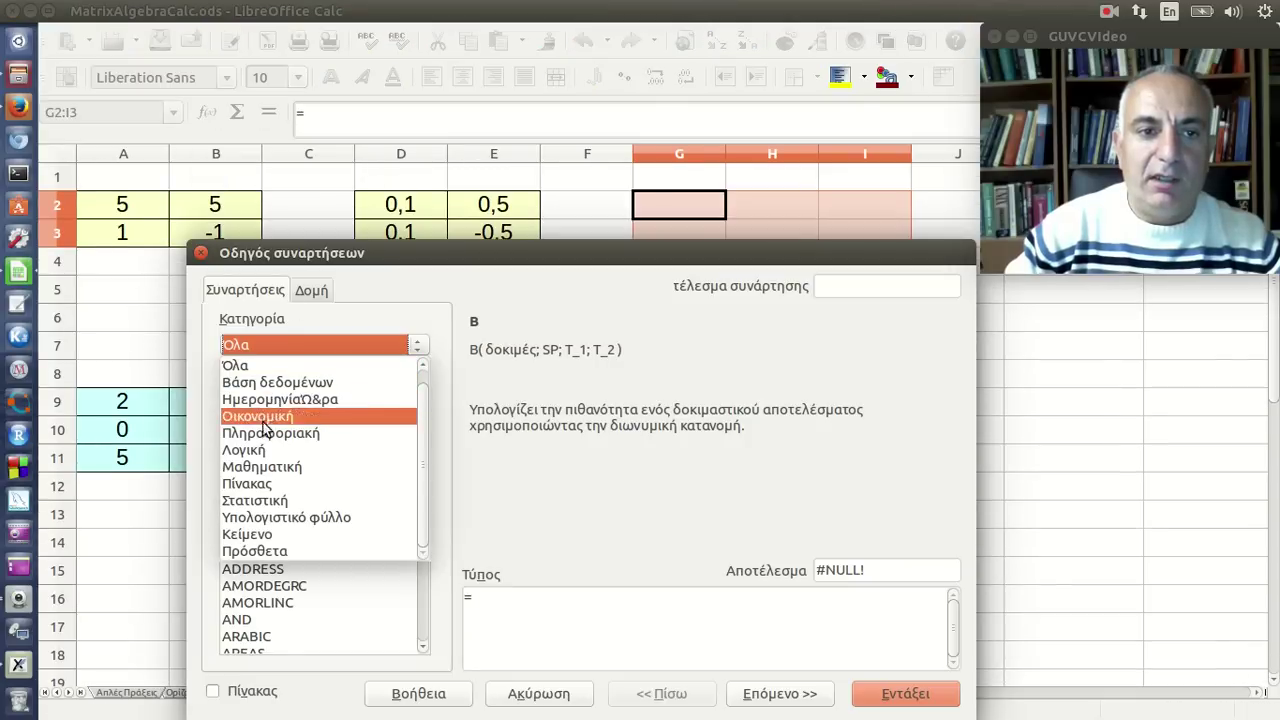
pyautogui.click(297, 484)
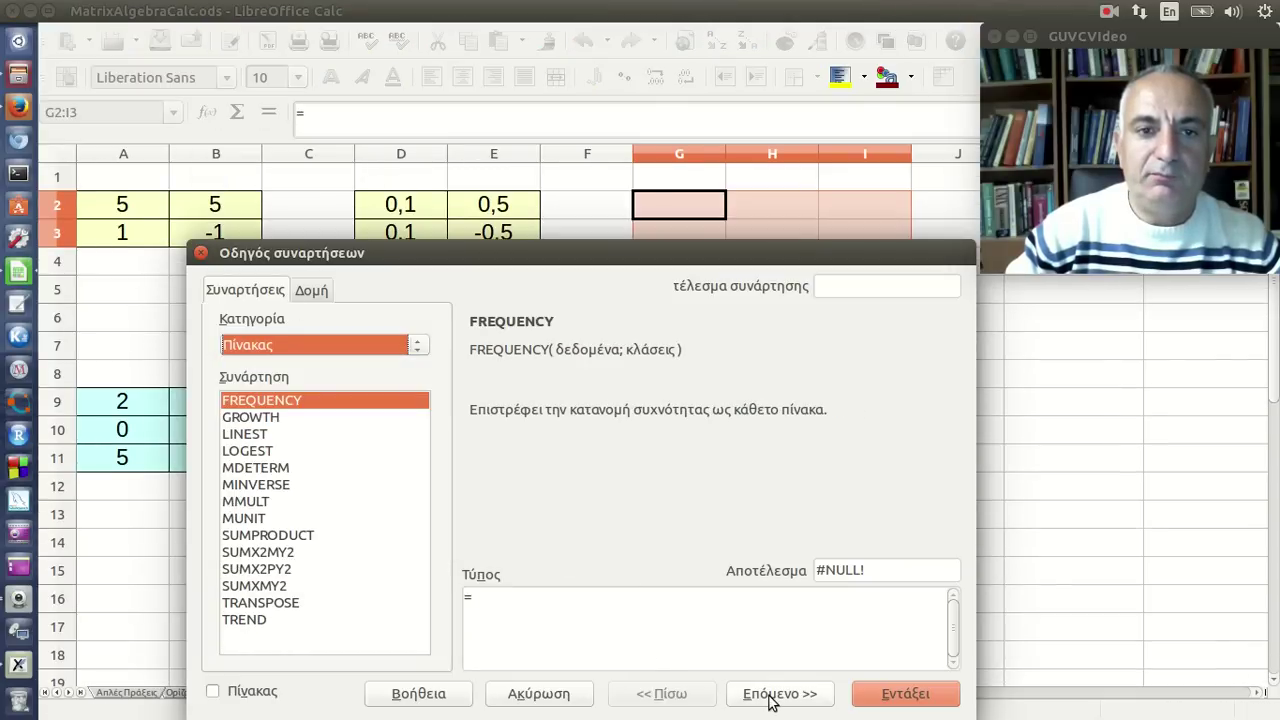
pyautogui.click(275, 485)
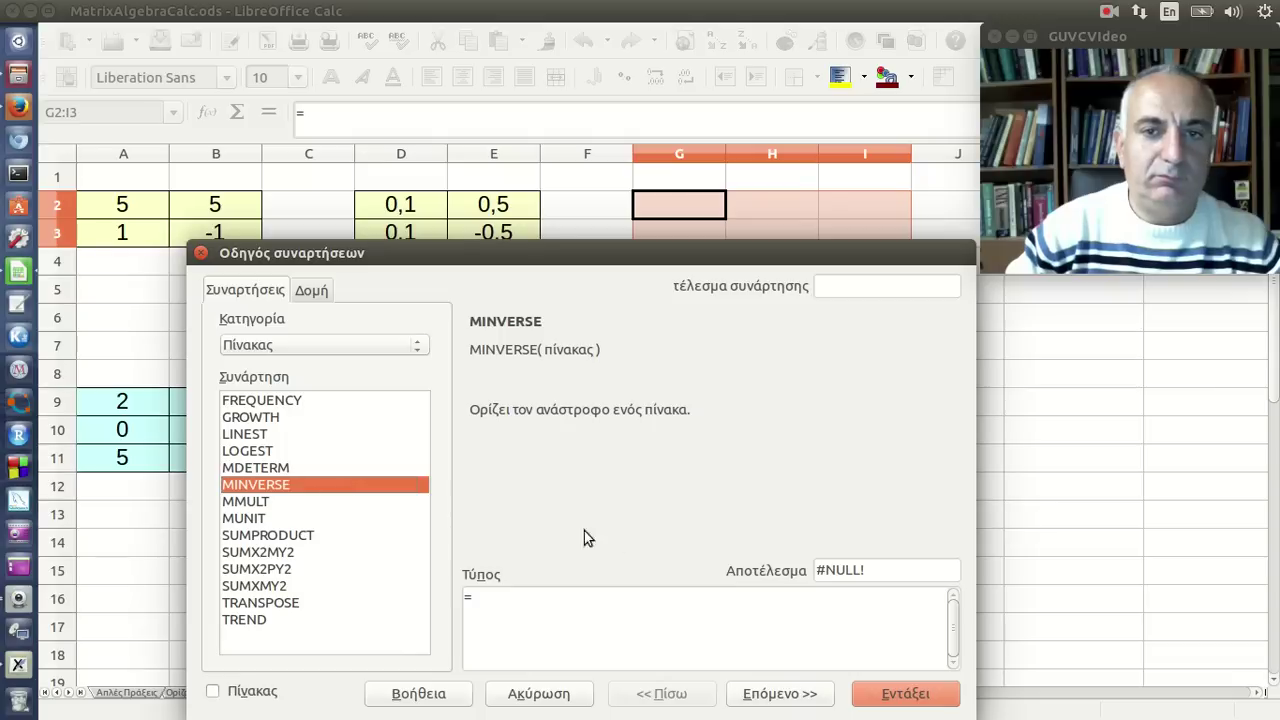
pyautogui.click(777, 697)
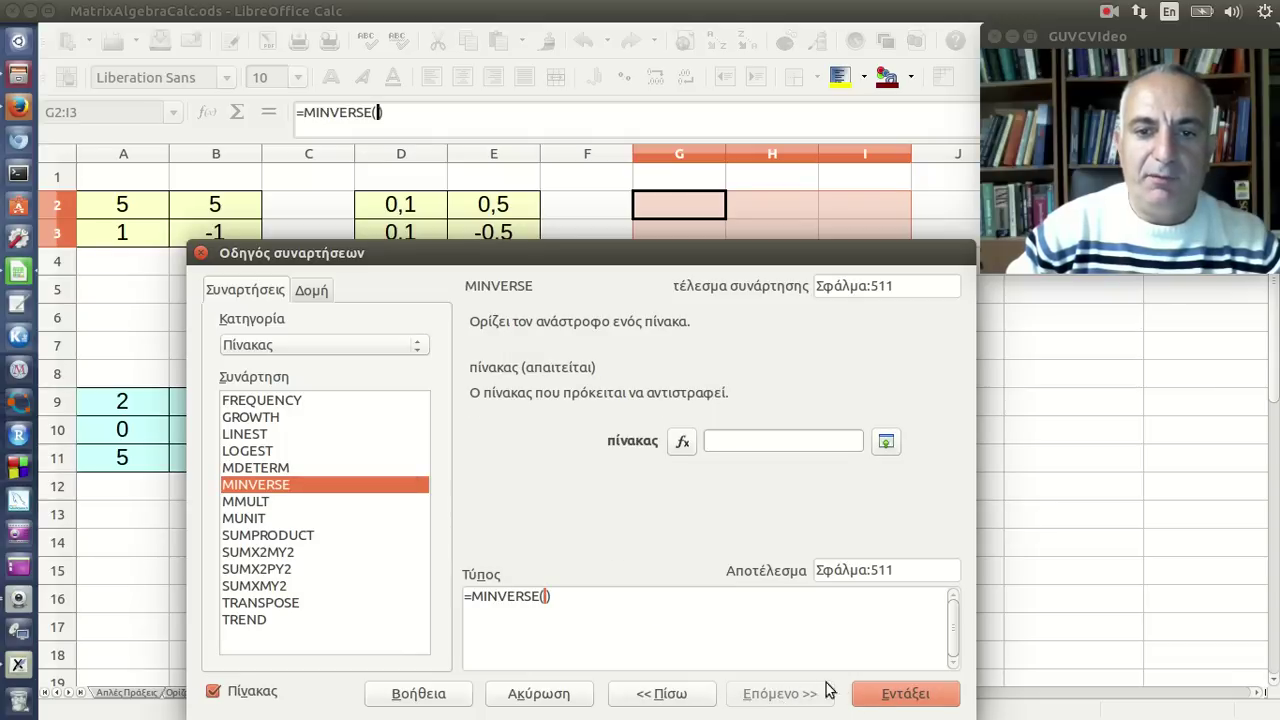
pyautogui.click(886, 441)
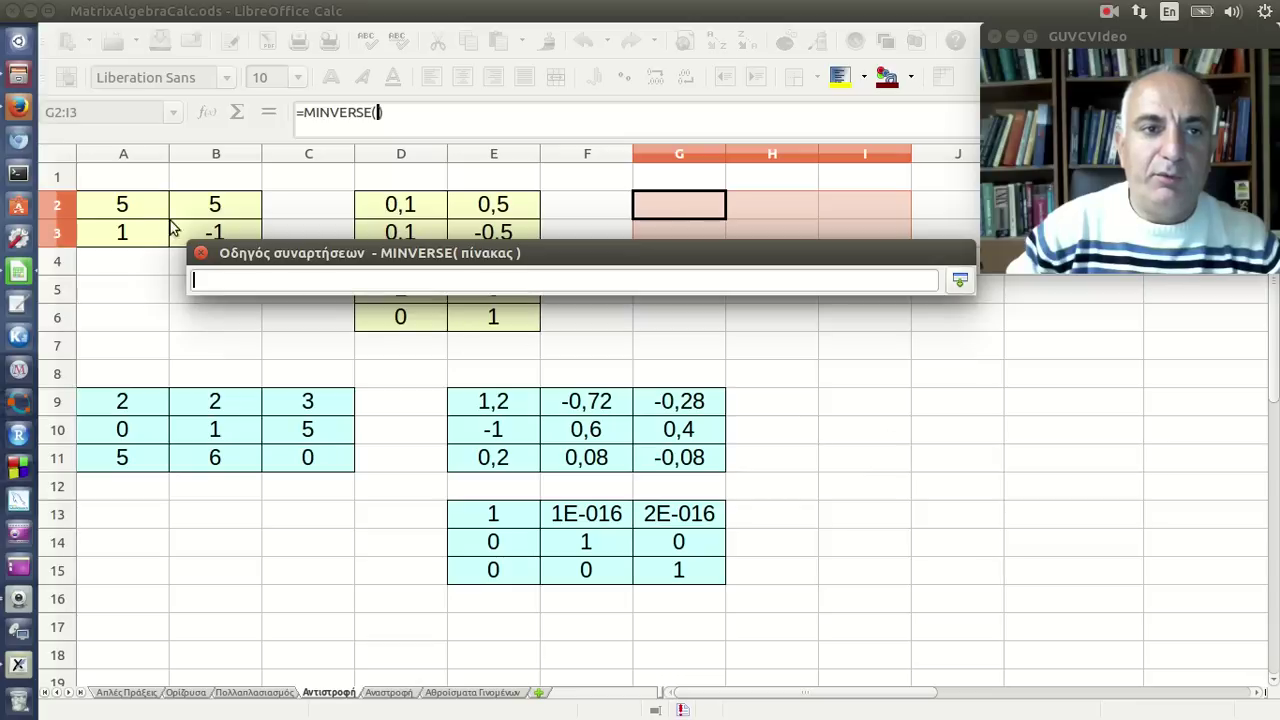
pyautogui.moveTo(136, 212); pyautogui.dragTo(200, 232)
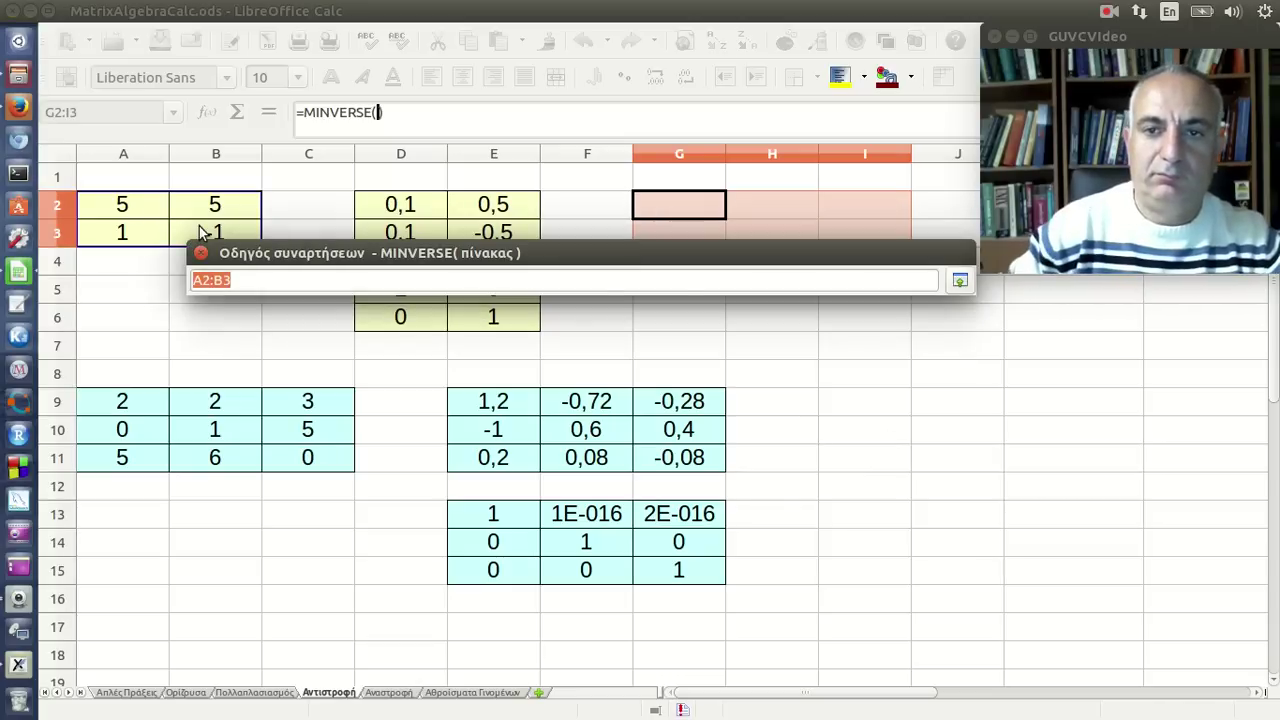
pyautogui.click(960, 283)
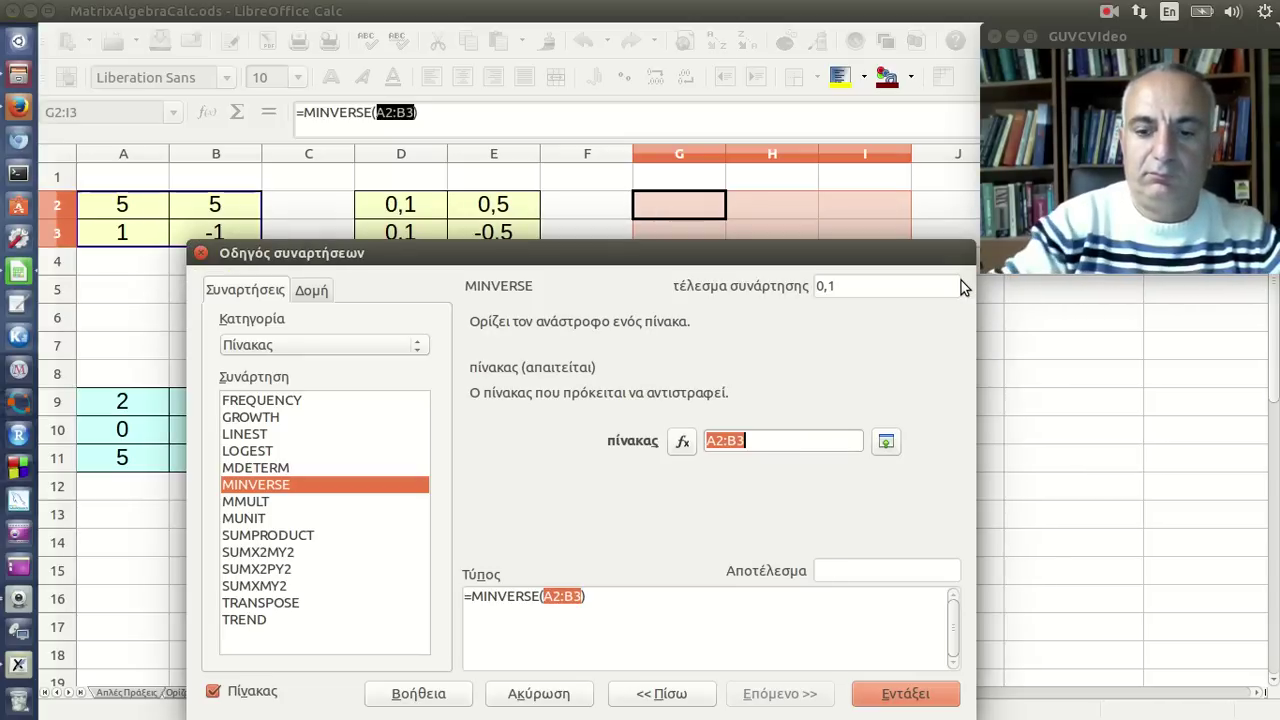
pyautogui.press('Return')
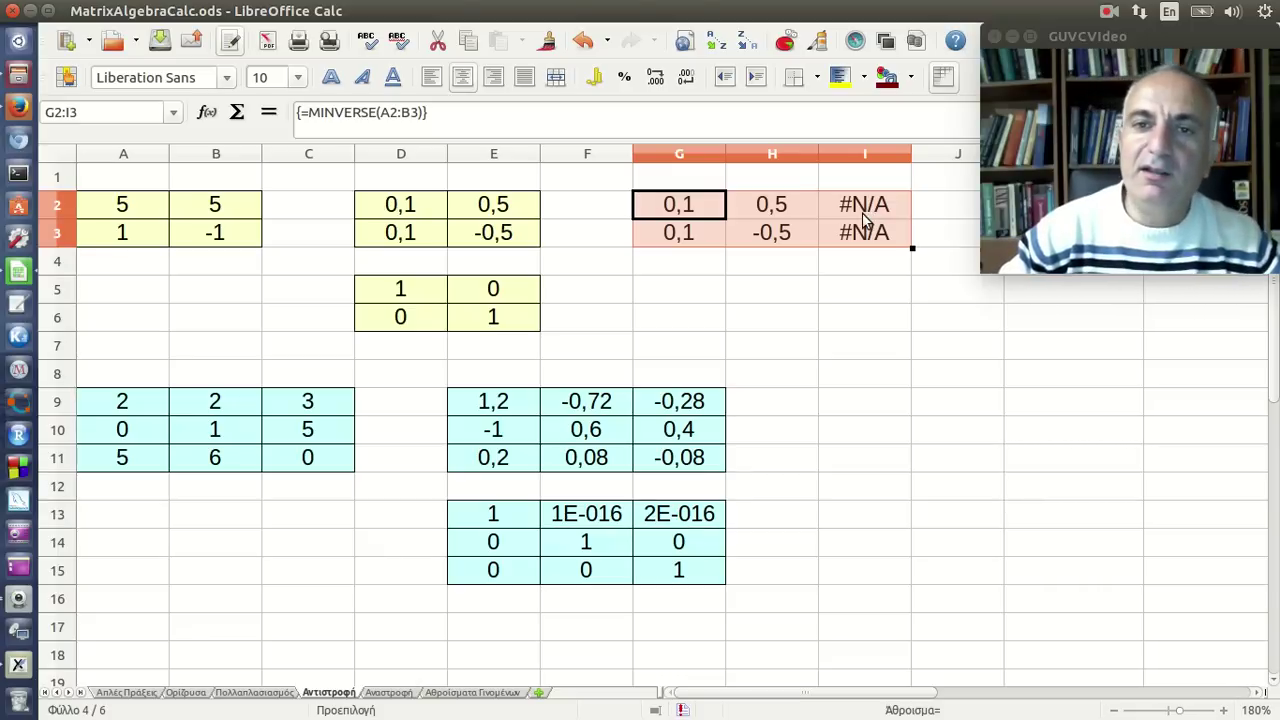
# Delete the oversized inverse, with #N/A in column I, from G2:I3.
pyautogui.click(883, 268)
pyautogui.moveTo(680, 210); pyautogui.dragTo(825, 233)
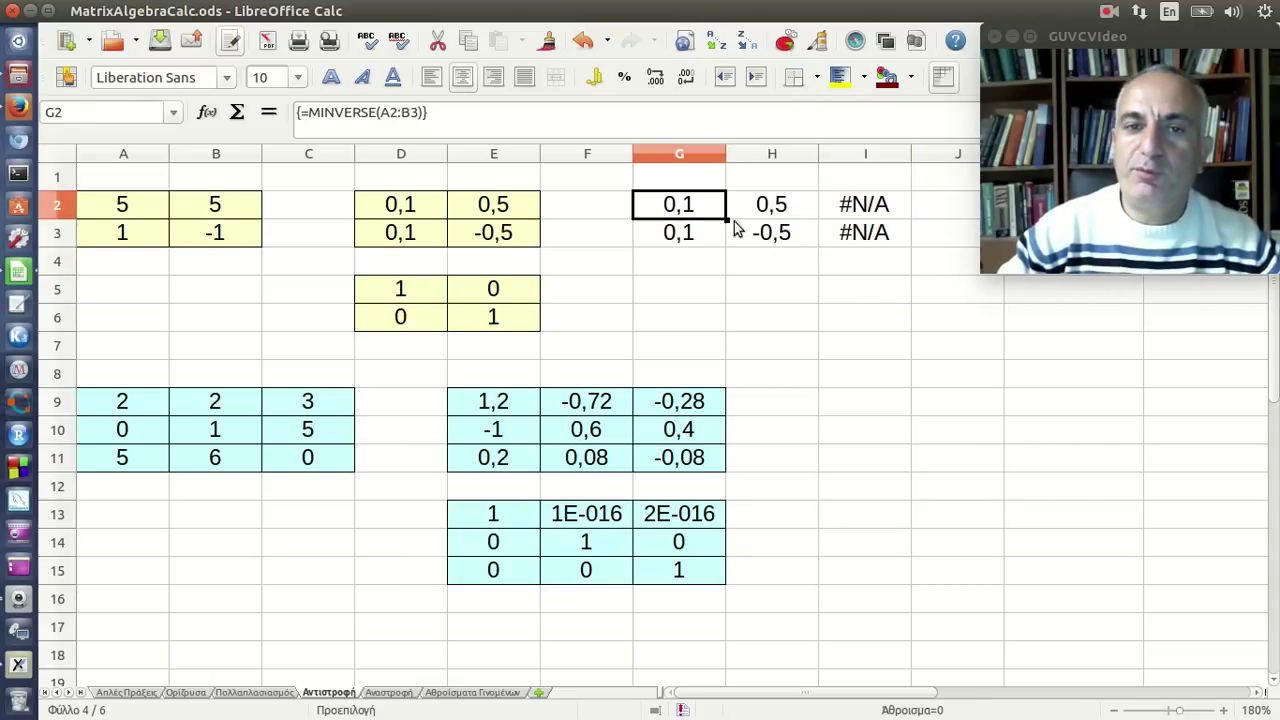
pyautogui.press('Delete')
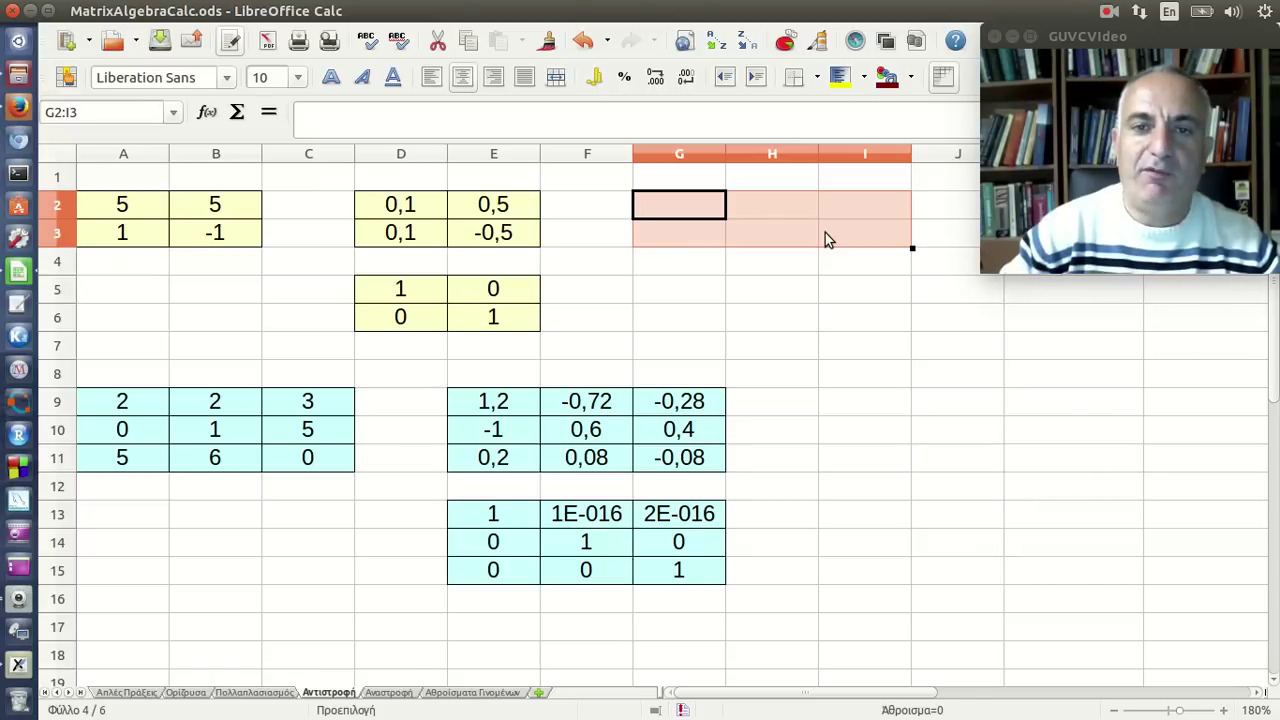
pyautogui.click(825, 240)
pyautogui.moveTo(694, 205)
pyautogui.mouseDown()
pyautogui.moveTo(712, 230)
pyautogui.moveTo(744, 231)
pyautogui.mouseUp()
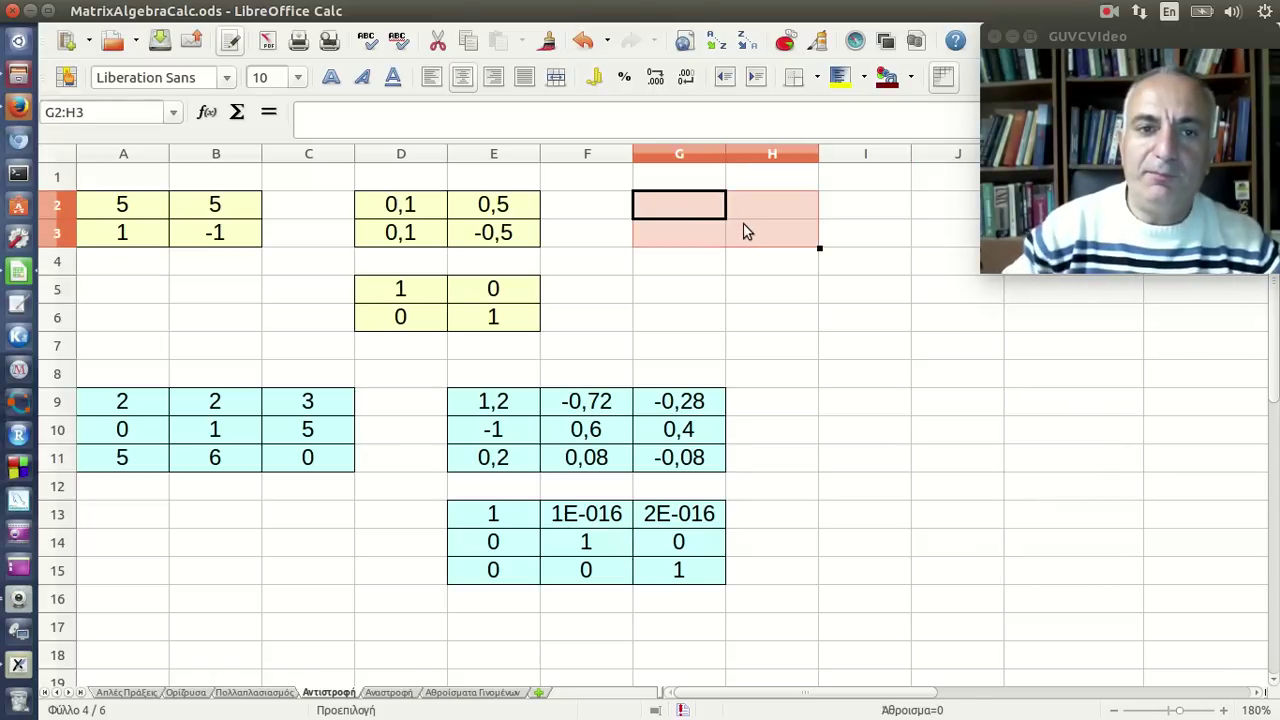
pyautogui.write('=')
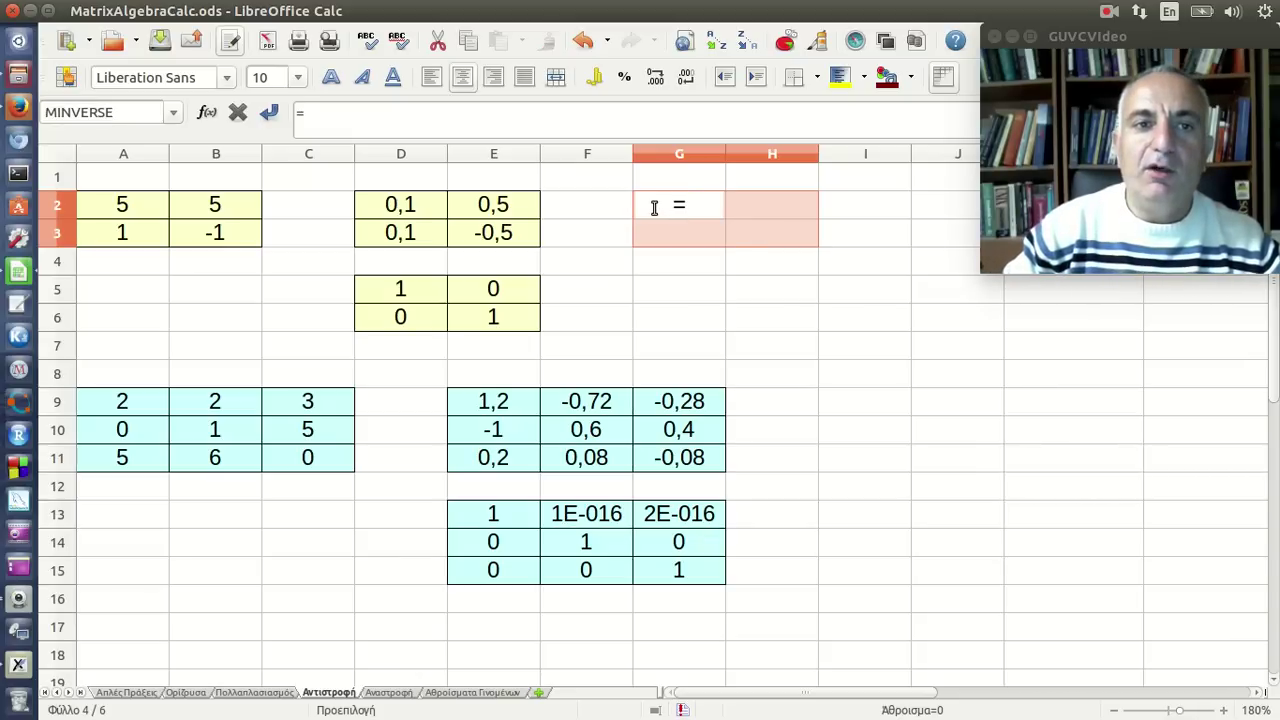
pyautogui.write('mi')
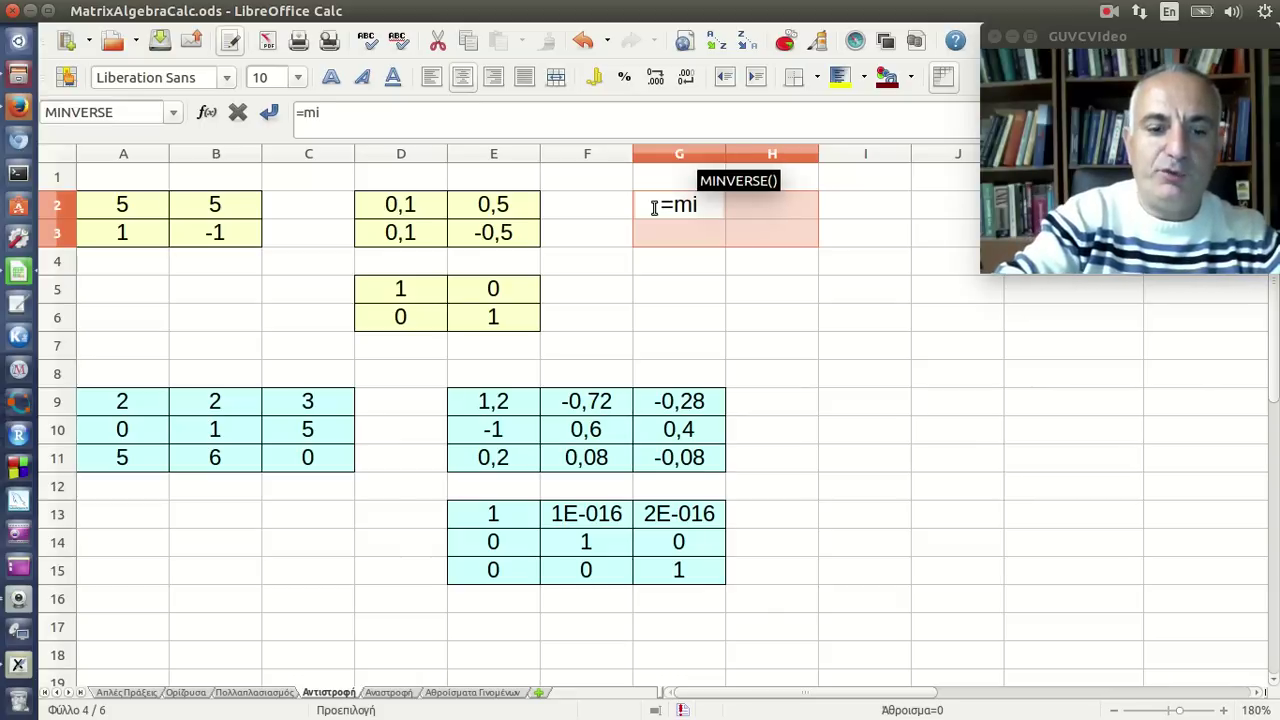
pyautogui.write('nv')
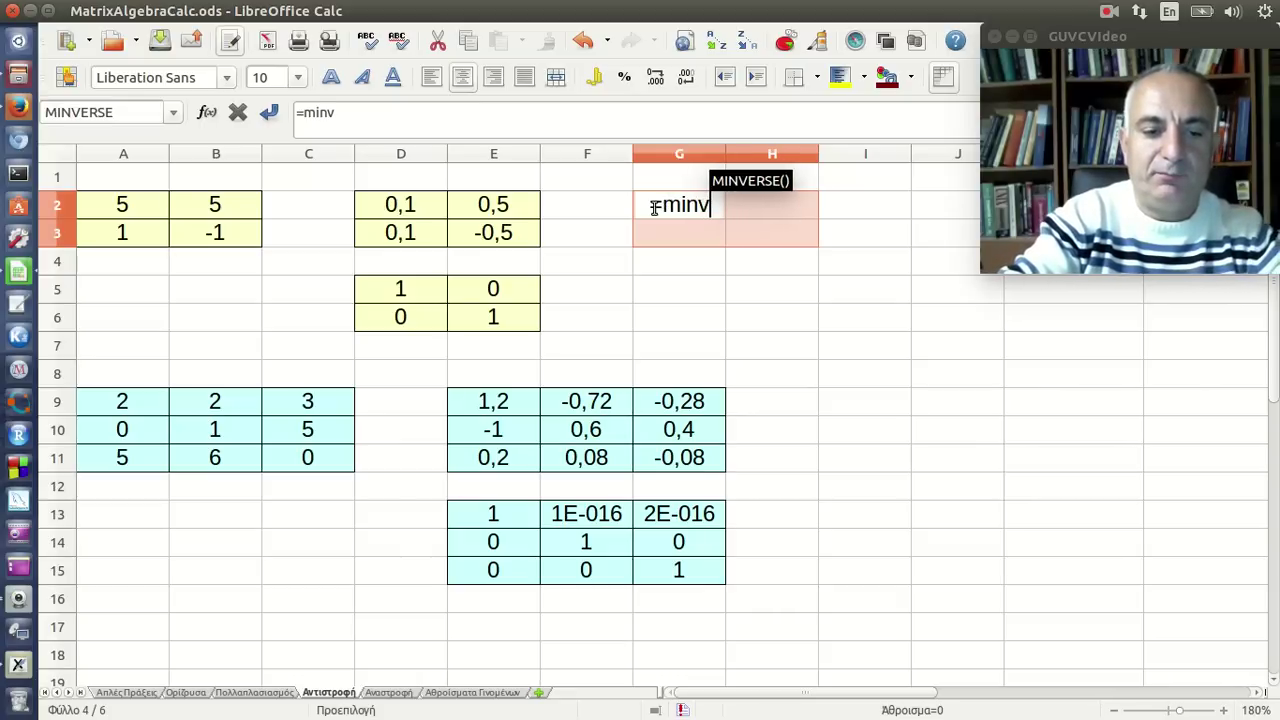
pyautogui.write('erse')
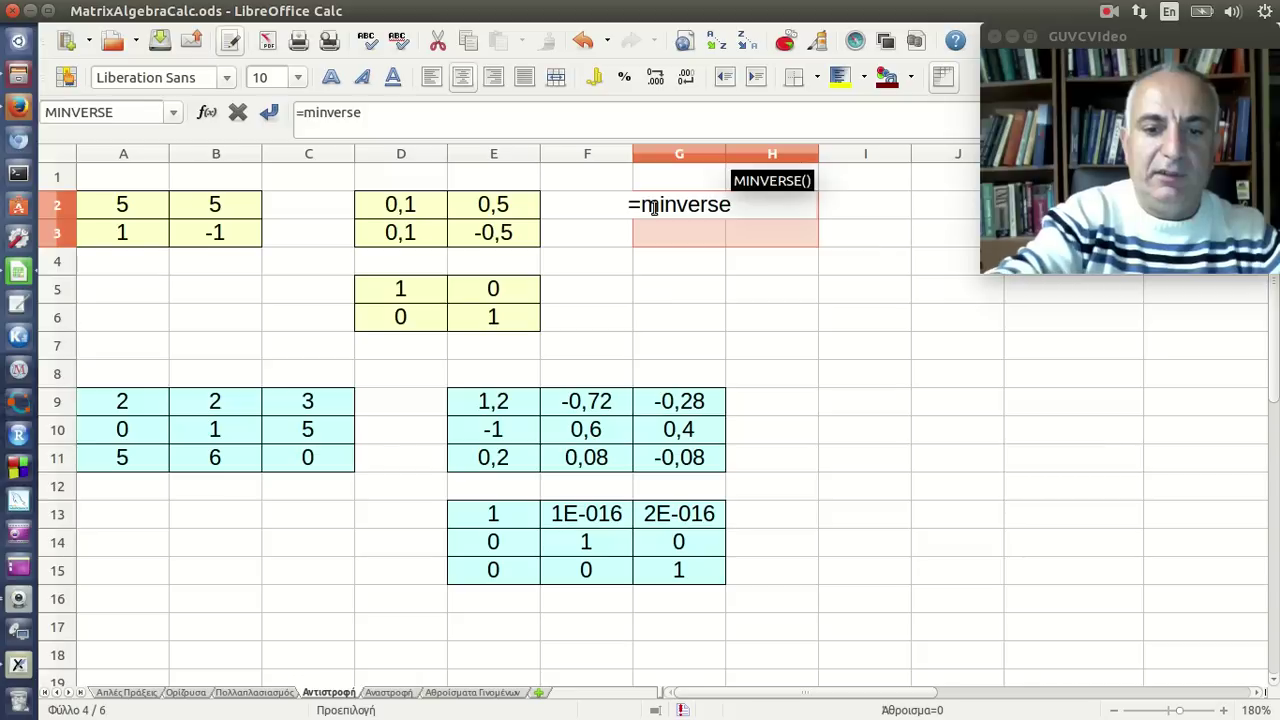
pyautogui.write('(')
pyautogui.click(168, 208)
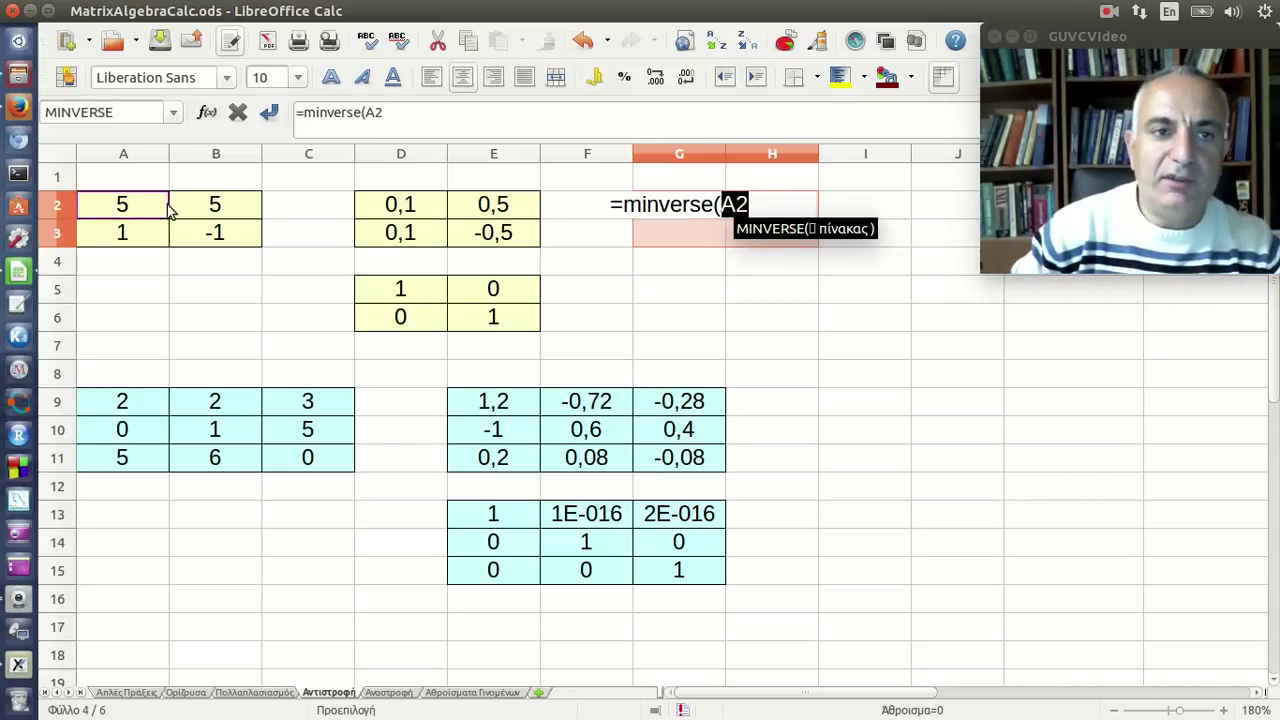
pyautogui.moveTo(168, 208); pyautogui.dragTo(215, 232)
pyautogui.write(')')
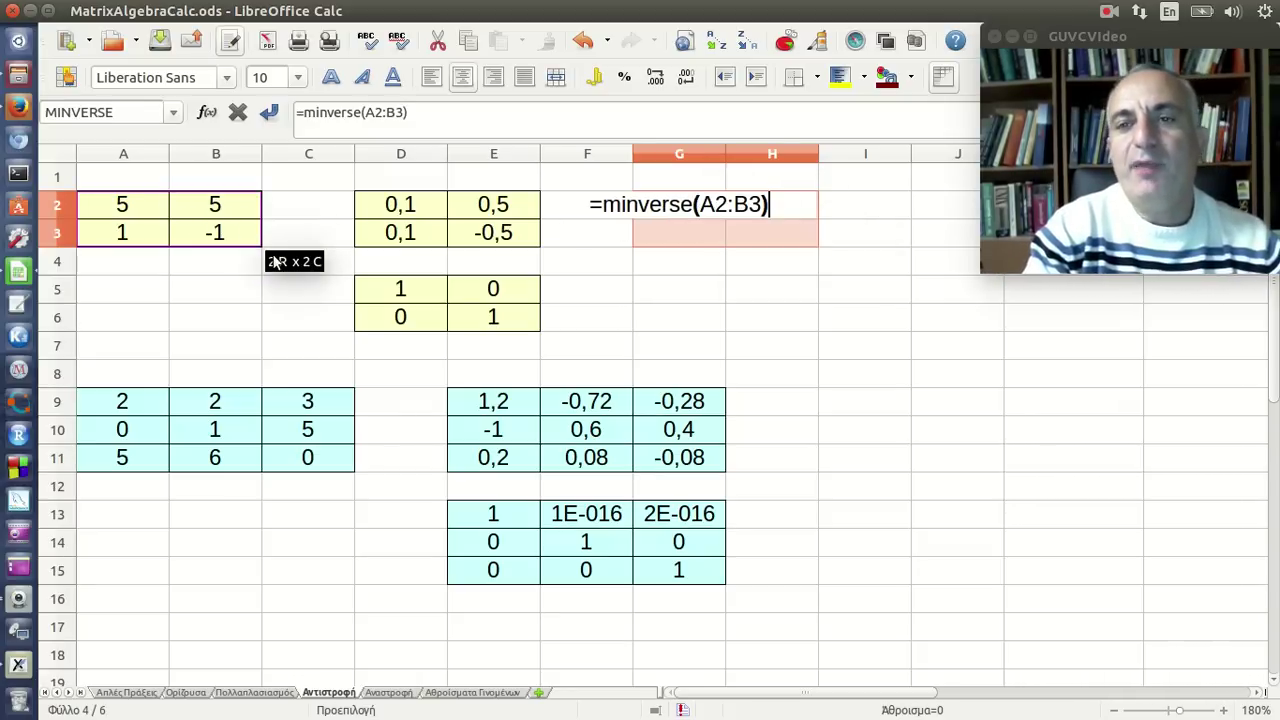
pyautogui.press('Return')
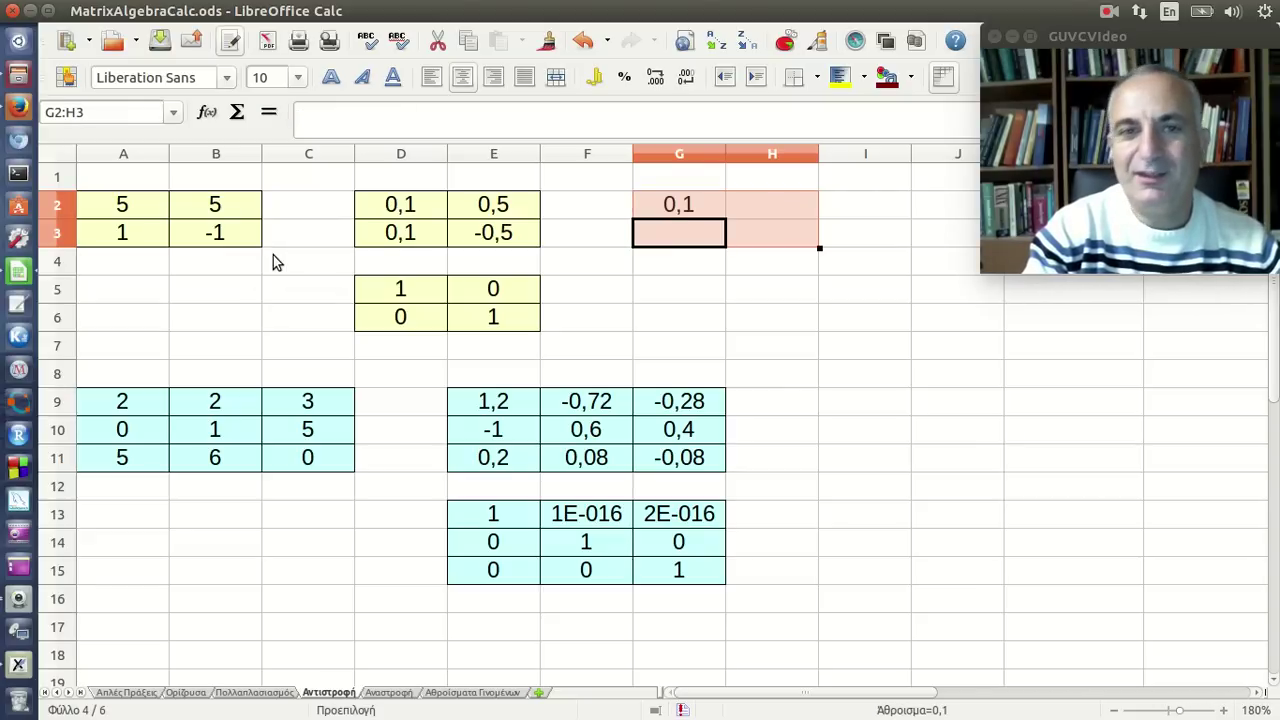
pyautogui.press('Up')
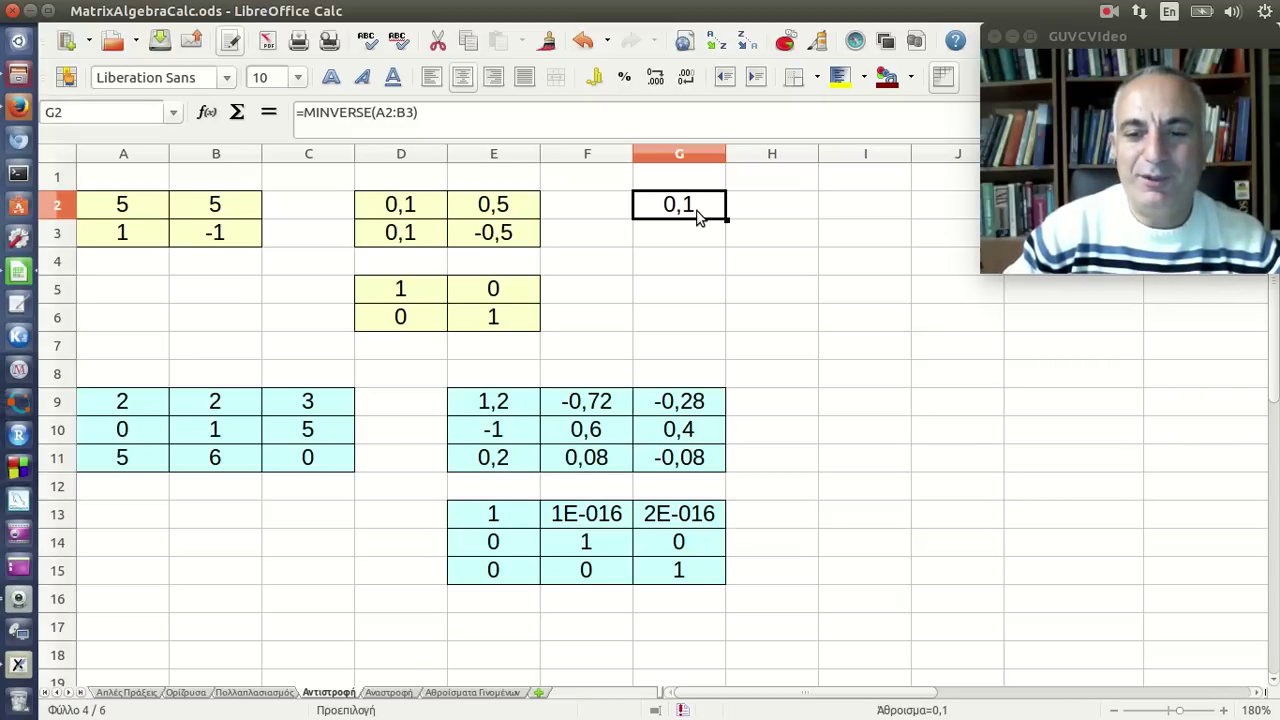
pyautogui.press('Delete')
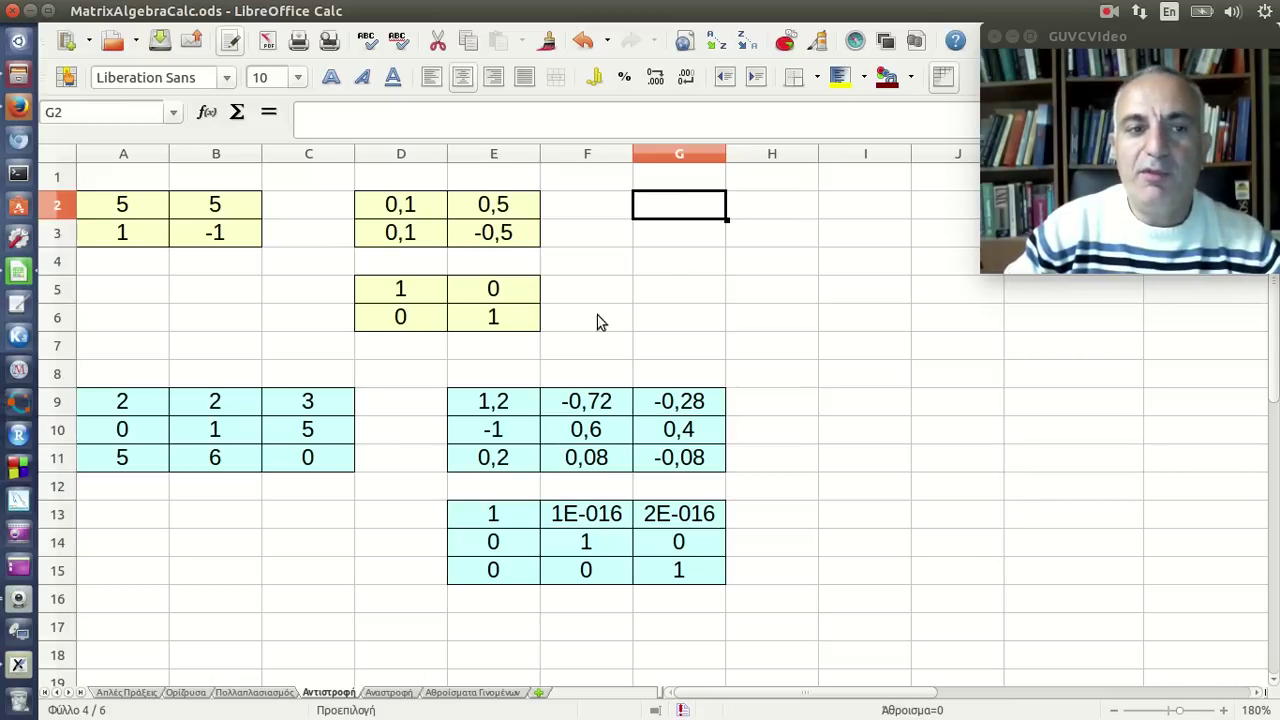
pyautogui.moveTo(155, 405); pyautogui.dragTo(286, 450)
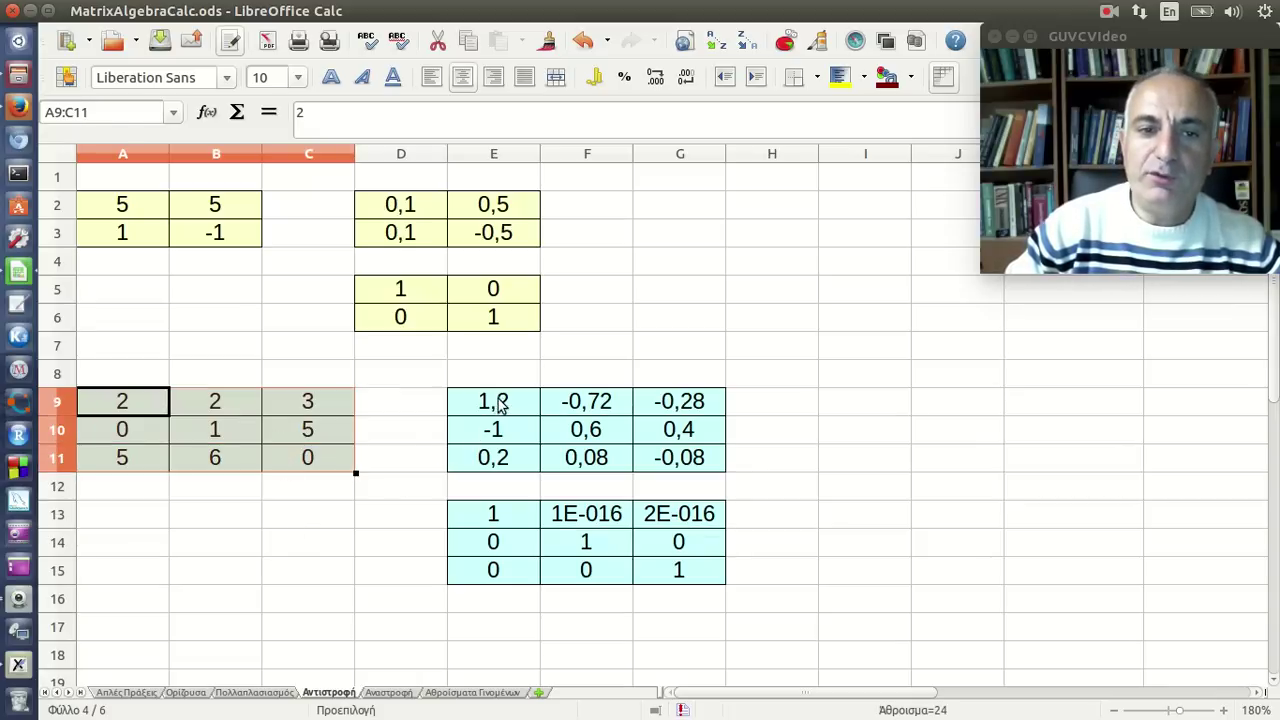
pyautogui.moveTo(497, 405)
pyautogui.mouseDown()
pyautogui.moveTo(614, 434)
pyautogui.moveTo(655, 465)
pyautogui.mouseUp()
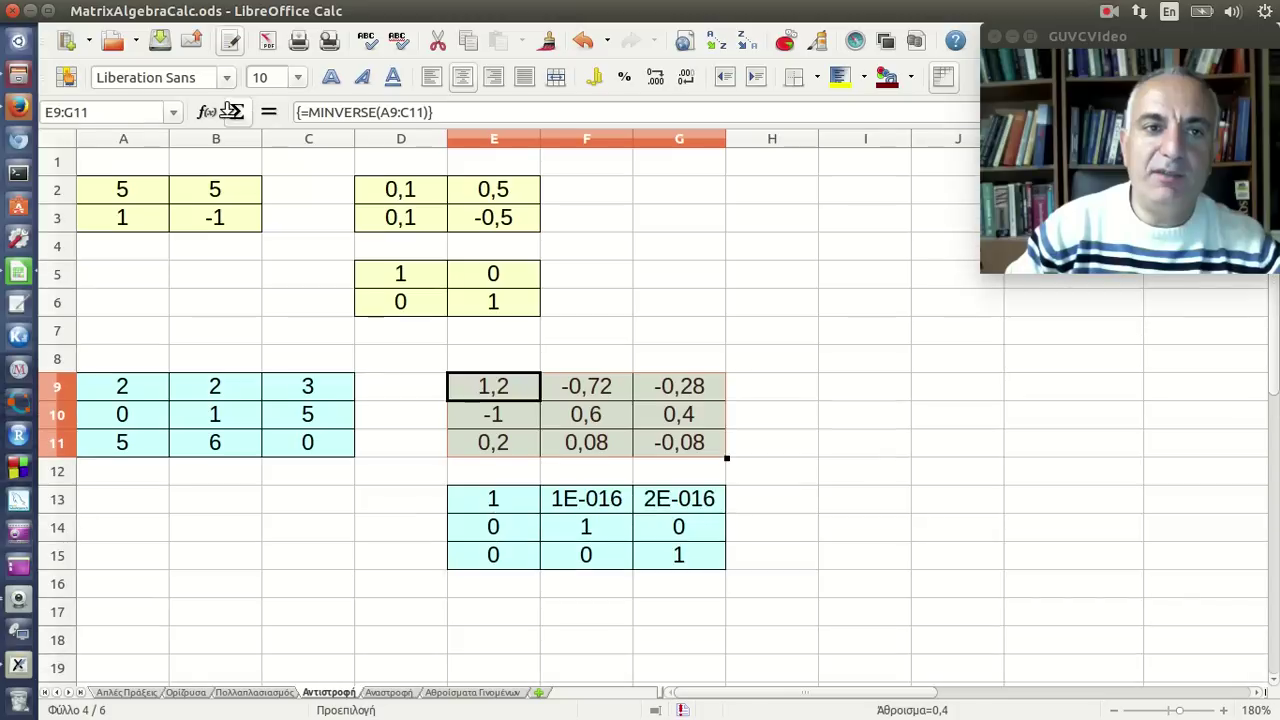
pyautogui.click(207, 112)
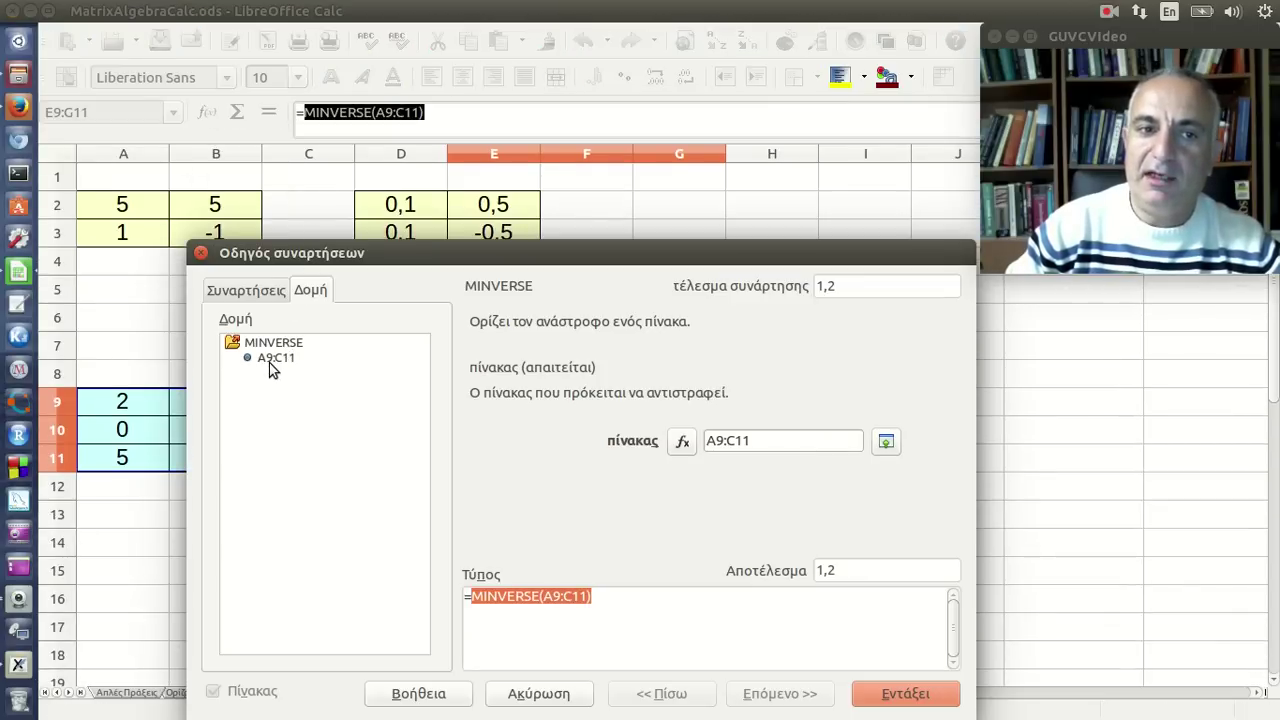
pyautogui.click(565, 705)
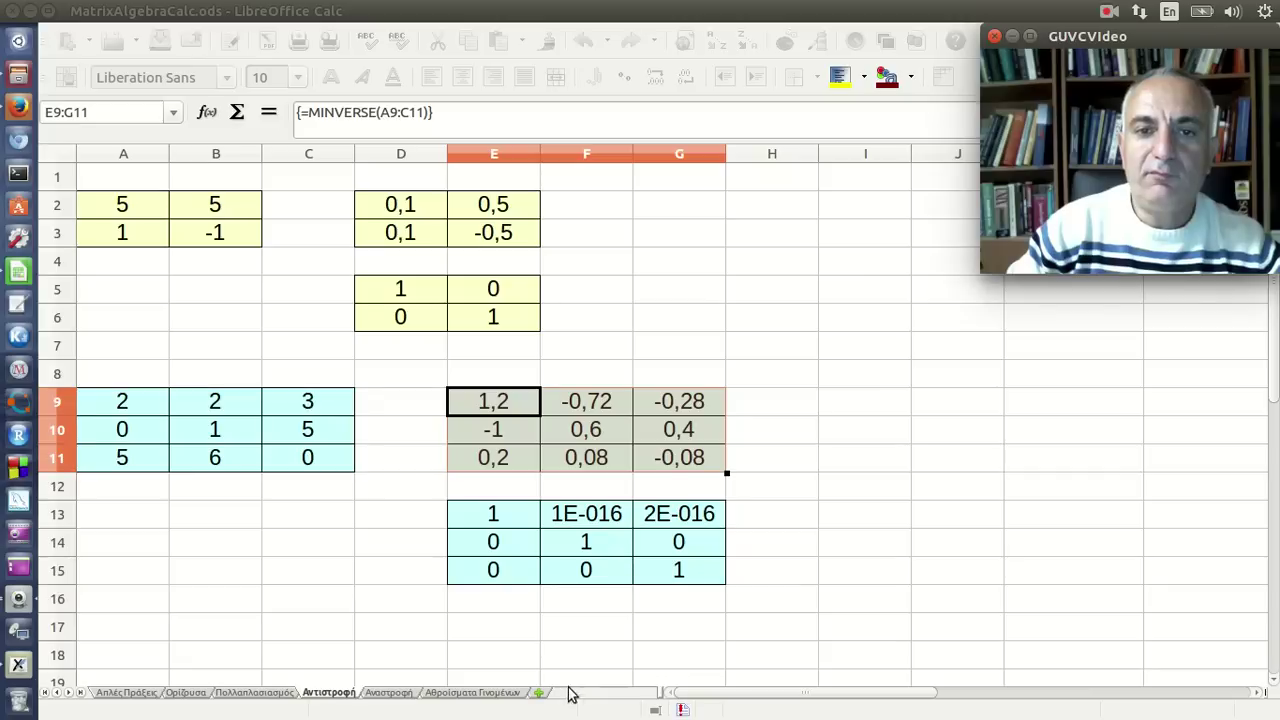
pyautogui.click(755, 352)
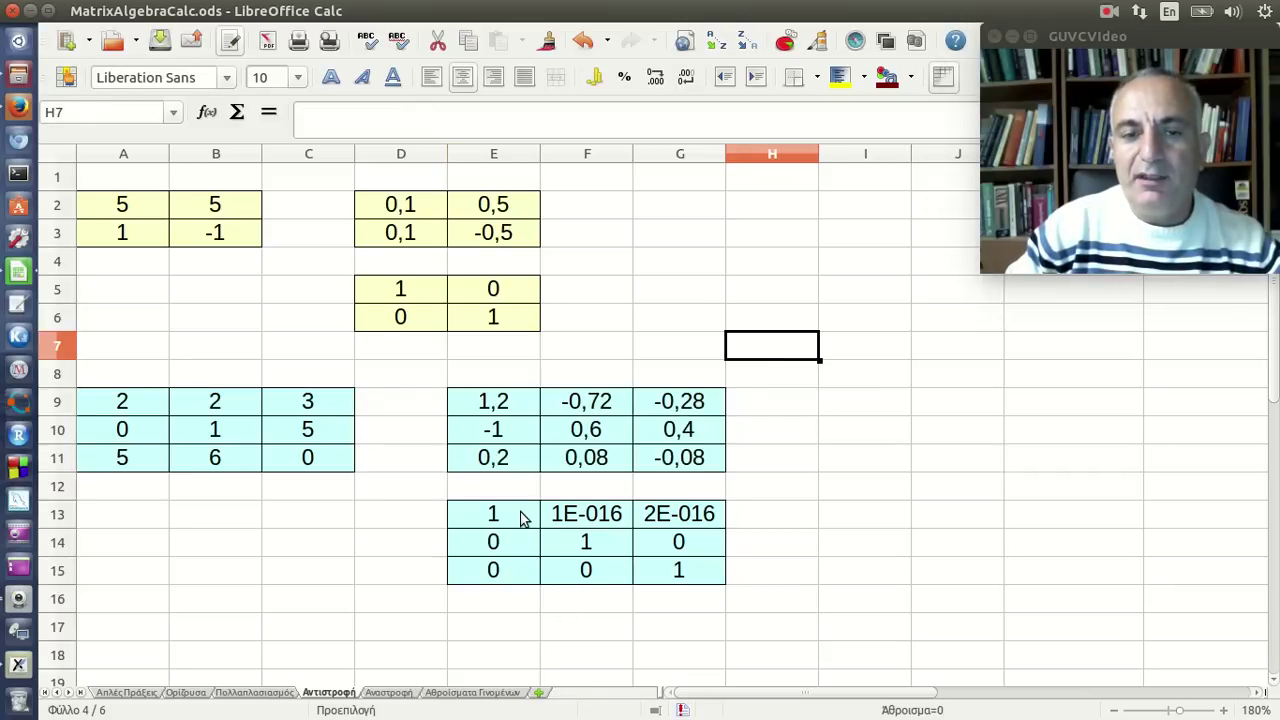
pyautogui.moveTo(520, 516); pyautogui.dragTo(675, 566)
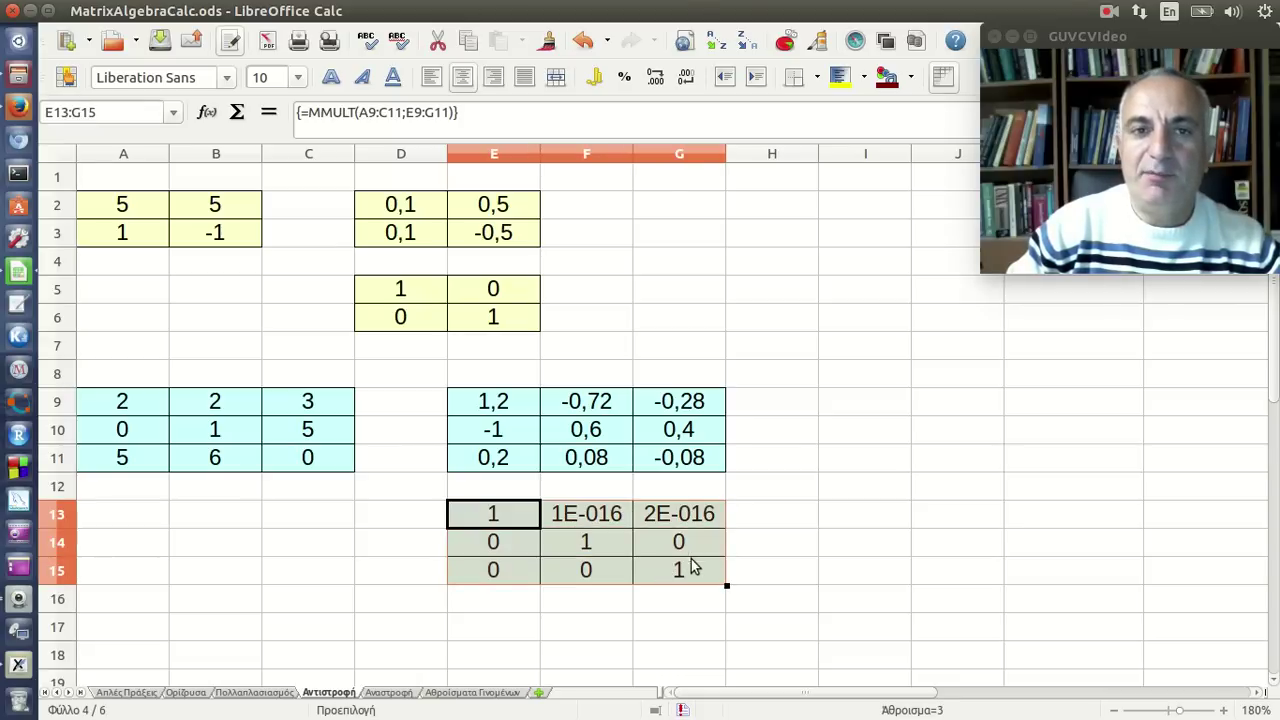
pyautogui.click(207, 112)
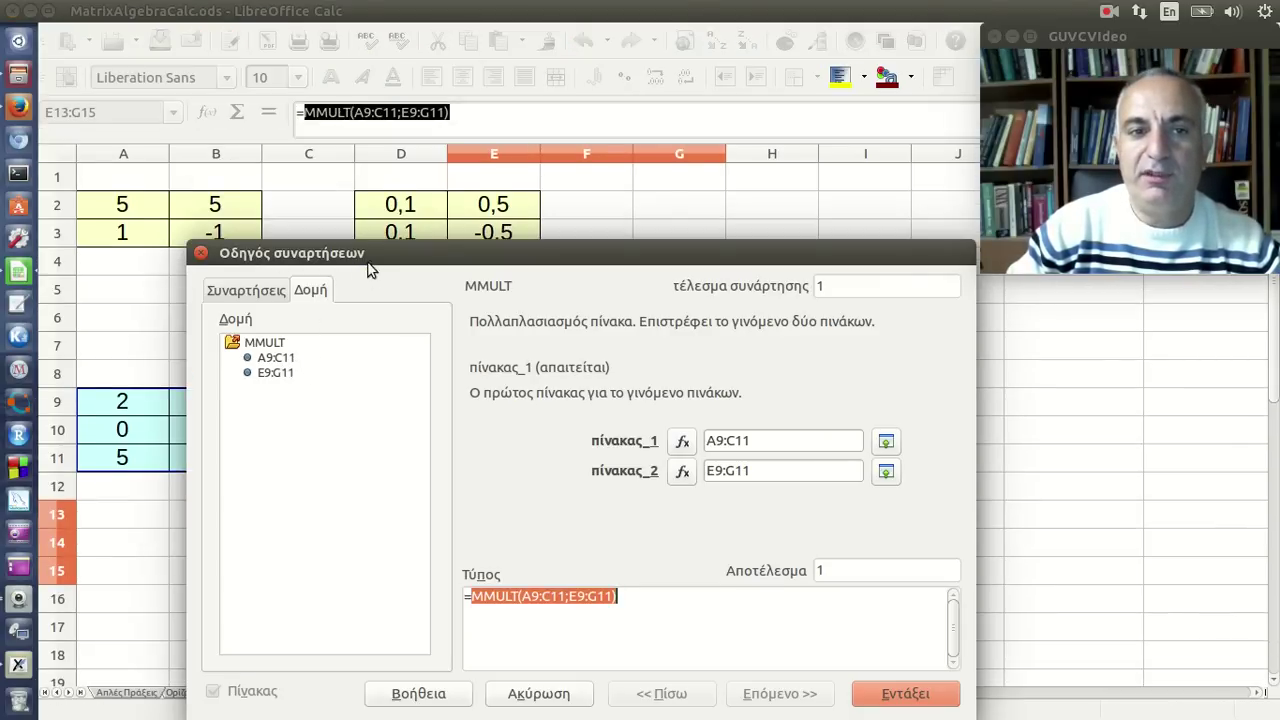
pyautogui.moveTo(367, 255); pyautogui.dragTo(731, 255)
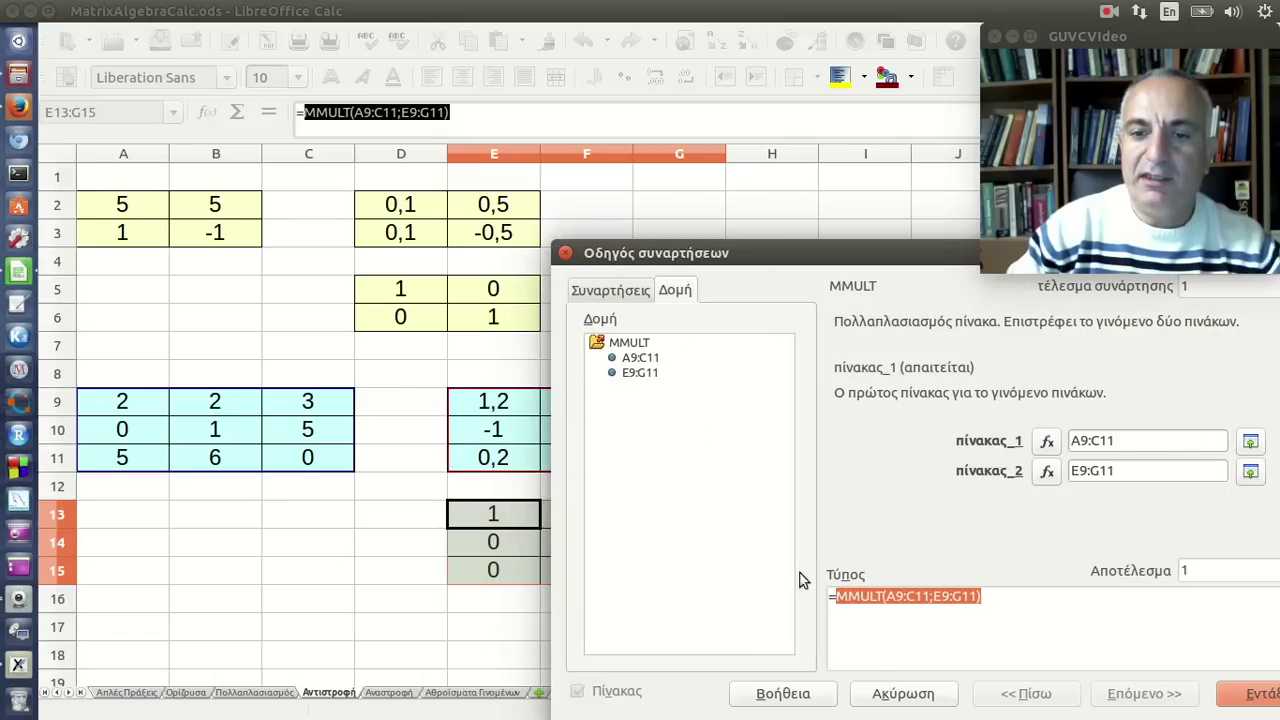
pyautogui.click(910, 700)
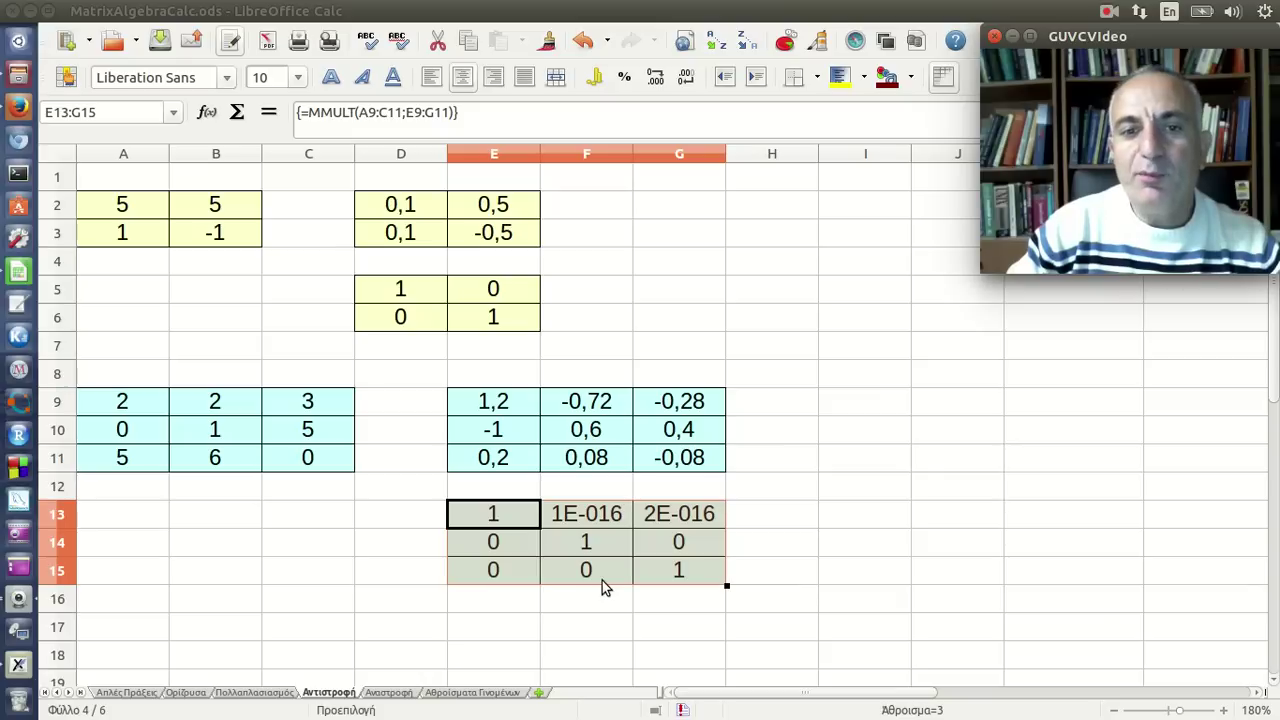
pyautogui.click(599, 517)
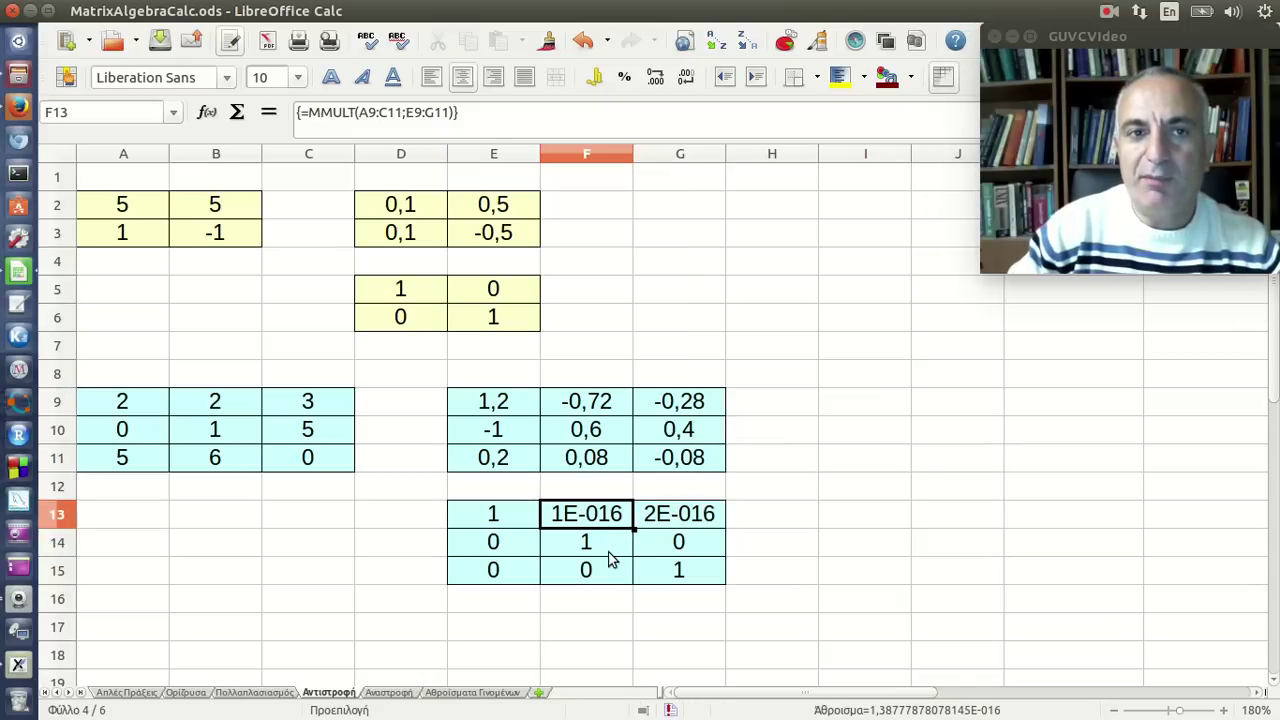
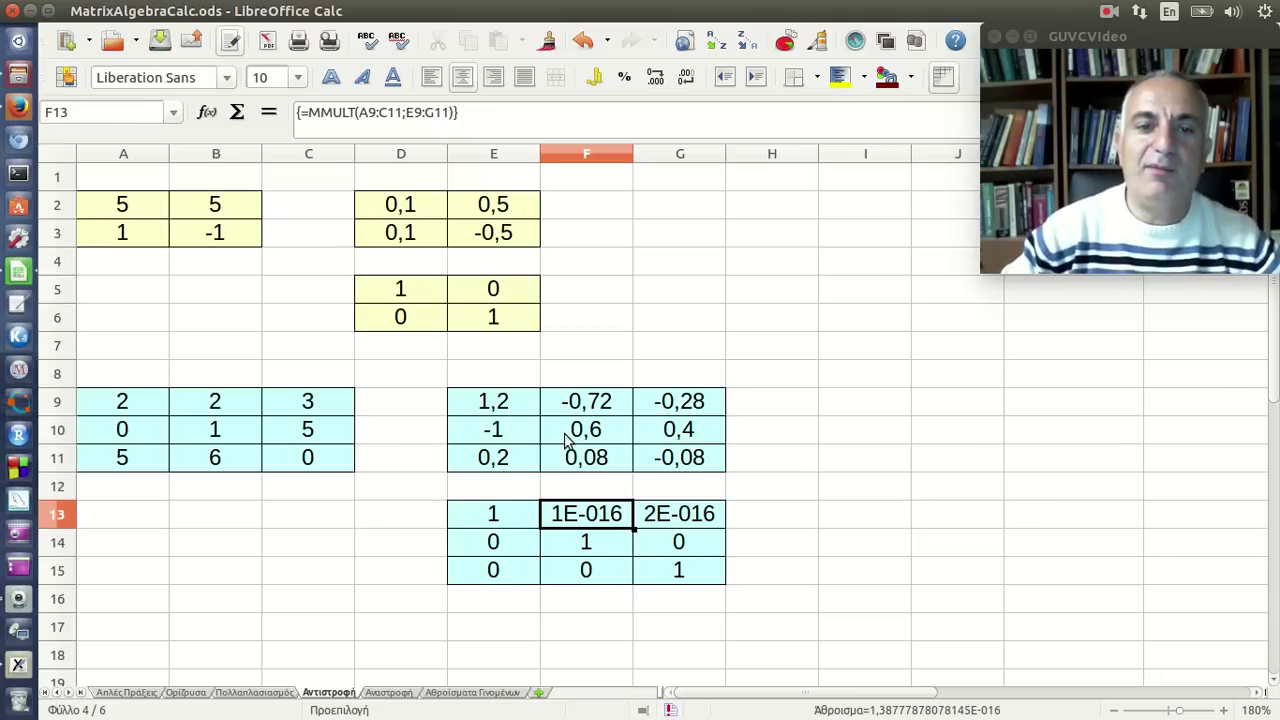
# Give the E13:G15 product matrix four decimal places so it reads as a clean identity matrix.
pyautogui.moveTo(512, 404); pyautogui.dragTo(678, 458)
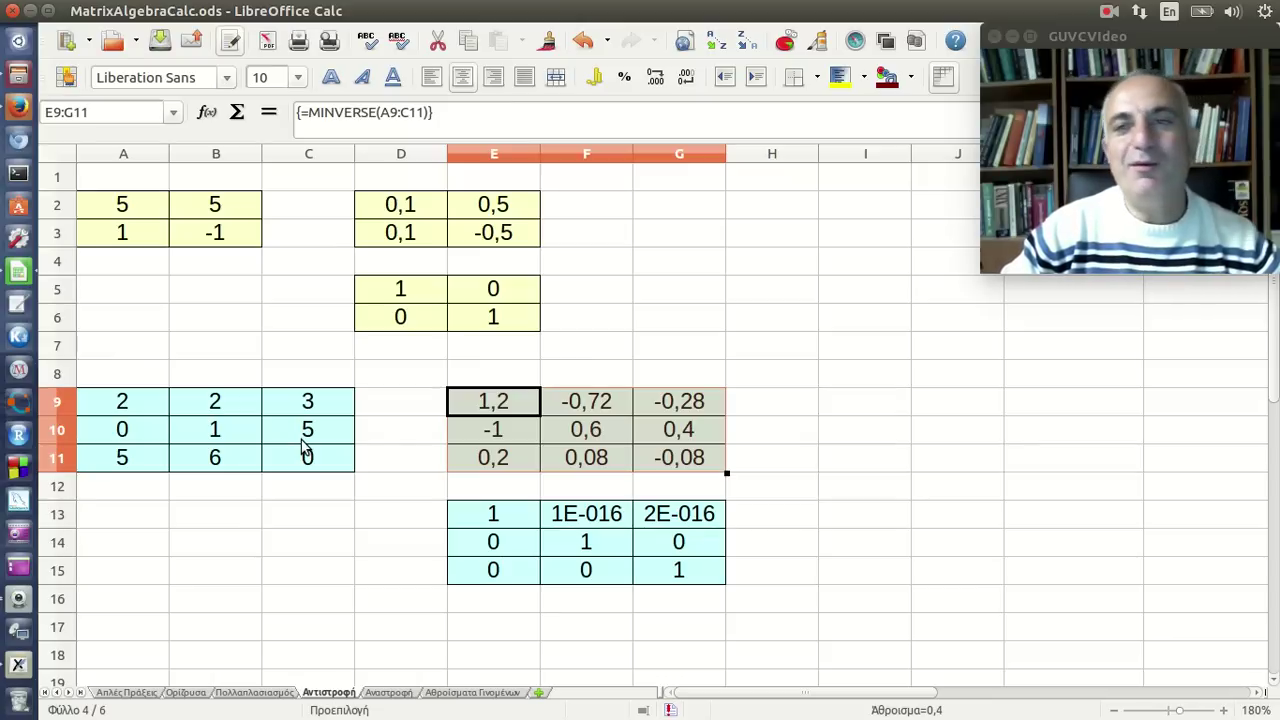
pyautogui.click(771, 463)
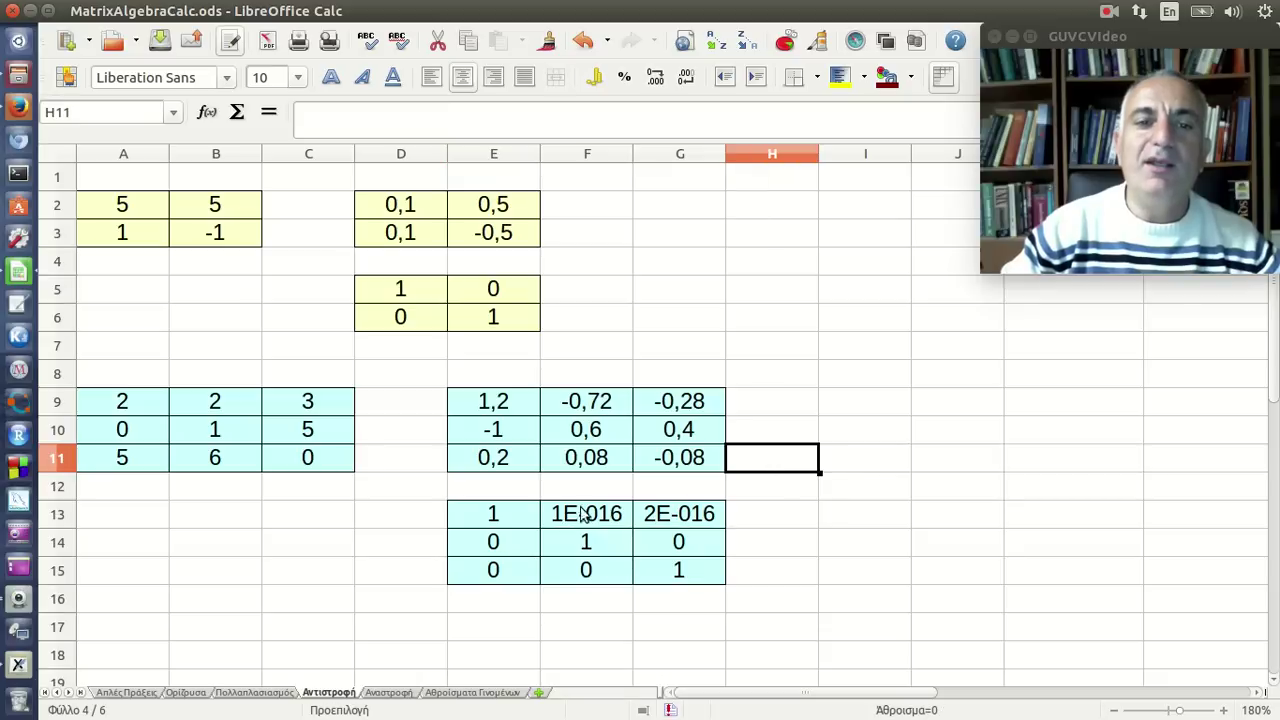
pyautogui.moveTo(493, 513); pyautogui.dragTo(675, 565)
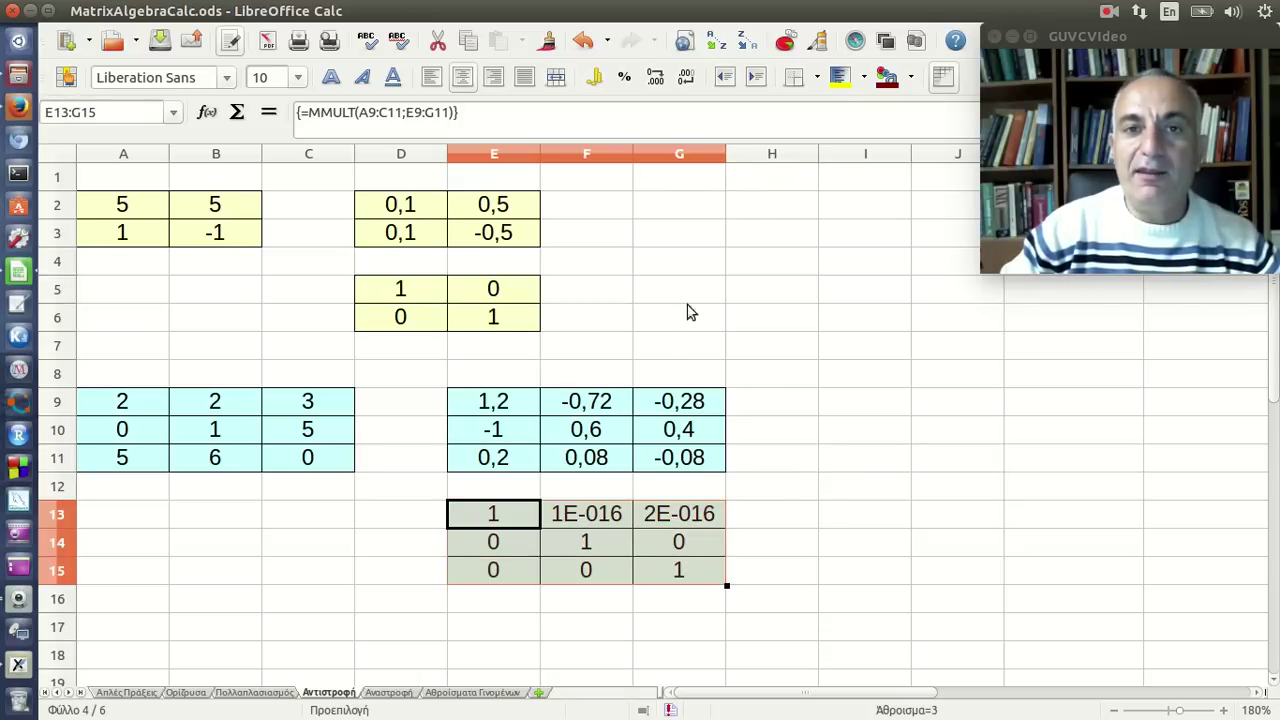
pyautogui.moveTo(686, 140); pyautogui.dragTo(686, 125)
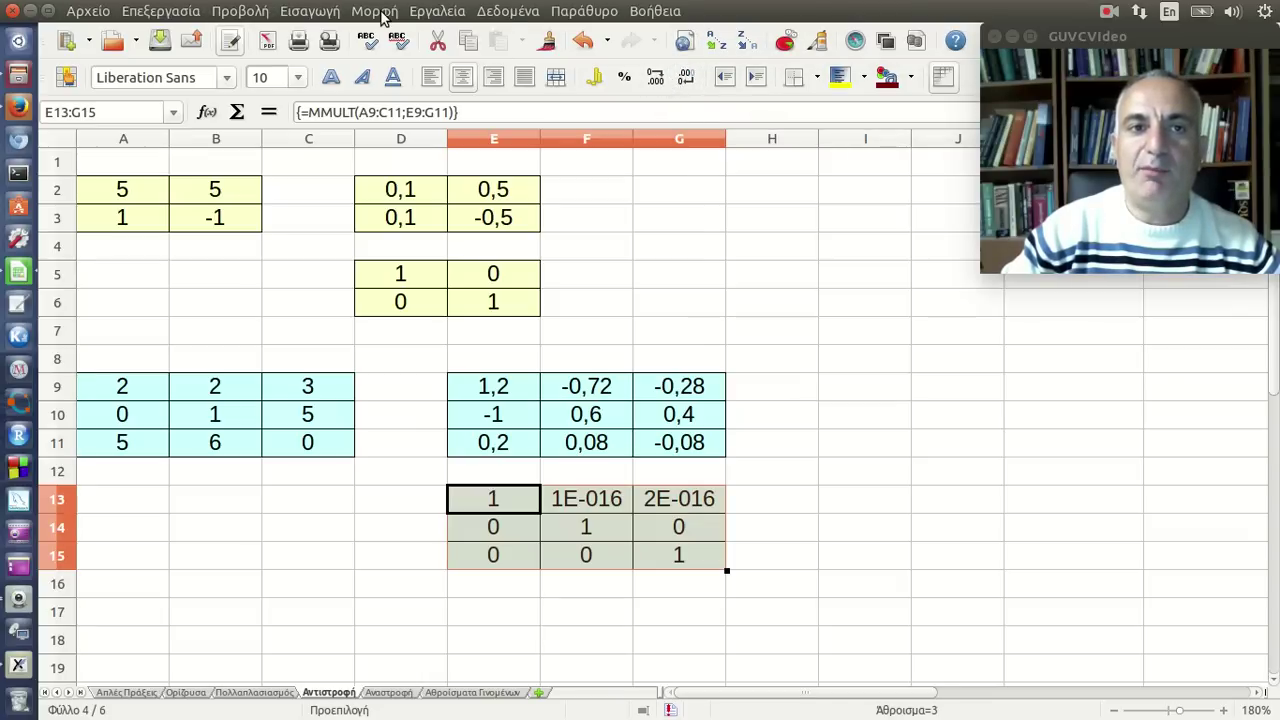
pyautogui.click(378, 12)
pyautogui.click(392, 62)
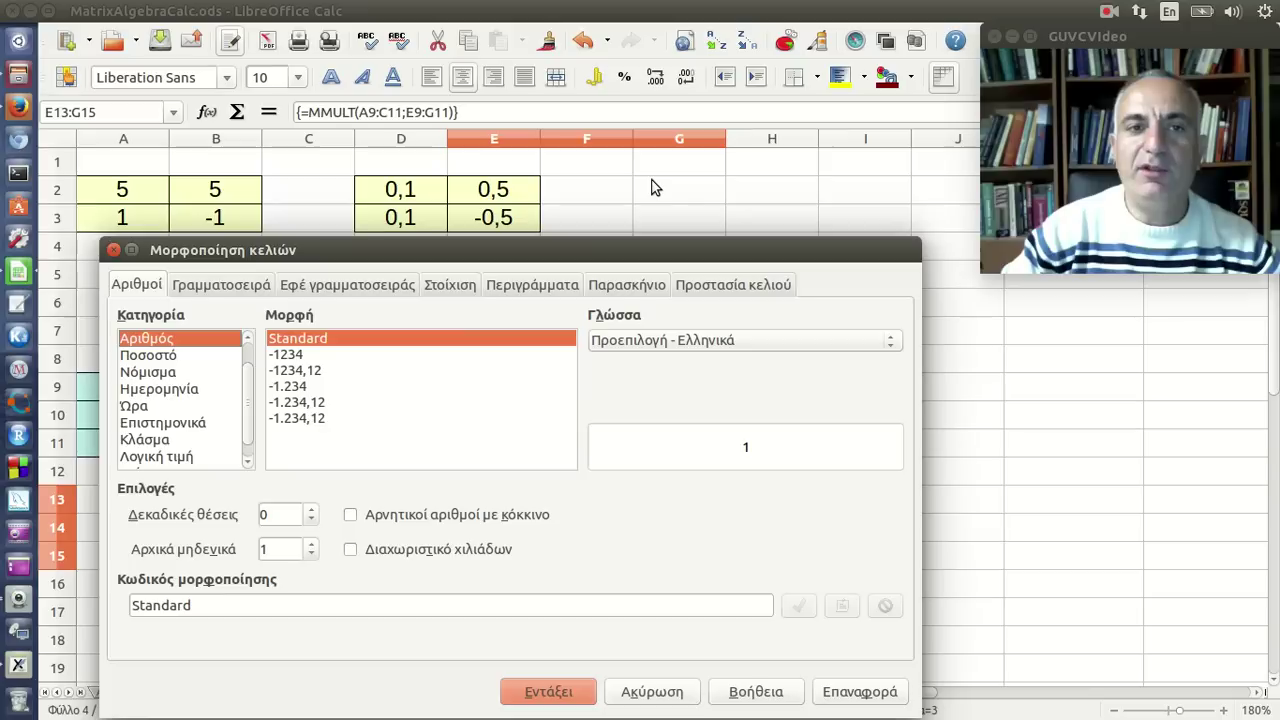
pyautogui.click(311, 509)
pyautogui.click(311, 509)
pyautogui.click(311, 509)
pyautogui.click(311, 509)
pyautogui.click(548, 692)
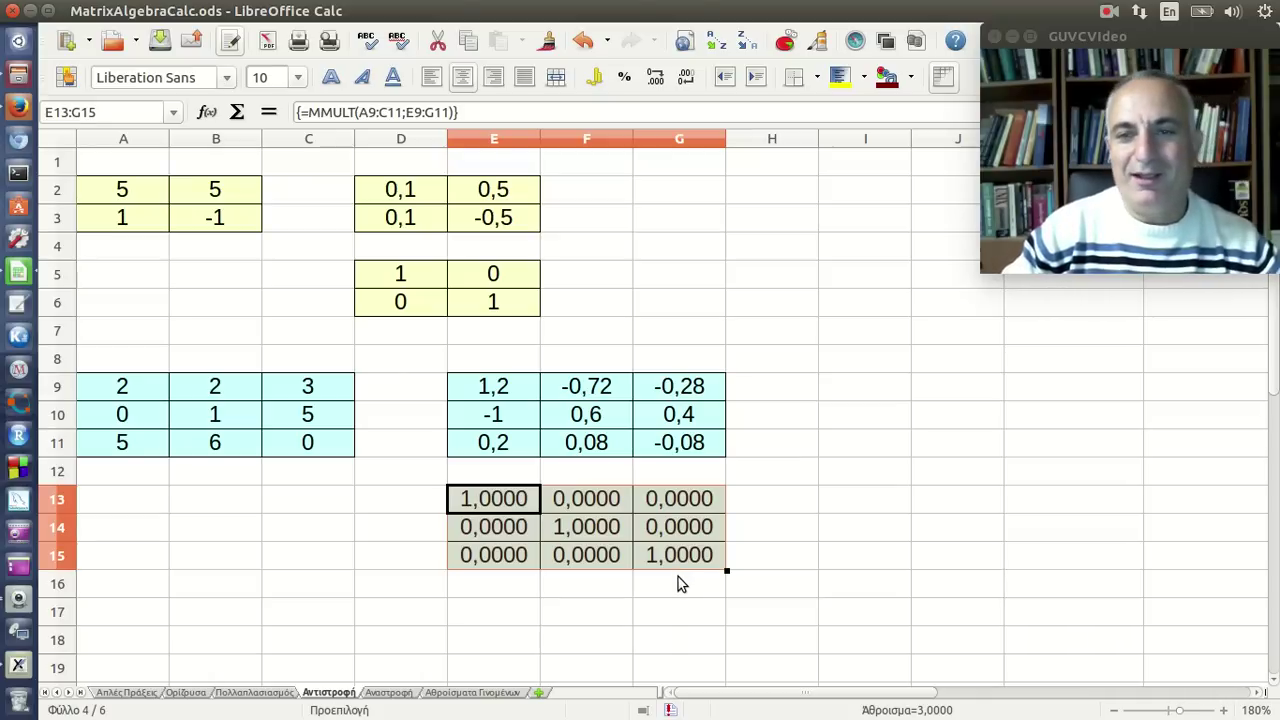
# Review the MINVERSE formula of the inverse matrix E9:G11 in the Function Wizard without changes.
pyautogui.click(766, 475)
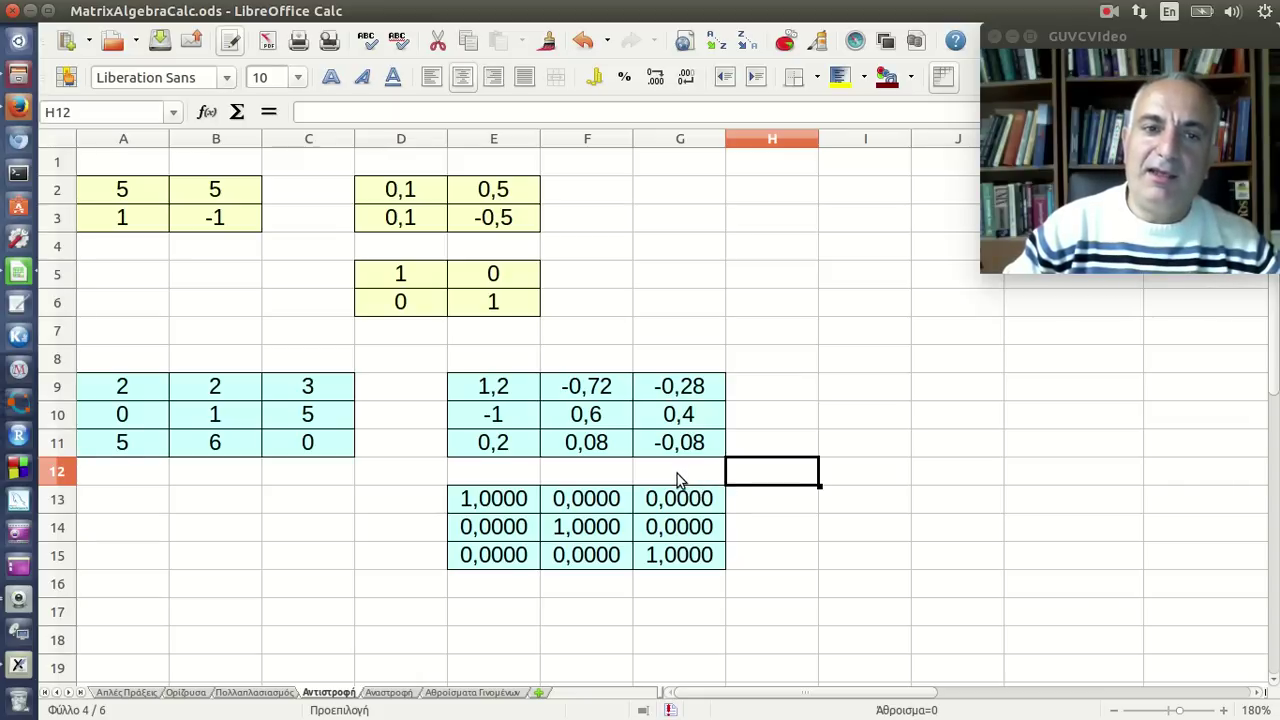
pyautogui.moveTo(494, 380)
pyautogui.mouseDown()
pyautogui.moveTo(617, 450)
pyautogui.moveTo(680, 446)
pyautogui.mouseUp()
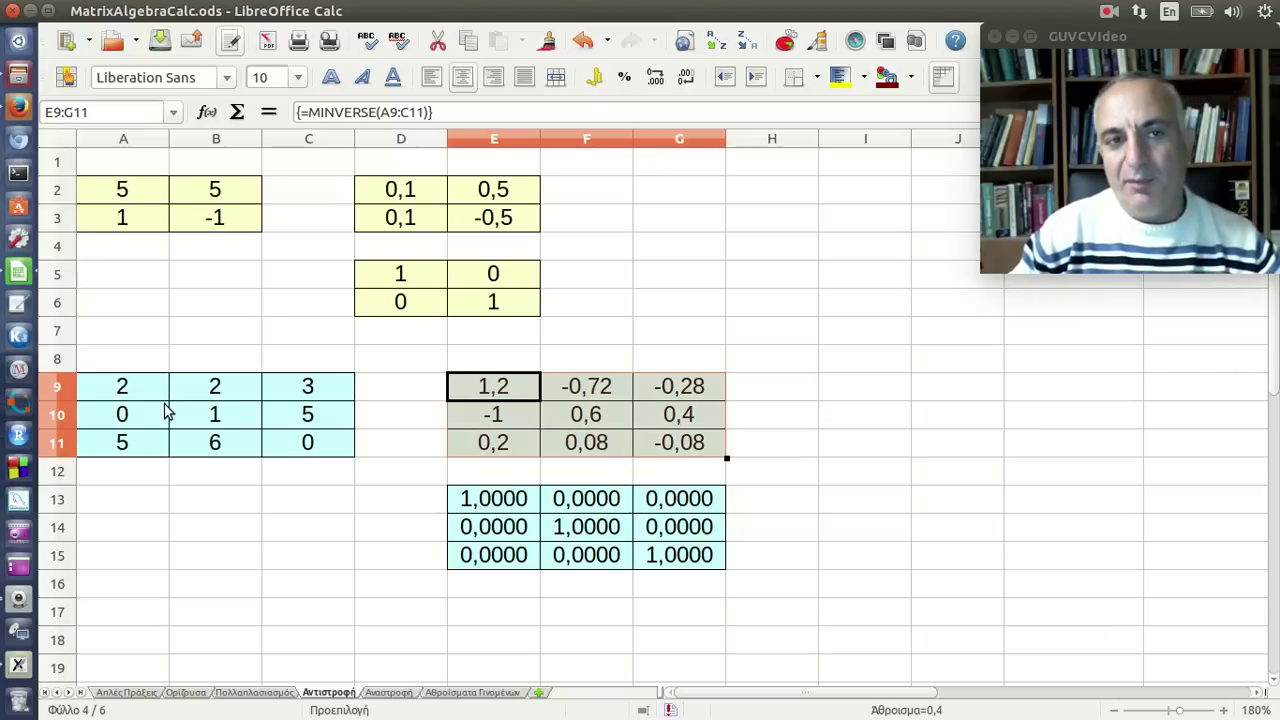
pyautogui.click(212, 112)
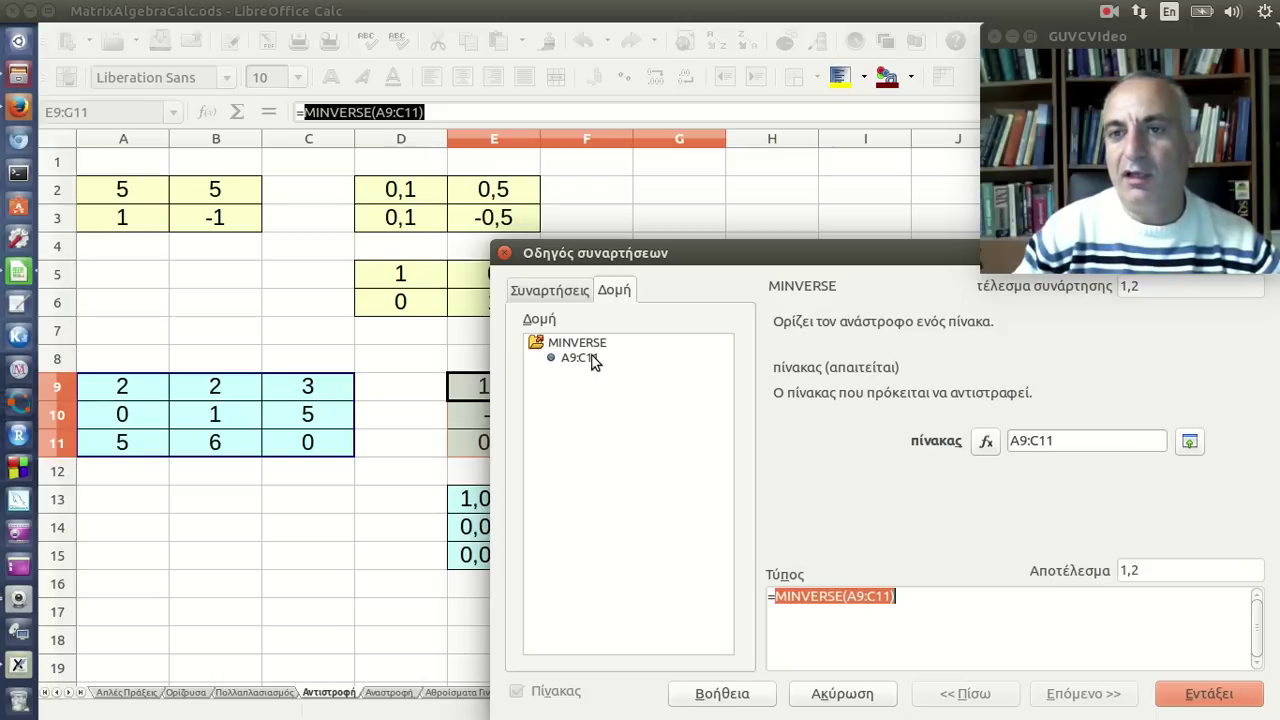
pyautogui.click(851, 699)
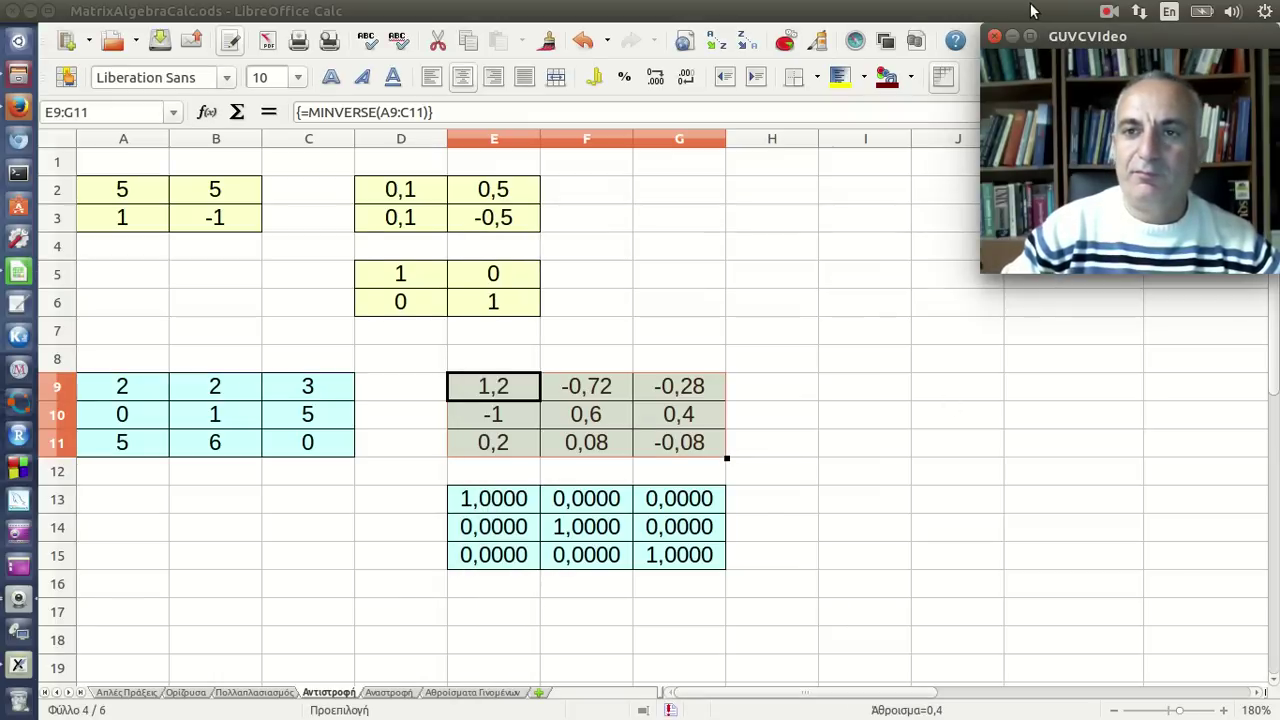
# Switch to the Αναστροφή sheet.
pyautogui.click(1108, 12)
pyautogui.click(1125, 56)
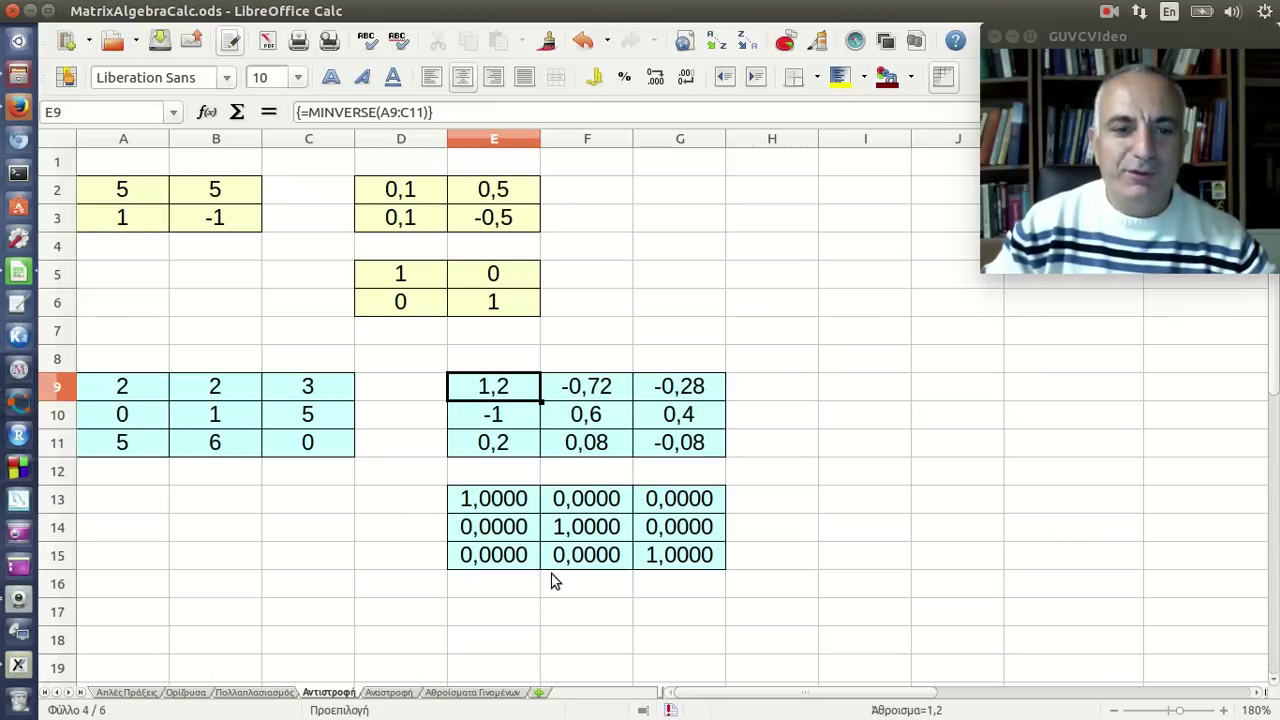
pyautogui.click(397, 690)
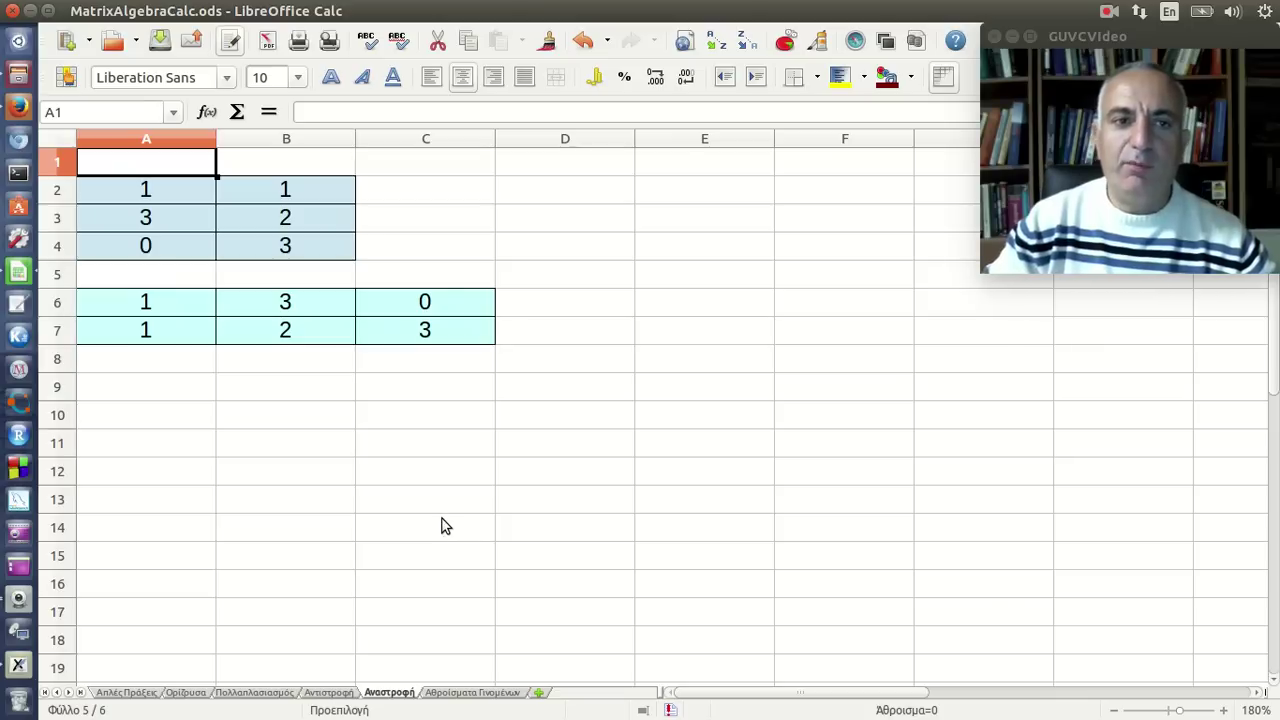
# Compare each row of the A2:B4 matrix with the matching column of its transpose in A6:C7.
pyautogui.moveTo(196, 200); pyautogui.dragTo(267, 247)
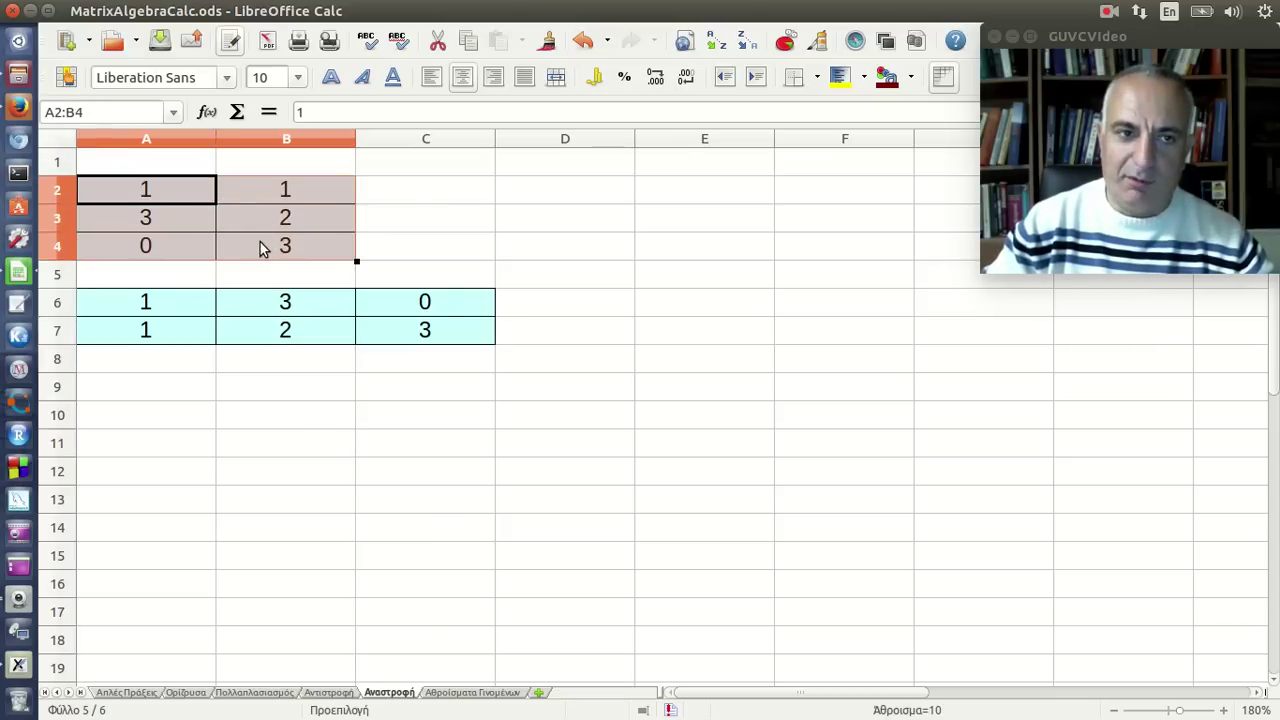
pyautogui.moveTo(185, 303); pyautogui.dragTo(376, 332)
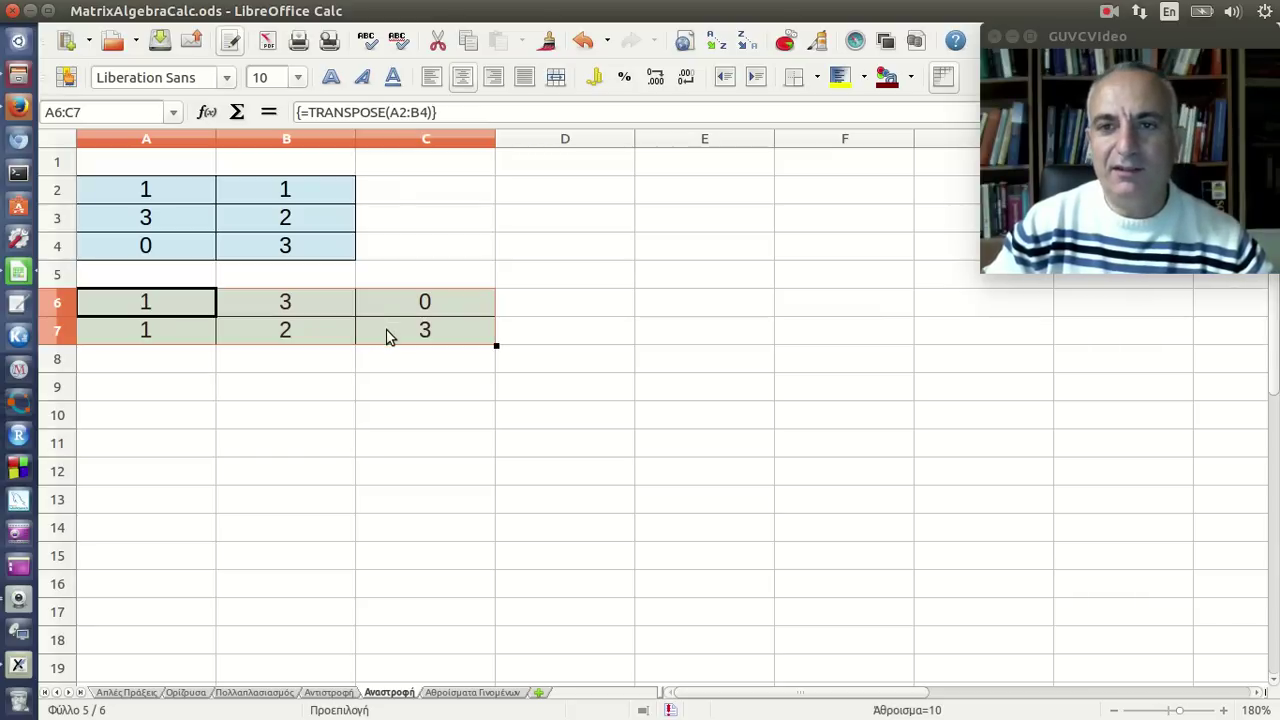
pyautogui.moveTo(172, 194); pyautogui.dragTo(242, 197)
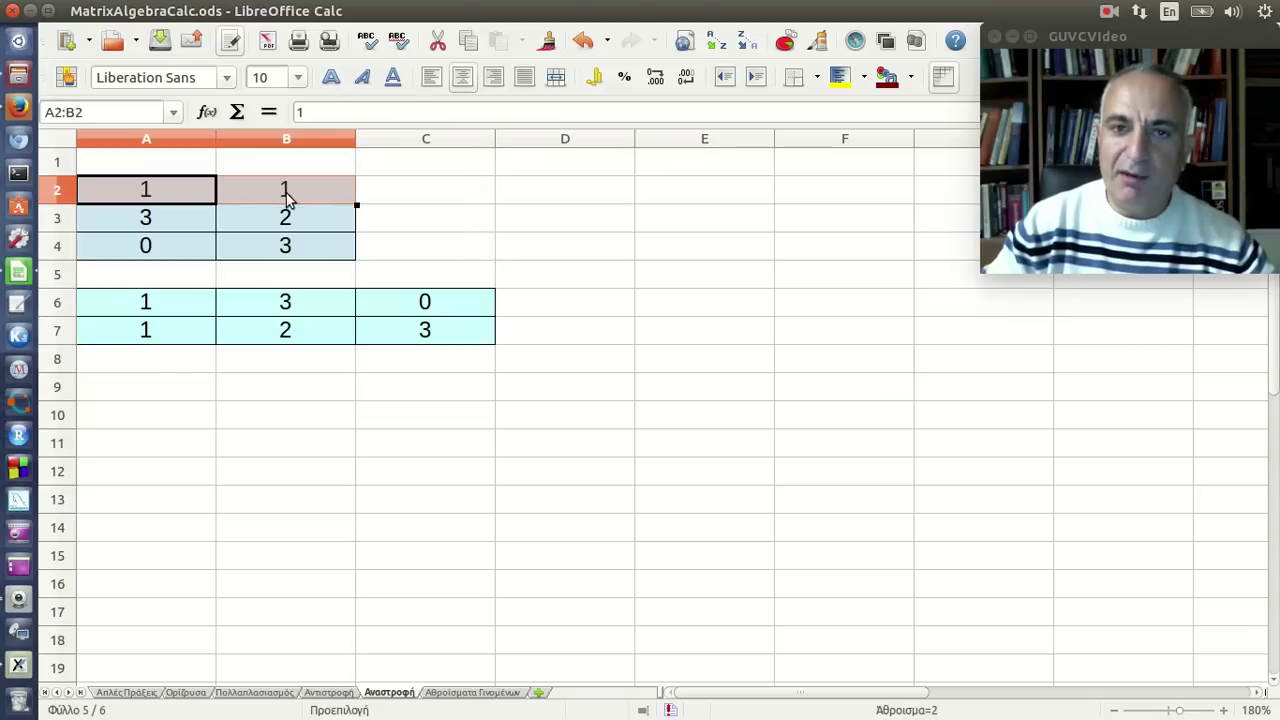
pyautogui.moveTo(157, 306); pyautogui.dragTo(160, 332)
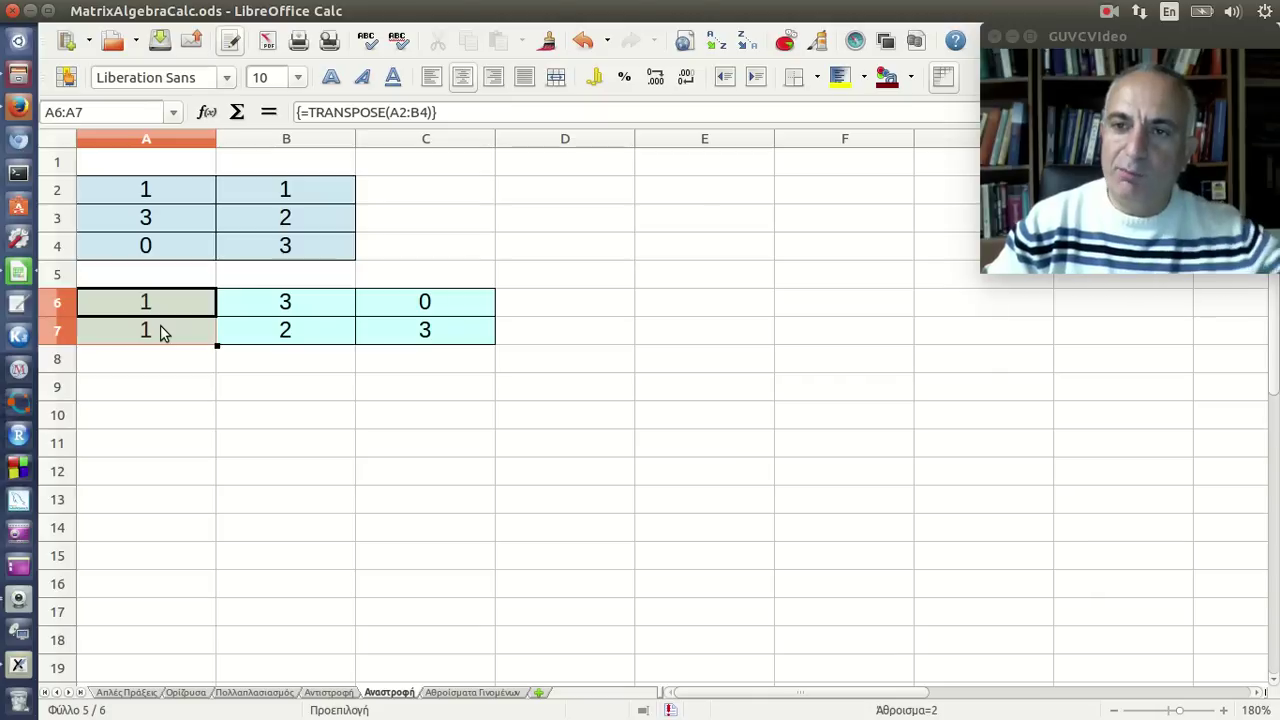
pyautogui.moveTo(163, 226); pyautogui.dragTo(277, 226)
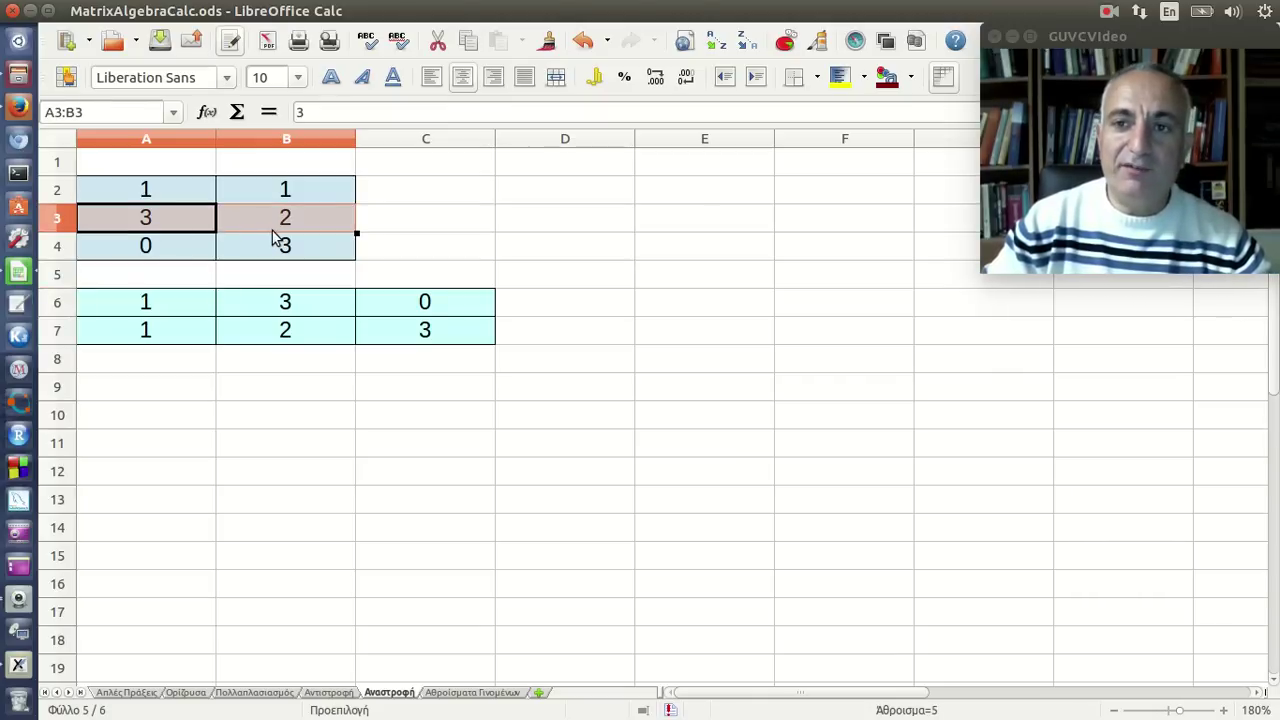
pyautogui.moveTo(318, 305); pyautogui.dragTo(324, 330)
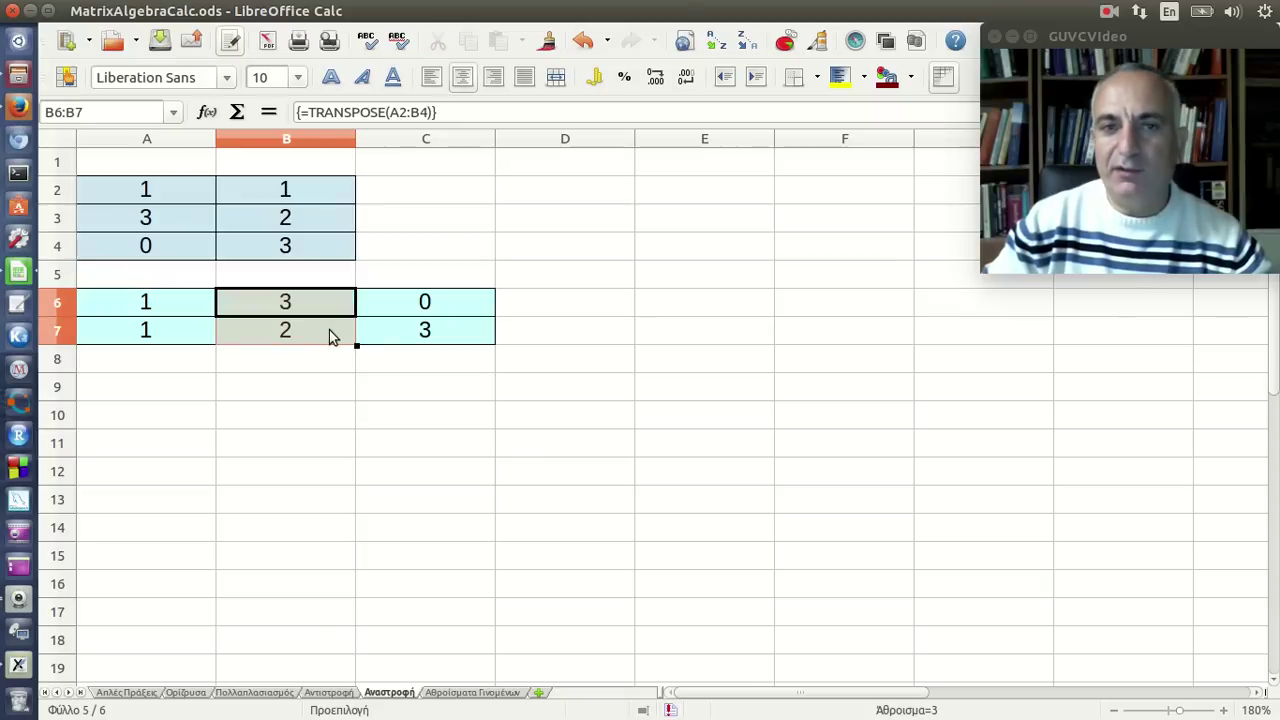
pyautogui.moveTo(192, 248); pyautogui.dragTo(252, 252)
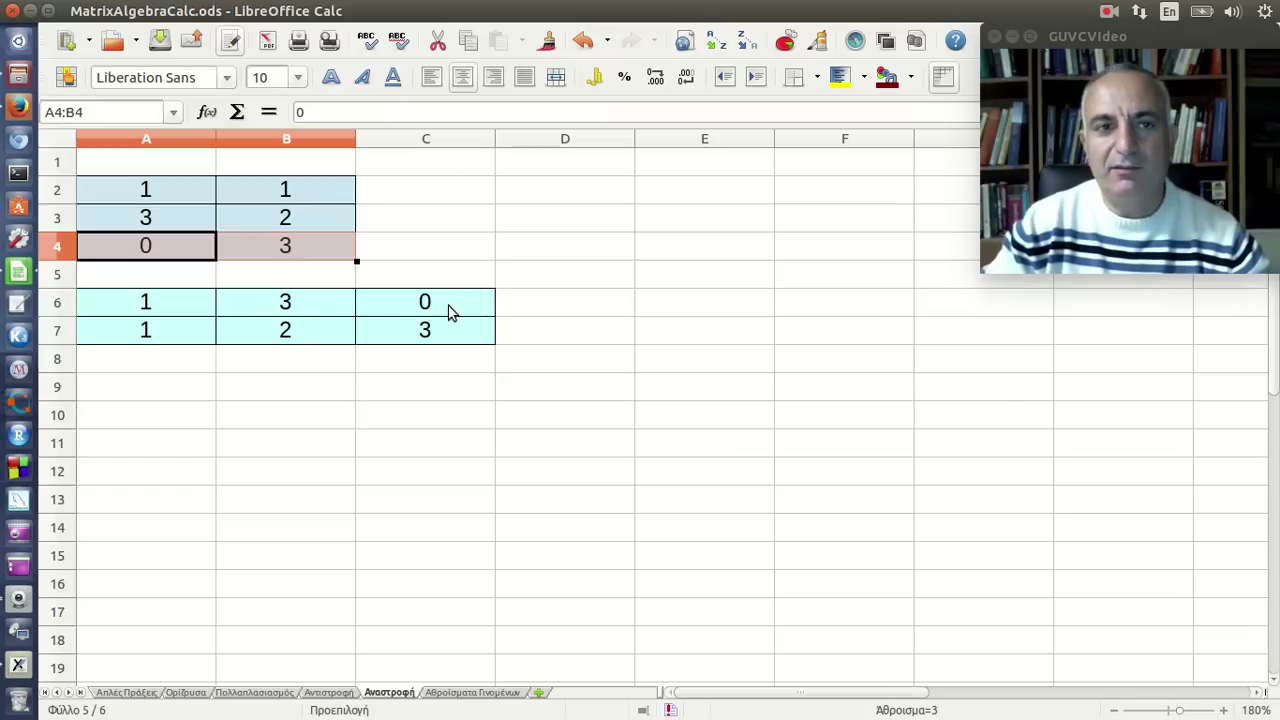
# Review the TRANSPOSE array formula of A6:C7 in the Function Wizard without changes.
pyautogui.moveTo(194, 303); pyautogui.dragTo(366, 326)
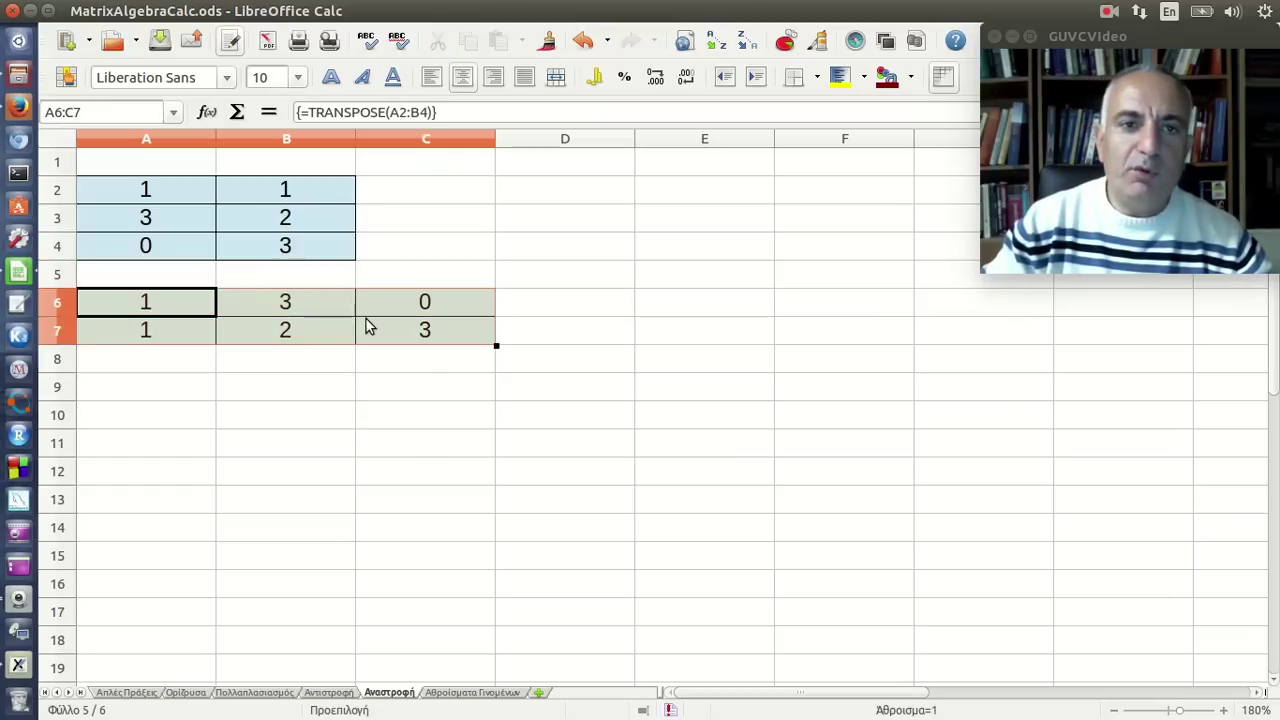
pyautogui.click(209, 113)
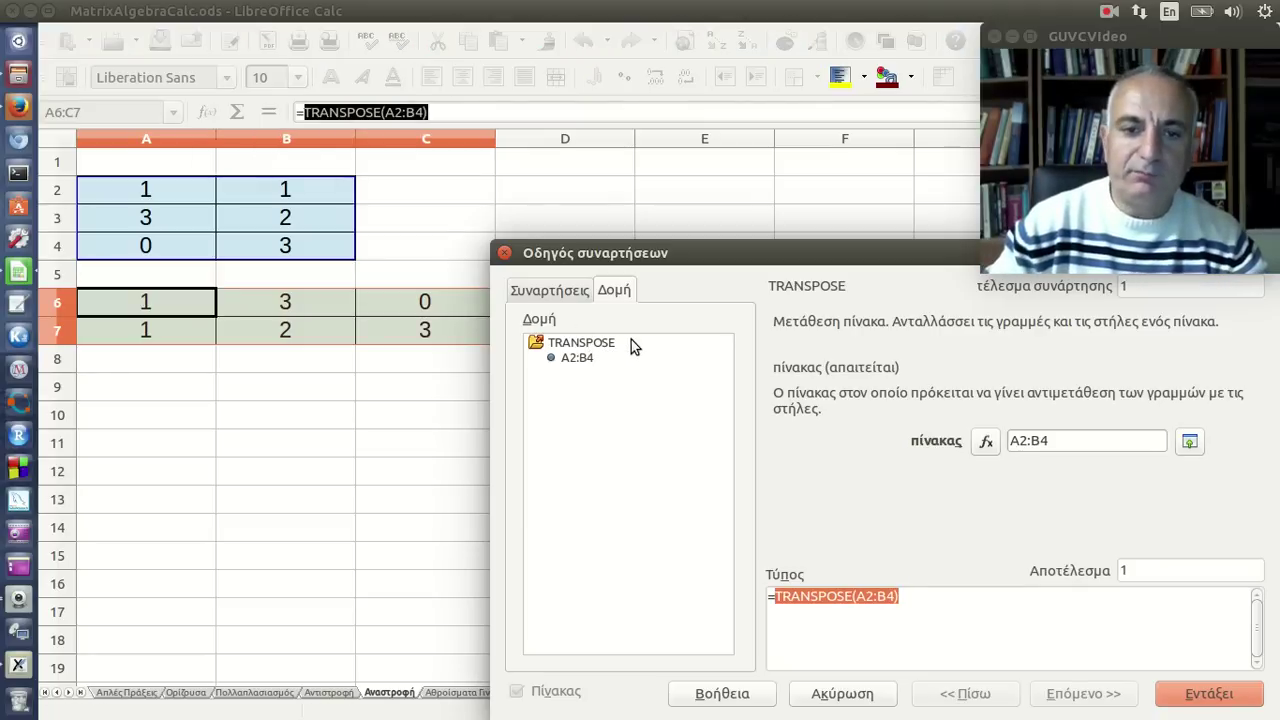
pyautogui.click(860, 700)
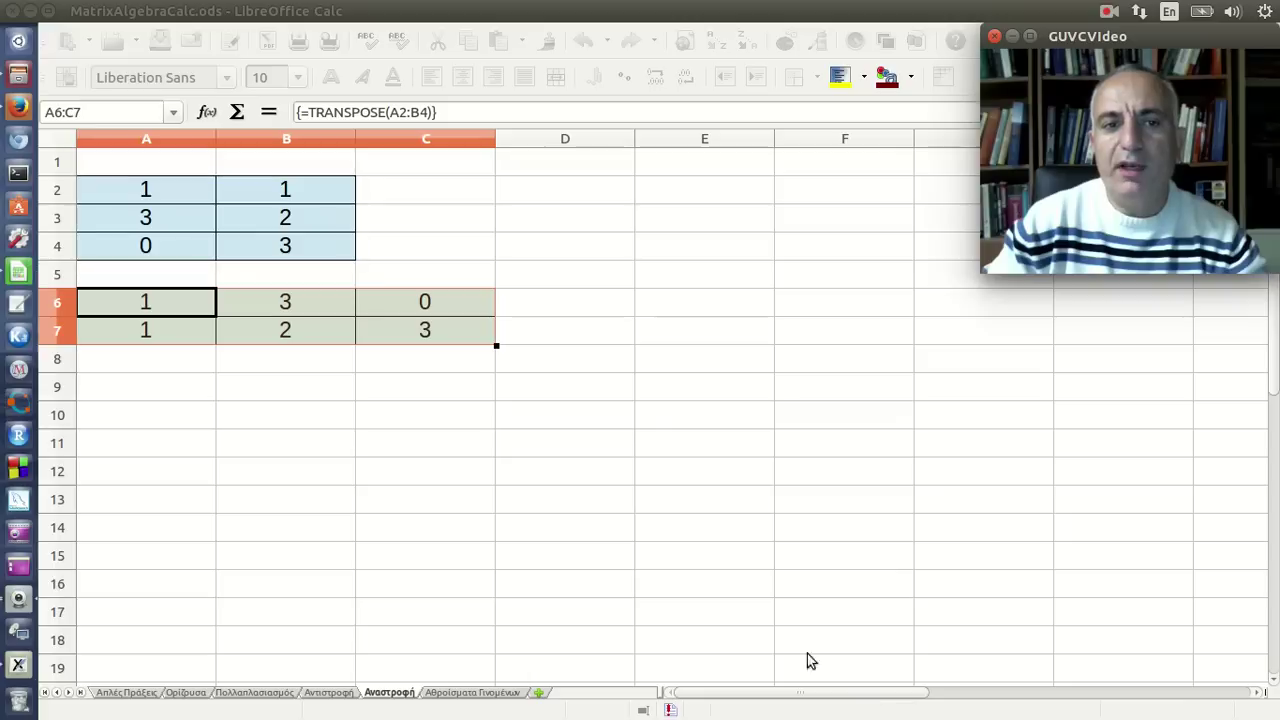
# Clear the A6:C7 block, deleting its TRANSPOSE array formula.
pyautogui.click(497, 488)
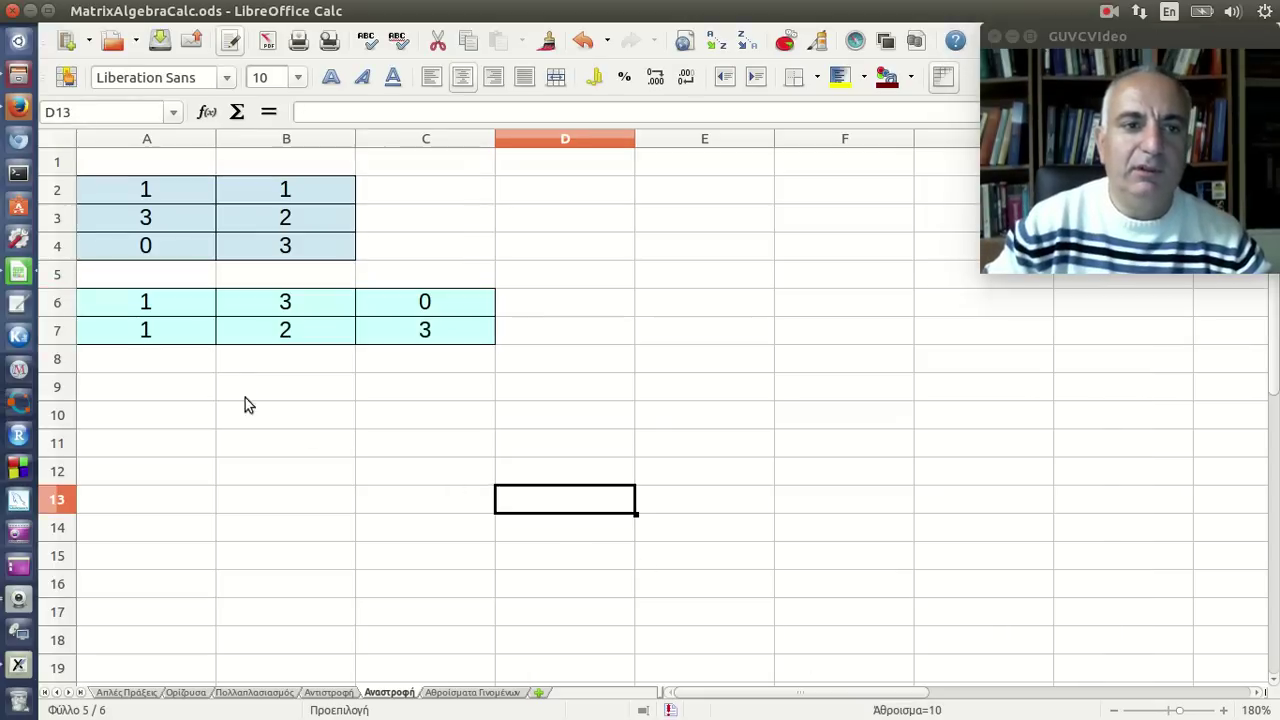
pyautogui.moveTo(180, 312); pyautogui.dragTo(455, 357)
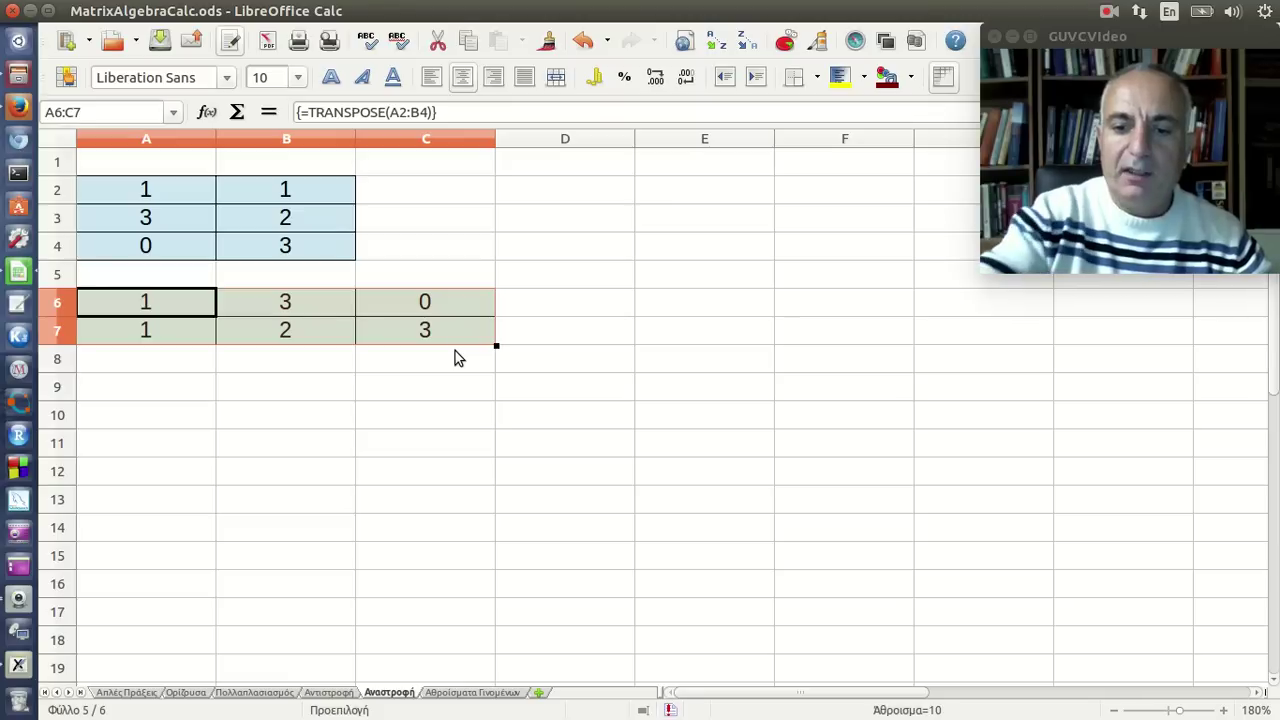
pyautogui.press('Delete')
# Enter the misspelled =TRANPOSE(A2:B4) as an array formula over A6:C7.
pyautogui.click(455, 357)
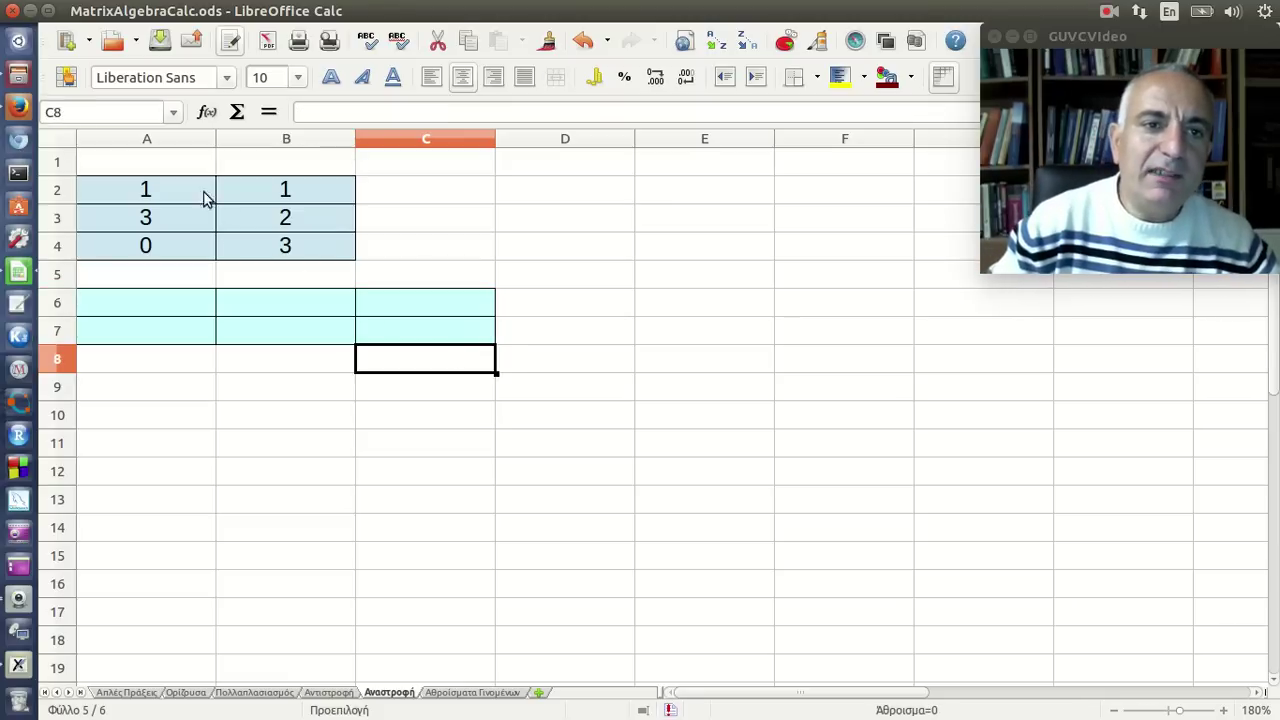
pyautogui.moveTo(206, 194); pyautogui.dragTo(296, 248)
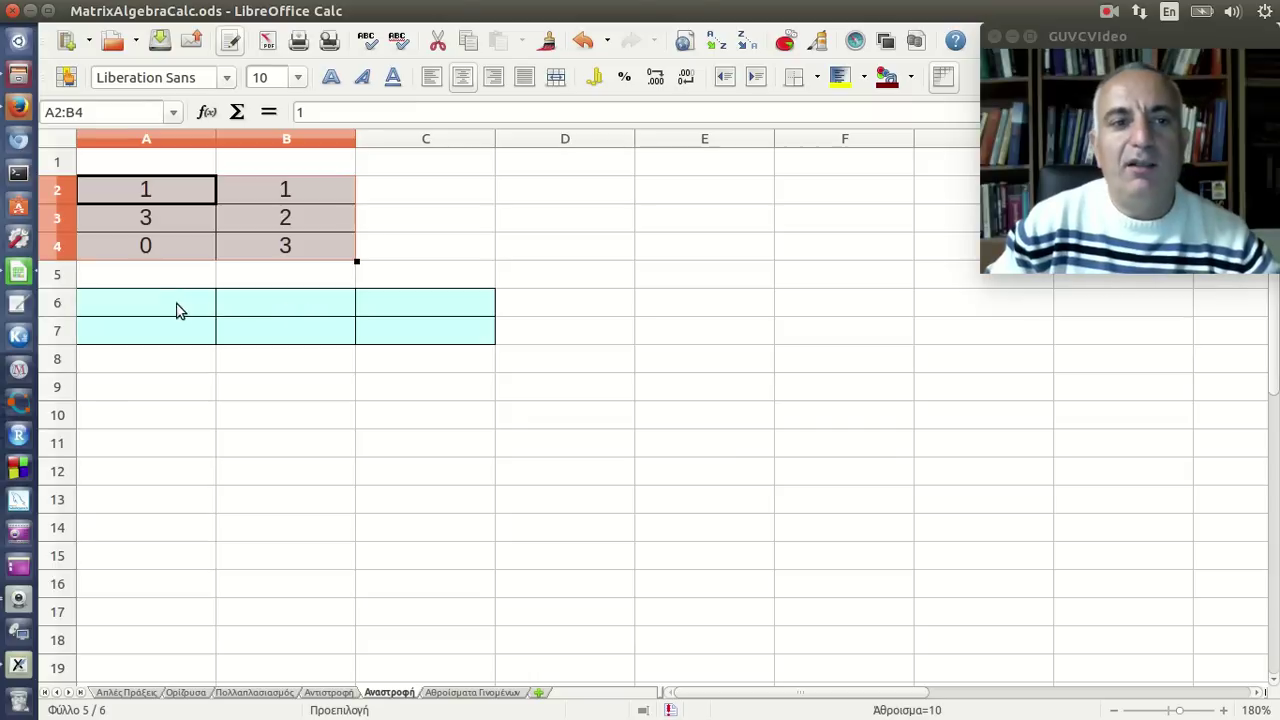
pyautogui.moveTo(177, 309); pyautogui.dragTo(381, 329)
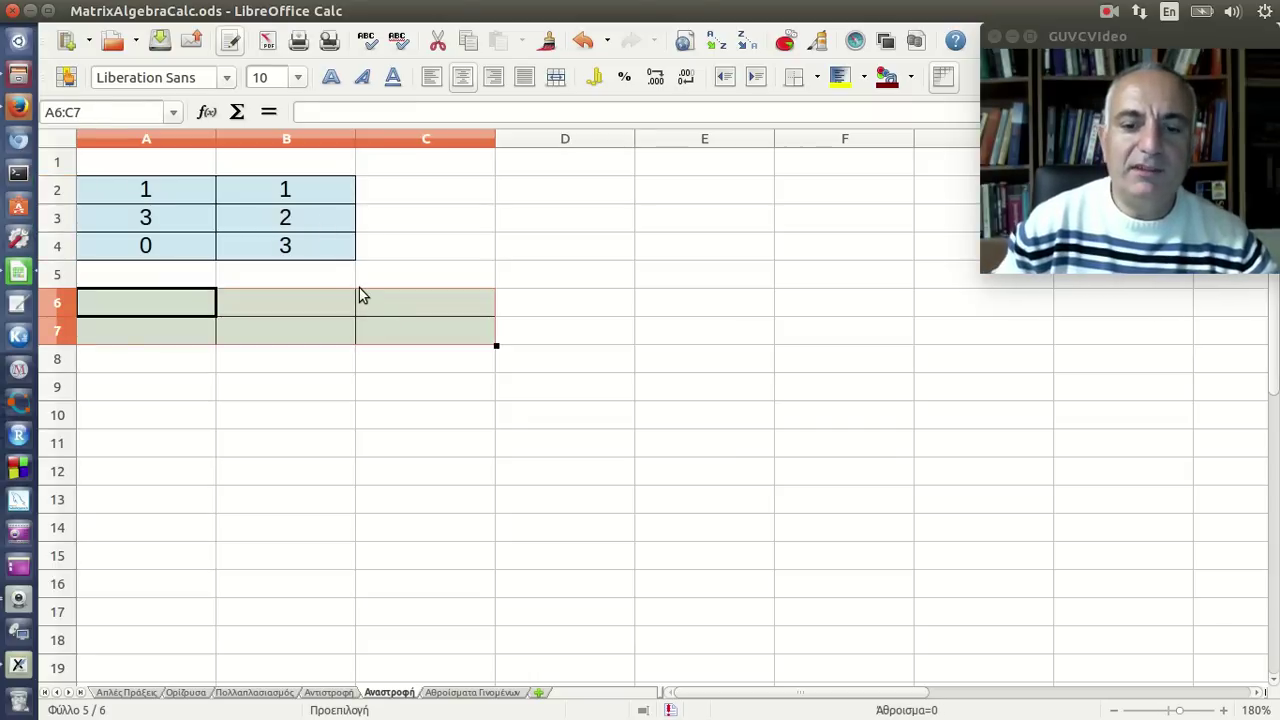
pyautogui.write('=tr')
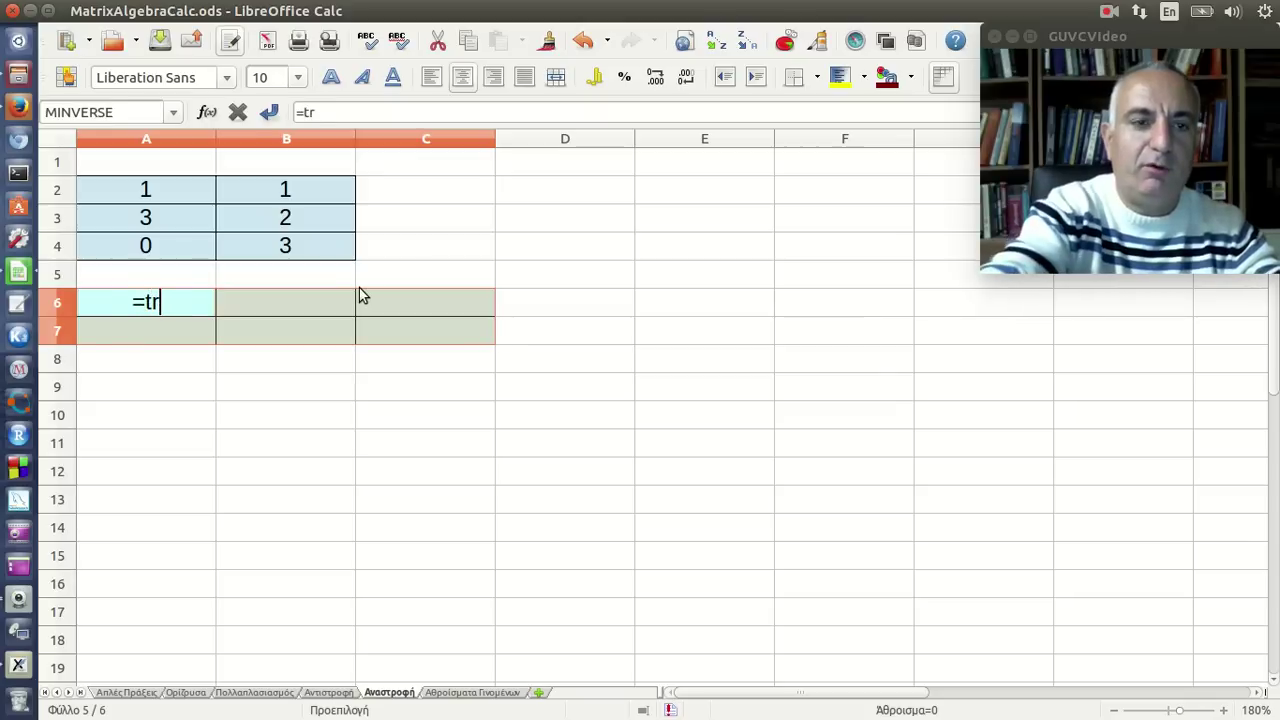
pyautogui.write('anp')
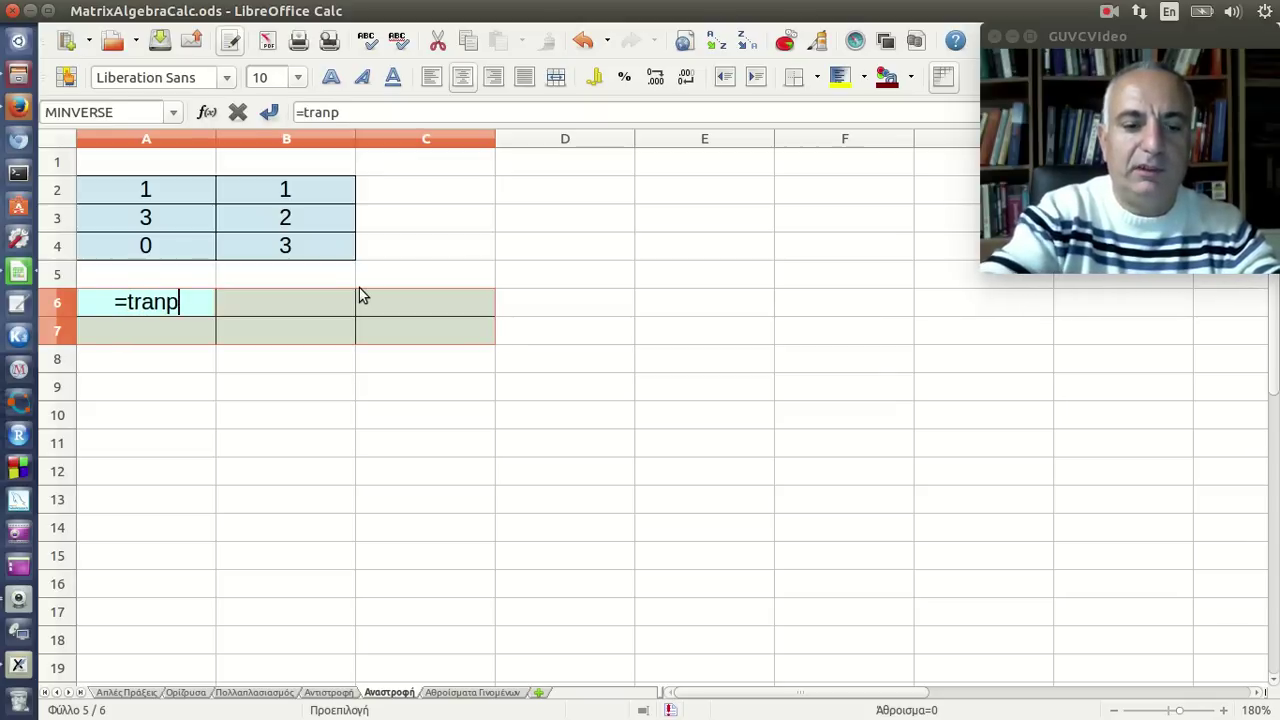
pyautogui.write('ose')
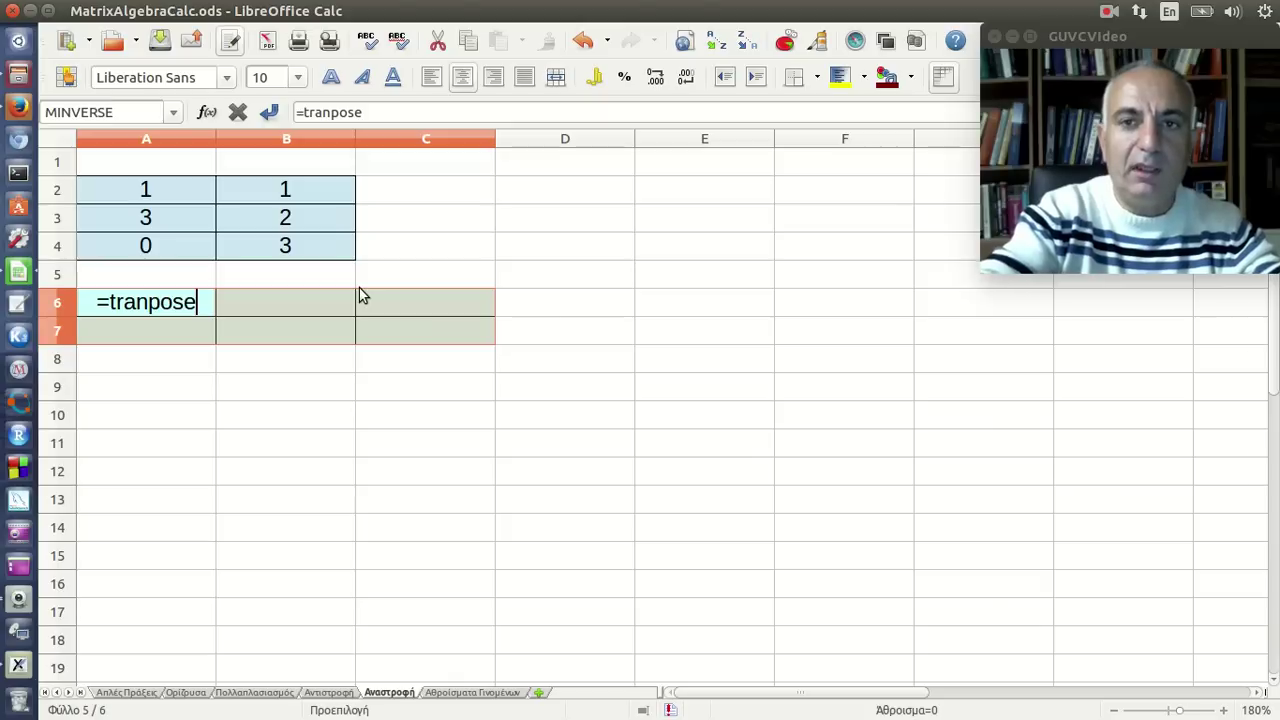
pyautogui.write('(')
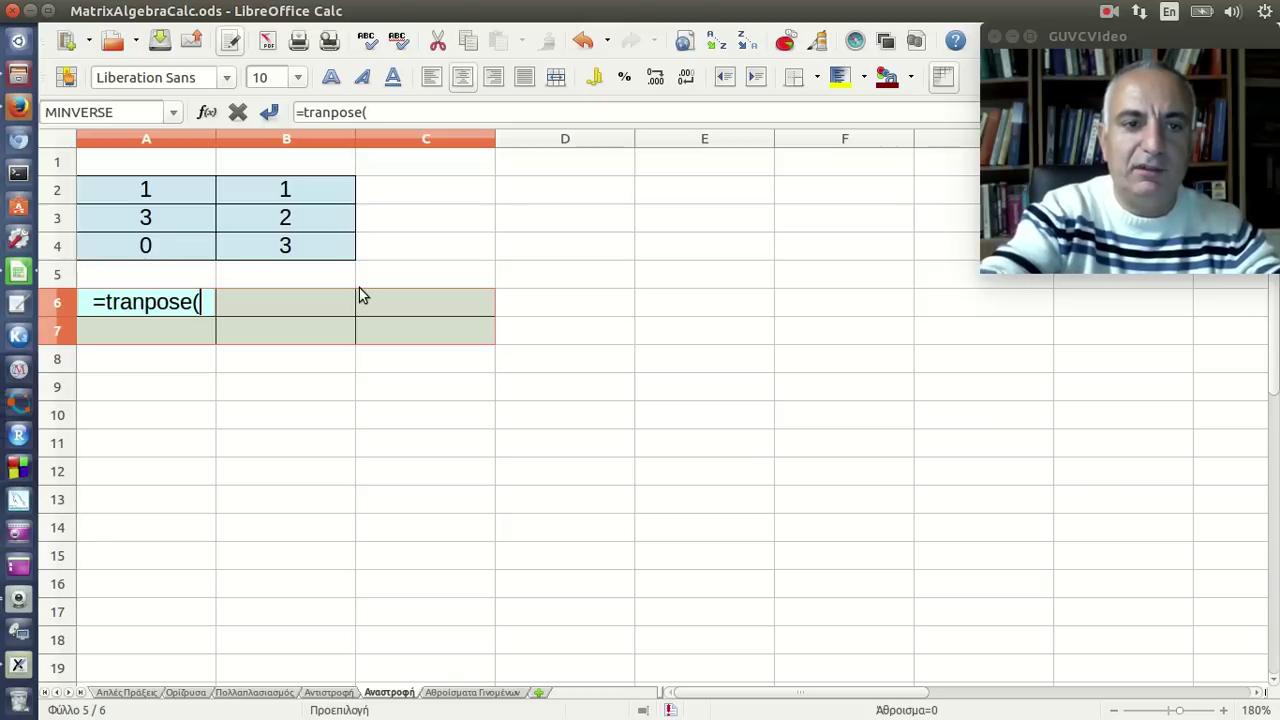
pyautogui.click(189, 201)
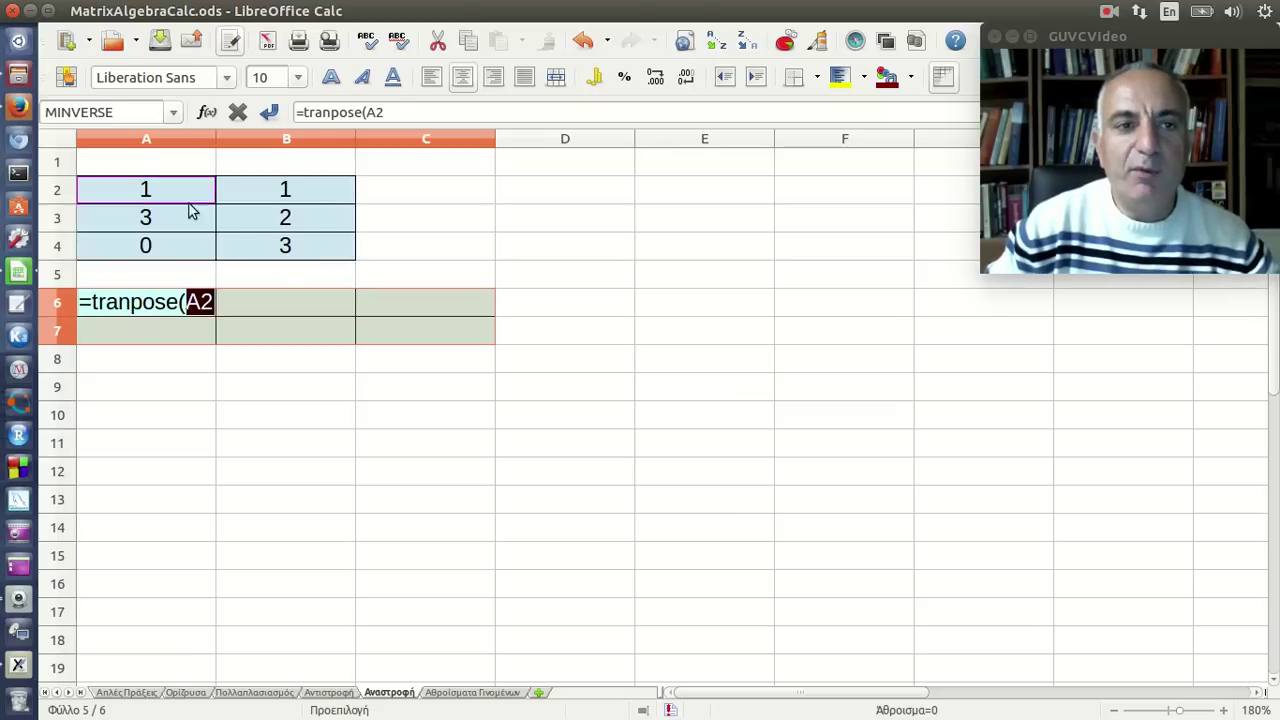
pyautogui.moveTo(189, 210); pyautogui.dragTo(241, 251)
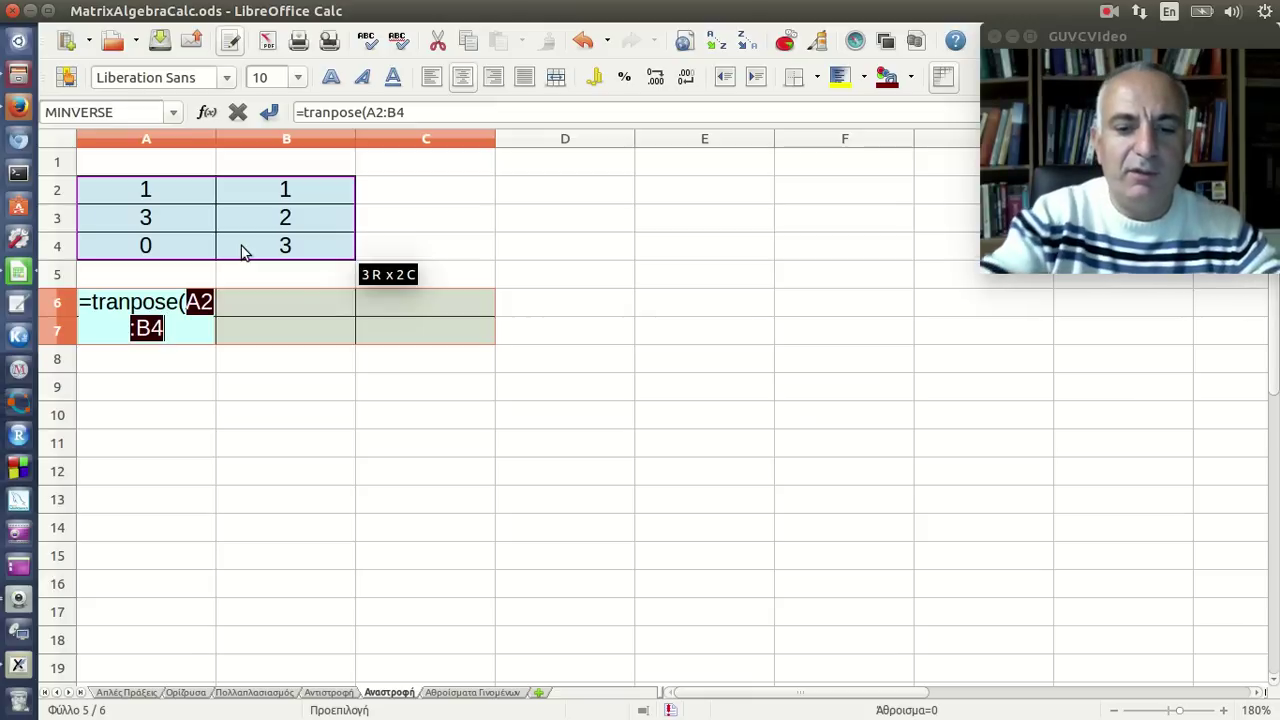
pyautogui.write(')')
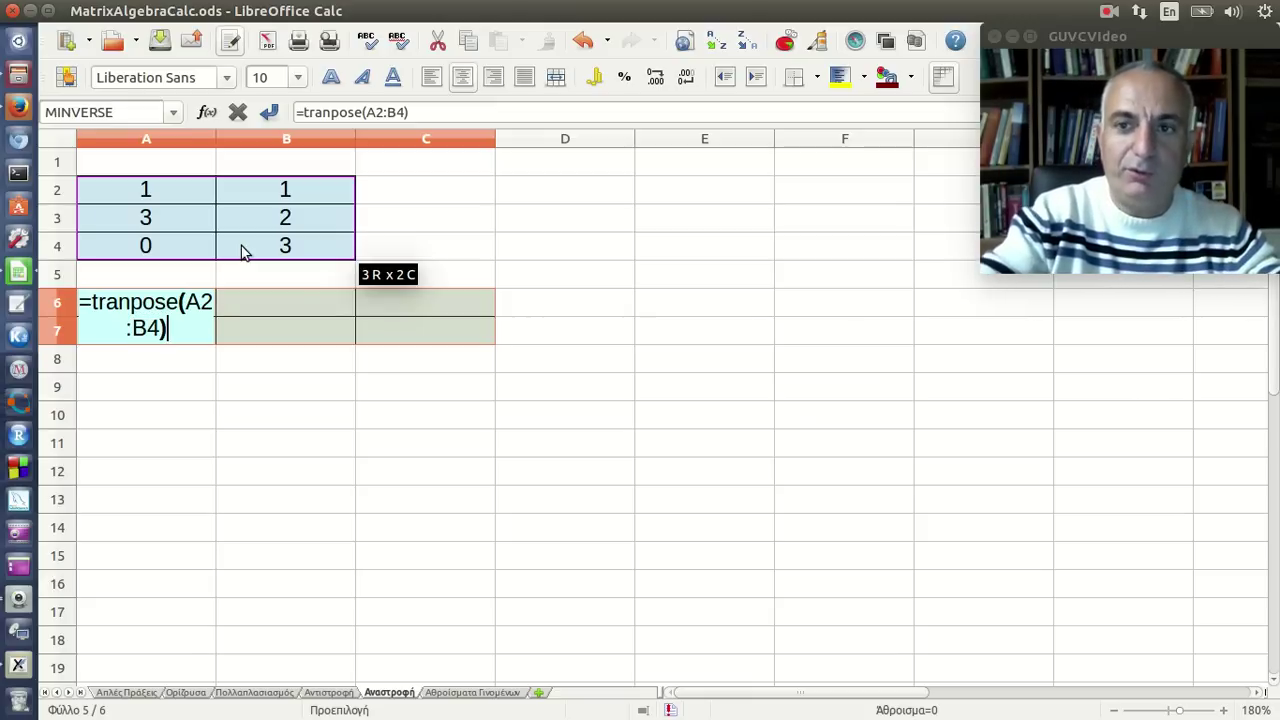
pyautogui.hotkey('ctrl', 'shift', 'Return')
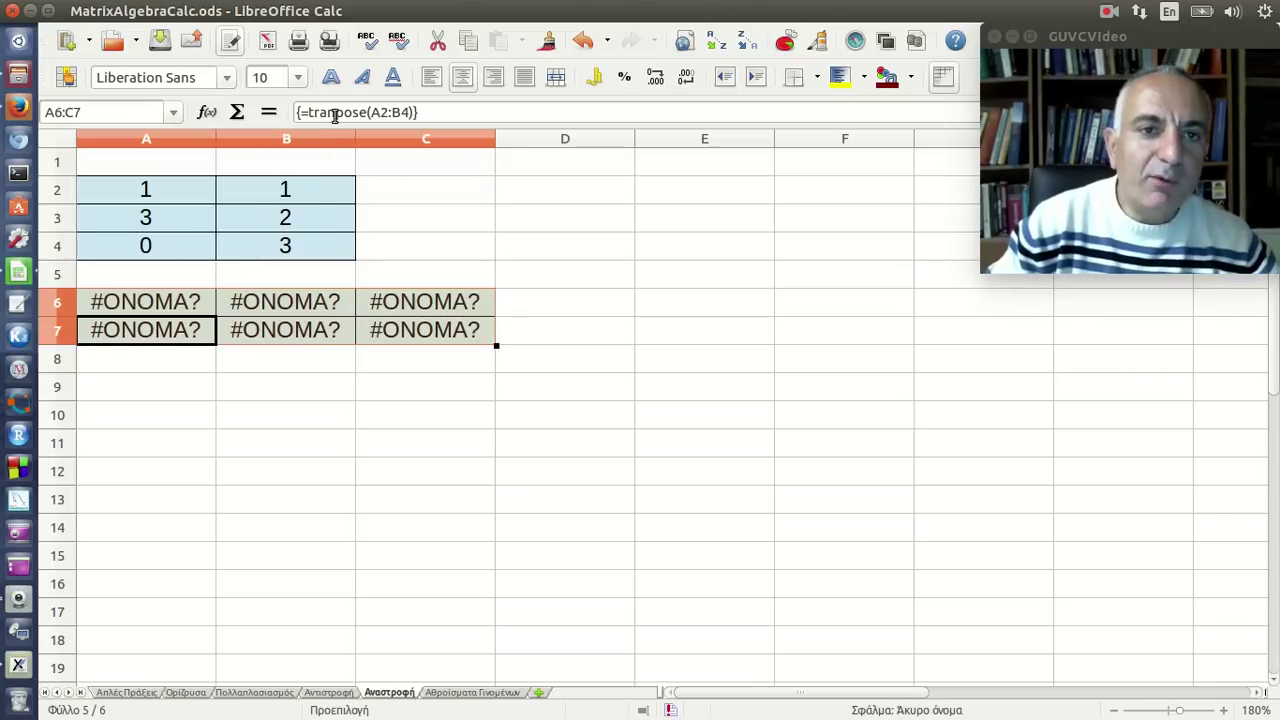
# Try correcting the spelling to TRANSPOSE, then delete the broken array from A6:C7.
pyautogui.moveTo(207, 303); pyautogui.dragTo(181, 303)
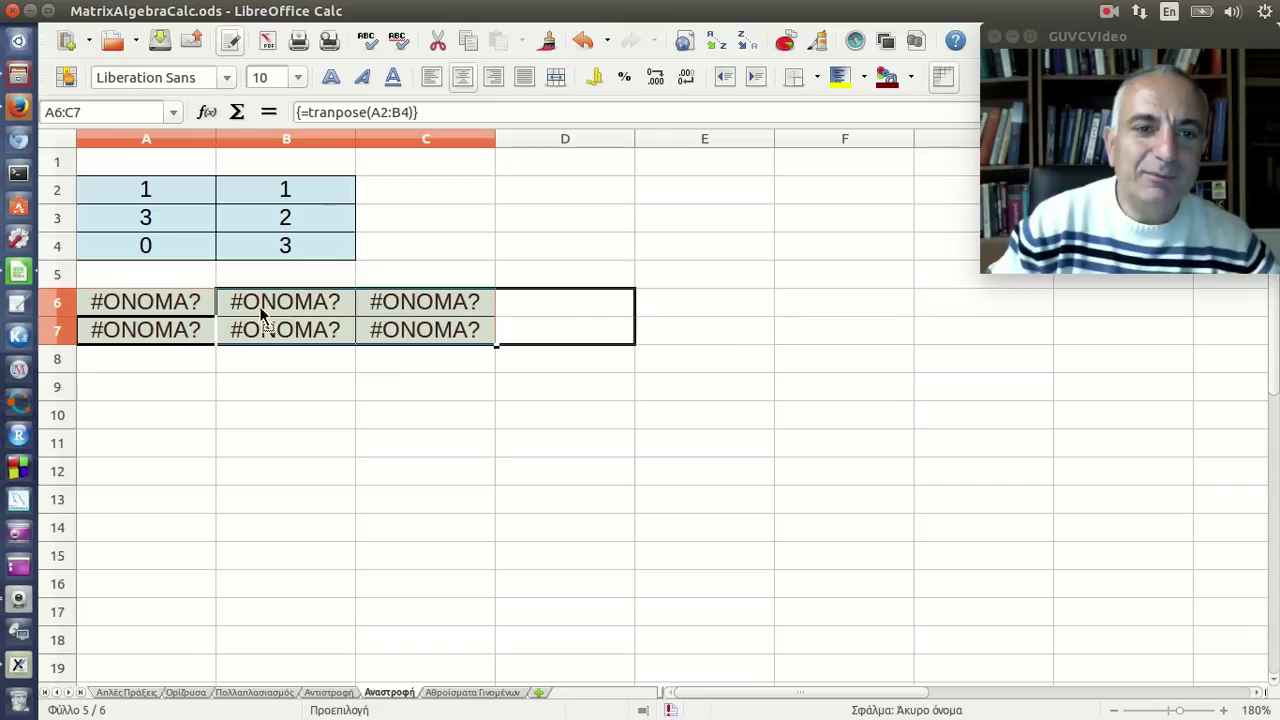
pyautogui.click(330, 116)
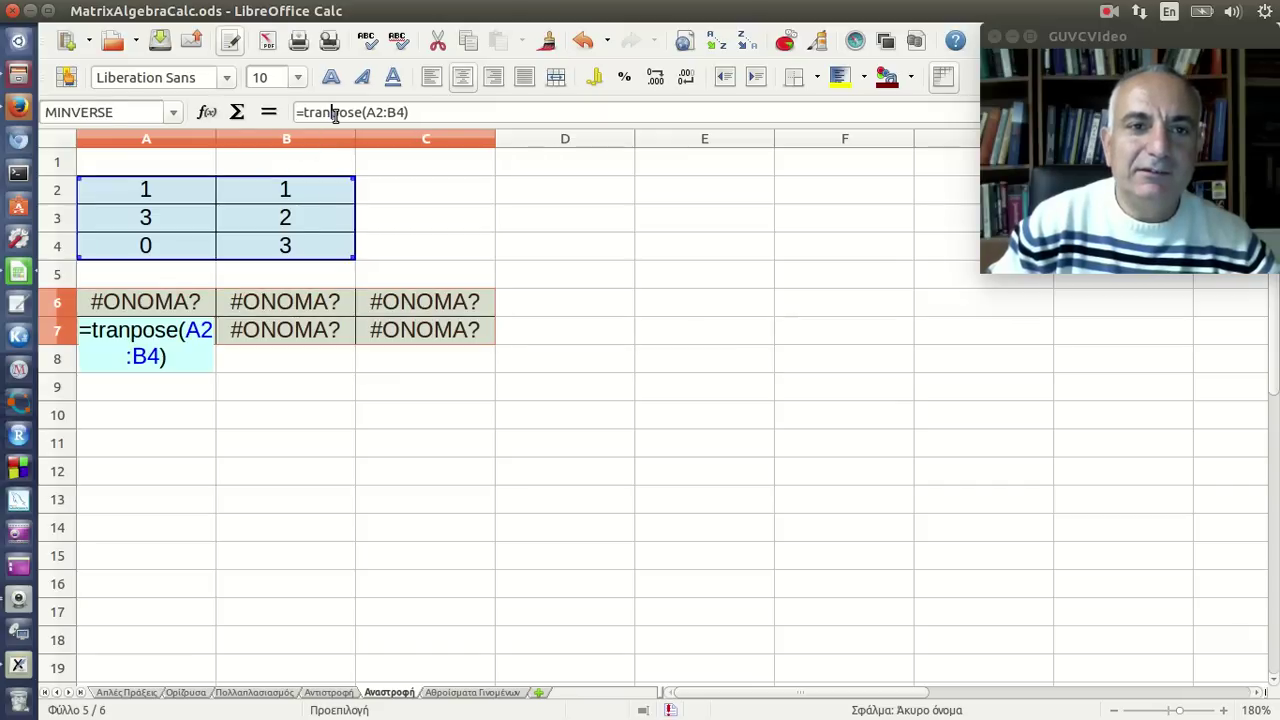
pyautogui.write('s')
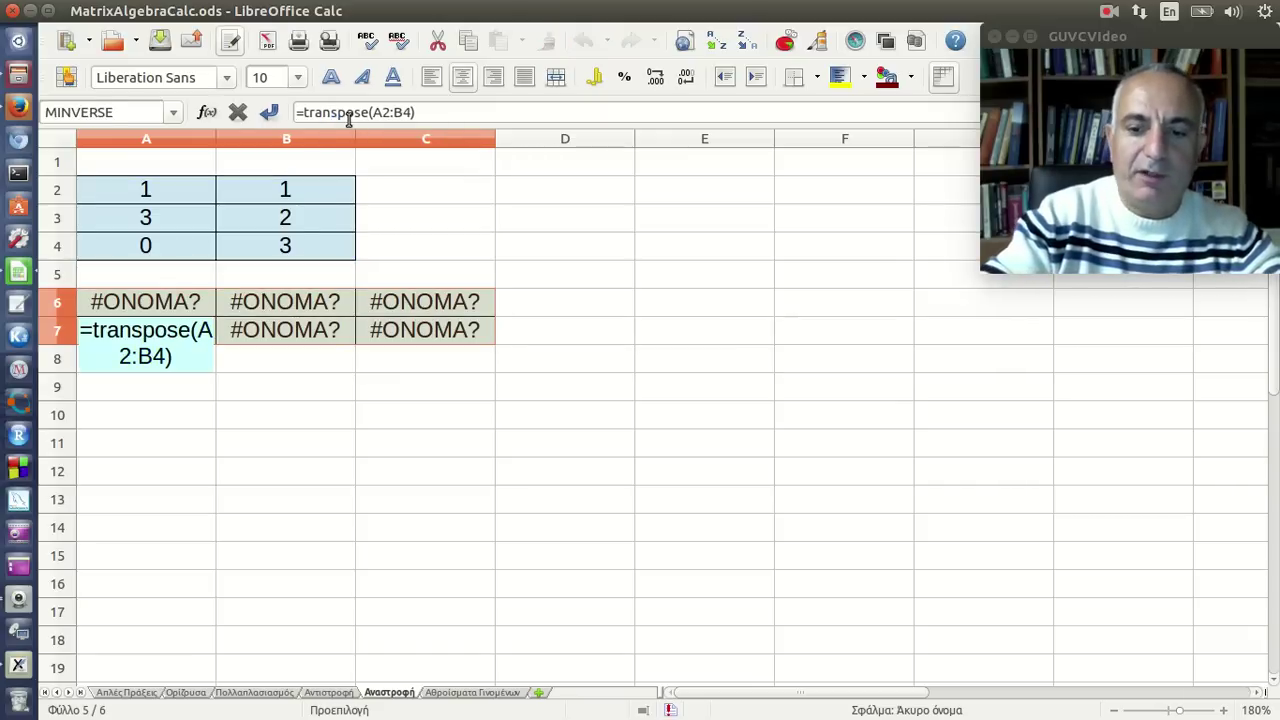
pyautogui.hotkey('ctrl', 'shift', 'Return')
pyautogui.hotkey('ctrl', 'shift', 'Return')
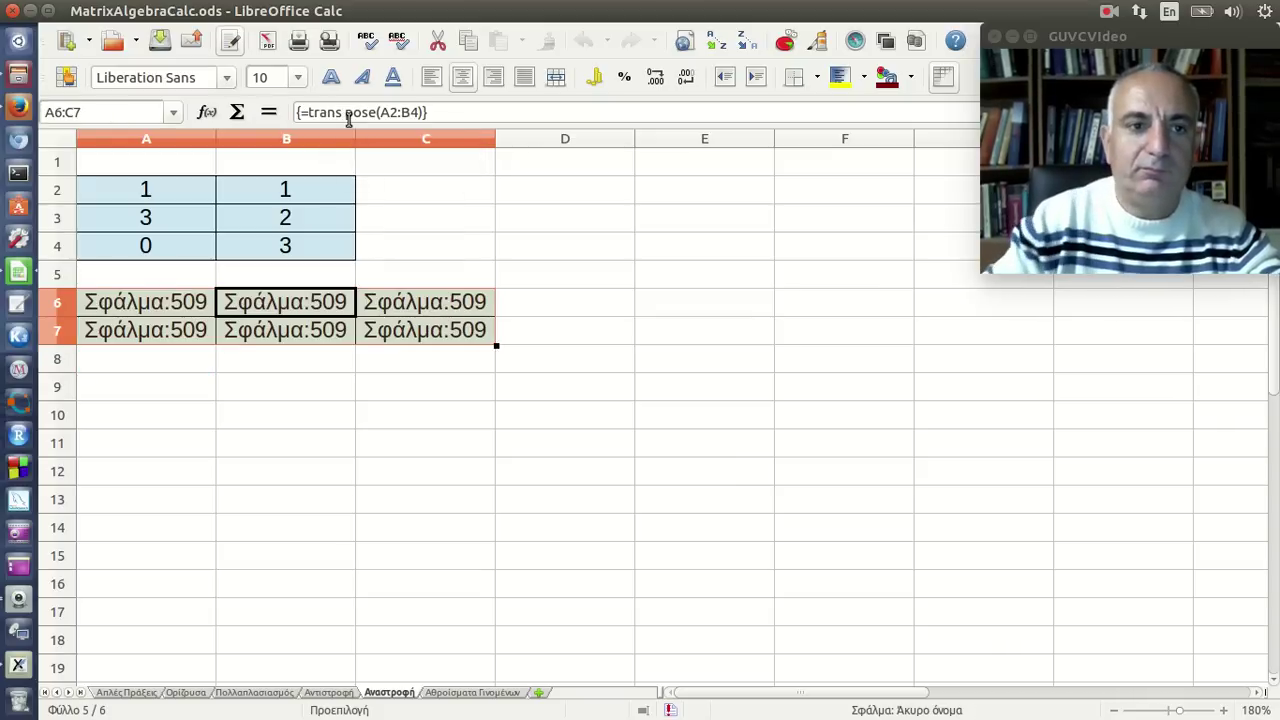
pyautogui.moveTo(200, 306)
pyautogui.mouseDown()
pyautogui.moveTo(279, 330)
pyautogui.moveTo(168, 310)
pyautogui.moveTo(436, 332)
pyautogui.mouseUp()
pyautogui.press('Down')
pyautogui.press('Down')
pyautogui.press('Down')
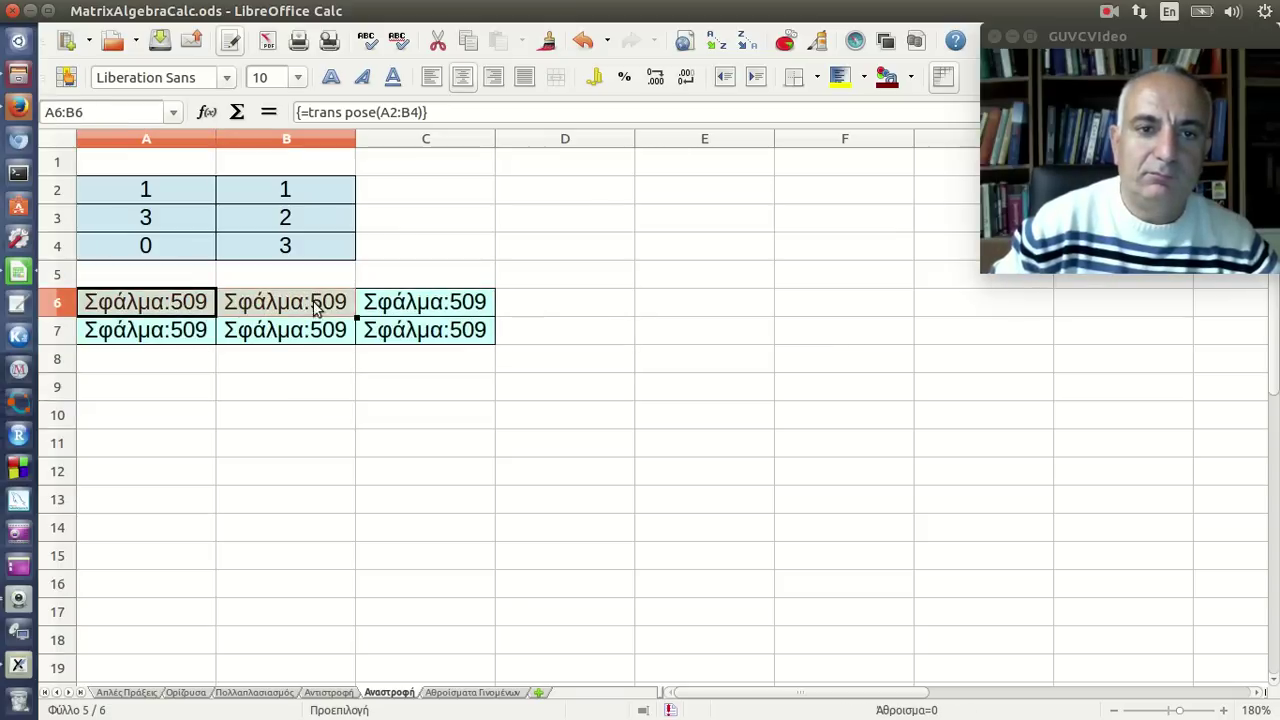
pyautogui.press('Delete')
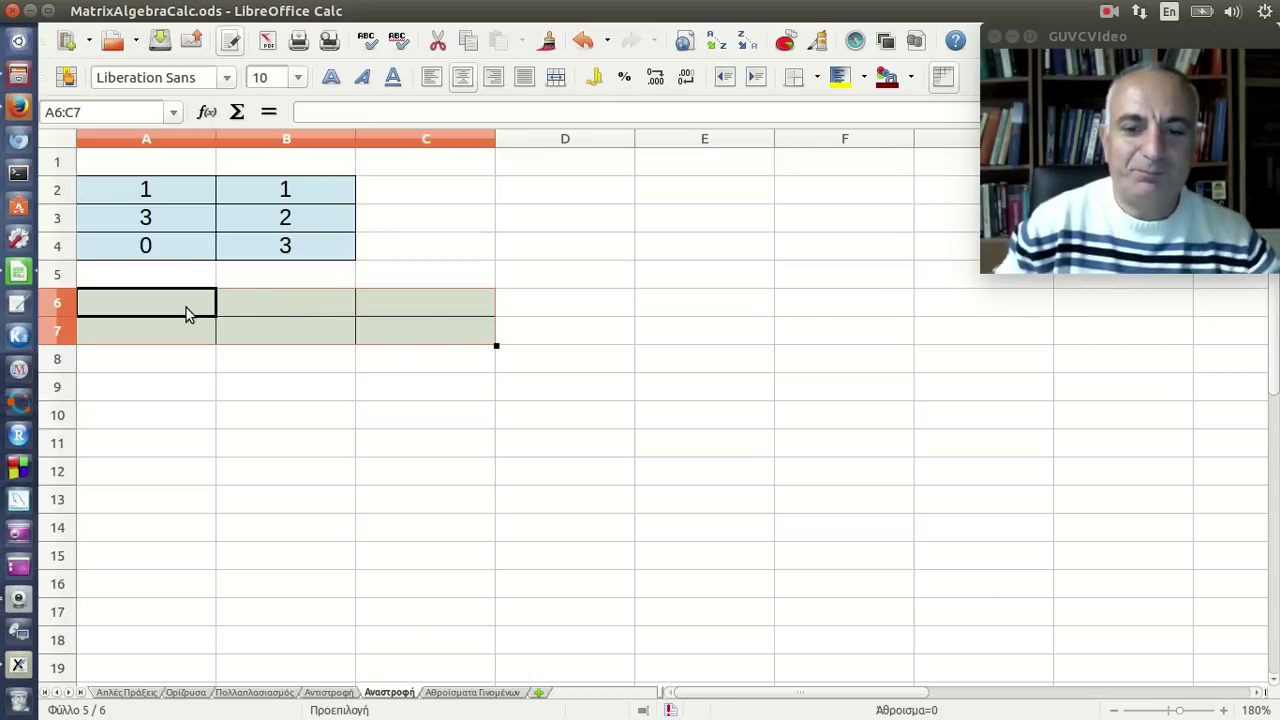
# Re-enter {=TRANSPOSE(A2:B4)} as an array in A6:C7 and inspect its structure.
pyautogui.write('=')
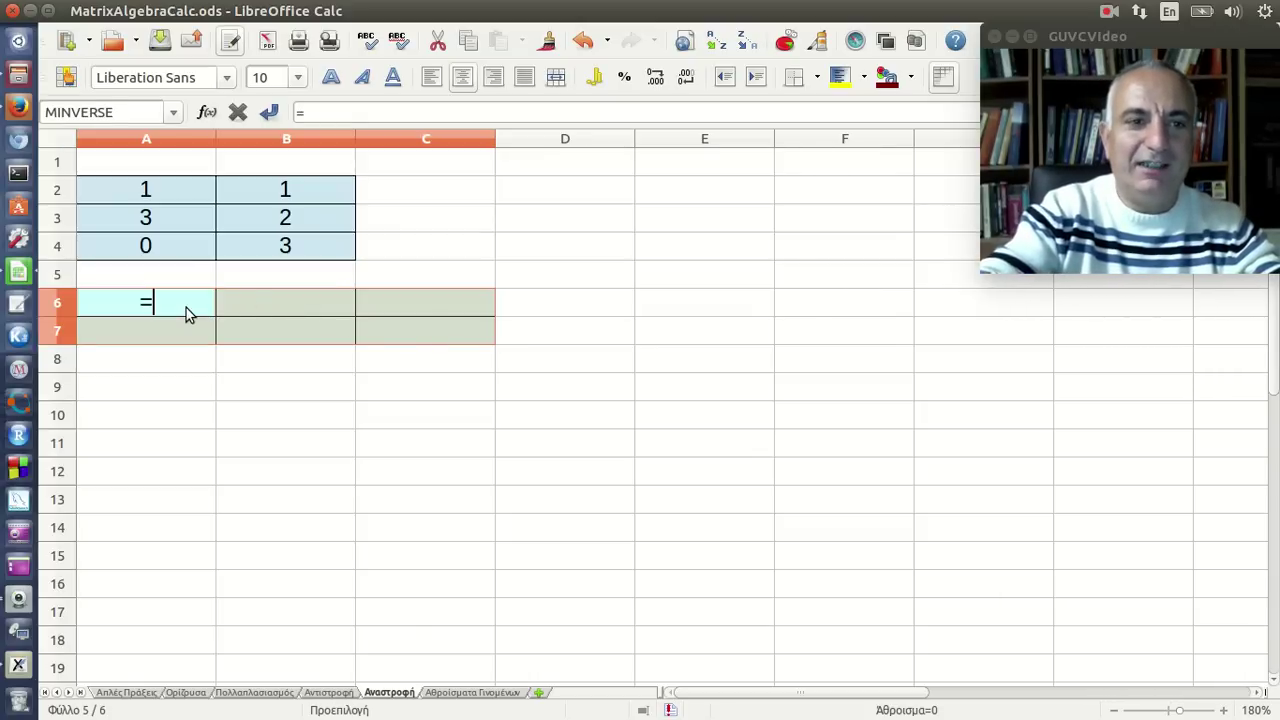
pyautogui.write('trans')
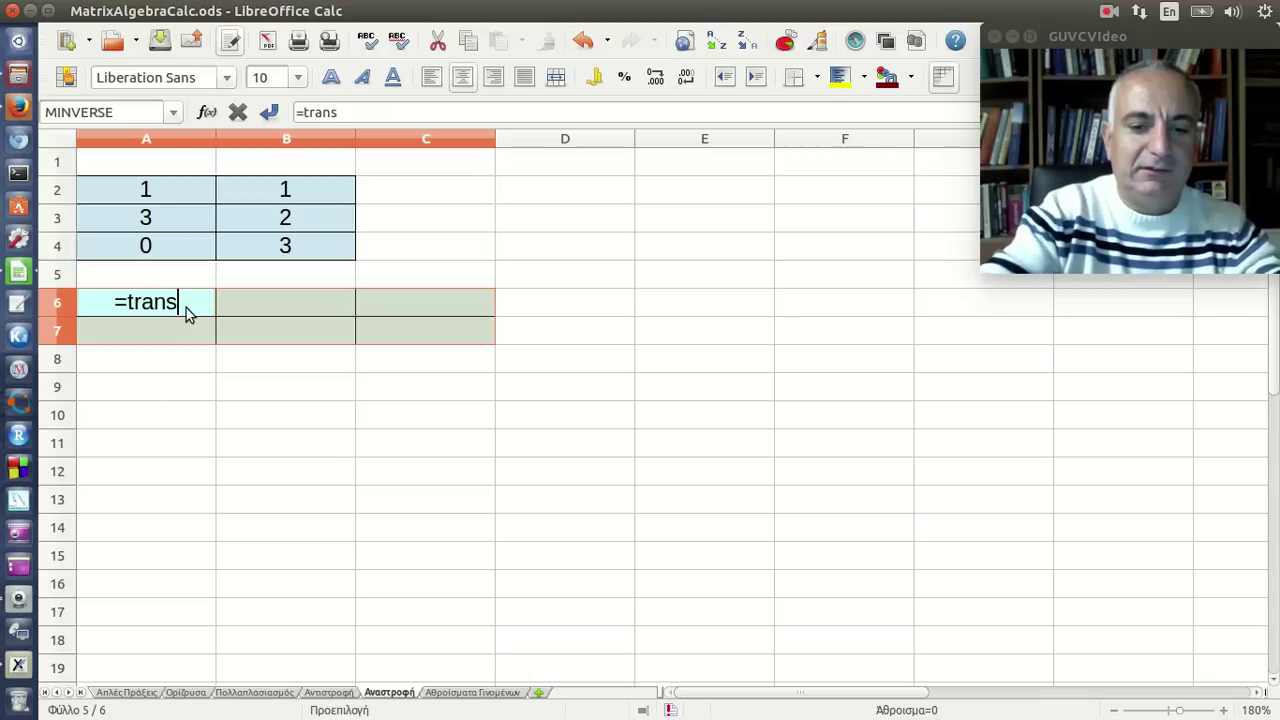
pyautogui.write('pose(')
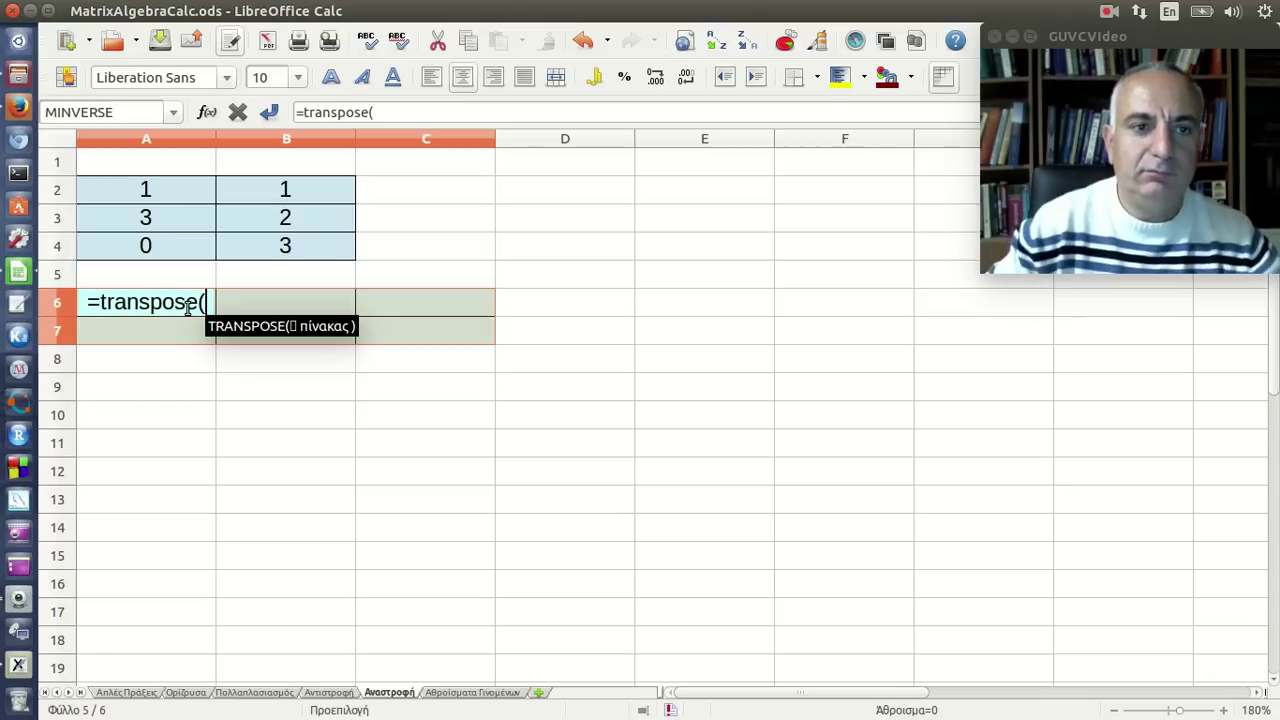
pyautogui.moveTo(147, 196); pyautogui.dragTo(251, 242)
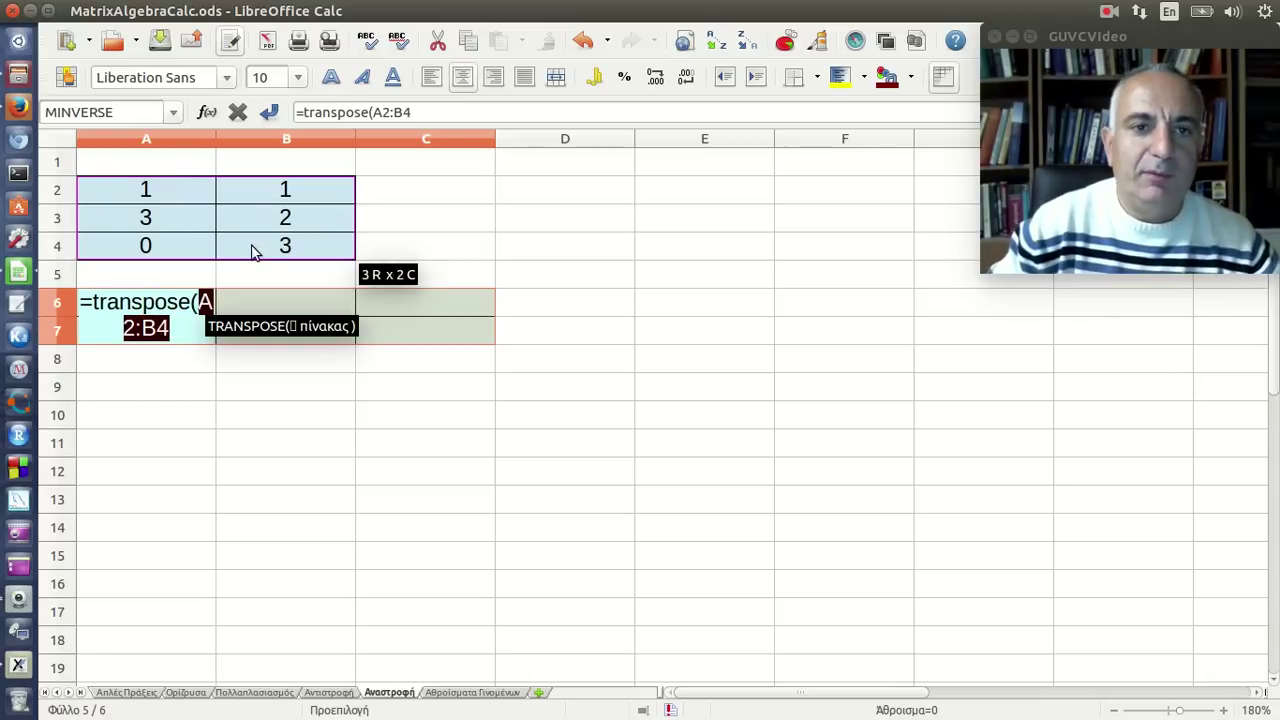
pyautogui.write(')')
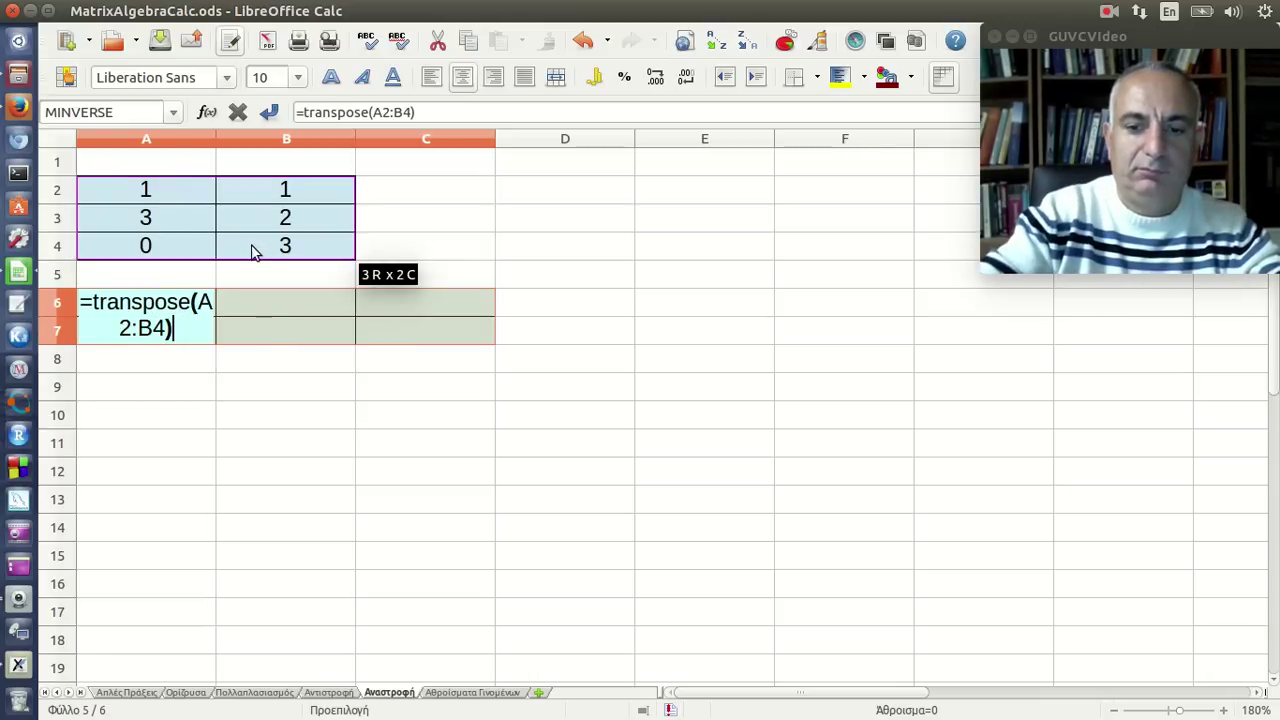
pyautogui.hotkey('ctrl', 'shift', 'Return')
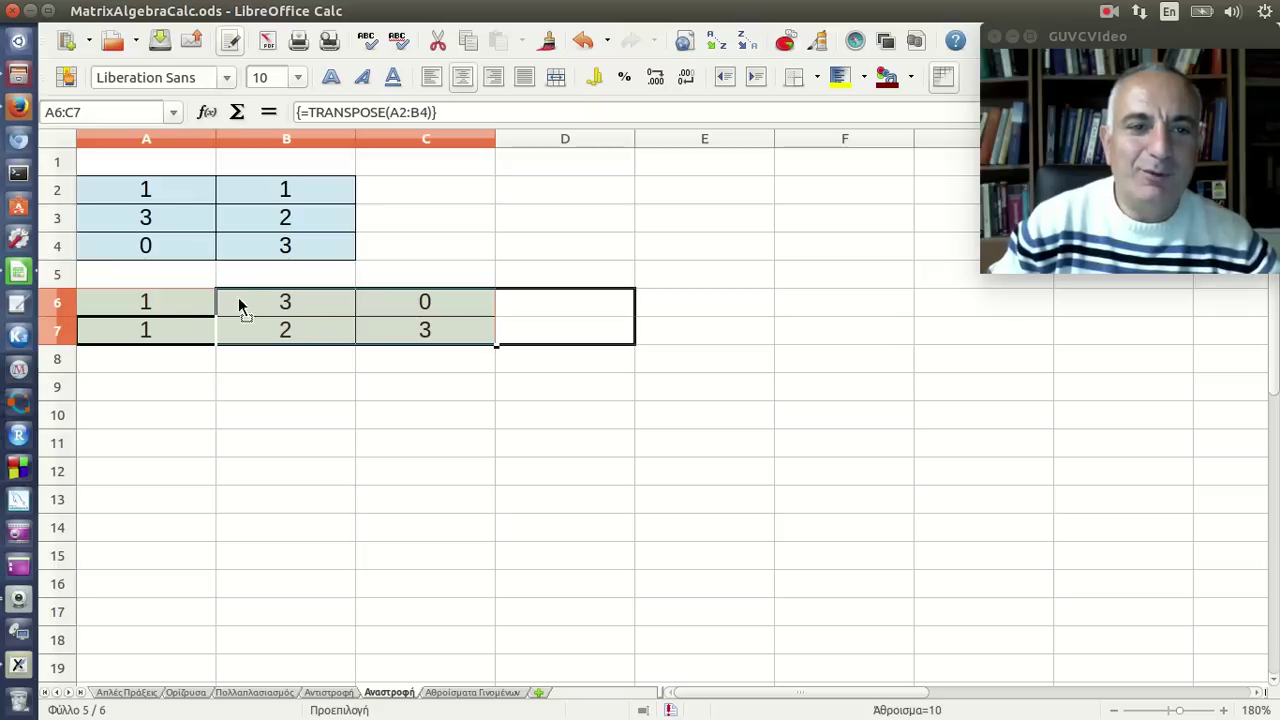
pyautogui.click(222, 408)
pyautogui.moveTo(190, 313); pyautogui.dragTo(363, 326)
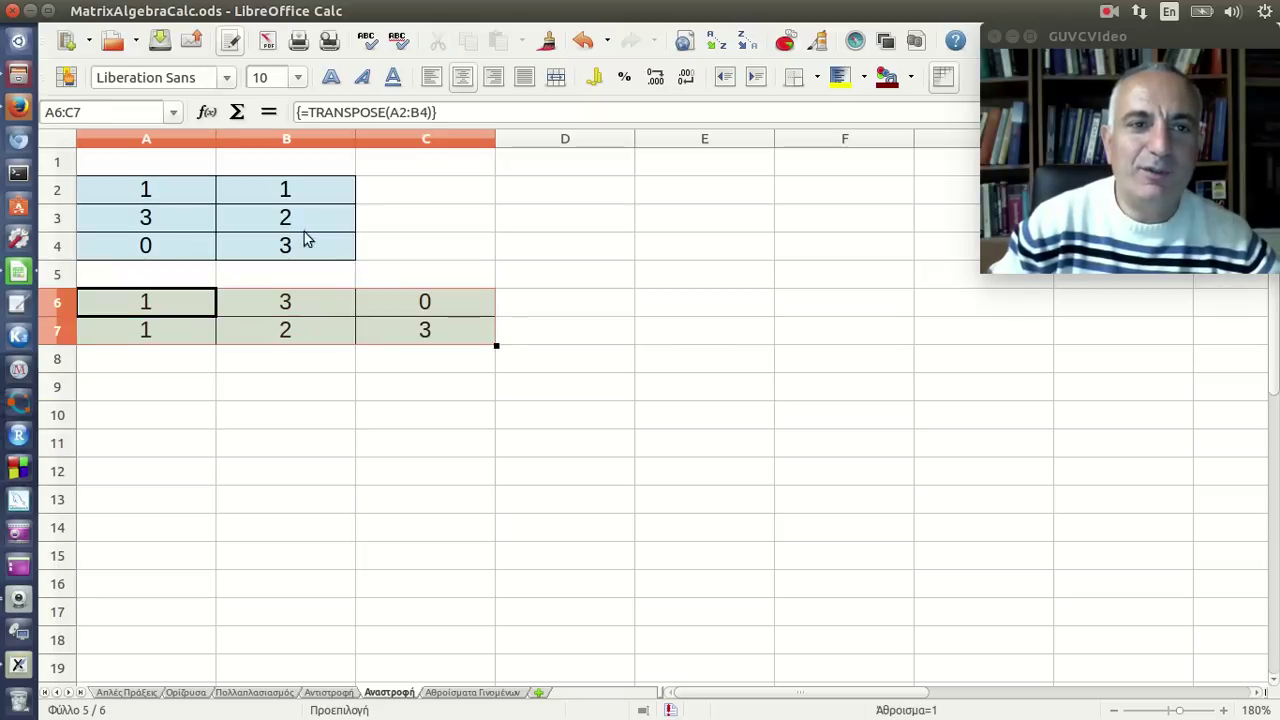
pyautogui.click(207, 111)
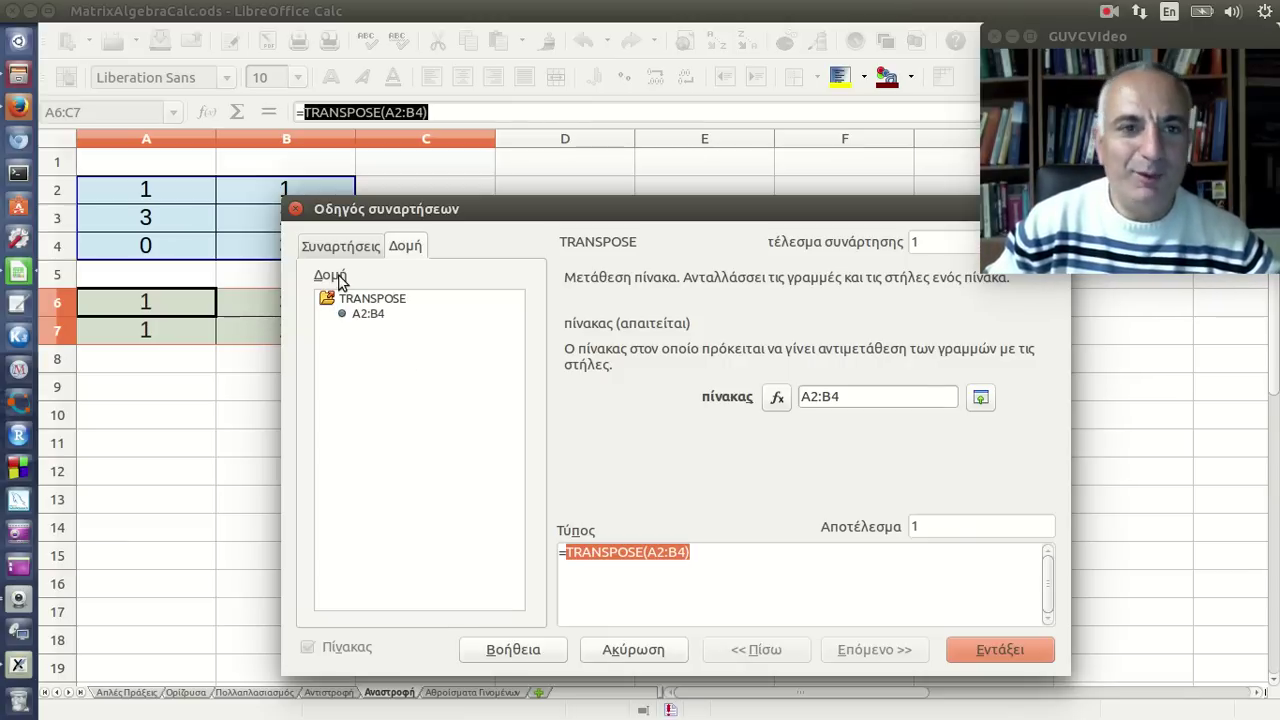
pyautogui.press('Return')
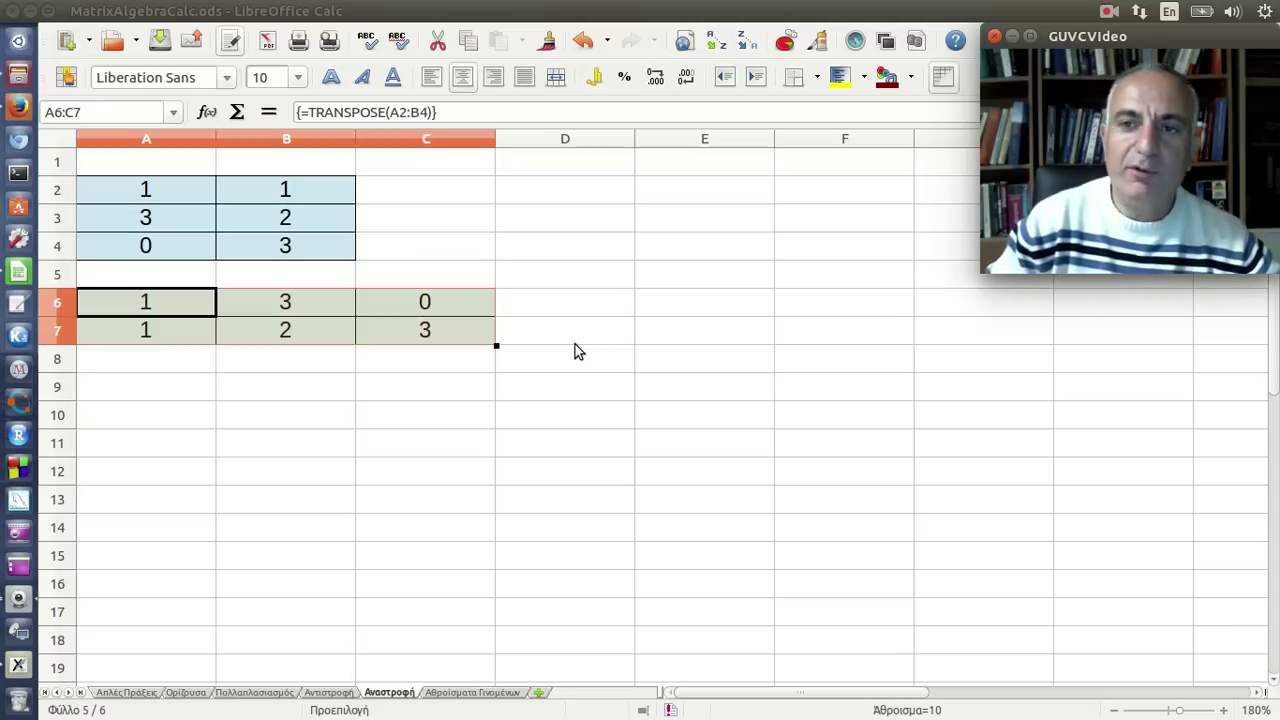
# Copy A2:B4 and Paste Special it with Transpose at A10, giving 1 3 0 over 1 2 3.
pyautogui.click(721, 301)
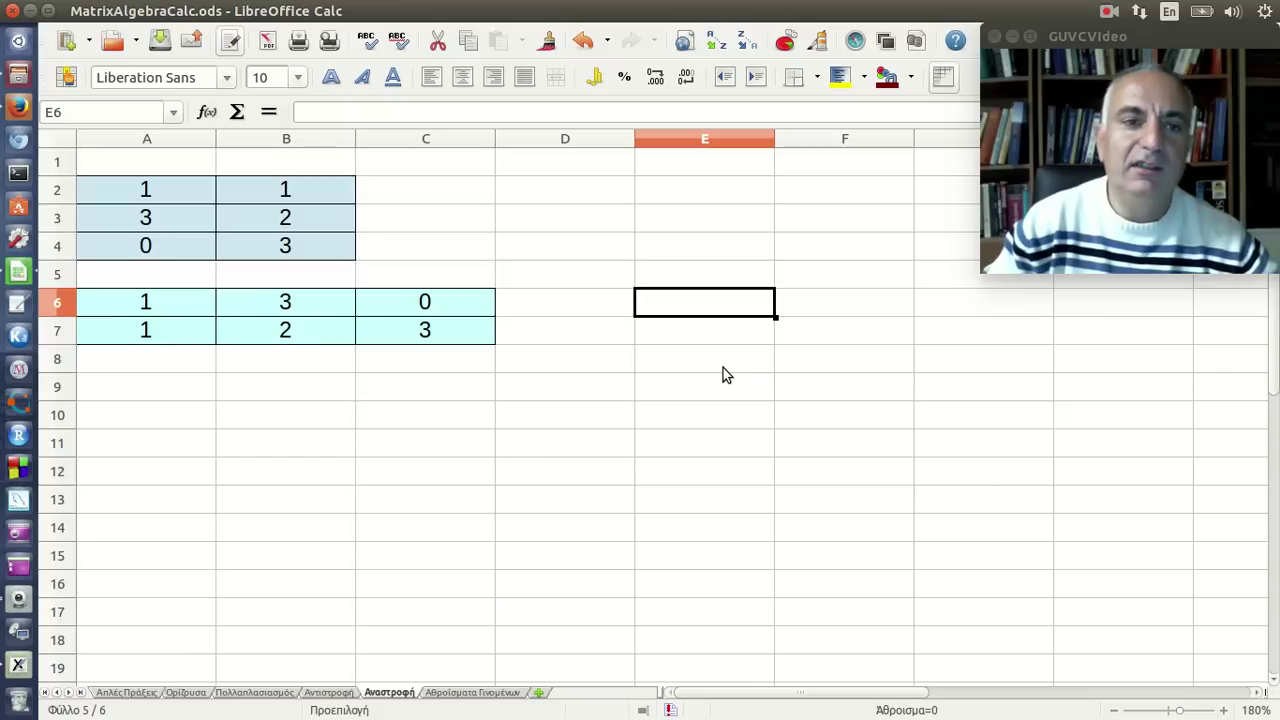
pyautogui.moveTo(193, 188); pyautogui.dragTo(262, 251)
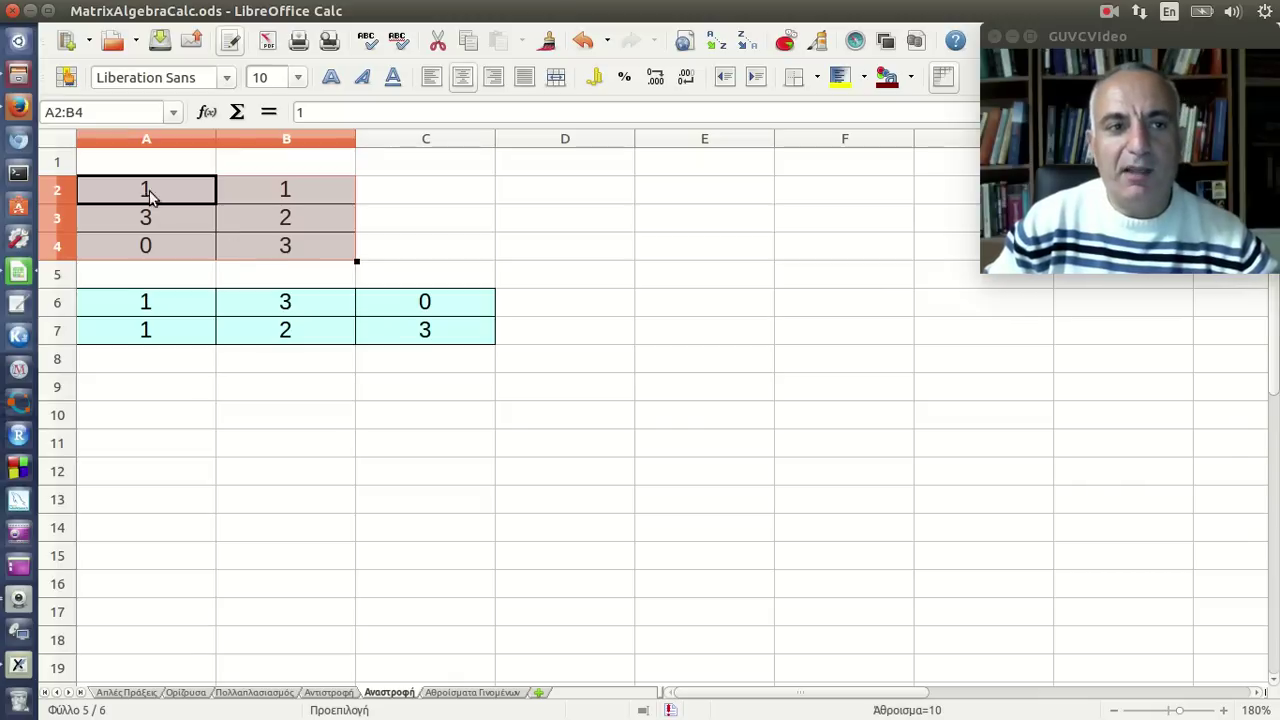
pyautogui.rightClick(320, 252)
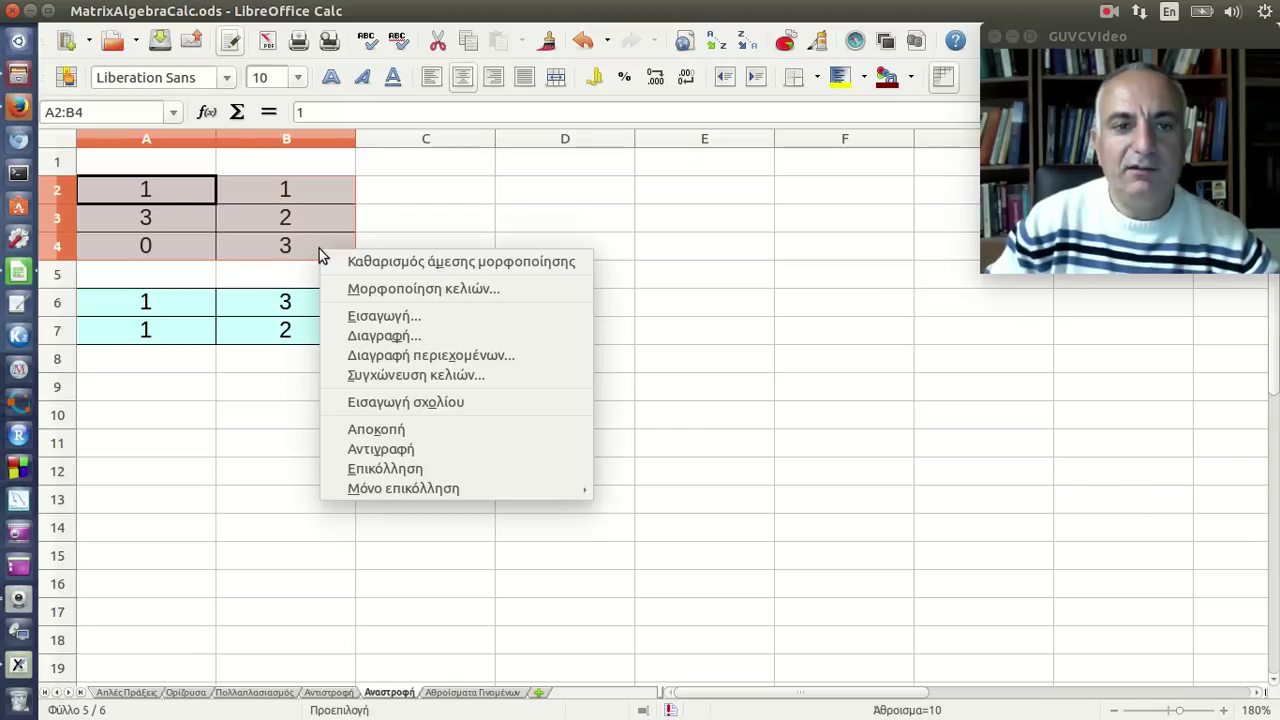
pyautogui.click(528, 451)
pyautogui.click(165, 412)
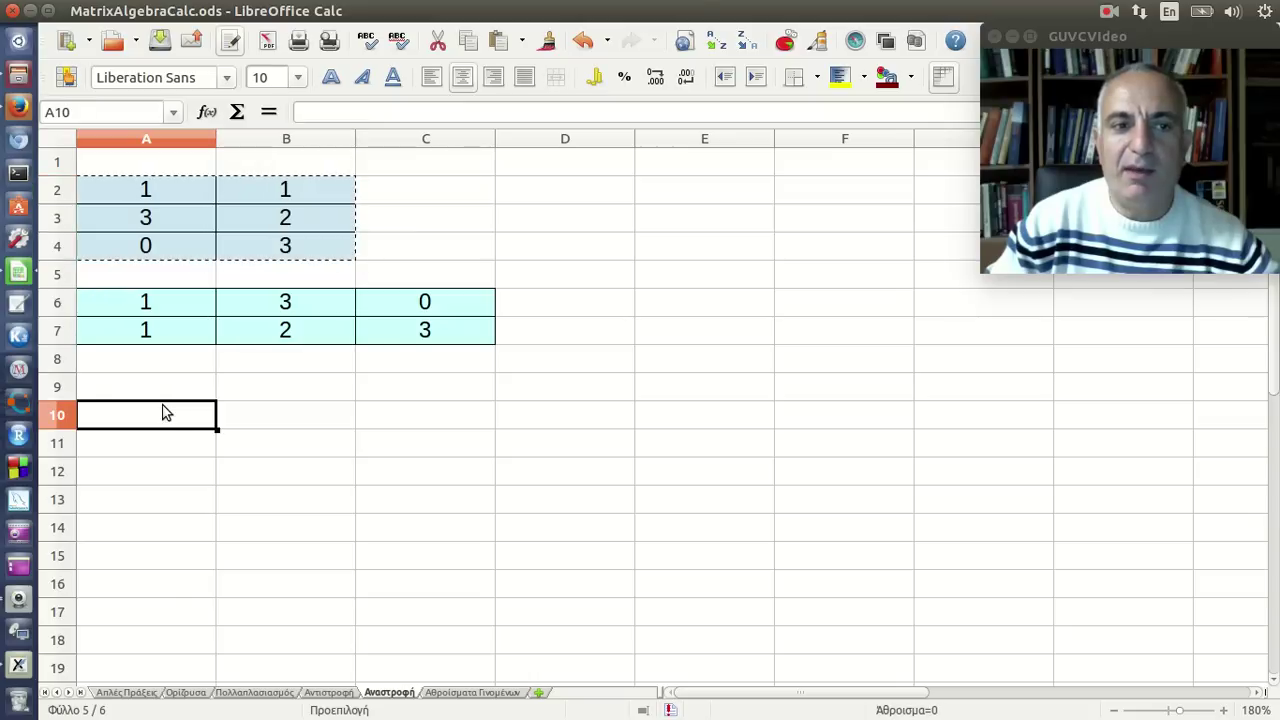
pyautogui.rightClick(178, 420)
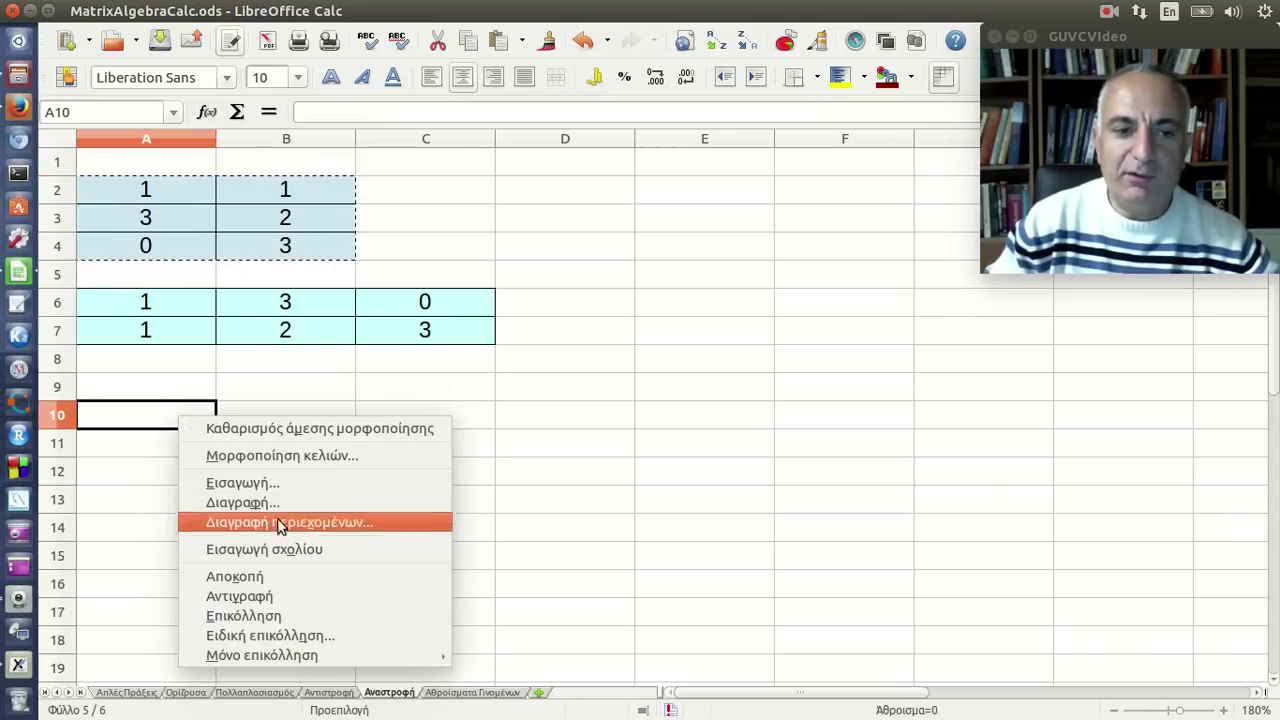
pyautogui.click(369, 633)
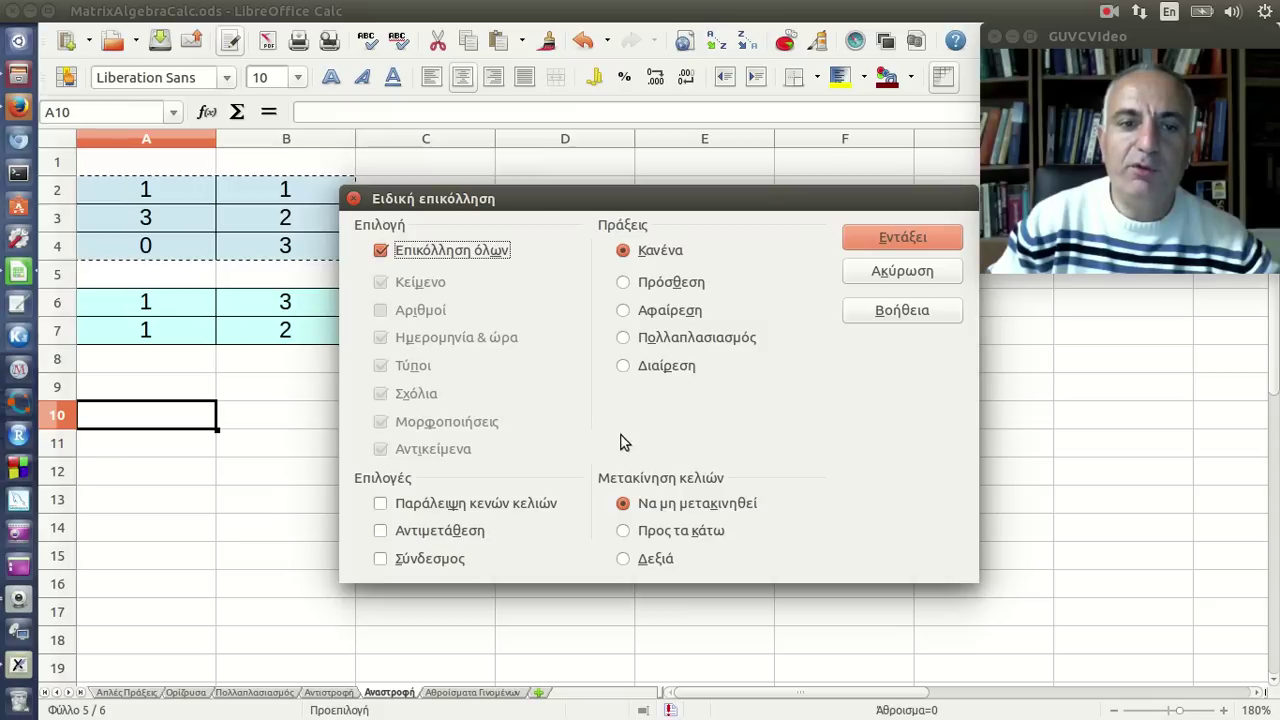
pyautogui.click(474, 535)
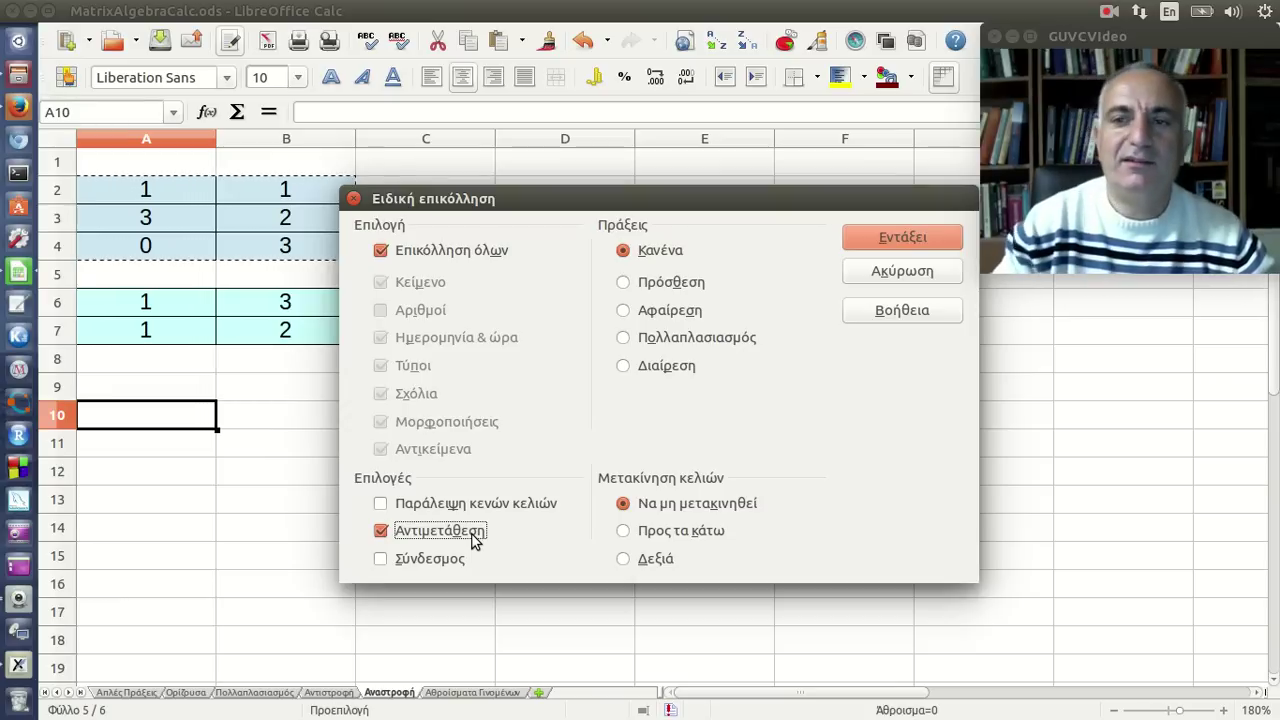
pyautogui.click(866, 242)
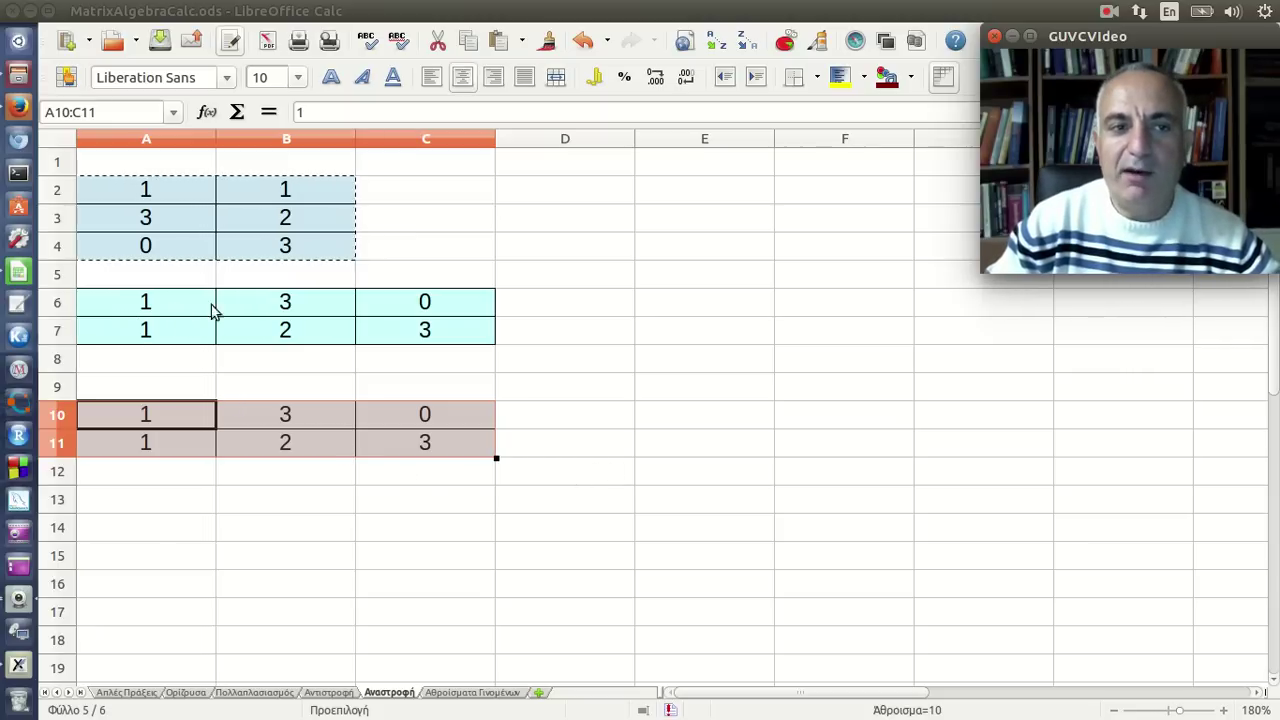
# Inspect the TRANSPOSE array formula in A6:C7.
pyautogui.click(468, 298)
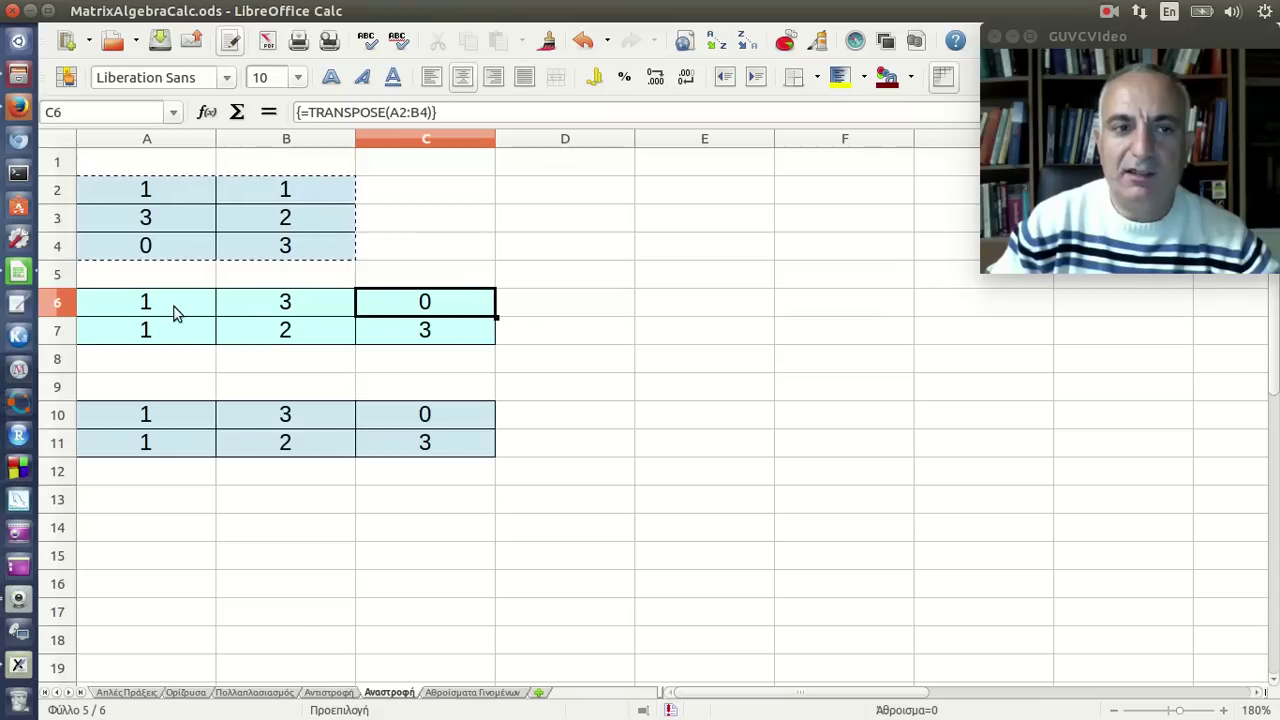
pyautogui.moveTo(174, 311); pyautogui.dragTo(392, 328)
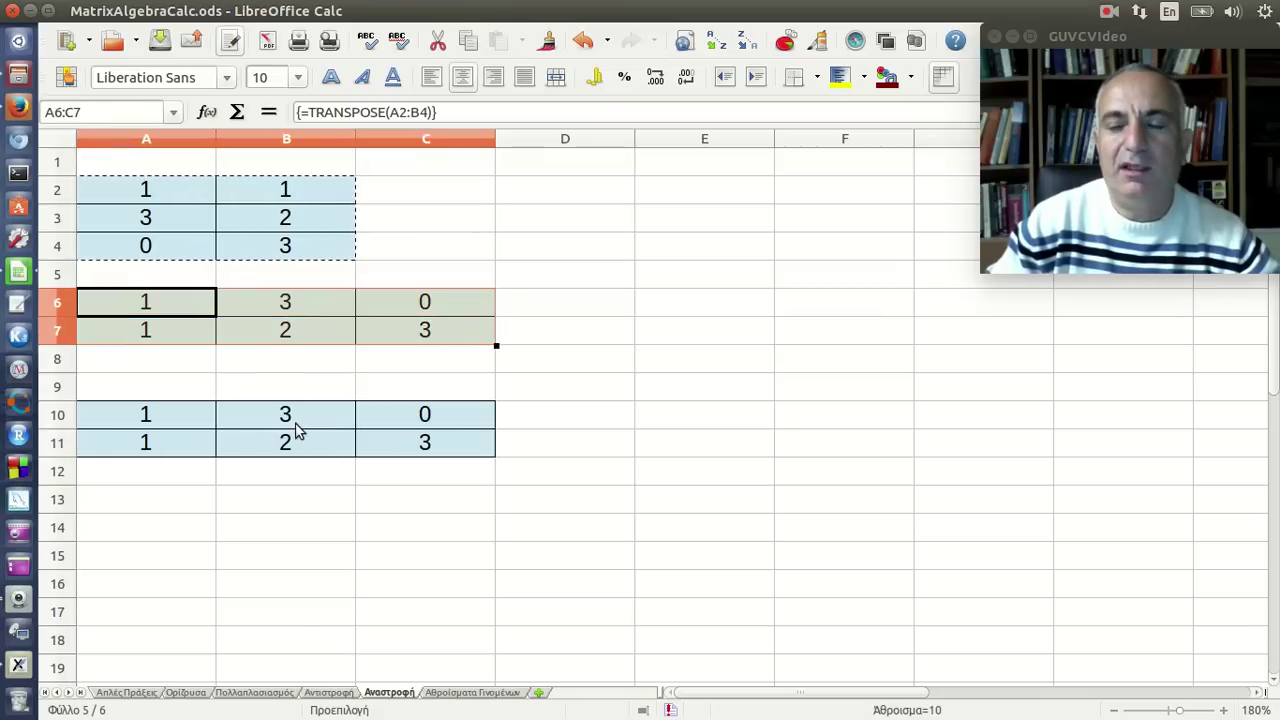
pyautogui.click(208, 115)
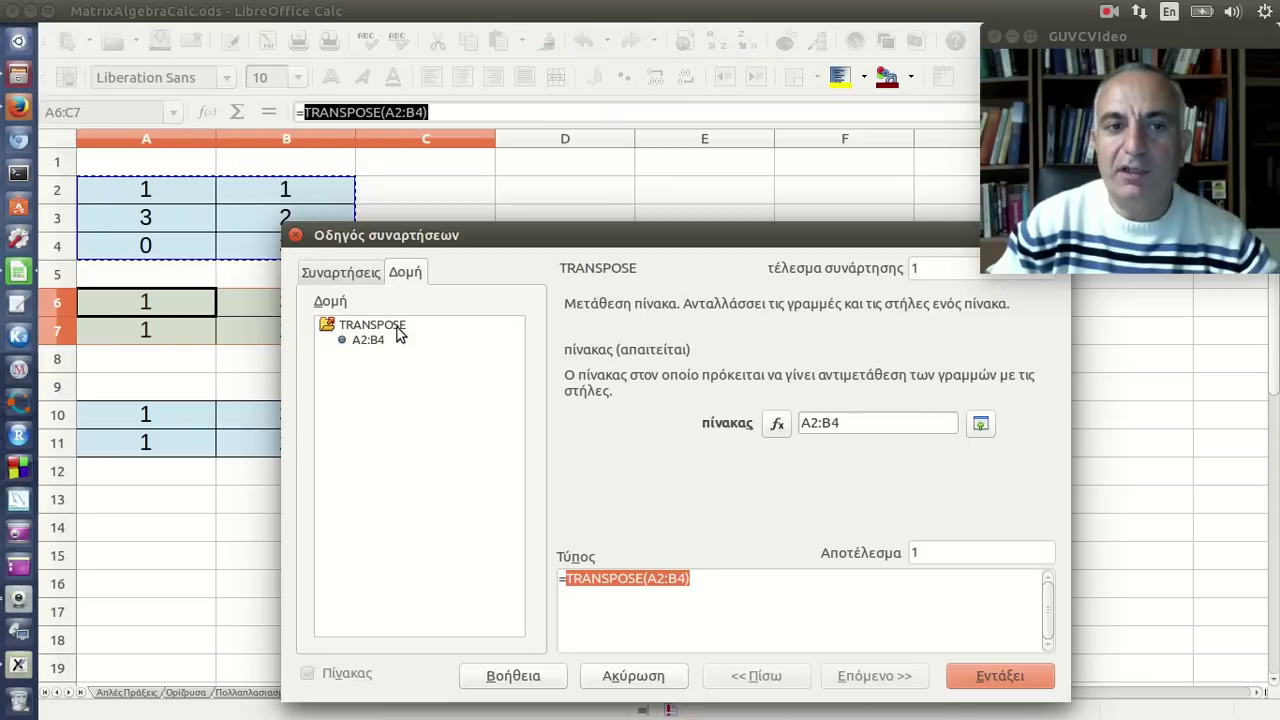
pyautogui.click(295, 235)
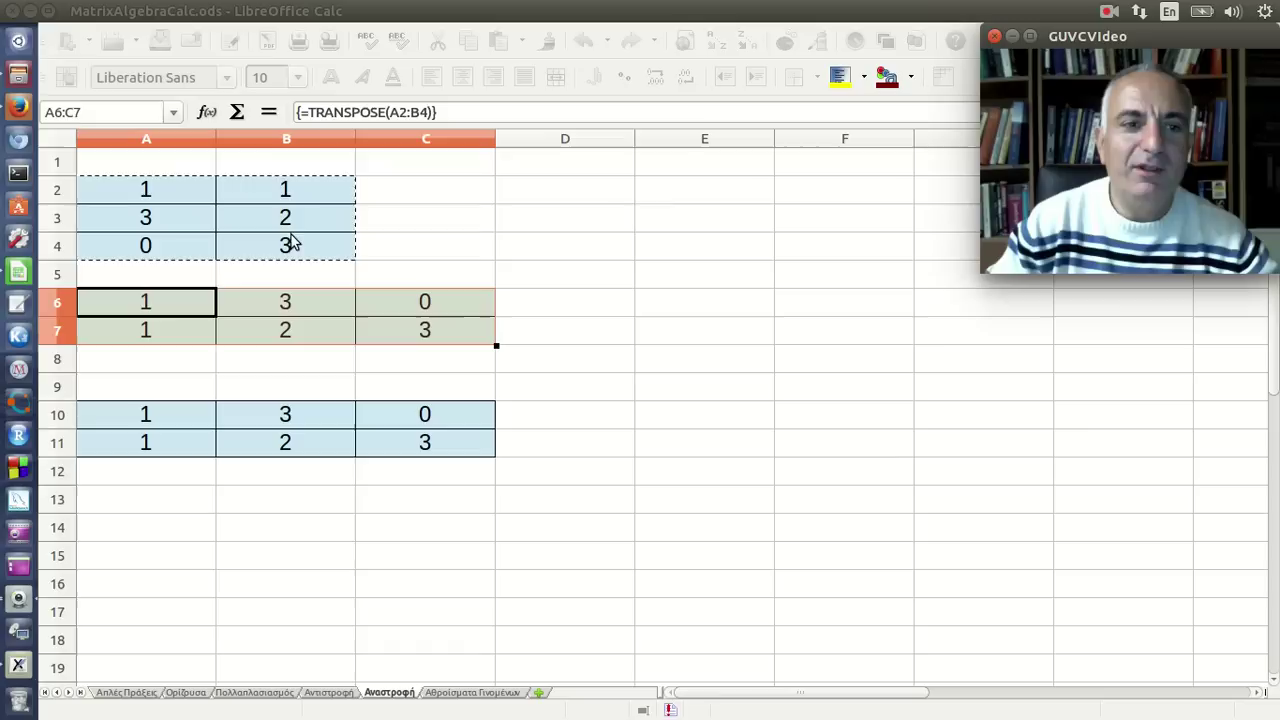
# Paste the A2:B4 matrix at A13 and a transposed copy at A10.
pyautogui.click(172, 418)
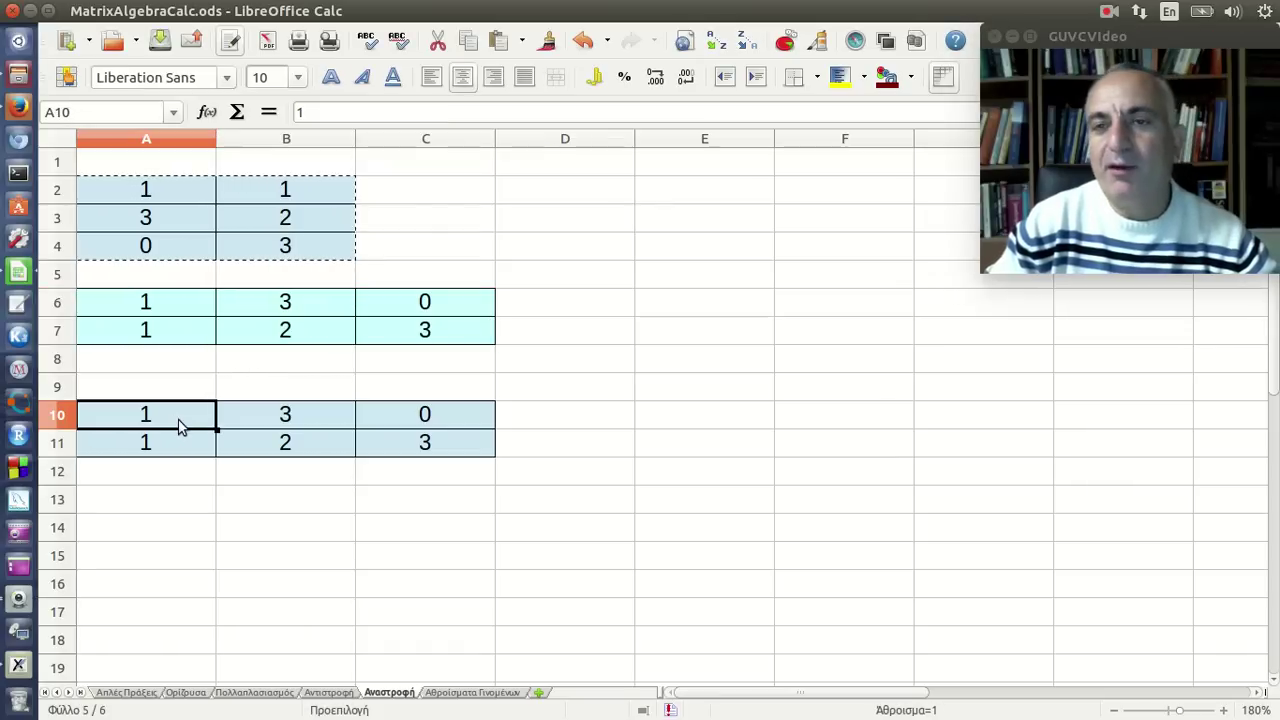
pyautogui.click(167, 507)
pyautogui.rightClick(167, 507)
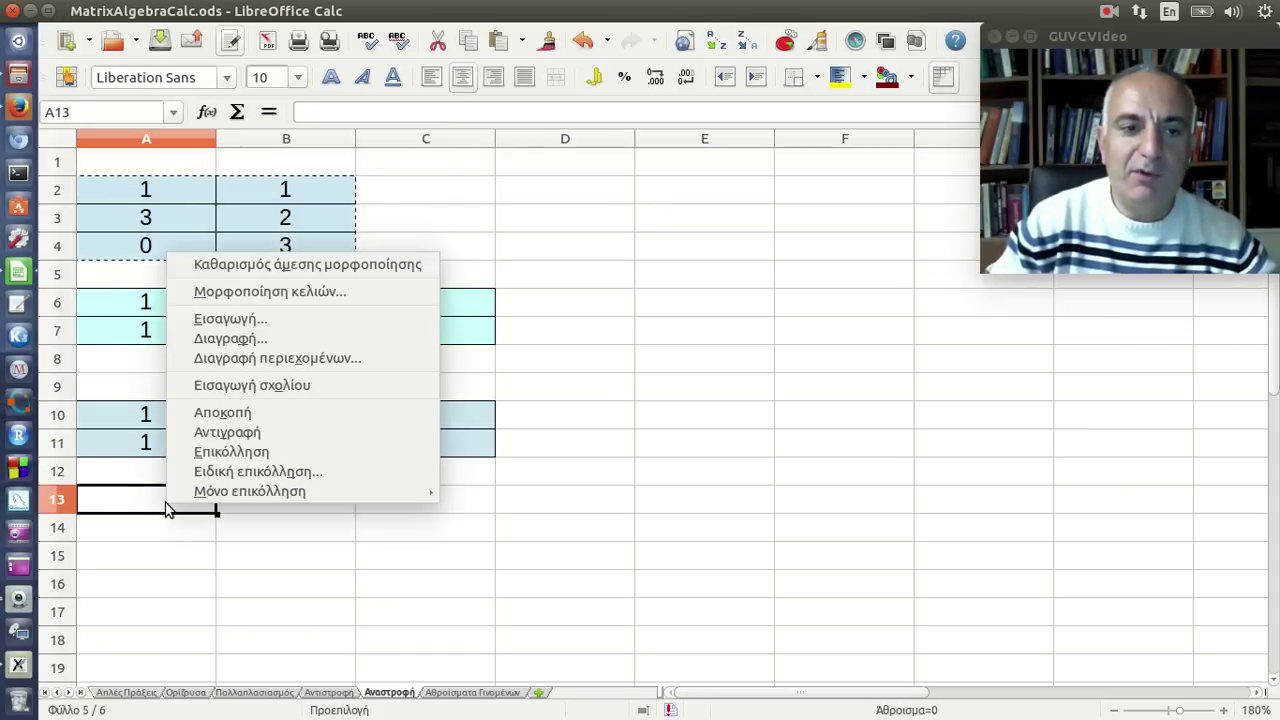
pyautogui.click(242, 452)
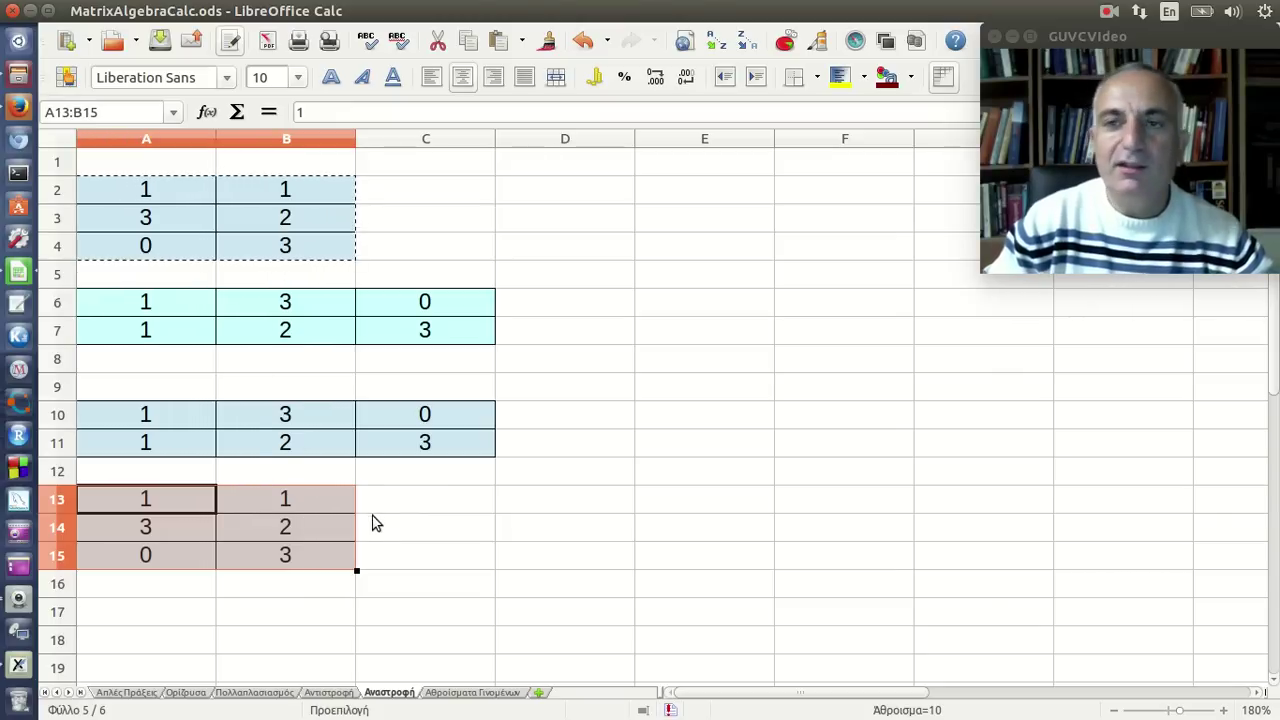
pyautogui.moveTo(149, 414); pyautogui.dragTo(380, 446)
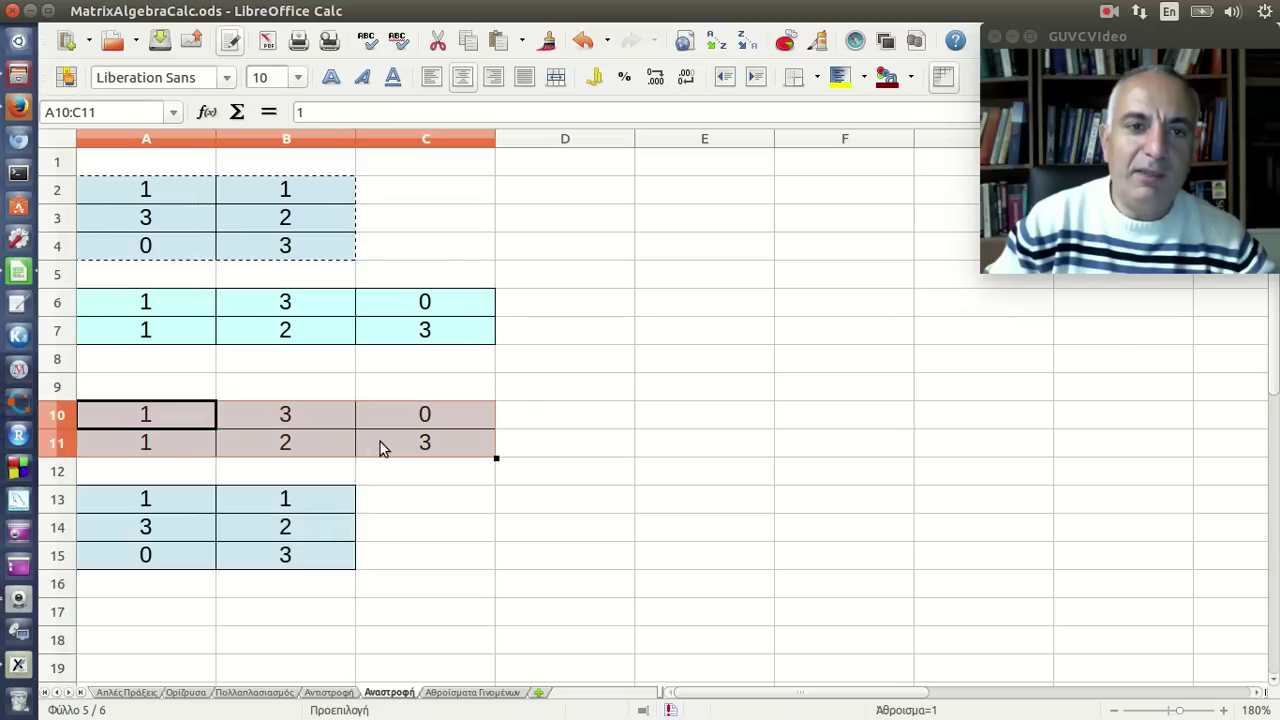
pyautogui.click(177, 423)
pyautogui.rightClick(177, 423)
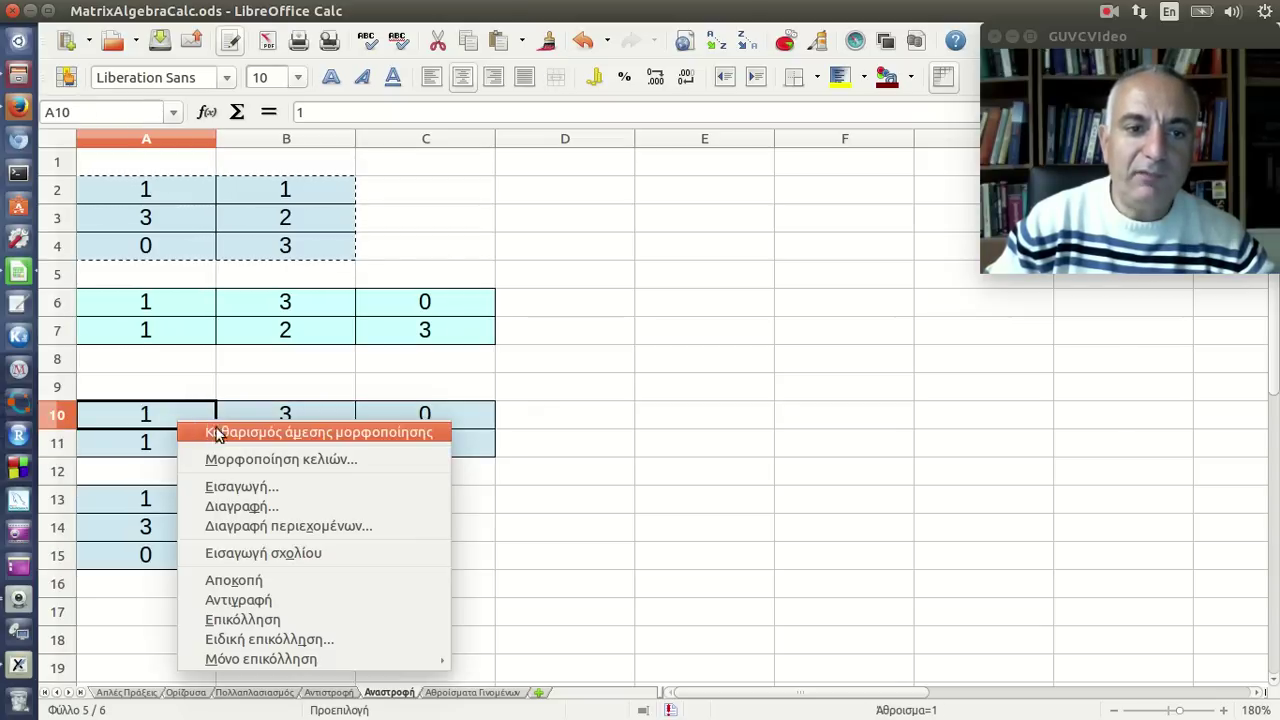
pyautogui.click(349, 640)
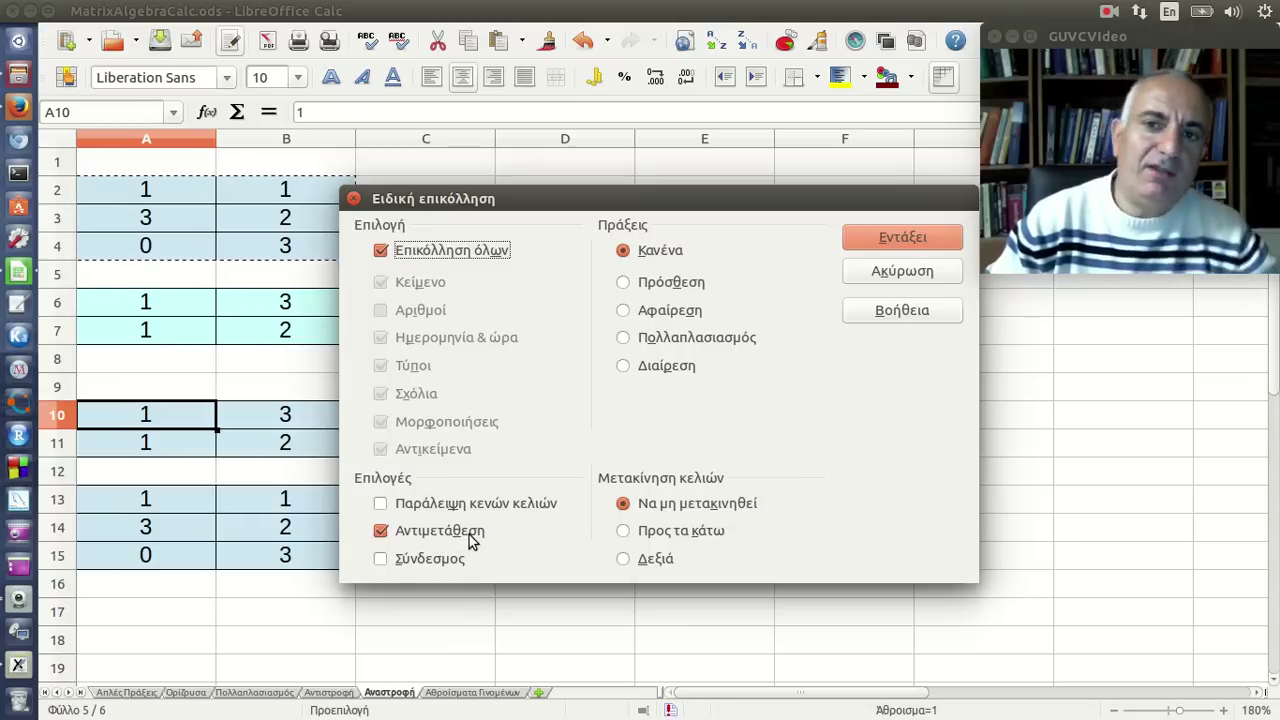
pyautogui.press('Return')
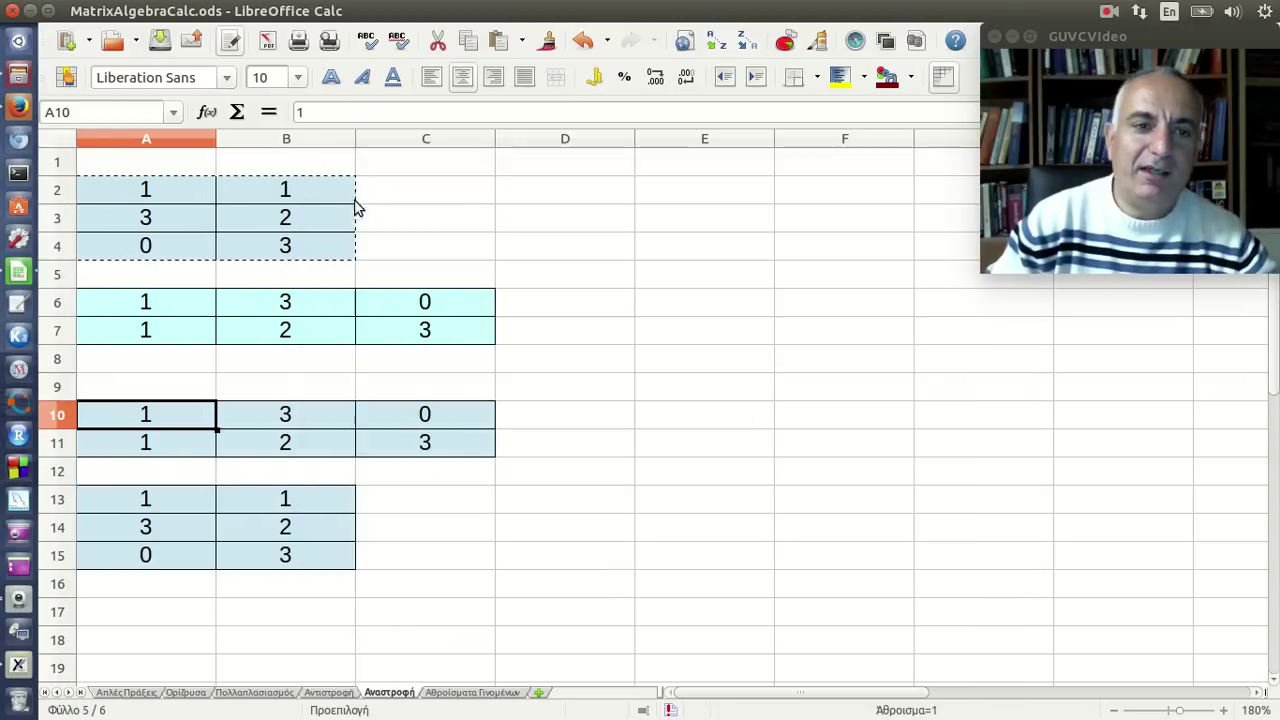
pyautogui.click(587, 343)
# Delete rows 9 to 16, removing the pasted copies.
pyautogui.moveTo(57, 386); pyautogui.dragTo(80, 582)
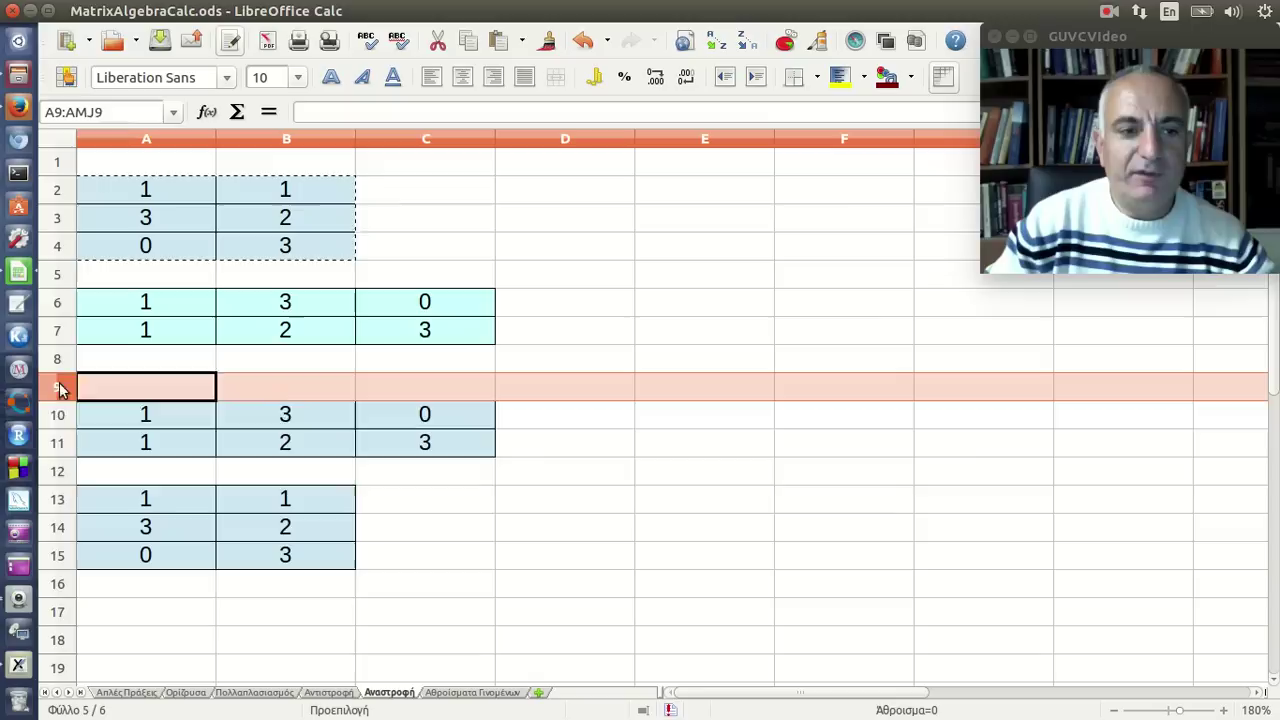
pyautogui.rightClick(54, 466)
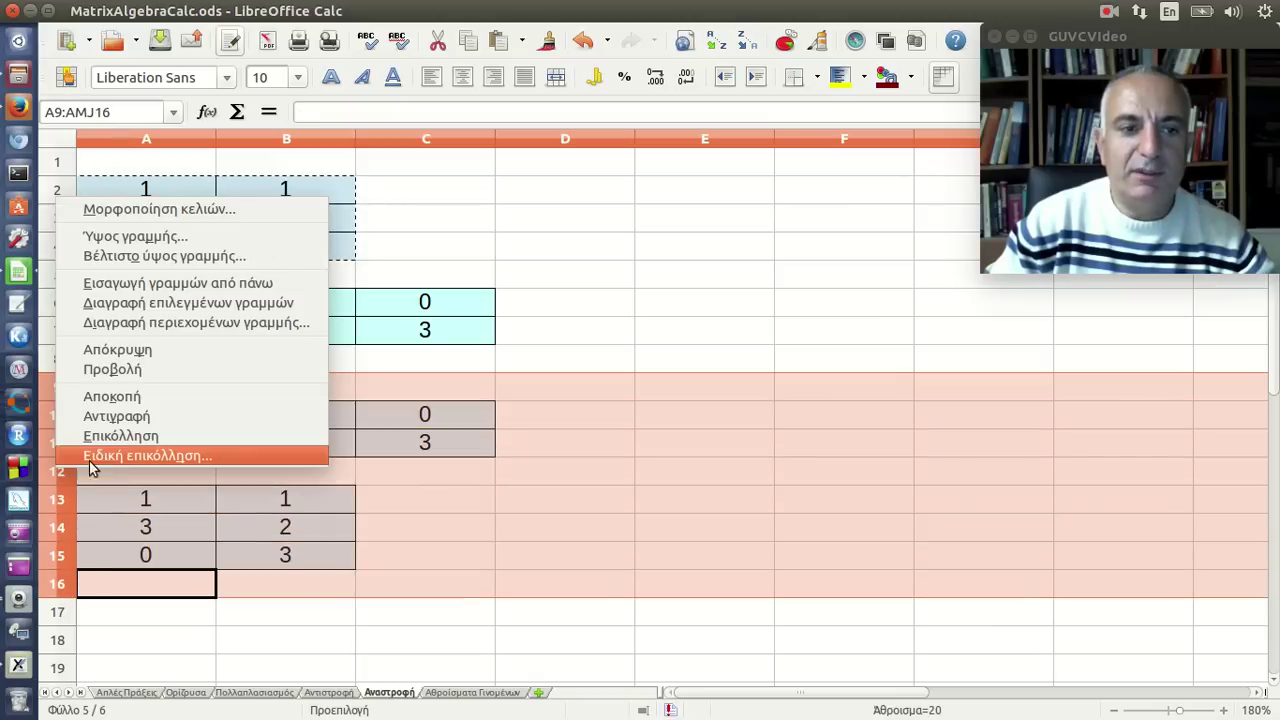
pyautogui.click(226, 302)
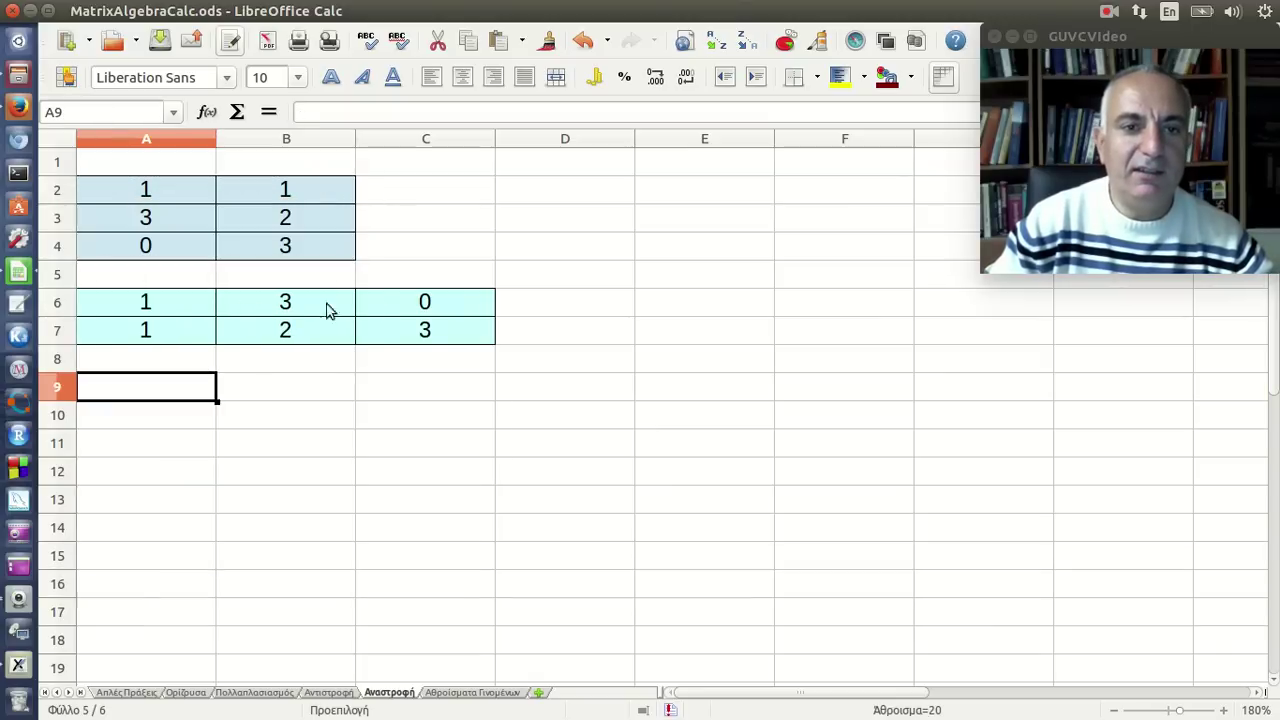
pyautogui.click(537, 296)
pyautogui.moveTo(210, 309); pyautogui.dragTo(362, 332)
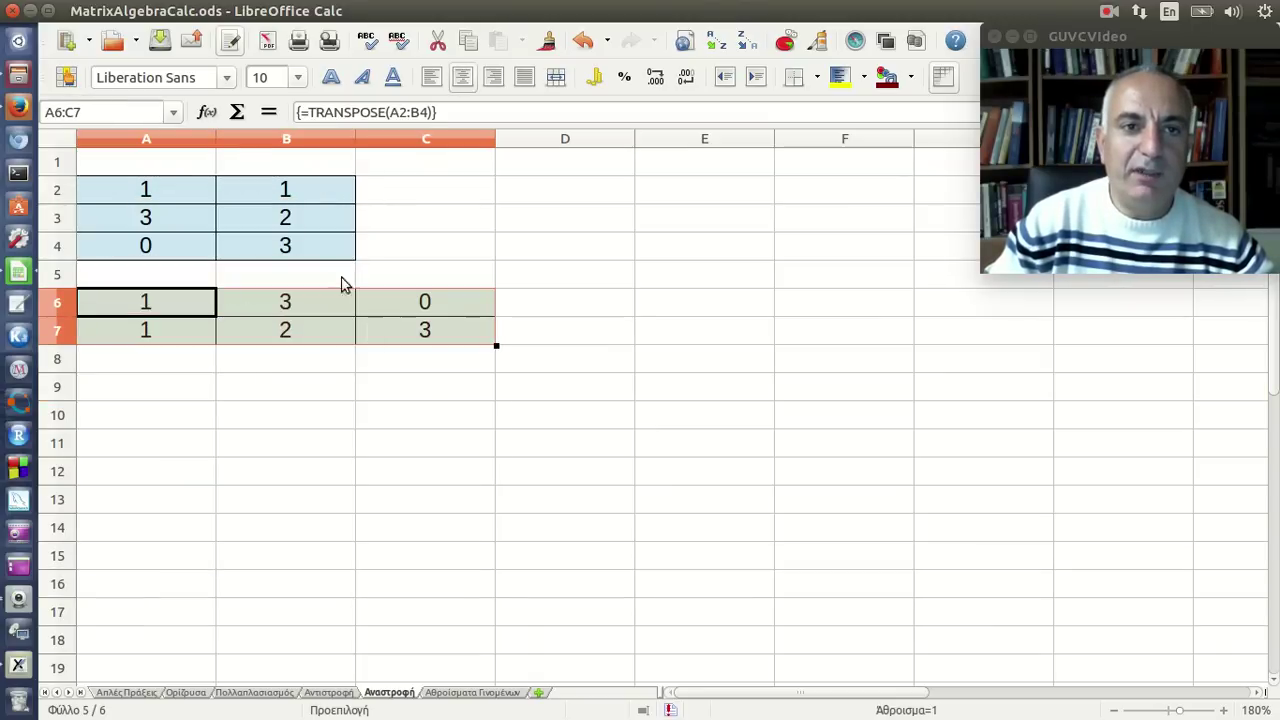
pyautogui.click(207, 112)
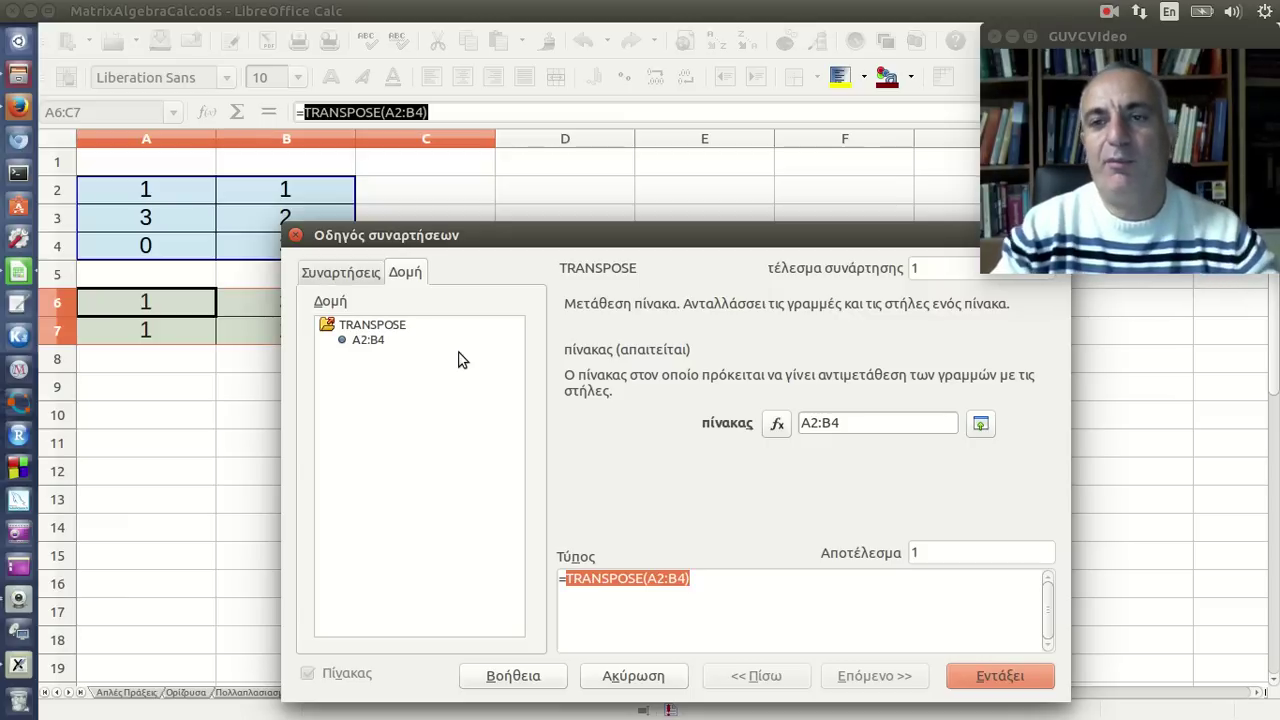
pyautogui.click(296, 237)
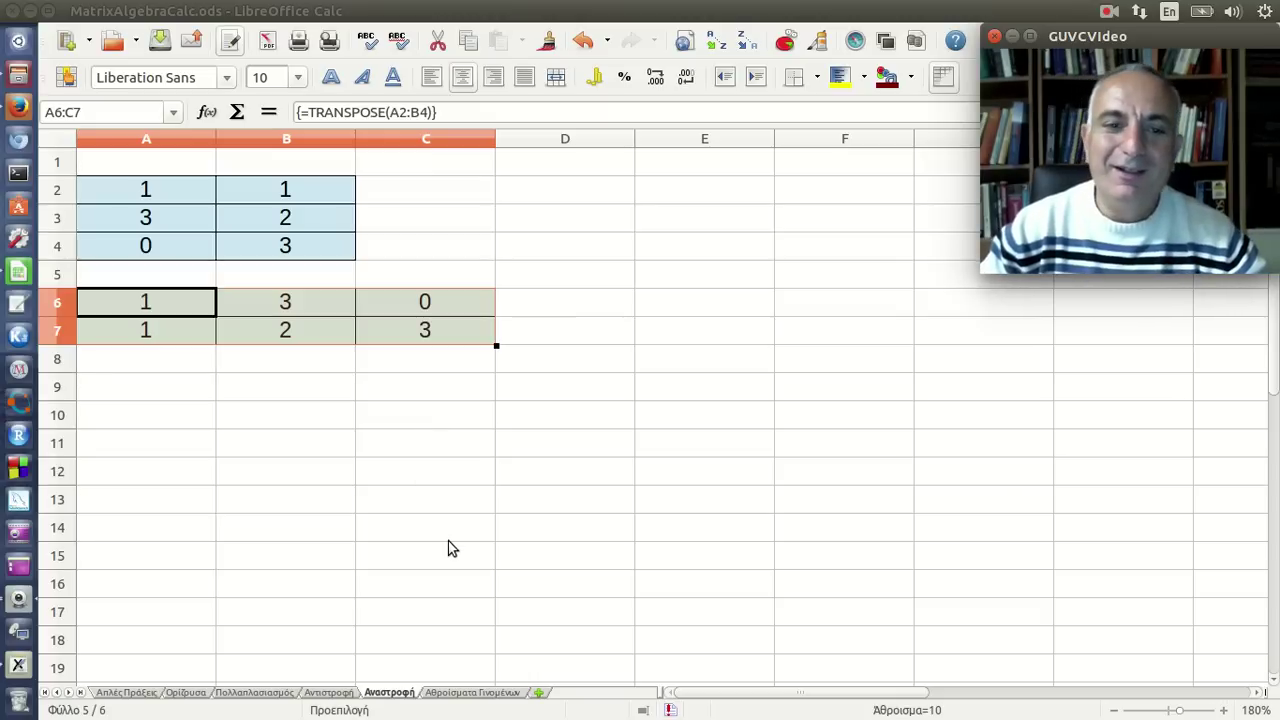
# Open the Αθροίσματα Γινομένων sheet and review columns A2:A6, B2:B6 and the SUMPRODUCT label in A8.
pyautogui.click(491, 692)
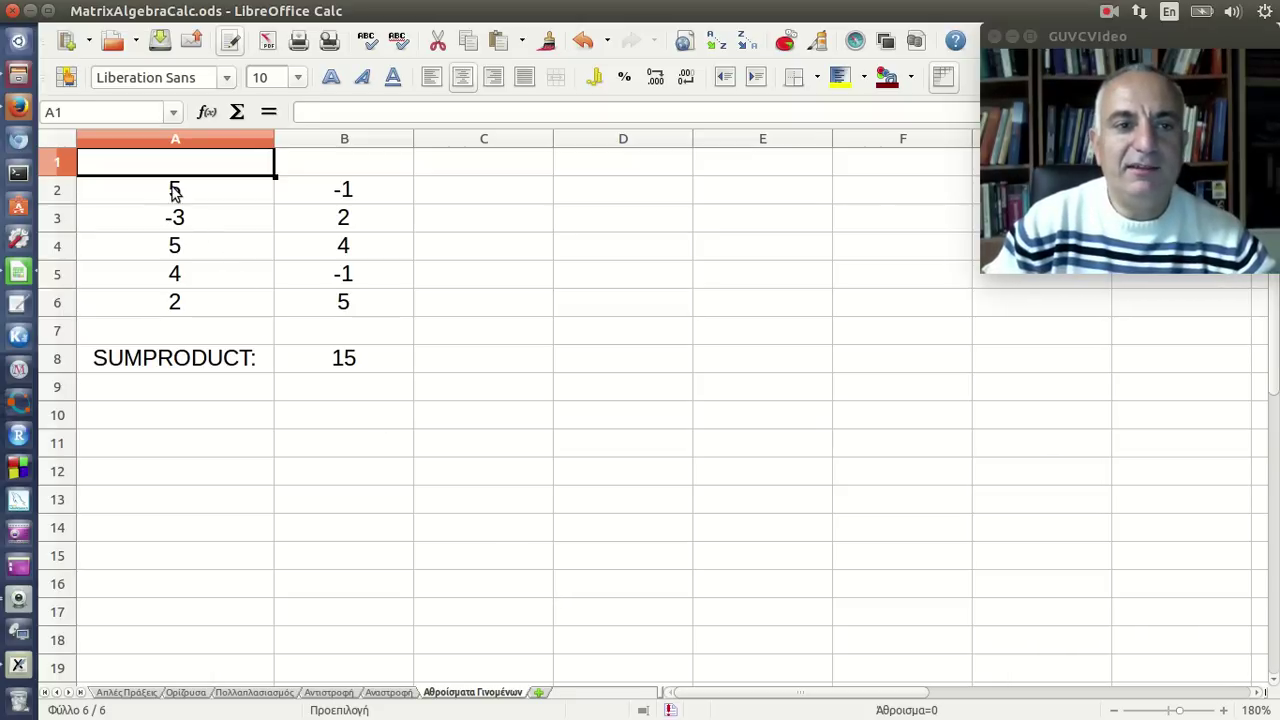
pyautogui.moveTo(174, 190); pyautogui.dragTo(170, 308)
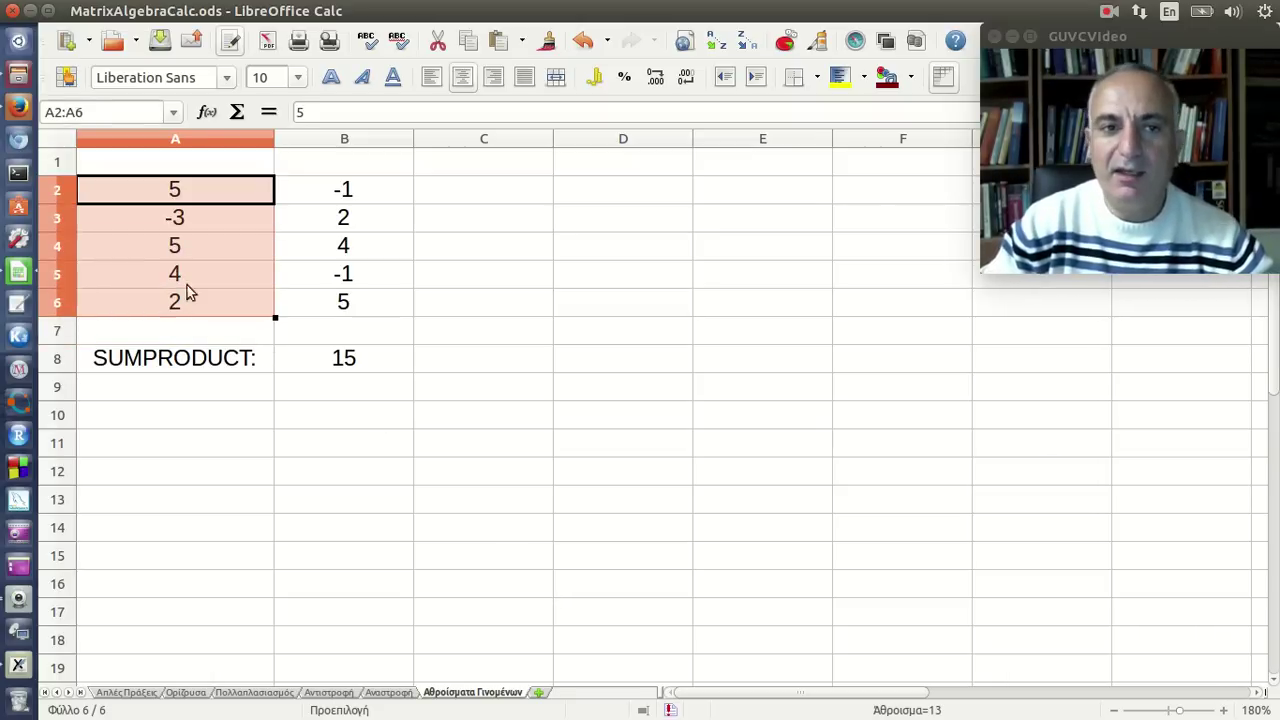
pyautogui.moveTo(310, 196); pyautogui.dragTo(324, 302)
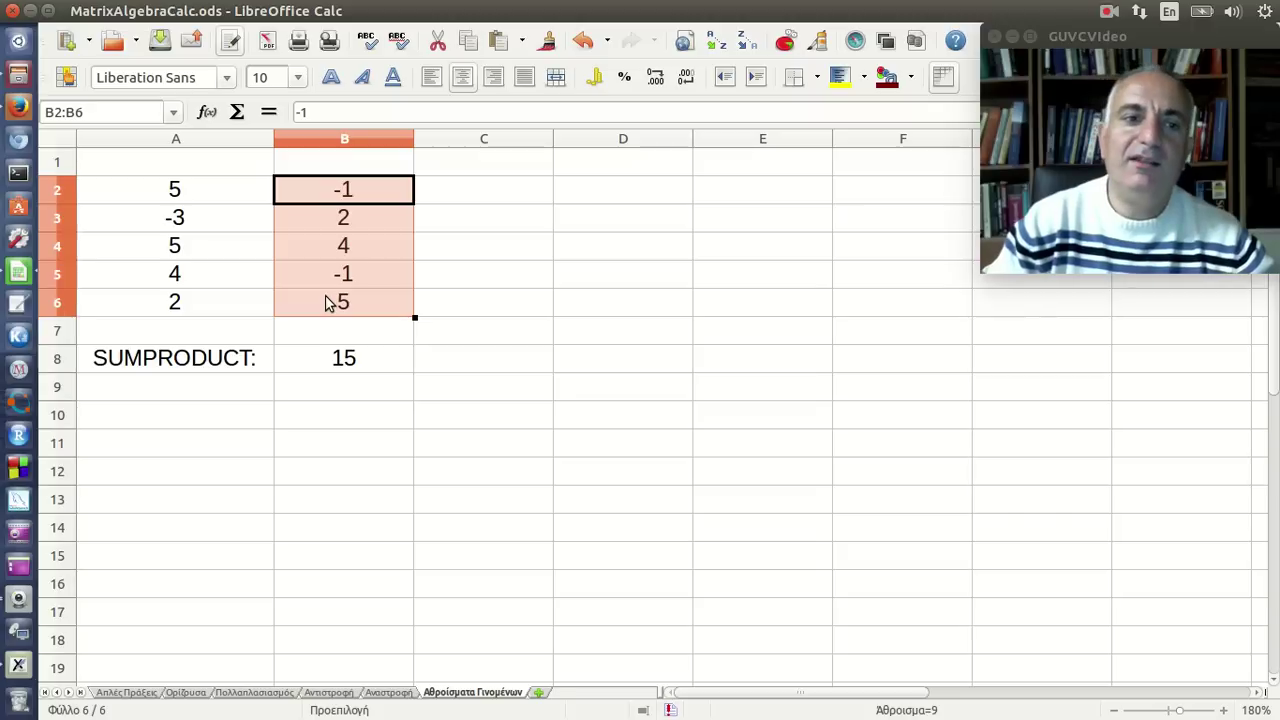
pyautogui.click(224, 364)
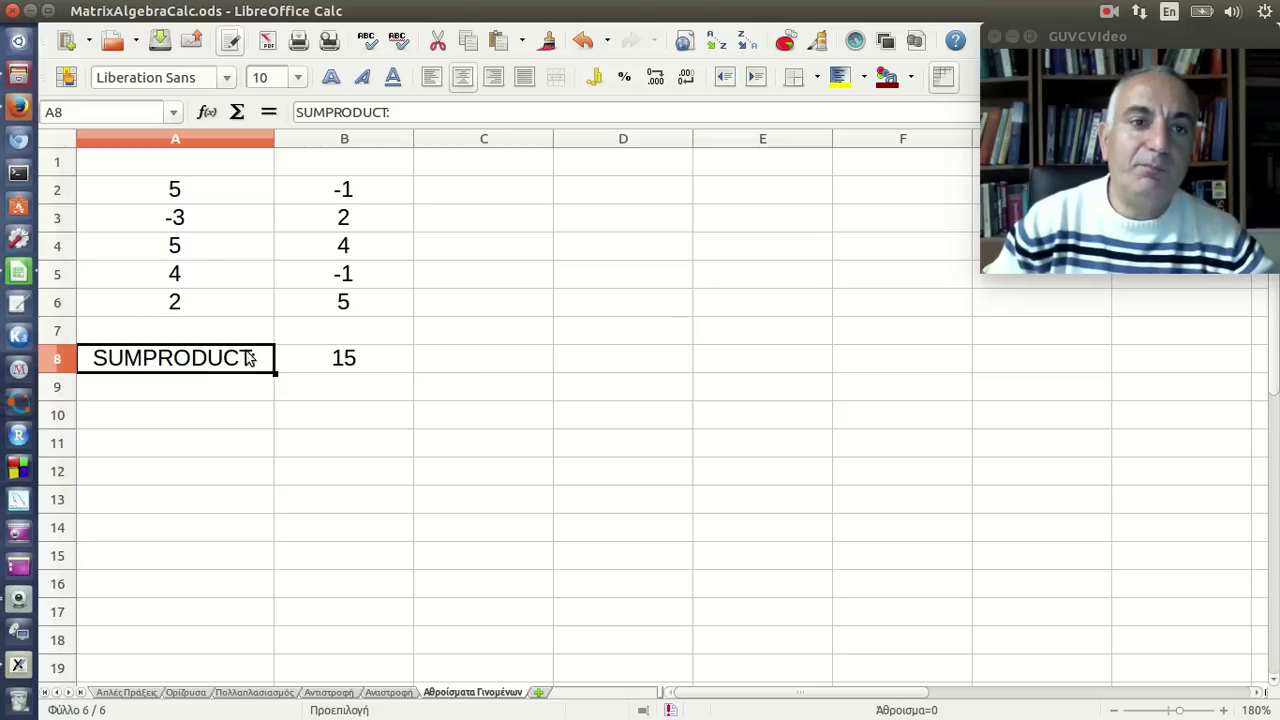
# Point out the paired A and B values in rows 2 and 3, then select D2.
pyautogui.click(201, 193)
pyautogui.click(318, 192)
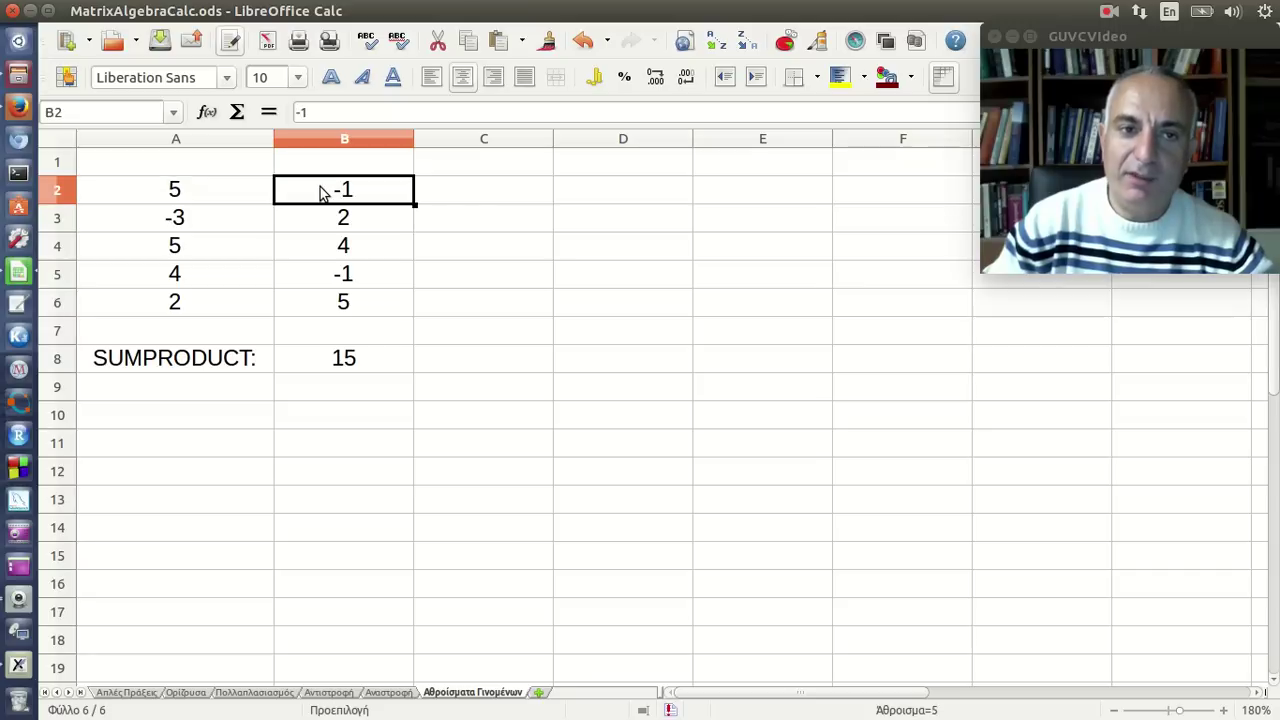
pyautogui.click(196, 228)
pyautogui.click(347, 223)
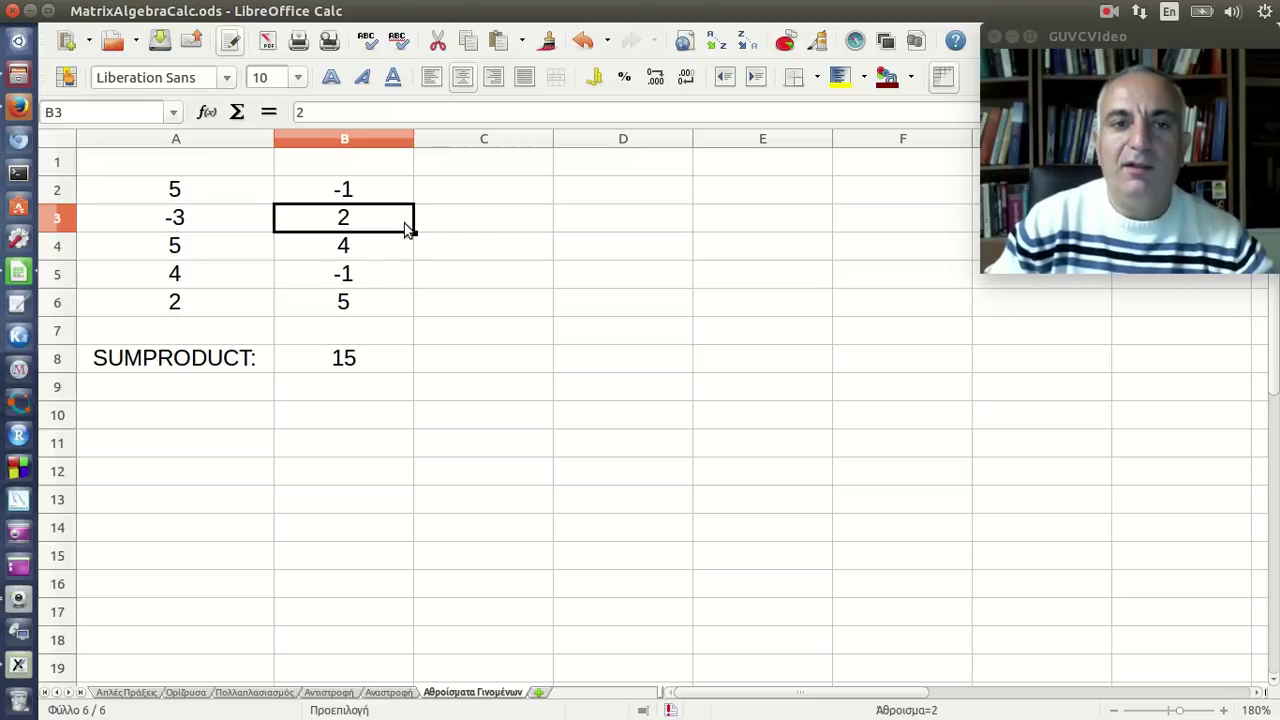
pyautogui.click(556, 195)
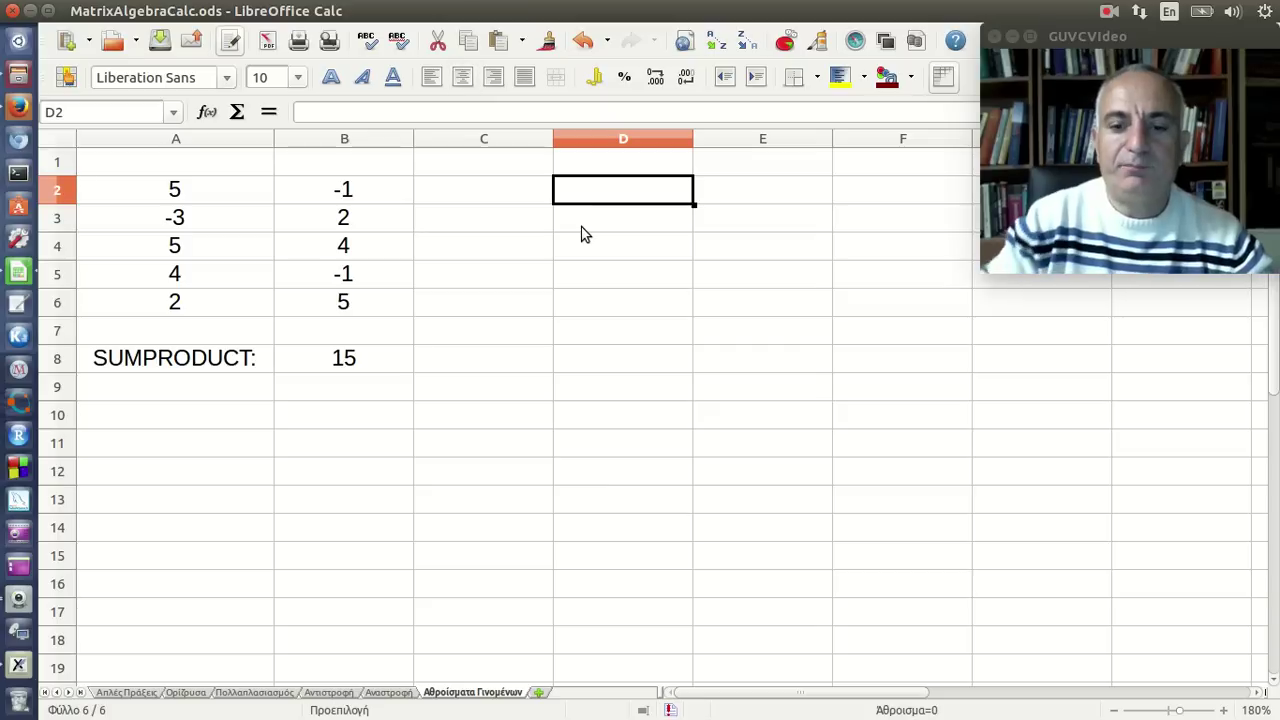
# Enter =A2*B2 in D2 and fill it down to D6.
pyautogui.write('=')
pyautogui.click(211, 191)
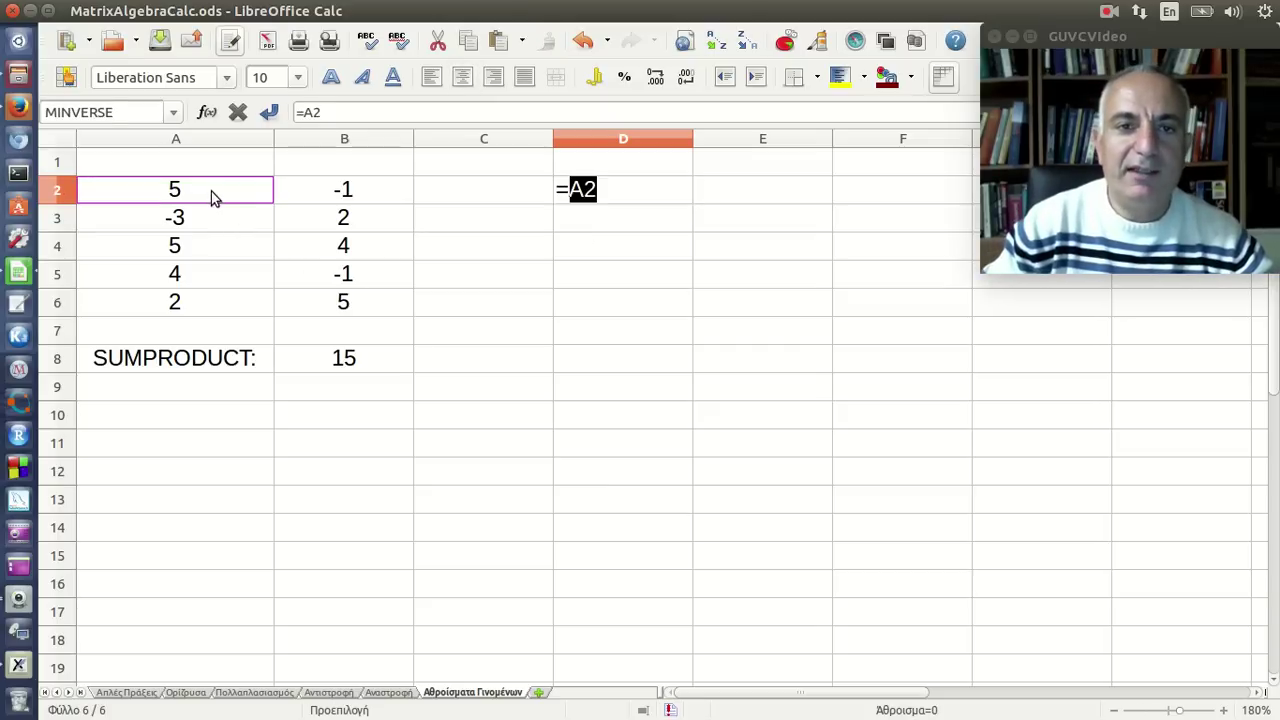
pyautogui.write('*')
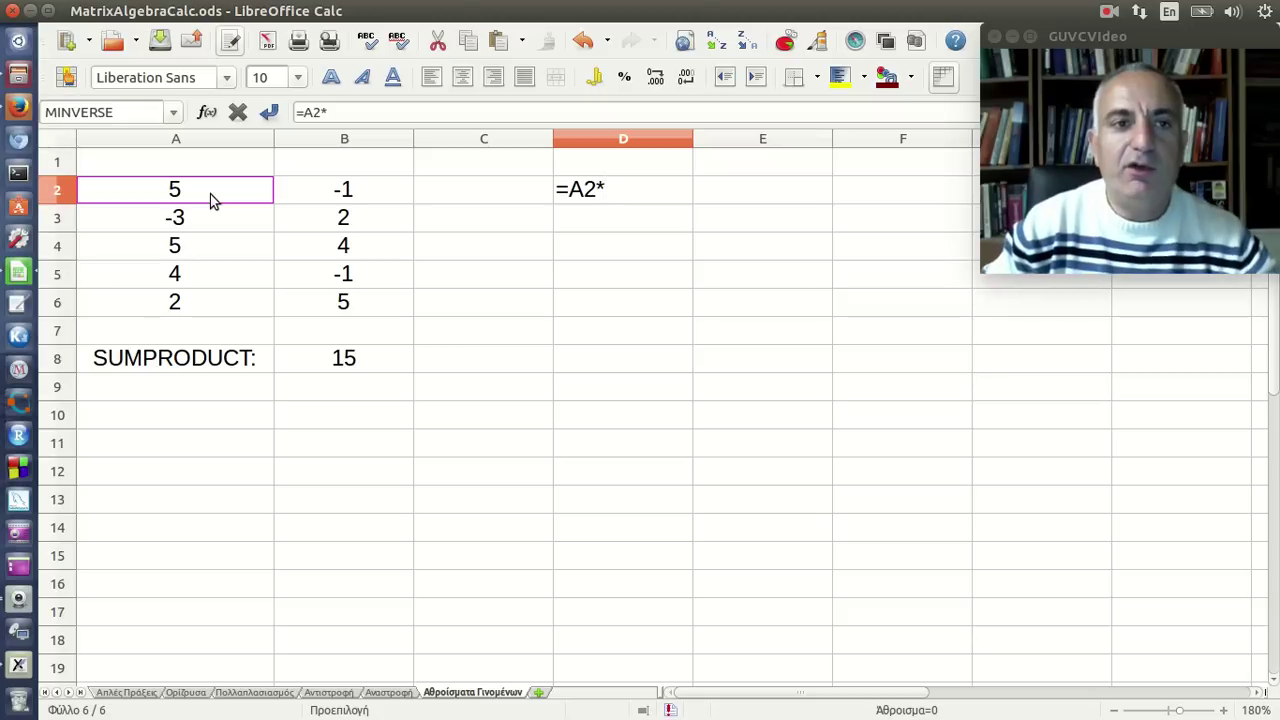
pyautogui.click(322, 197)
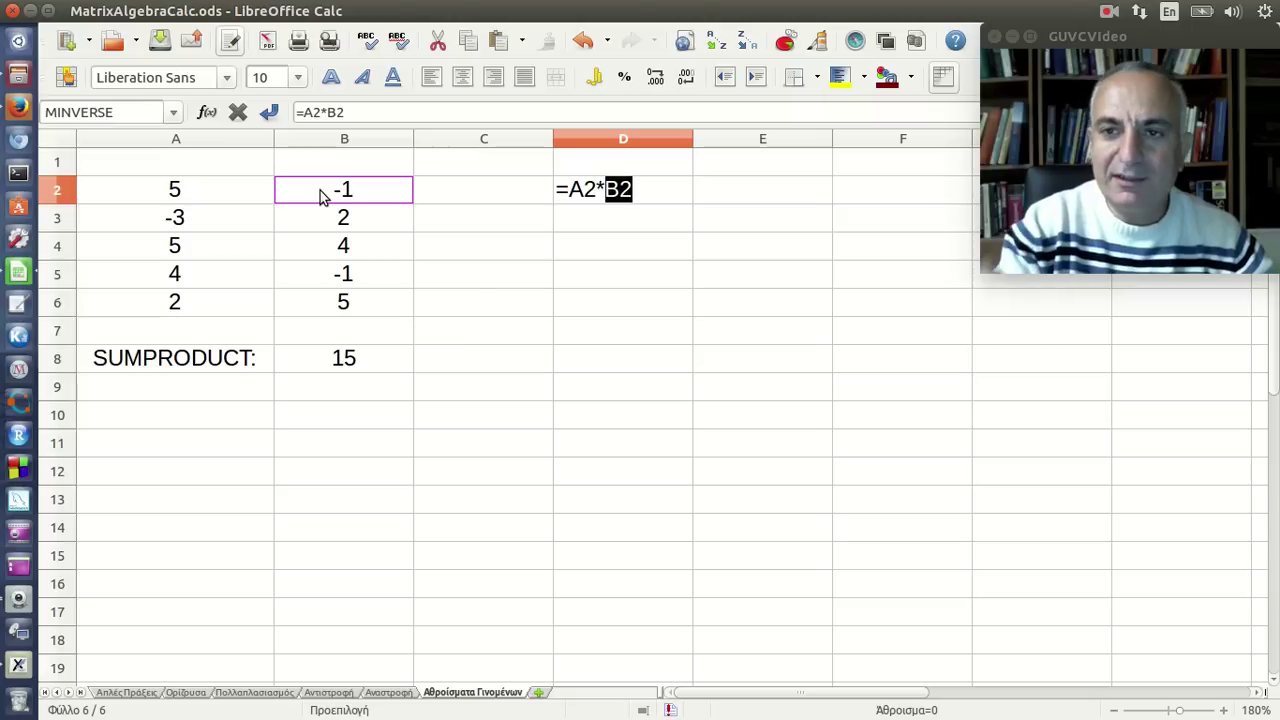
pyautogui.press('Return')
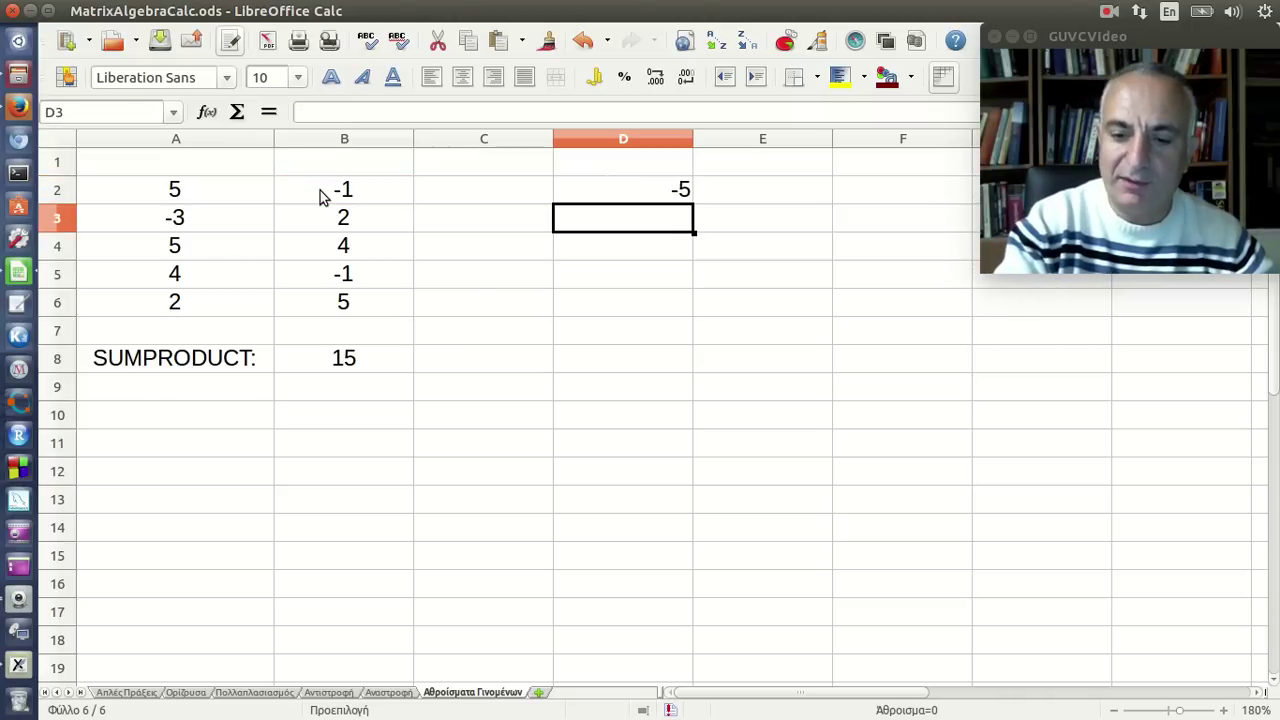
pyautogui.press('Up')
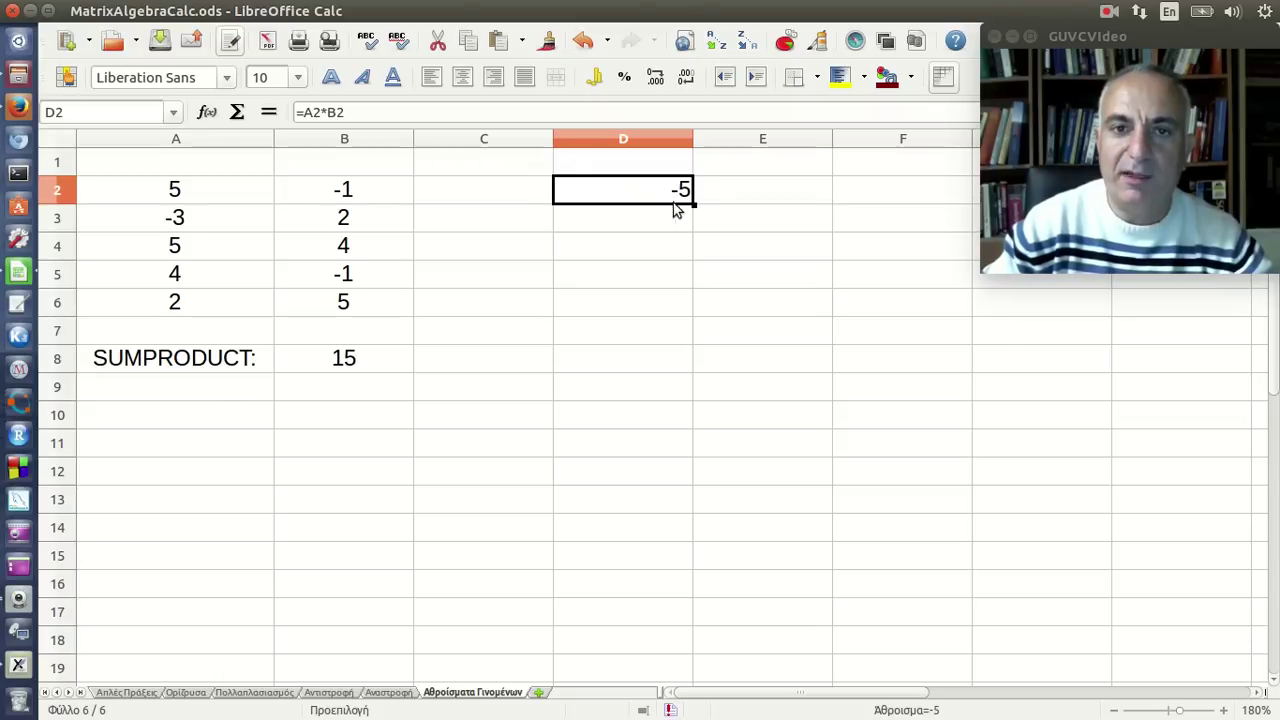
pyautogui.moveTo(693, 204); pyautogui.dragTo(686, 313)
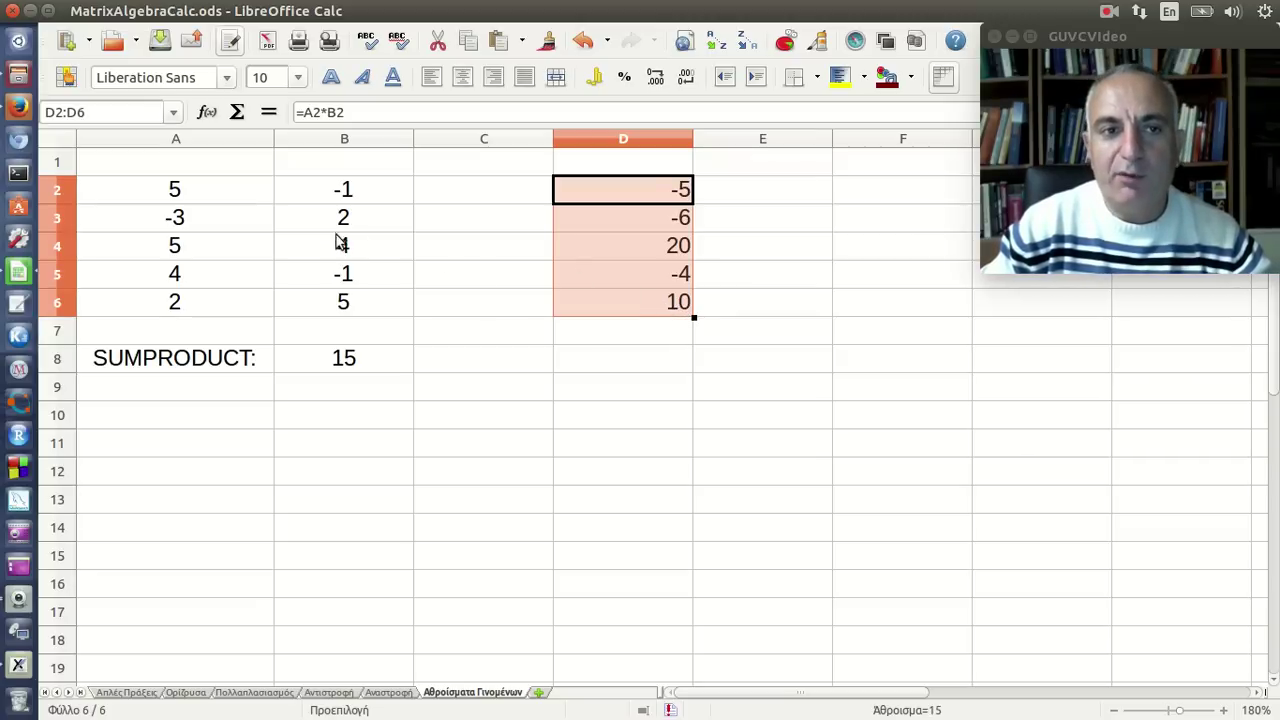
# Check the D3 and D4 products against their A and B values.
pyautogui.click(185, 220)
pyautogui.click(380, 220)
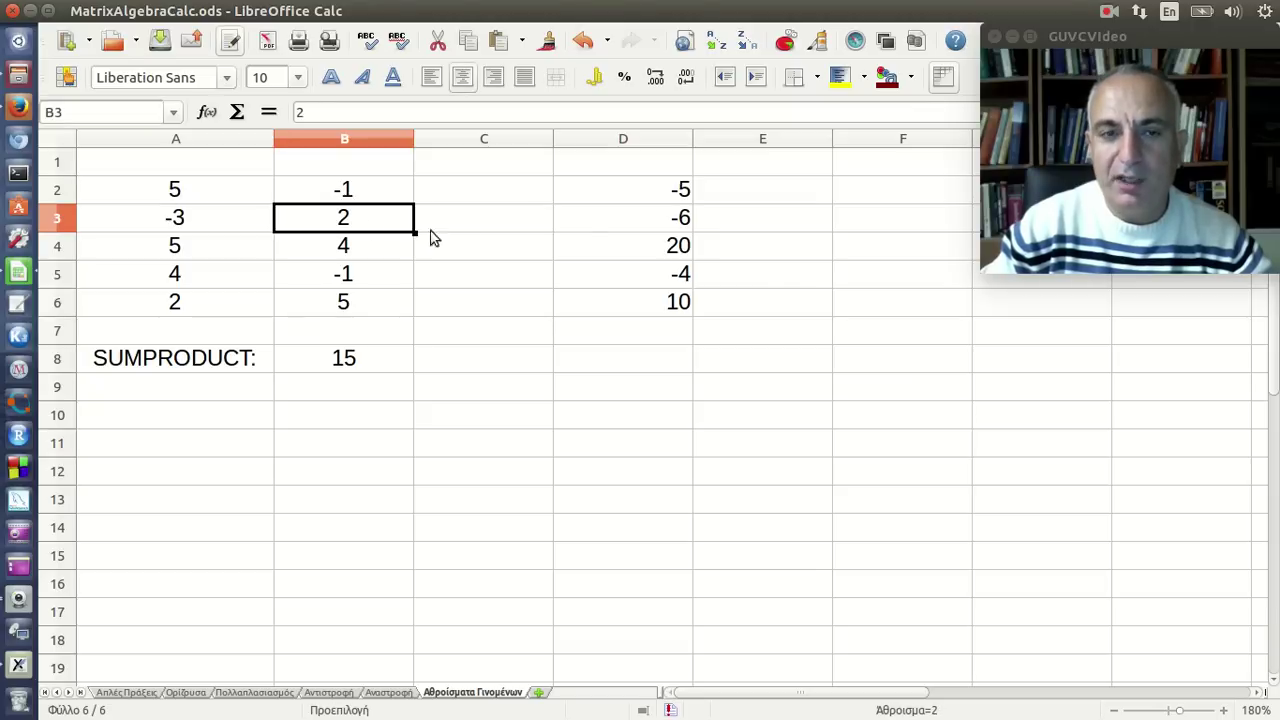
pyautogui.click(605, 225)
pyautogui.click(223, 257)
pyautogui.click(314, 257)
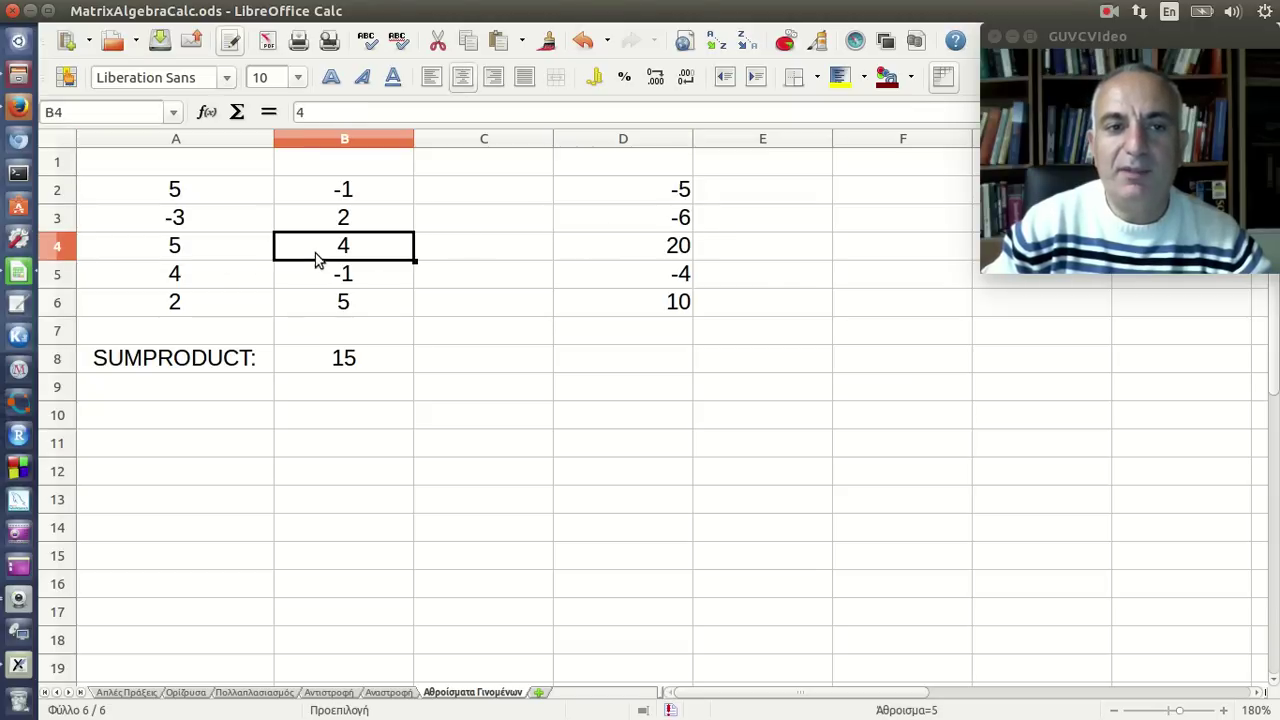
pyautogui.click(620, 257)
pyautogui.click(638, 362)
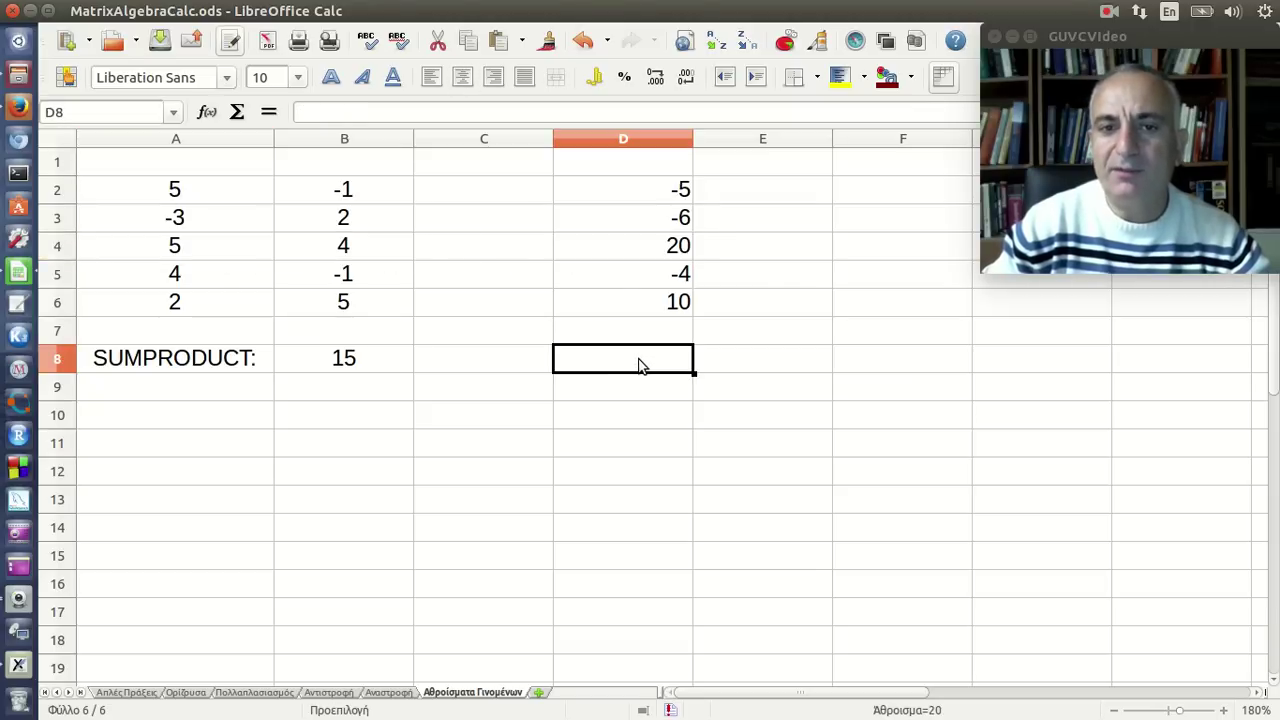
# Enter =SUM(D2:D6) in D8 to total the products to 15.
pyautogui.write('=su')
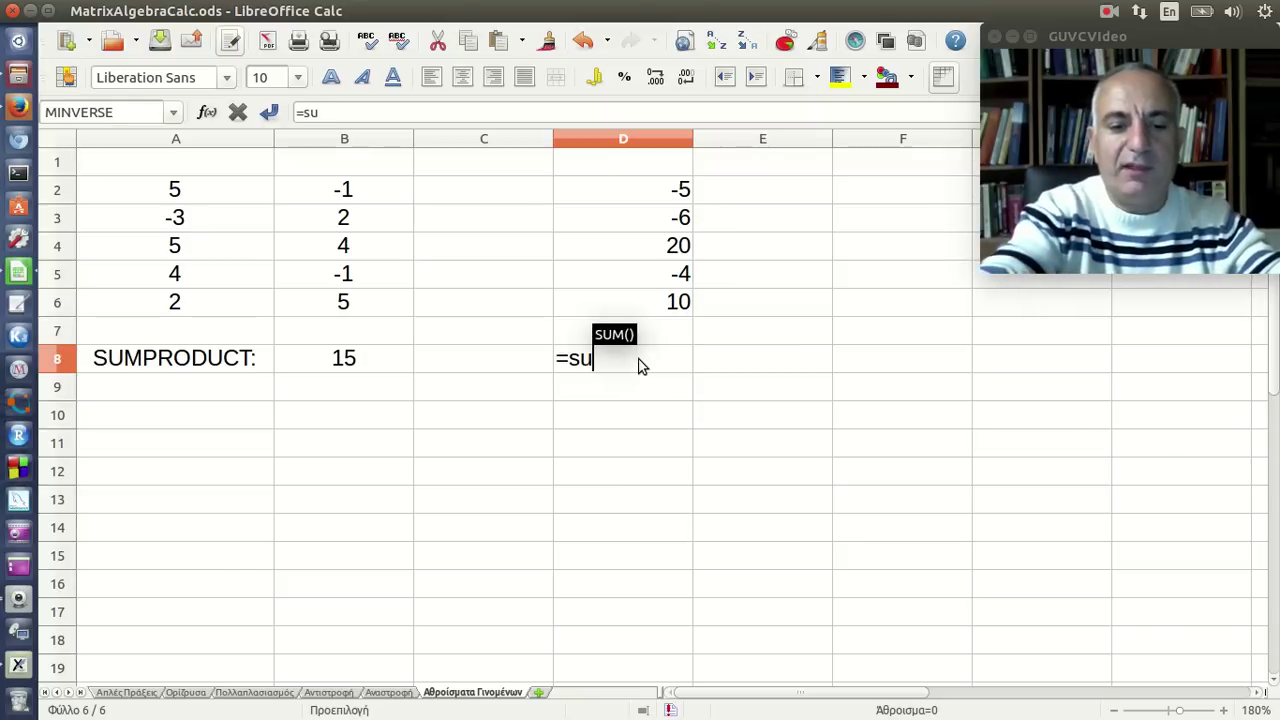
pyautogui.write('m(')
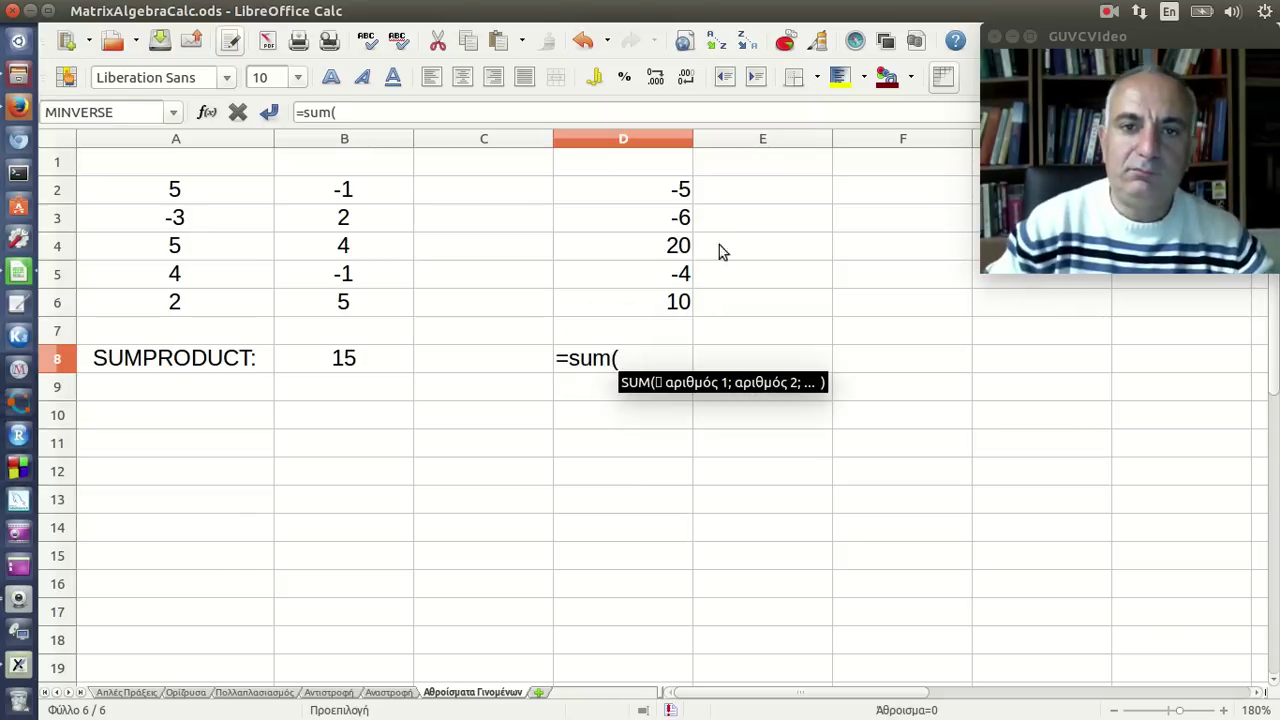
pyautogui.moveTo(665, 190); pyautogui.dragTo(672, 316)
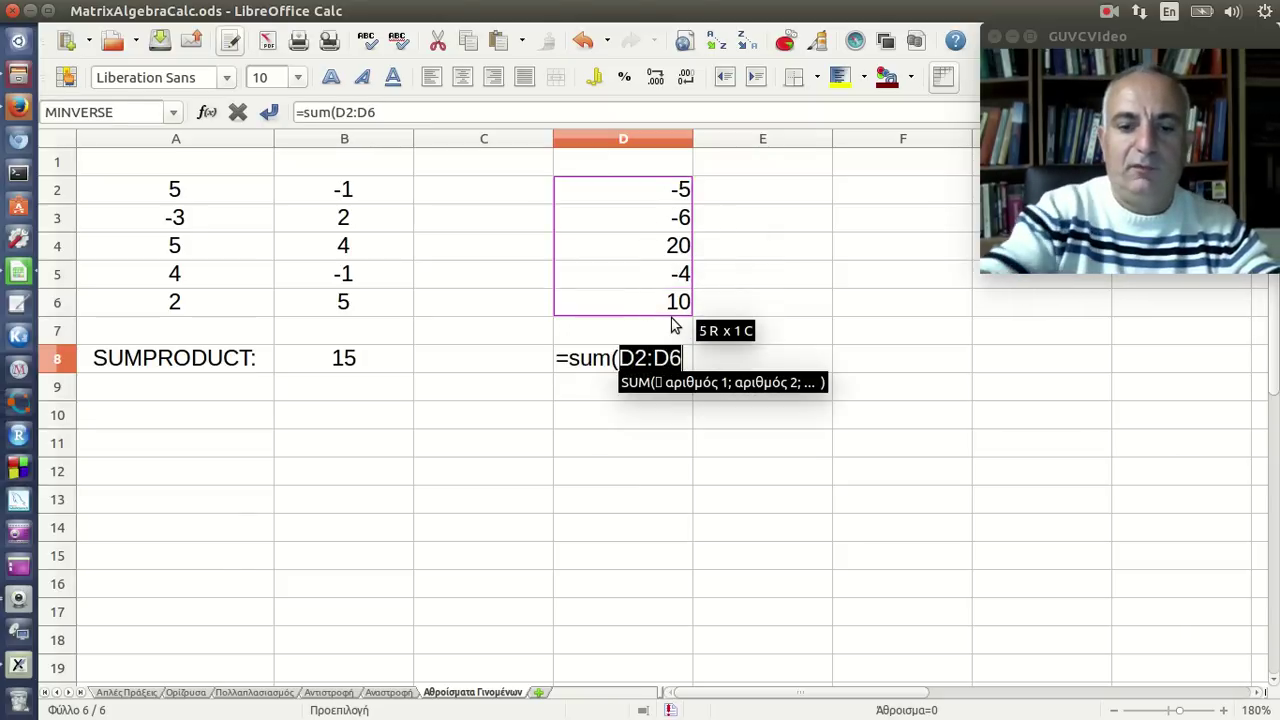
pyautogui.write(')')
pyautogui.press('Return')
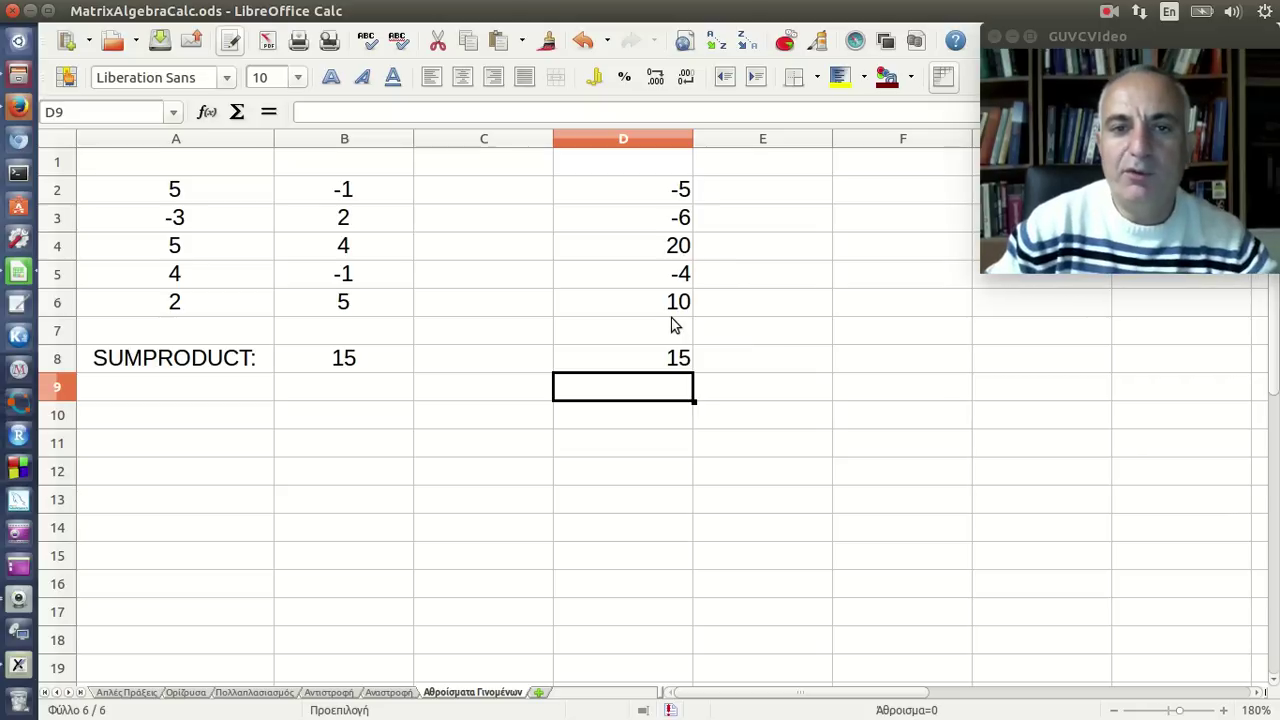
# Inspect the D8 total and the D2–D4 product formulas and their cell references.
pyautogui.click(677, 360)
pyautogui.click(688, 192)
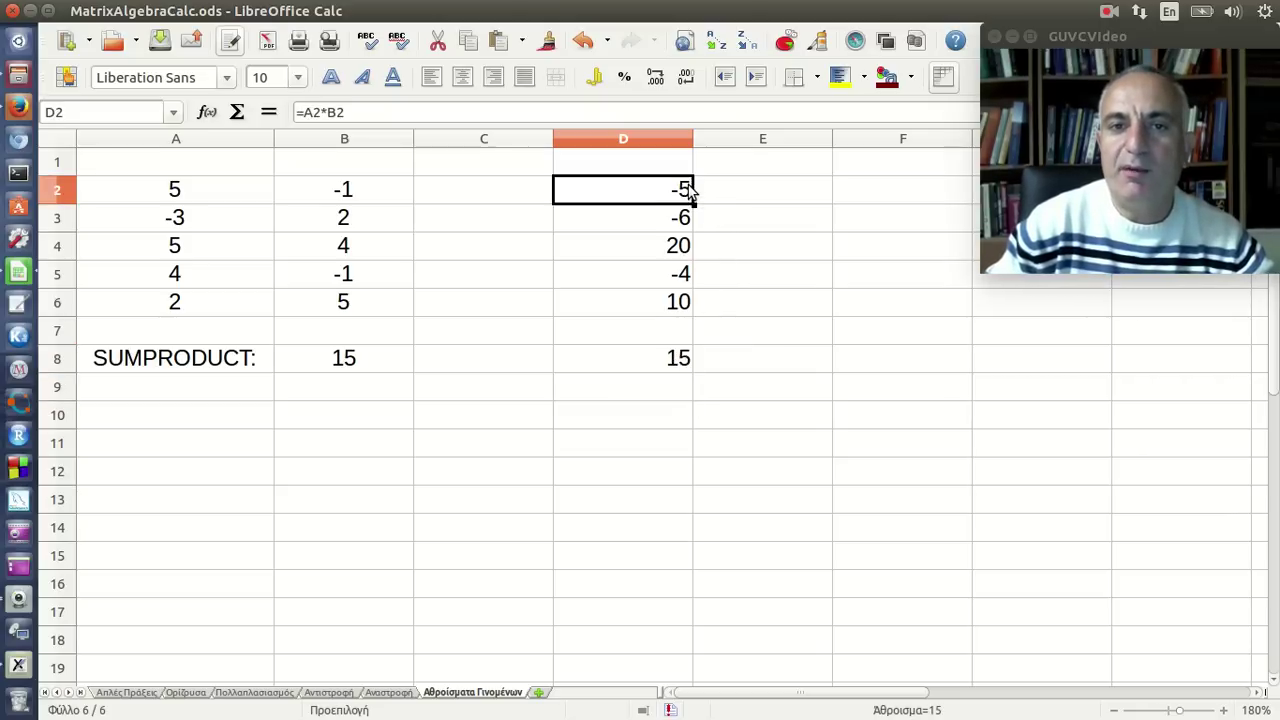
pyautogui.click(686, 220)
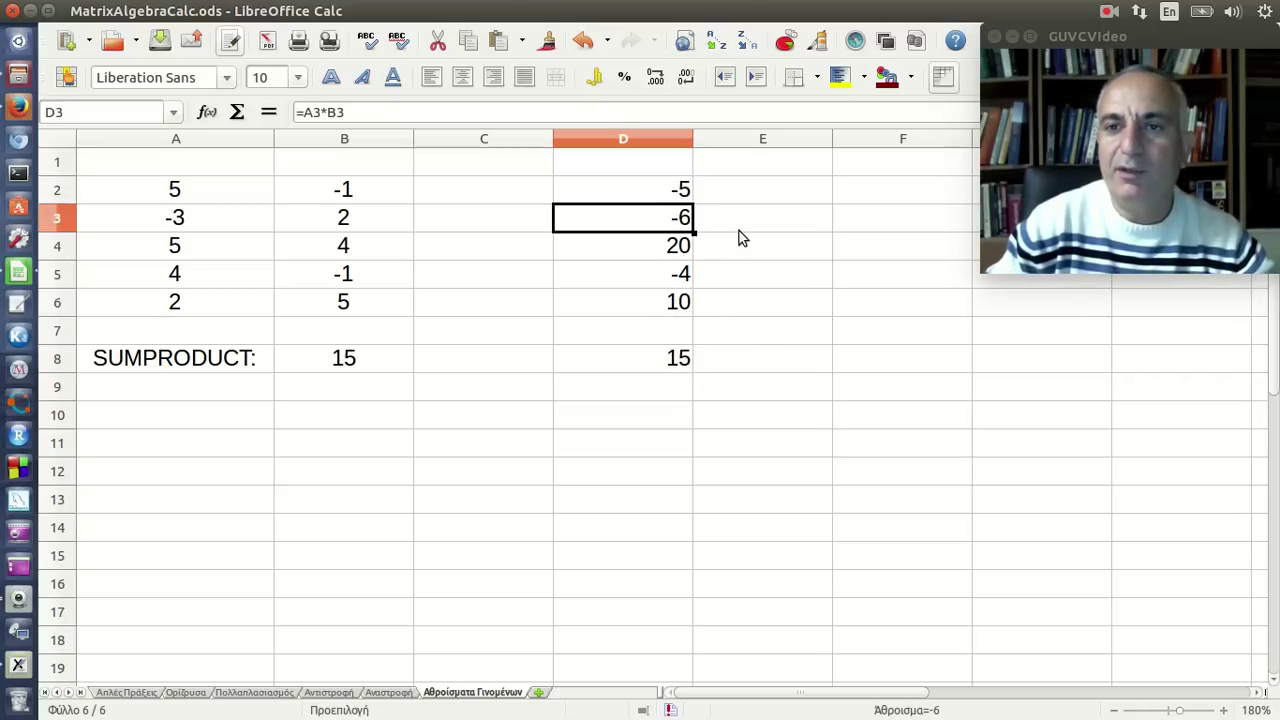
pyautogui.click(690, 250)
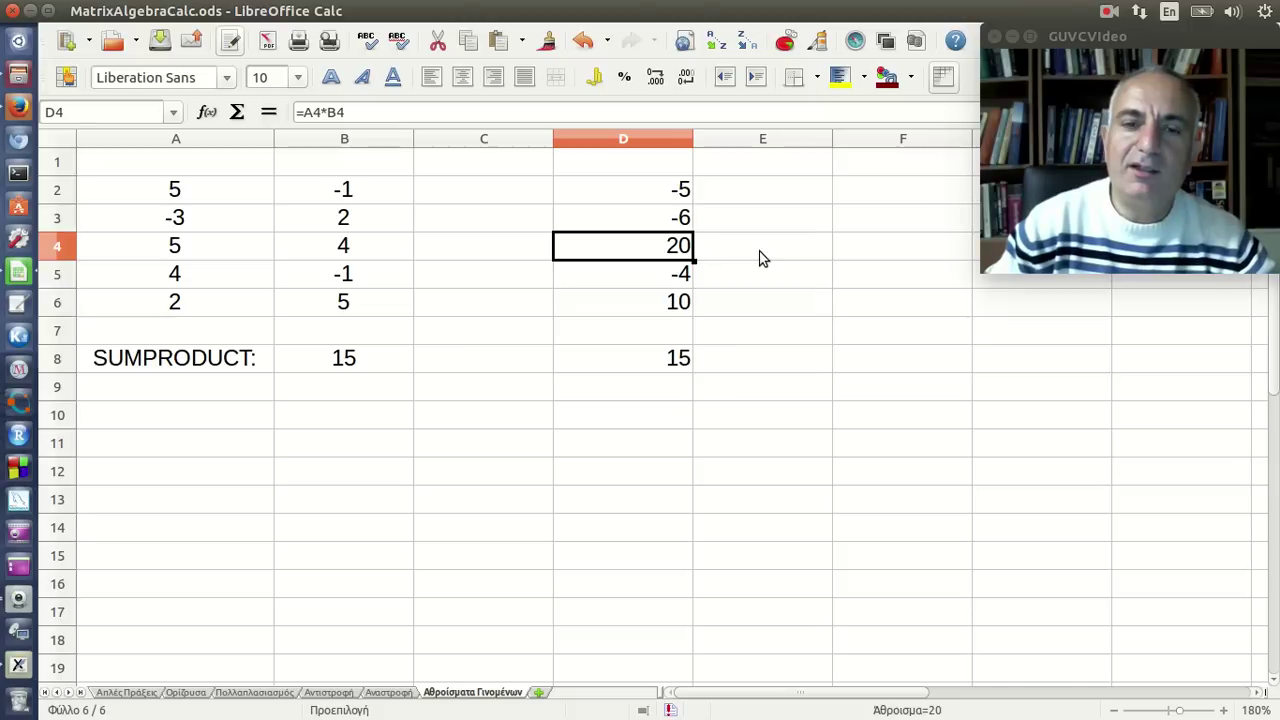
pyautogui.click(686, 367)
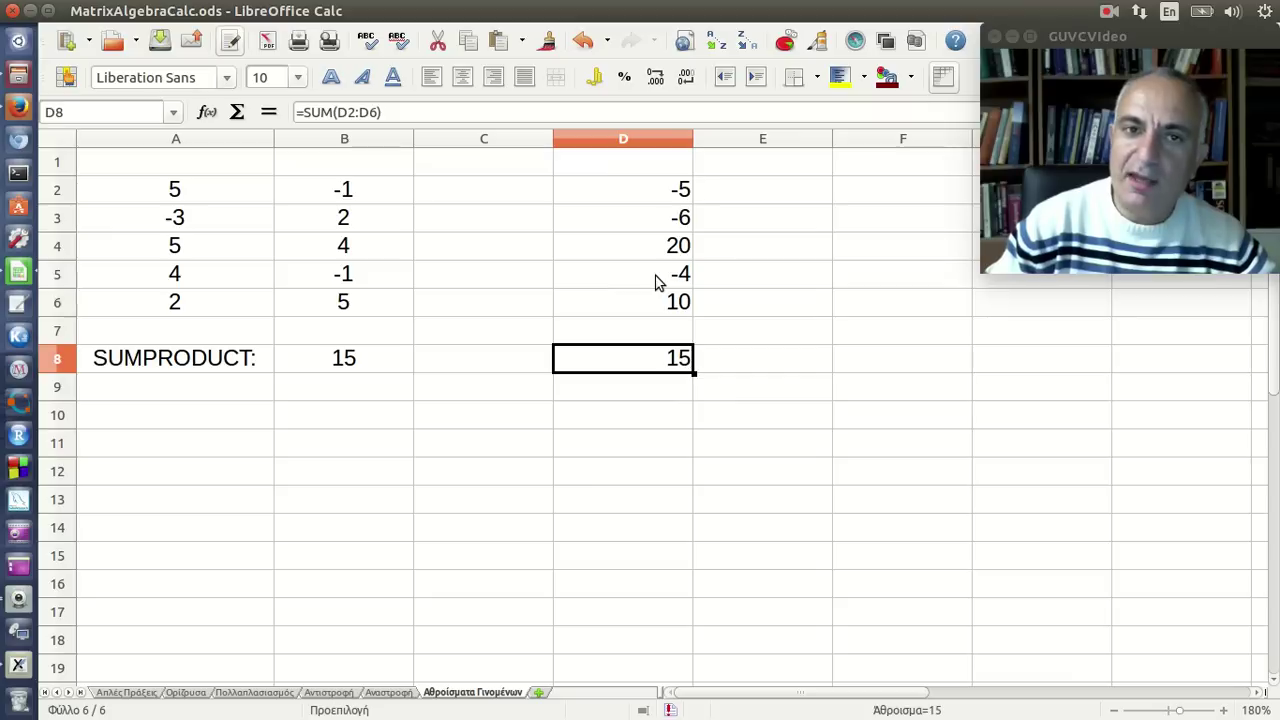
pyautogui.click(668, 189)
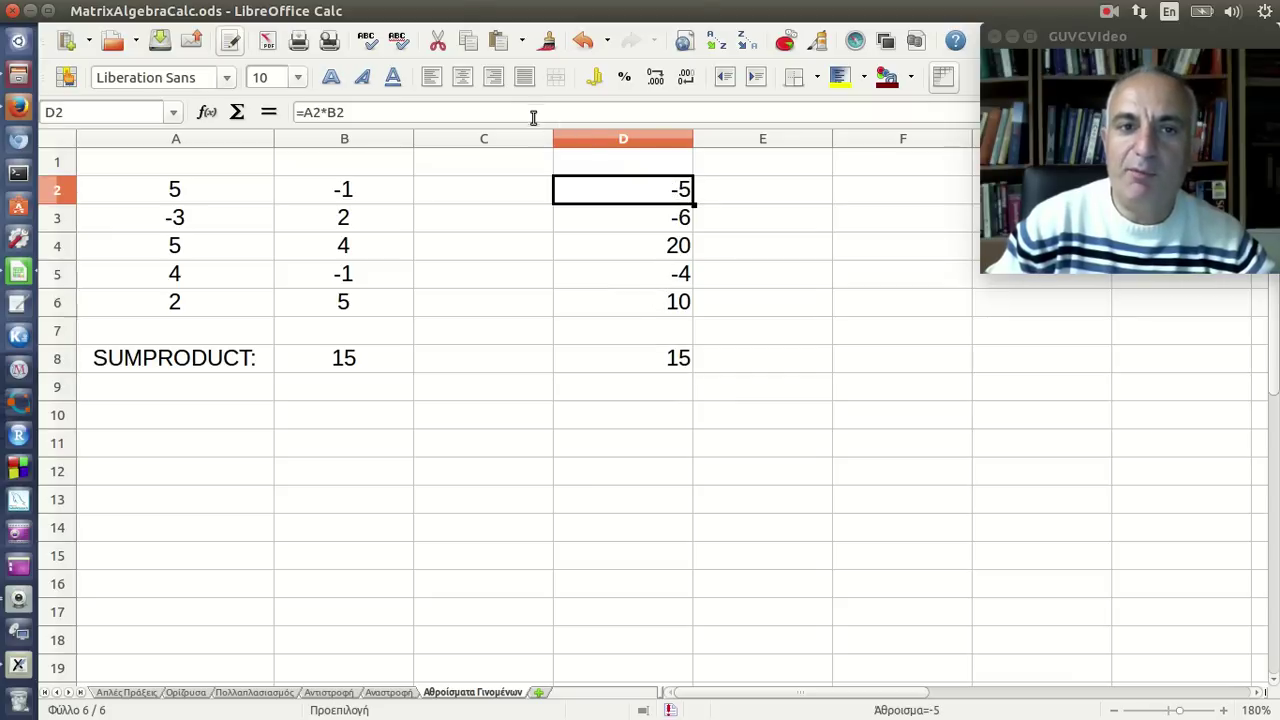
pyautogui.click(534, 114)
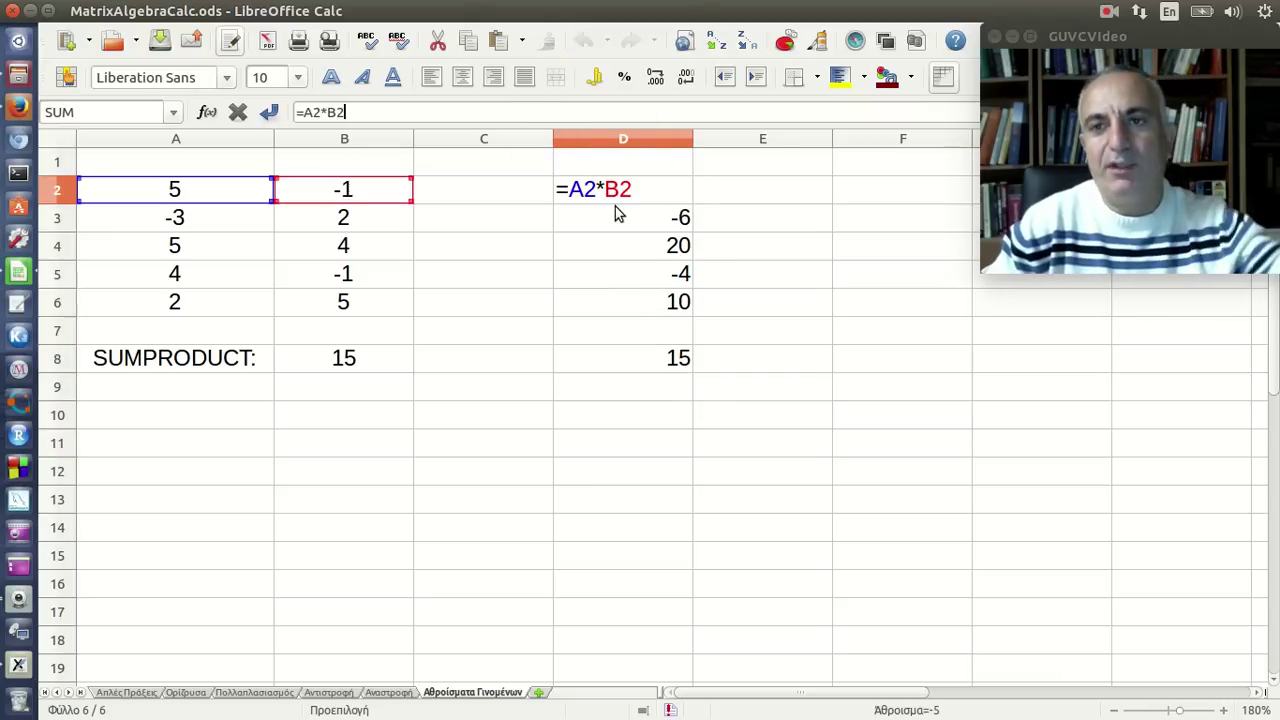
pyautogui.click(685, 360)
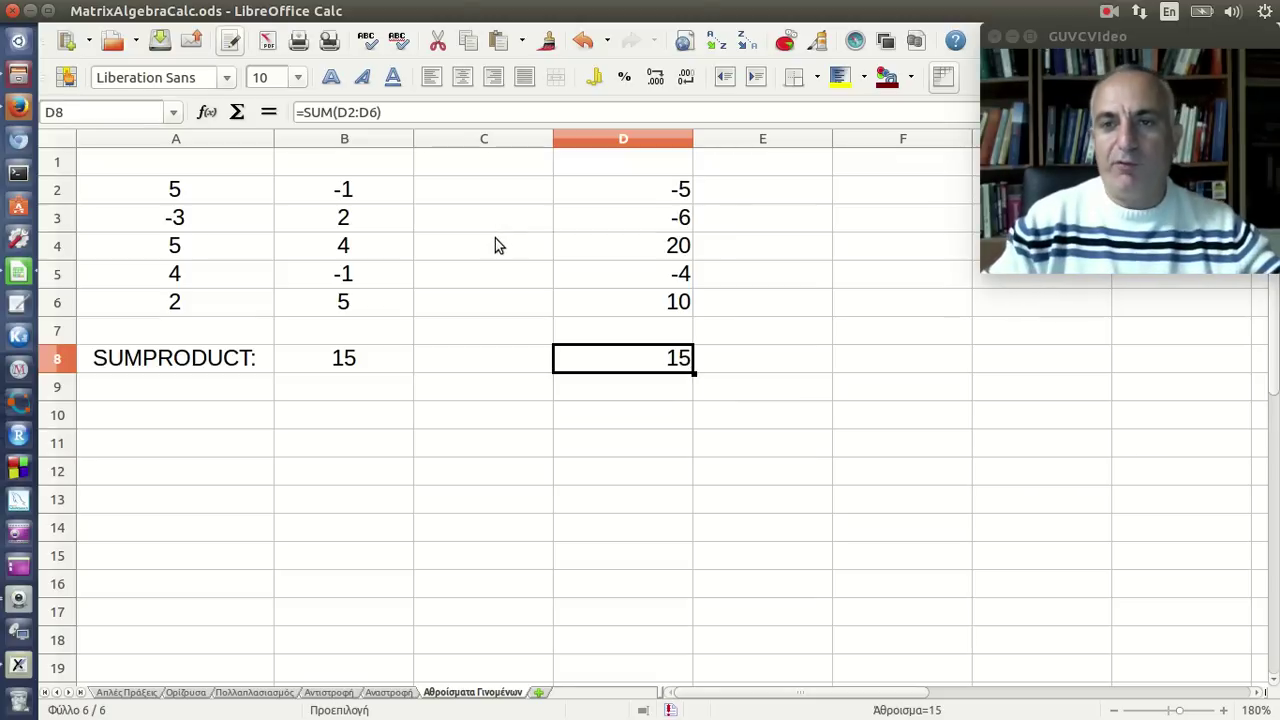
pyautogui.click(361, 364)
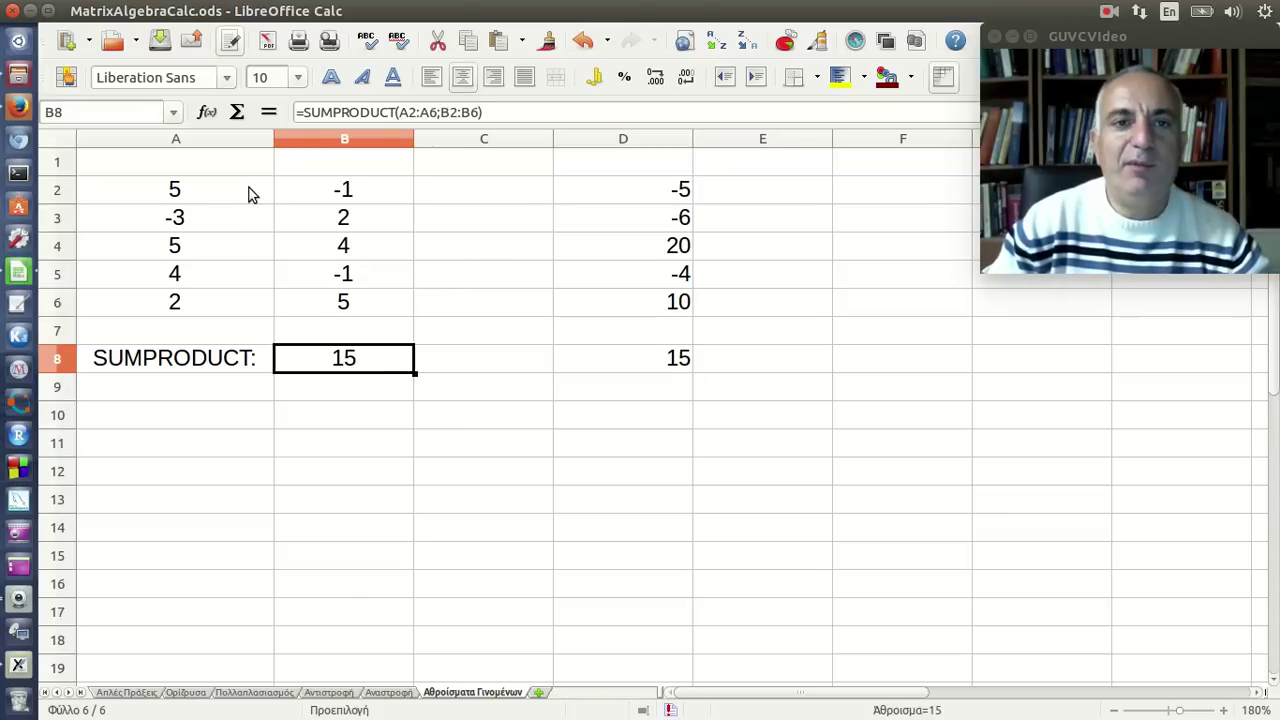
pyautogui.click(207, 112)
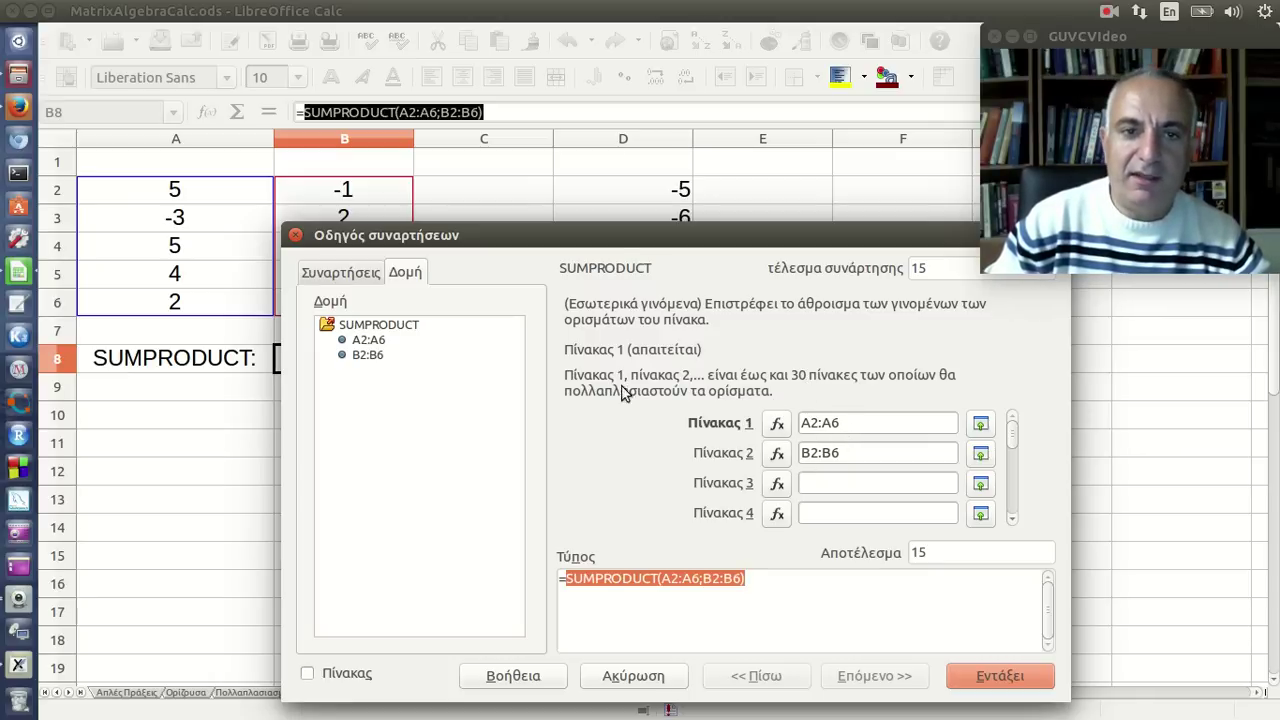
pyautogui.click(296, 237)
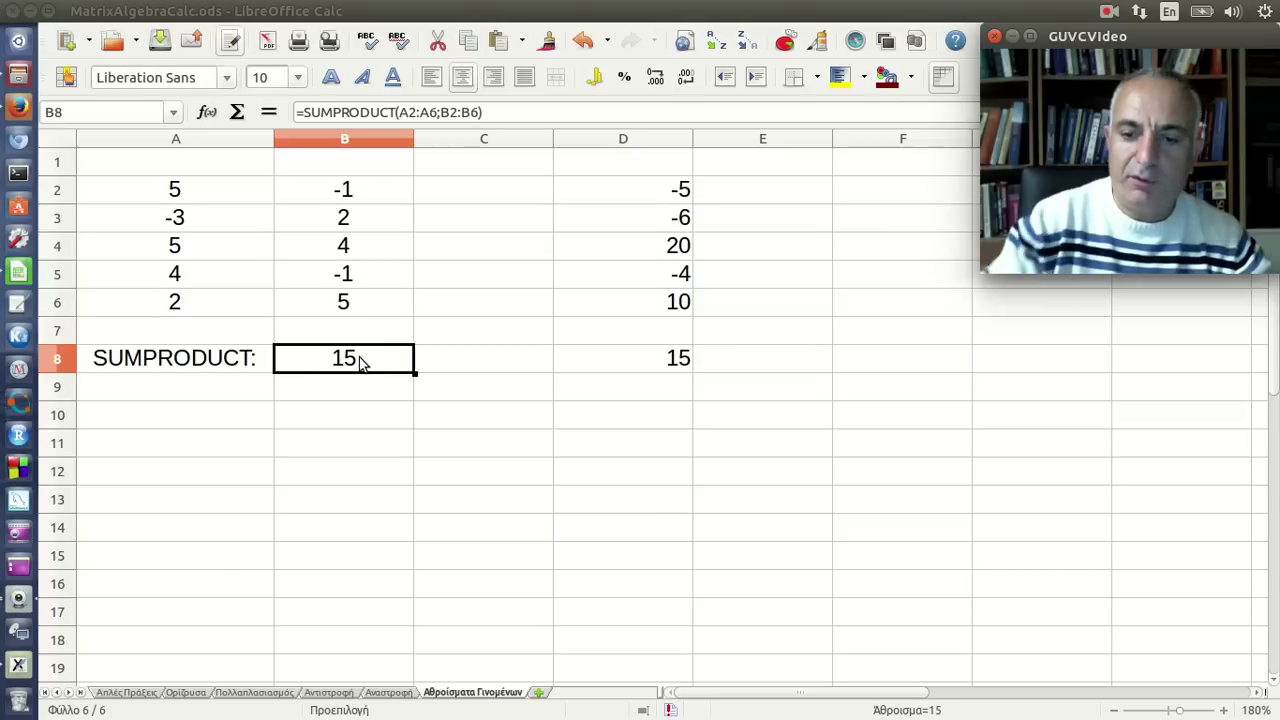
# Clear B8 and pick SUMPRODUCT from the Array category in the Function Wizard.
pyautogui.click(396, 469)
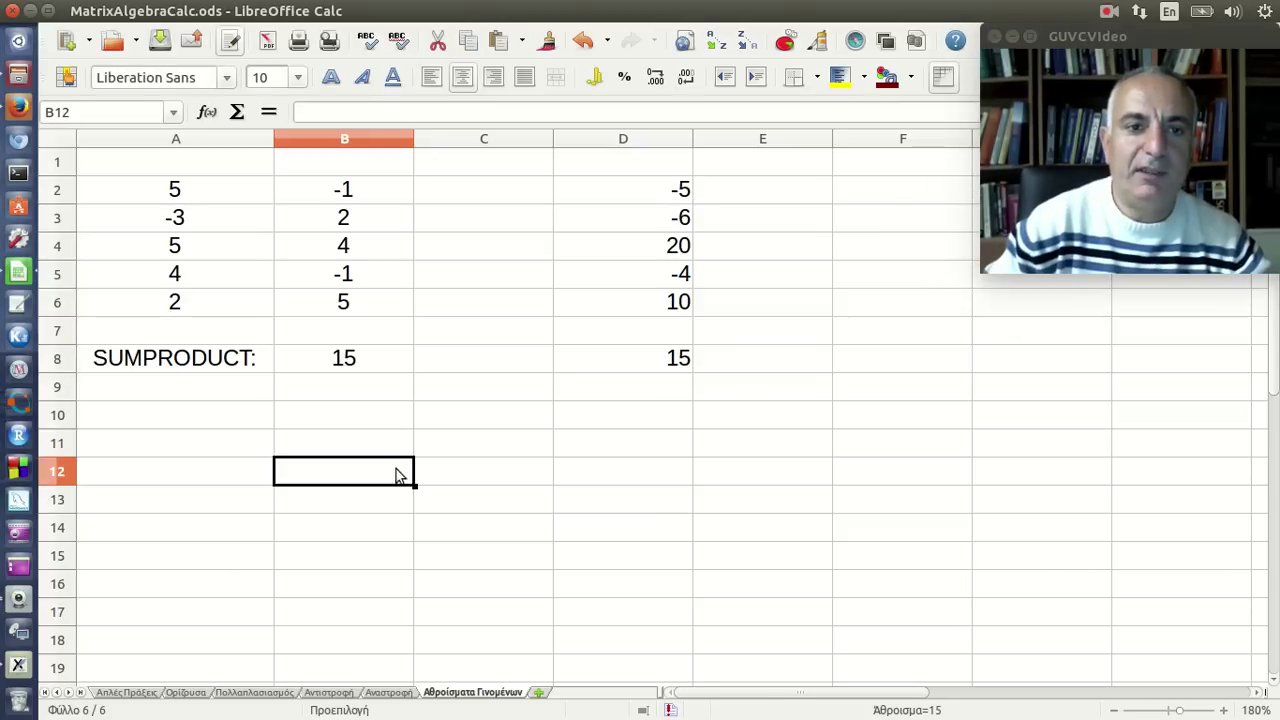
pyautogui.click(364, 371)
pyautogui.press('Delete')
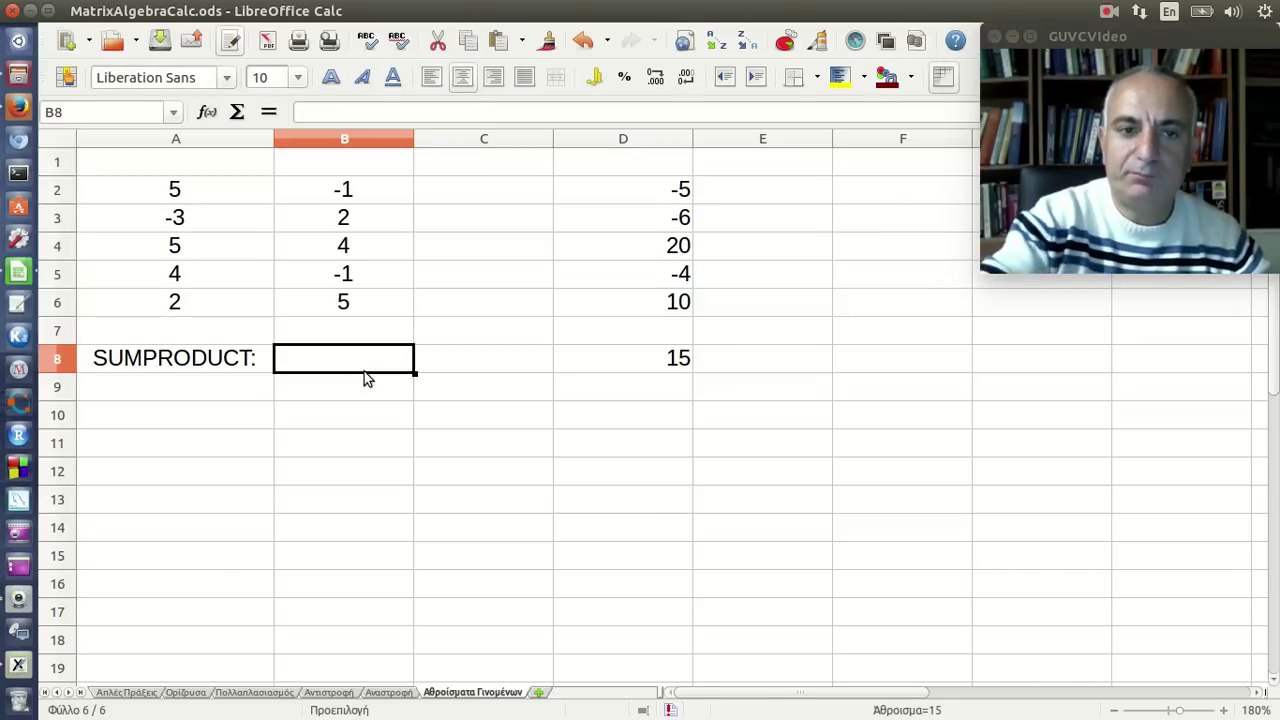
pyautogui.click(207, 112)
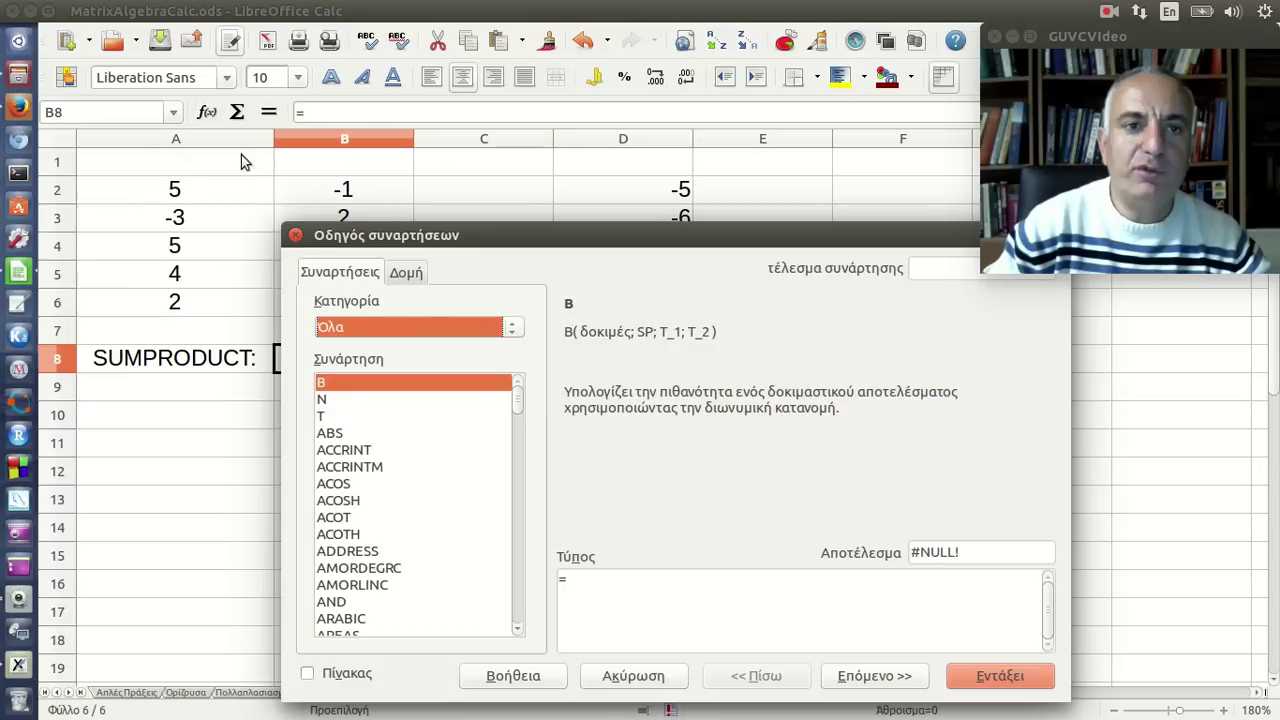
pyautogui.click(367, 330)
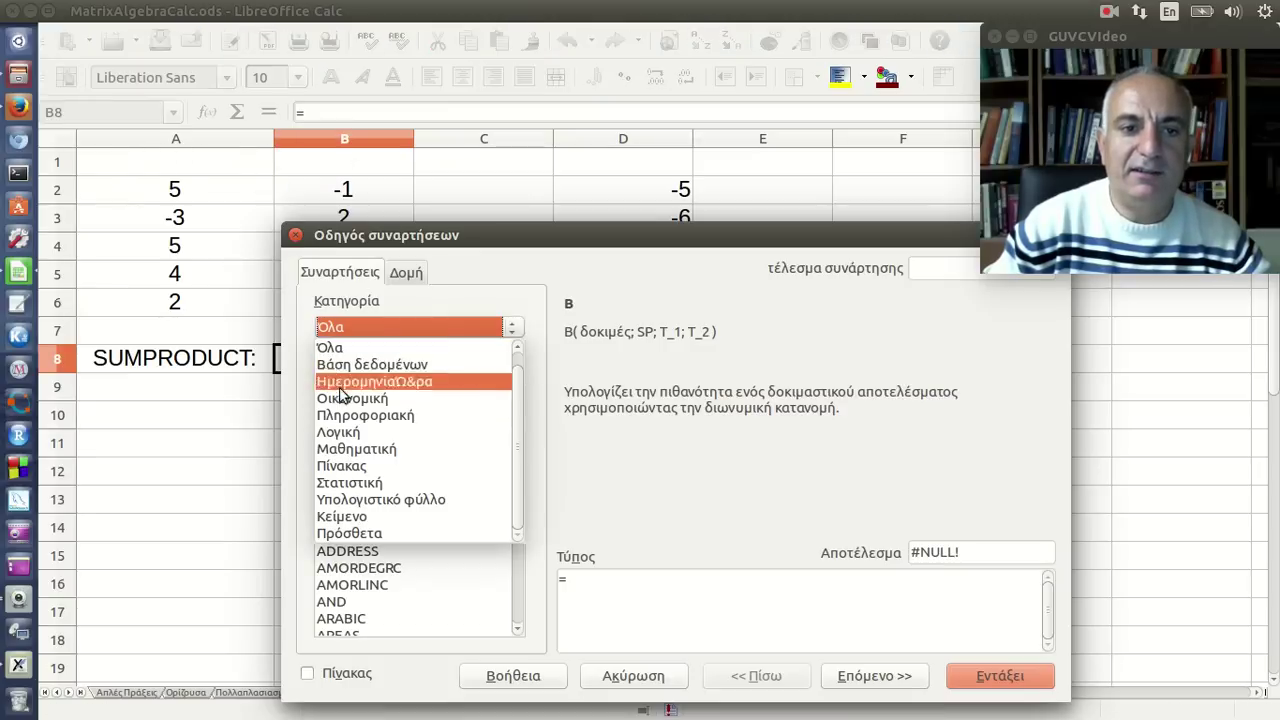
pyautogui.click(360, 466)
pyautogui.click(410, 514)
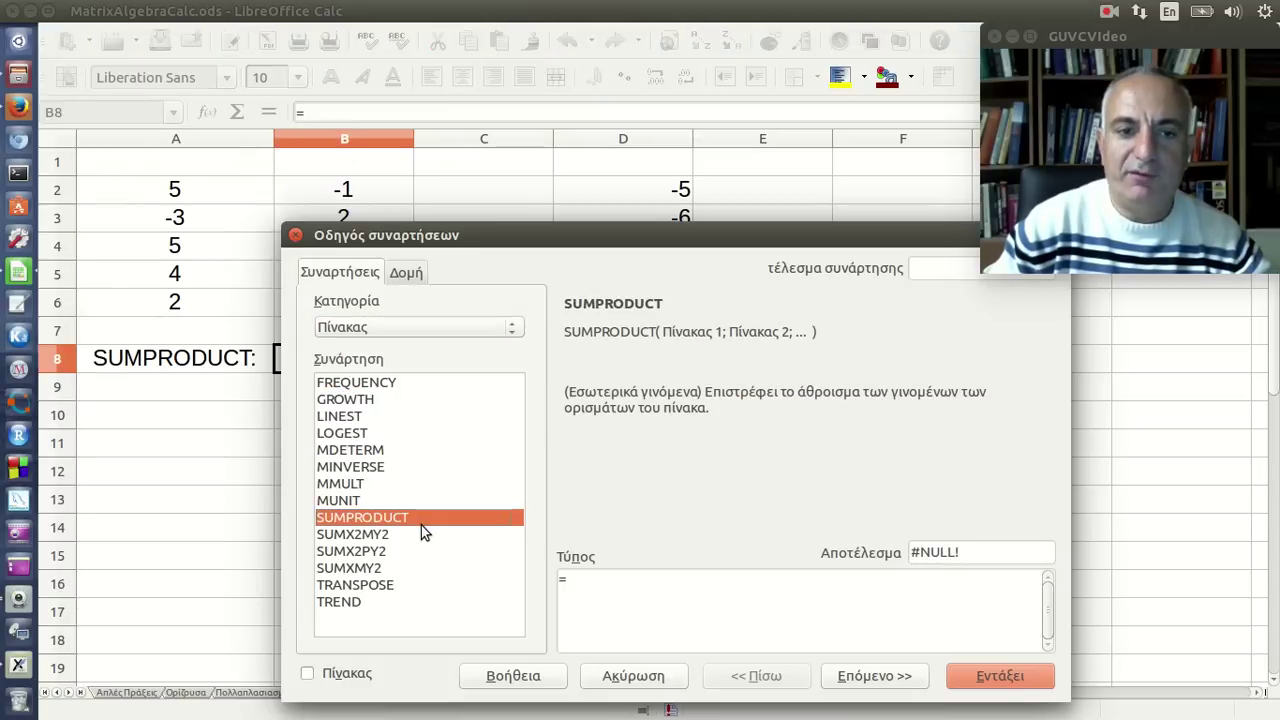
pyautogui.click(846, 678)
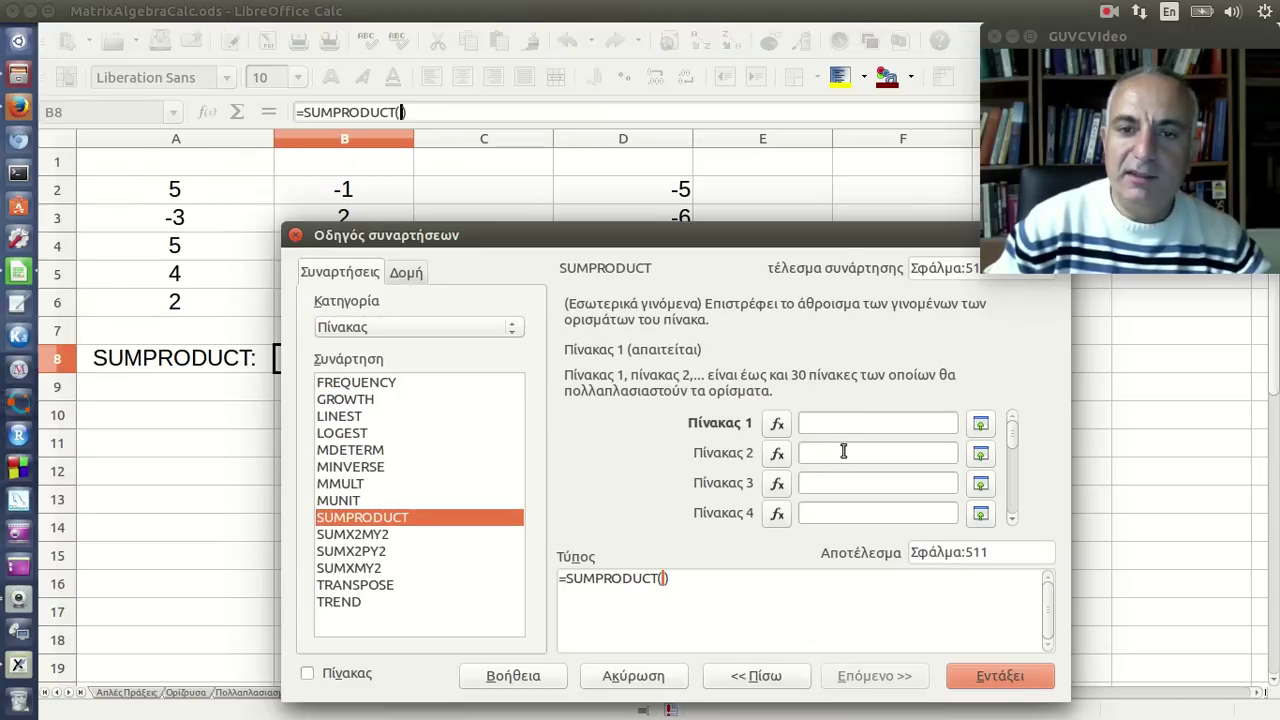
# Set SUMPRODUCT's arrays to A2:A6 and B2:B6 and insert it into B8.
pyautogui.click(978, 428)
pyautogui.moveTo(200, 192); pyautogui.dragTo(212, 308)
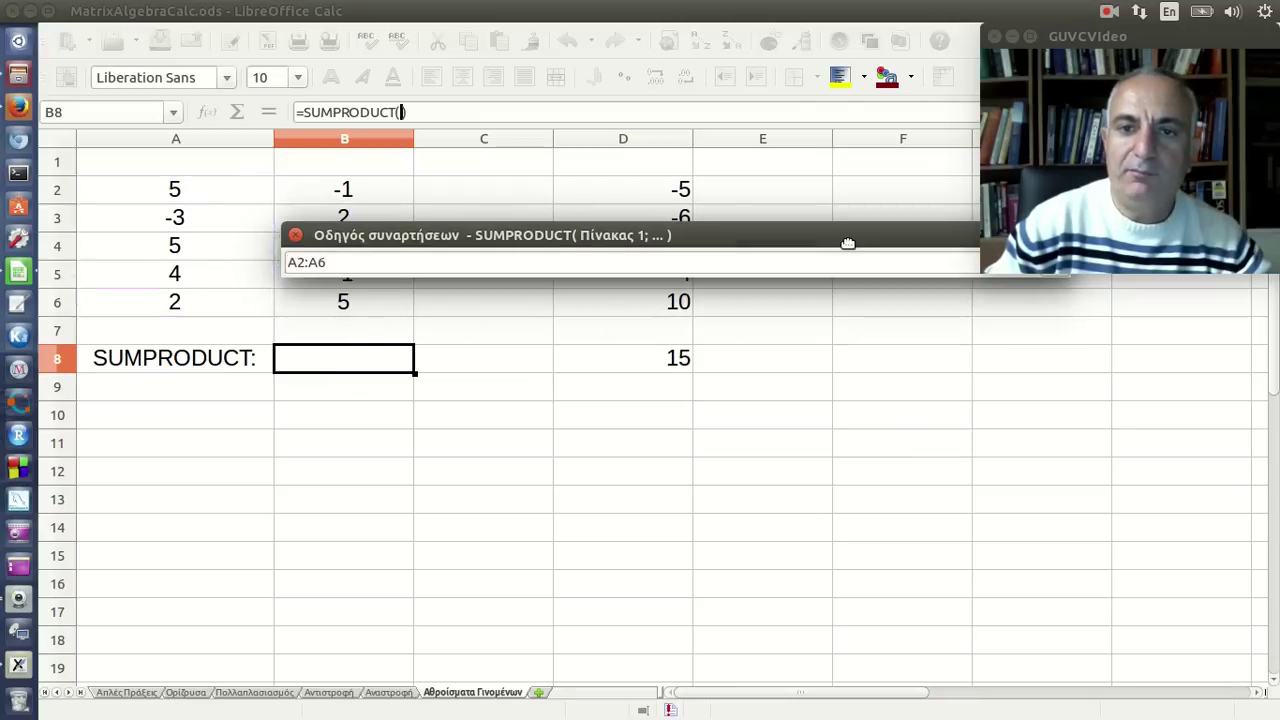
pyautogui.moveTo(846, 236); pyautogui.dragTo(819, 324)
pyautogui.click(1028, 352)
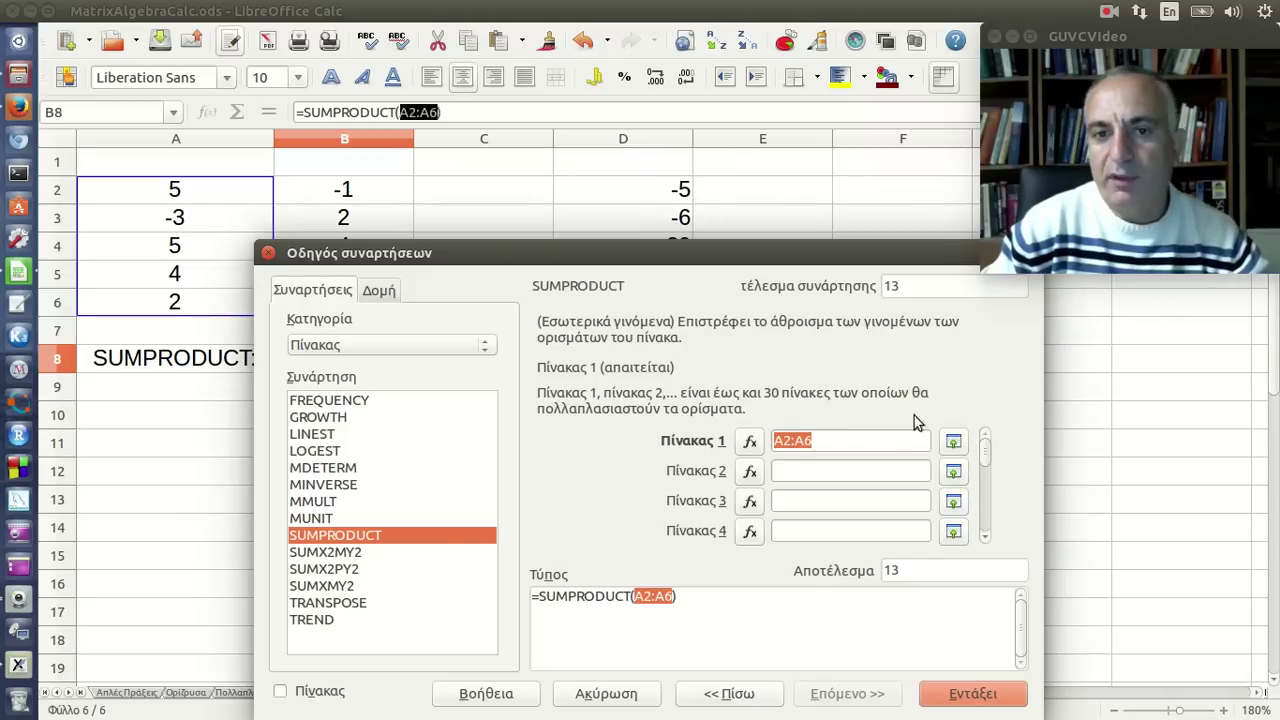
pyautogui.click(953, 472)
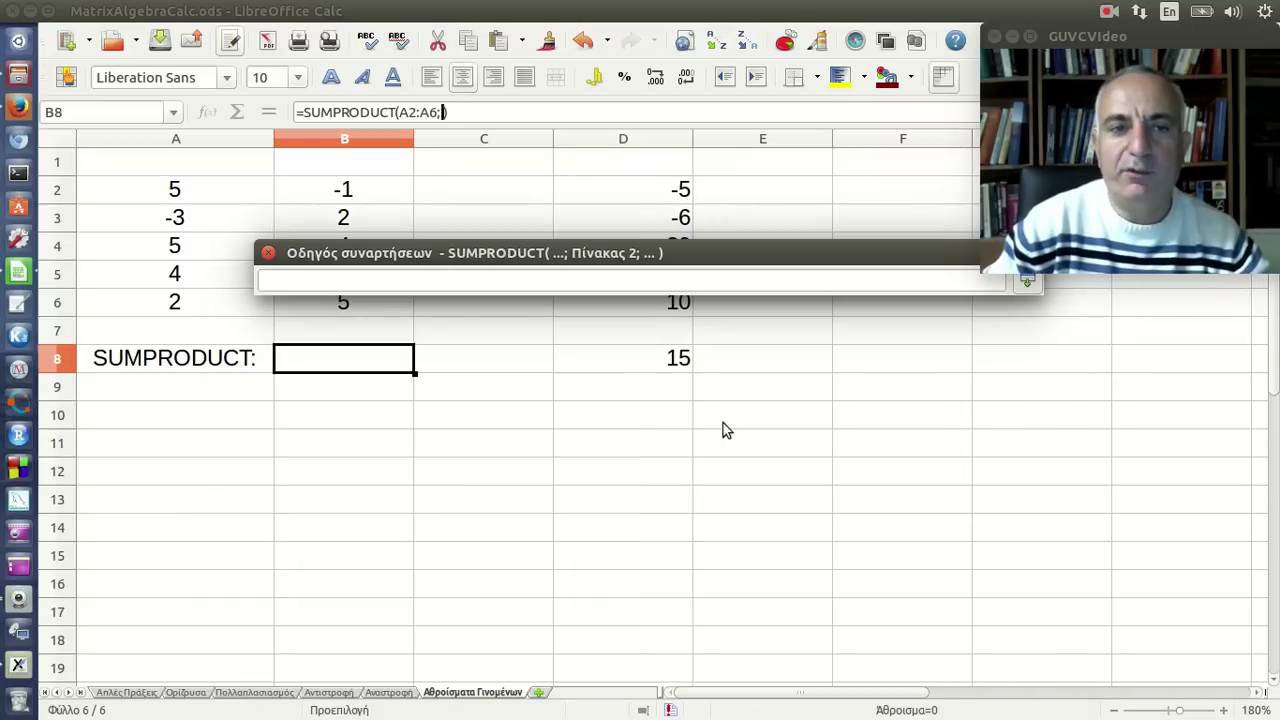
pyautogui.moveTo(370, 192); pyautogui.dragTo(379, 305)
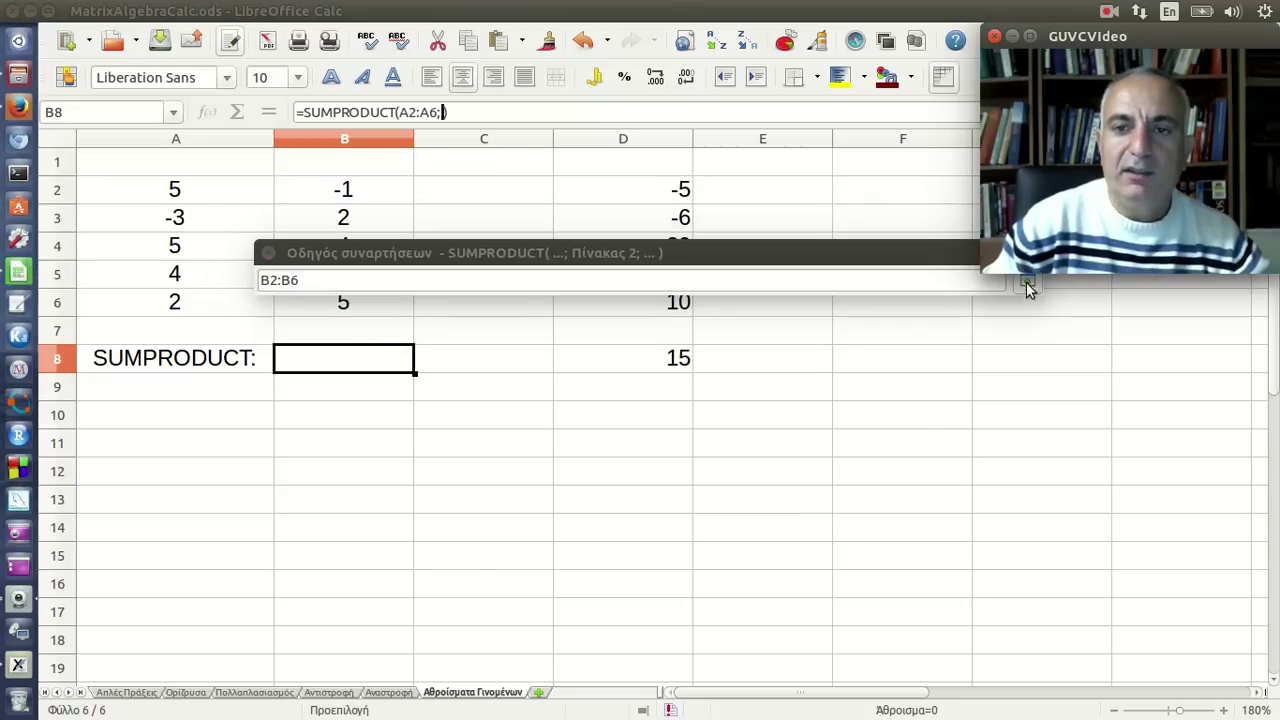
pyautogui.click(1027, 281)
pyautogui.click(1002, 693)
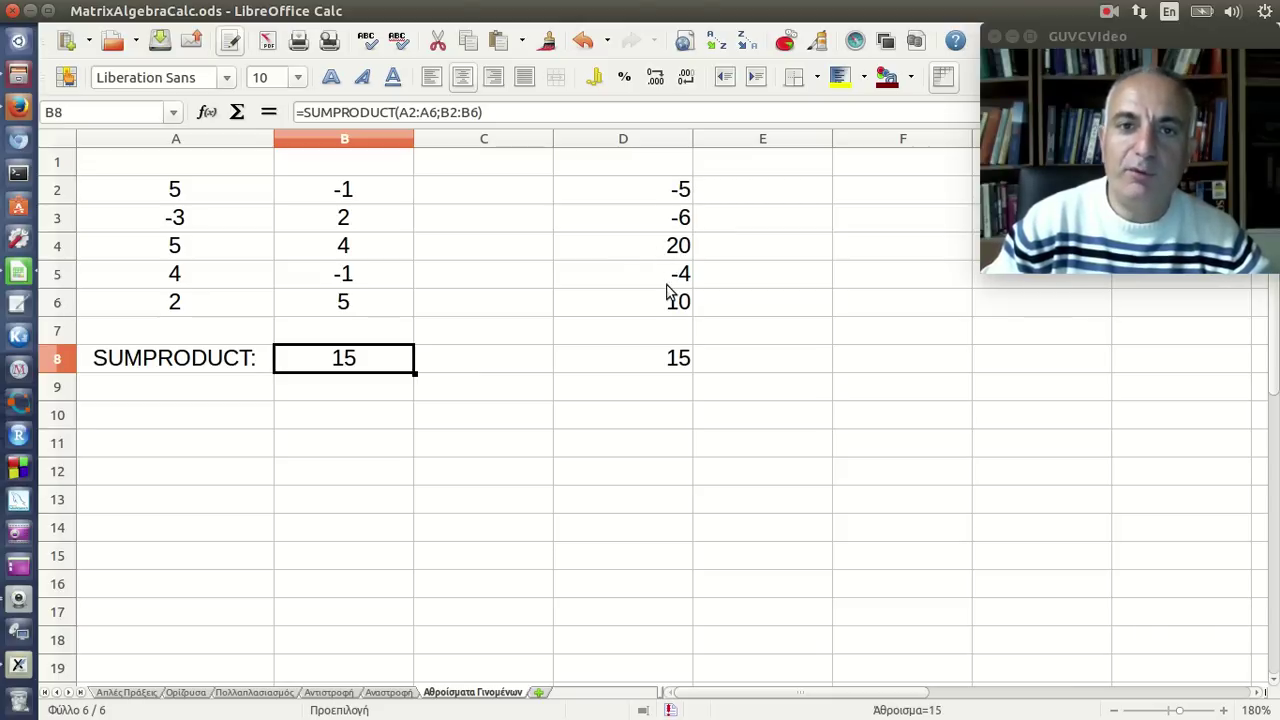
# Check D2's product formula, then open B8's SUMPRODUCT(A2:A6;B2:B6) in the Function Wizard structure view.
pyautogui.click(672, 197)
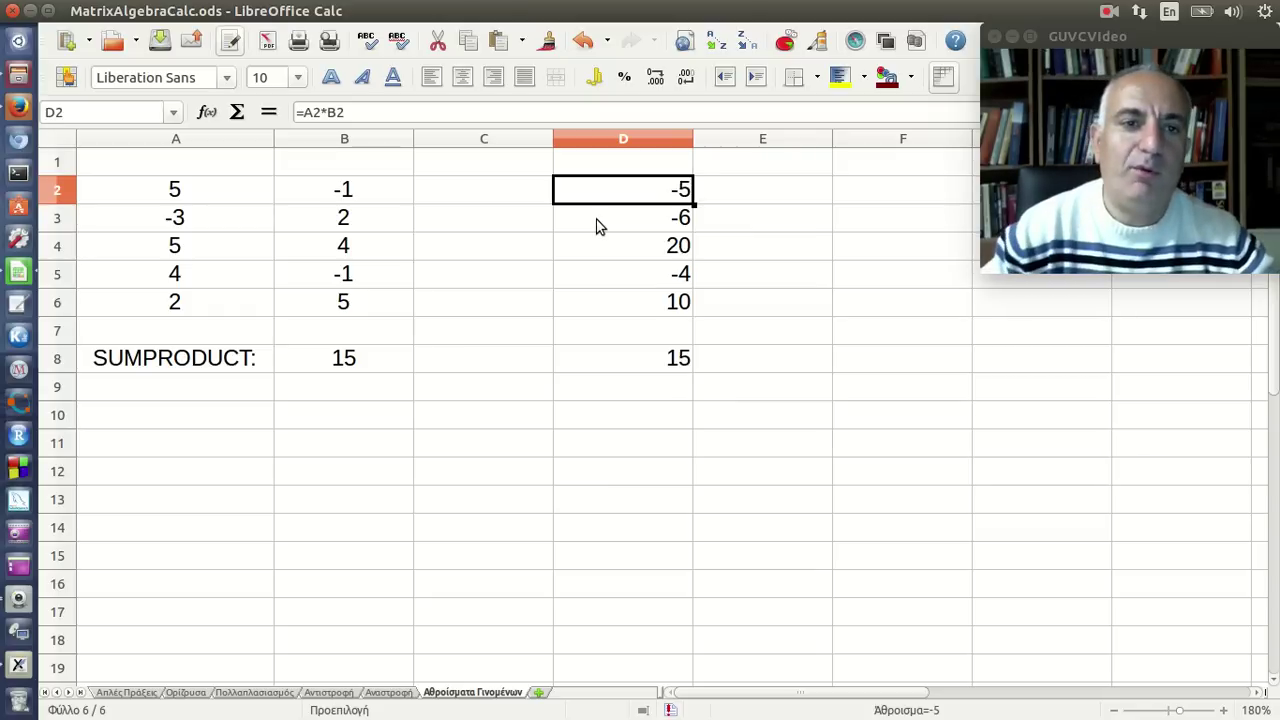
pyautogui.click(339, 366)
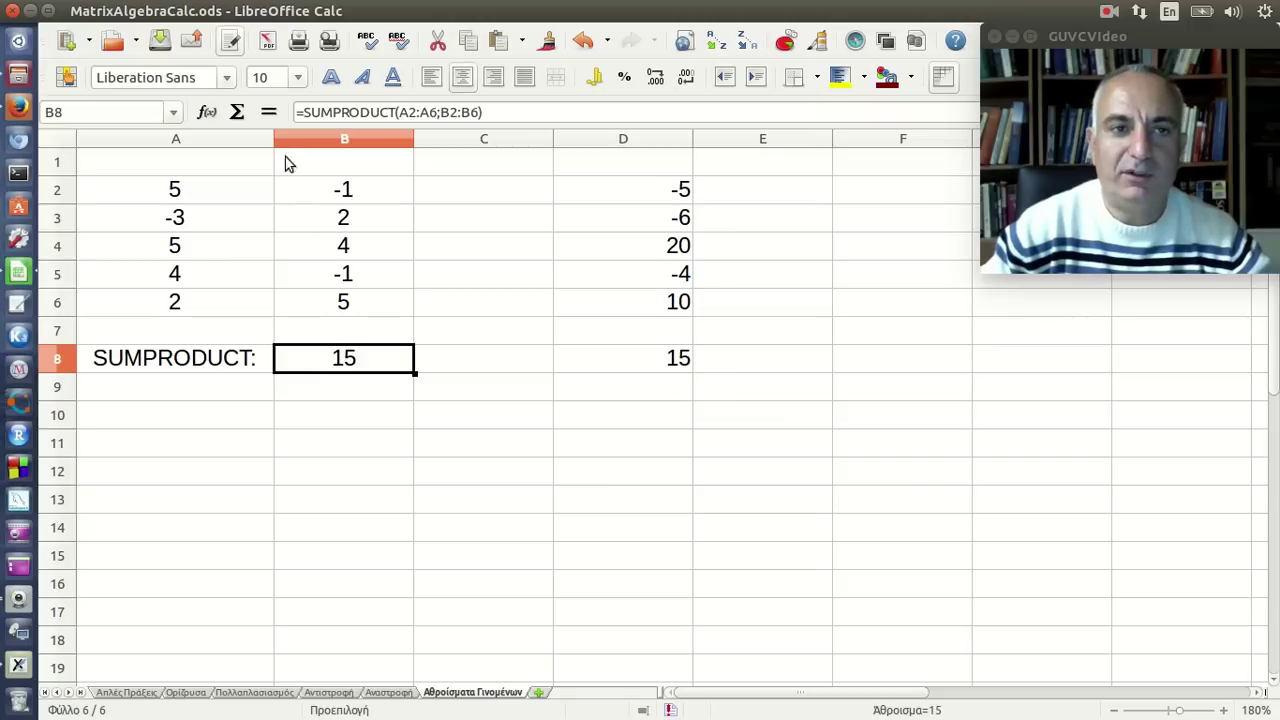
pyautogui.click(207, 113)
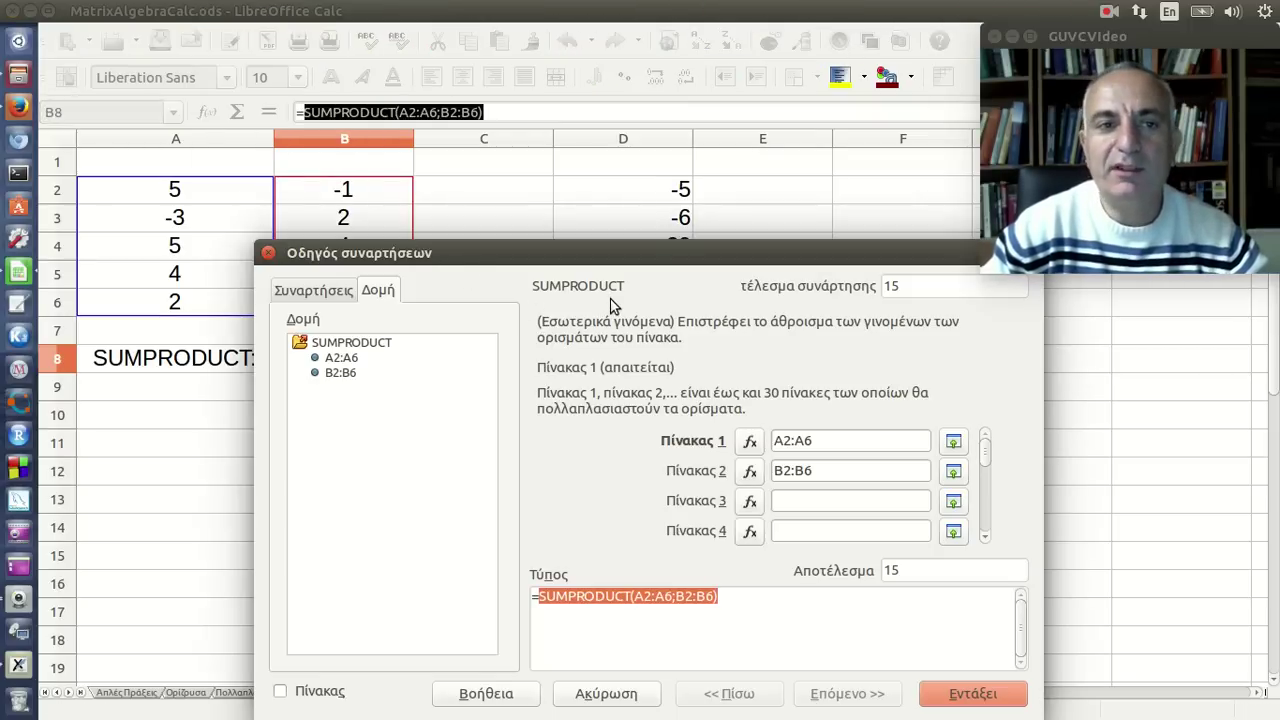
# Close the Function Wizard, leaving B8's SUMPRODUCT result of 15 matching D8.
pyautogui.click(270, 255)
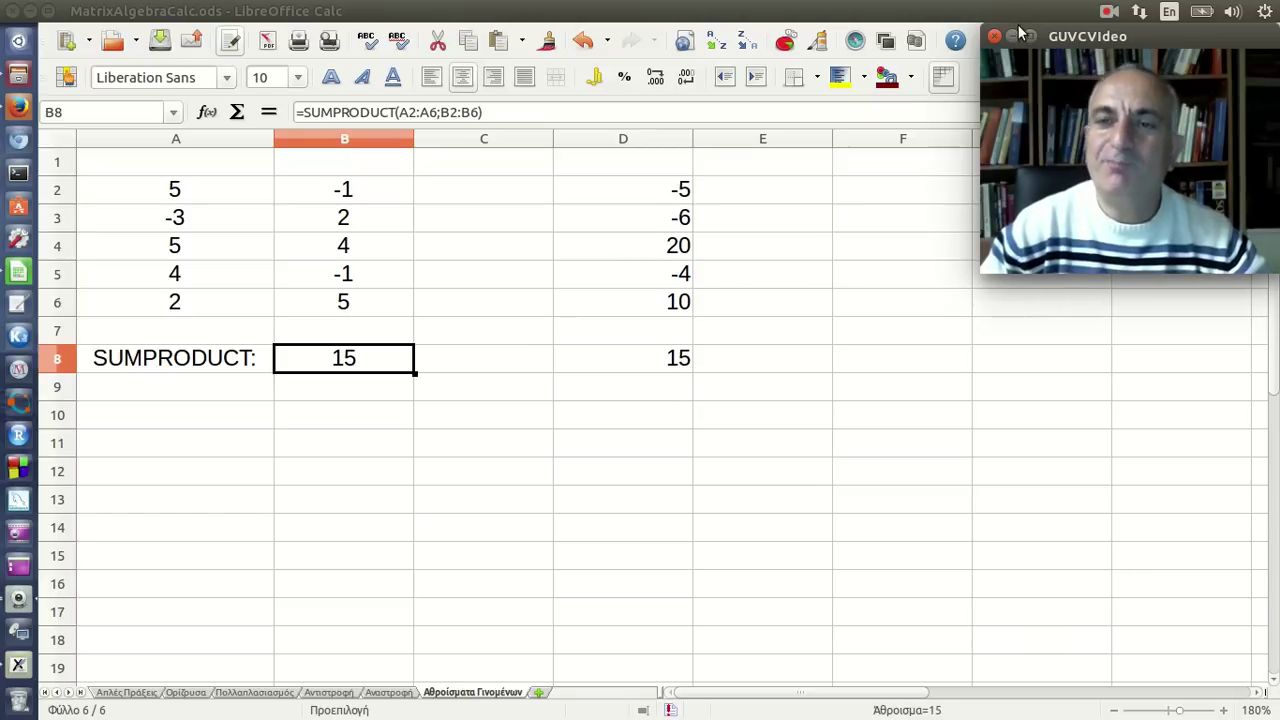
pyautogui.click(1105, 20)
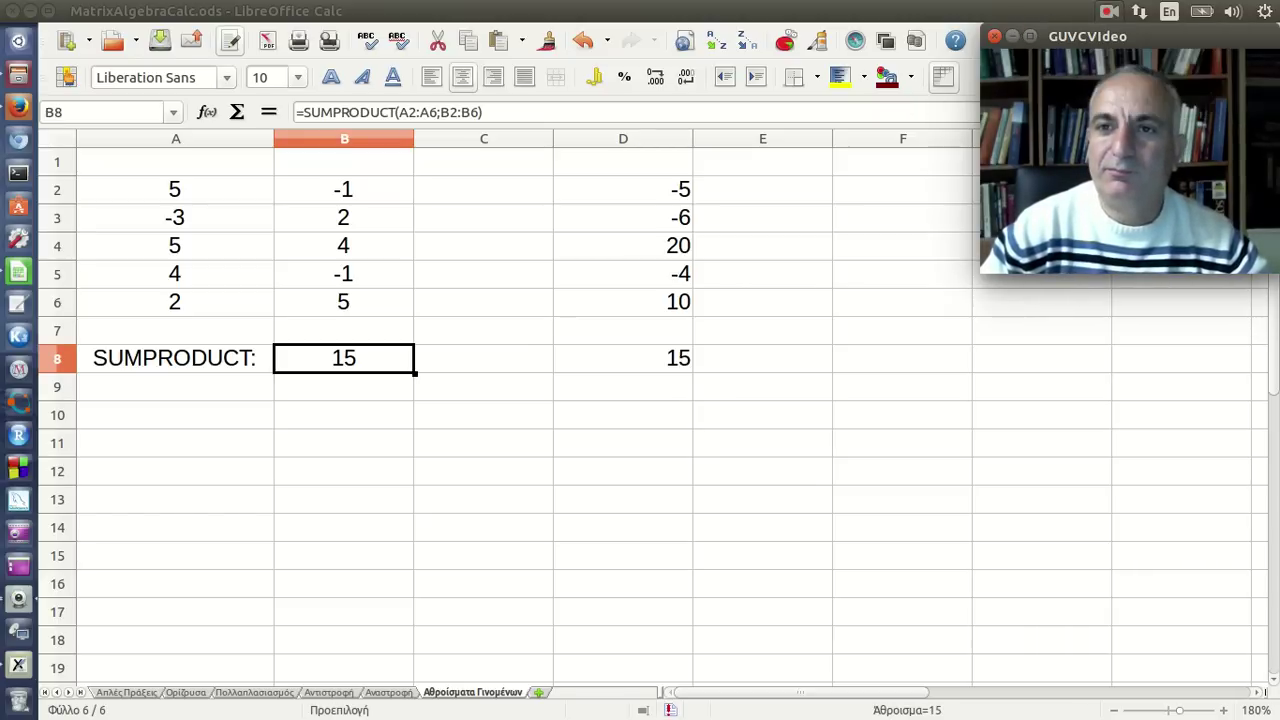